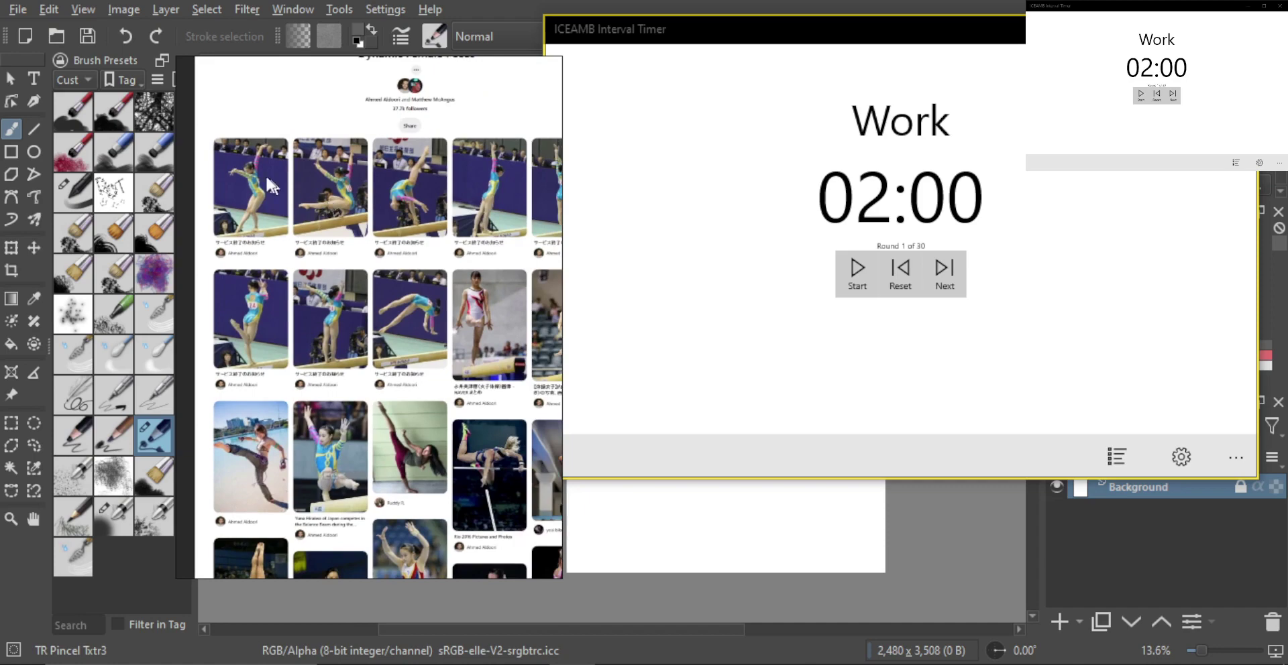
Step: Browse the gymnastics reference board and enlarge the photo of the gymnast in blue holding her raised leg
scroll(328, 197, "up", 3)
scroll(389, 269, "down", 5)
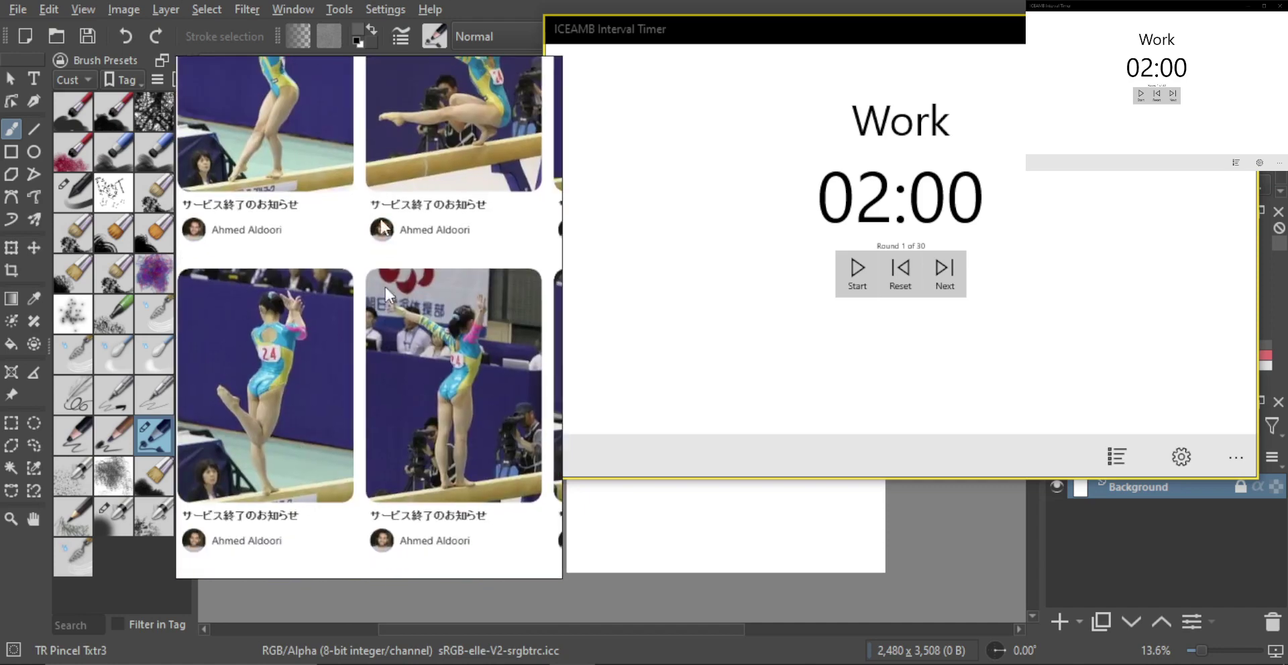
scroll(362, 331, "up", 3)
scroll(362, 332, "up", 3)
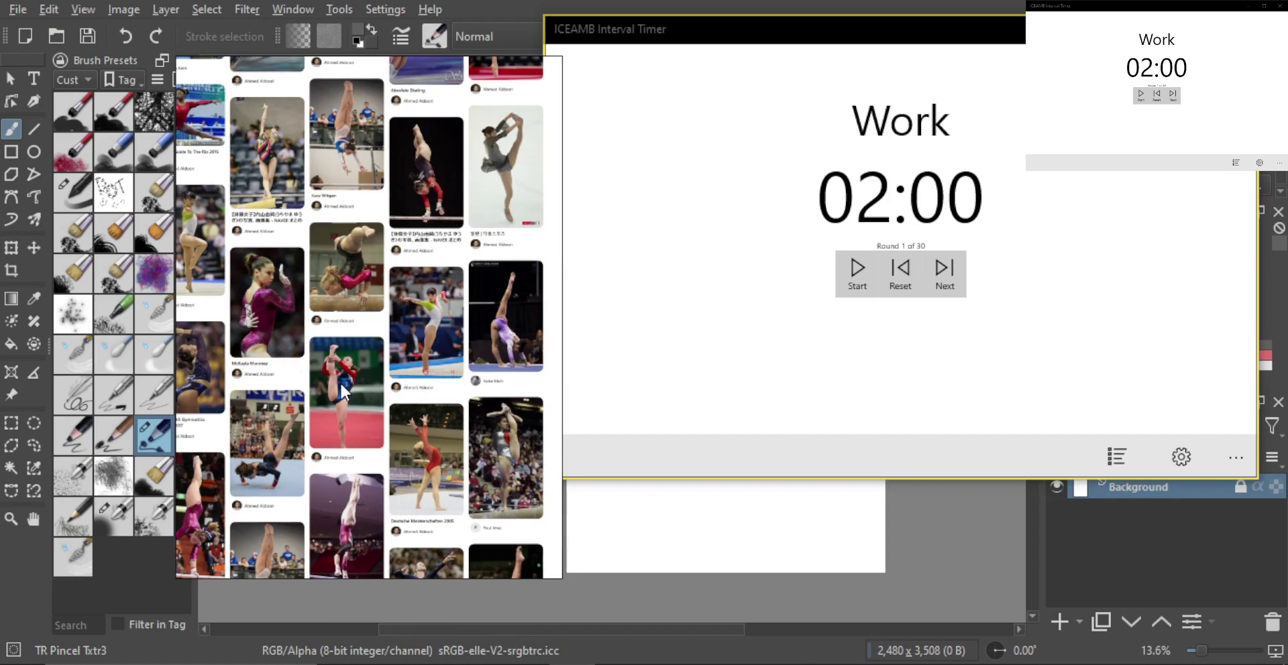
scroll(341, 381, "up", 3)
scroll(335, 365, "up", 1)
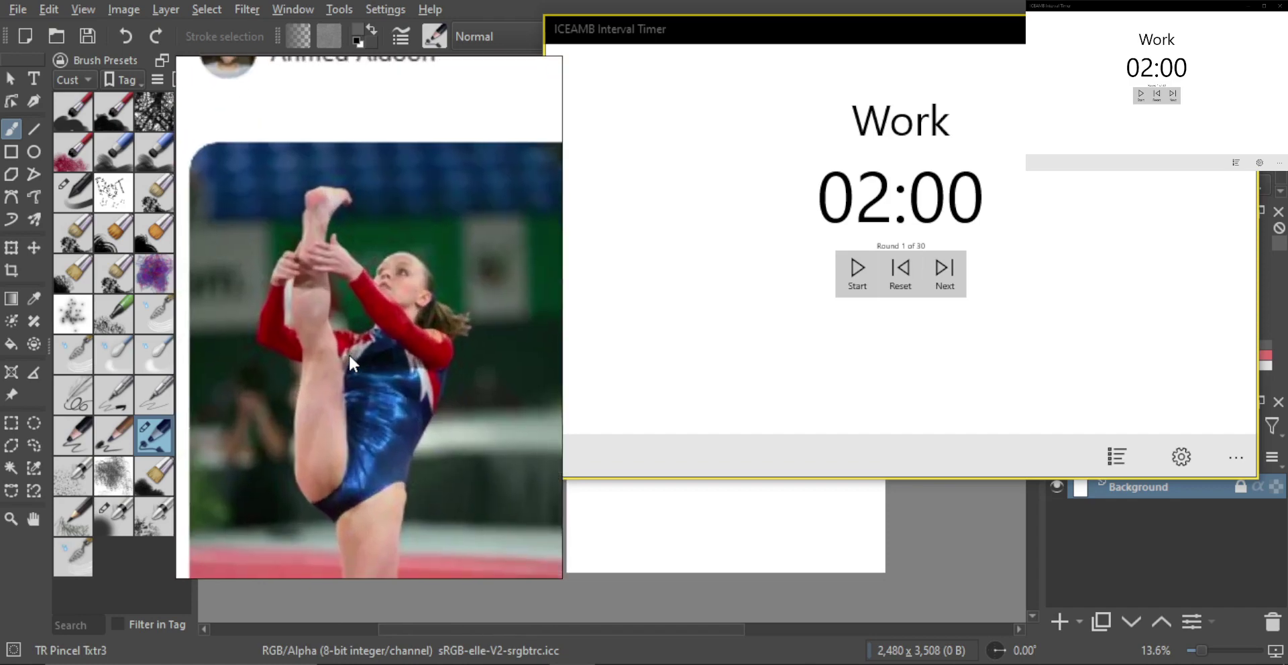
Step: Start the two-minute work interval on the timer and start recording the canvas
left_click(853, 272)
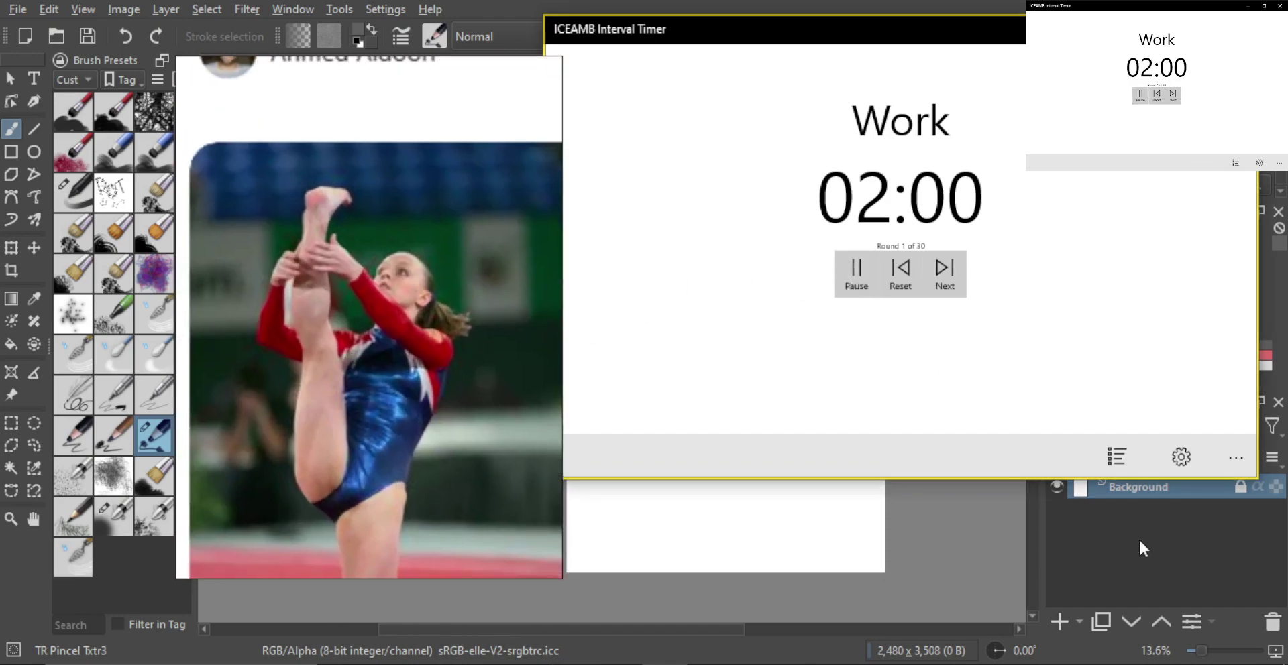
left_click(1138, 538)
left_click(1086, 182)
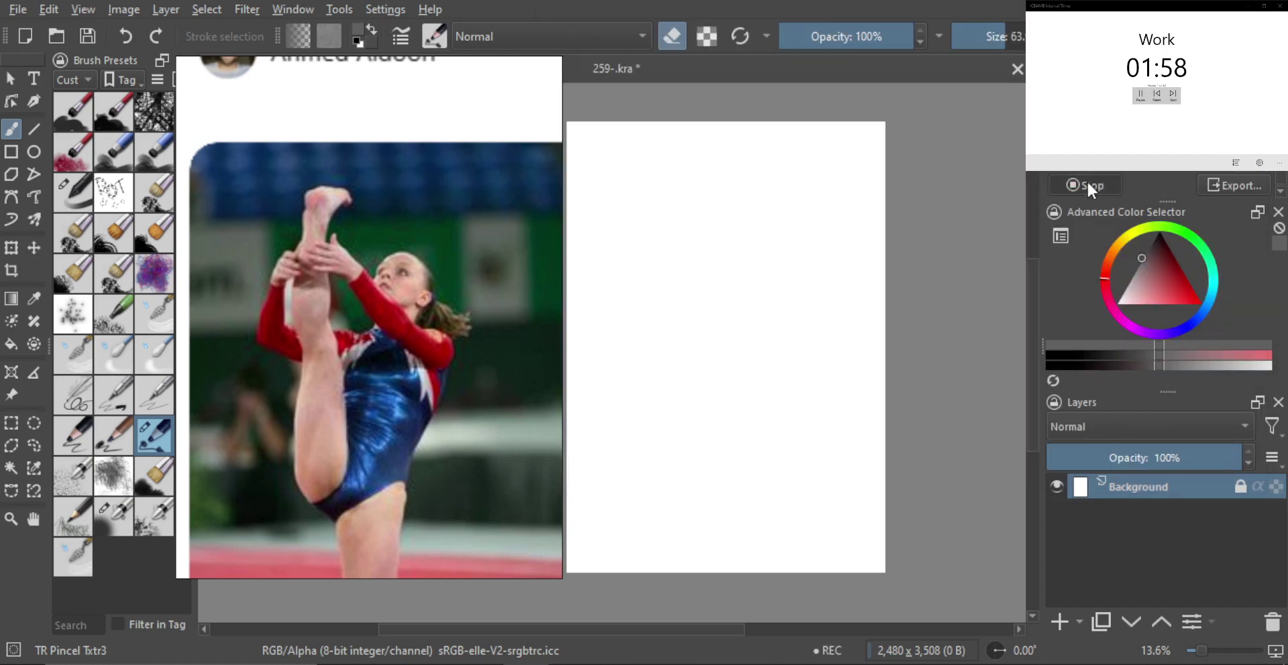
Step: Add a paint layer above the locked Background and turn off eraser mode
left_click(736, 312)
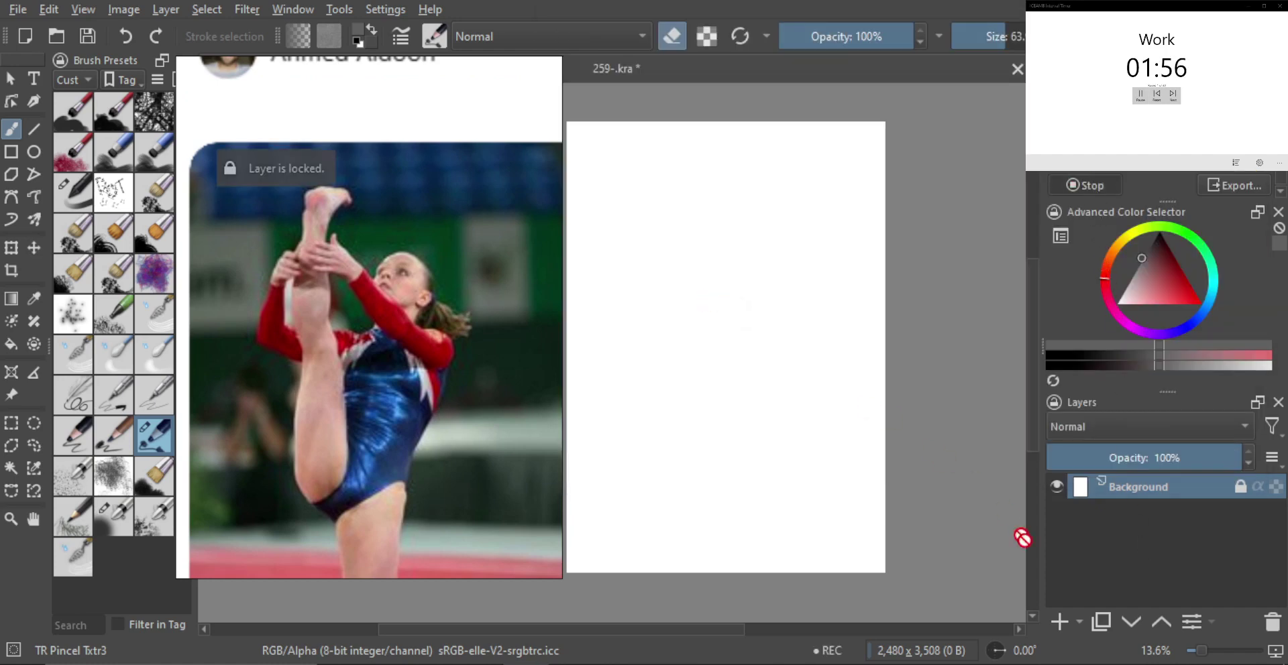
left_click(1060, 621)
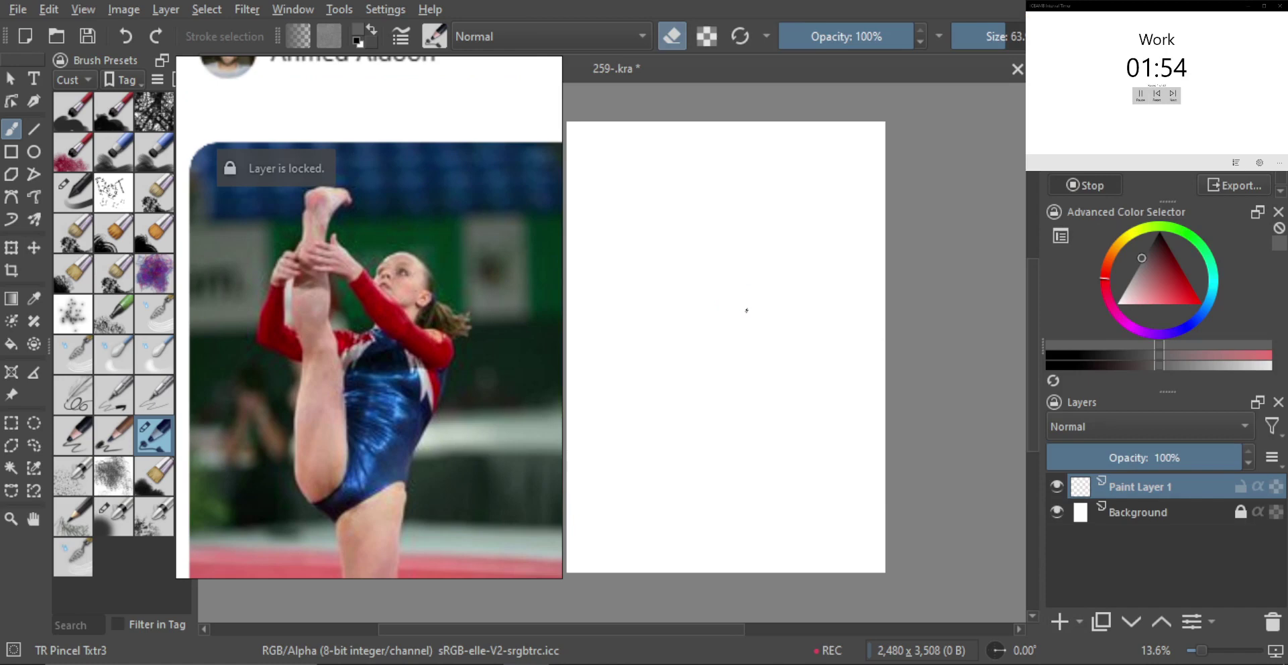
key("e")
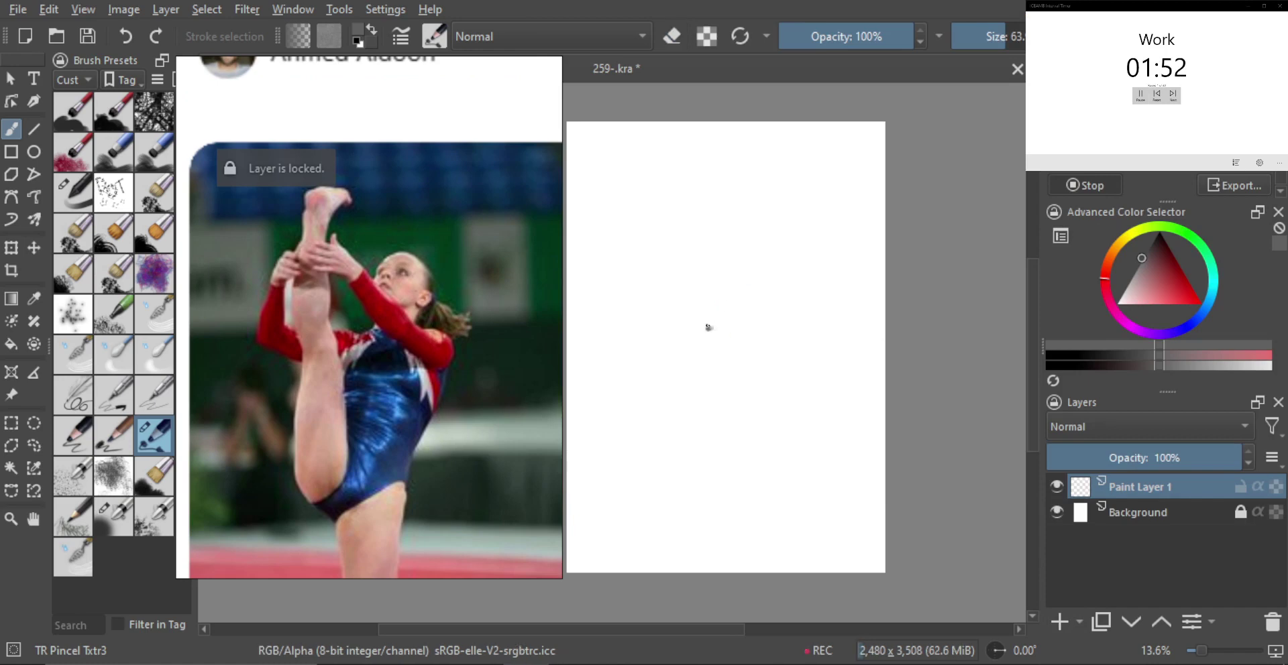
Step: Sketch the gymnast's gripping hand from the enlarged reference, with light wrist lines, pointed lower fingers, index finger and raised thumb
left_click_drag(679, 320, 720, 309)
scroll(325, 293, "up", 3)
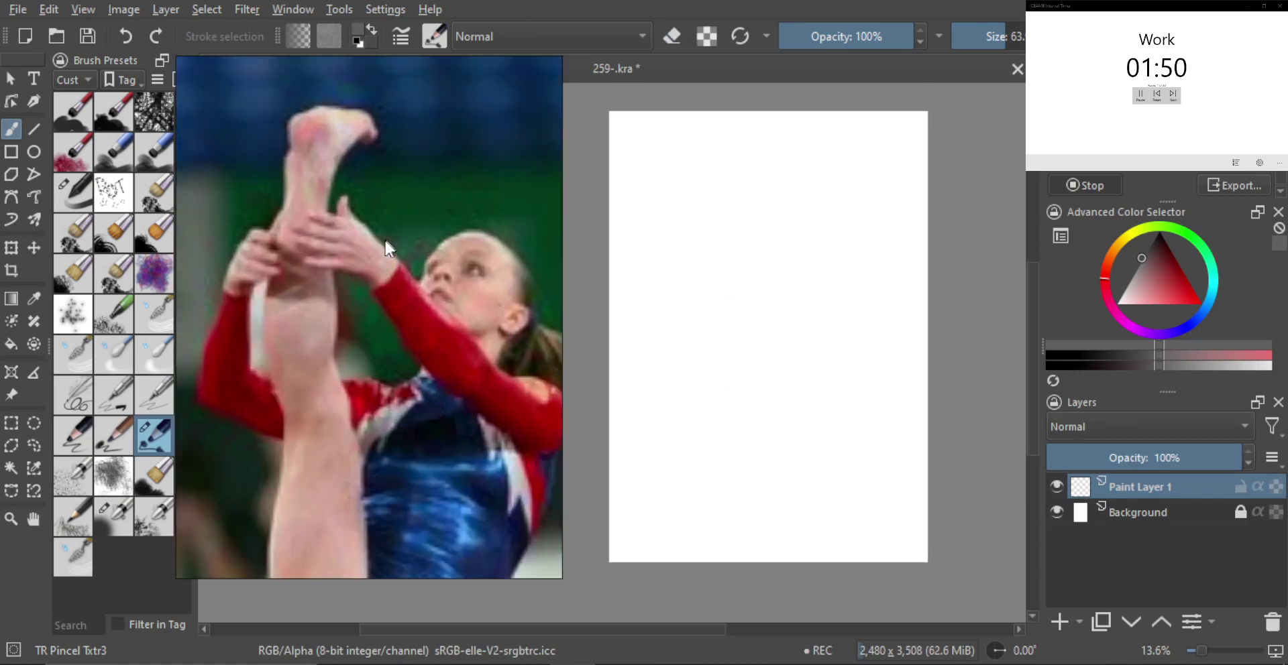
scroll(375, 269, "up", 3)
mouse_move(817, 299)
left_mouse_down()
mouse_move(799, 320)
mouse_move(756, 309)
mouse_move(700, 343)
mouse_move(728, 301)
left_mouse_up()
key("ctrl+z")
mouse_move(717, 247)
left_mouse_down()
mouse_move(699, 289)
mouse_move(766, 283)
mouse_move(733, 290)
mouse_move(743, 257)
mouse_move(752, 284)
left_mouse_up()
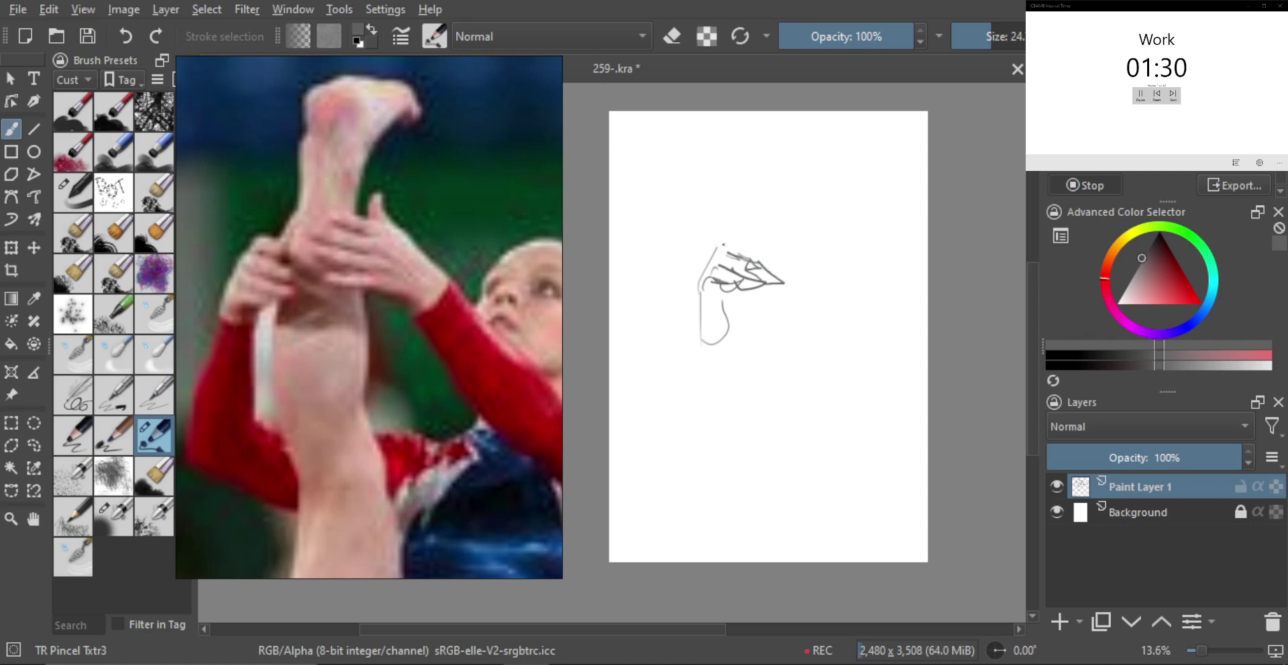
left_click_drag(722, 250, 740, 251)
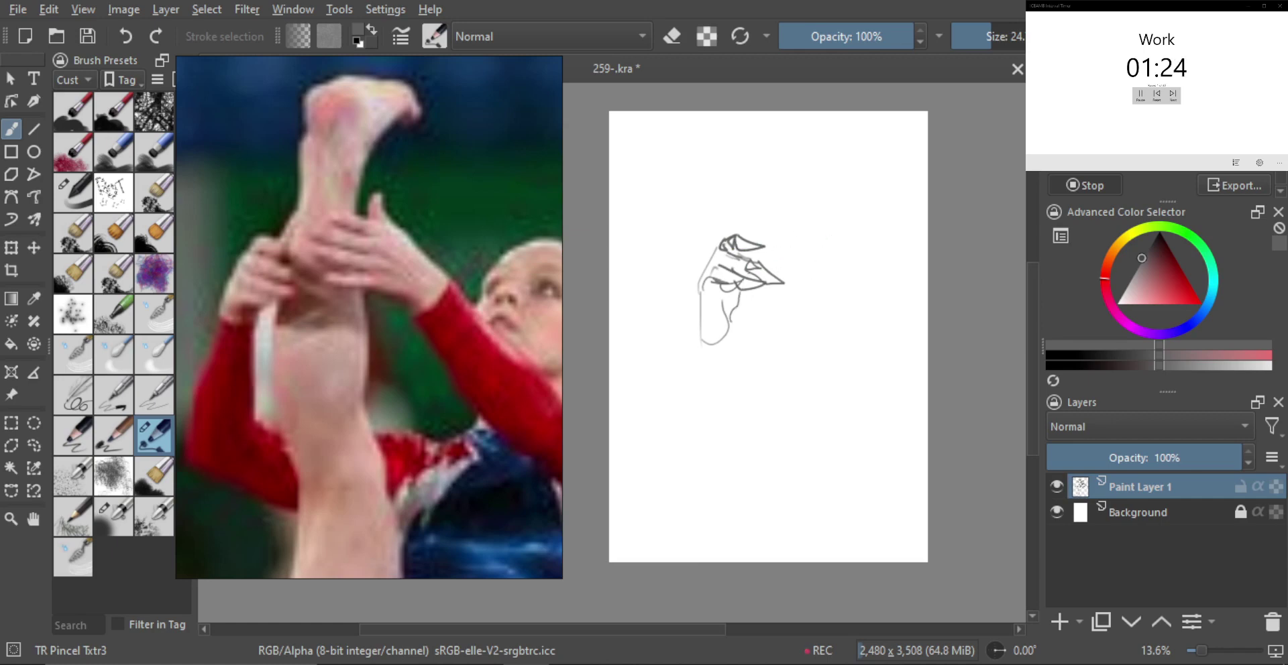
mouse_move(744, 239)
left_mouse_down()
mouse_move(755, 215)
mouse_move(764, 236)
left_mouse_up()
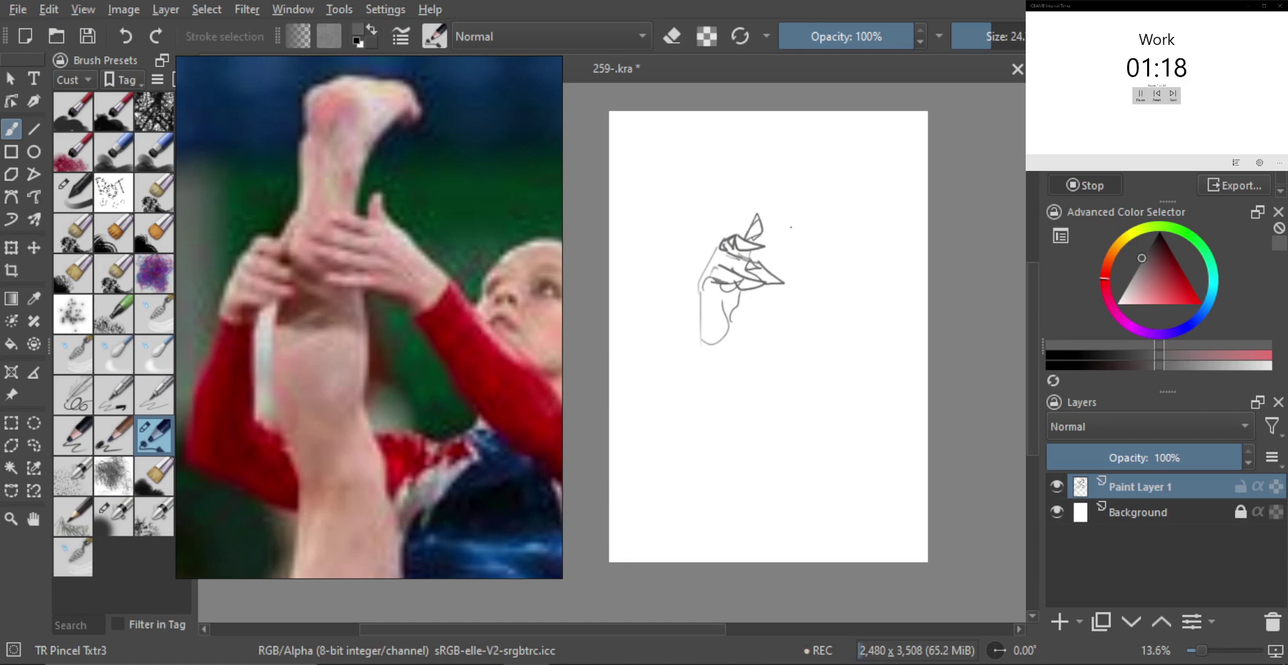
Step: Reduce the brush size to about 18 and hatch the shadow on the wrist just below the fingers
key("]")
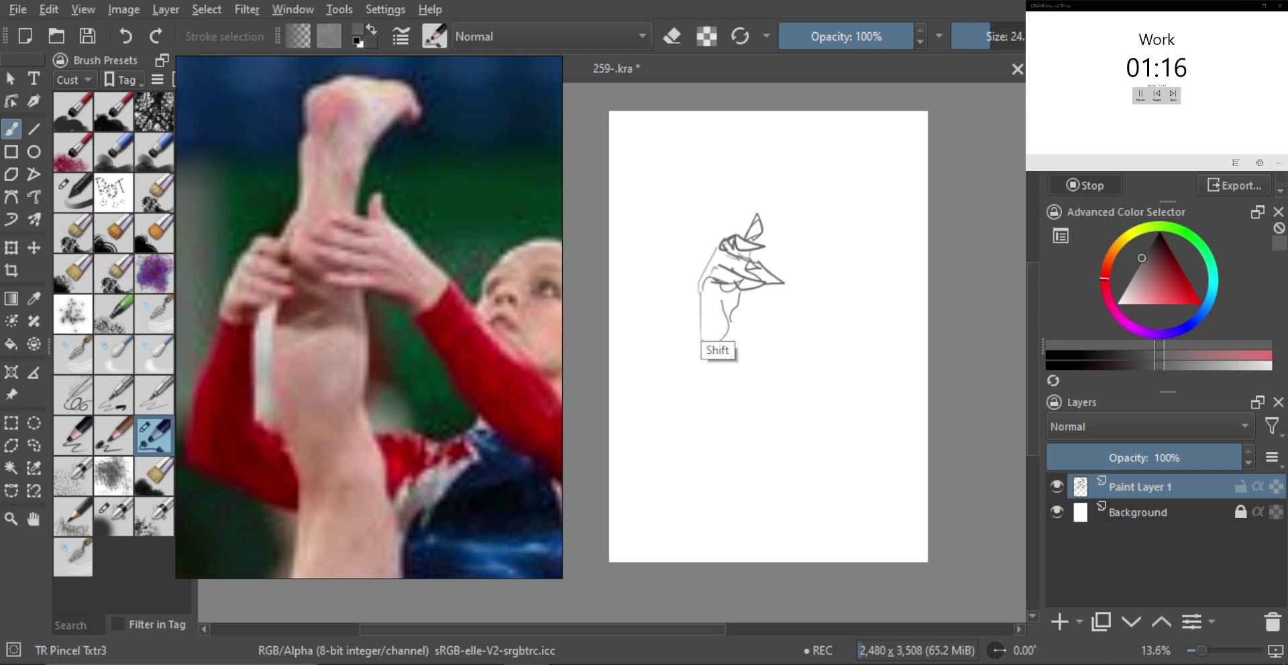
left_click_drag(726, 321, 721, 300)
key("ctrl+z")
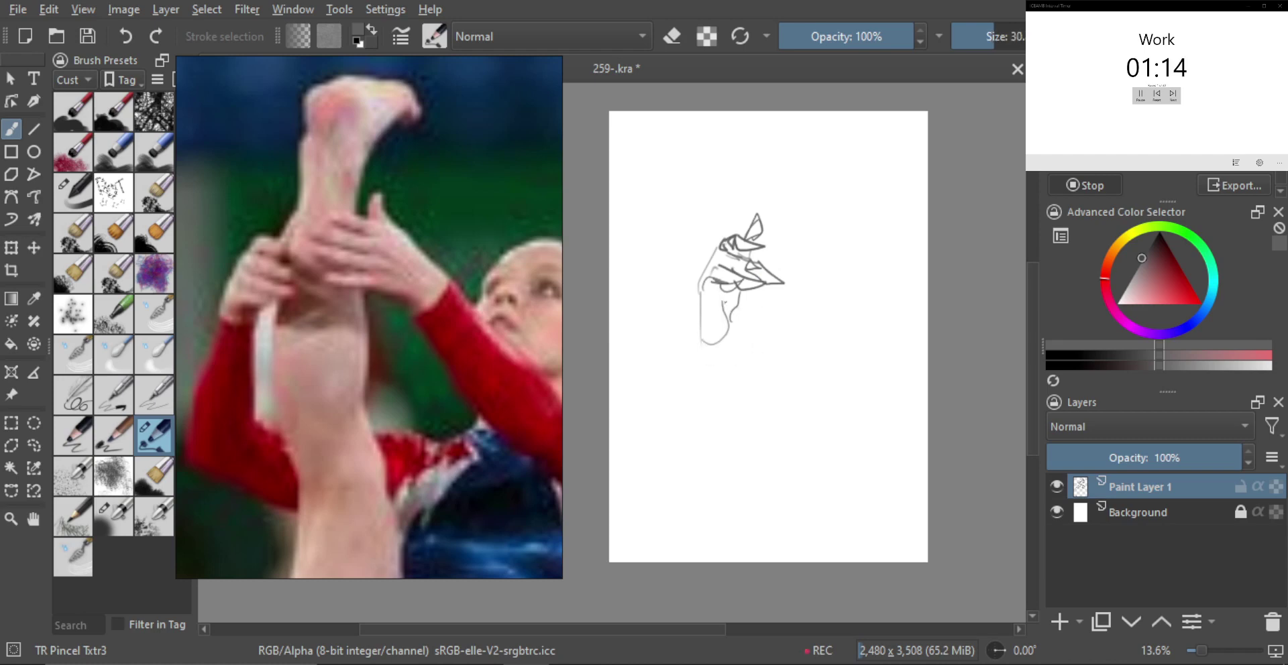
key("bracketleft")
key("bracketleft")
key("bracketleft")
key("bracketright")
left_click_drag(723, 318, 738, 291)
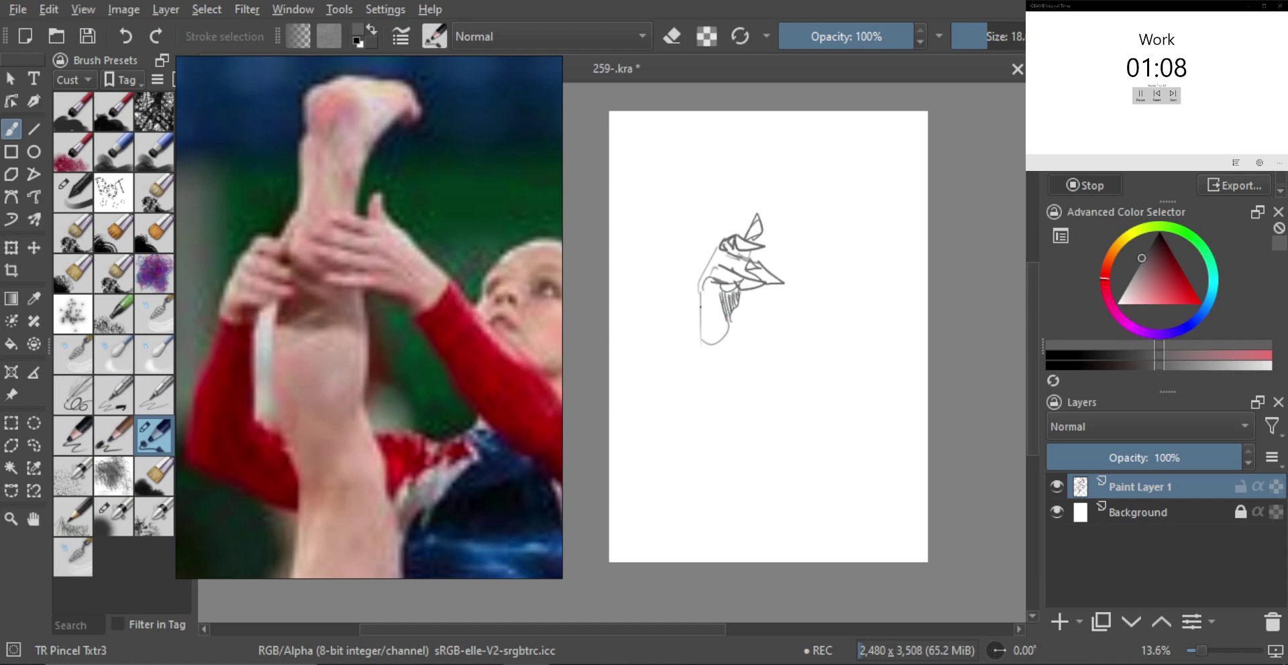
Step: Strengthen the outer contour of the hand and wrist and add curved shading lines inside the wrist
mouse_move(701, 282)
left_mouse_down()
mouse_move(697, 308)
mouse_move(708, 259)
left_mouse_up()
key("ctrl+z")
mouse_move(700, 306)
left_mouse_down()
mouse_move(701, 337)
mouse_move(729, 327)
mouse_move(715, 336)
mouse_move(718, 310)
mouse_move(719, 338)
left_mouse_up()
Step: Darken the fingertips with a brush size of about 20 and extend the forearm below the wrist with rounded contour lines
key("bracketright")
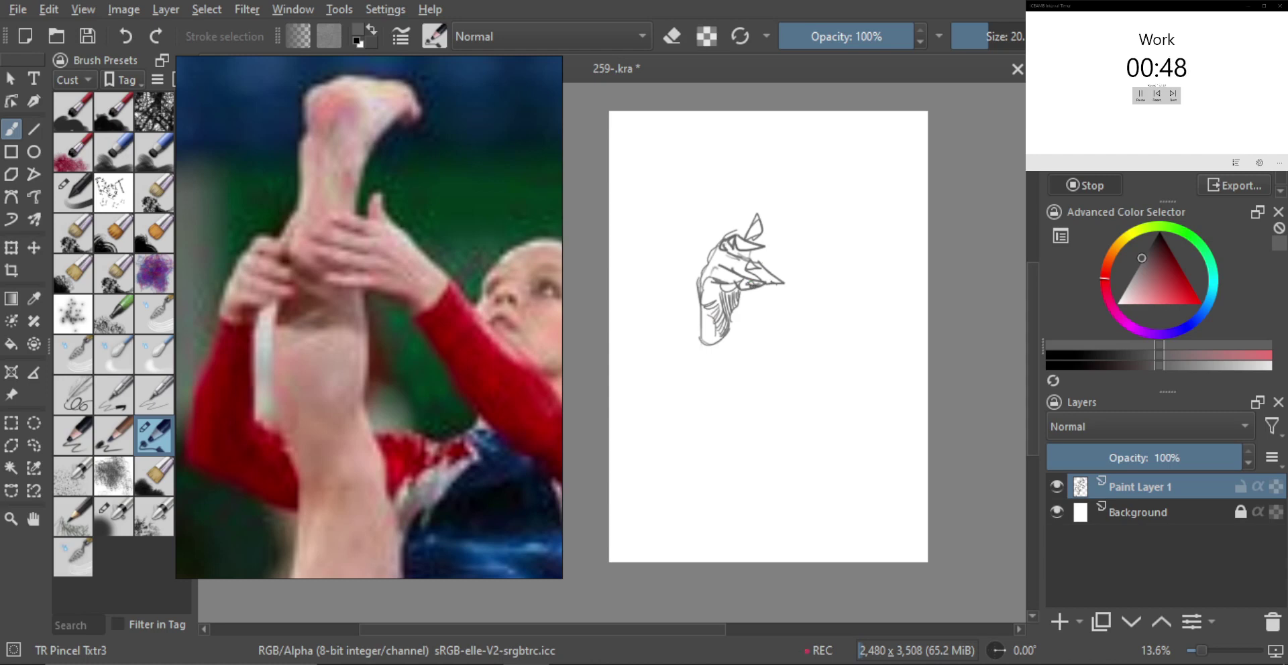
left_click_drag(767, 282, 781, 279)
left_click_drag(727, 334, 714, 350)
mouse_move(701, 309)
left_mouse_down()
mouse_move(695, 354)
mouse_move(728, 381)
left_mouse_up()
left_click_drag(730, 335, 725, 369)
left_click_drag(733, 316, 728, 362)
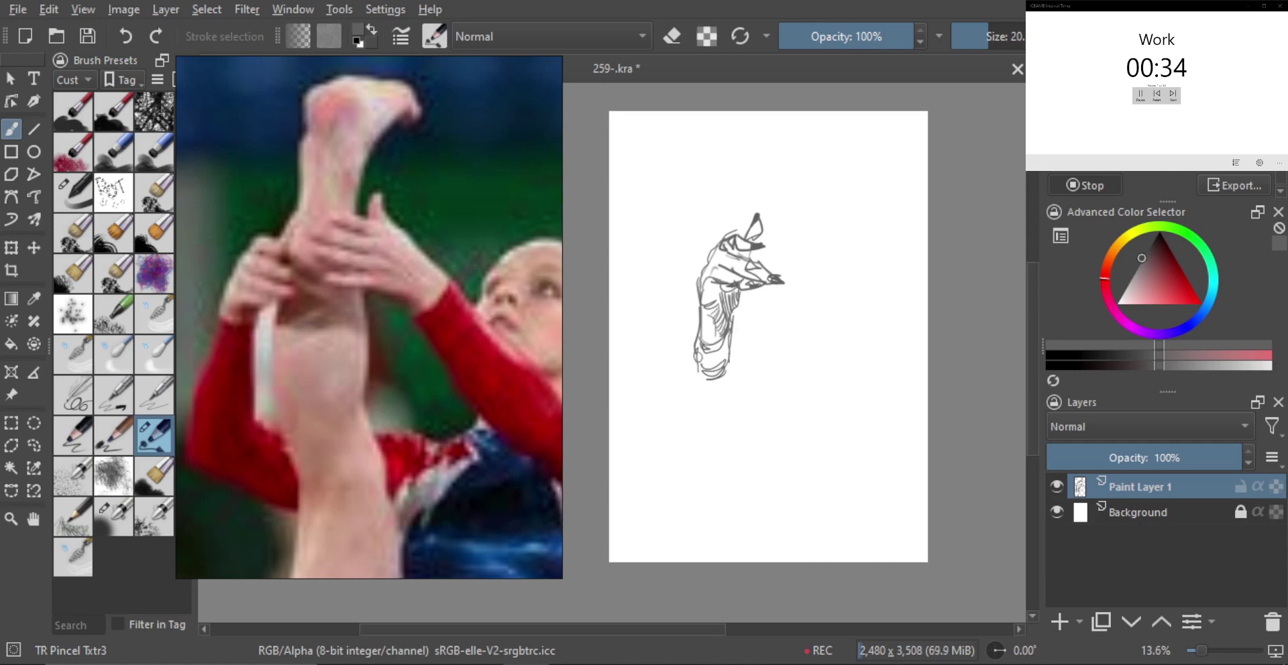
Step: Hide Paint Layer 1 with the first hand sketch and add a new paint layer above it
left_click(1057, 486)
left_click(1059, 621)
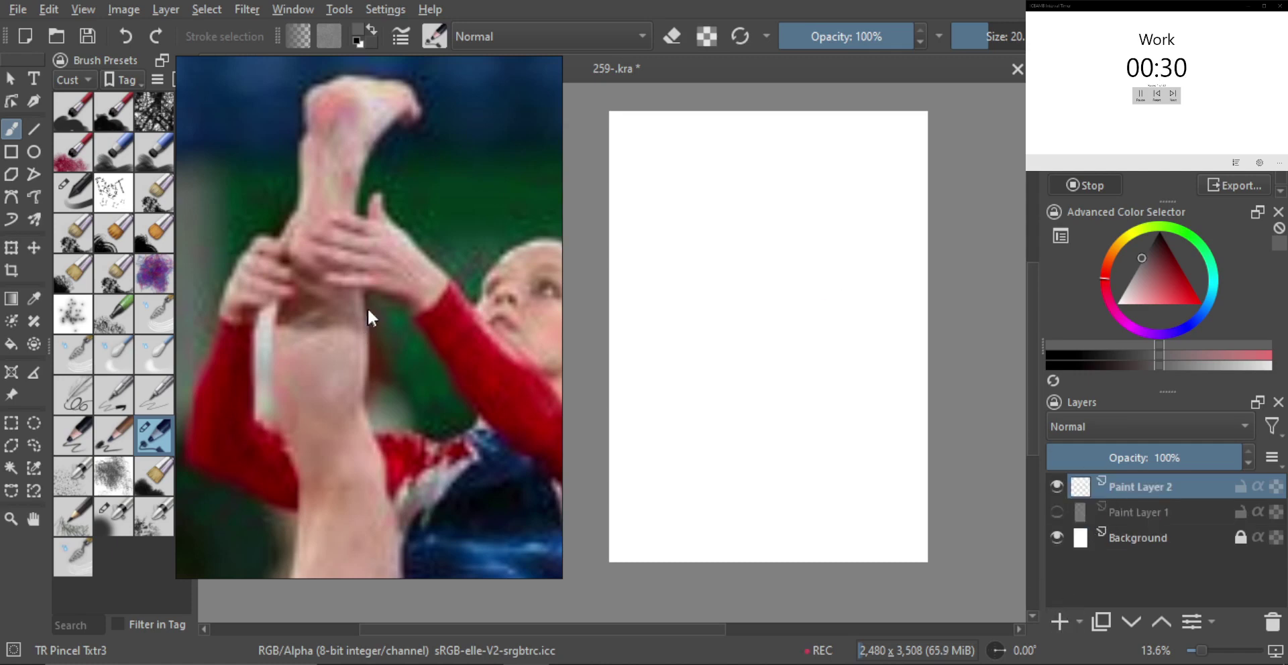
Step: Browse the gymnastics reference photos for a new hand pose and examine the bar gymnast's hands up close
scroll(451, 315, "down", 5)
left_click_drag(458, 360, 438, 271)
left_click_drag(342, 435, 414, 291)
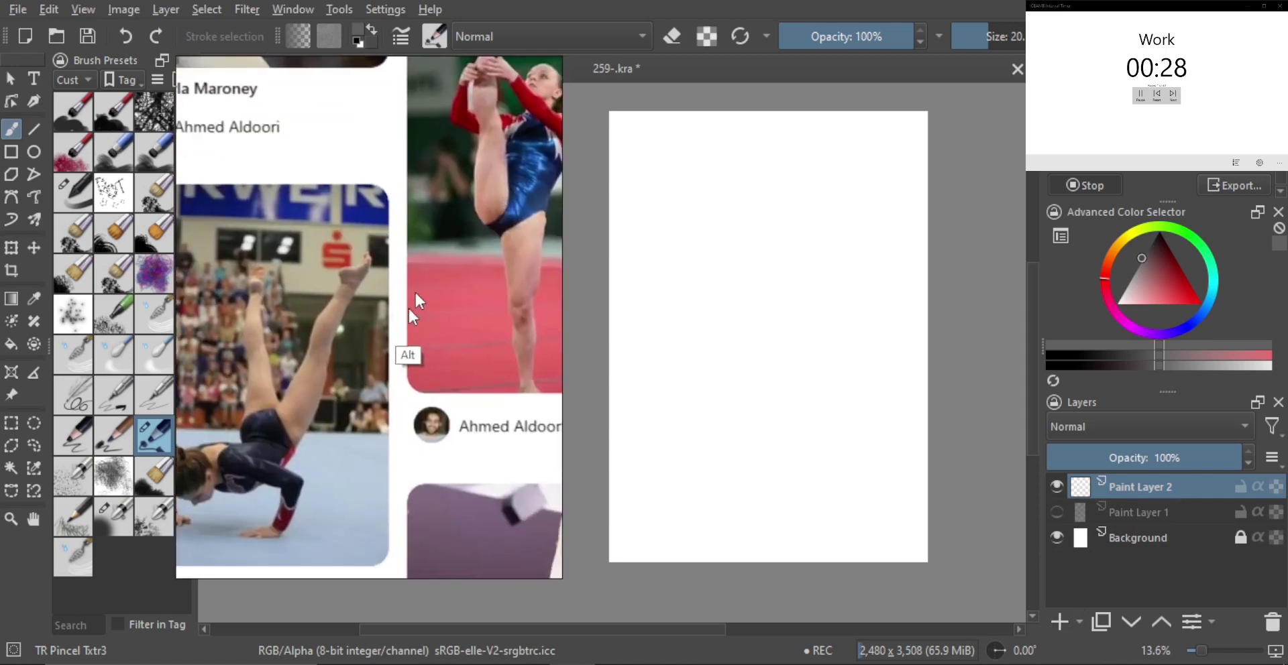
scroll(415, 301, "down", 10)
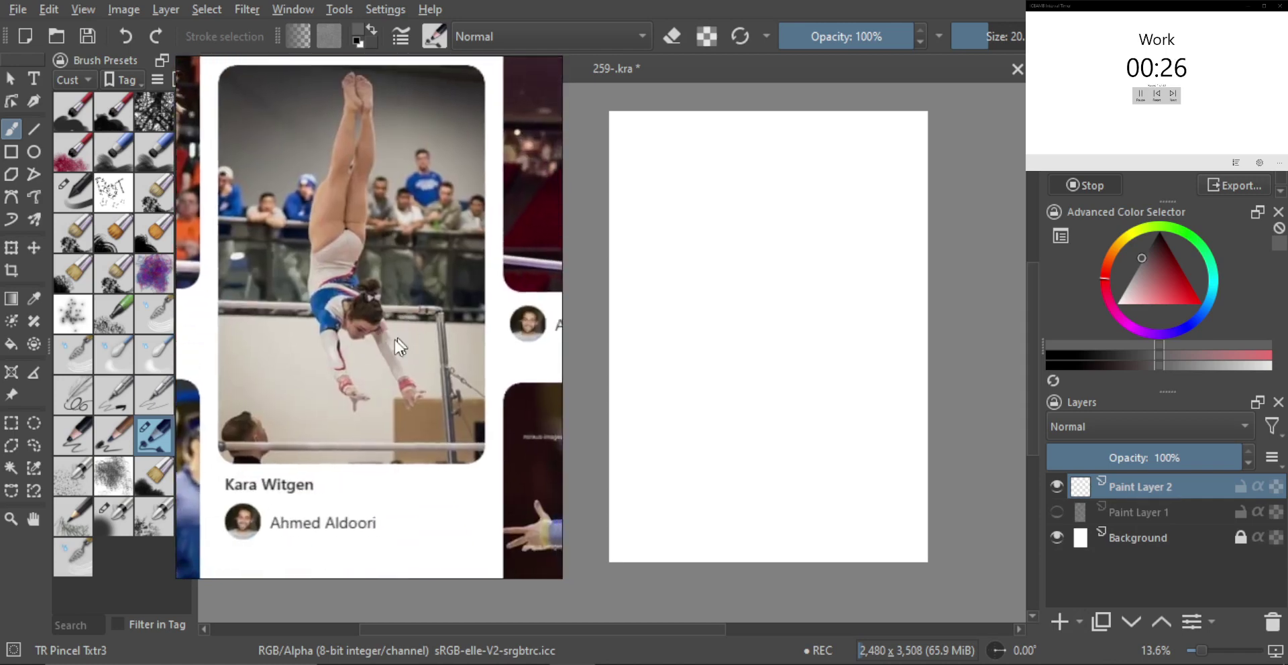
scroll(395, 340, "up", 5)
left_click_drag(414, 373, 416, 351)
scroll(422, 352, "down", 6)
left_click_drag(345, 422, 403, 245)
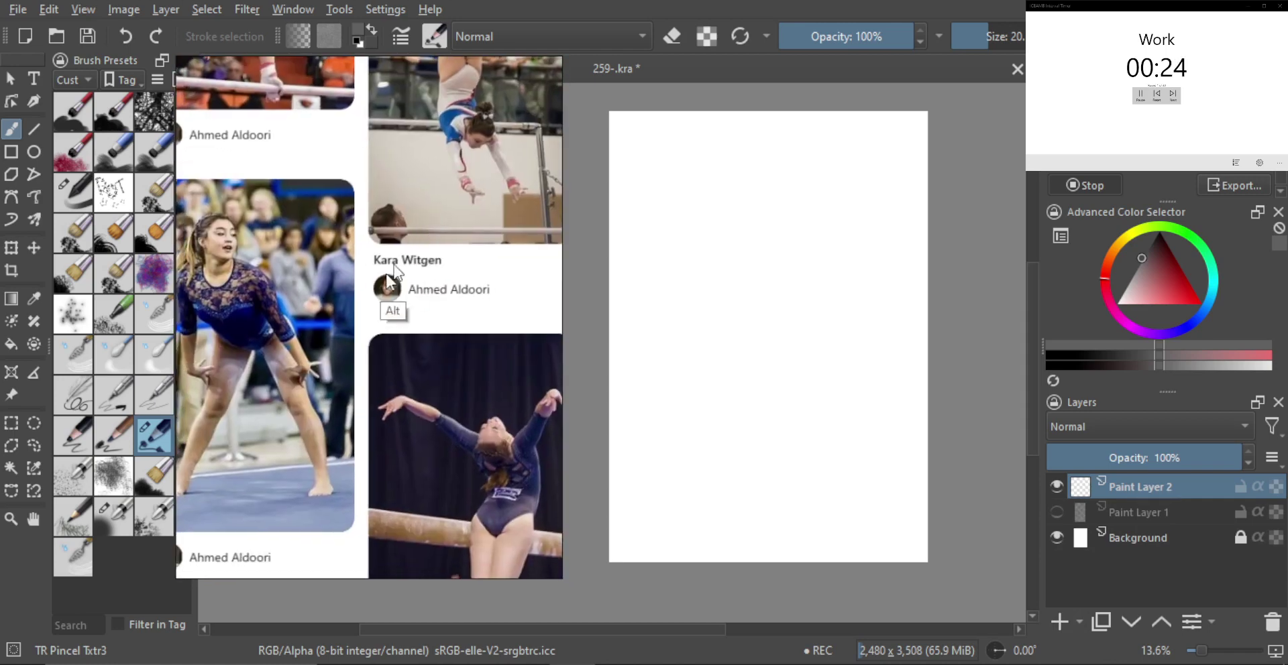
scroll(393, 268, "down", 6)
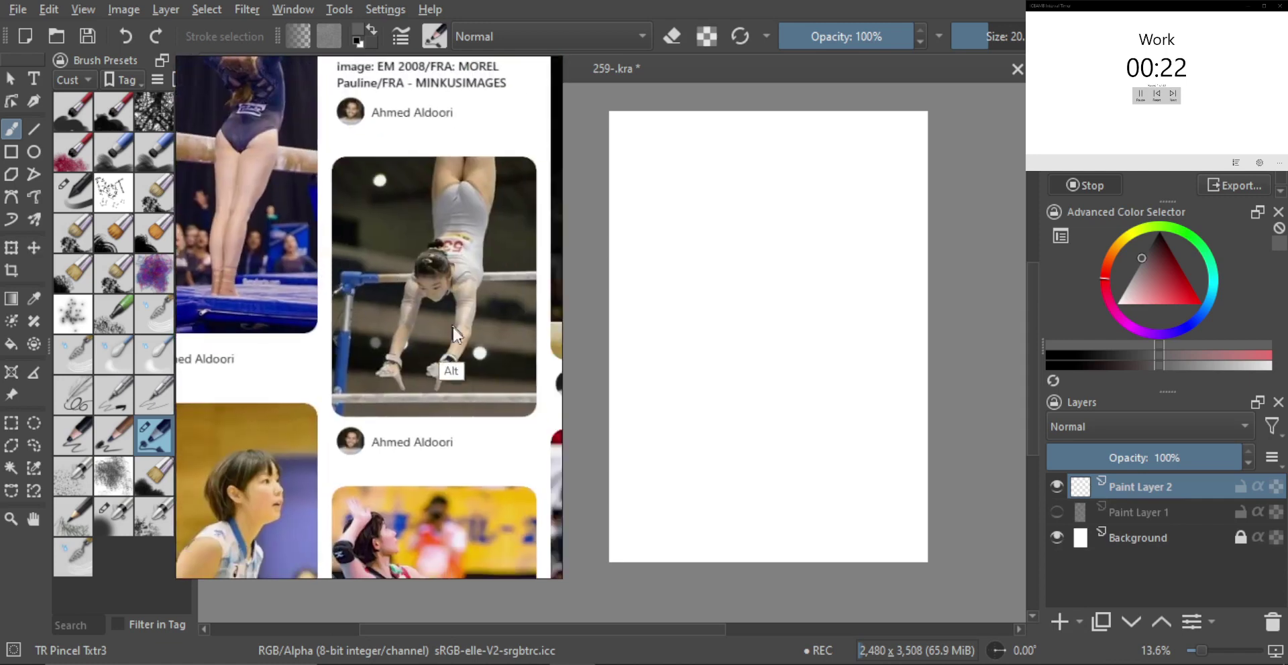
left_click(454, 329)
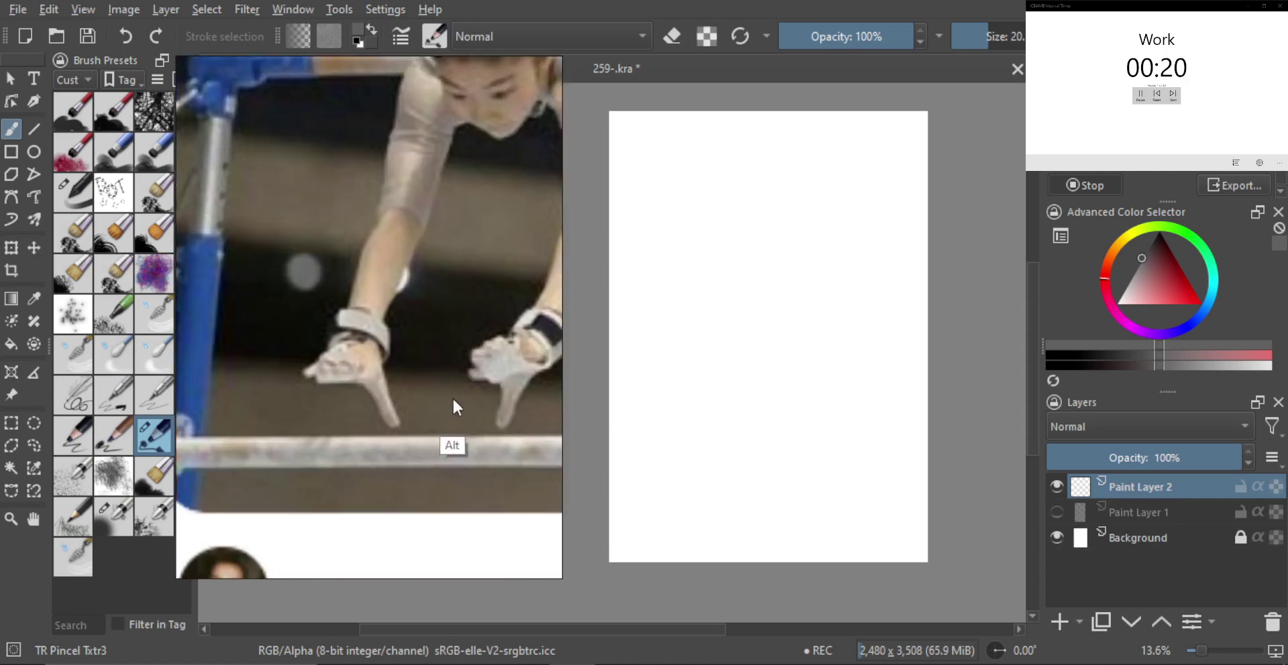
left_click_drag(452, 397, 398, 379)
scroll(404, 354, "down", 4)
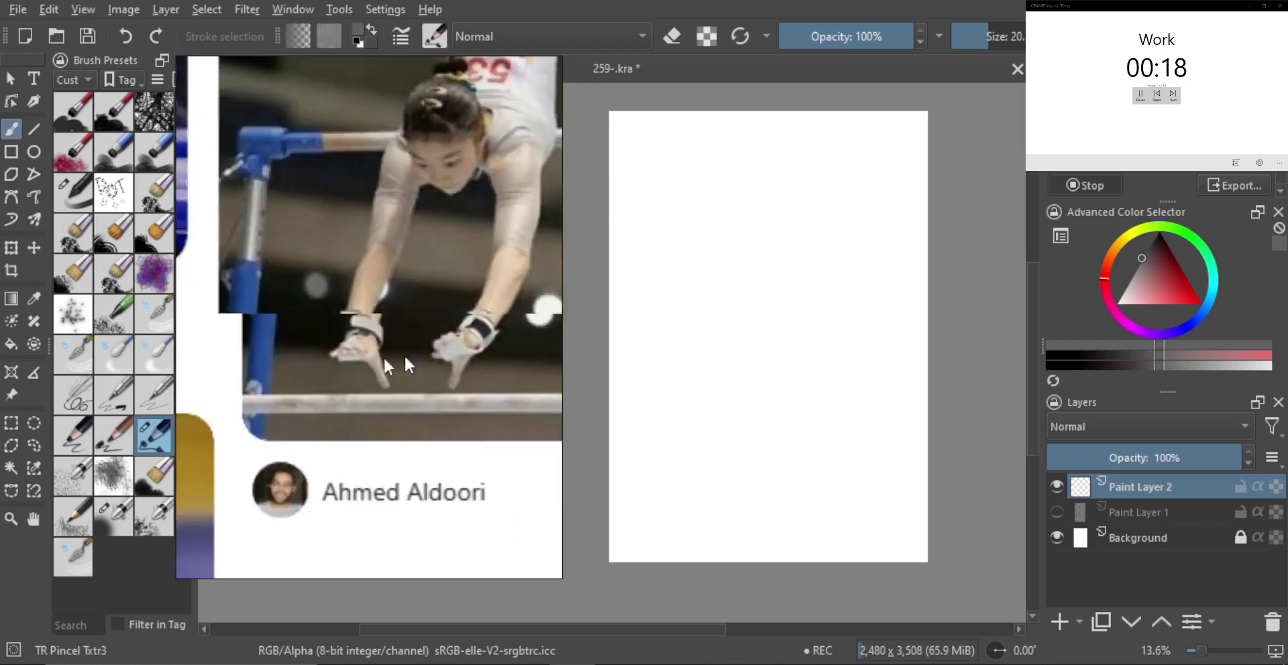
Step: Move to the volleyball player's photo and enlarge her taped hand in front of the thigh as reference
scroll(400, 297, "down", 2)
left_click(399, 302)
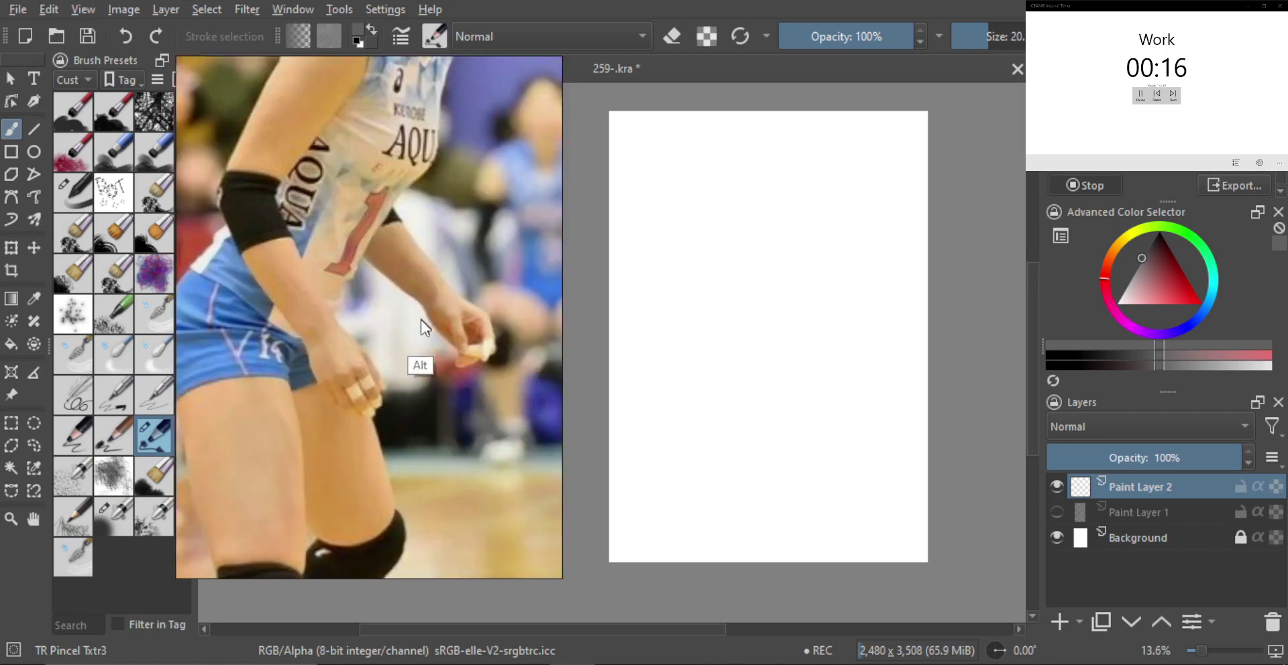
left_click_drag(420, 368, 436, 308)
scroll(416, 313, "up", 2)
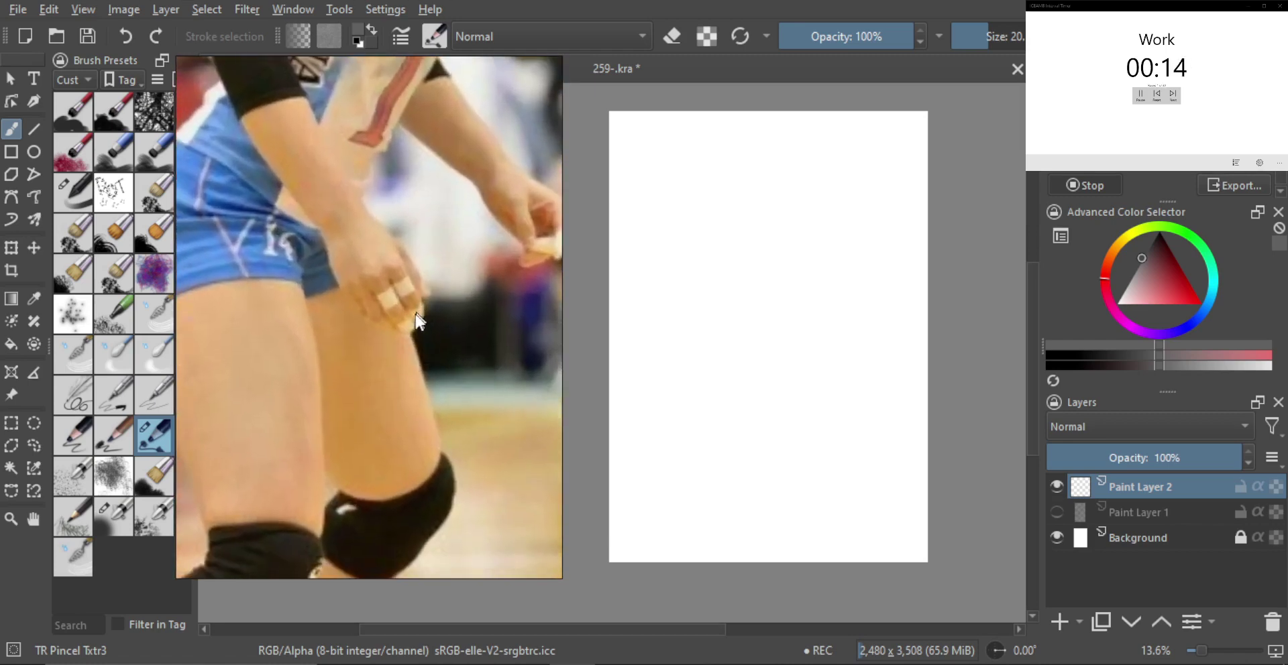
Step: Check the time left on the interval timer and return to the canvas with Paint Layer 2 active
left_click(647, 664)
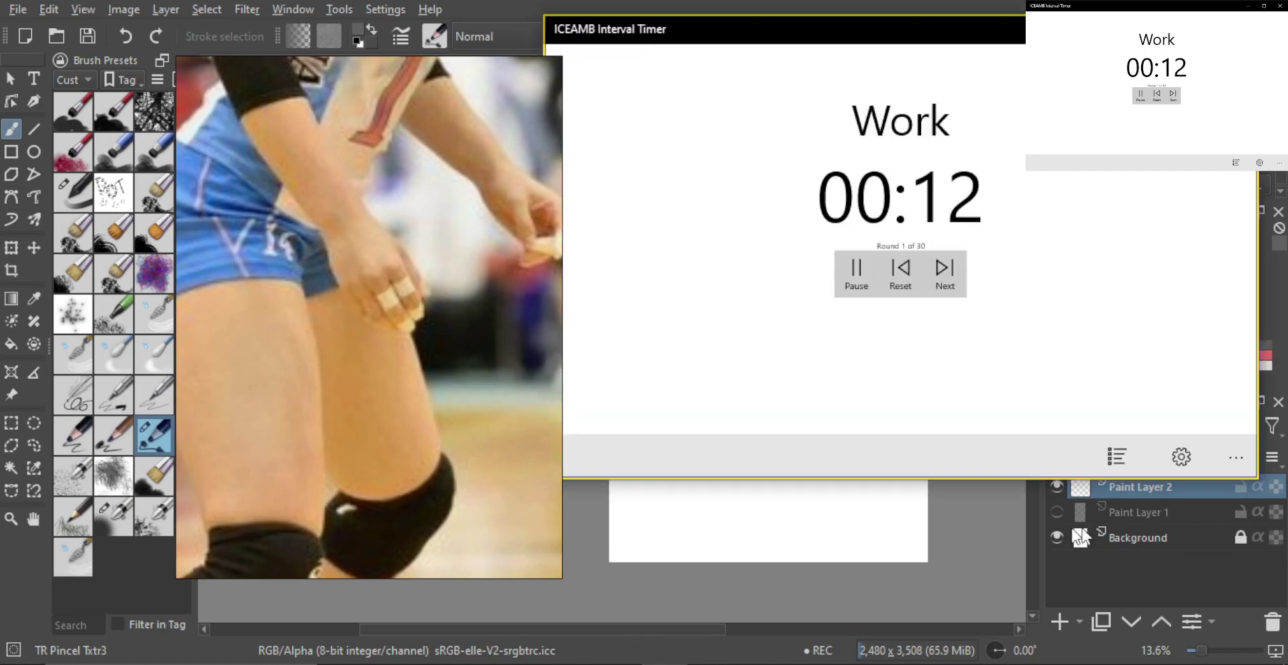
left_click(1120, 509)
left_click(1141, 489)
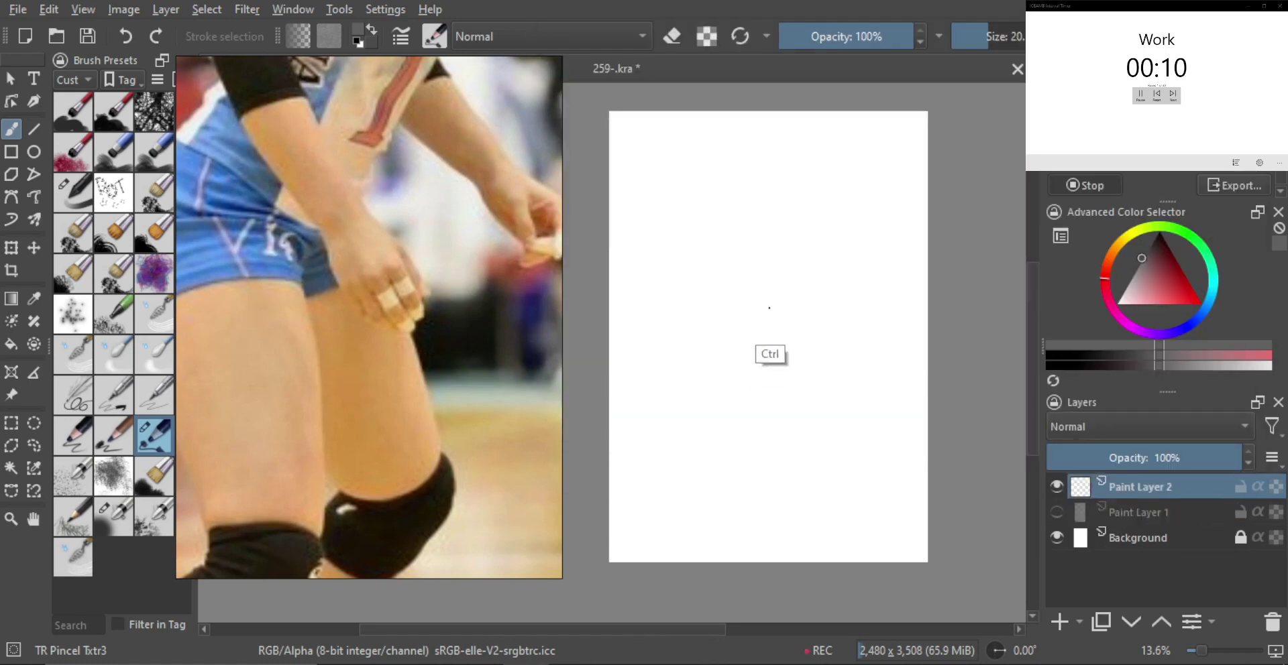
Step: Sketch the volleyball player's hanging hand on Paint Layer 2, outlining the wrist, back of the hand and thumb
scroll(763, 295, "up", 1)
scroll(763, 290, "up", 1)
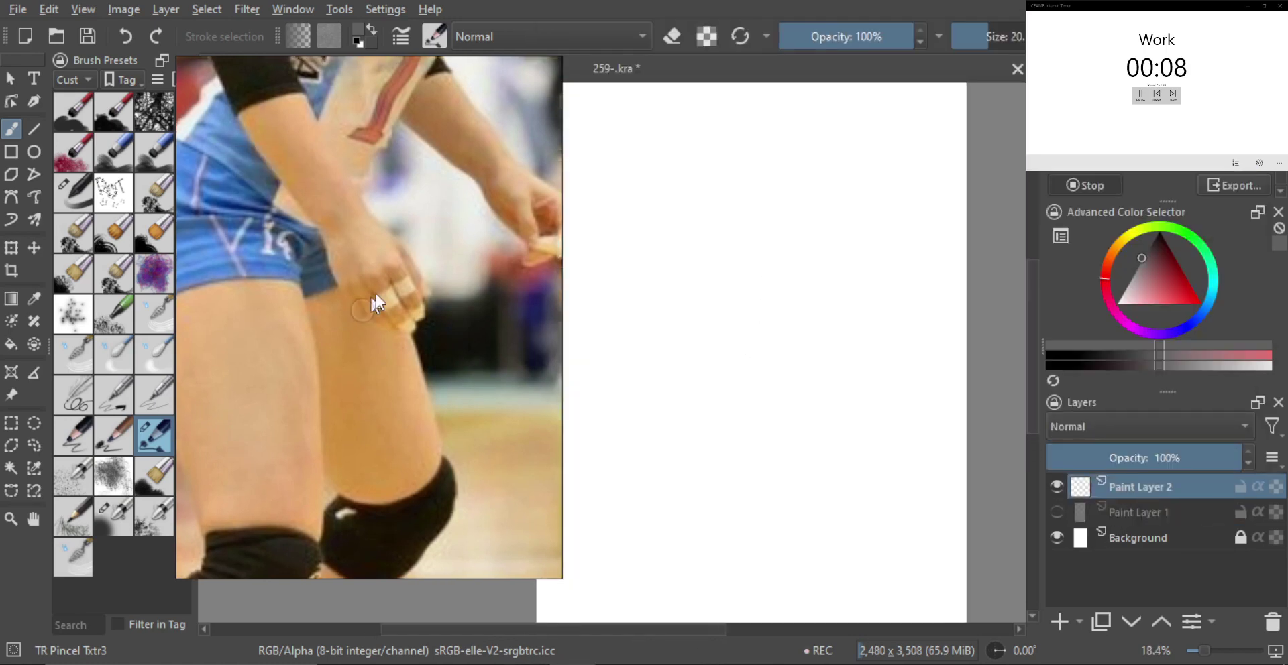
scroll(379, 322, "up", 2)
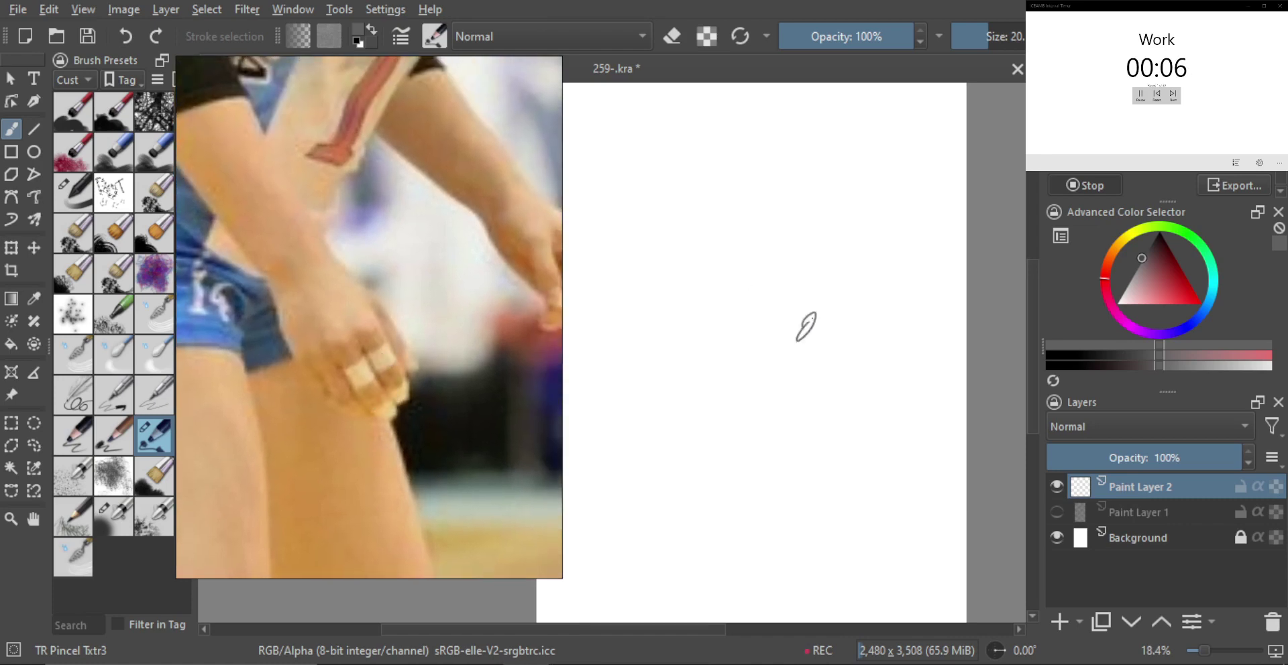
mouse_move(736, 287)
left_mouse_down()
mouse_move(765, 292)
mouse_move(735, 317)
mouse_move(739, 356)
mouse_move(780, 335)
mouse_move(783, 299)
mouse_move(802, 372)
mouse_move(751, 377)
mouse_move(737, 357)
mouse_move(800, 312)
mouse_move(786, 342)
mouse_move(797, 372)
mouse_move(810, 368)
left_mouse_up()
scroll(733, 296, "down", 1)
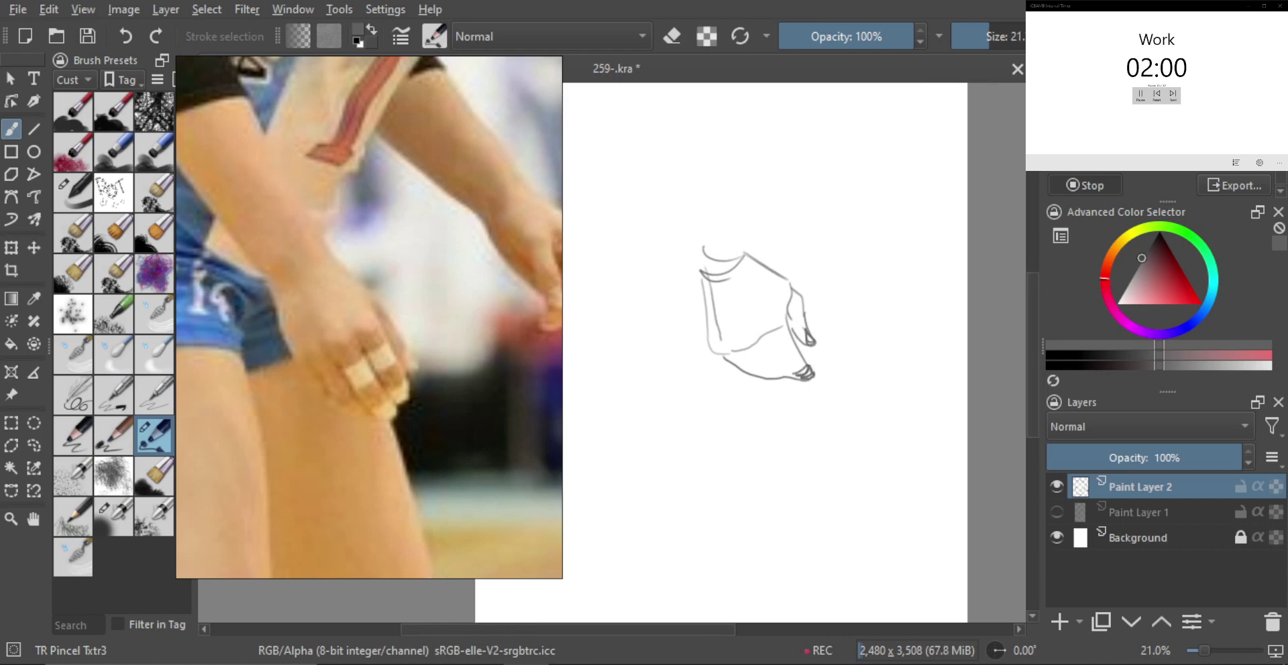
Step: Undo the last finger stroke and redraw the curled fingers with their tape bands below the back of the hand
key("ctrl+z")
mouse_move(799, 374)
left_mouse_down()
mouse_move(810, 371)
mouse_move(789, 393)
mouse_move(812, 395)
mouse_move(775, 360)
mouse_move(789, 368)
mouse_move(796, 342)
left_mouse_up()
left_click_drag(792, 345, 807, 366)
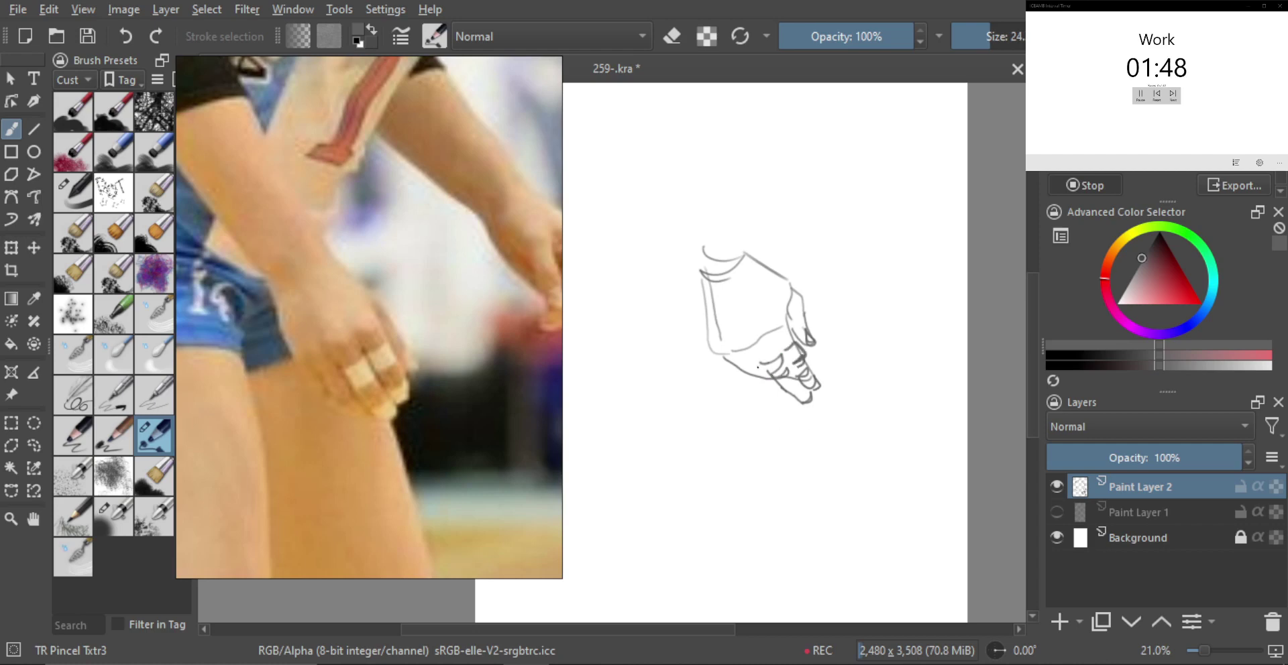
left_click_drag(743, 369, 770, 397)
Step: Thicken the hand's outer edge from wrist to little finger with a brush size of about 25 and mark the knuckles
key("bracketright")
left_click_drag(711, 352, 758, 401)
key("ctrl+z")
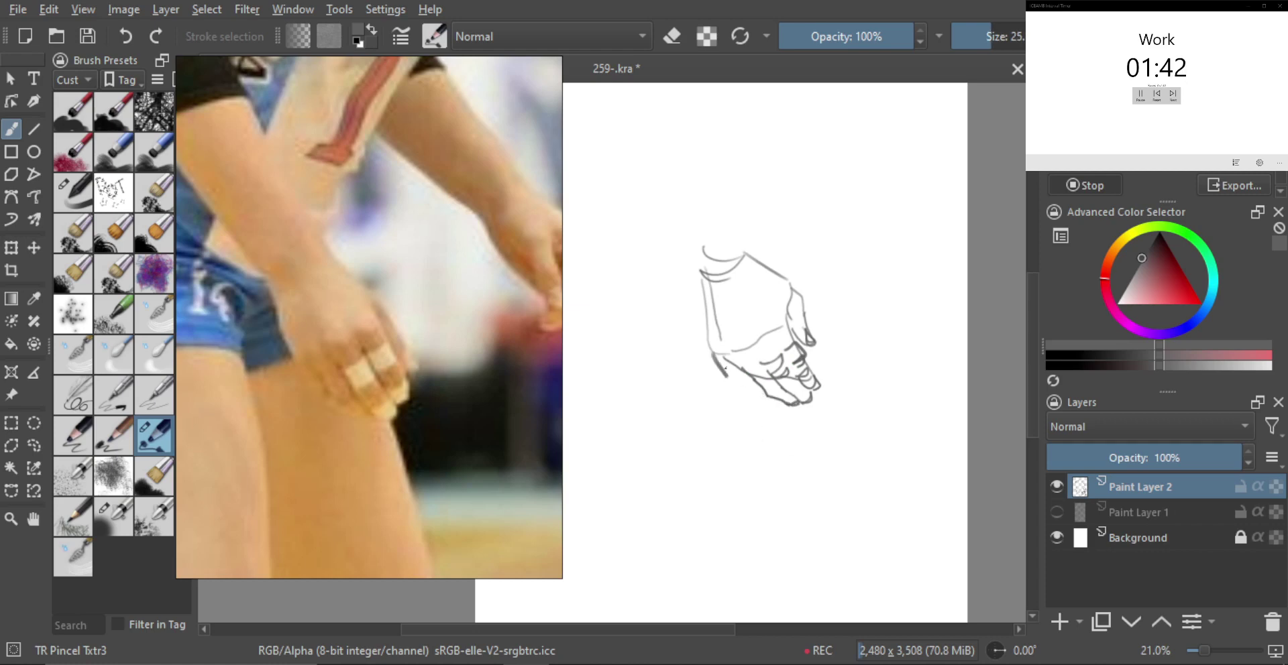
key("ctrl+z")
mouse_move(730, 344)
left_mouse_down()
mouse_move(774, 323)
mouse_move(725, 359)
mouse_move(718, 351)
mouse_move(720, 369)
mouse_move(763, 397)
left_mouse_up()
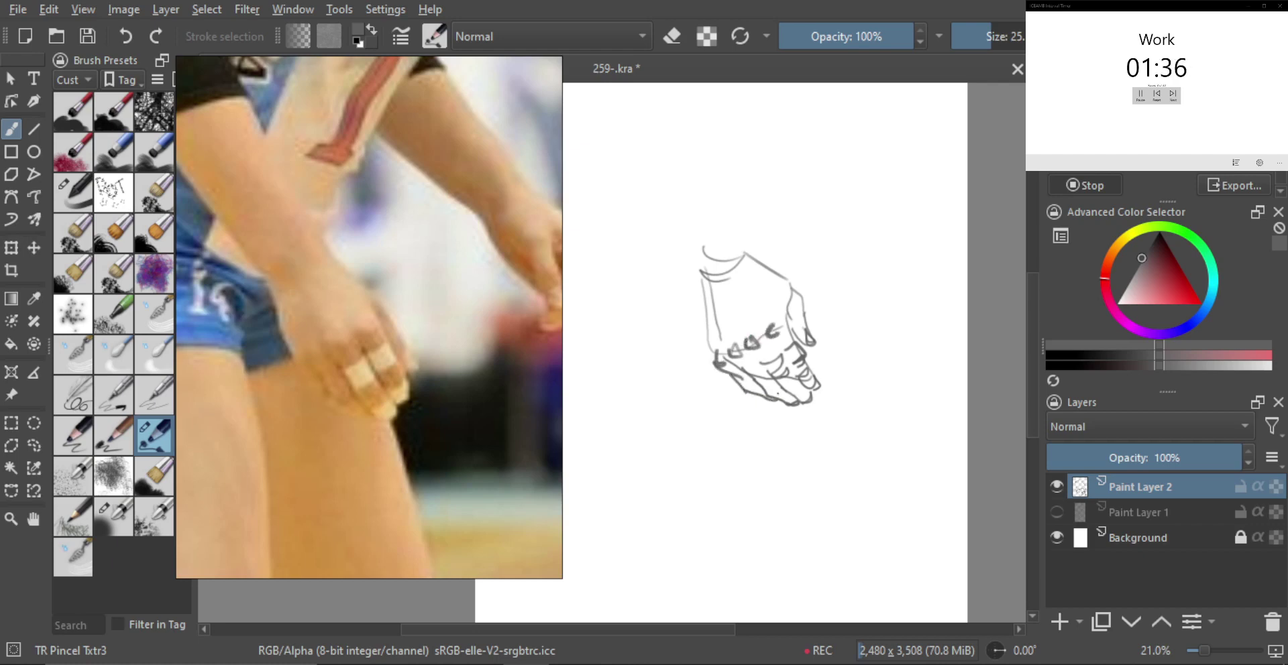
left_click_drag(702, 316, 712, 360)
left_click_drag(692, 267, 705, 326)
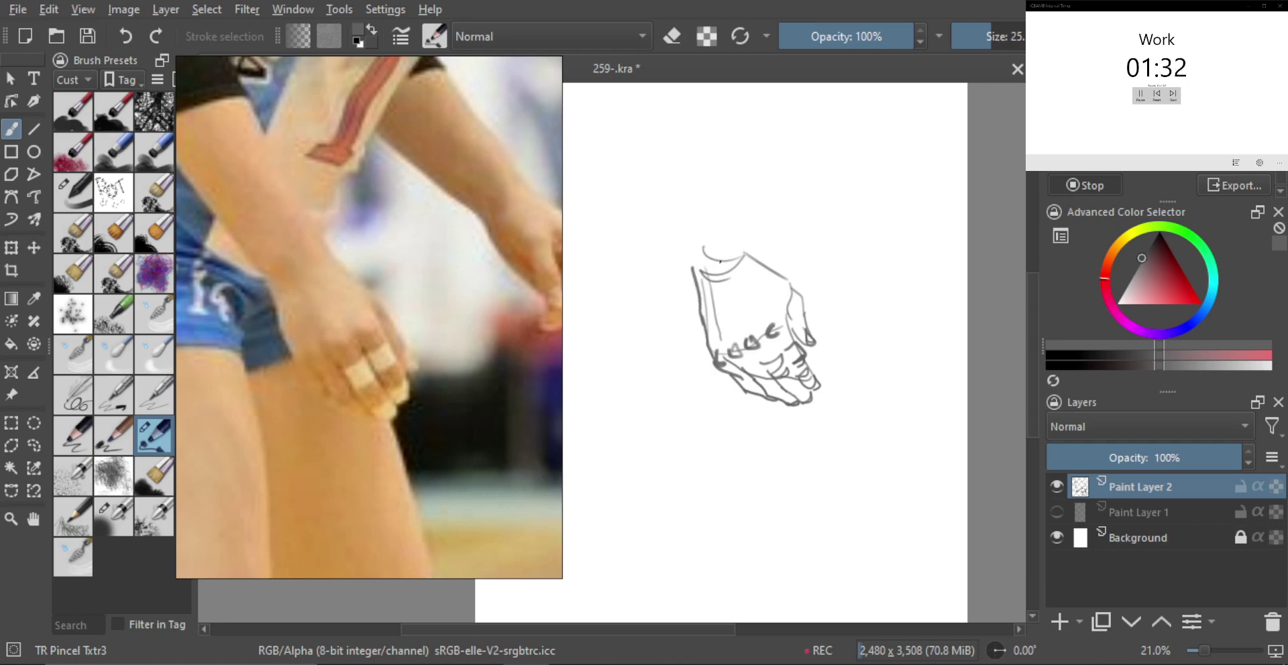
Step: Hatch shading along the outer side of the wrist with a brush size of about 27 and undo the last stroke
key("[")
left_click_drag(704, 249, 725, 297)
key("]")
key("]")
mouse_move(693, 257)
left_mouse_down()
mouse_move(709, 250)
mouse_move(720, 287)
left_mouse_up()
left_click_drag(707, 282, 719, 293)
key("ctrl+z")
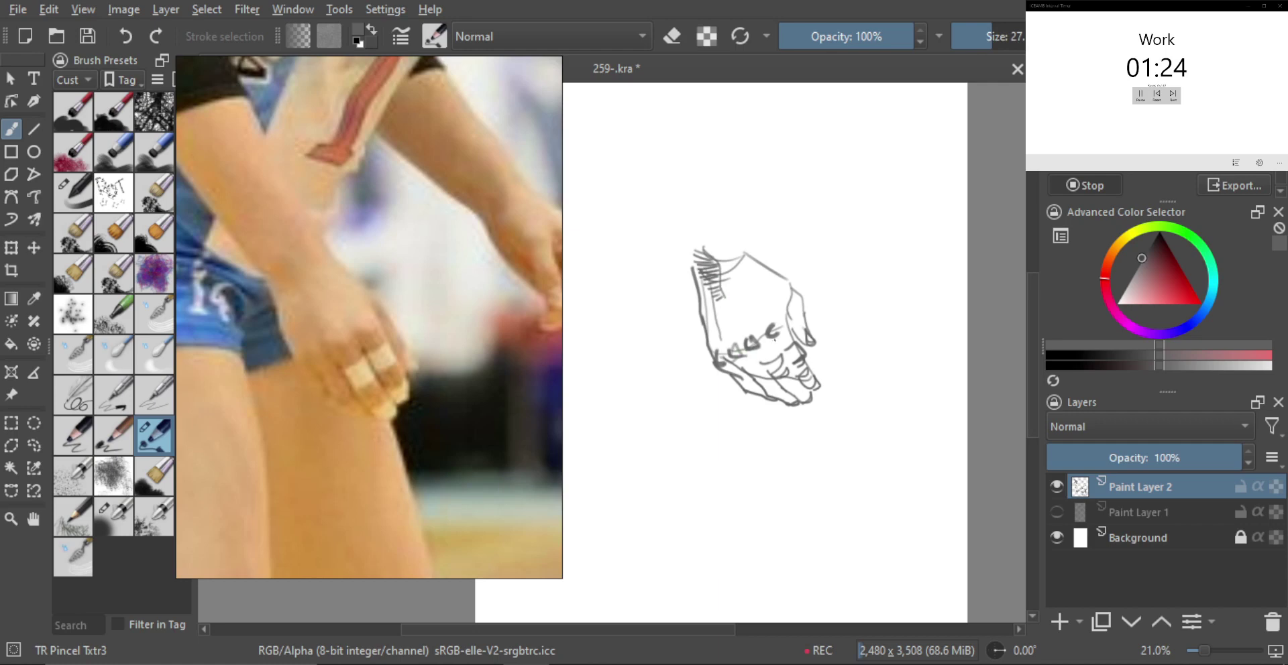
Step: Reduce the brush size to about 22 and shade the curled fingers with diagonal hatching
key("bracketleft")
key("bracketleft")
left_click_drag(756, 350, 746, 379)
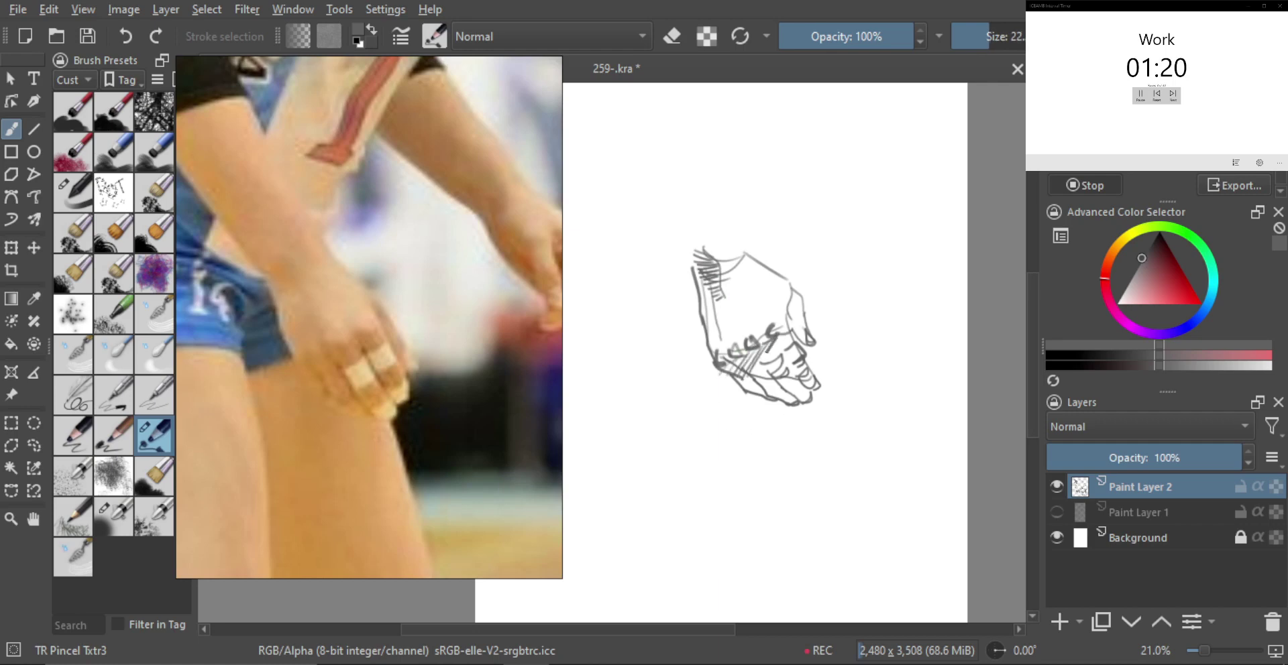
mouse_move(786, 336)
left_mouse_down()
mouse_move(751, 389)
mouse_move(768, 397)
left_mouse_up()
mouse_move(808, 363)
left_mouse_down()
mouse_move(776, 399)
mouse_move(800, 401)
left_mouse_up()
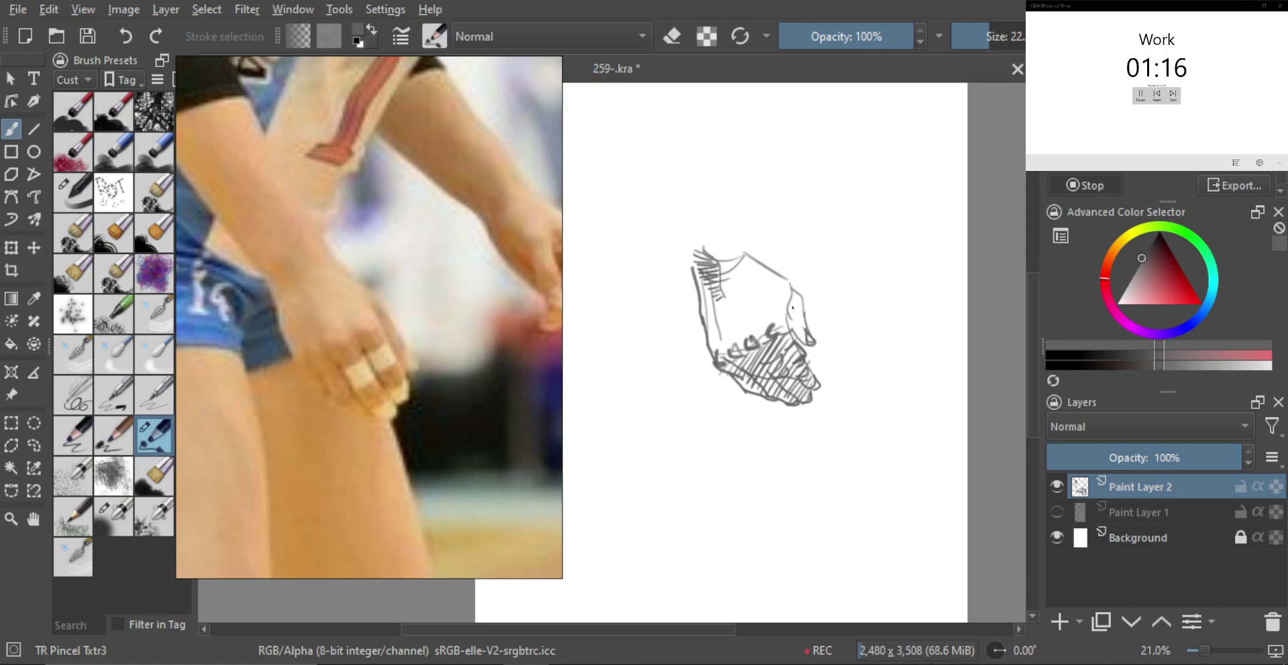
Step: Strengthen the thumb's outline and add short hatching inside it
mouse_move(792, 310)
left_mouse_down()
mouse_move(792, 278)
mouse_move(817, 342)
left_mouse_up()
left_click_drag(790, 292, 810, 343)
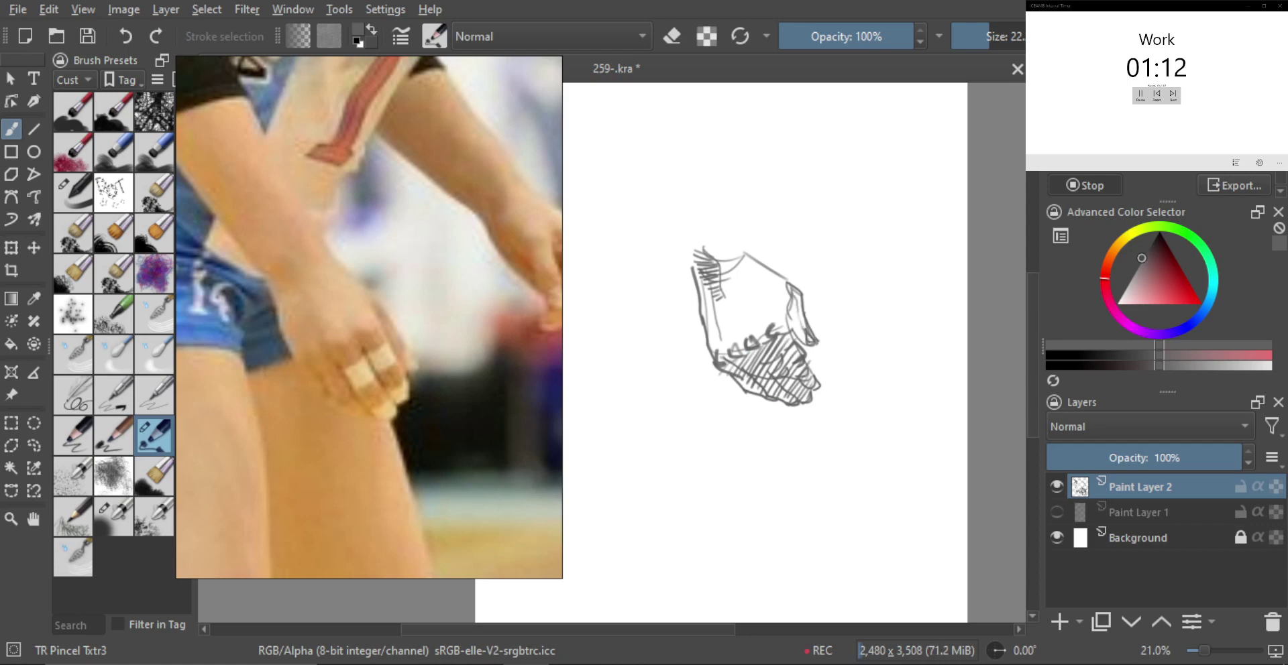
left_click_drag(789, 298, 803, 342)
Step: Darken the finger contours with a brush size of 30 to 35, erasing hatching from the tape bands and redrawing their edges
mouse_move(783, 389)
left_mouse_down("shift")
mouse_move(808, 389)
mouse_move(808, 401)
mouse_move(770, 422)
left_mouse_up("shift")
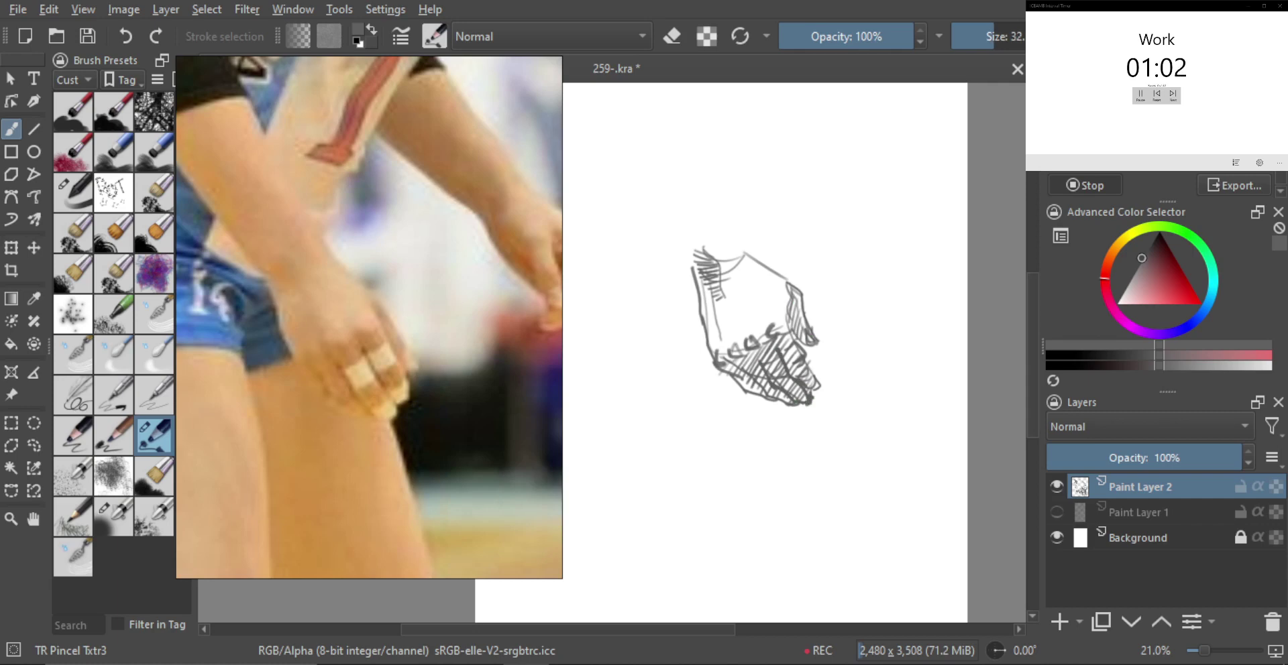
left_click_drag(742, 372, 761, 393)
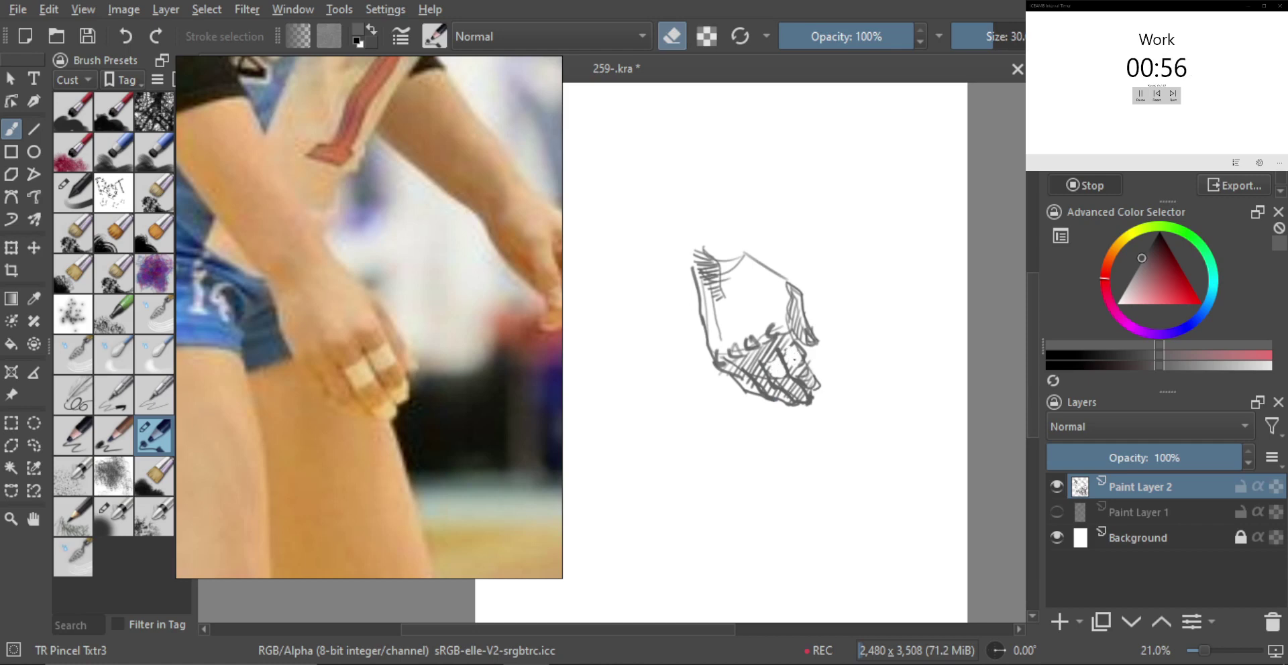
left_click_drag(794, 359, 796, 359, "shift")
key("e")
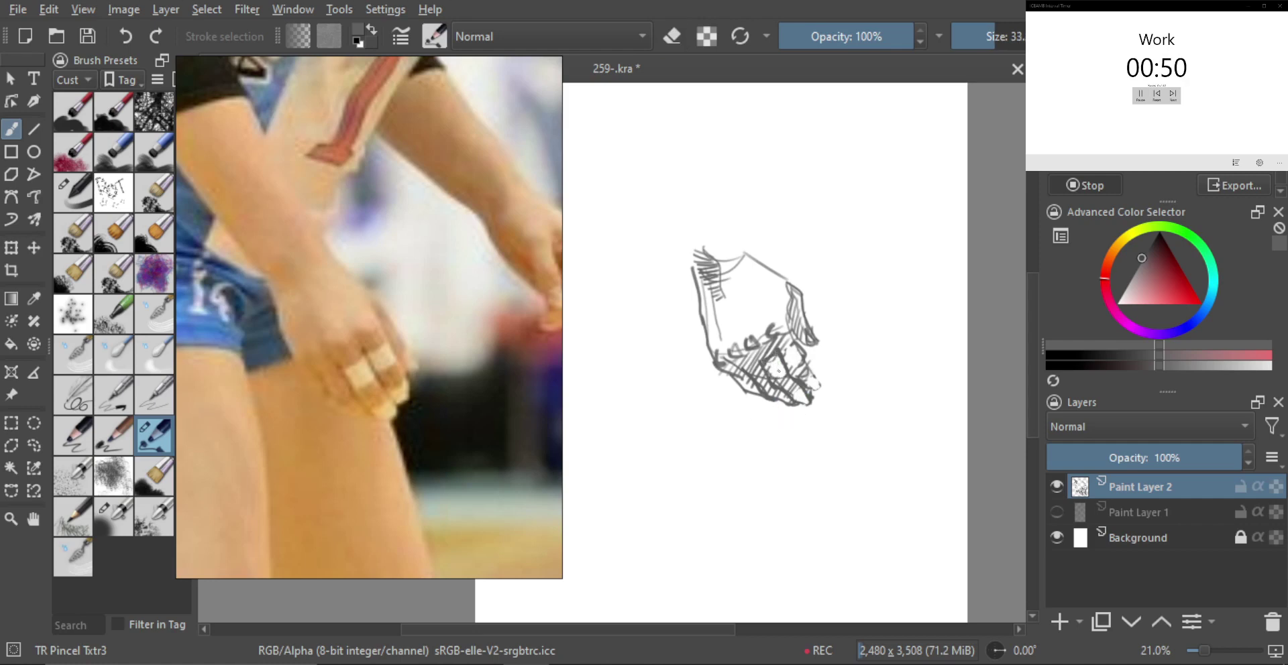
mouse_move(772, 370)
left_mouse_down()
mouse_move(793, 371)
mouse_move(803, 394)
left_mouse_up()
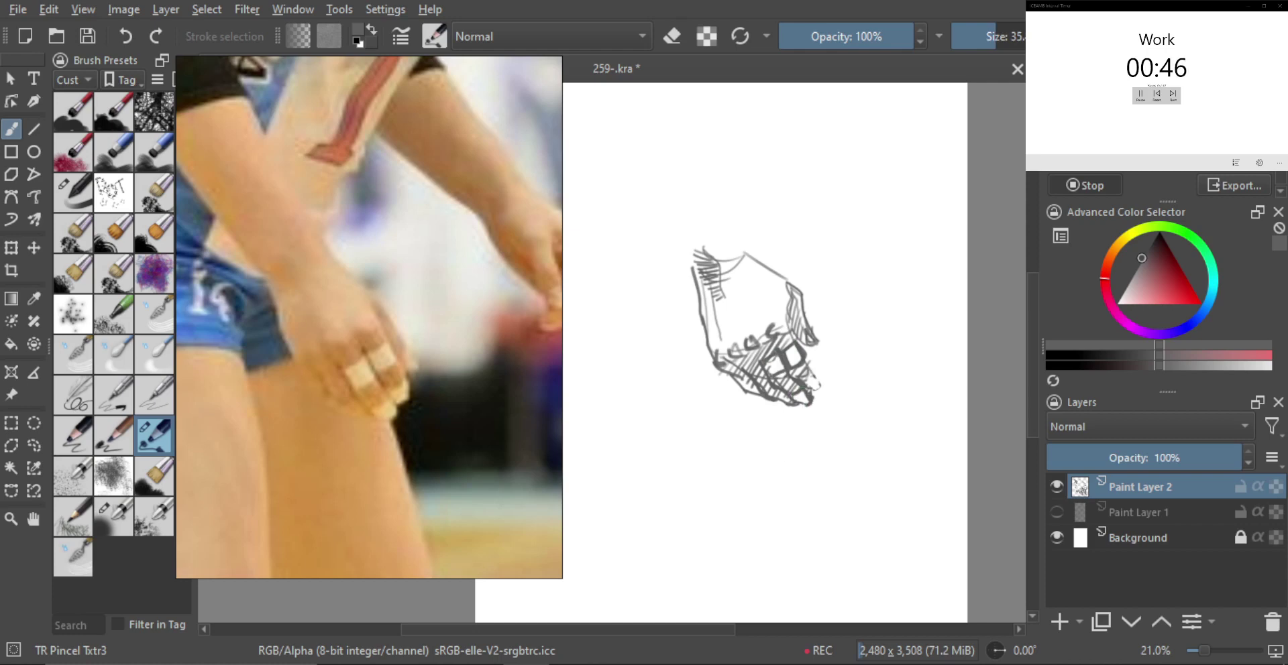
Step: Lighten the heavy knuckle marks with the eraser and return to painting mode
scroll(836, 418, "down", 3)
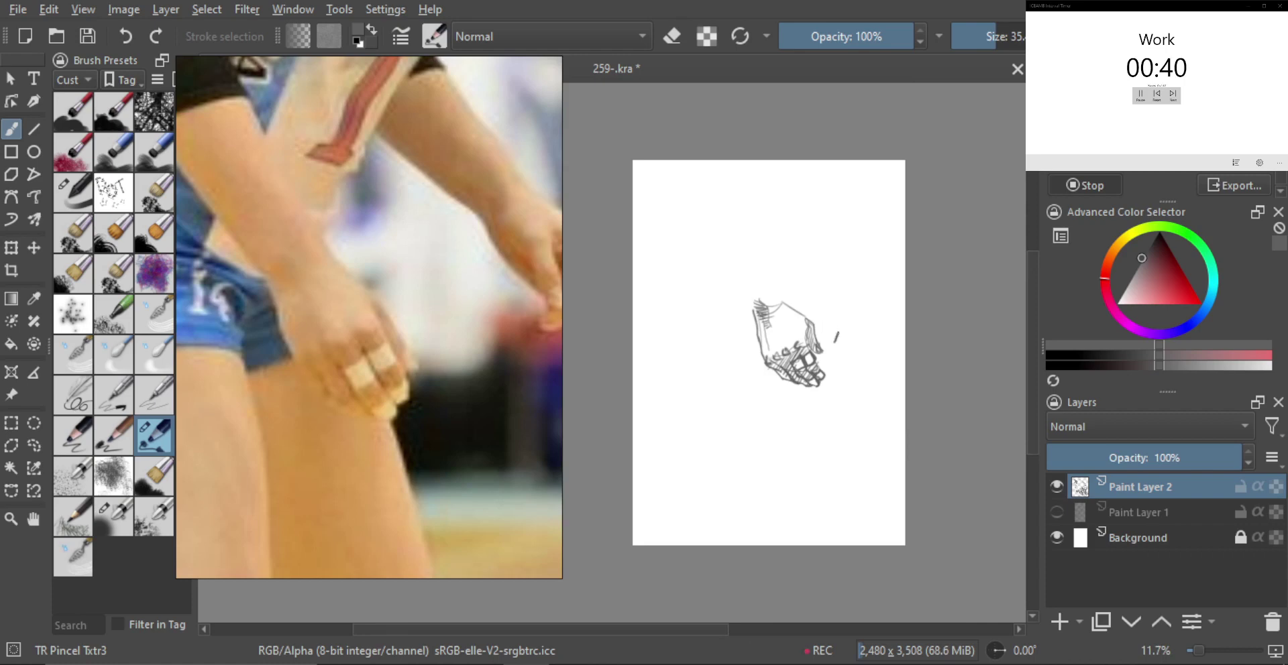
scroll(837, 336, "up", 4)
key("e")
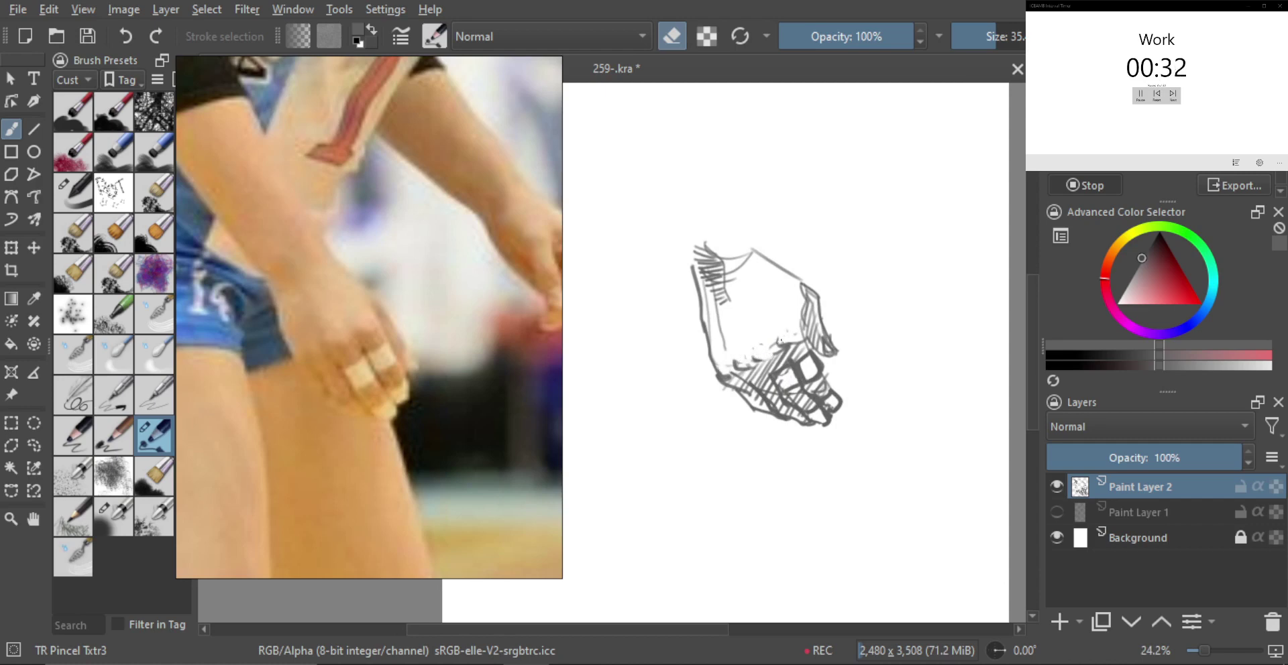
key("e")
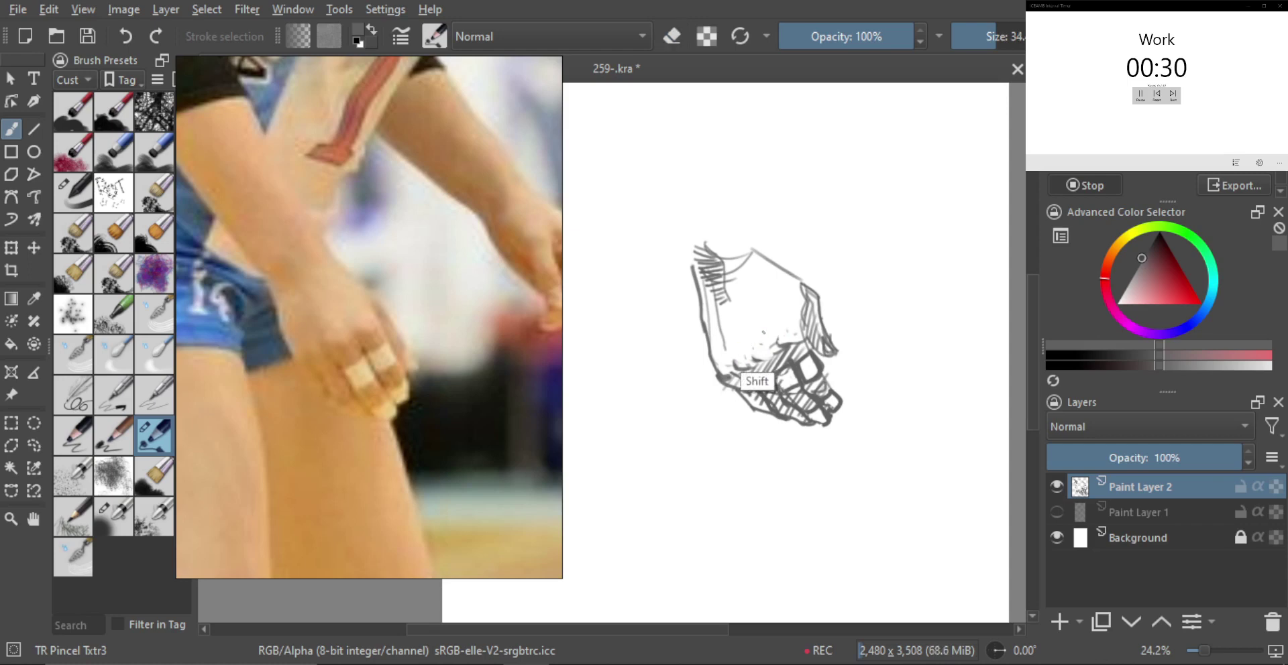
Step: Hatch the outer side of the back of the hand and its centre above the knuckles with a brush size of about 19
left_click_drag(733, 306, 743, 349)
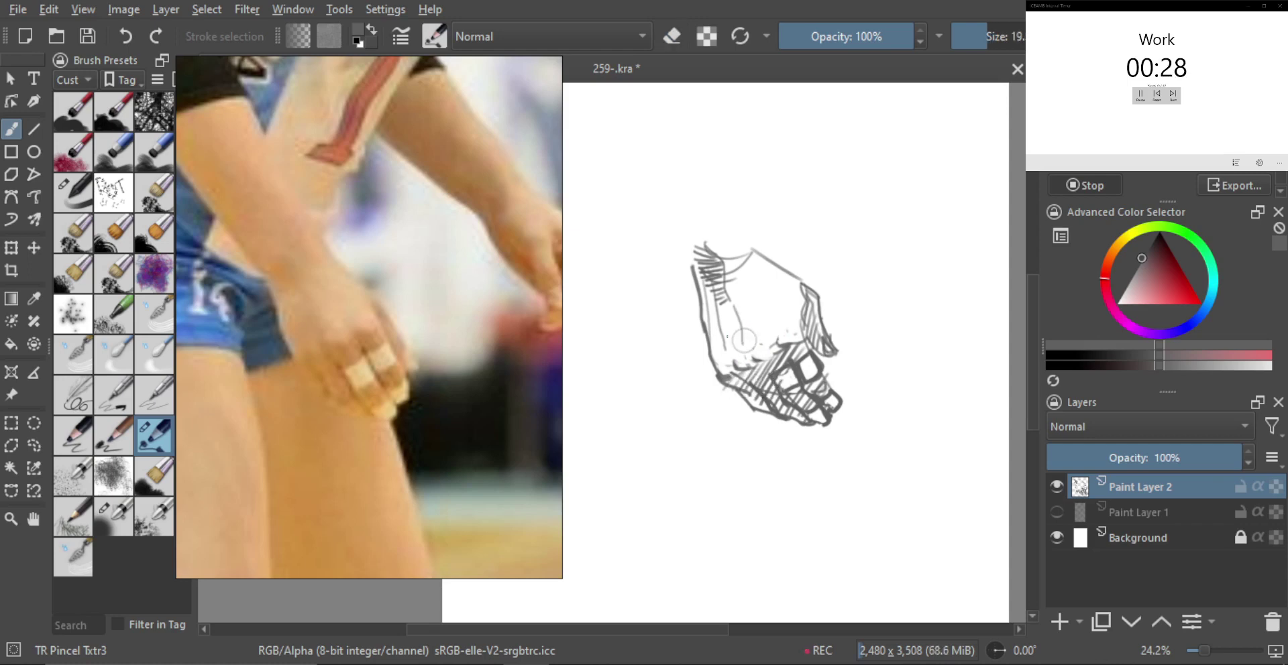
left_click_drag(712, 309, 722, 360)
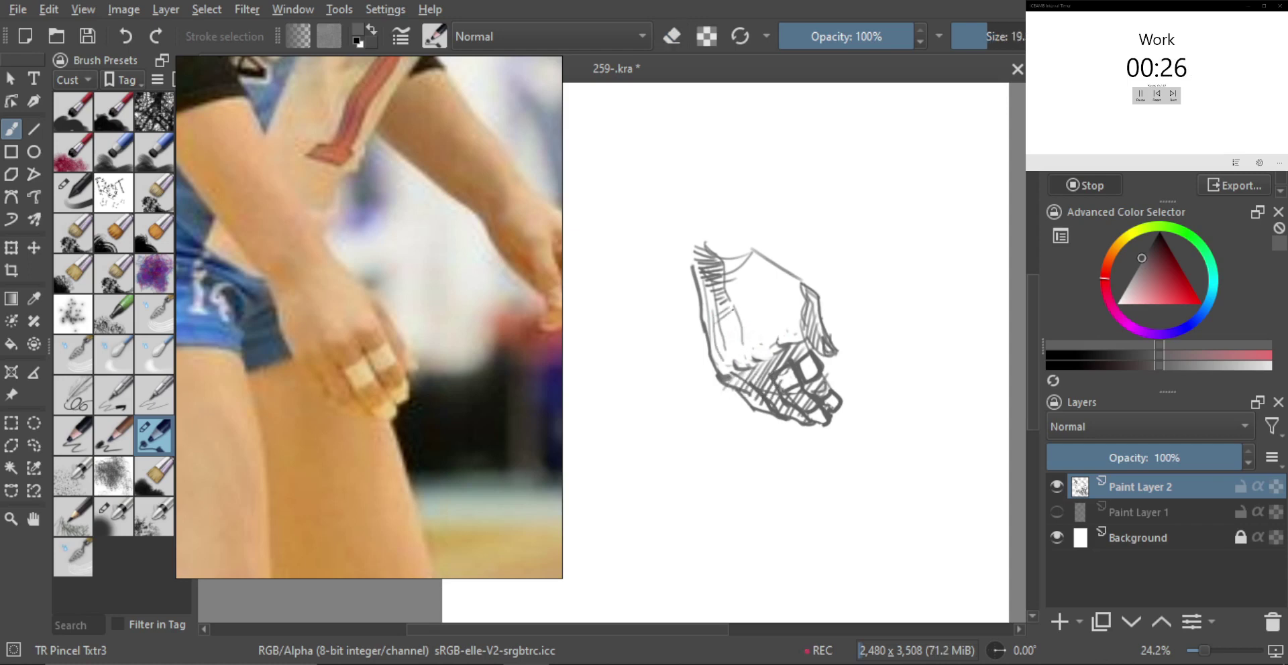
left_click_drag(732, 310, 715, 325)
left_click_drag(735, 316, 719, 353)
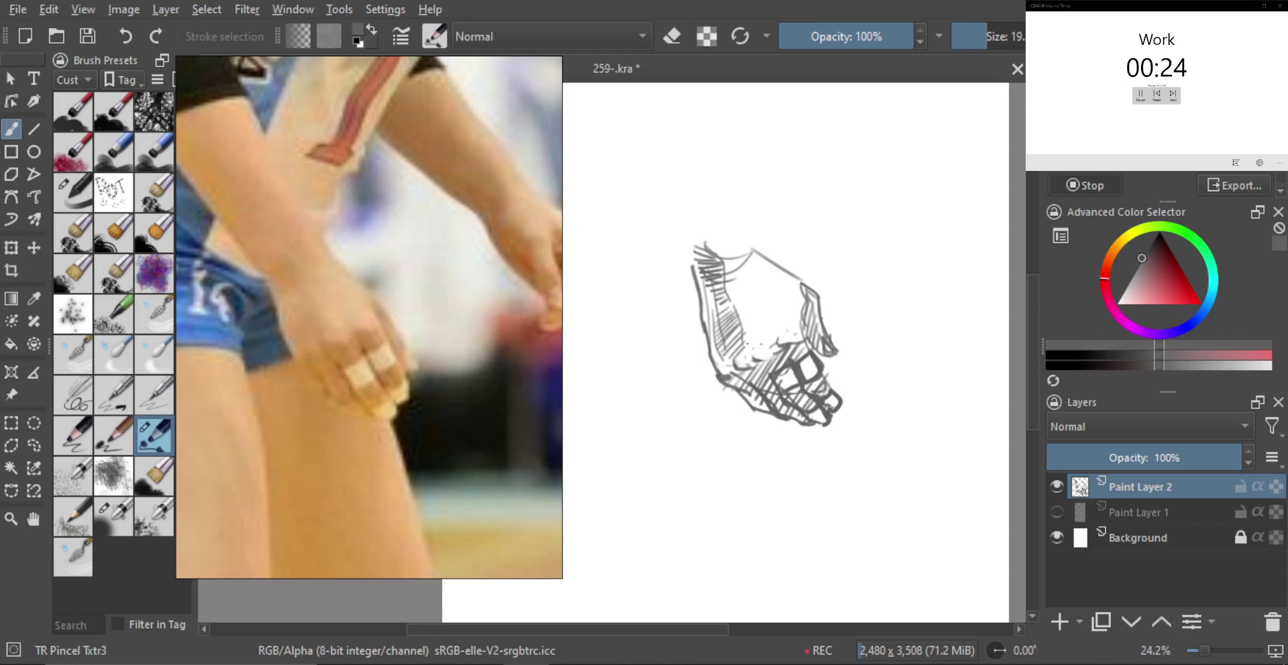
left_click(779, 310)
mouse_move(761, 303)
left_mouse_down()
mouse_move(799, 403)
mouse_move(799, 360)
mouse_move(814, 368)
left_mouse_up()
Step: Enlarge the eraser to about 63 and soften the hatching around the wrist
scroll(737, 288, "up", 2)
key("e")
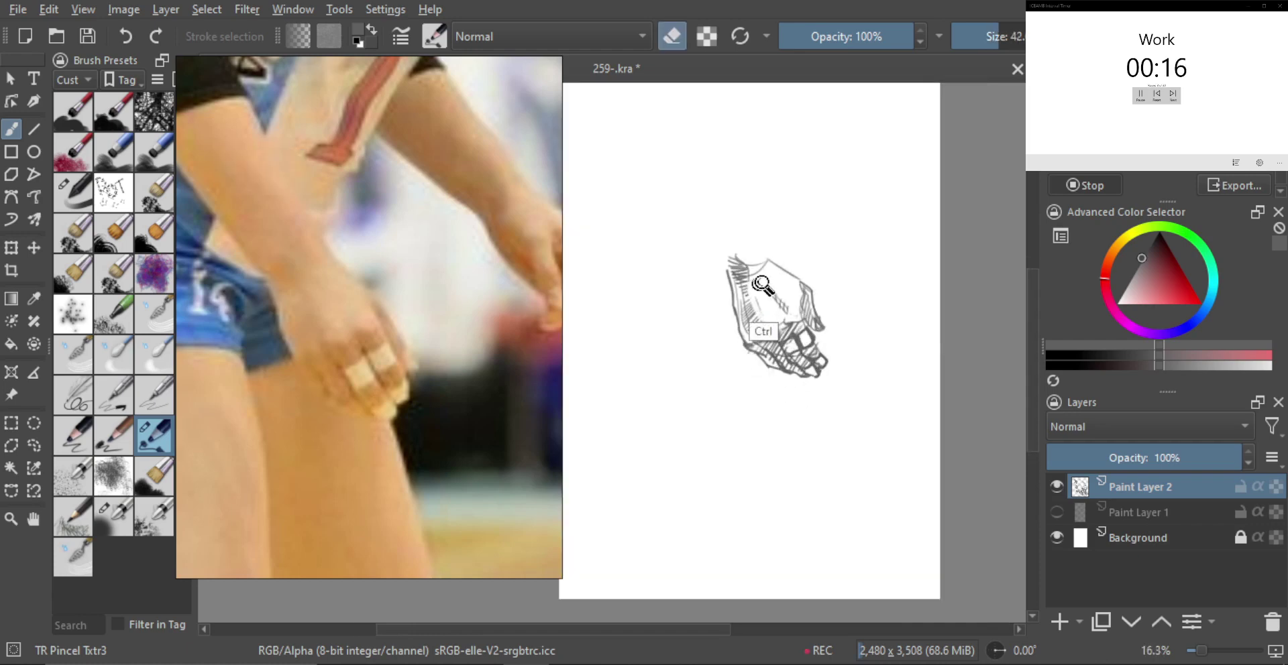
mouse_move(761, 295)
left_mouse_down("shift")
mouse_move(775, 295)
mouse_move(746, 285)
mouse_move(755, 319)
mouse_move(746, 268)
left_mouse_up("shift")
scroll(747, 269, "up", 1)
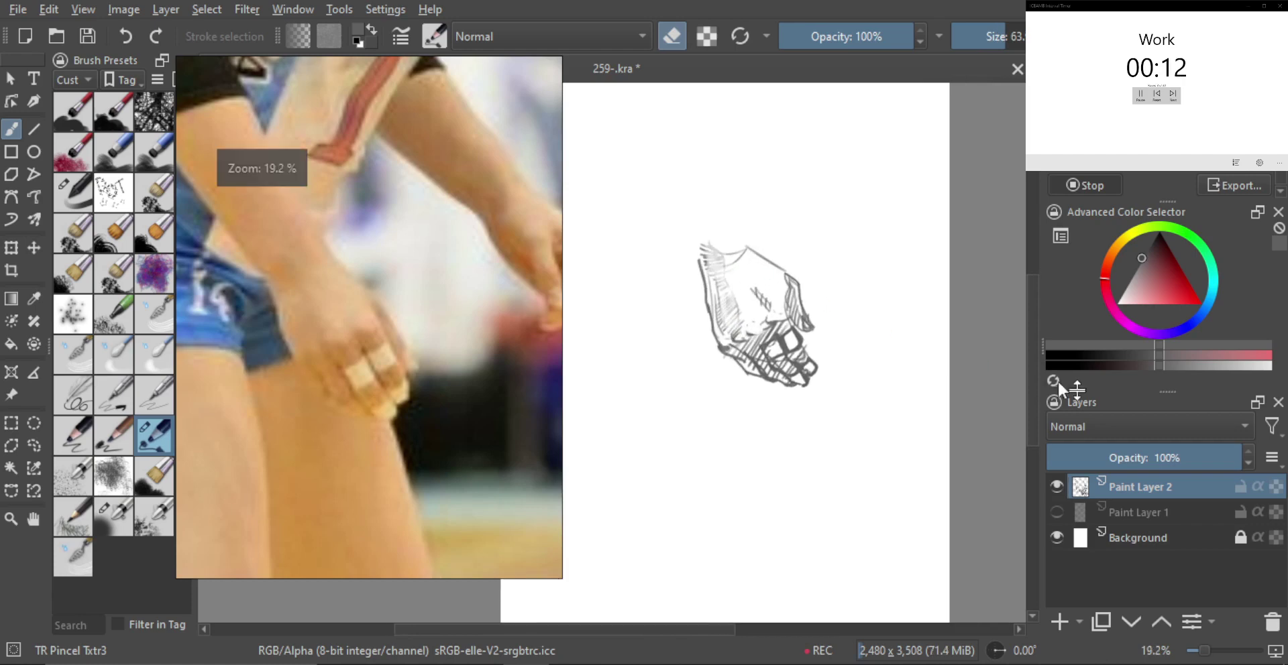
Step: Hide Paint Layer 2, add a new paint layer above it and prepare the brush at a size of about 18
left_click(1057, 487)
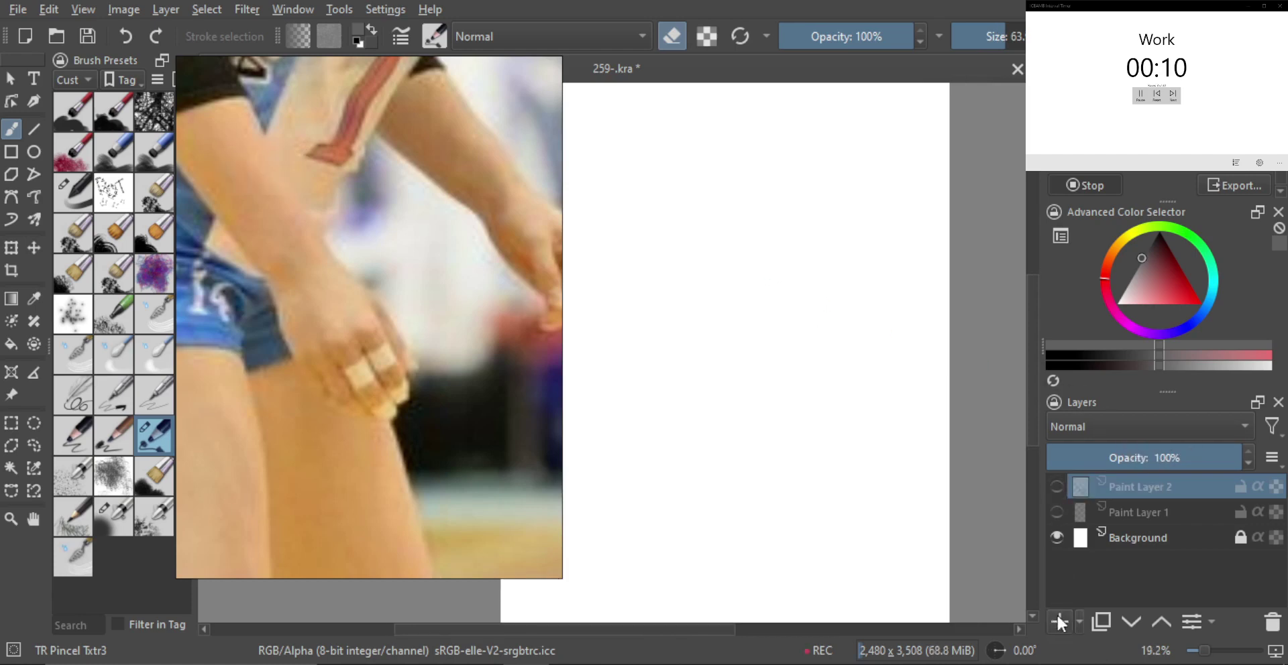
left_click(1059, 622)
key("e")
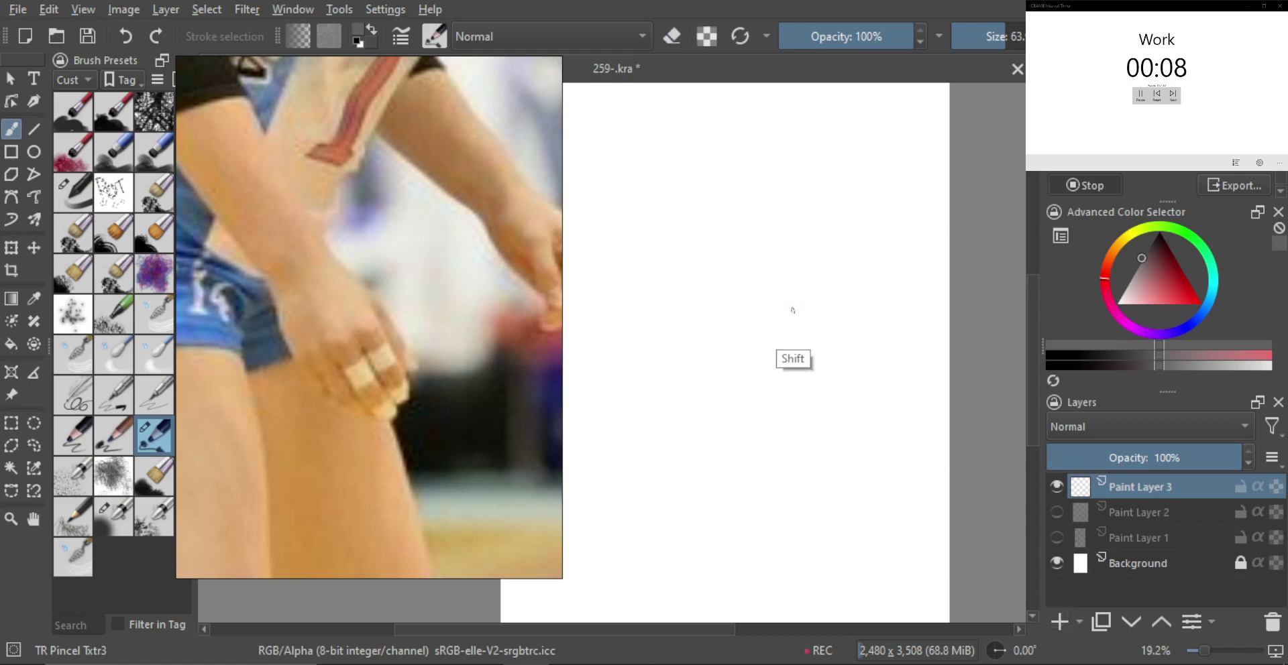
mouse_move(794, 310)
left_mouse_down()
mouse_move(736, 311)
mouse_move(739, 330)
mouse_move(765, 315)
left_mouse_up()
key("ctrl+z")
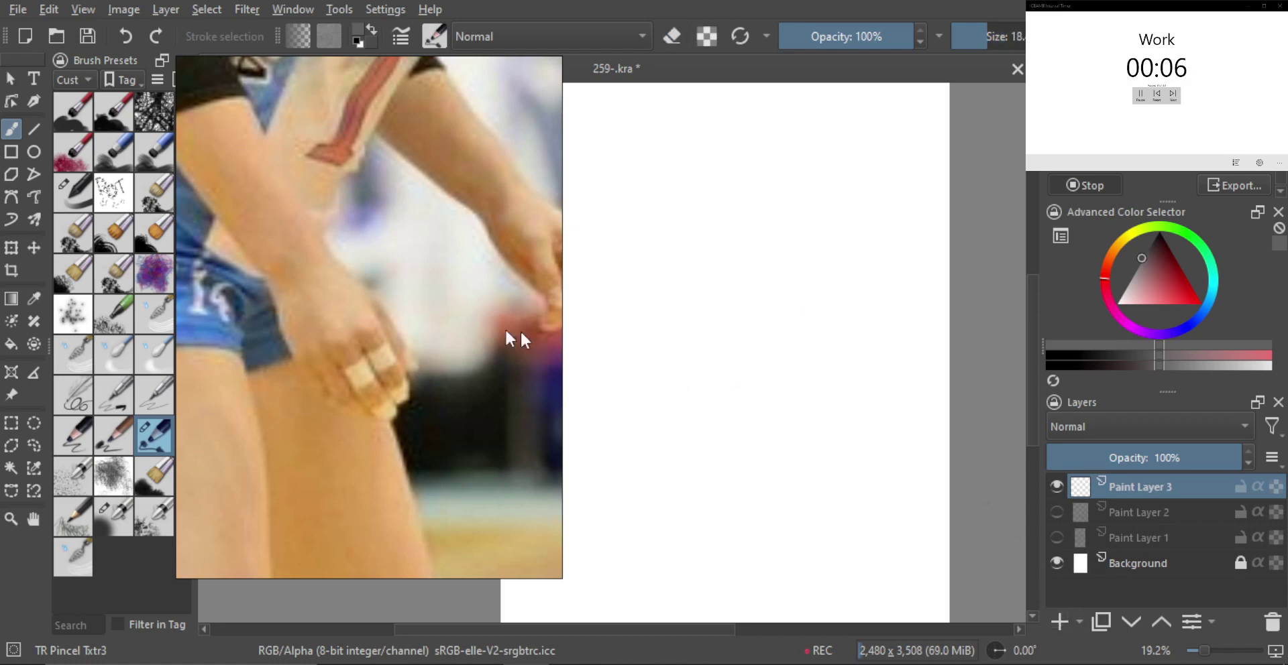
Step: Browse the reference board and zoom in on the cheering volleyball player with both fists raised
scroll(456, 355, "down", 6)
left_click_drag(338, 355, 376, 262)
scroll(379, 269, "down", 3)
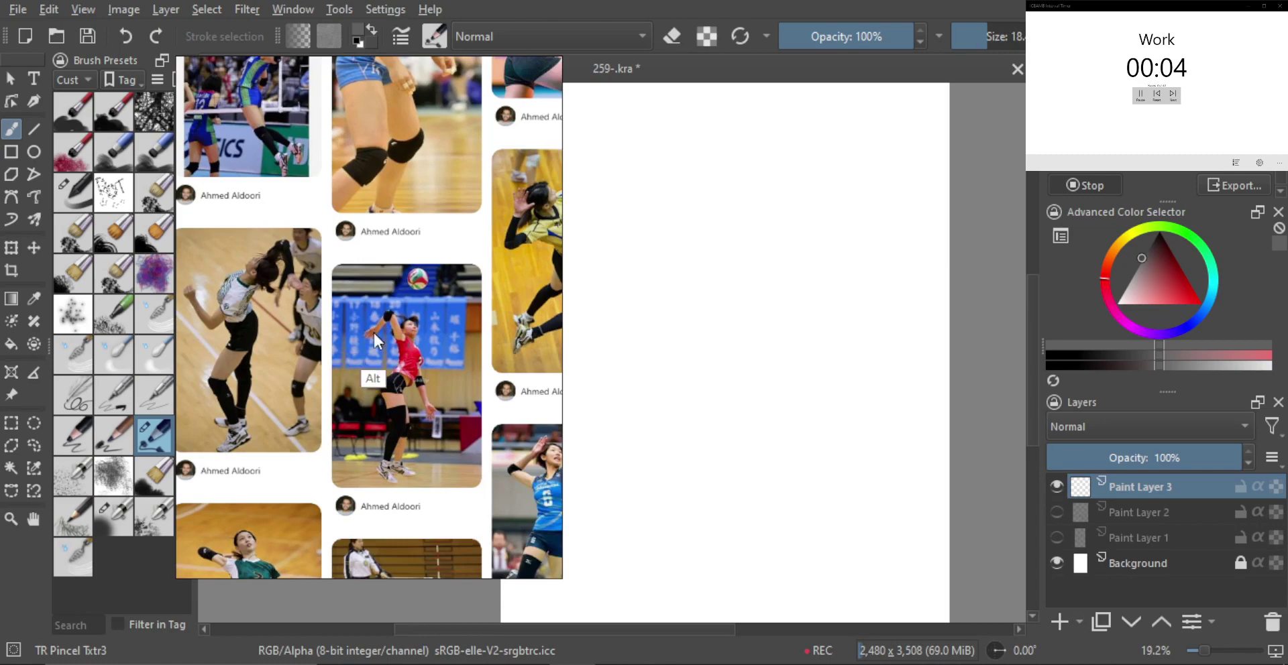
scroll(398, 310, "down", 3)
scroll(391, 354, "down", 5)
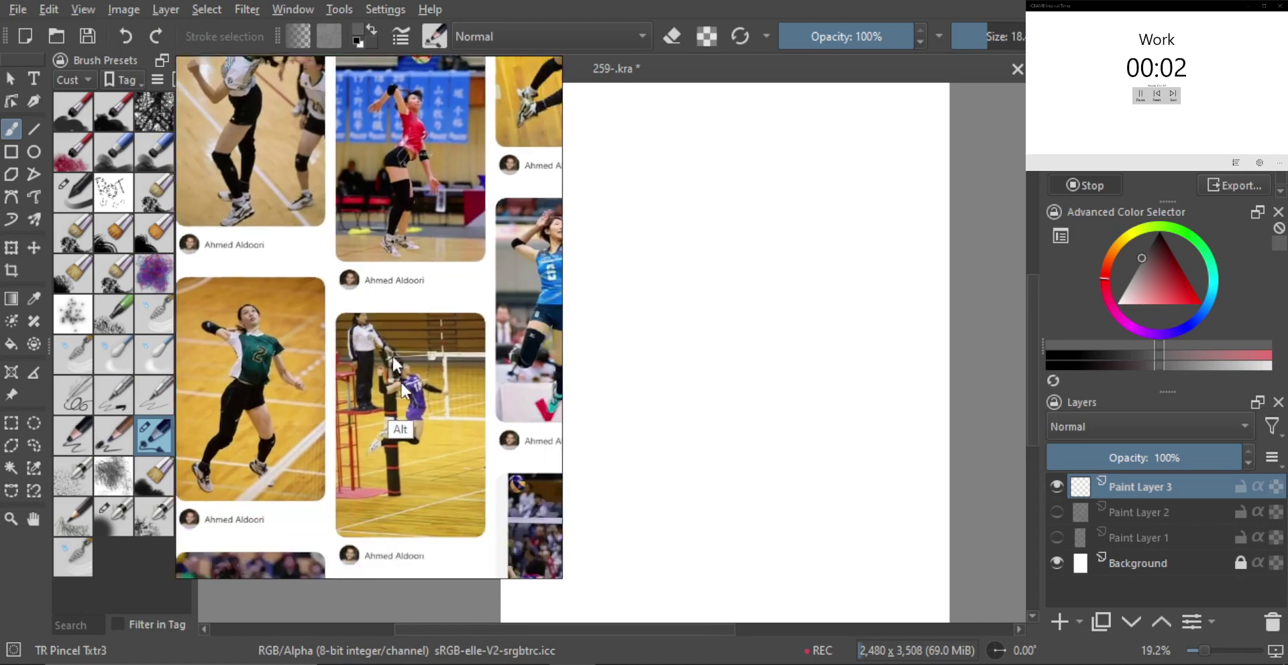
left_click_drag(430, 414, 379, 298)
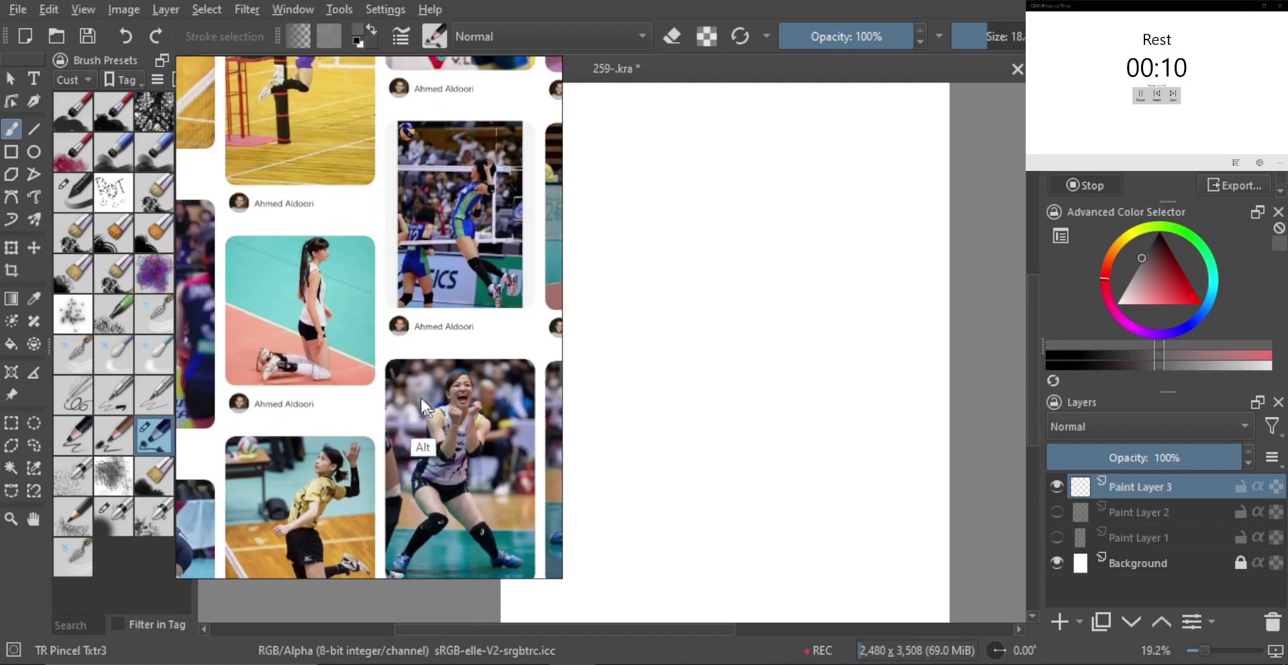
scroll(443, 299, "up", 6)
scroll(385, 349, "up", 5)
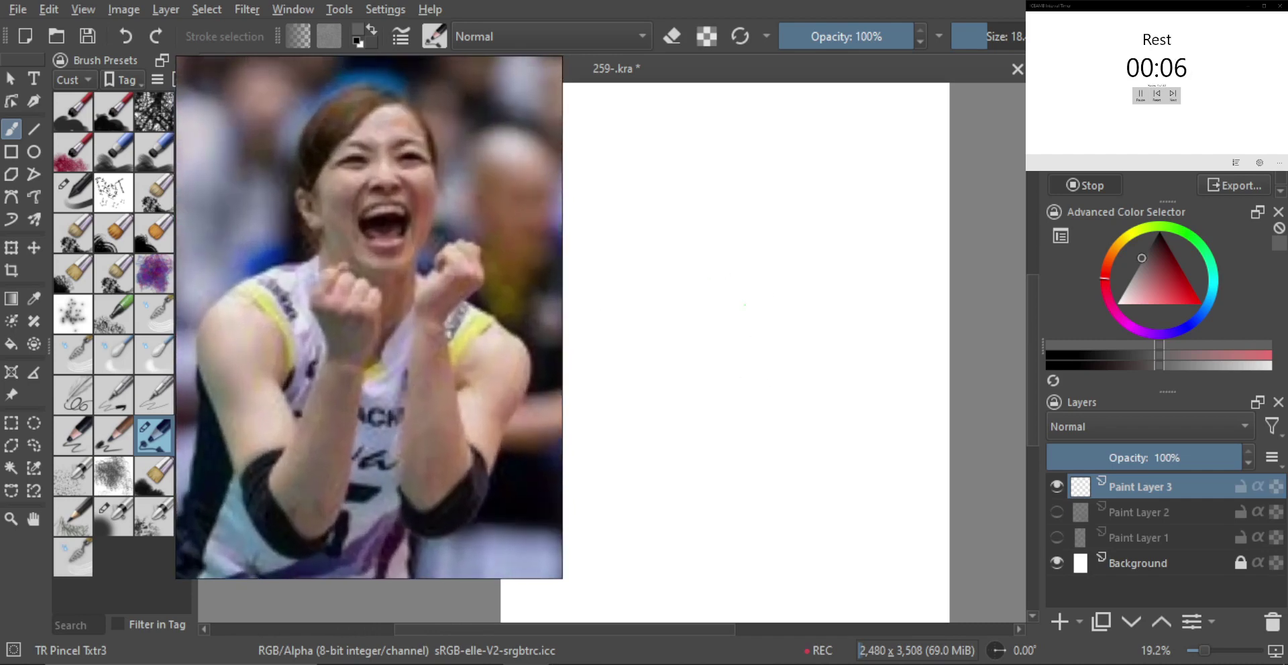
Step: Block in the raised fist on Paint Layer 3 with its outer edge and first finger lines, undoing the last stroke
scroll(738, 288, "down", 1)
scroll(716, 308, "down", 1)
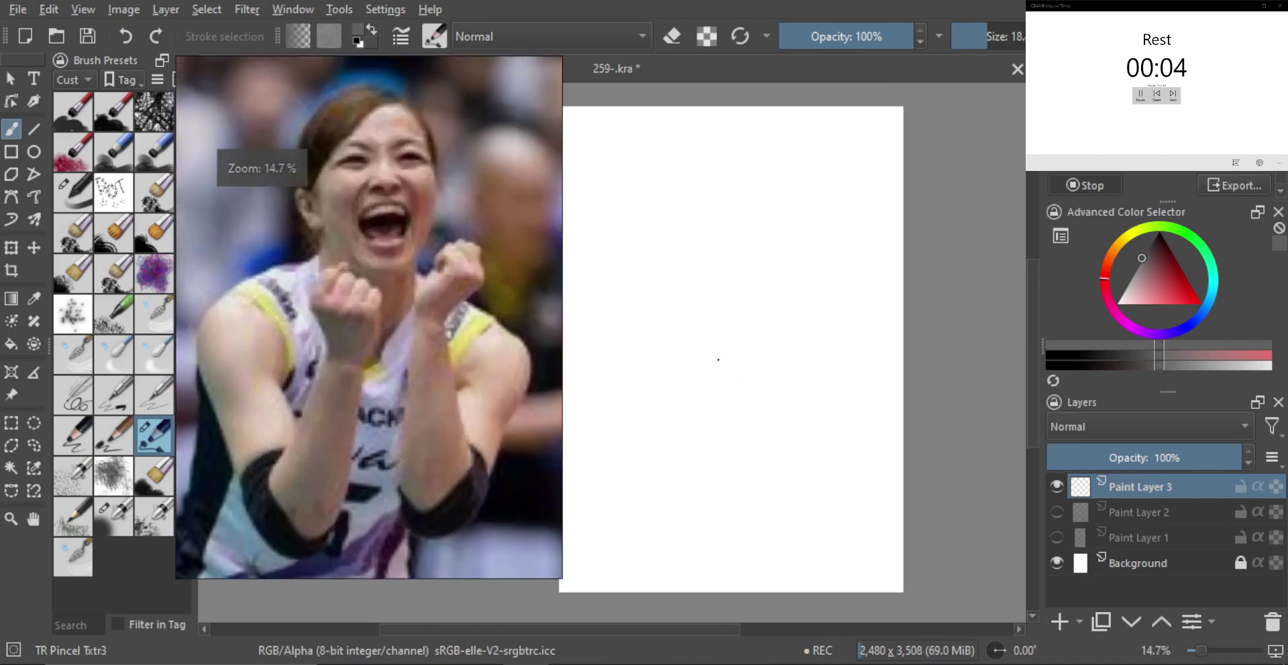
mouse_move(721, 391)
left_mouse_down()
mouse_move(688, 315)
mouse_move(755, 317)
left_mouse_up()
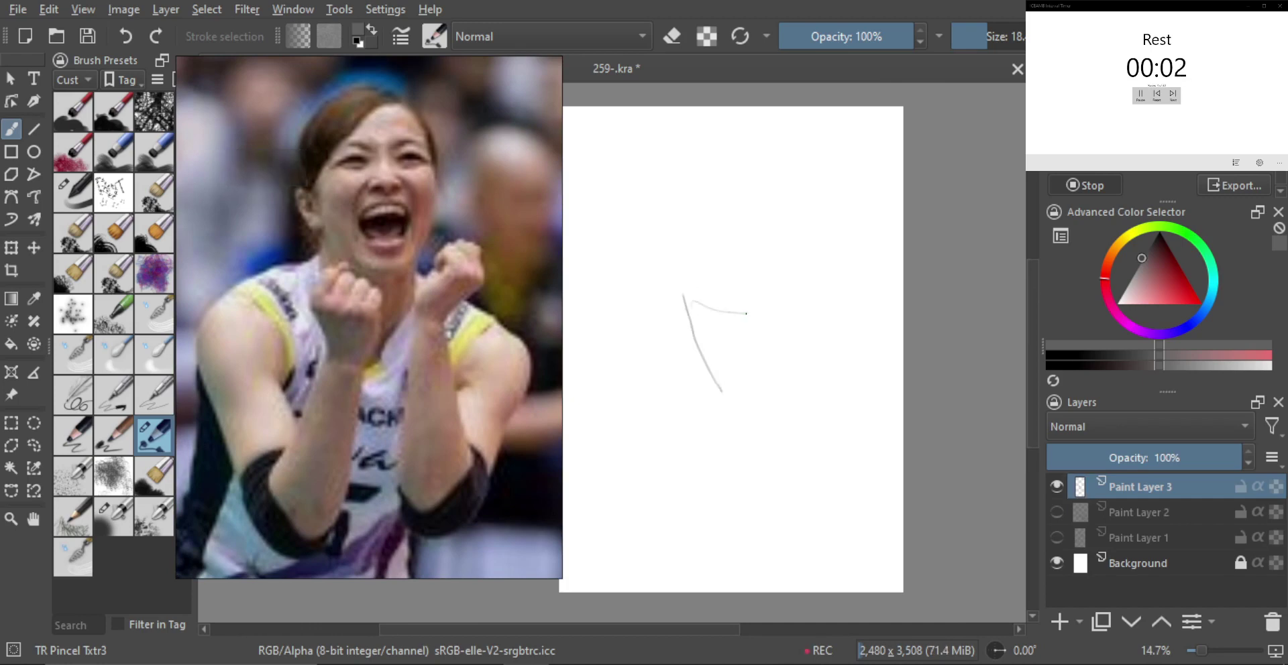
scroll(694, 302, "up", 1)
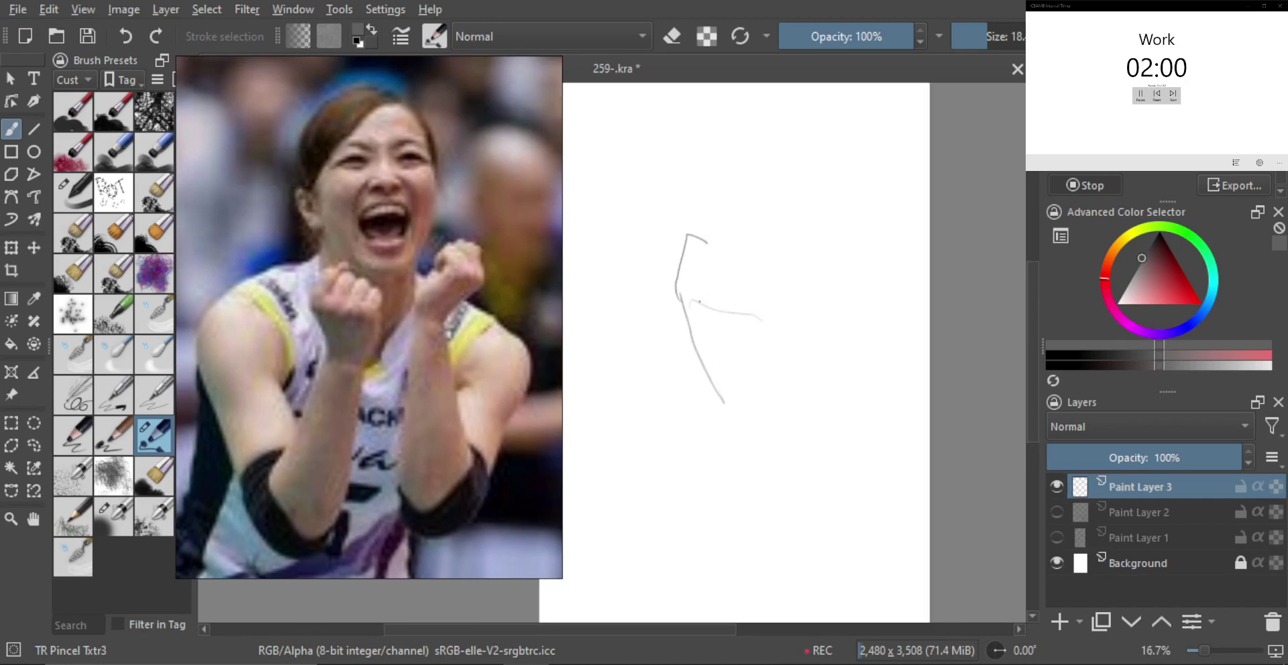
mouse_move(707, 241)
left_mouse_down()
mouse_move(696, 302)
mouse_move(737, 255)
mouse_move(774, 291)
mouse_move(763, 322)
mouse_move(745, 314)
mouse_move(733, 260)
mouse_move(717, 305)
left_mouse_up()
mouse_move(702, 260)
left_mouse_down()
mouse_move(693, 297)
mouse_move(721, 253)
mouse_move(695, 234)
mouse_move(708, 243)
mouse_move(719, 225)
mouse_move(749, 266)
left_mouse_up()
key("ctrl+z")
Step: Sketch the fist's lower contour, palm heel and finger divisions, undoing the misplaced strokes
mouse_move(765, 311)
left_mouse_down()
mouse_move(774, 356)
mouse_move(747, 398)
mouse_move(697, 377)
left_mouse_up()
mouse_move(658, 291)
left_mouse_down()
mouse_move(673, 215)
mouse_move(650, 274)
mouse_move(675, 294)
mouse_move(664, 298)
mouse_move(761, 325)
left_mouse_up()
key("ctrl+z")
mouse_move(645, 293)
left_mouse_down()
mouse_move(691, 372)
mouse_move(683, 363)
left_mouse_up()
key("ctrl+z")
Step: Reduce the brush size to about 8 and fill the lower part of the fist with parallel hatching
key("shift")
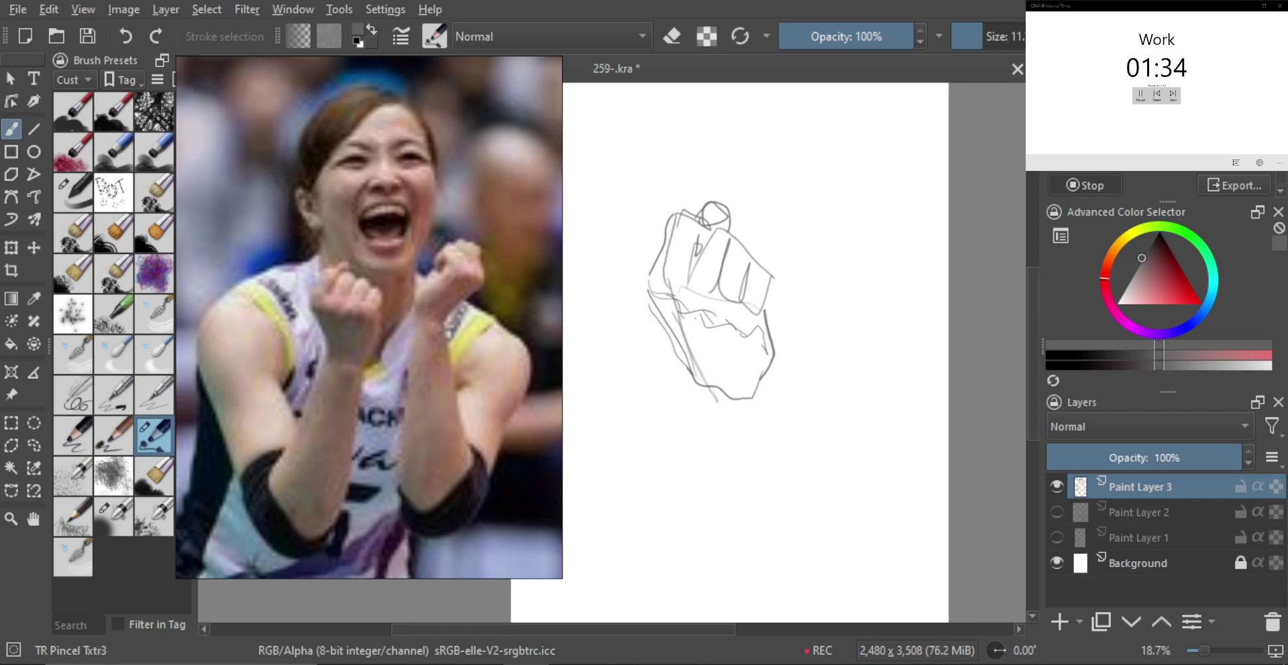
key("shift")
left_click_drag(672, 318, 668, 317)
key("ctrl")
left_click_drag(659, 300, 698, 382)
mouse_move(689, 313)
left_mouse_down()
mouse_move(708, 388)
mouse_move(748, 395)
left_mouse_up()
left_click_drag(731, 327, 755, 385)
left_click_drag(748, 346, 758, 375)
left_click_drag(748, 330, 767, 368)
left_click_drag(752, 326, 769, 364)
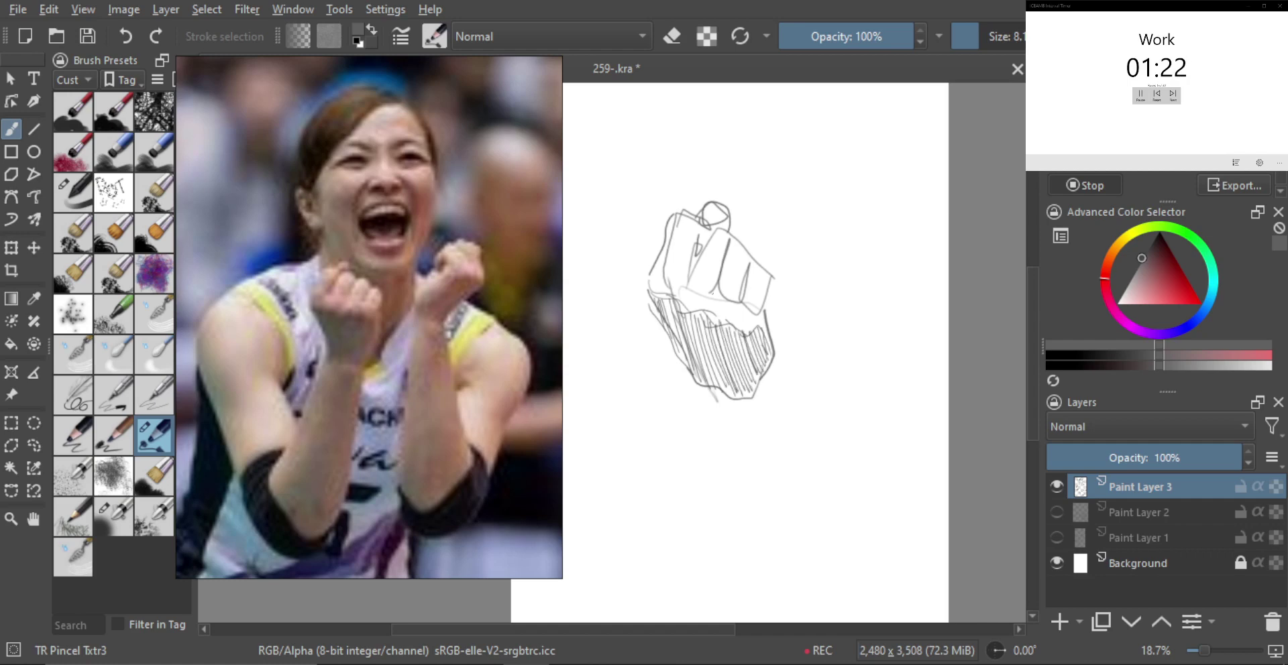
Step: Hatch small shadow areas on the curled fingers and the rounded tip above them
left_click_drag(685, 267, 680, 232, "ctrl")
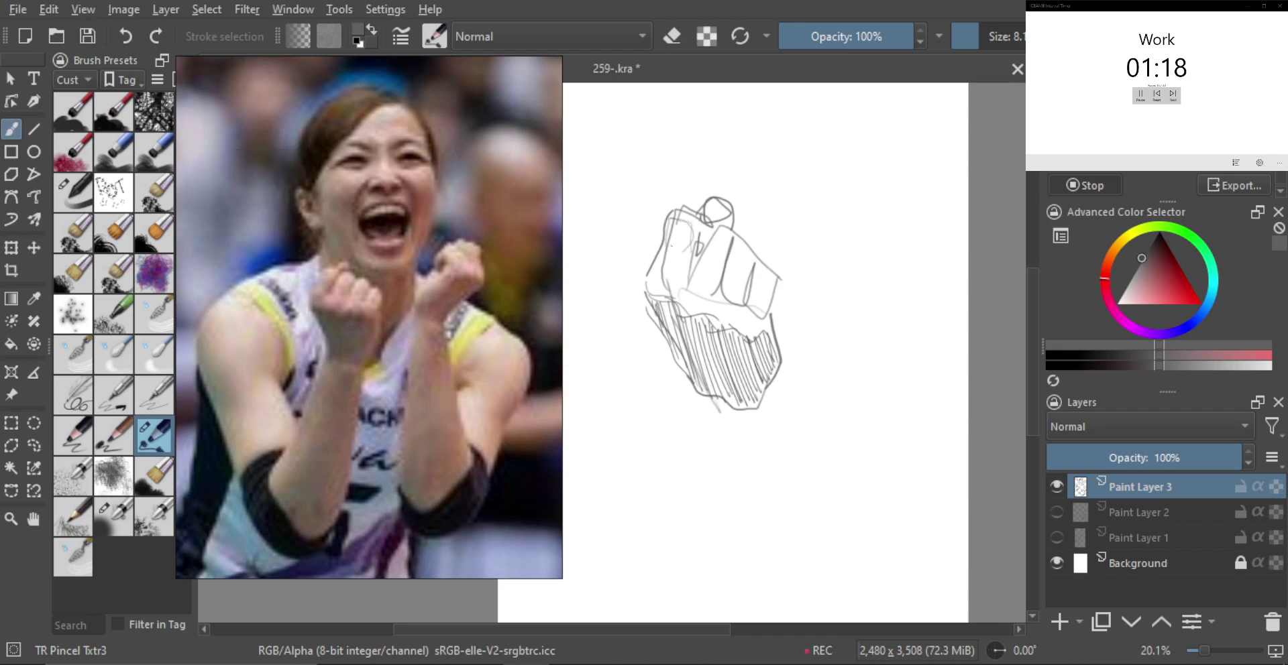
mouse_move(668, 223)
left_mouse_down()
mouse_move(670, 255)
mouse_move(744, 269)
mouse_move(762, 301)
left_mouse_up()
left_click_drag(708, 221, 725, 210)
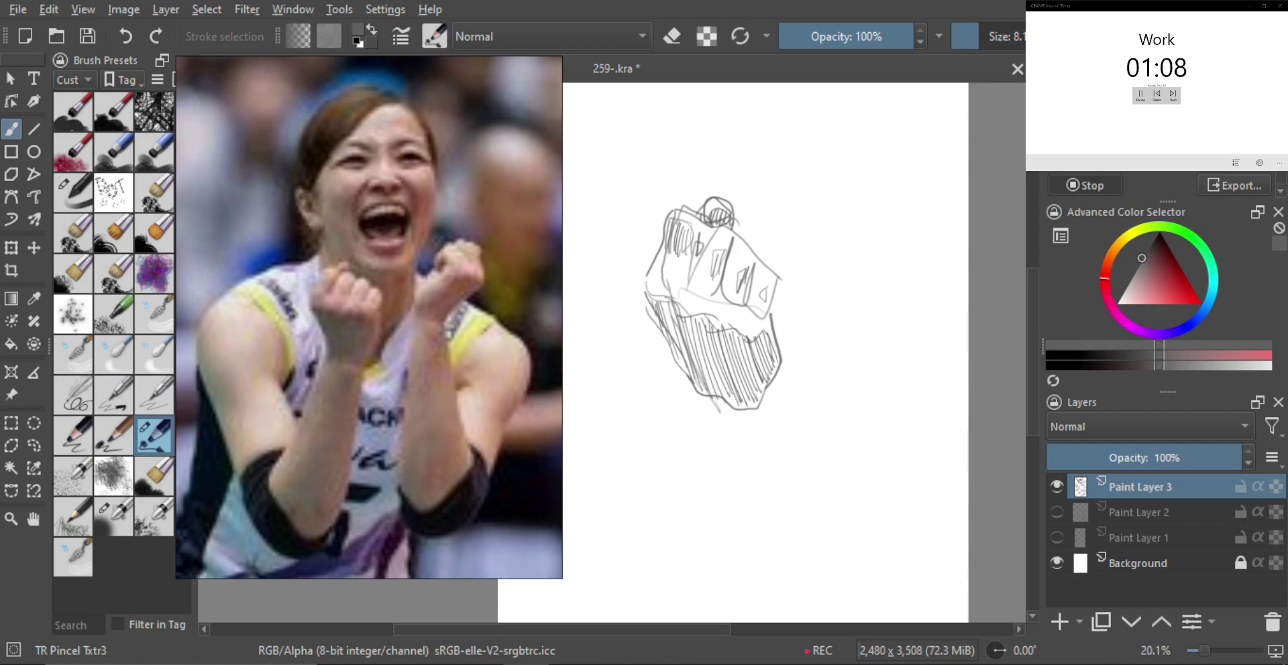
Step: Raise the brush size to about 16 and redraw the finger separations and rounded knuckle tops with darker lines
mouse_move(707, 225)
left_mouse_down()
mouse_move(699, 249)
mouse_move(712, 283)
mouse_move(688, 272)
mouse_move(674, 291)
left_mouse_up()
key("ctrl+z")
key("bracketright")
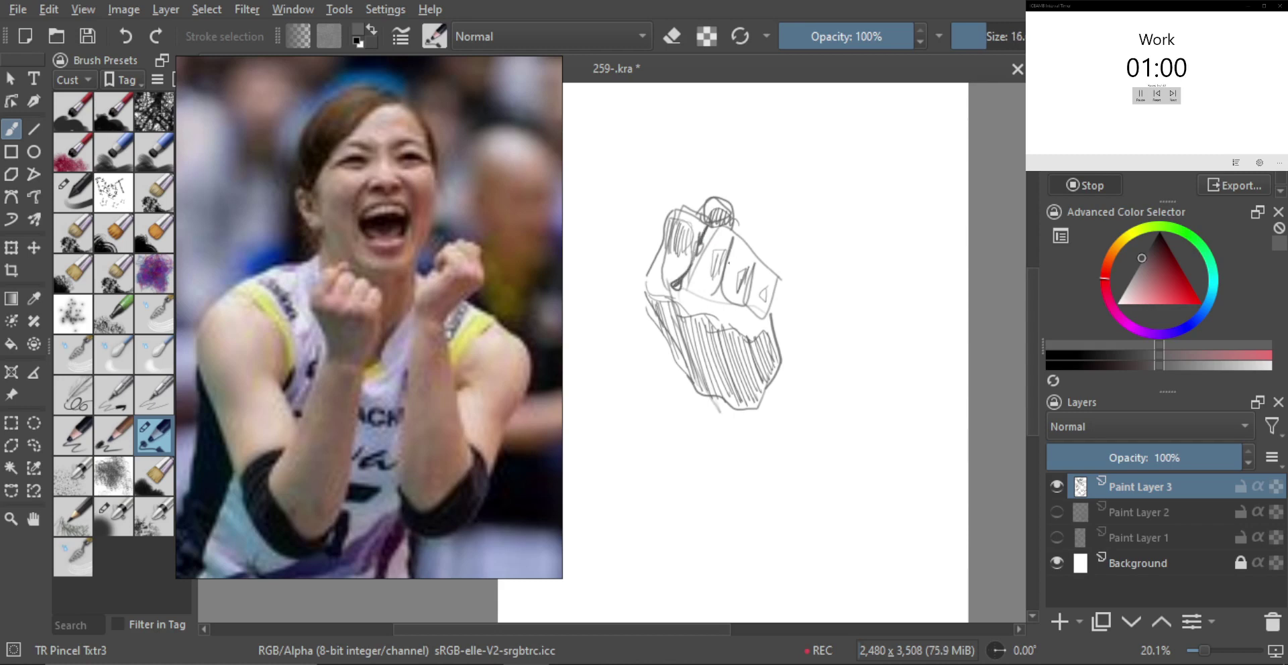
mouse_move(710, 230)
left_mouse_down()
mouse_move(733, 228)
mouse_move(759, 263)
mouse_move(726, 269)
mouse_move(749, 275)
left_mouse_up()
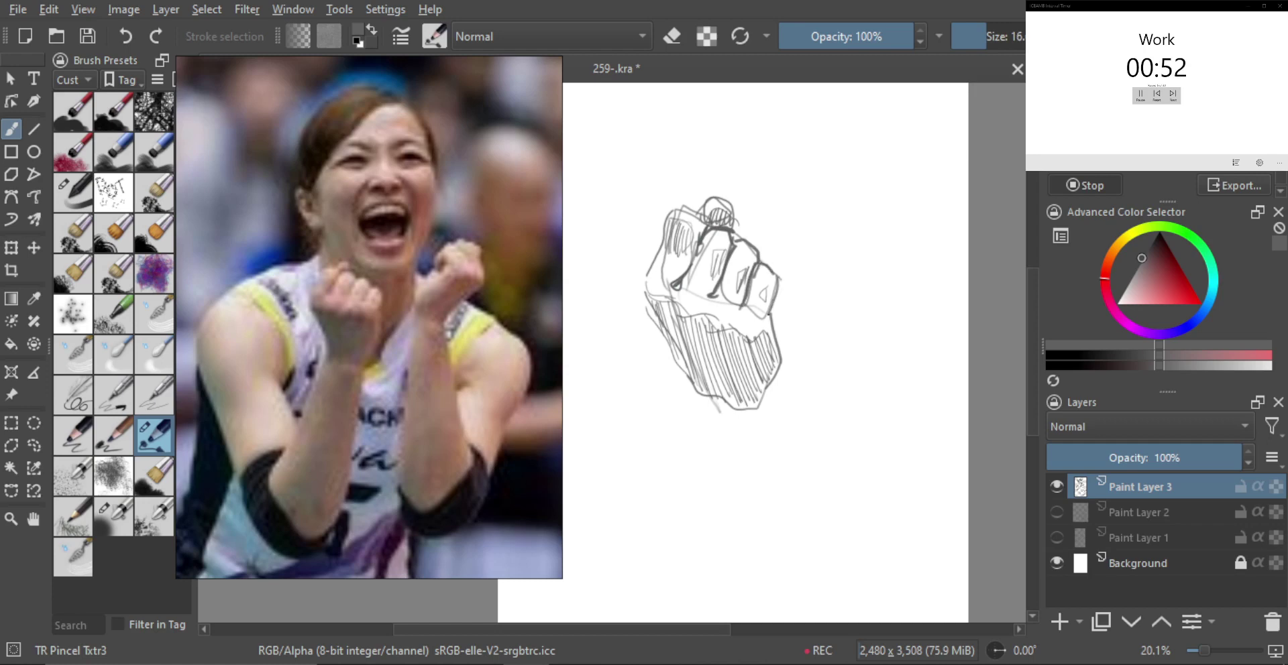
Step: Thicken the fist's outer contour along both sides and across the top of the first finger
mouse_move(771, 314)
left_mouse_down()
mouse_move(756, 328)
mouse_move(780, 357)
left_mouse_up()
left_click_drag(777, 289, 771, 311)
left_click_drag(705, 217, 671, 213)
mouse_move(646, 273)
left_mouse_down()
mouse_move(655, 325)
mouse_move(689, 381)
left_mouse_up()
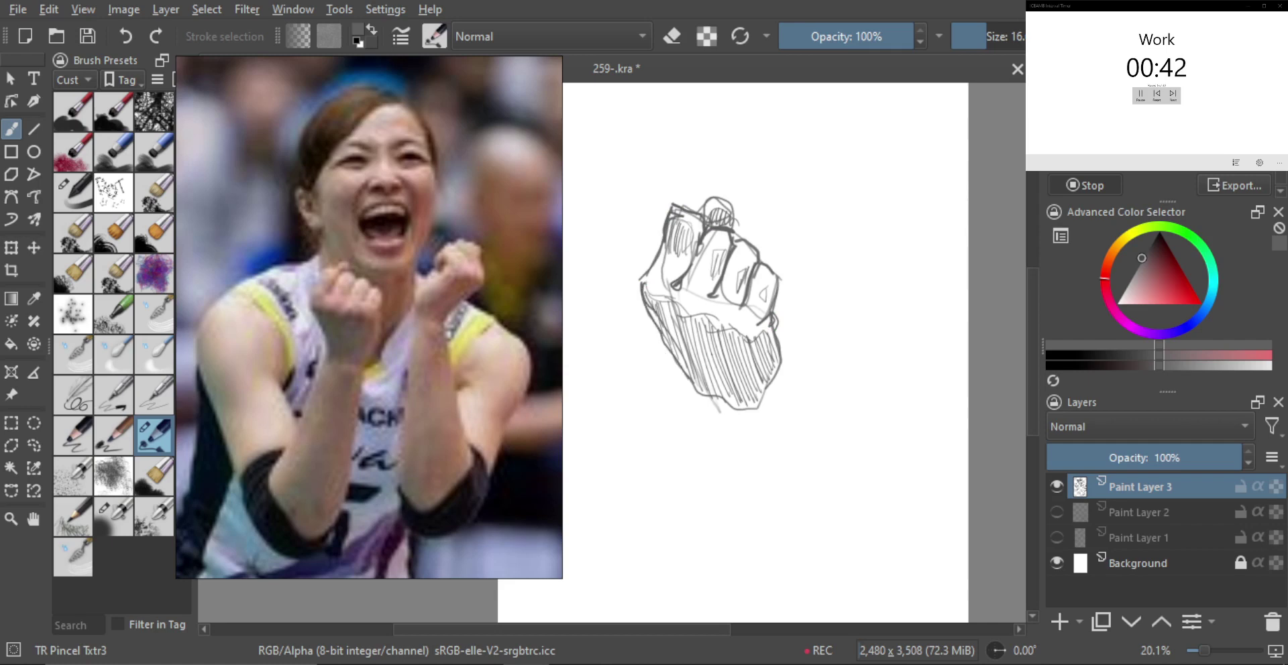
Step: Darken the rounded tip above the fingers and touch up the lines around the knuckles
left_click(709, 195)
mouse_move(703, 218)
left_mouse_down()
mouse_move(731, 213)
mouse_move(745, 305)
left_mouse_up()
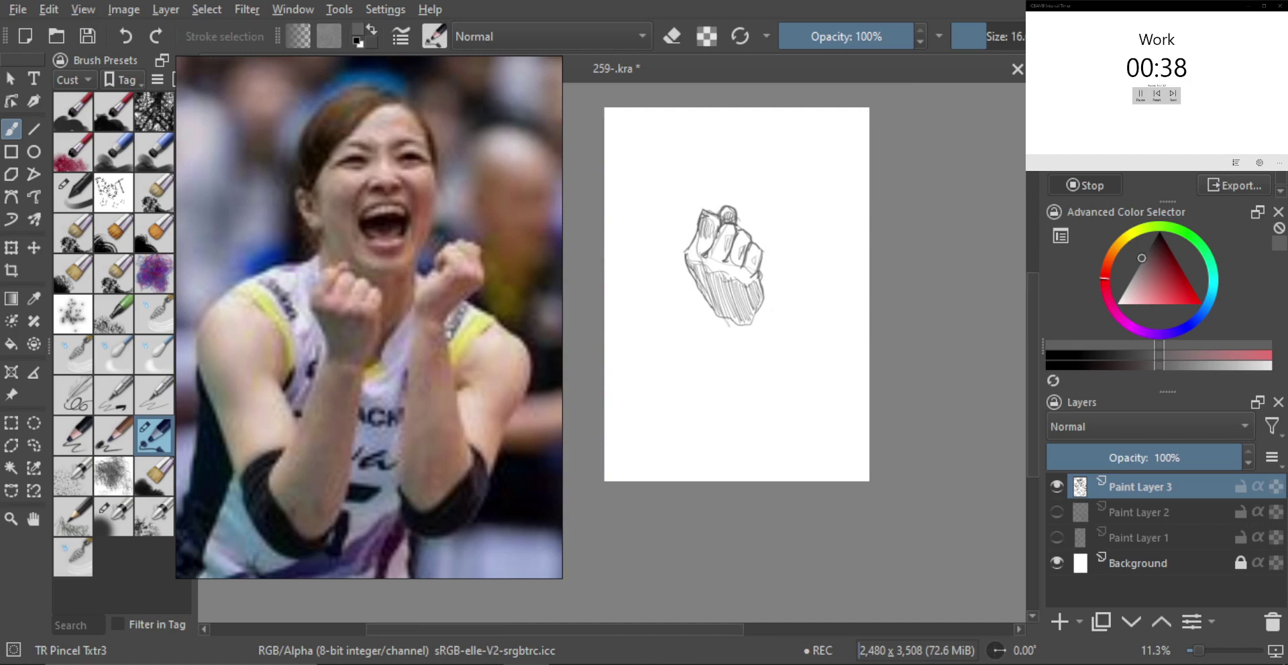
mouse_move(772, 284)
left_mouse_down()
mouse_move(767, 296)
mouse_move(767, 283)
left_mouse_up()
left_click_drag(767, 288, 764, 326)
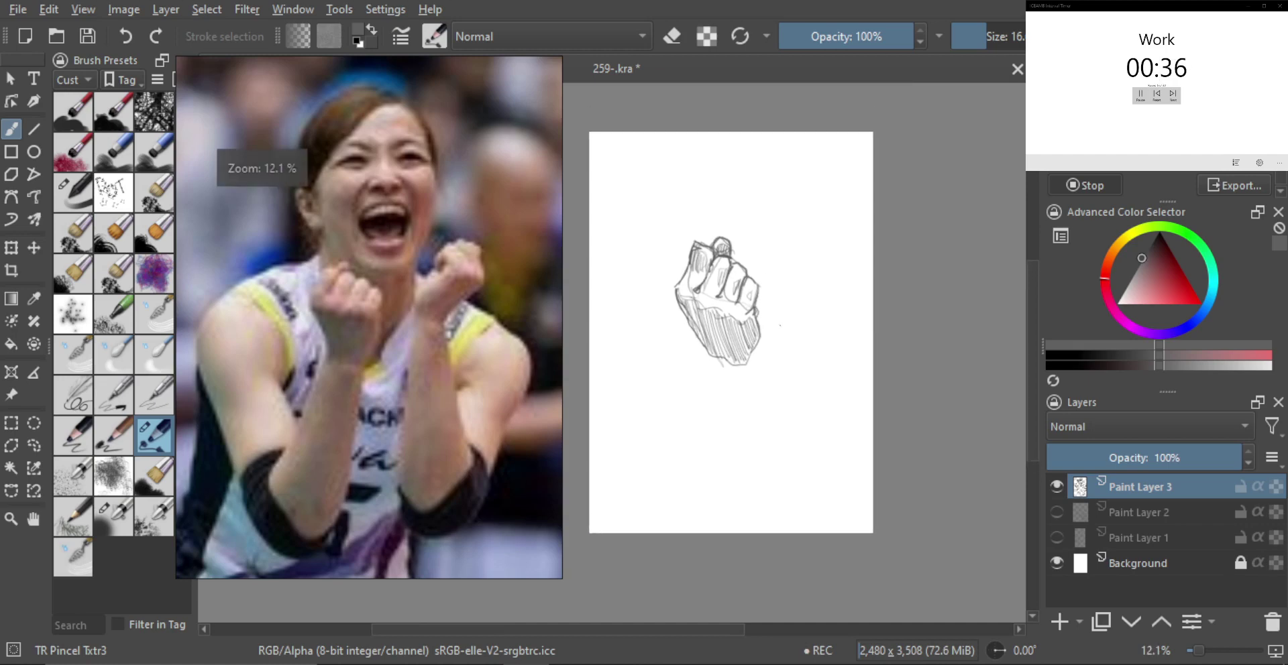
Step: Swap the finished fist sketch for a new empty paint layer and enlarge the reference of a hand resting on a knee
left_click(1057, 486)
left_click(1060, 621)
scroll(384, 369, "down", 3)
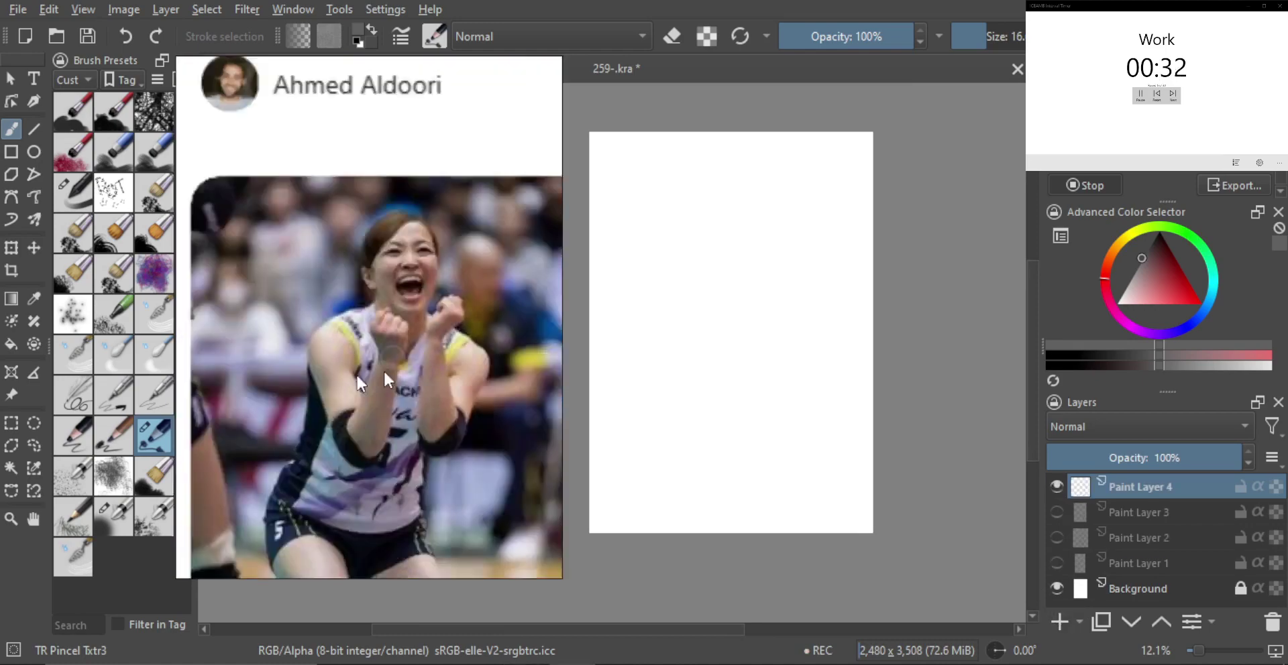
scroll(384, 369, "down", 8)
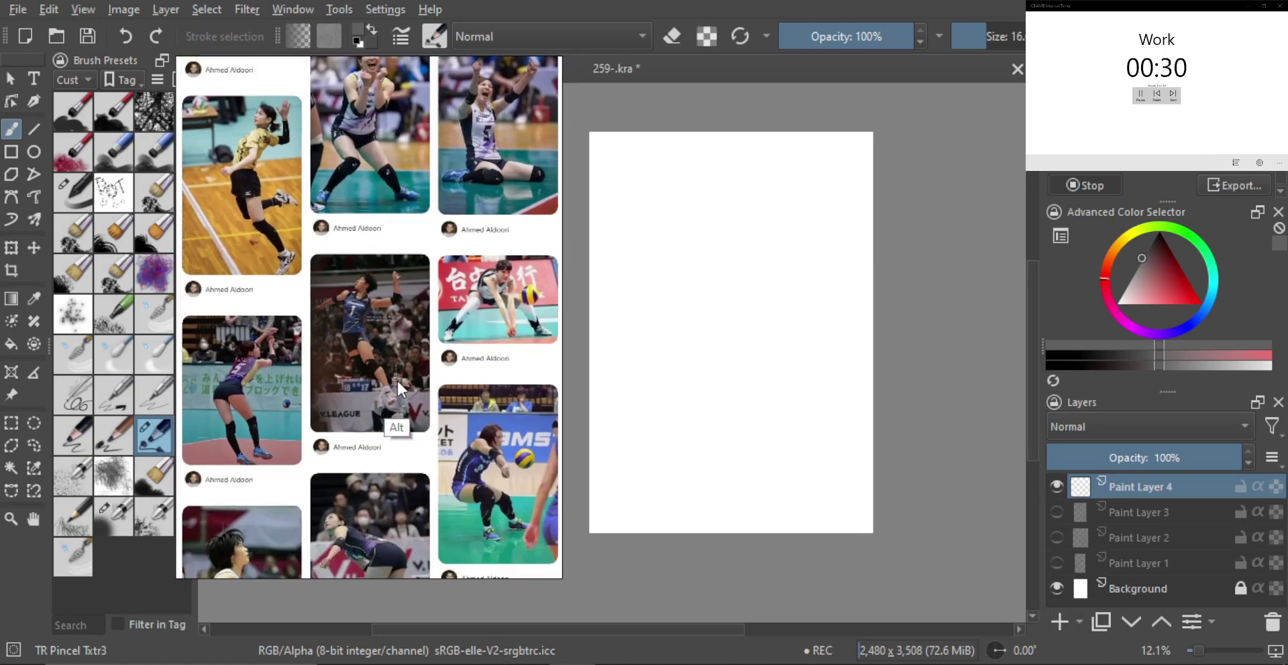
scroll(409, 407, "down", 5)
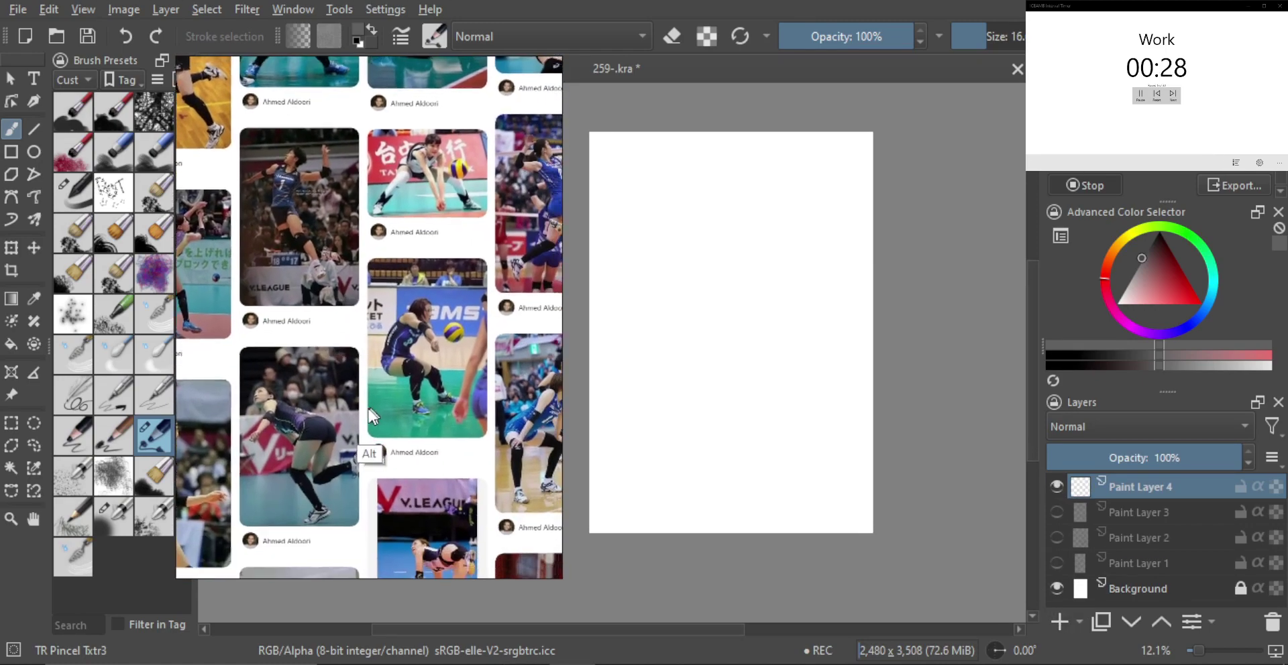
left_click_drag(368, 407, 312, 423, "alt")
scroll(350, 368, "up", 10)
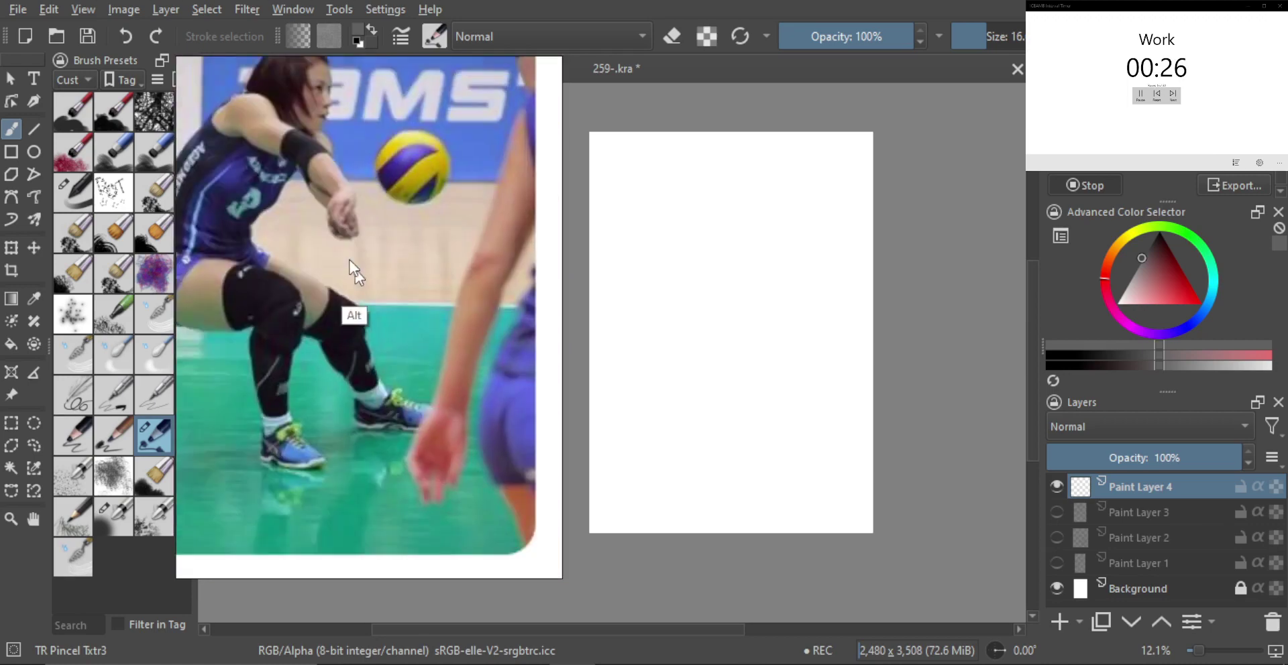
scroll(392, 345, "up", 6)
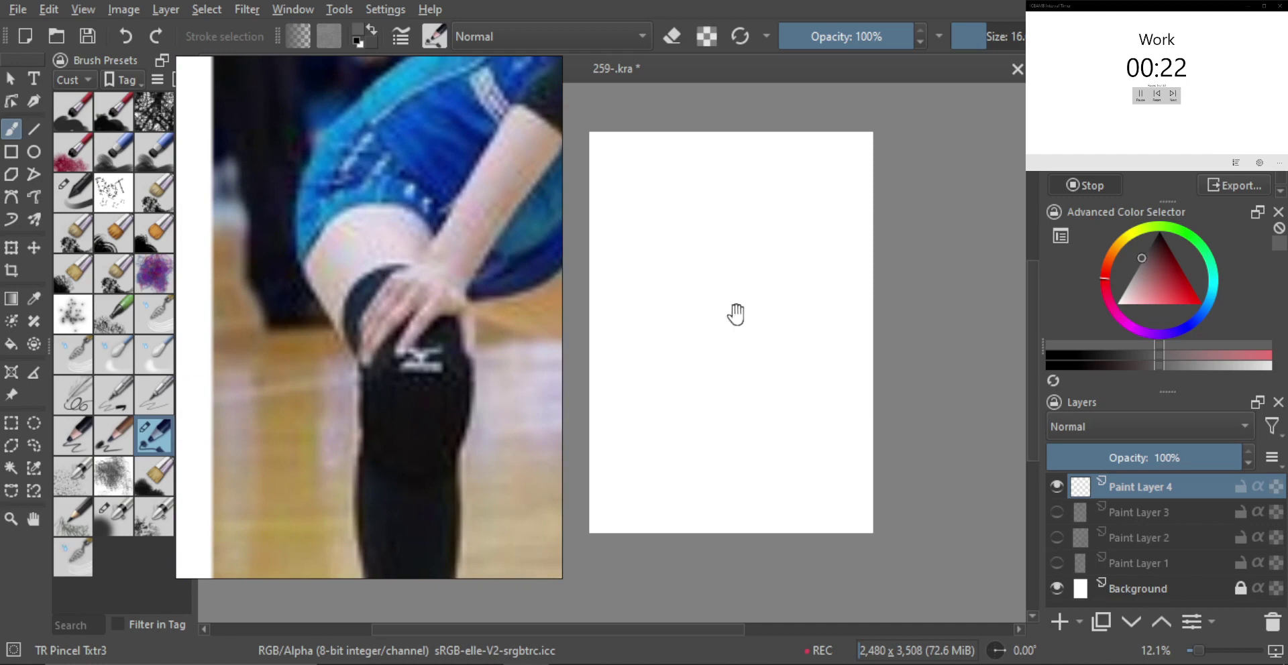
Step: Sketch the arc of the hand's back, the wavy knuckle line and the first finger, undoing misplaced strokes
left_click_drag(736, 312, 730, 326)
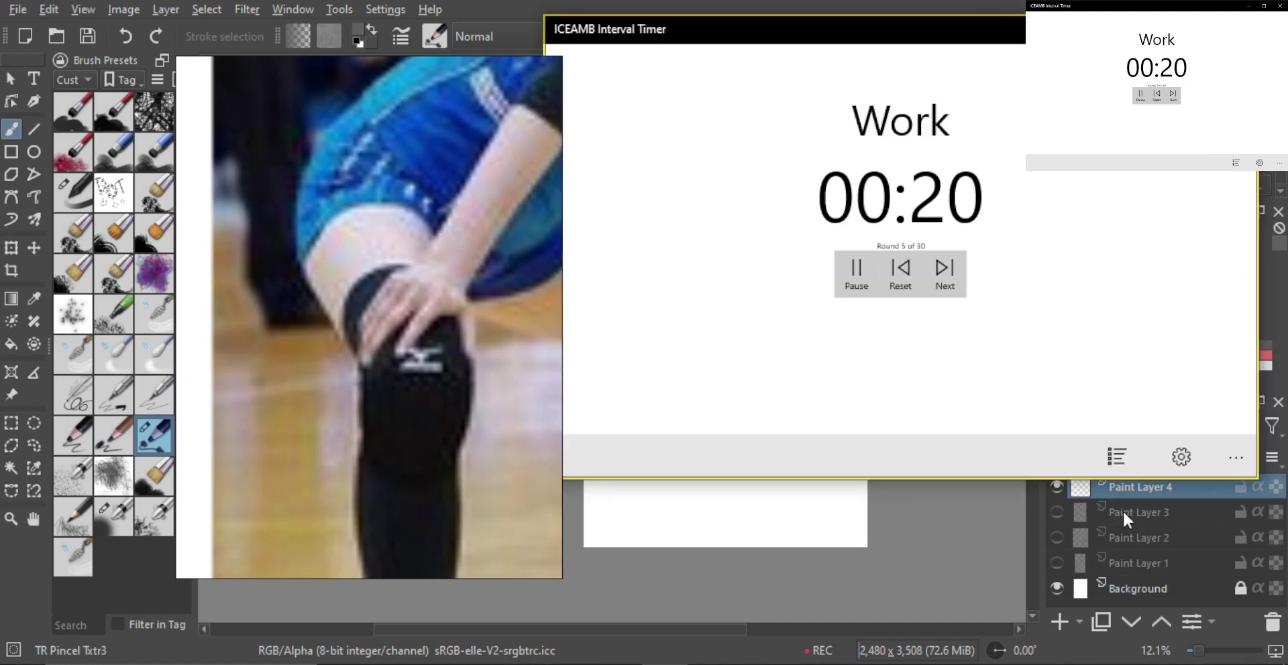
left_click(1135, 486)
scroll(739, 304, "up", 1)
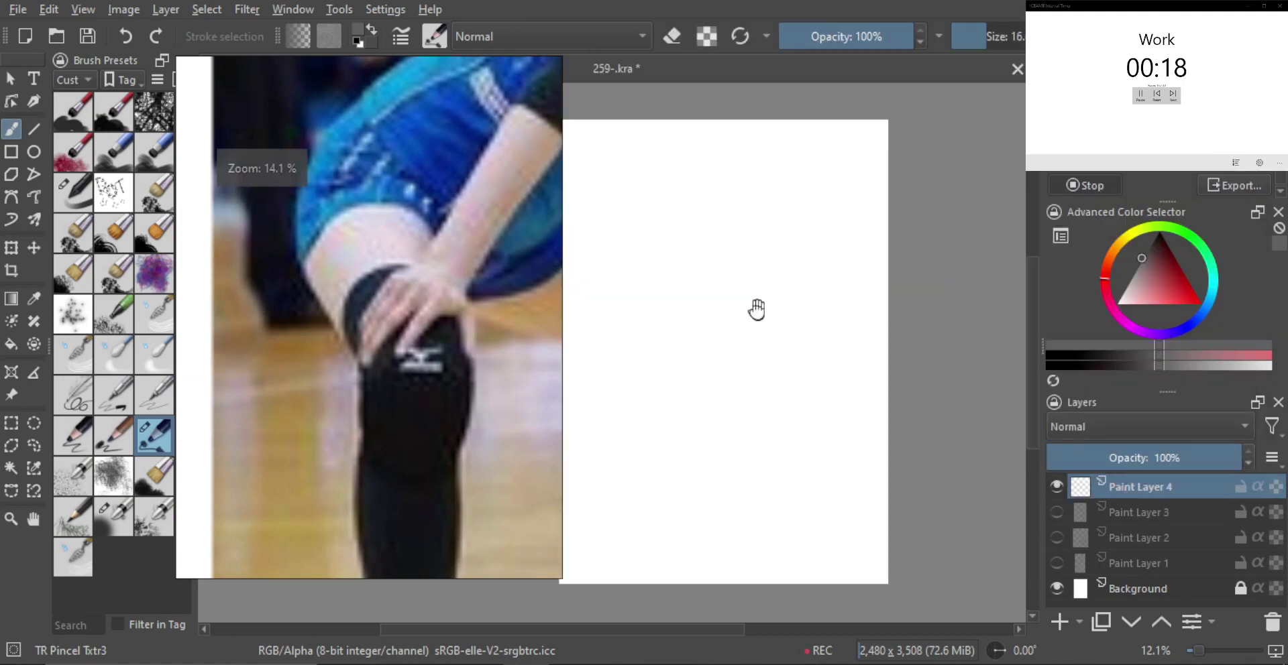
mouse_move(713, 315)
left_mouse_down()
mouse_move(776, 310)
mouse_move(734, 303)
mouse_move(708, 318)
mouse_move(782, 339)
mouse_move(758, 337)
mouse_move(703, 414)
mouse_move(732, 403)
mouse_move(743, 378)
mouse_move(702, 415)
mouse_move(743, 377)
mouse_move(715, 325)
mouse_move(709, 340)
mouse_move(678, 331)
mouse_move(665, 407)
left_mouse_up()
scroll(770, 332, "up", 1)
scroll(763, 336, "up", 1)
key("ctrl+z")
key("ctrl+z")
key("ctrl+z")
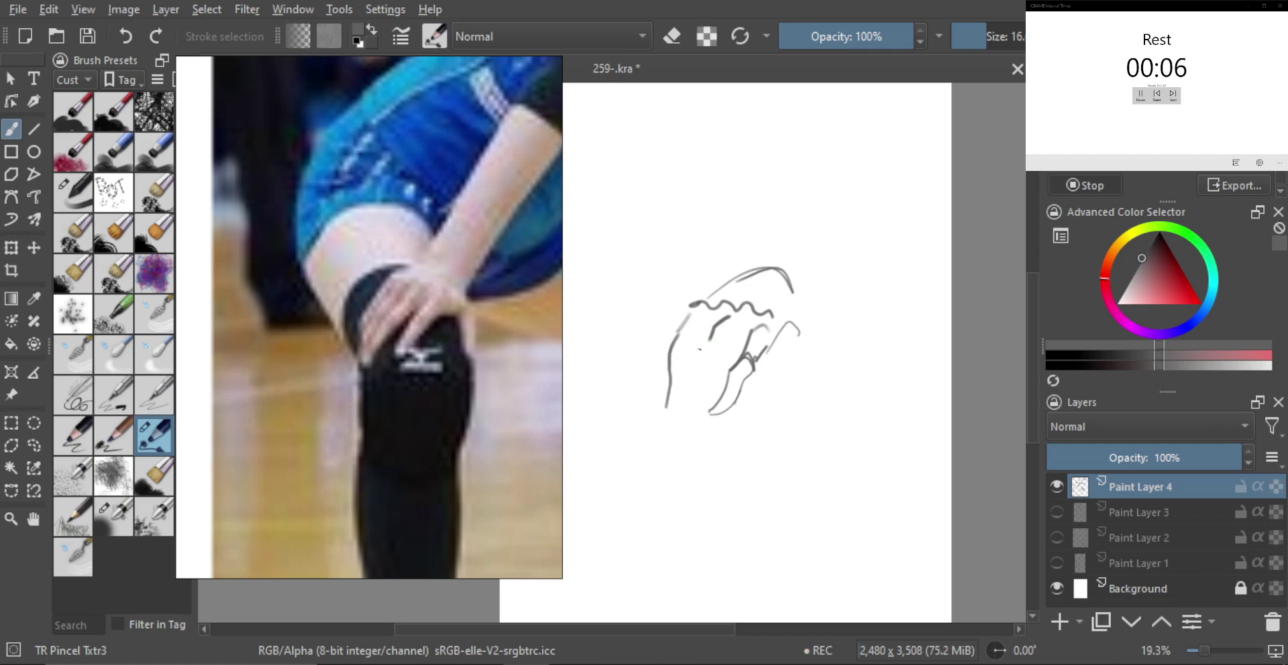
Step: Raise the brush size to about 23, draw the remaining fingers below the knuckle line and reinforce the hand's outer edge
mouse_move(693, 360)
left_mouse_down()
mouse_move(684, 373)
mouse_move(702, 373)
left_mouse_up()
key("ctrl+z")
key("ctrl+z")
key("ctrl+z")
mouse_move(689, 343)
left_mouse_down()
mouse_move(699, 359)
mouse_move(733, 356)
left_mouse_up()
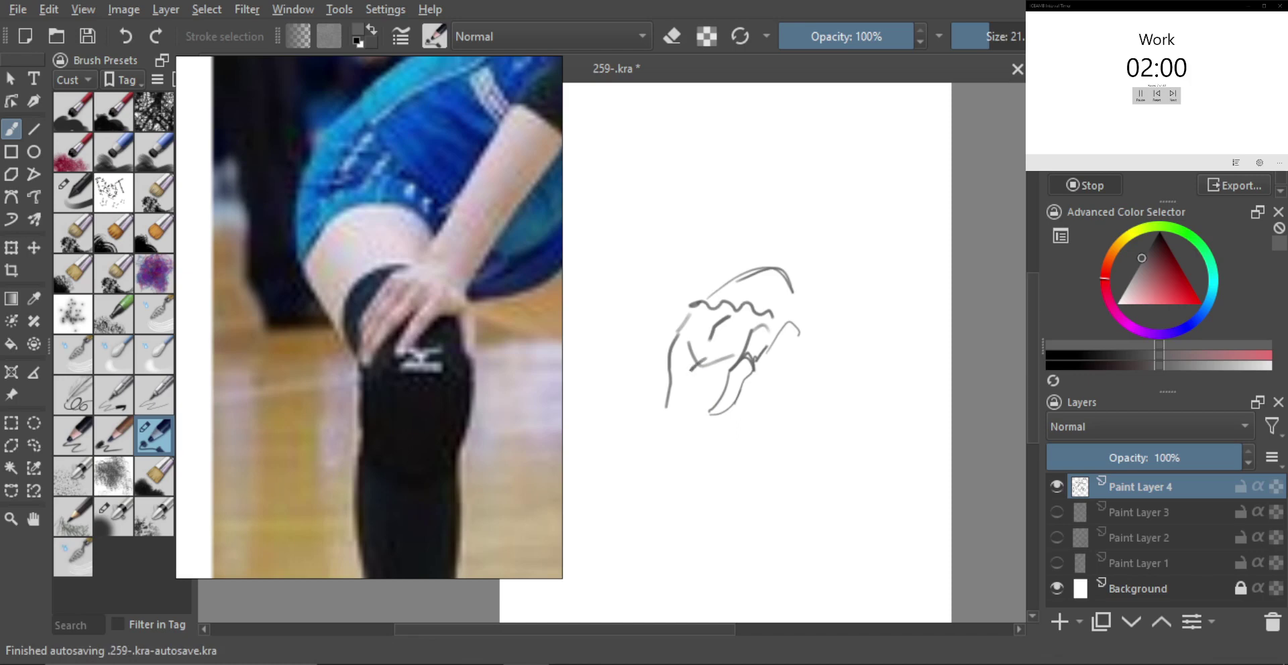
mouse_move(691, 370)
left_mouse_down()
mouse_move(676, 404)
mouse_move(694, 396)
mouse_move(662, 424)
mouse_move(687, 413)
left_mouse_up()
key("ctrl+z")
key("ctrl+z")
key("ctrl+z")
mouse_move(719, 353)
left_mouse_down()
mouse_move(701, 389)
mouse_move(738, 341)
mouse_move(743, 351)
mouse_move(697, 372)
mouse_move(673, 410)
left_mouse_up()
key("e")
key("e")
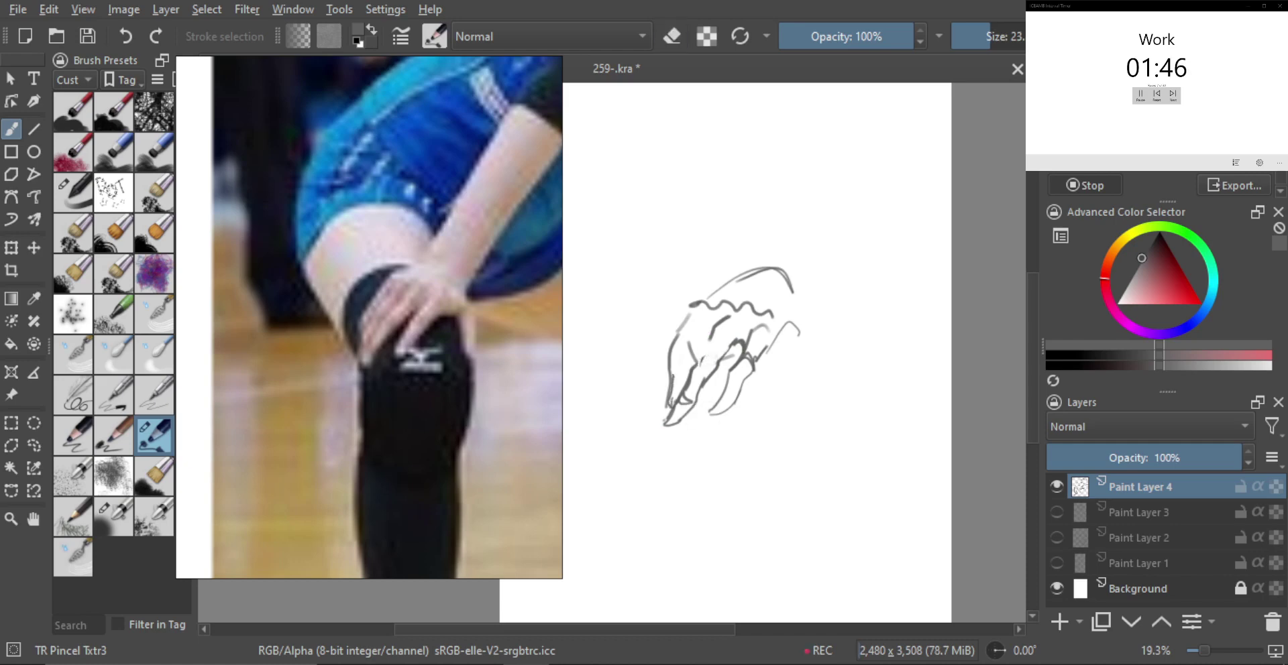
left_click_drag(678, 346, 671, 376)
left_click_drag(691, 319, 675, 350)
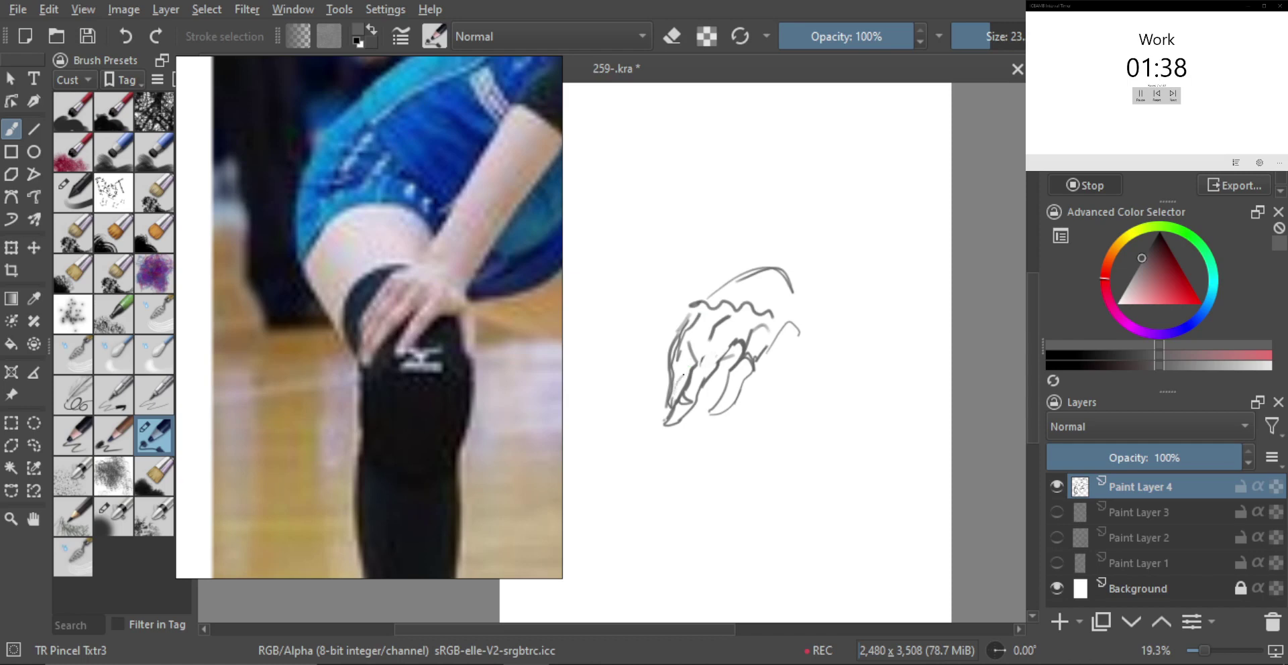
mouse_move(699, 347)
left_mouse_down()
mouse_move(673, 384)
mouse_move(684, 340)
mouse_move(715, 311)
left_mouse_up()
key("bracketleft")
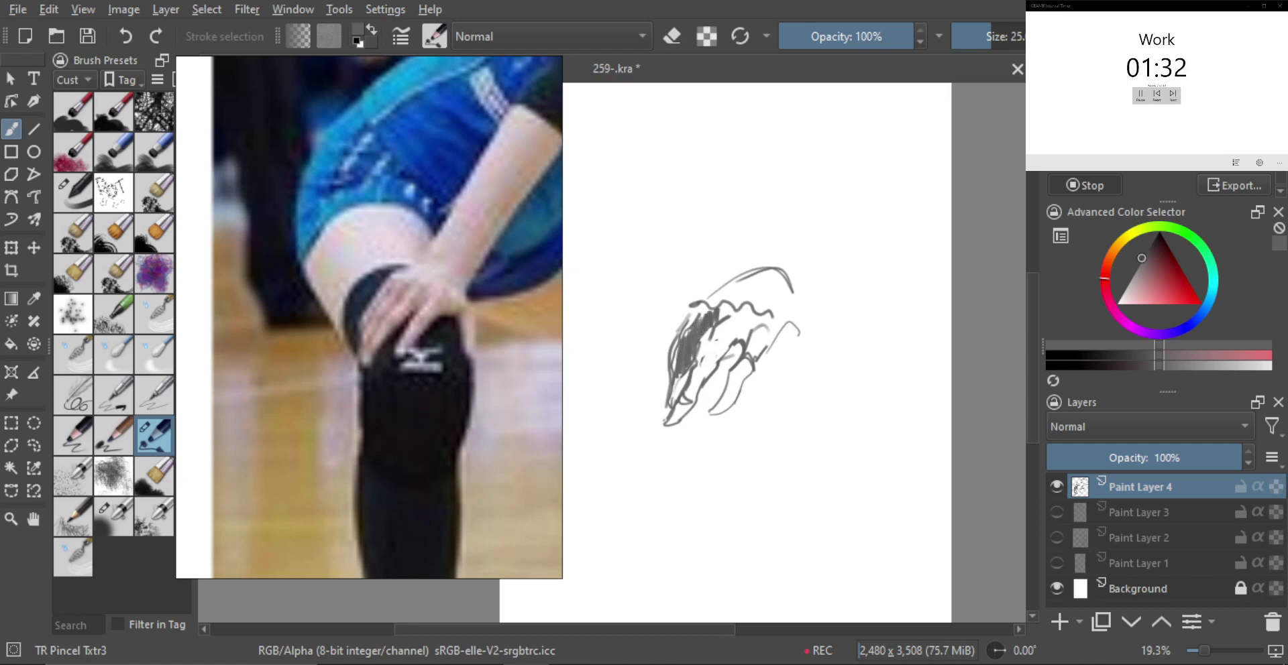
key("ctrl+z")
key("ctrl+z")
key("ctrl+z")
key("ctrl+z")
key("ctrl+z")
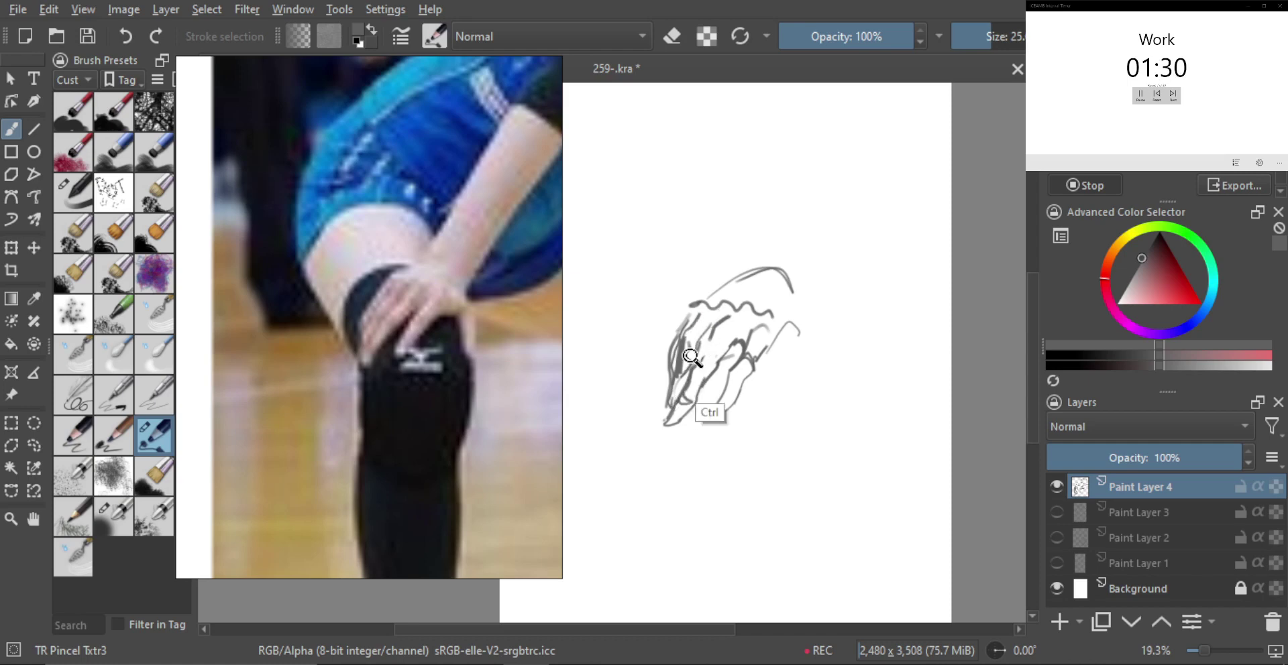
key("ctrl+z")
Step: Lower the brush size to about 22, hatch the outer side of the hand and lighten the hatching with the eraser
key("bracketleft")
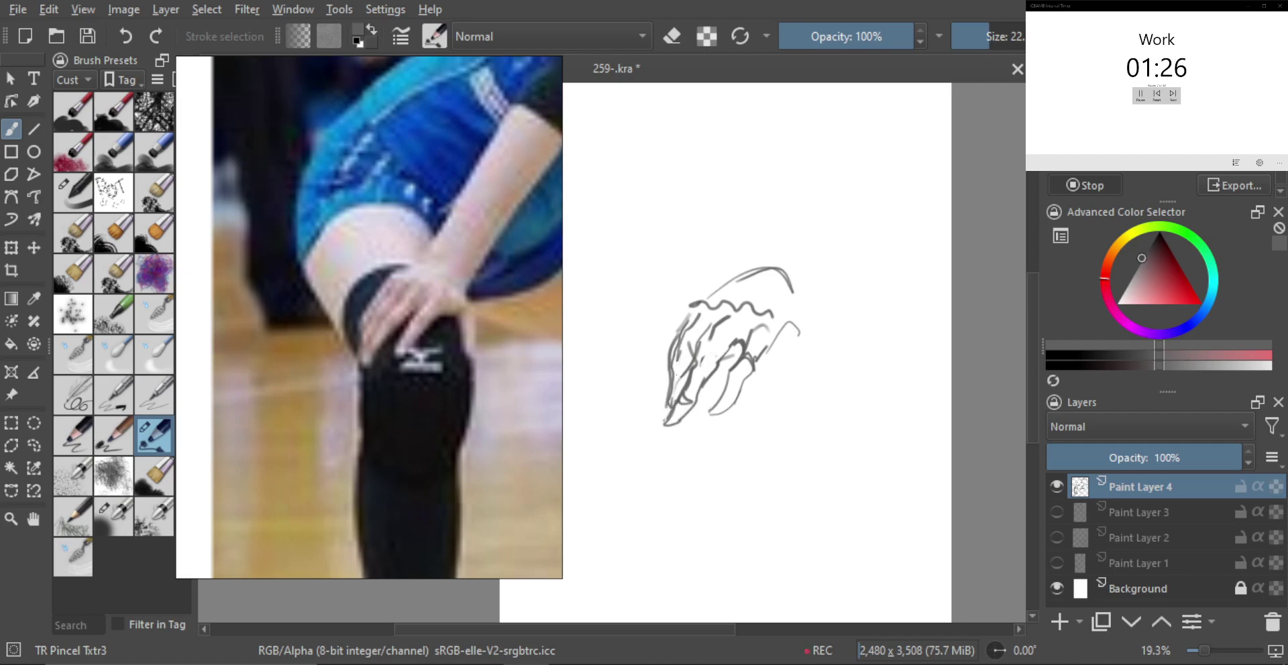
mouse_move(679, 379)
left_mouse_down()
mouse_move(682, 342)
mouse_move(713, 310)
left_mouse_up()
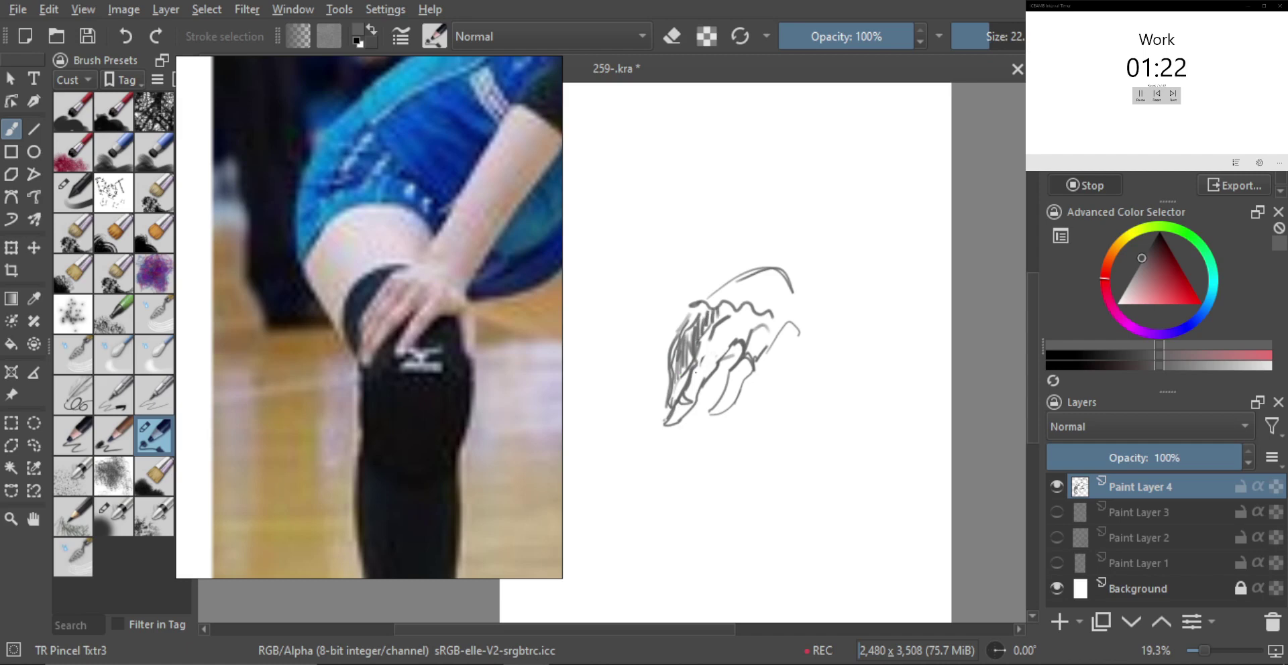
left_click_drag(682, 401, 689, 401)
key("e")
left_click_drag(700, 317, 678, 369)
key("e")
Step: Draw the thumb apart from the fingers and join it to the top of the hand with a side contour
left_click_drag(744, 308, 789, 334)
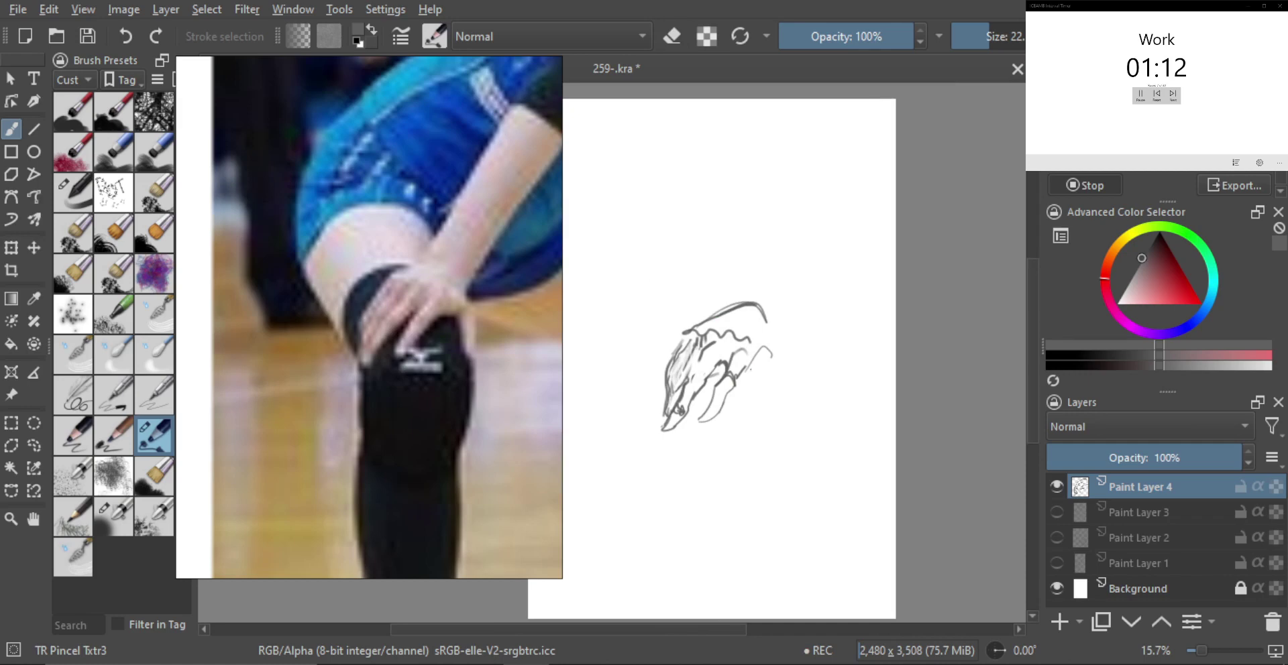
mouse_move(749, 371)
left_mouse_down()
mouse_move(772, 354)
mouse_move(776, 371)
mouse_move(779, 356)
mouse_move(796, 370)
mouse_move(788, 395)
mouse_move(778, 386)
mouse_move(790, 416)
left_mouse_up()
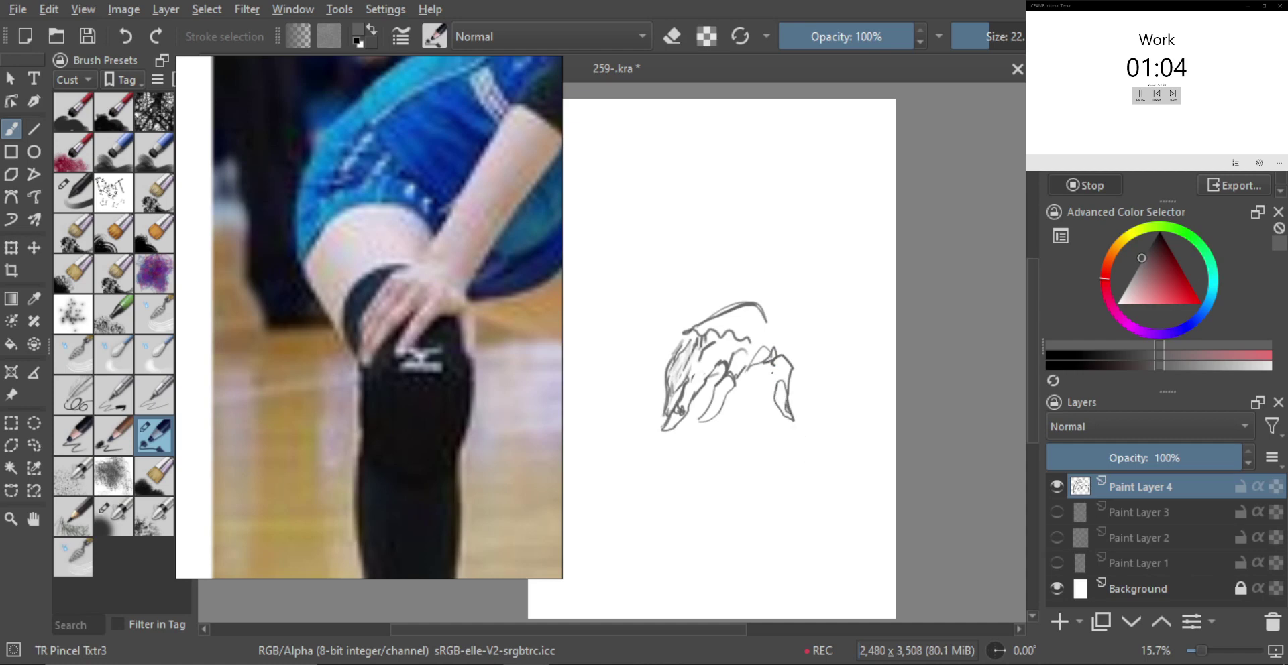
left_click_drag(770, 369, 778, 389)
left_click_drag(766, 316, 791, 365)
left_click_drag(774, 310, 778, 333)
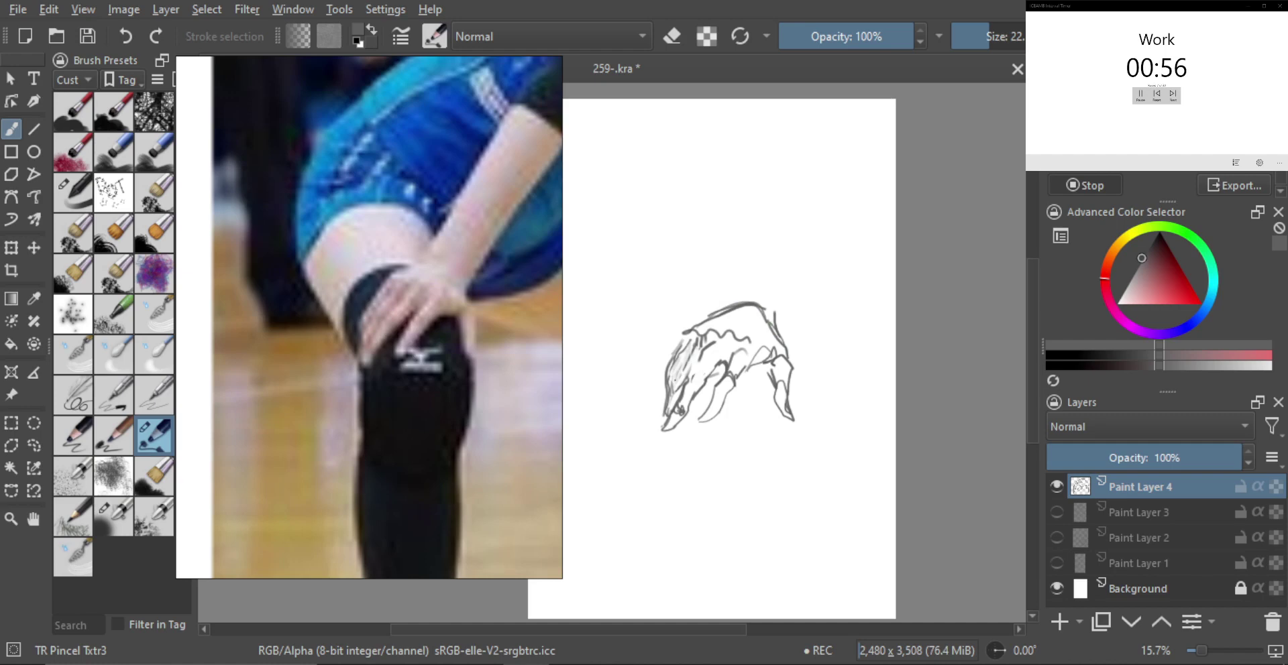
Step: Hatch shadows over the outer finger, the knuckle area and the gap between the fingers
mouse_move(673, 370)
left_mouse_down()
mouse_move(668, 413)
mouse_move(676, 398)
left_mouse_up()
left_click_drag(684, 354, 682, 391)
left_click_drag(692, 342, 688, 370)
left_click_drag(698, 346, 692, 368)
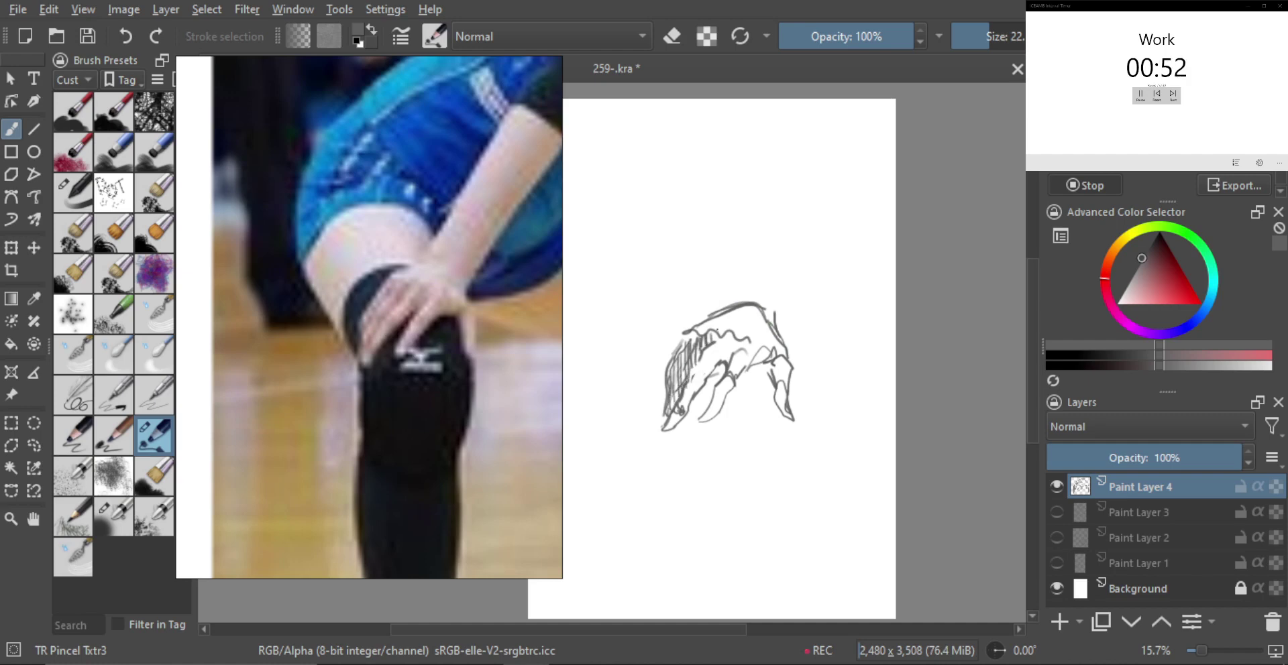
mouse_move(687, 417)
left_mouse_down()
mouse_move(705, 376)
mouse_move(738, 355)
mouse_move(728, 392)
mouse_move(752, 358)
mouse_move(775, 352)
left_mouse_up()
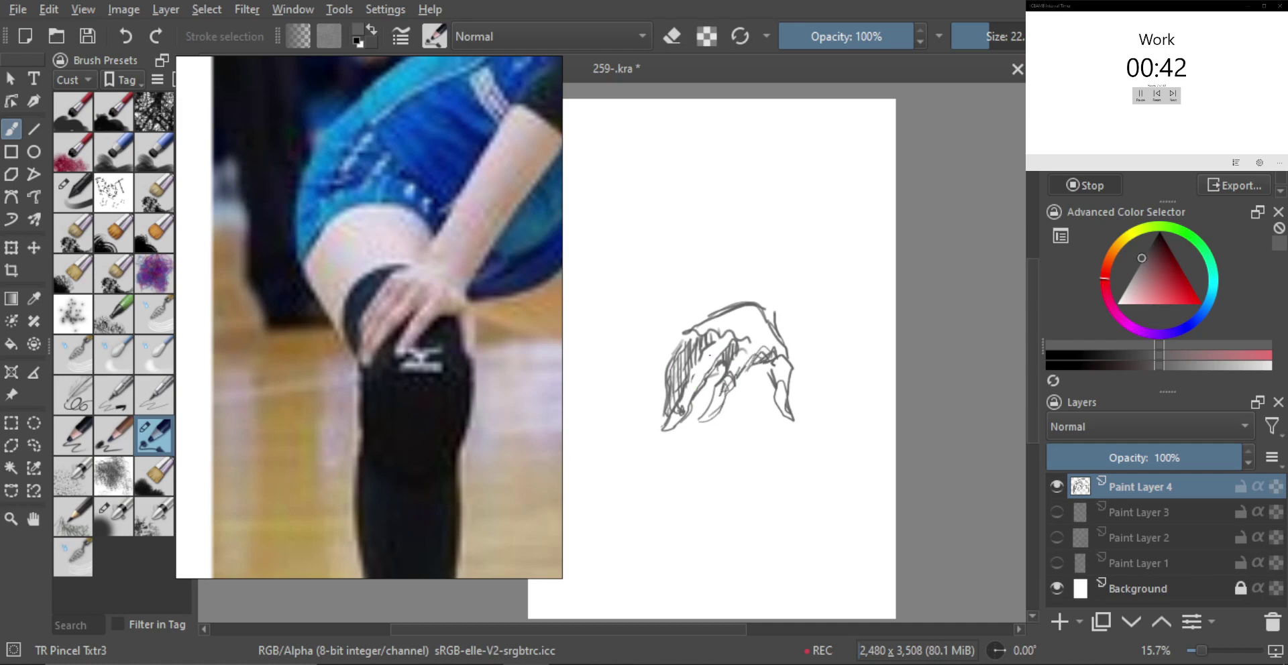
left_click_drag(694, 381, 687, 389)
Step: Add short strokes for the wrist edge above the thumb
mouse_move(773, 297)
left_mouse_down()
mouse_move(740, 334)
mouse_move(768, 334)
left_mouse_up()
left_click_drag(773, 300, 779, 321)
scroll(789, 311, "down", 2)
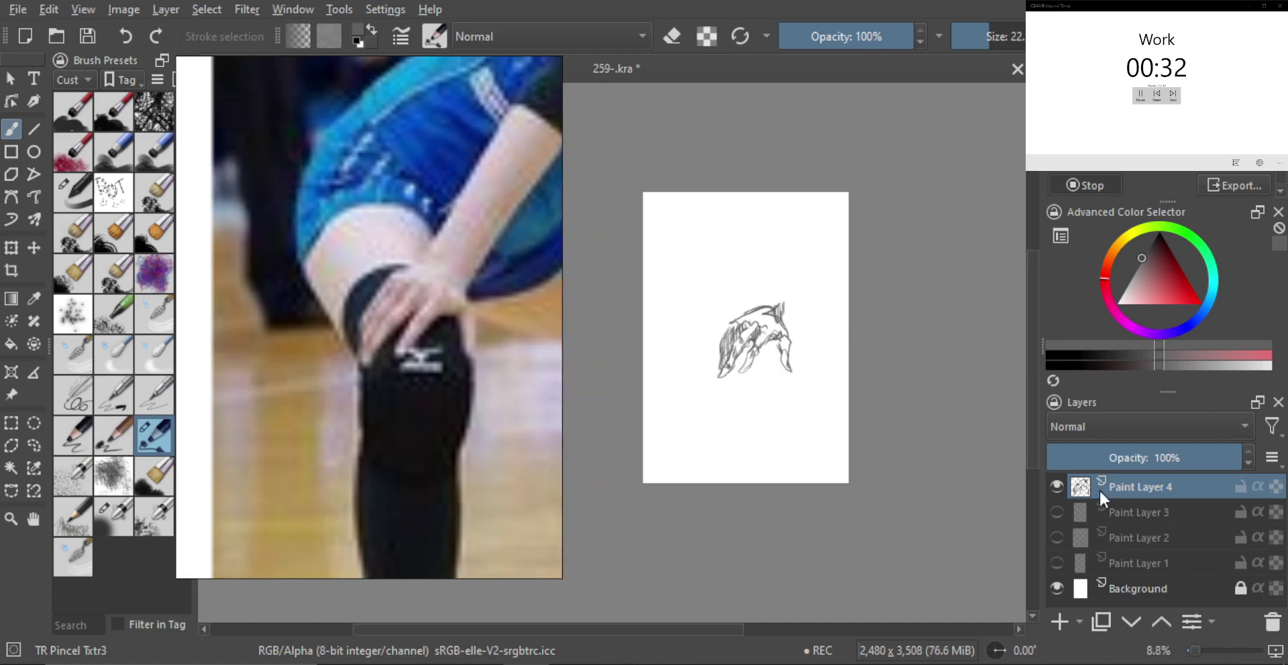
Step: Hide the finished knee-hand sketch, add a new paint layer and enlarge the same player's other hand as reference
left_click(1054, 488)
left_click(1060, 622)
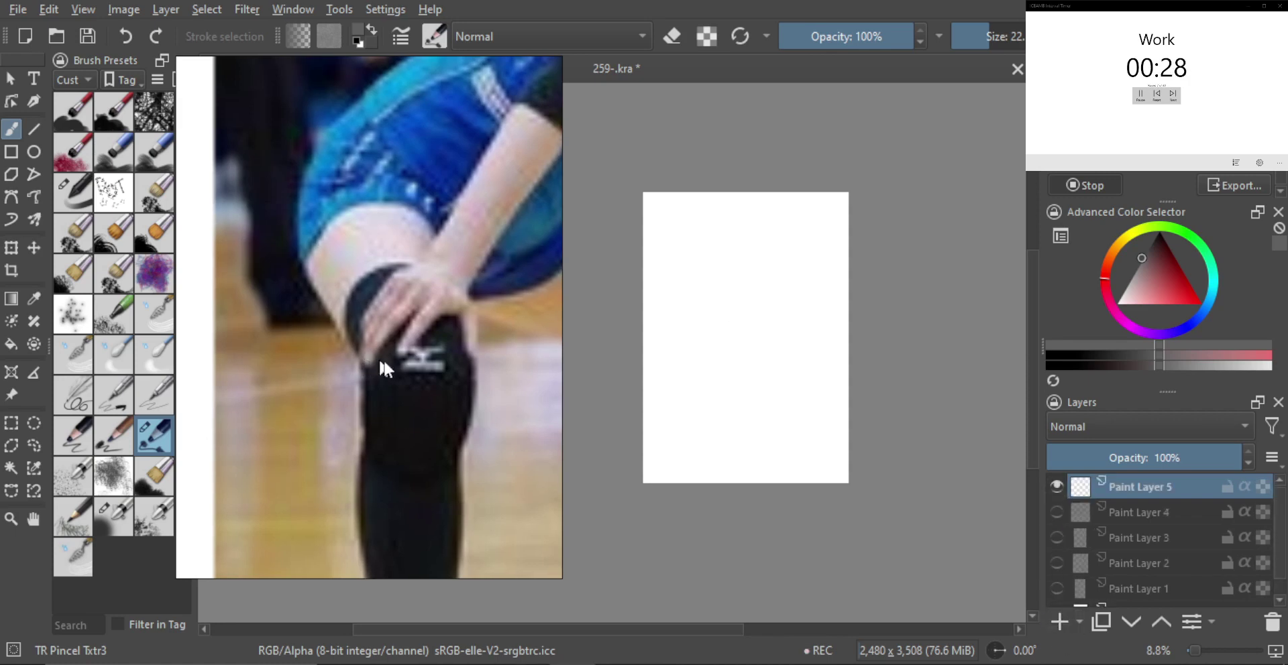
scroll(382, 365, "down", 5)
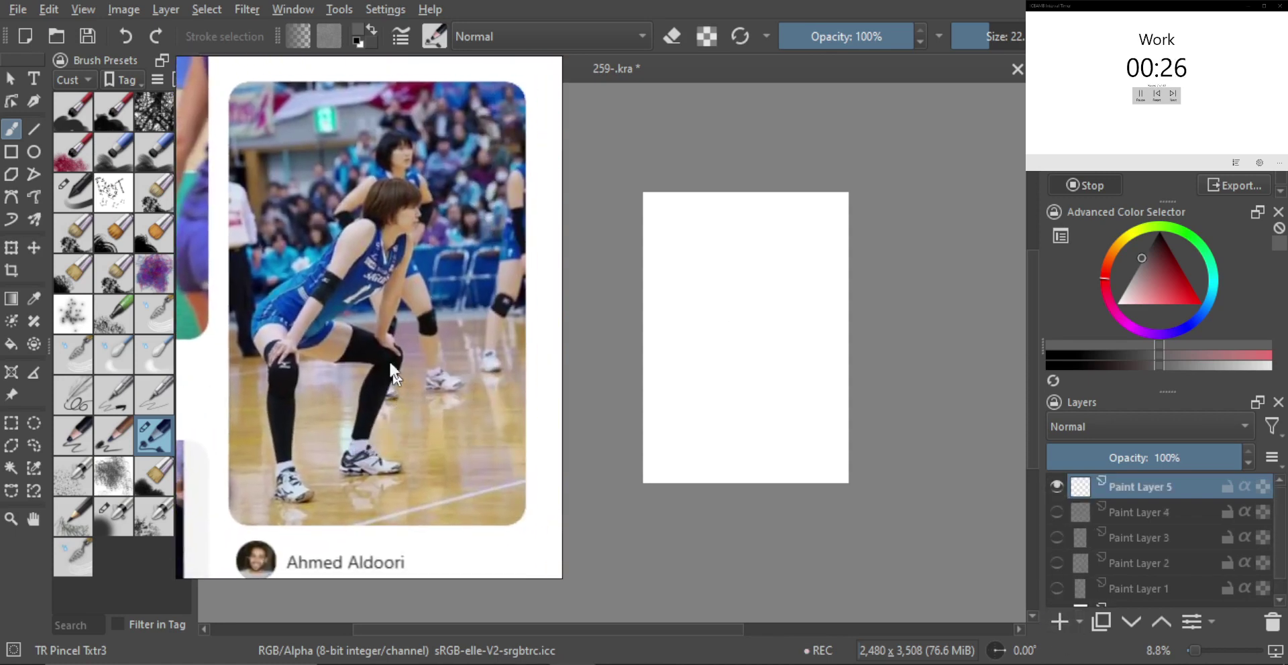
left_click(392, 372)
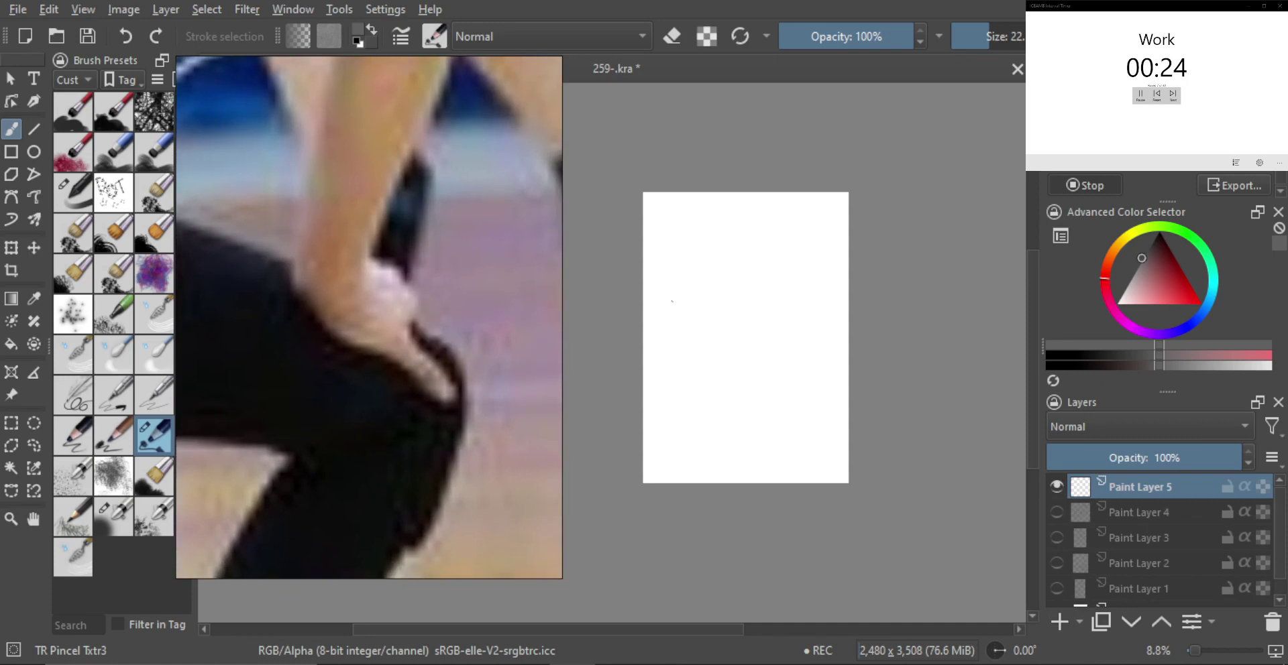
Step: Sketch the forearm's outer edge, the wrist curve and the outline of the hand's back and lower side
scroll(733, 366, "up", 1)
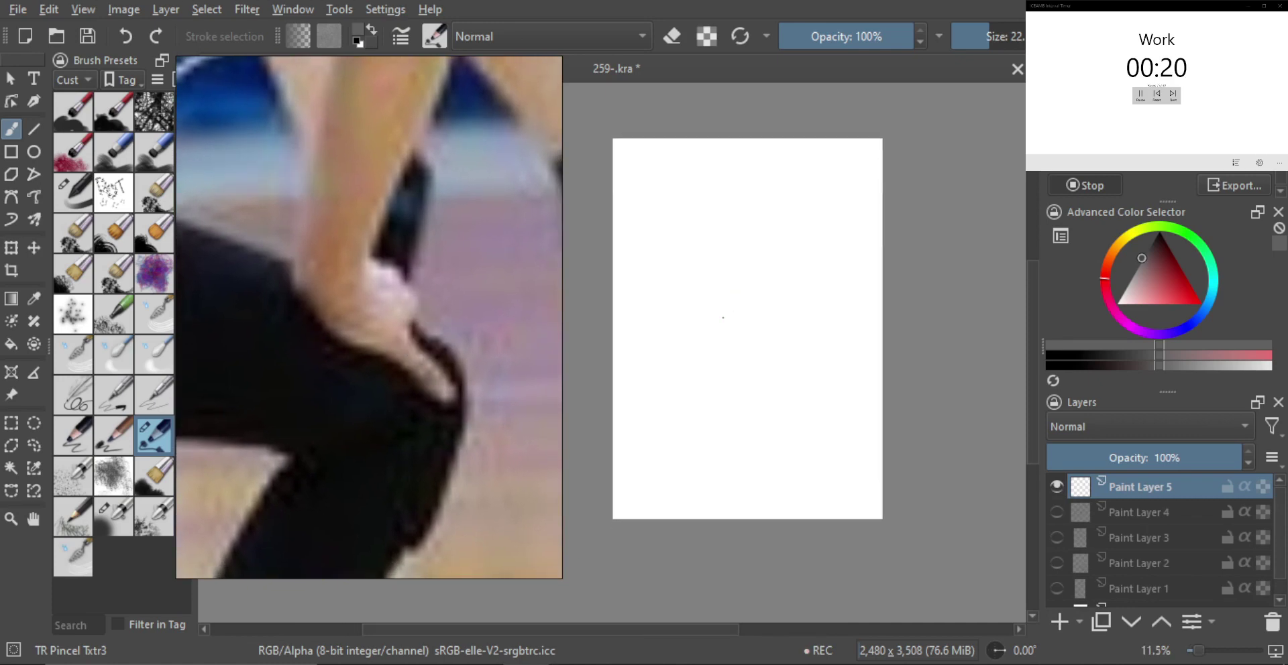
mouse_move(715, 281)
left_mouse_down()
mouse_move(722, 332)
mouse_move(756, 304)
mouse_move(765, 312)
mouse_move(749, 300)
mouse_move(811, 318)
mouse_move(796, 315)
mouse_move(786, 362)
mouse_move(717, 328)
mouse_move(803, 363)
left_mouse_up()
scroll(765, 311, "up", 1)
scroll(796, 335, "up", 1)
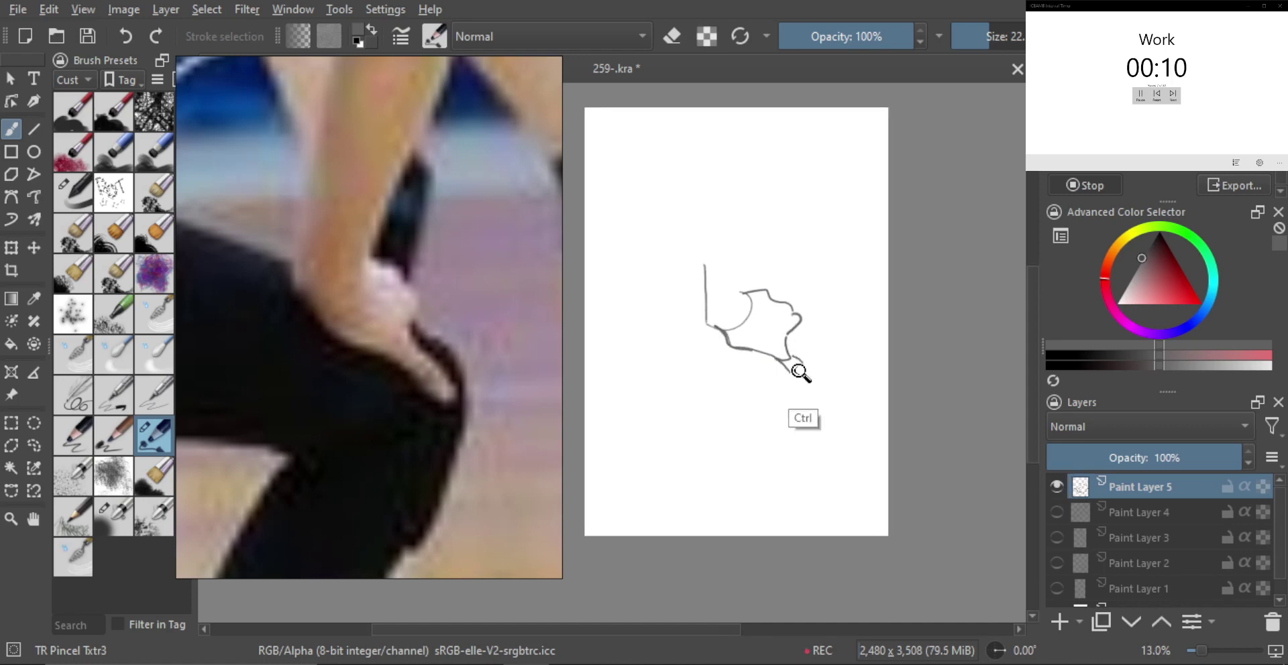
Step: Draw the extended lower finger in segments down to its tip, undoing a misplaced stroke
scroll(798, 371, "up", 1)
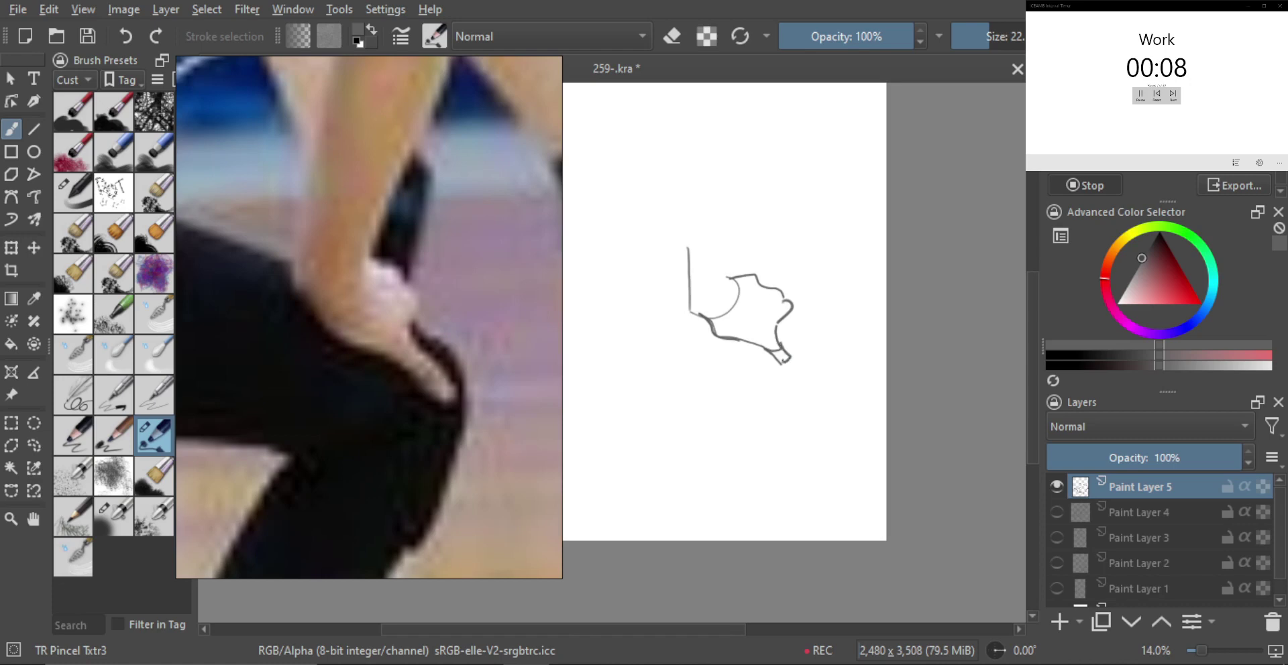
mouse_move(779, 361)
left_mouse_down()
mouse_move(794, 382)
mouse_move(807, 375)
left_mouse_up()
key("ctrl+z")
Step: Draw the small pointed finger on the hand's upper side, clean it up with the eraser and redraw its knuckle contour
scroll(818, 350, "up", 2)
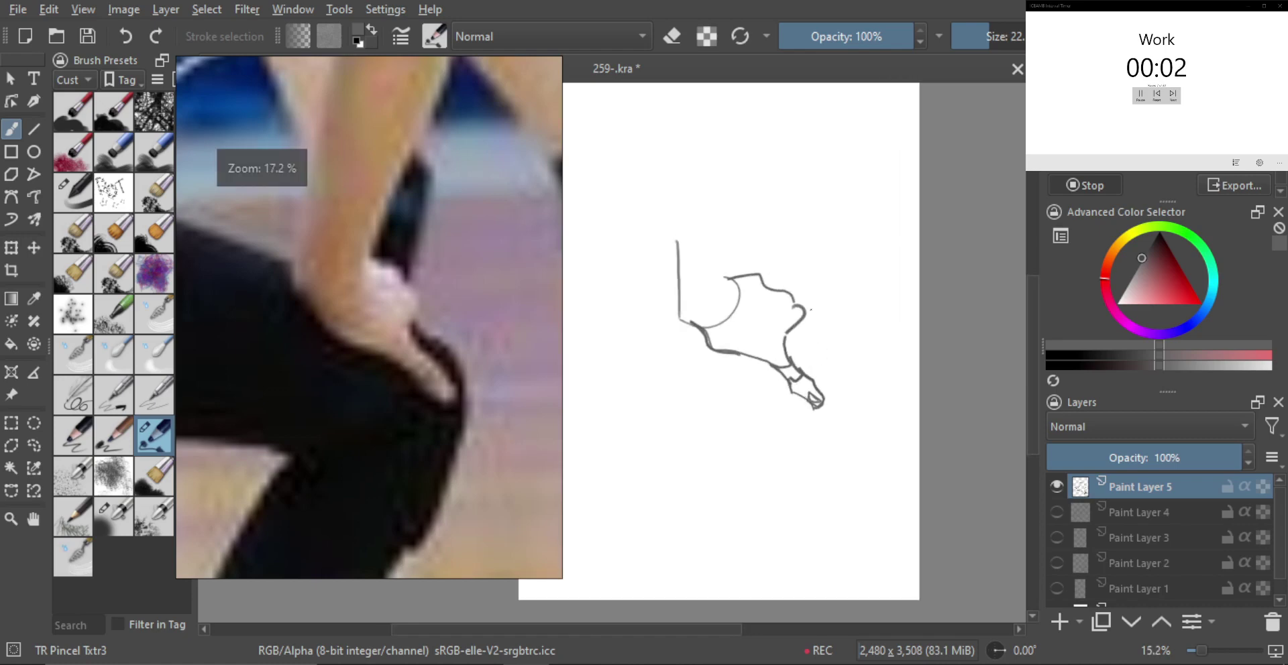
left_click_drag(794, 304, 814, 326)
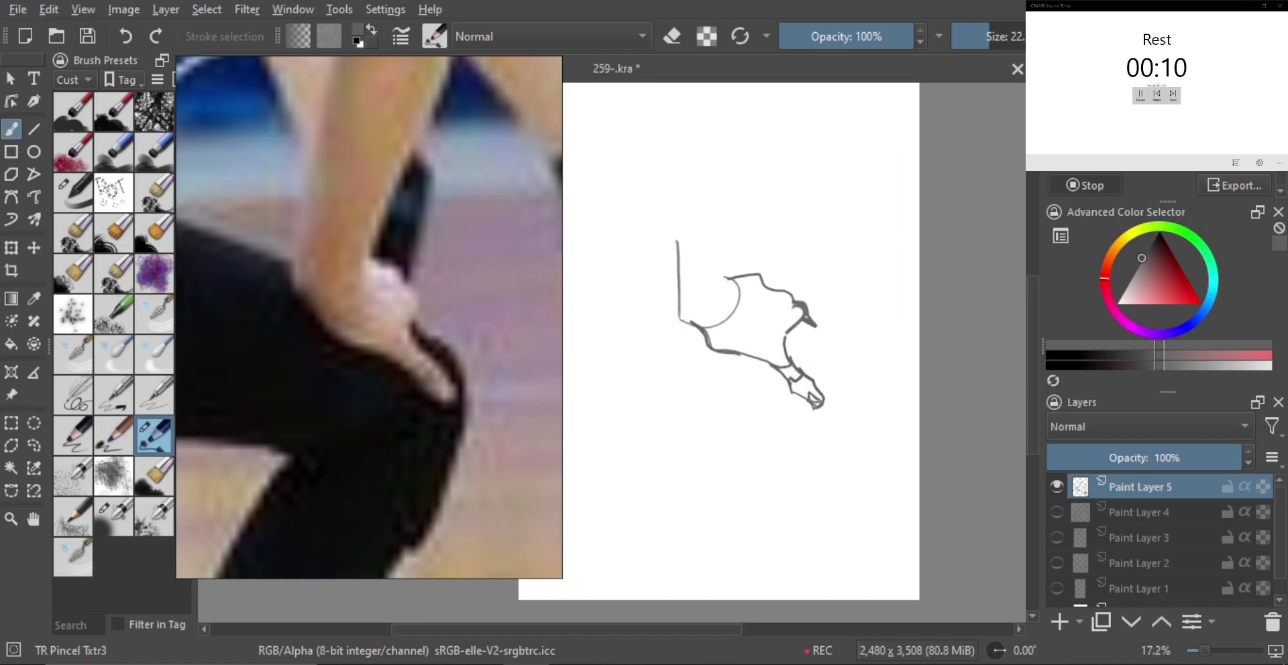
key("e")
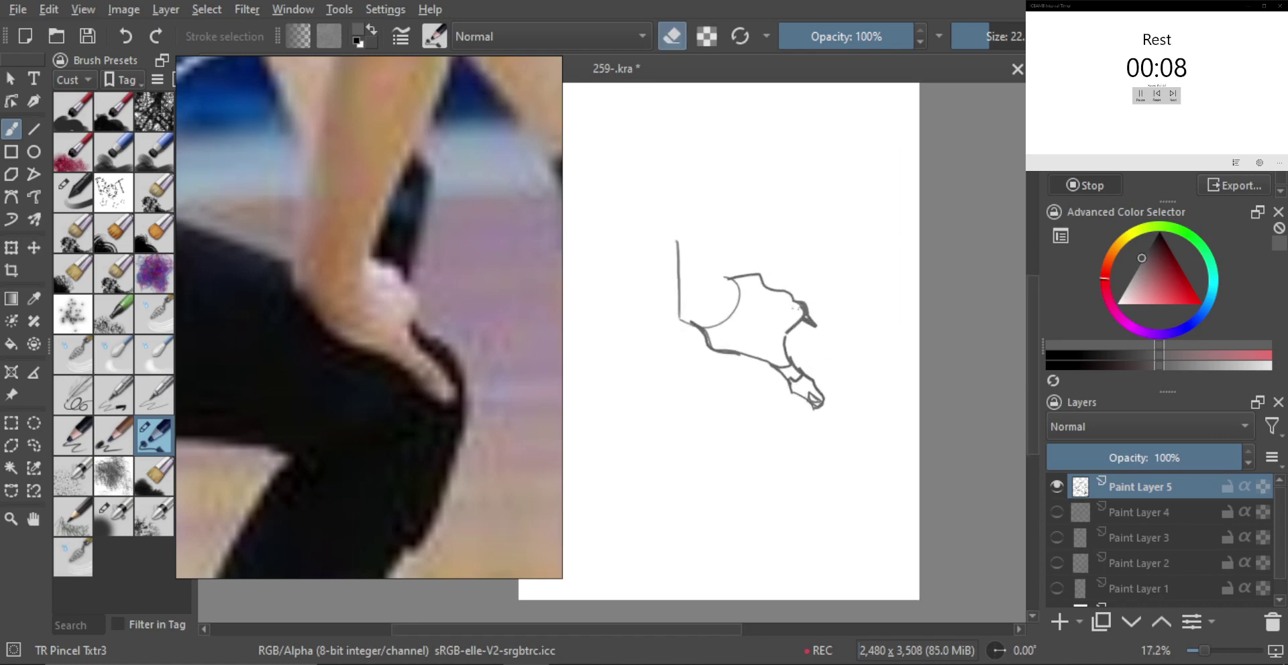
mouse_move(797, 309)
left_mouse_down()
mouse_move(807, 315)
mouse_move(786, 294)
mouse_move(806, 315)
left_mouse_up()
key("e")
key("e")
key("e")
key("ctrl+z")
key("ctrl+z")
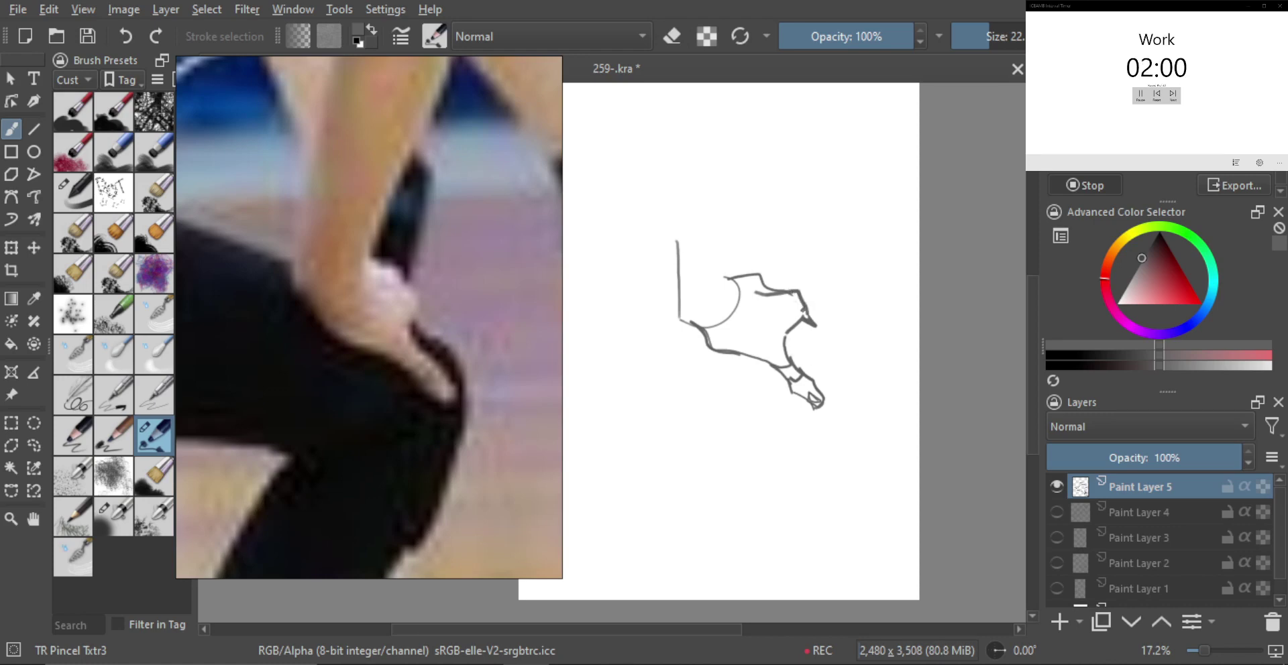
Step: Build the forearm as a cylinder with an elliptical top and redraw the hand's upper contour from the wrist
left_click(766, 286)
mouse_move(748, 280)
left_mouse_down()
mouse_move(785, 288)
mouse_move(758, 280)
mouse_move(753, 297)
mouse_move(697, 323)
mouse_move(685, 235)
mouse_move(717, 258)
mouse_move(686, 250)
mouse_move(713, 253)
left_mouse_up()
key("e")
key("e")
key("ctrl+z")
left_click(716, 230)
key("ctrl+z")
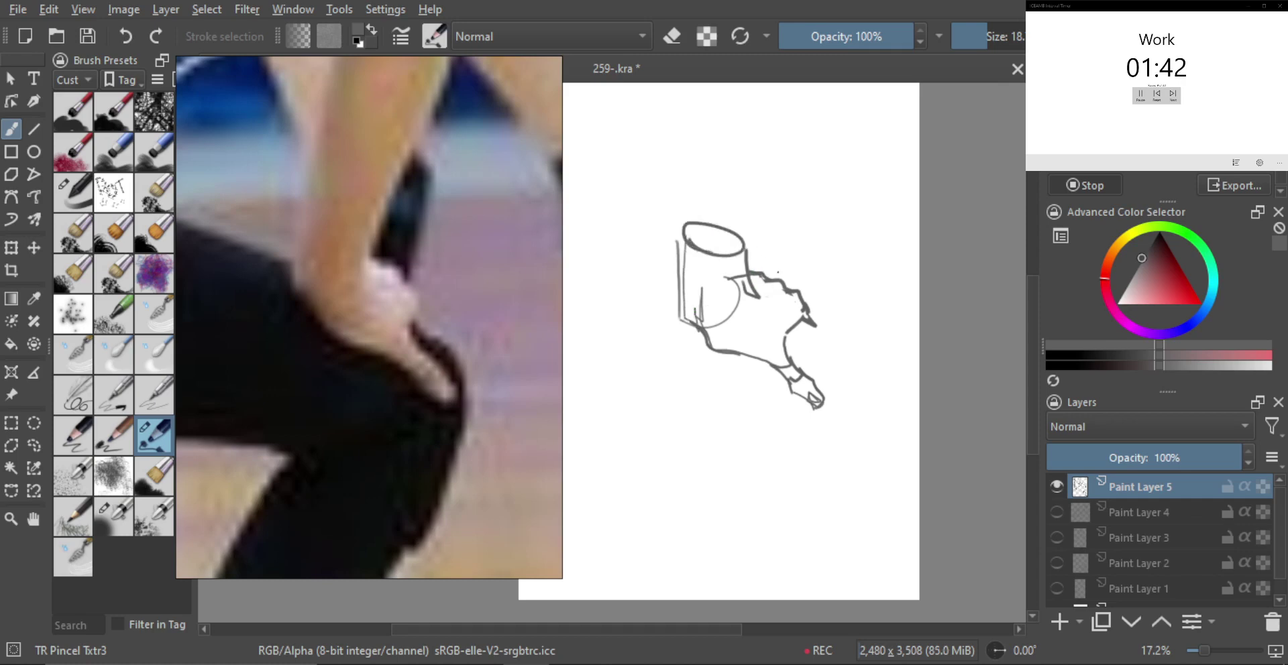
Step: Refine the tip of the extended lower finger with inner detail lines
left_click_drag(827, 325, 822, 299)
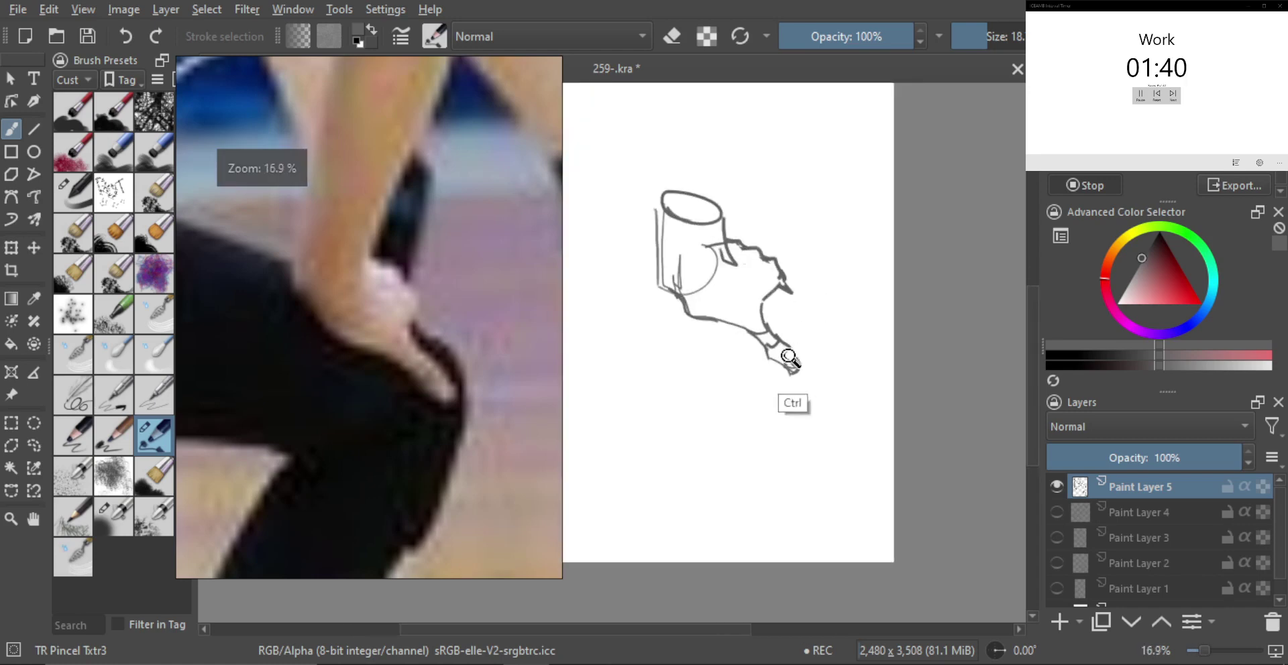
left_click_drag(790, 359, 776, 358)
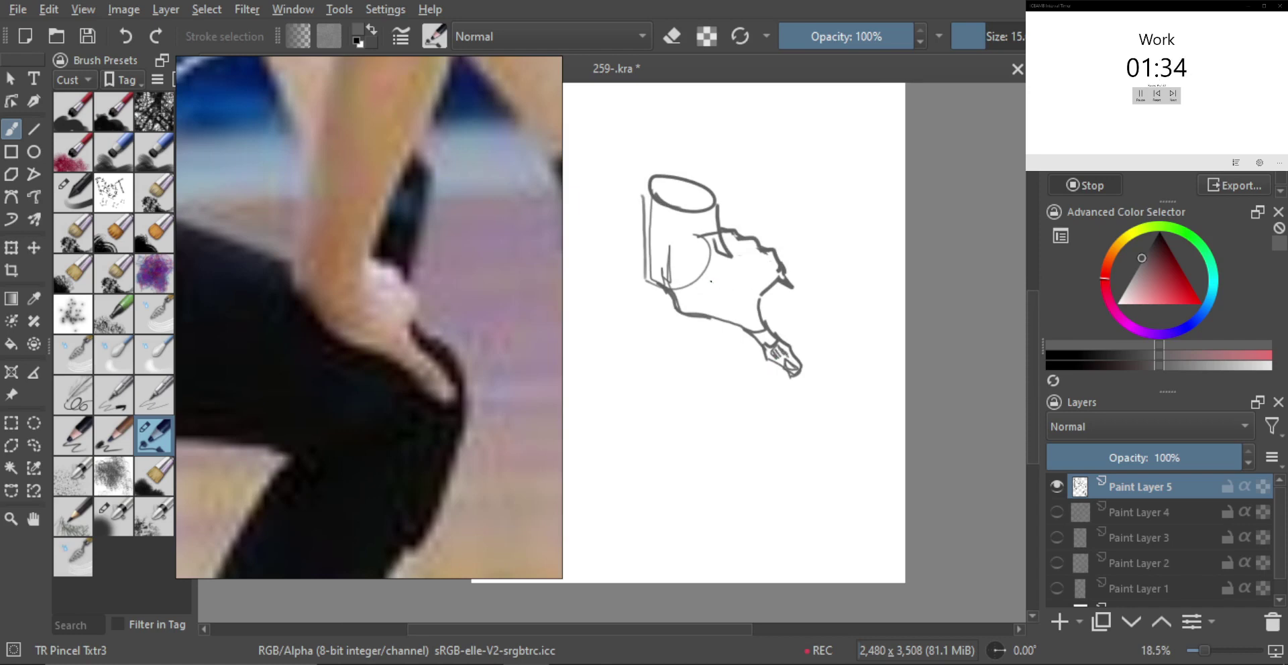
Step: Erase parts of the wrist construction arc and extend the forearm's inner edge into the hand with brush size about 15
key("e")
mouse_move(696, 230)
left_mouse_down()
mouse_move(715, 267)
mouse_move(669, 278)
left_mouse_up()
key("e")
mouse_move(715, 208)
left_mouse_down()
mouse_move(715, 241)
mouse_move(747, 276)
left_mouse_up()
key("ctrl+z")
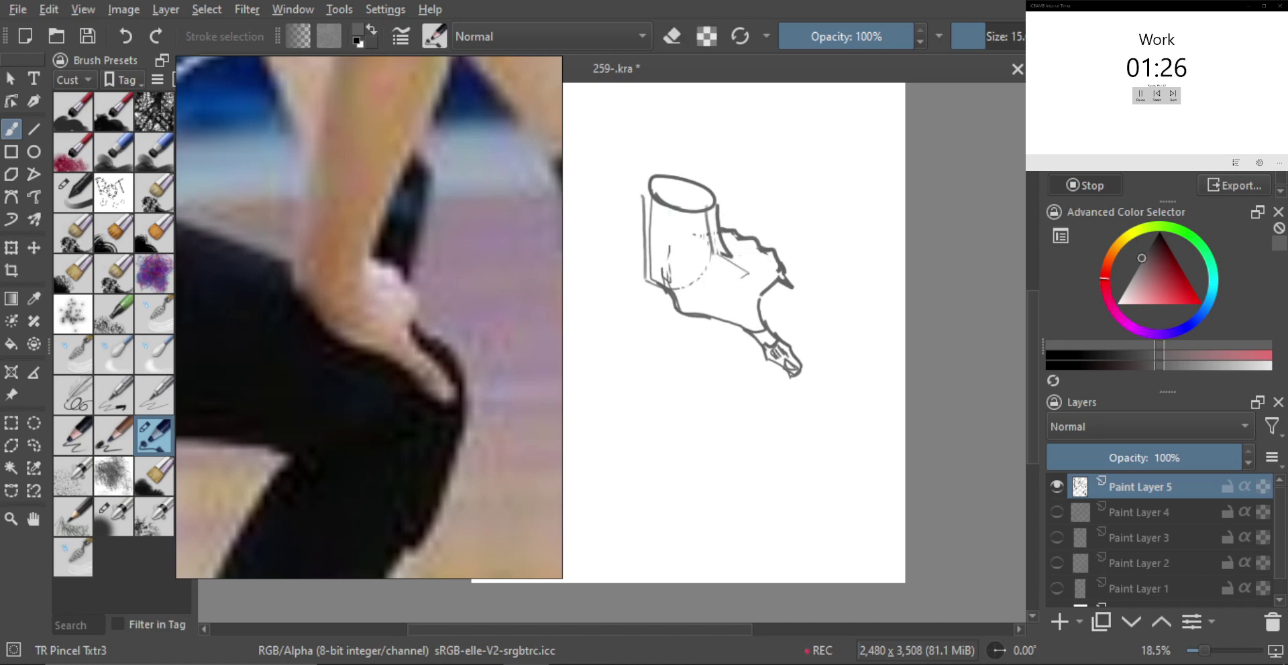
Step: Shade the forearm cylinder with curved horizontal hatching lines from its elliptical top down to the wrist
left_click_drag(671, 214, 704, 222)
left_click_drag(675, 232, 704, 230)
left_click_drag(675, 244, 709, 238)
left_click_drag(676, 255, 713, 247)
mouse_move(677, 263)
left_mouse_down()
mouse_move(715, 250)
mouse_move(710, 268)
left_mouse_up()
left_click_drag(675, 284, 705, 282)
left_click_drag(651, 220, 676, 209)
left_click_drag(652, 233, 675, 221)
mouse_move(652, 241)
left_mouse_down()
mouse_move(674, 225)
mouse_move(675, 238)
left_mouse_up()
left_click_drag(654, 256, 674, 247)
mouse_move(654, 268)
left_mouse_down()
mouse_move(676, 252)
mouse_move(679, 263)
left_mouse_up()
Step: Reinforce the contour under the wrist and palm, and lengthen the pointed finger with thick dark strokes
mouse_move(653, 278)
left_mouse_down()
mouse_move(674, 267)
mouse_move(709, 306)
left_mouse_up()
left_click_drag(695, 306, 735, 316)
mouse_move(708, 310)
left_mouse_down()
mouse_move(729, 315)
mouse_move(725, 329)
left_mouse_up()
key("ctrl+z")
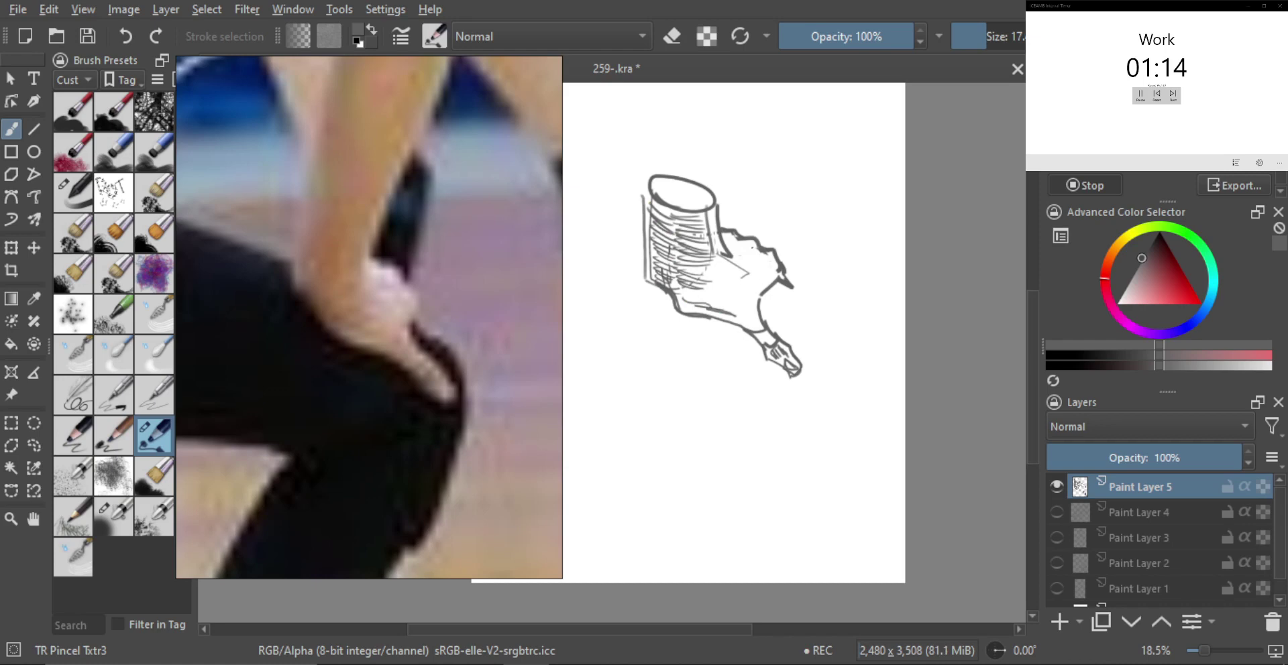
left_click_drag(753, 252, 805, 301)
key("ctrl+z")
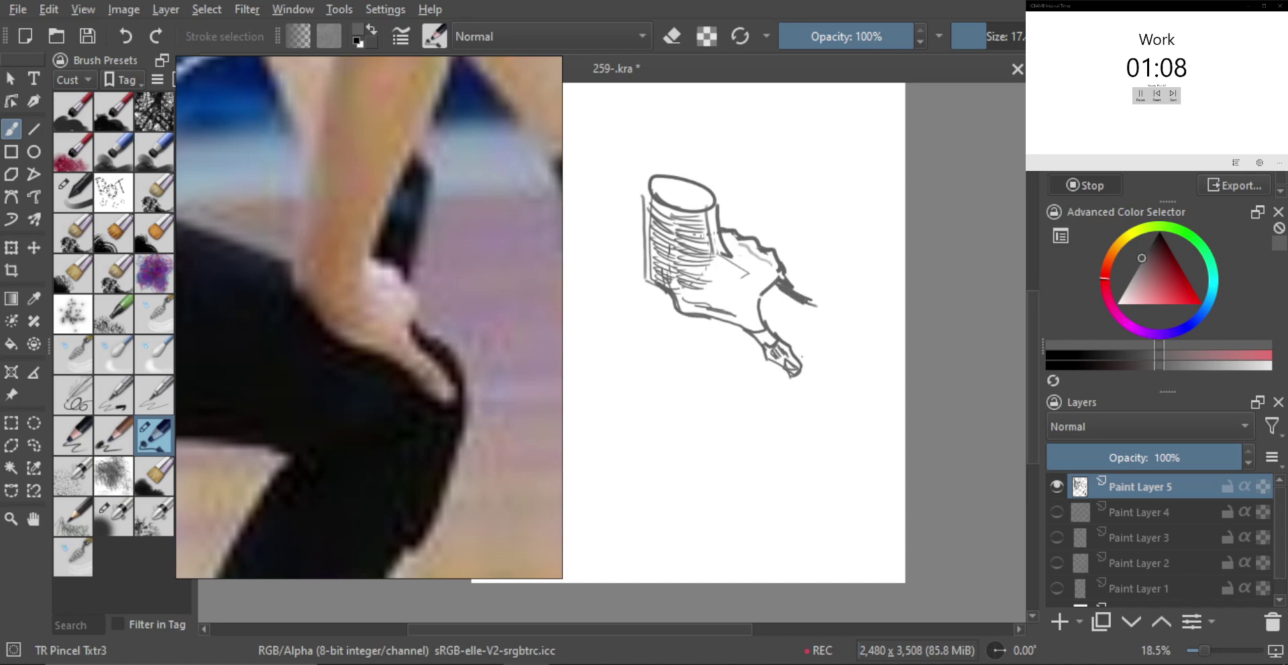
left_click(710, 328)
mouse_move(656, 289)
left_mouse_down()
mouse_move(690, 323)
mouse_move(729, 319)
mouse_move(781, 371)
mouse_move(765, 430)
mouse_move(776, 406)
mouse_move(756, 424)
left_mouse_up()
key("ctrl+z")
Step: Start a new paint layer with Paint Layer 5 hidden, and bring up a close-up of the clenched fist on the reference board
left_click(1056, 486)
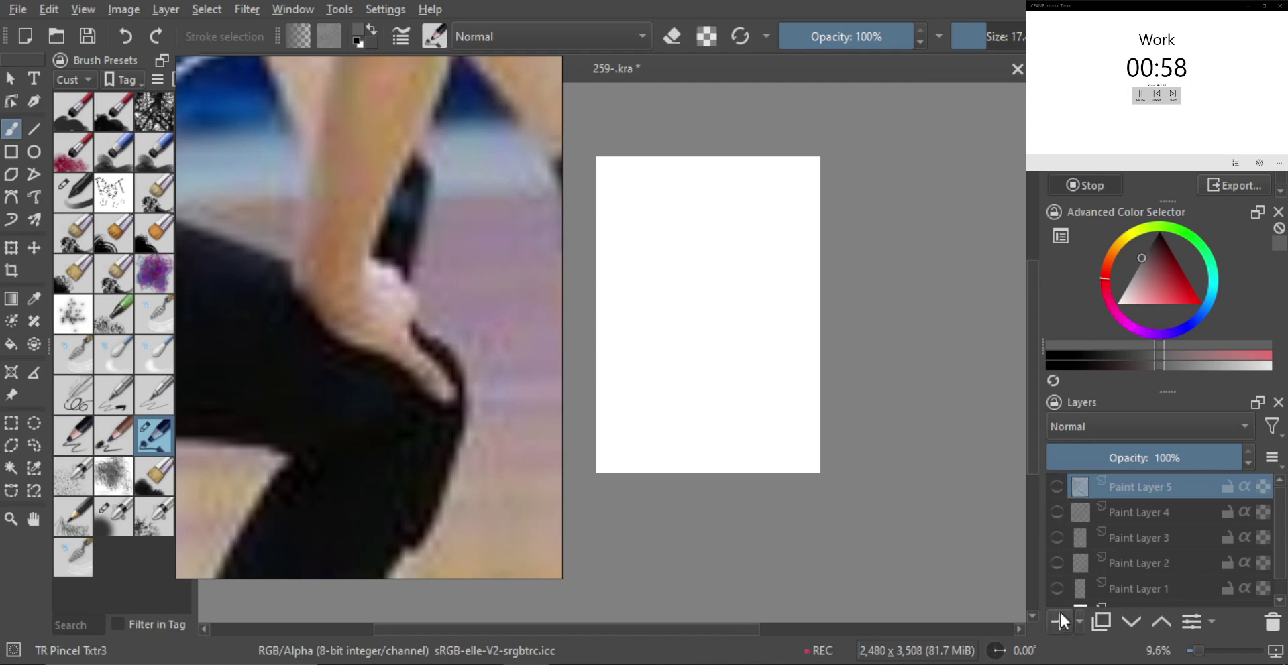
left_click(1059, 621)
scroll(403, 373, "down", 5)
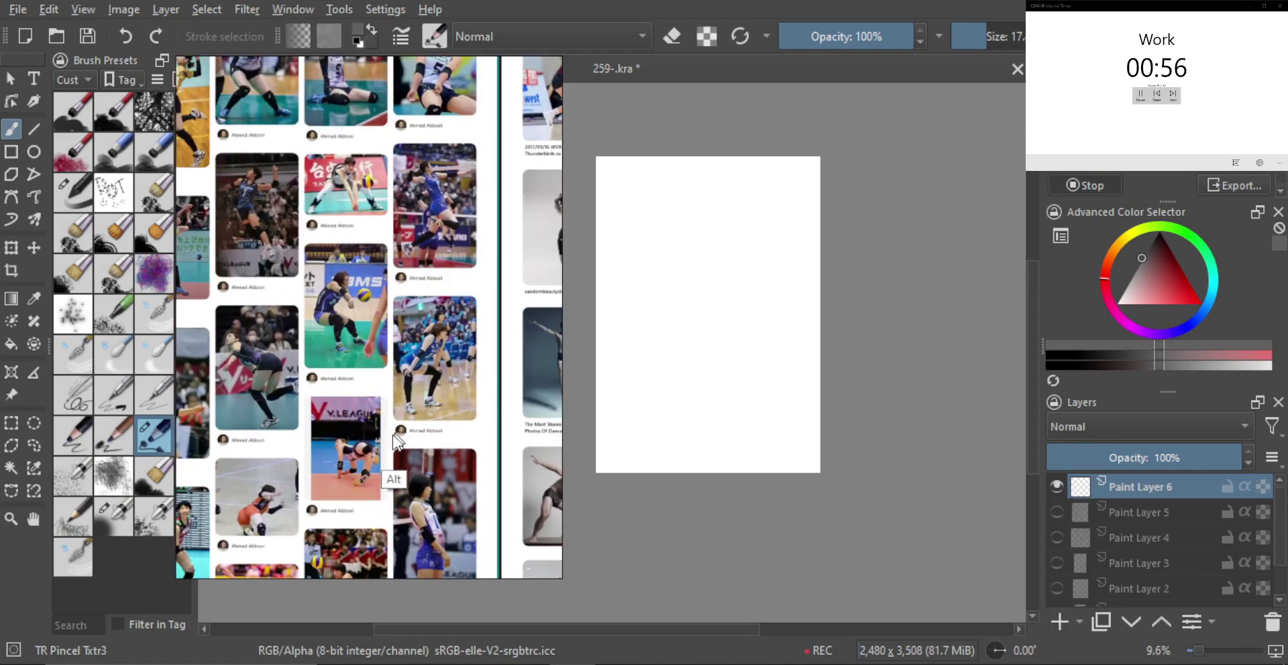
scroll(423, 468, "up", 3)
left_click_drag(425, 467, 382, 386)
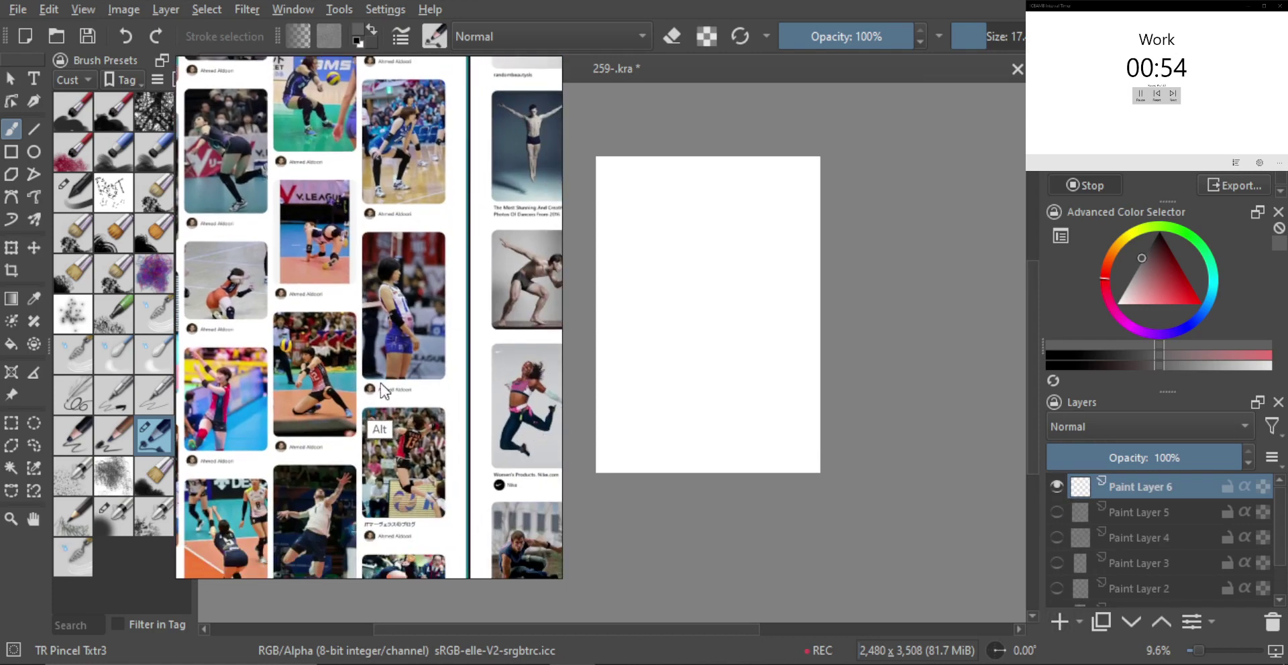
left_click_drag(431, 438, 386, 371)
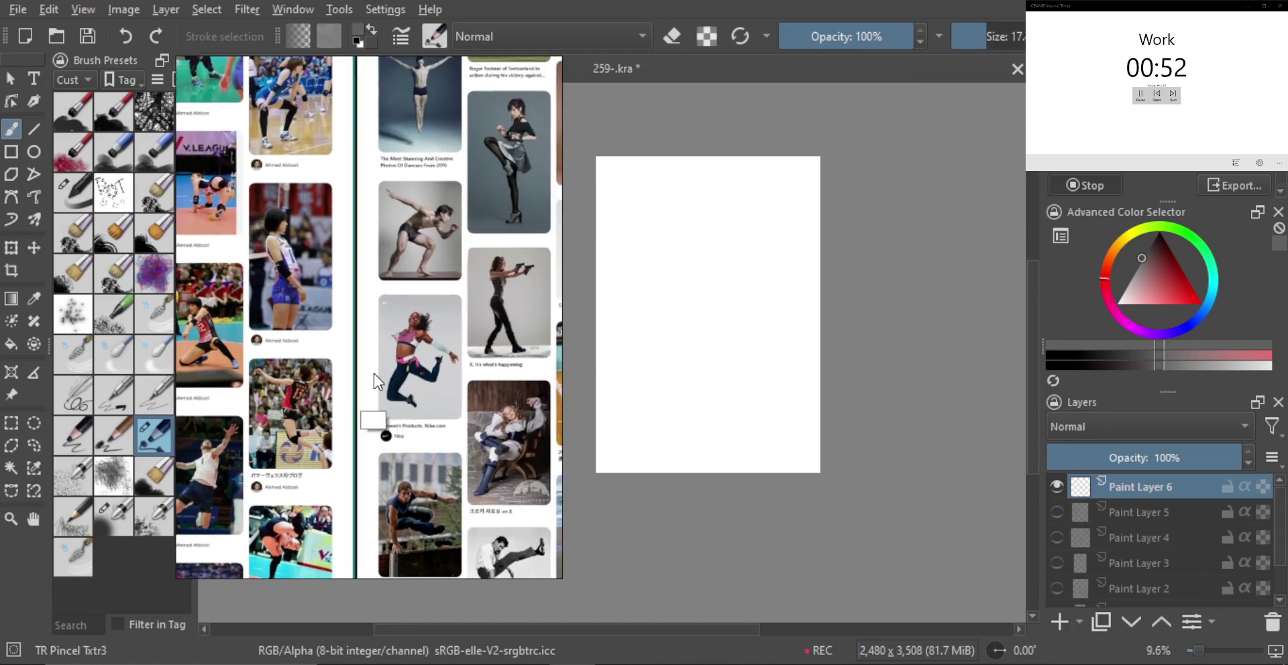
left_click_drag(427, 330, 370, 461)
mouse_move(522, 210)
left_mouse_down()
mouse_move(334, 344)
mouse_move(344, 358)
mouse_move(397, 348)
mouse_move(408, 298)
mouse_move(397, 352)
mouse_move(384, 316)
mouse_move(392, 353)
left_mouse_up()
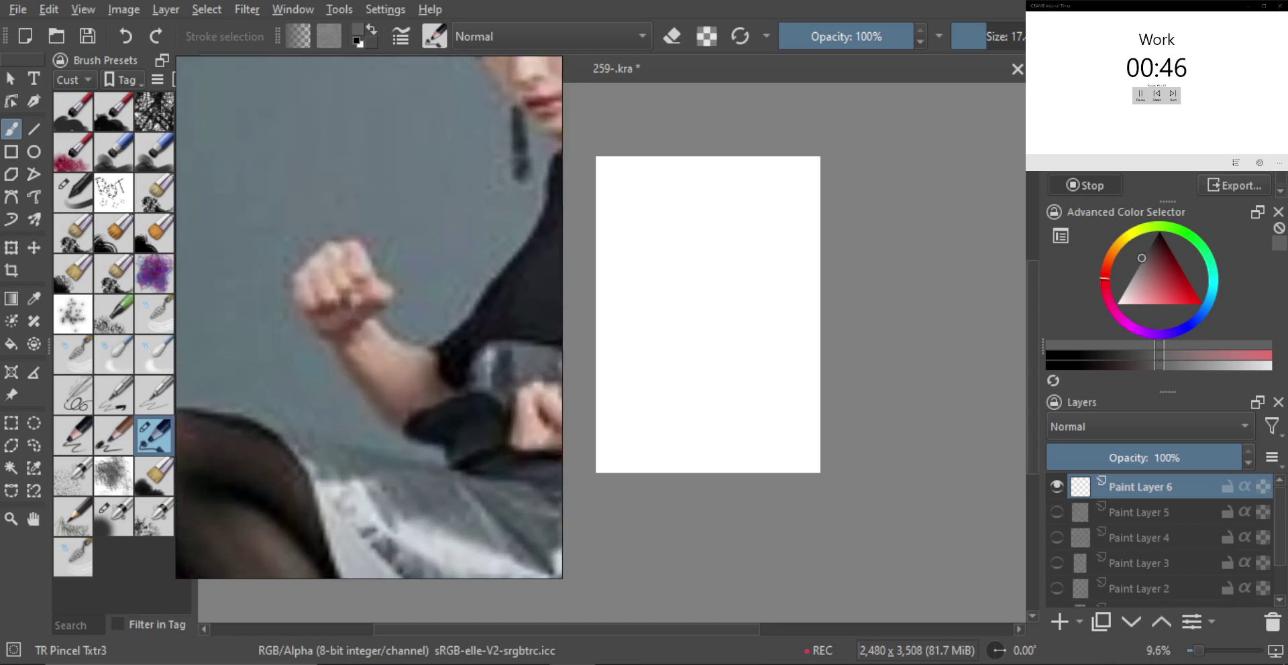
left_click_drag(709, 320, 738, 303)
key("ctrl+z")
key("ctrl+z")
mouse_move(713, 387)
left_mouse_down()
mouse_move(745, 368)
mouse_move(713, 305)
mouse_move(731, 323)
left_mouse_up()
left_click(664, 664)
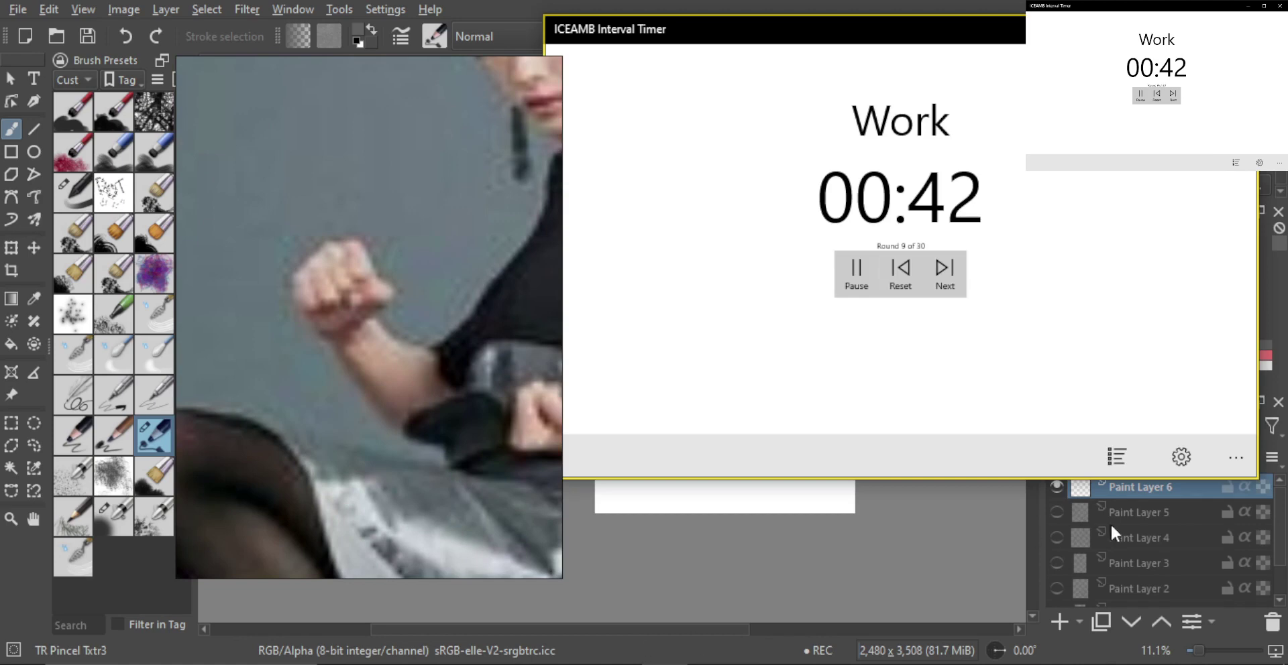
left_click(1124, 489)
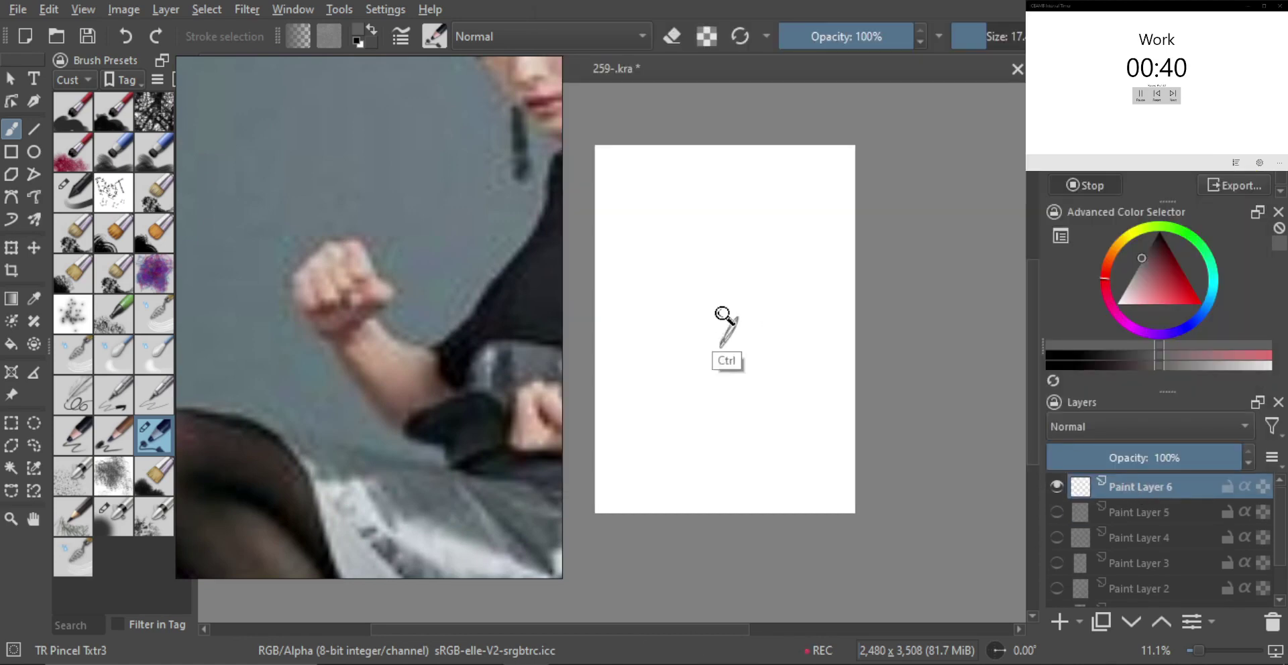
Step: Block in the fist with an angular knuckle outline, a wedge-shaped thumb and rounded forms for the lower palm
scroll(722, 315, "up", 1)
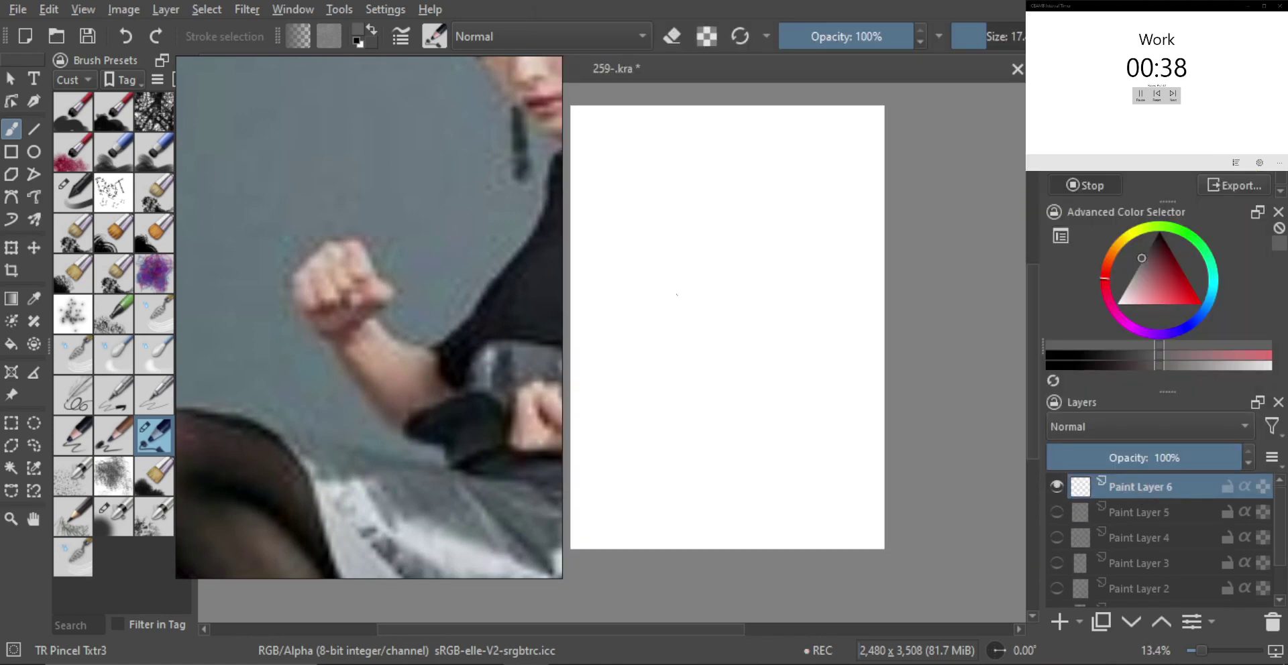
left_click_drag(677, 293, 675, 338)
mouse_move(676, 293)
left_mouse_down()
mouse_move(714, 259)
mouse_move(748, 273)
mouse_move(748, 302)
mouse_move(728, 286)
mouse_move(729, 266)
mouse_move(715, 319)
left_mouse_up()
key("ctrl+z")
mouse_move(706, 279)
left_mouse_down()
mouse_move(717, 326)
mouse_move(675, 323)
mouse_move(699, 349)
mouse_move(670, 322)
mouse_move(746, 305)
mouse_move(765, 316)
mouse_move(735, 312)
left_mouse_up()
key("ctrl+z")
scroll(684, 329, "up", 1)
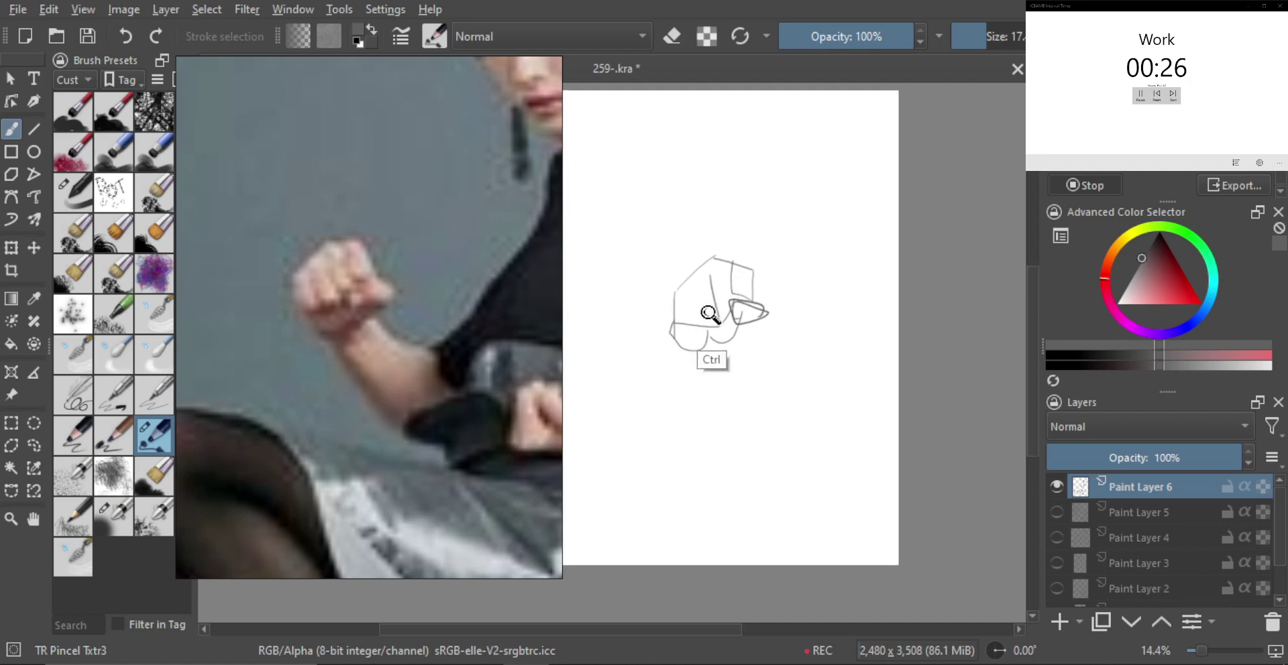
scroll(690, 311, "up", 2)
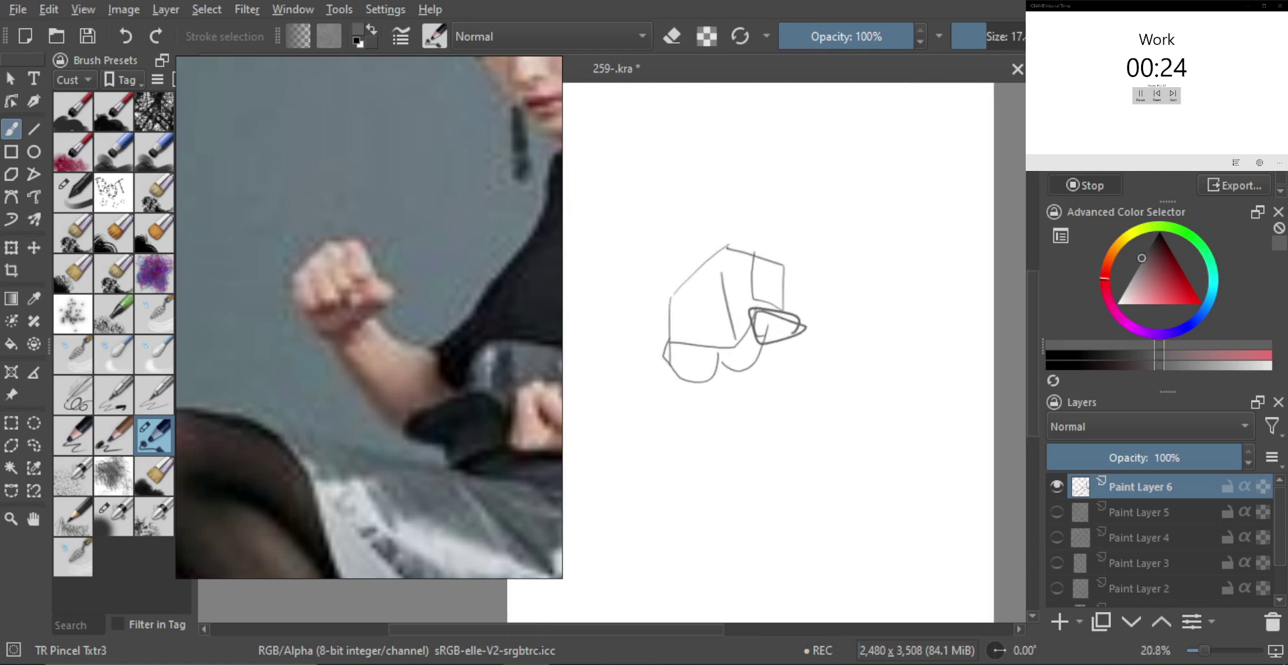
Step: Mark the stepped knuckles along the fist's upper contour and define the lower edge of the curled fingers
left_click_drag(731, 247, 676, 278)
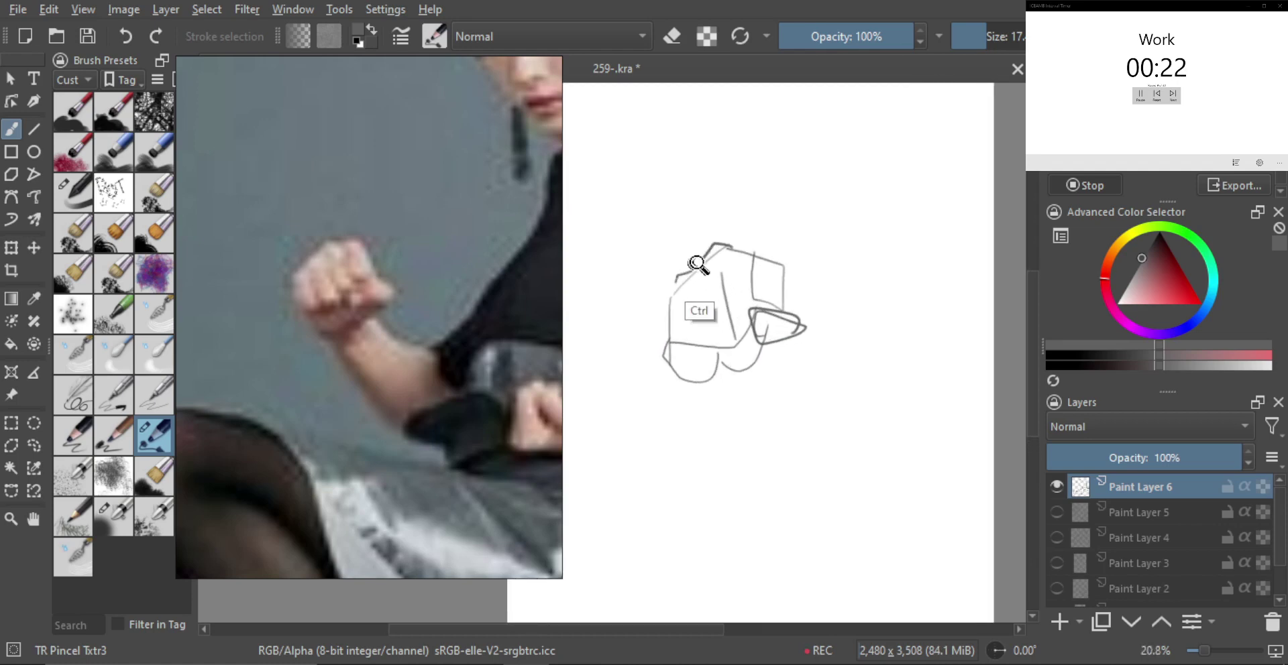
key("ctrl+z")
mouse_move(729, 248)
left_mouse_down()
mouse_move(675, 278)
mouse_move(660, 324)
mouse_move(711, 267)
left_mouse_up()
mouse_move(663, 321)
left_mouse_down()
mouse_move(686, 346)
mouse_move(691, 331)
mouse_move(704, 342)
mouse_move(750, 325)
mouse_move(667, 345)
mouse_move(711, 351)
mouse_move(751, 329)
left_mouse_up()
key("ctrl+z")
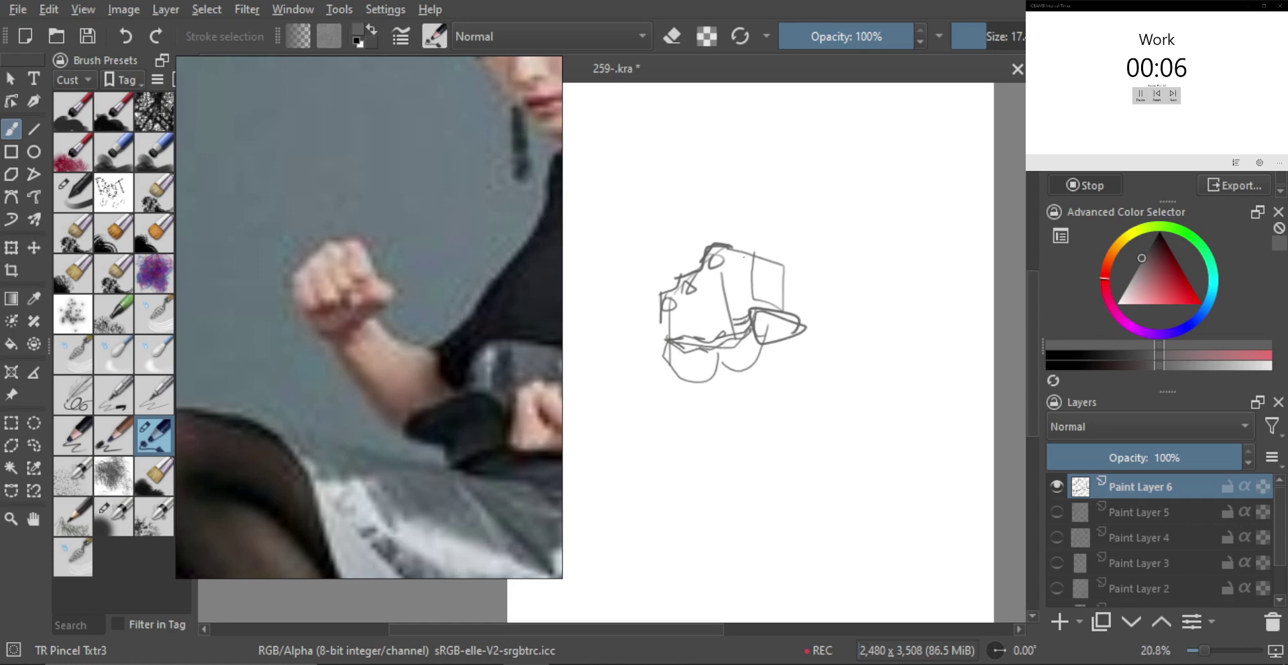
Step: Strengthen the outlines of the index and little fingers, then the thumb and the lower contour of the palm
mouse_move(740, 250)
left_mouse_down()
mouse_move(772, 253)
mouse_move(754, 304)
mouse_move(779, 295)
mouse_move(785, 310)
left_mouse_up()
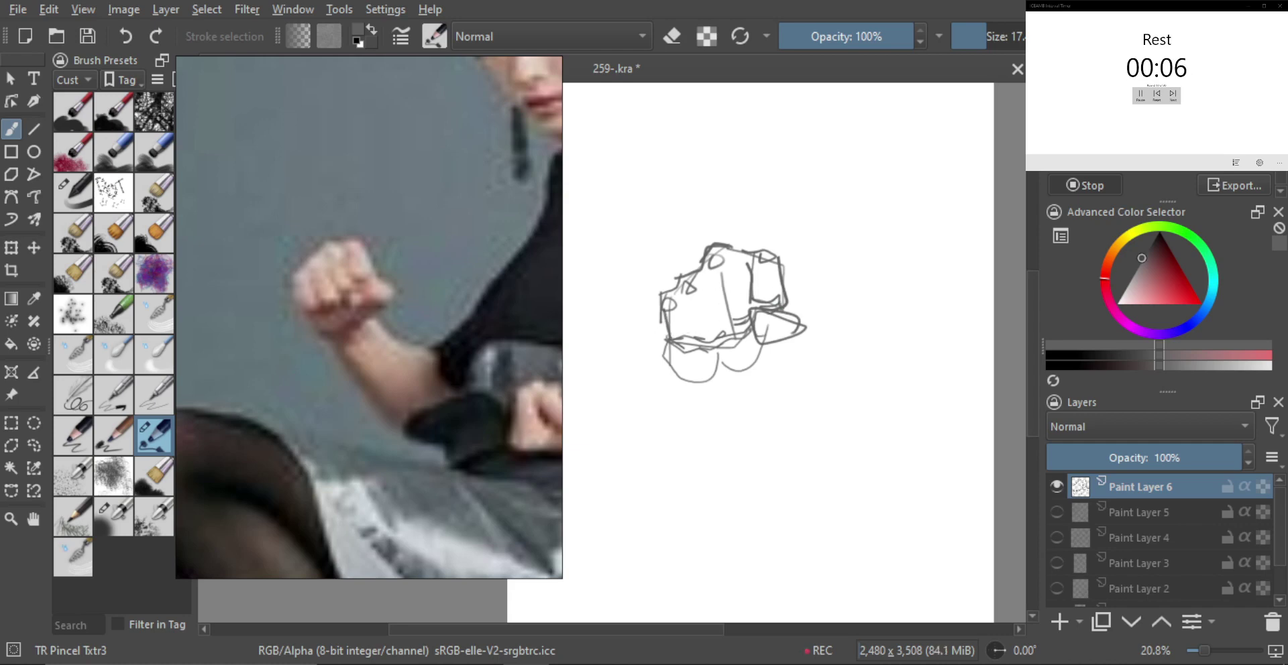
mouse_move(664, 334)
left_mouse_down()
mouse_move(656, 298)
mouse_move(693, 382)
left_mouse_up()
key("ctrl+z")
key("ctrl+z")
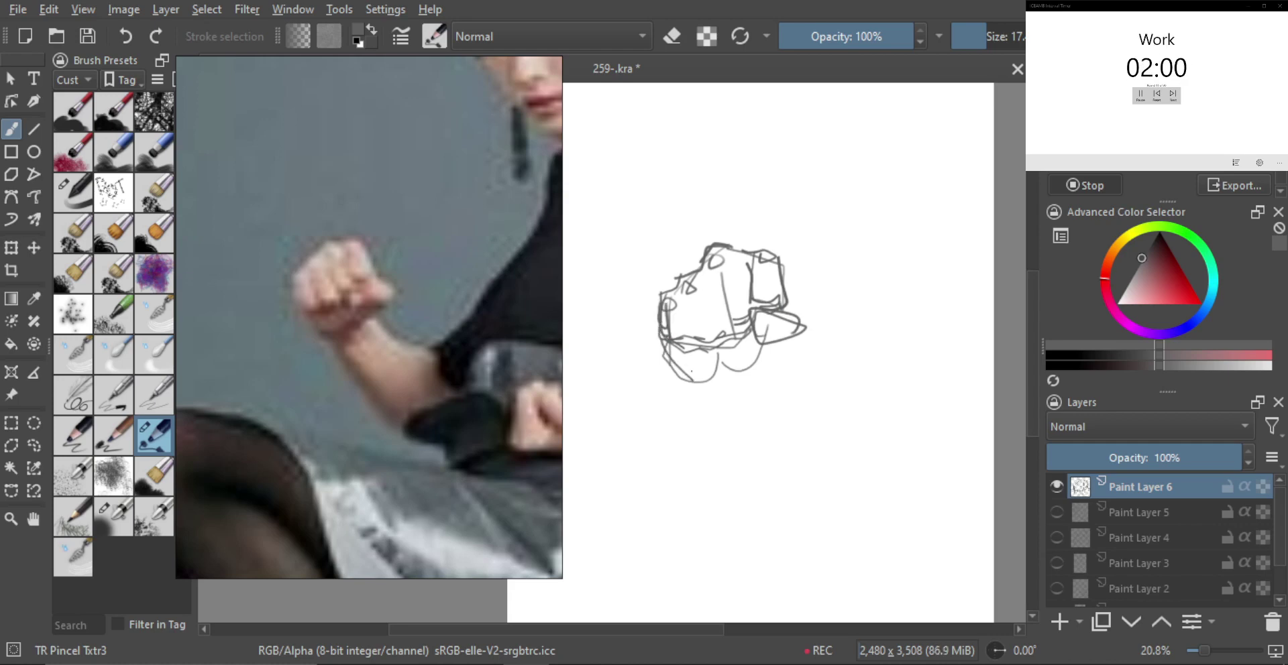
key("ctrl+z")
key("ctrl+z")
mouse_move(661, 340)
left_mouse_down()
mouse_move(716, 368)
mouse_move(725, 350)
mouse_move(722, 373)
mouse_move(737, 350)
mouse_move(721, 376)
mouse_move(807, 321)
left_mouse_up()
key("ctrl+z")
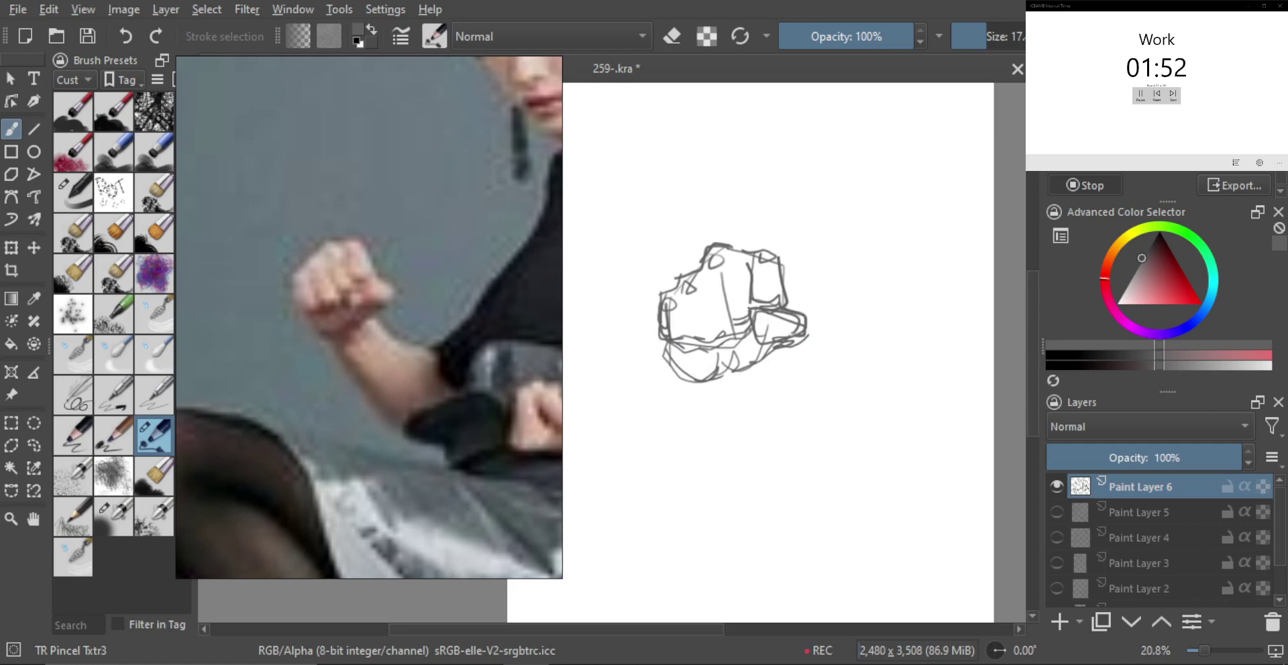
Step: Draw the dividing lines between the curled fingers, raising the brush size to about 20
mouse_move(744, 260)
left_mouse_down()
mouse_move(748, 303)
mouse_move(726, 313)
mouse_move(729, 338)
left_mouse_up()
key("]")
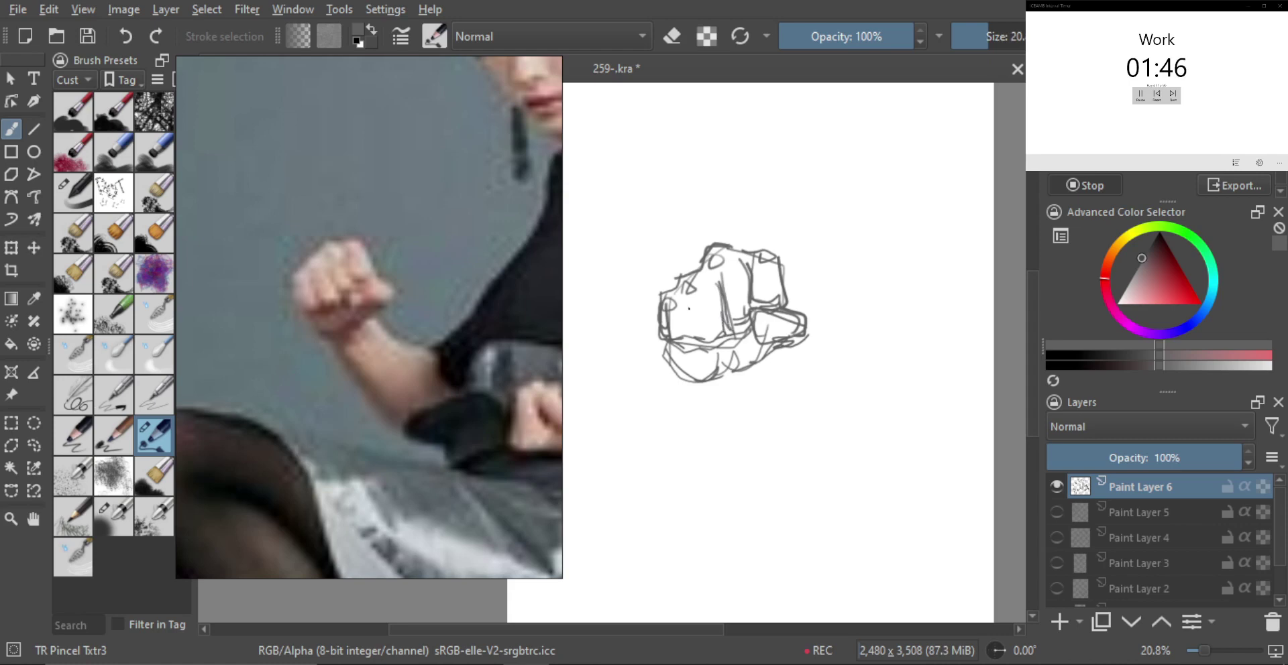
left_click_drag(682, 301, 712, 346)
Step: Hatch the shadowed underside of the fist below the fingers and clean up its outer lower edge with the eraser
mouse_move(672, 346)
left_mouse_down()
mouse_move(689, 365)
mouse_move(714, 366)
mouse_move(779, 321)
mouse_move(758, 328)
mouse_move(771, 341)
mouse_move(770, 329)
left_mouse_up()
key("e")
key("e")
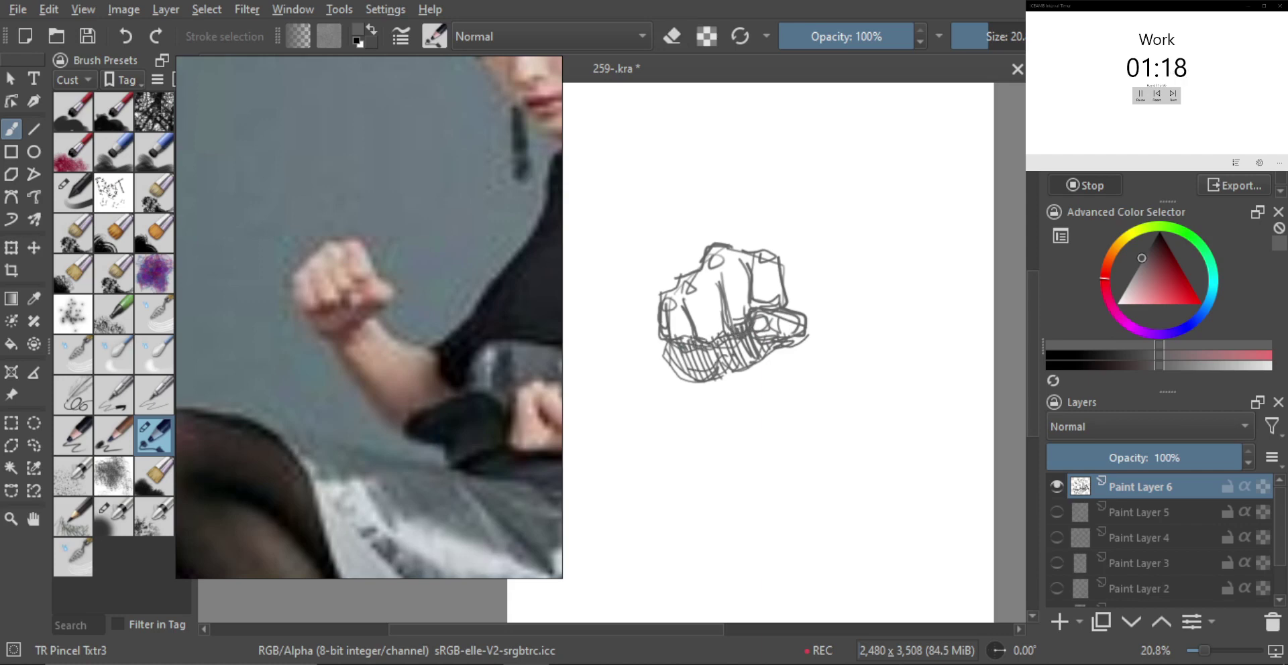
left_click_drag(708, 363, 713, 379)
mouse_move(717, 359)
left_mouse_down()
mouse_move(724, 377)
mouse_move(748, 352)
left_mouse_up()
mouse_move(759, 356)
left_mouse_down()
mouse_move(771, 348)
mouse_move(793, 374)
mouse_move(788, 289)
left_mouse_up()
key("e")
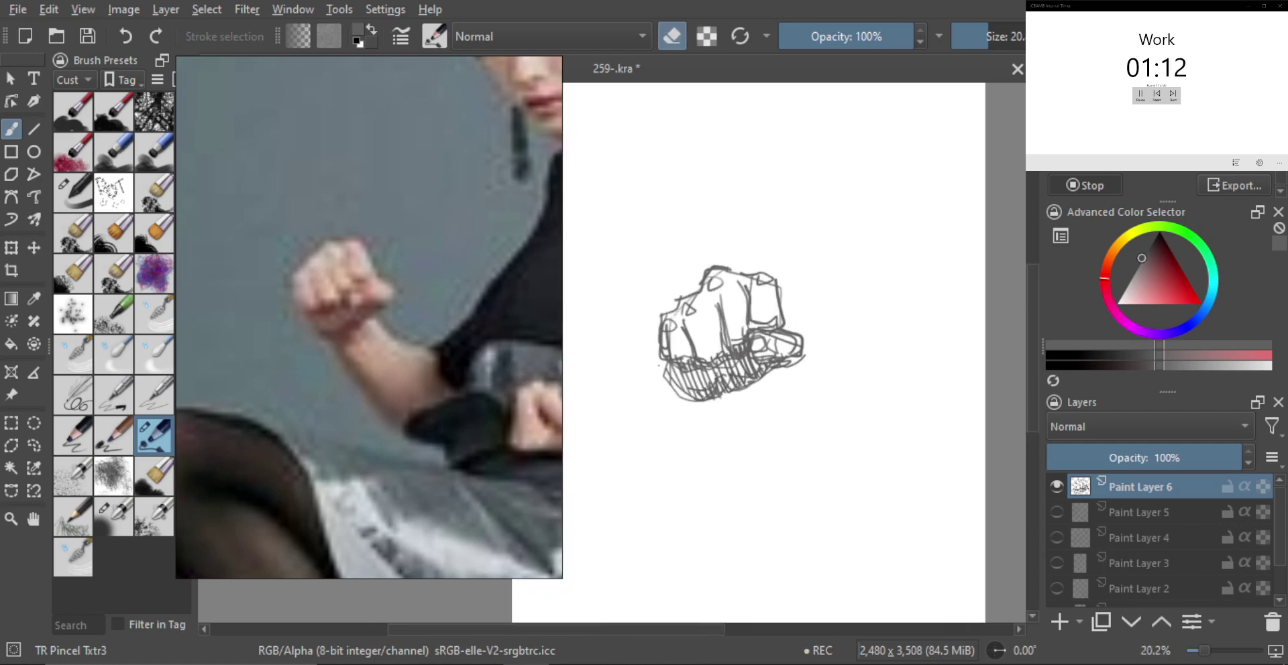
key("e")
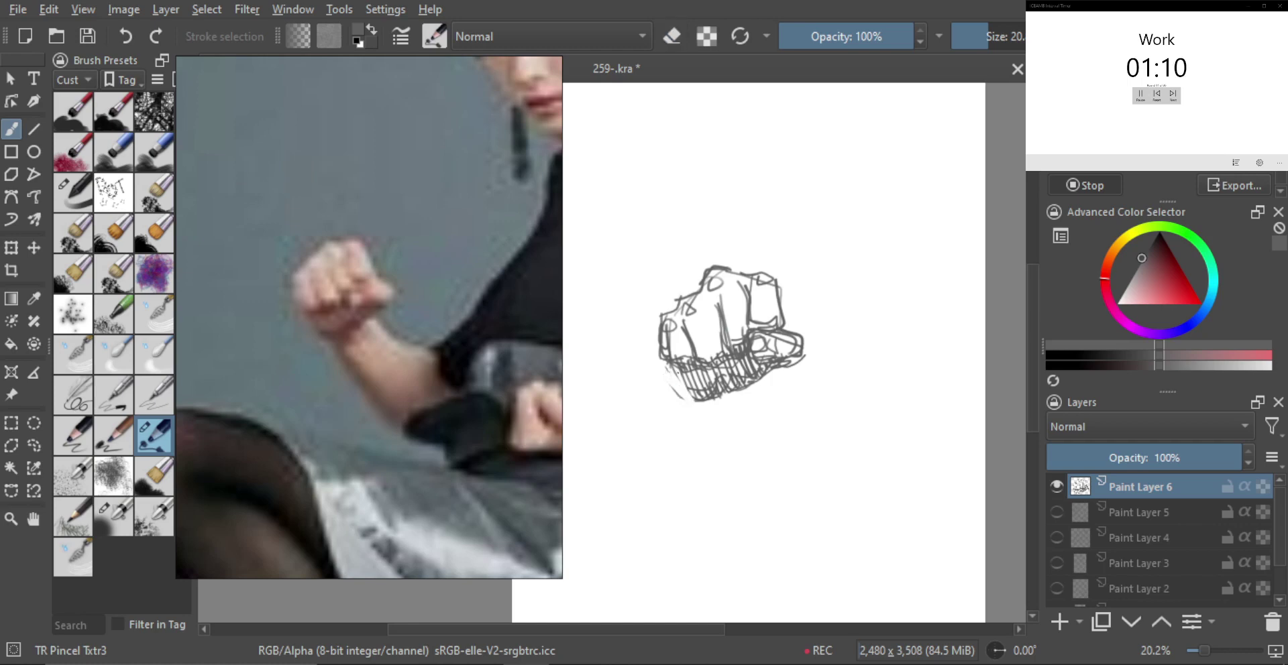
Step: Draw the wrist below the fist with two side contours, a curved cut-off end and light hatching
mouse_move(668, 366)
left_mouse_down()
mouse_move(698, 402)
mouse_move(761, 432)
mouse_move(800, 411)
left_mouse_up()
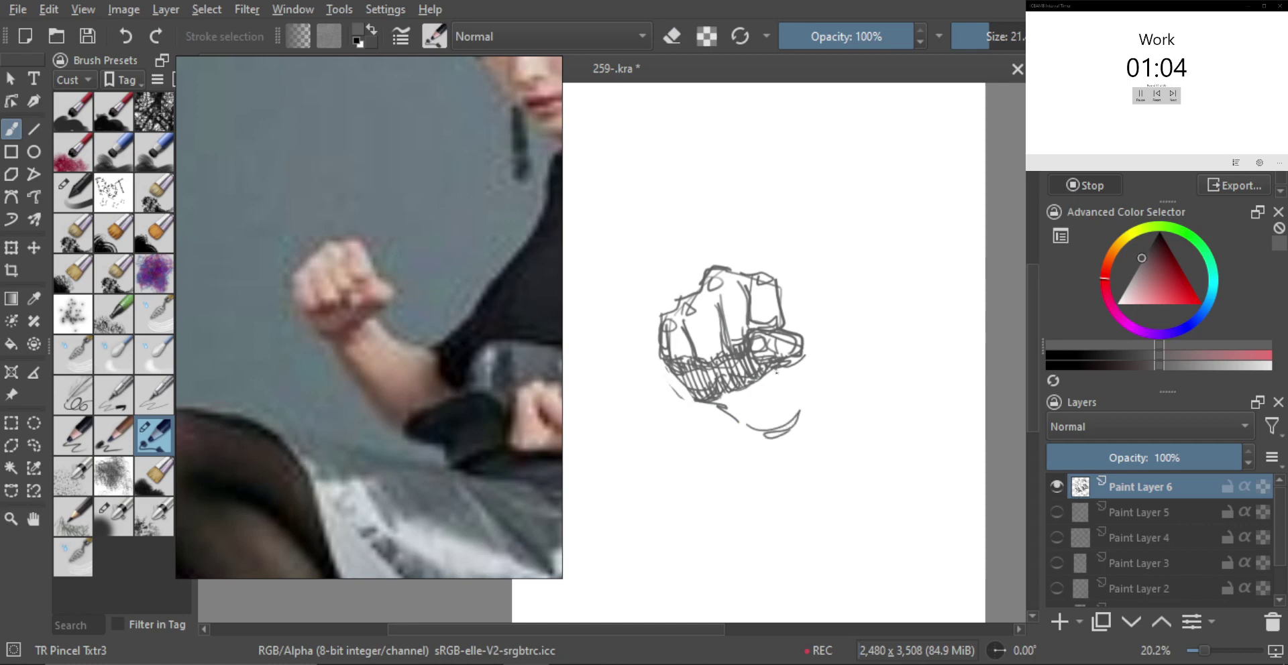
mouse_move(774, 370)
left_mouse_down()
mouse_move(802, 411)
mouse_move(749, 397)
mouse_move(775, 404)
mouse_move(777, 433)
mouse_move(760, 418)
mouse_move(771, 389)
mouse_move(750, 418)
left_mouse_up()
scroll(785, 416, "down", 1)
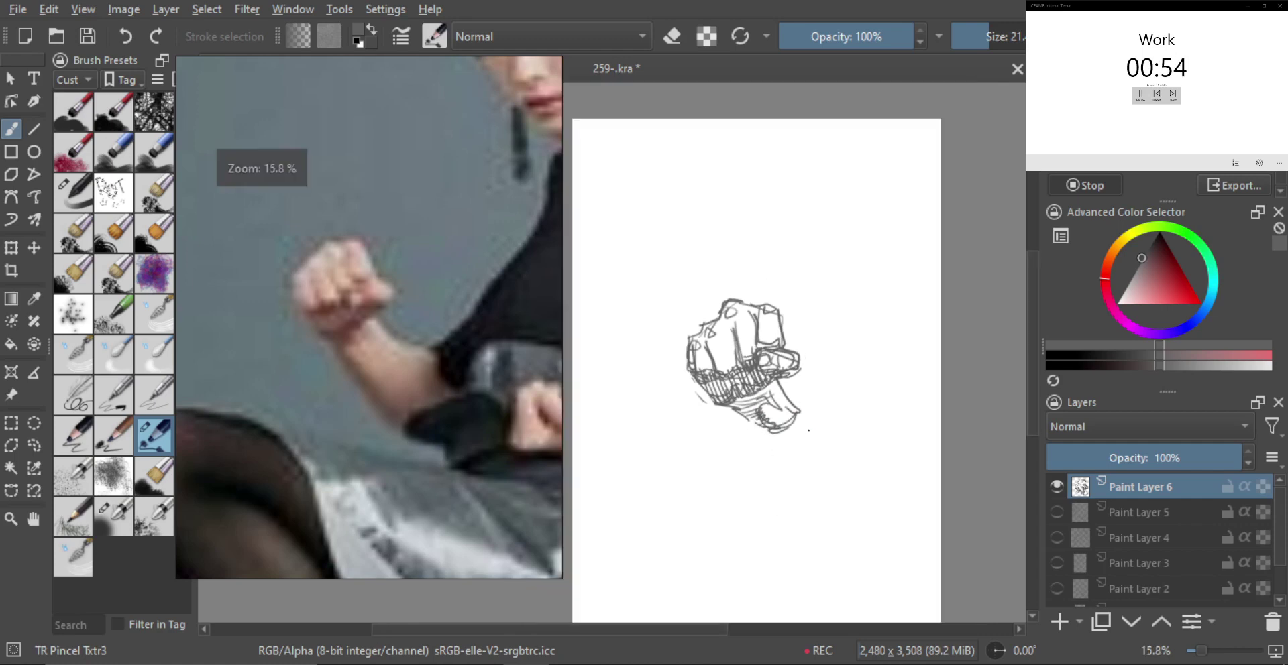
Step: Lower the rough fist layer's opacity to 73% and add a new paint layer above it
left_click(1220, 460)
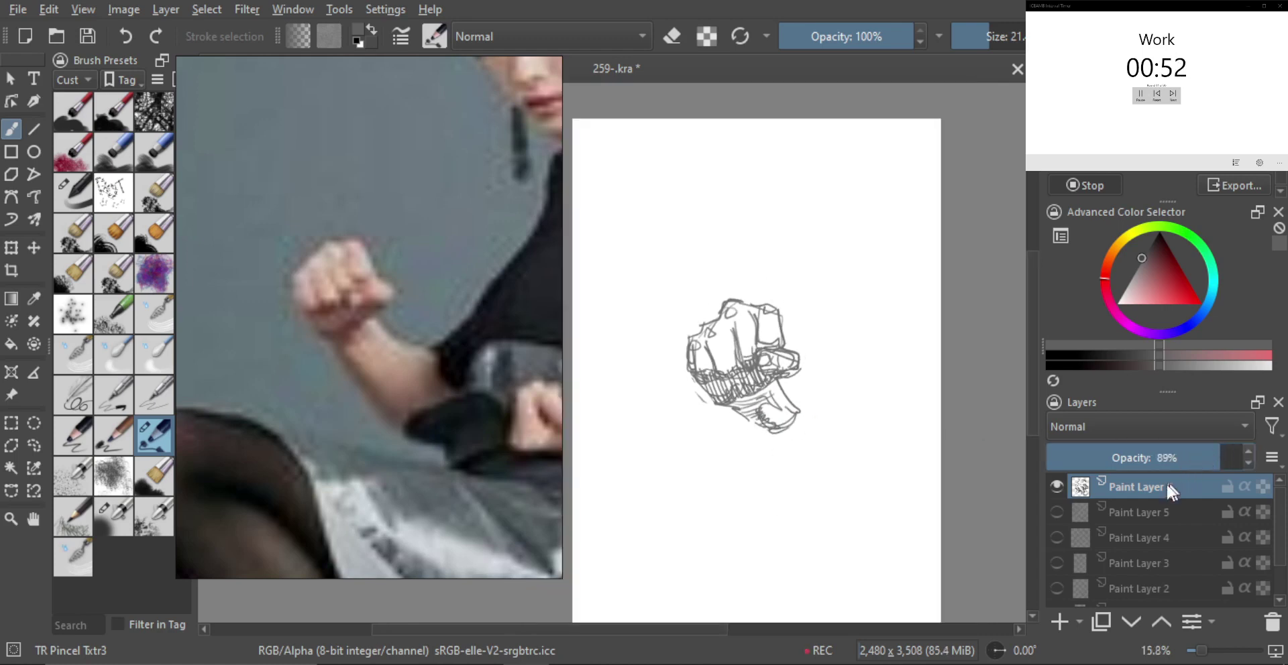
left_click_drag(1208, 457, 1188, 459)
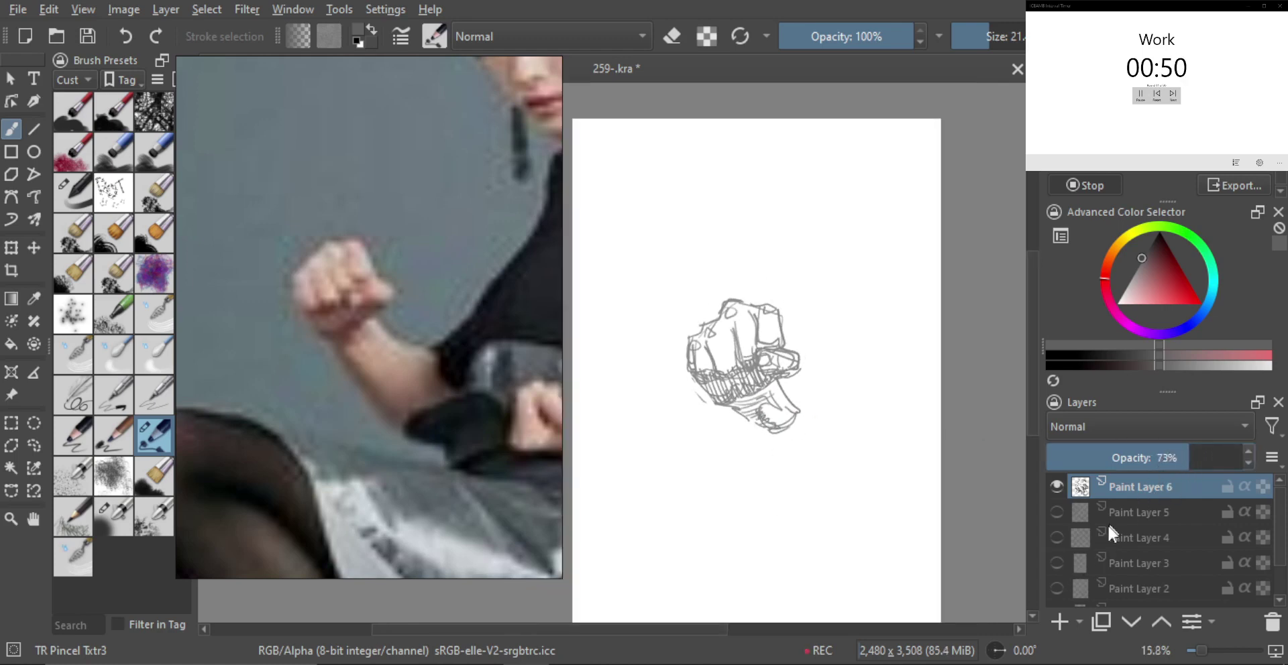
left_click(1055, 616)
Step: Trace the fist's outer contour with darker lines from the little finger over the knuckles to the index finger
scroll(723, 334, "up", 2)
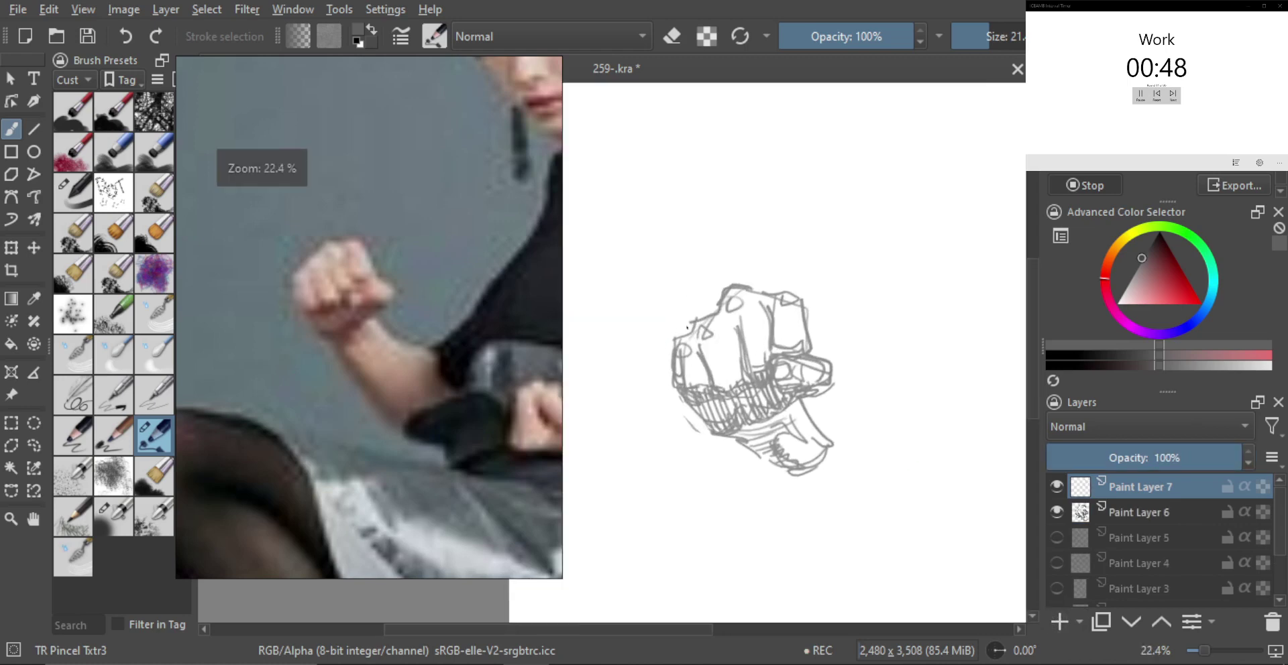
left_click_drag(673, 338, 672, 386)
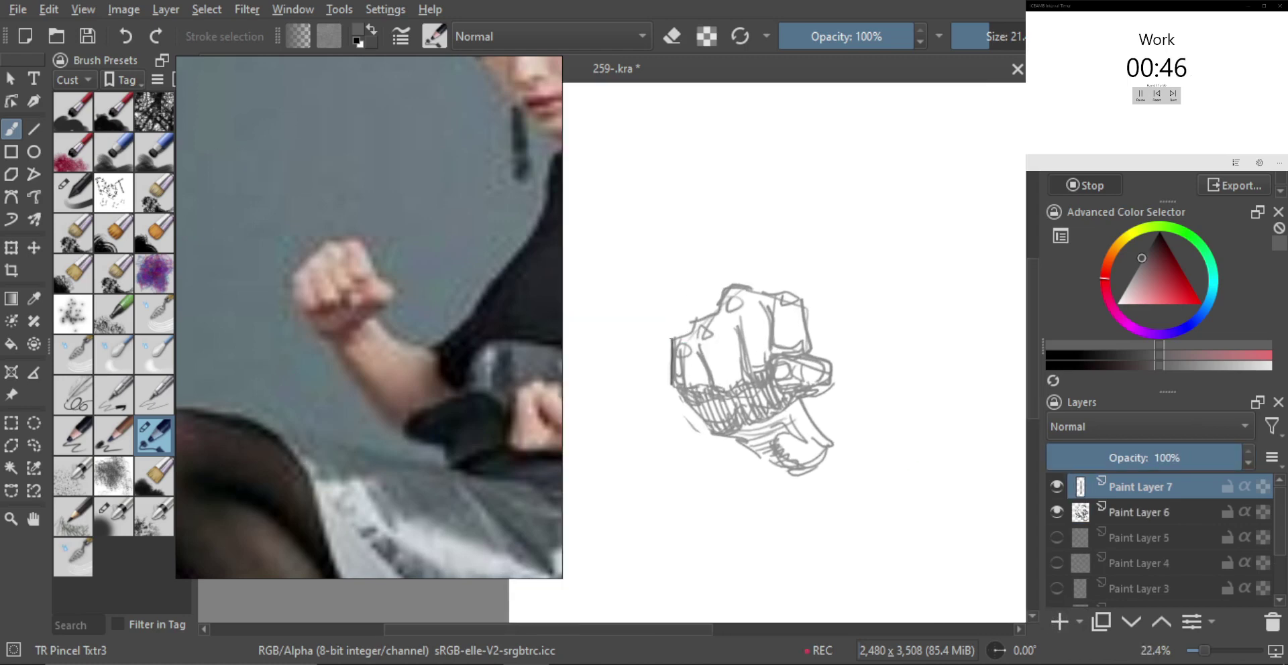
mouse_move(672, 340)
left_mouse_down()
mouse_move(696, 316)
mouse_move(782, 296)
mouse_move(804, 314)
mouse_move(804, 351)
left_mouse_up()
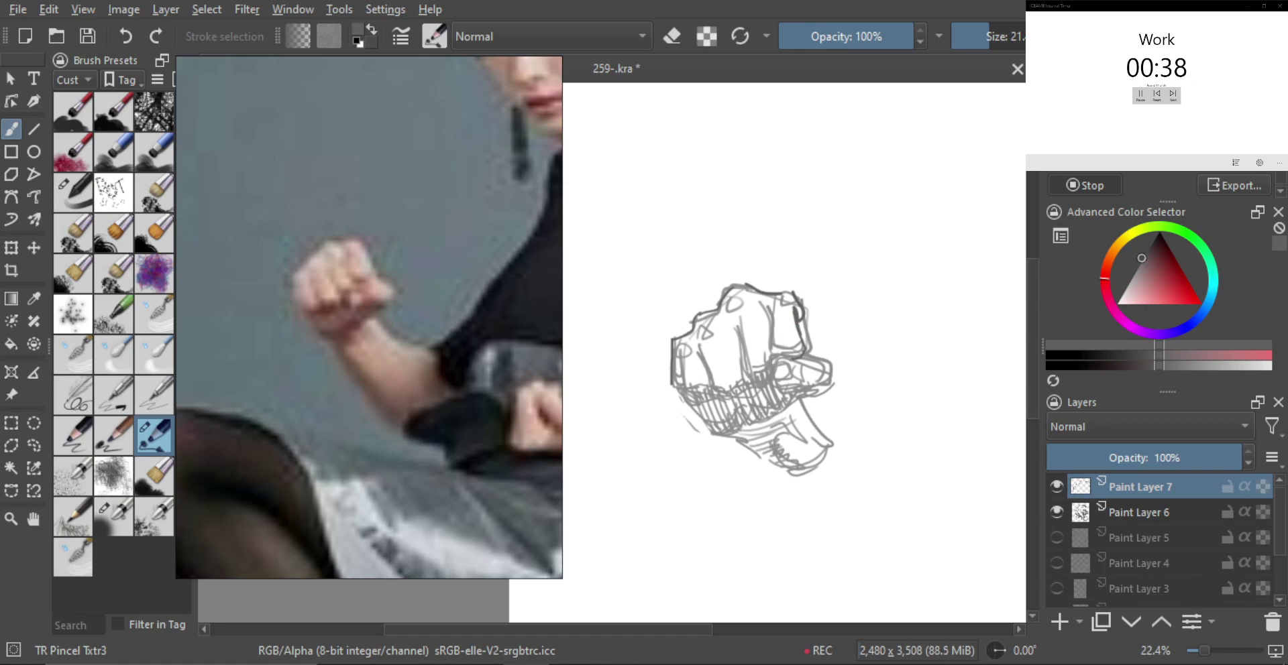
key("ctrl+z")
Step: Define each curled finger with darker side lines and outline the fingers' lower edges
mouse_move(759, 302)
left_mouse_down()
mouse_move(770, 343)
mouse_move(800, 343)
left_mouse_up()
mouse_move(733, 310)
left_mouse_down()
mouse_move(748, 316)
mouse_move(744, 376)
mouse_move(771, 389)
left_mouse_up()
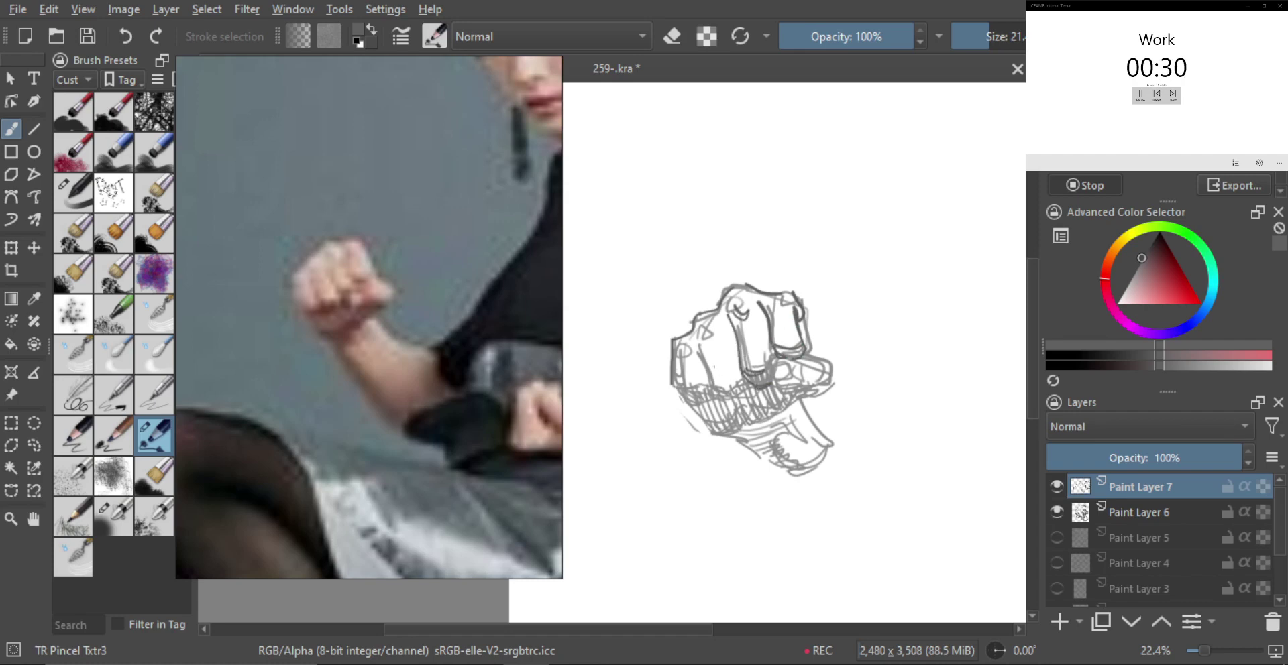
mouse_move(697, 350)
left_mouse_down()
mouse_move(712, 388)
mouse_move(750, 390)
left_mouse_up()
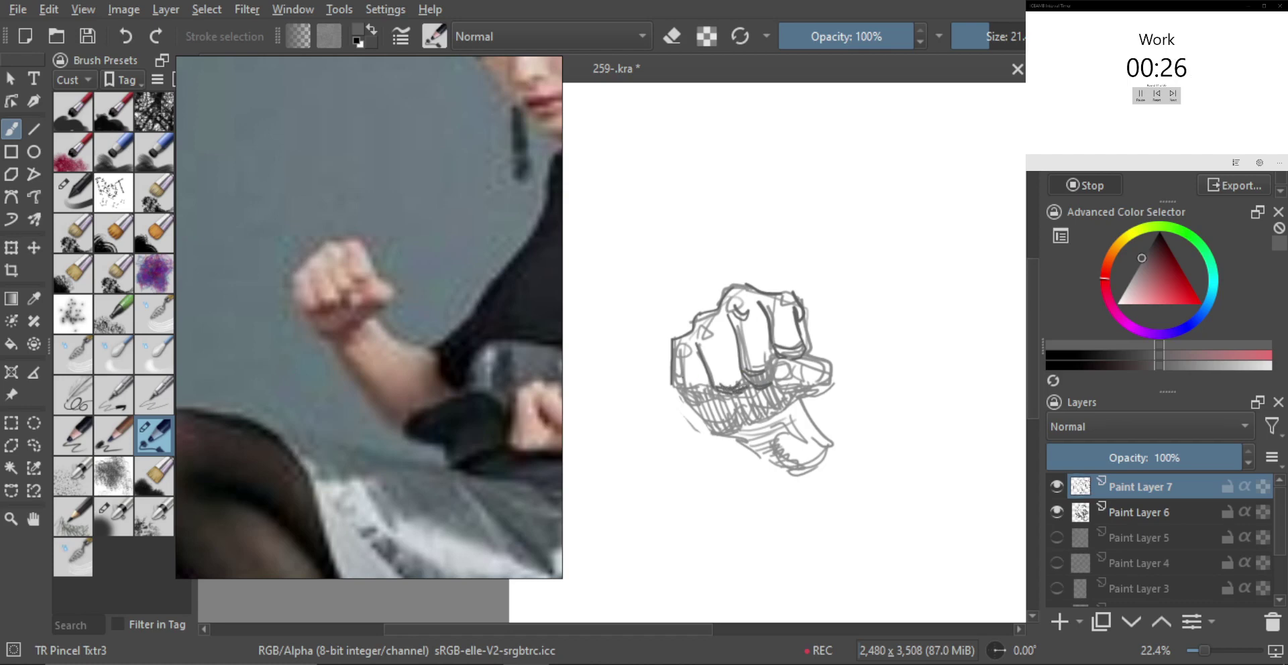
mouse_move(677, 367)
left_mouse_down()
mouse_move(691, 401)
mouse_move(713, 397)
left_mouse_up()
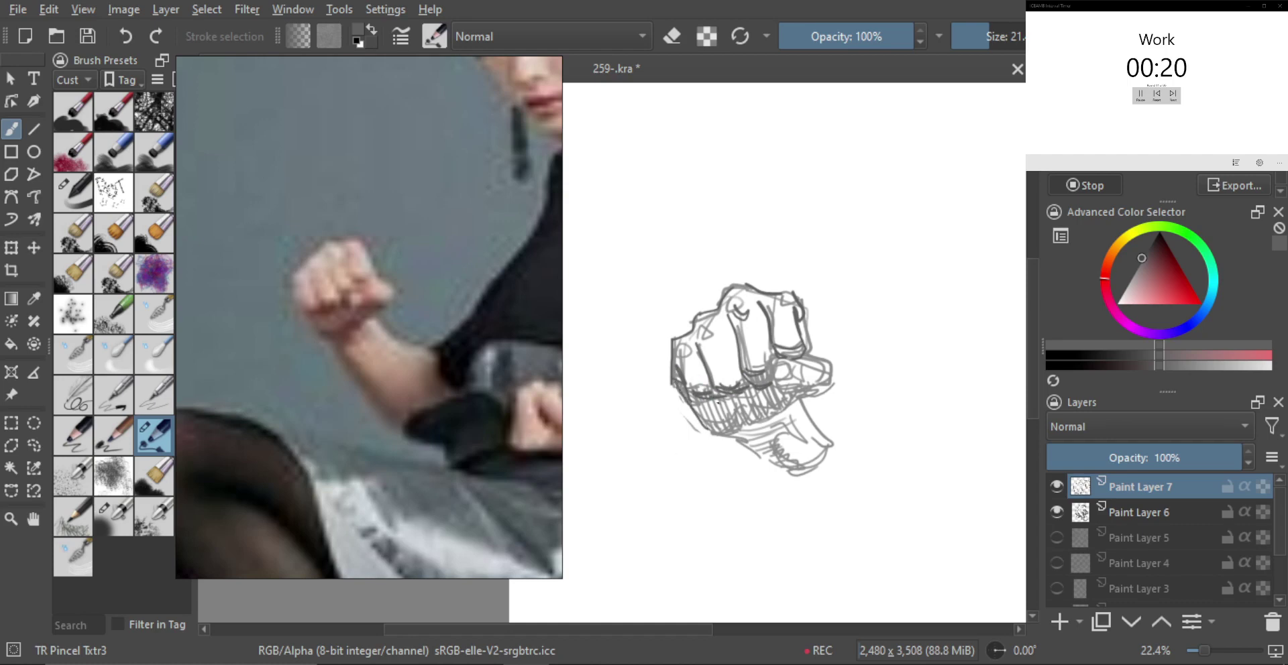
Step: Trace the lower palm and thumb with darker lines and continue the contours down the wrist
mouse_move(705, 417)
left_mouse_down()
mouse_move(758, 420)
mouse_move(821, 389)
mouse_move(829, 365)
mouse_move(830, 377)
left_mouse_up()
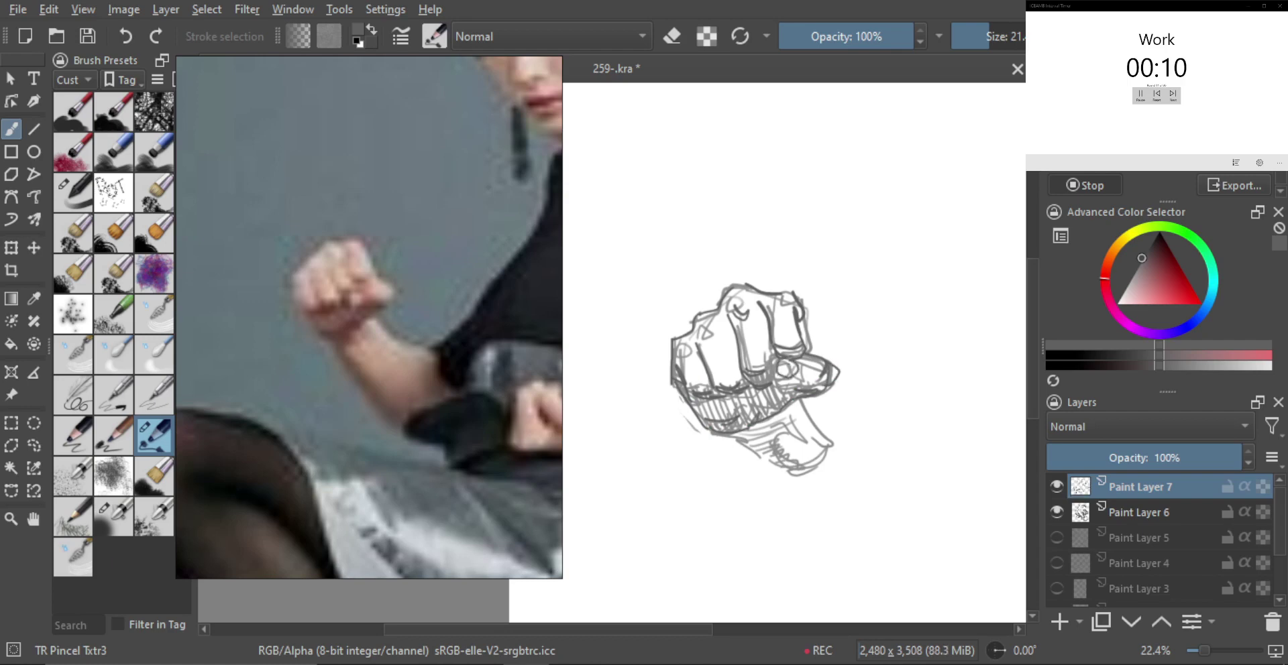
mouse_move(776, 377)
left_mouse_down()
mouse_move(813, 387)
mouse_move(838, 441)
left_mouse_up()
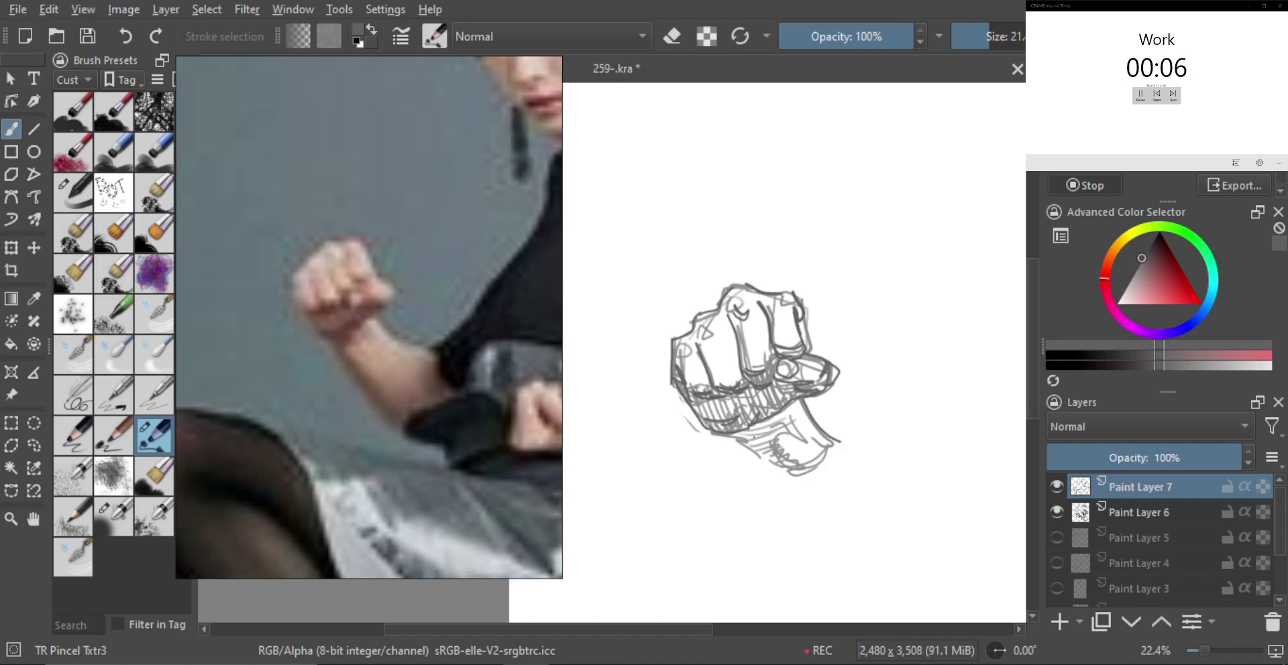
mouse_move(723, 436)
left_mouse_down()
mouse_move(774, 483)
mouse_move(839, 442)
left_mouse_up()
key("ctrl+z")
Step: Merge the refined line layer down into the rough fist layer
key("minus")
key("minus")
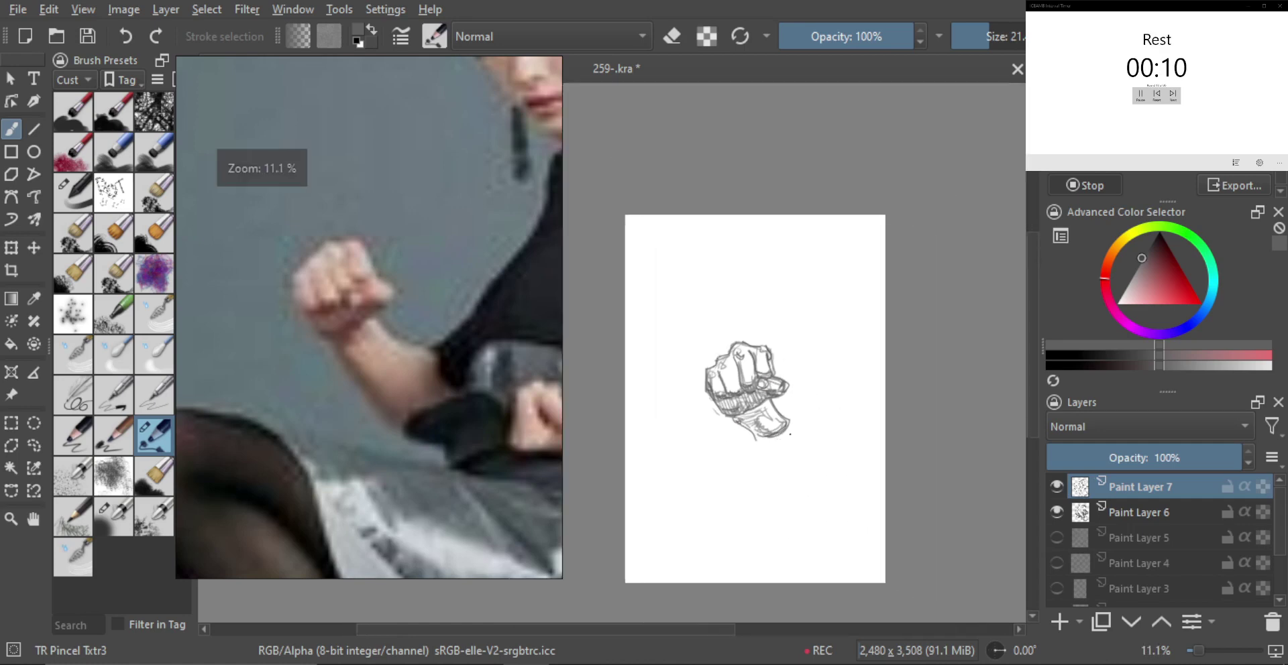
key("ctrl+e")
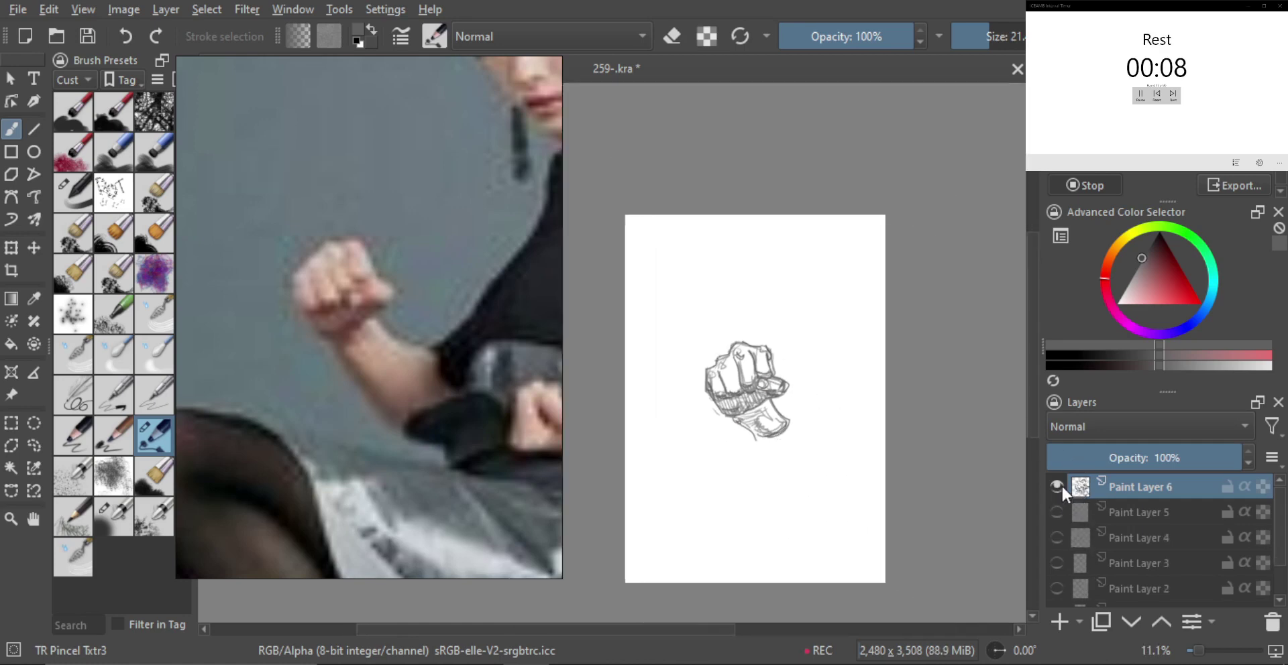
Step: Hide the finished fist layer, add a new paint layer, and frame the woman's other fist in the reference photo
left_click(1057, 485)
left_click(1059, 621)
scroll(452, 395, "down", 6)
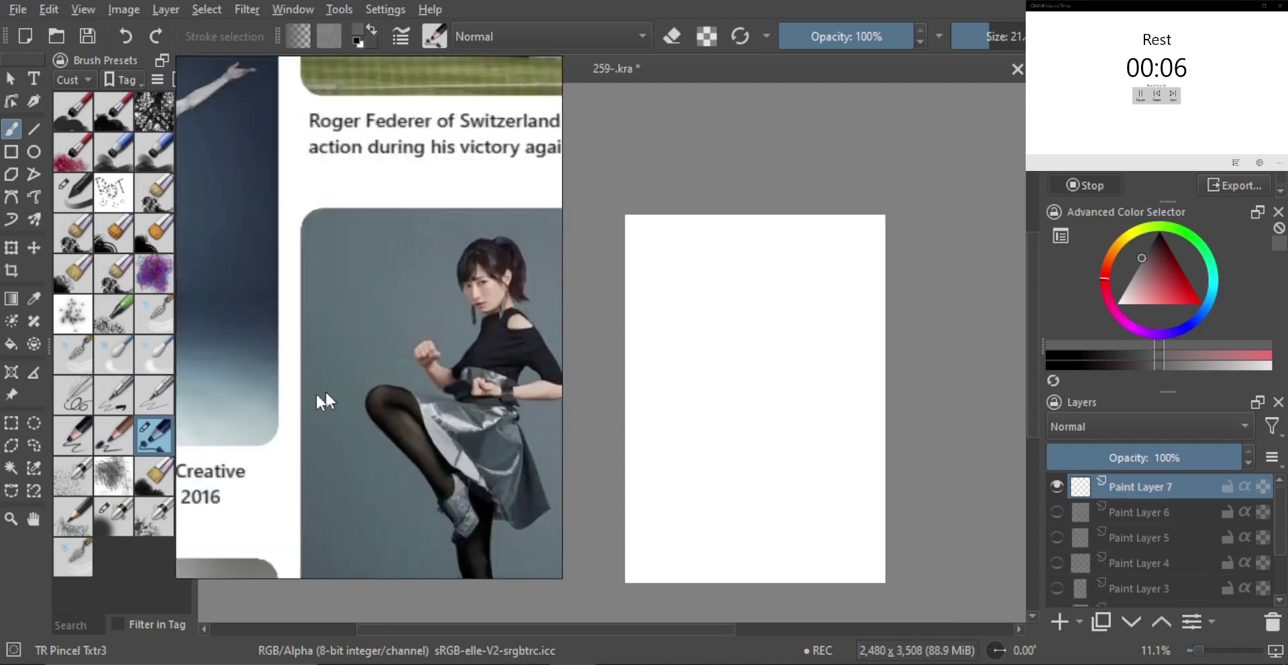
scroll(477, 392, "up", 6)
scroll(410, 339, "up", 5)
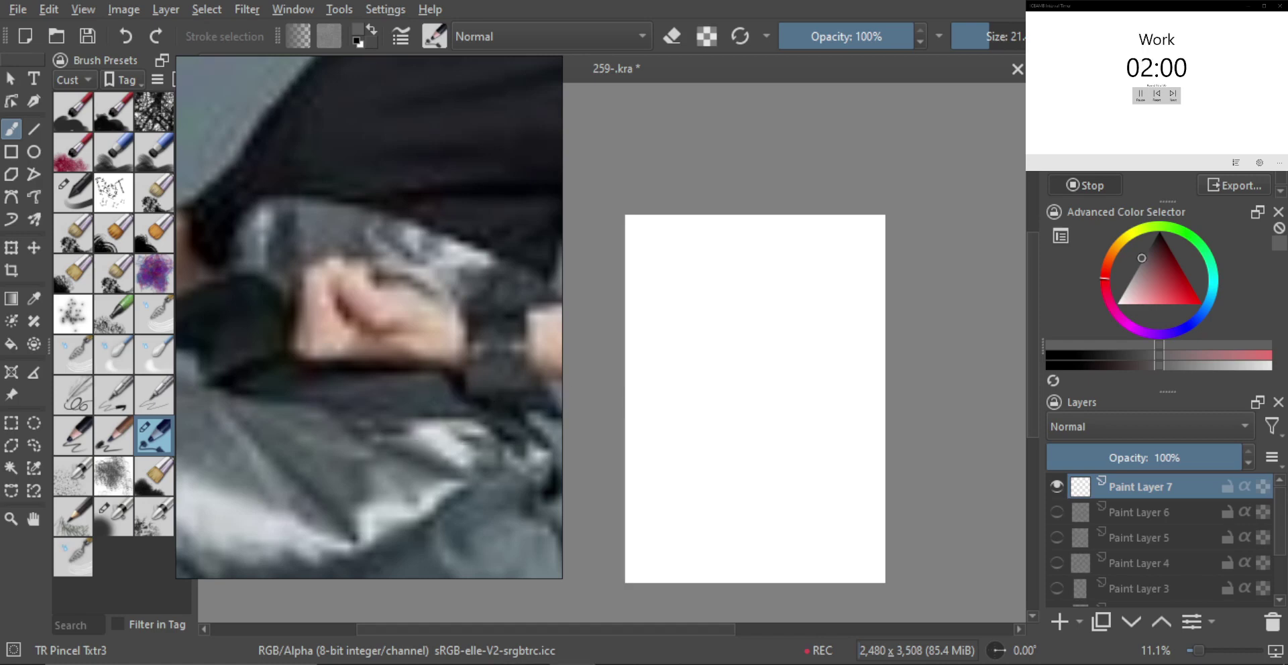
Step: Rough in the second fist with an L-shaped outer and lower edge, the thumb shapes and the heel of the palm
left_click_drag(758, 401, 798, 368)
key("ctrl+z")
scroll(764, 348, "up", 1)
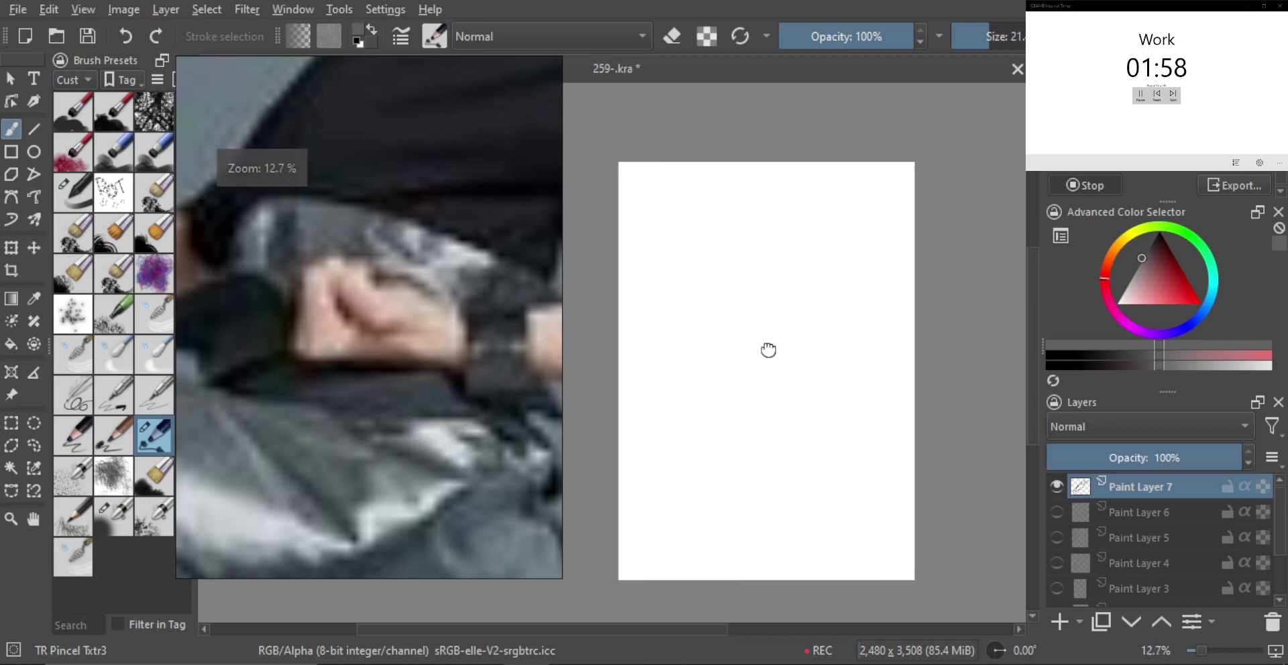
mouse_move(724, 295)
left_mouse_down()
mouse_move(786, 367)
mouse_move(820, 362)
mouse_move(809, 311)
mouse_move(739, 324)
mouse_move(770, 325)
left_mouse_up()
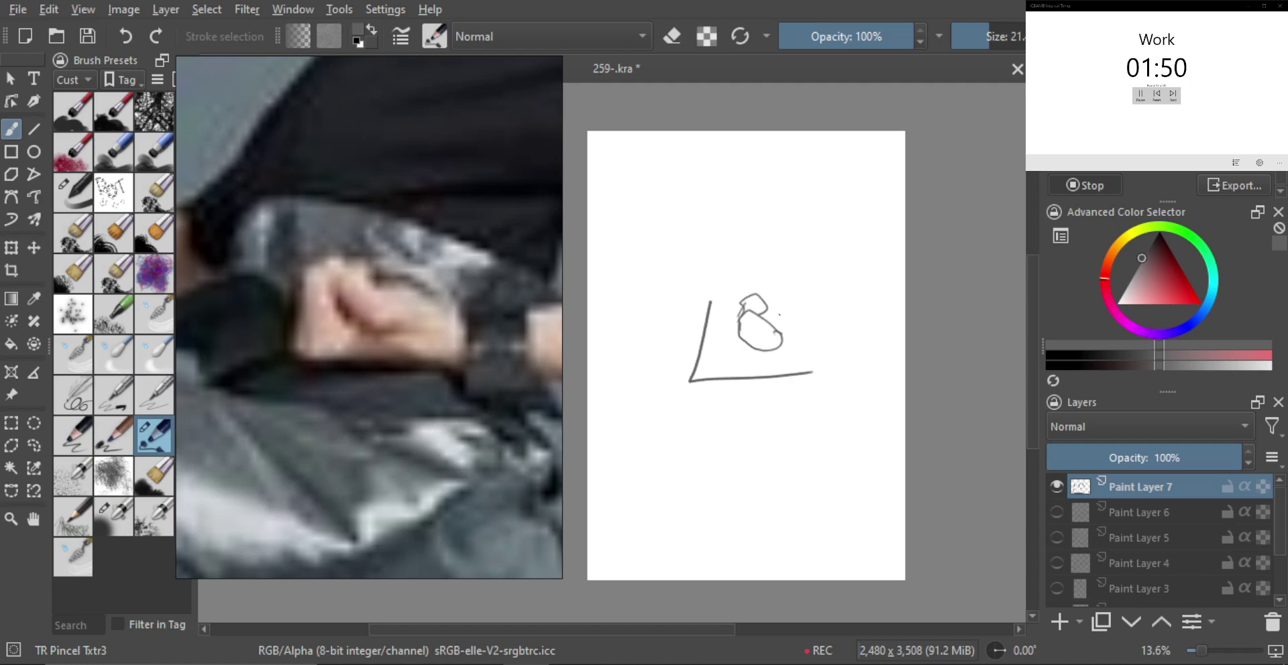
mouse_move(770, 324)
left_mouse_down()
mouse_move(803, 312)
mouse_move(795, 353)
left_mouse_up()
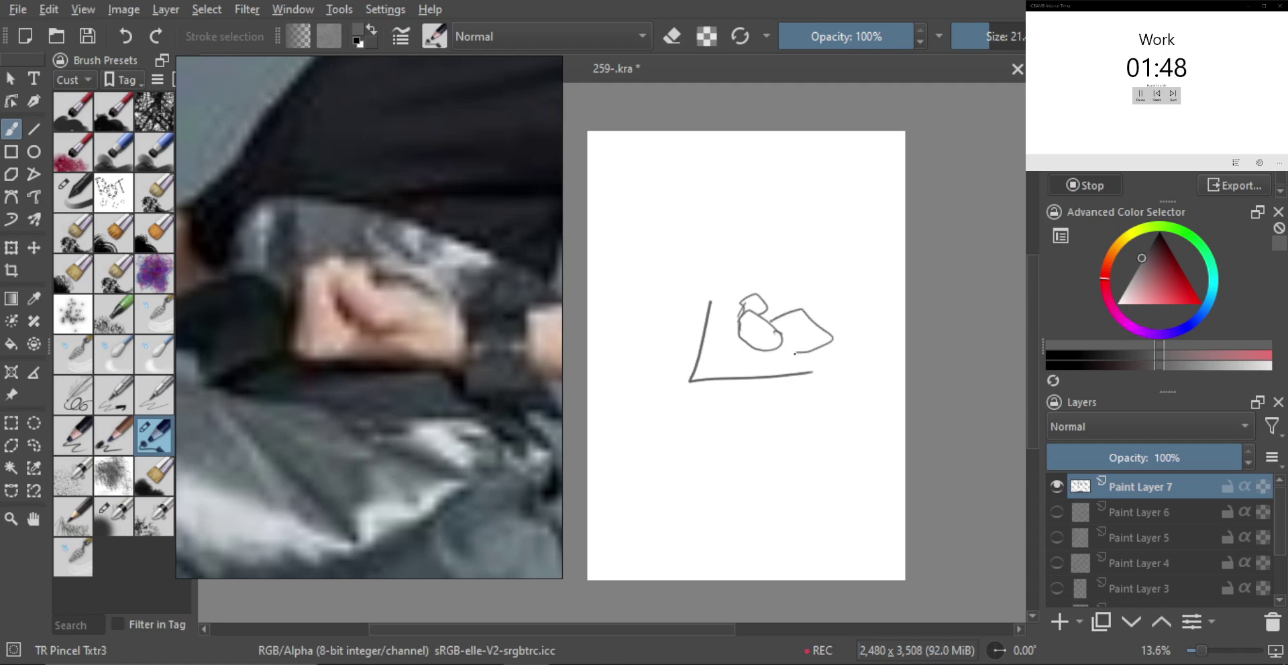
Step: Sketch the curled index finger with its fingertip fold, and close the fist's outline along the knuckles
left_click_drag(711, 374, 730, 371)
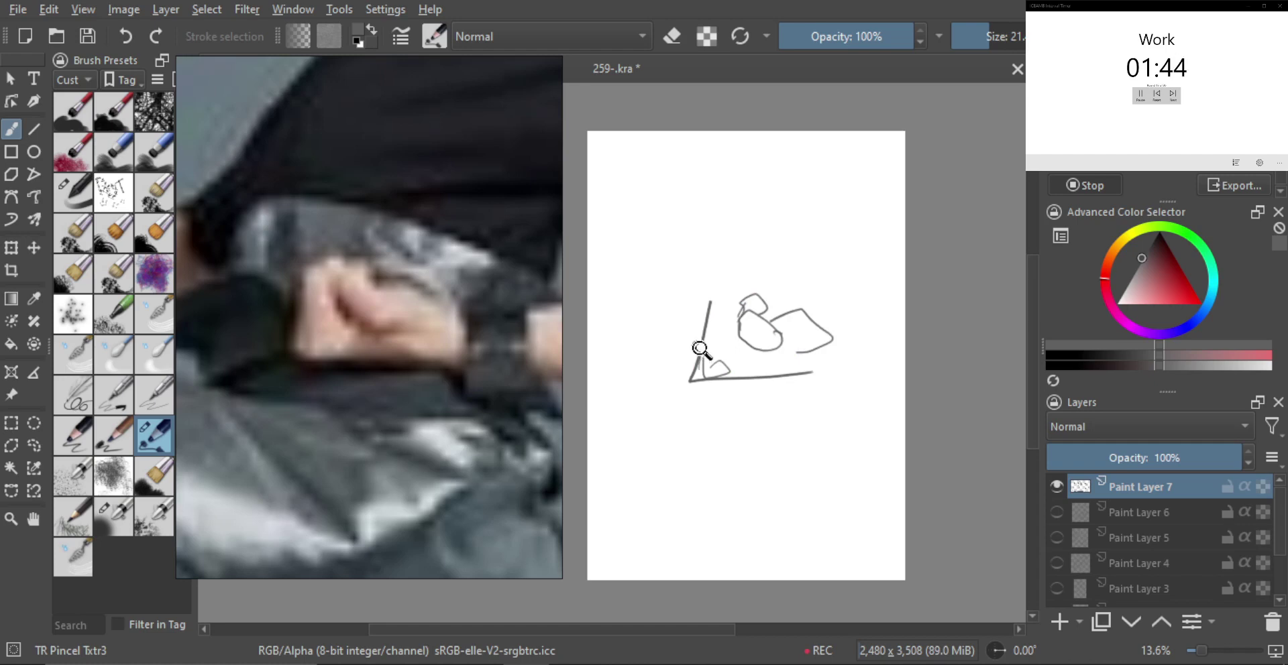
key("ctrl+z")
mouse_move(708, 367)
left_mouse_down()
mouse_move(711, 312)
mouse_move(729, 314)
mouse_move(747, 358)
left_mouse_up()
mouse_move(708, 308)
left_mouse_down()
mouse_move(712, 295)
mouse_move(754, 295)
left_mouse_up()
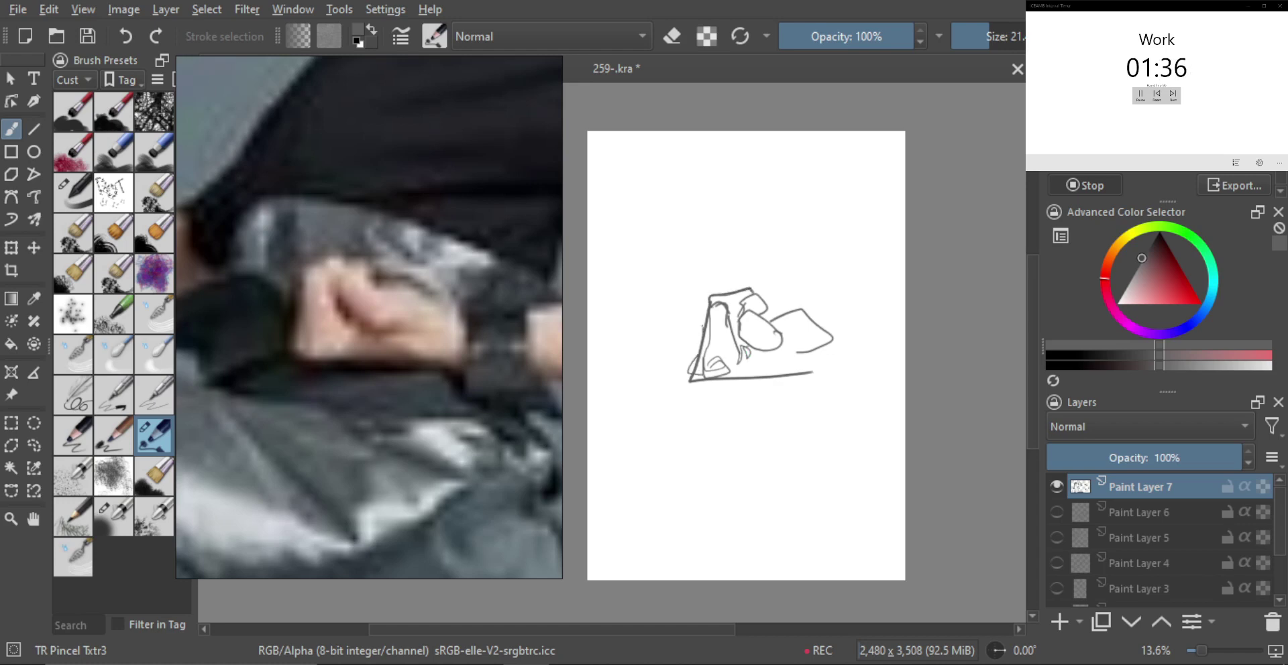
left_click_drag(704, 330, 707, 297)
Step: Extend the palm's lower edge to the wrist and add a boxy wristband with small triangular wrist shapes
mouse_move(773, 321)
left_mouse_down()
mouse_move(827, 334)
mouse_move(825, 365)
mouse_move(816, 355)
mouse_move(802, 385)
mouse_move(712, 380)
mouse_move(795, 388)
left_mouse_up()
key("ctrl+z")
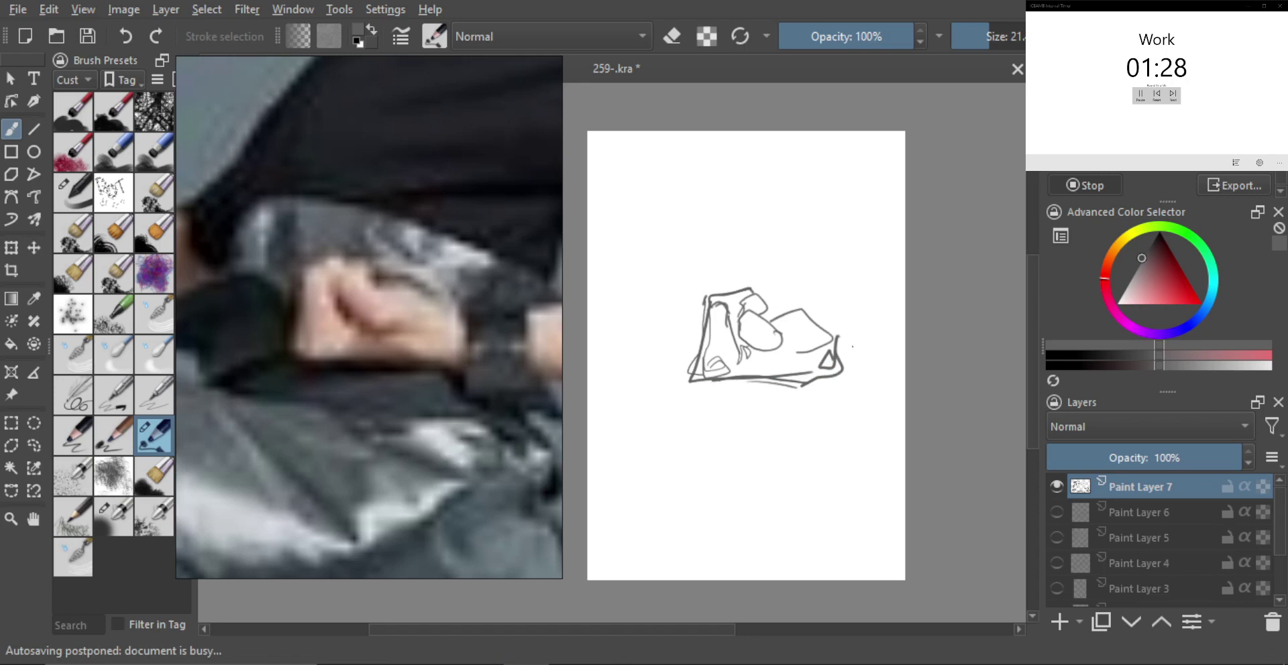
mouse_move(839, 332)
left_mouse_down()
mouse_move(837, 399)
mouse_move(871, 394)
mouse_move(839, 330)
mouse_move(882, 321)
mouse_move(886, 388)
left_mouse_up()
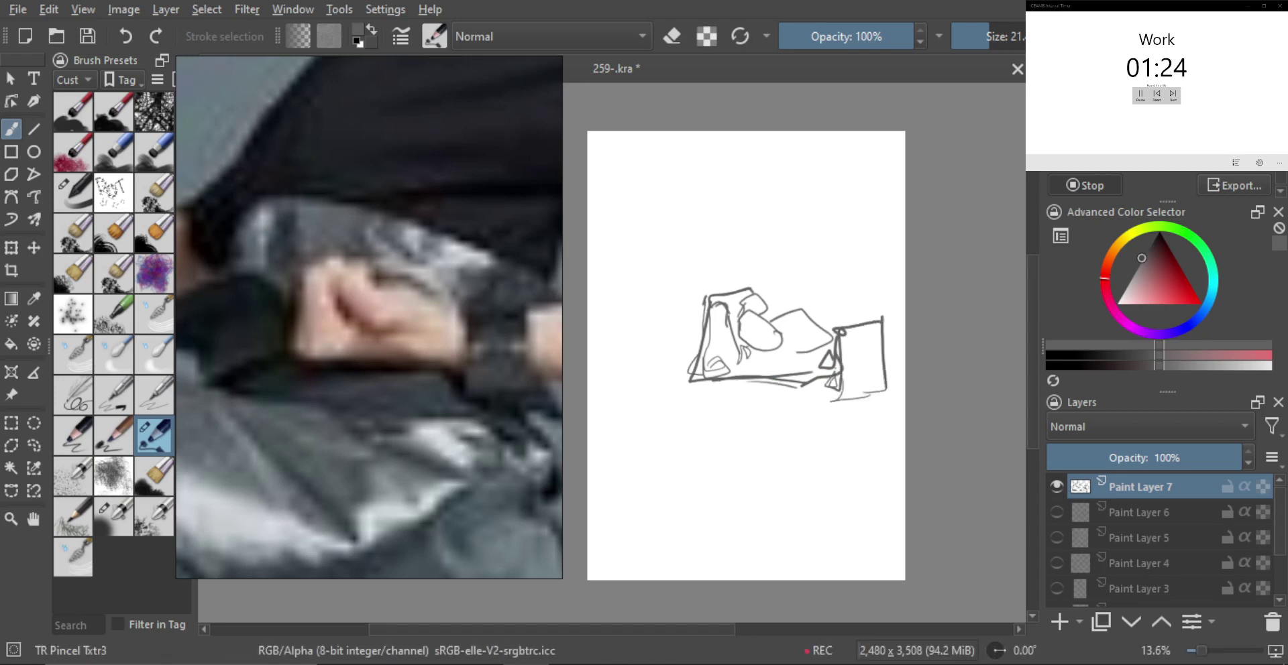
Step: Shift the rough fist sketch sideways so it sits horizontally centred on the page, and return to the brush
scroll(769, 331, "down", 2)
left_click_drag(776, 342, 765, 341)
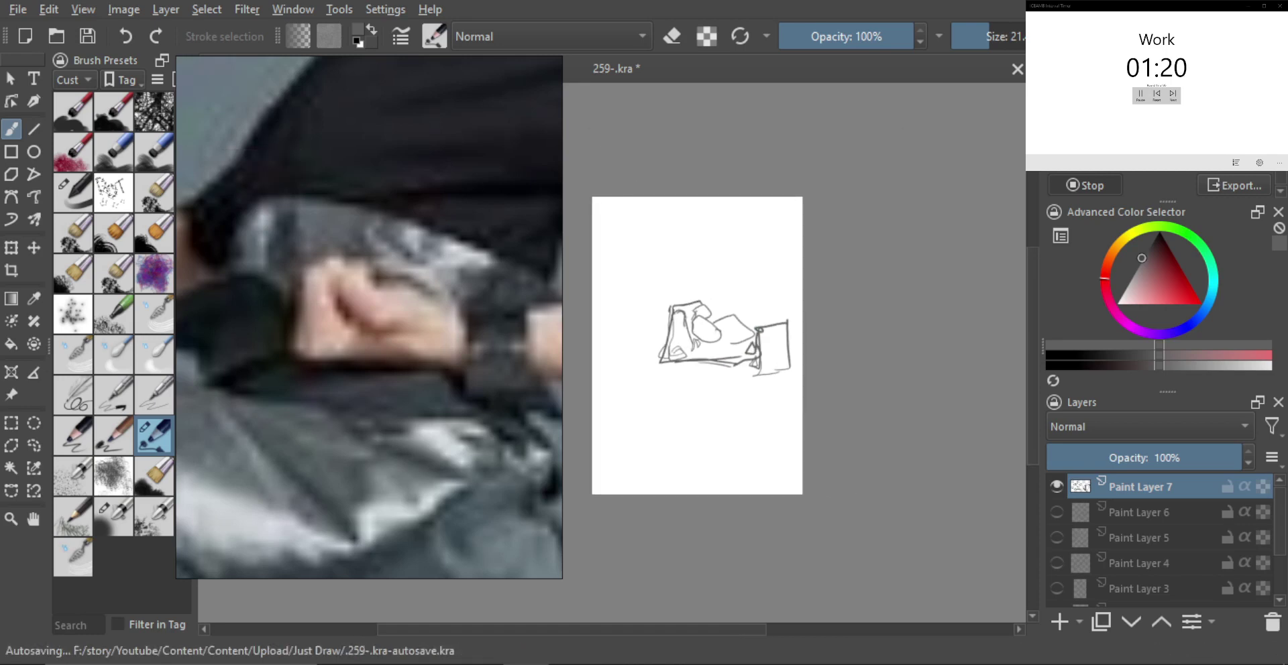
key("t")
mouse_move(751, 346)
left_mouse_down()
mouse_move(719, 346)
mouse_move(699, 322)
mouse_move(744, 306)
left_mouse_up()
key("b")
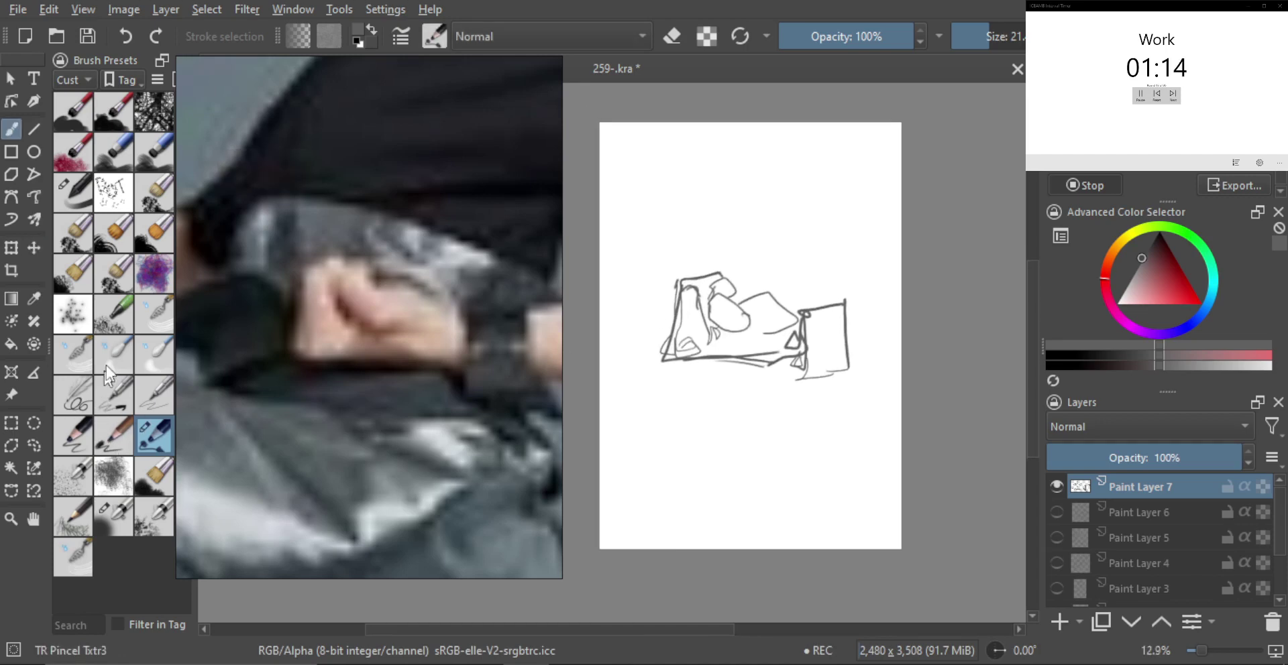
Step: Shade beside the index finger and beneath the thumb with the TR Brush Skin preset at a reduced size
left_click(72, 193)
left_click_drag(689, 333, 683, 334)
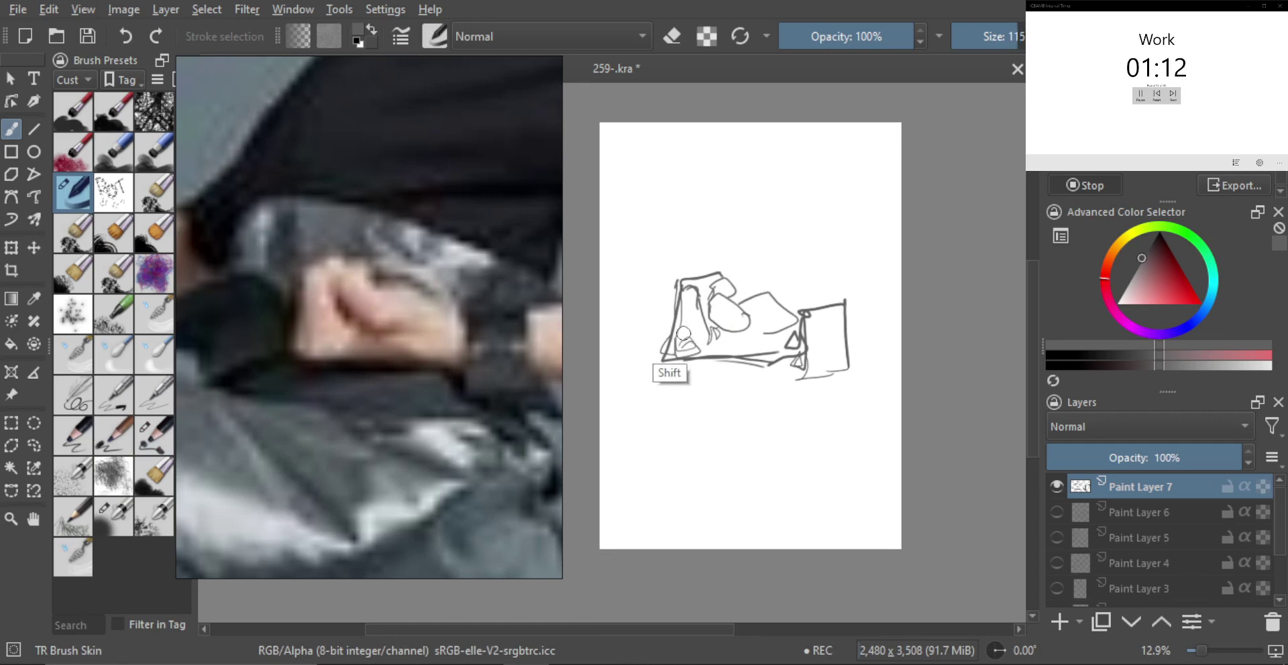
left_click_drag(685, 290, 677, 350)
key("ctrl+z")
key("bracketleft")
key("bracketleft")
key("bracketleft")
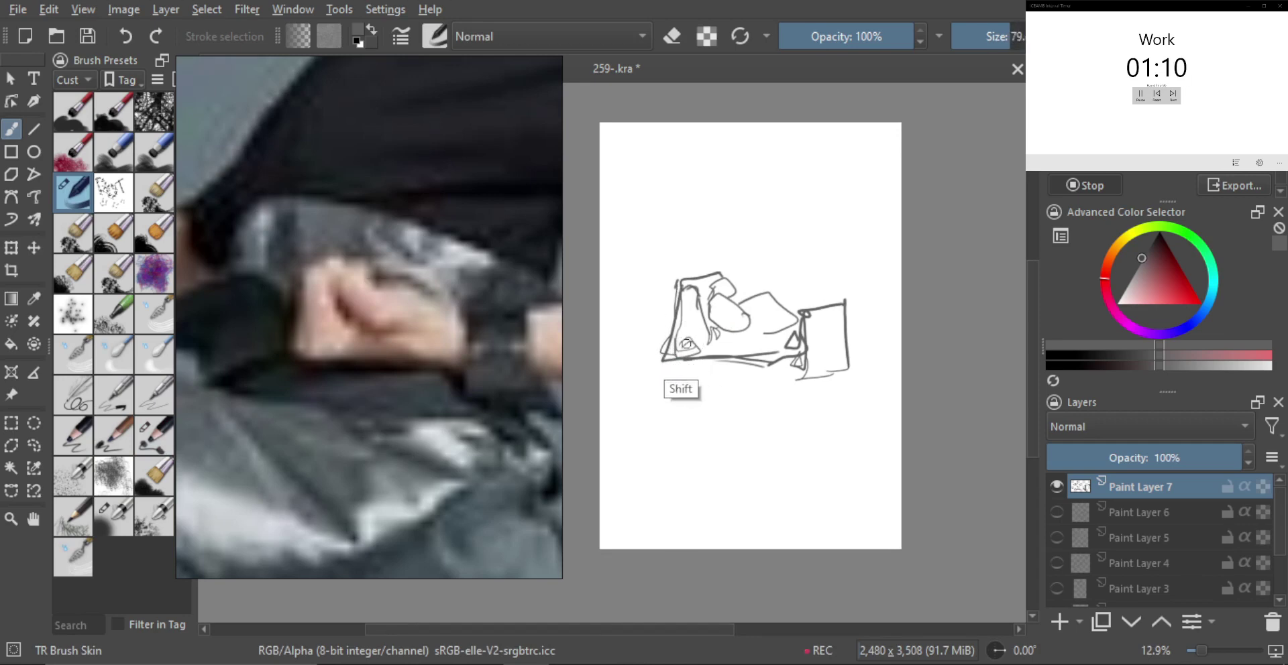
mouse_move(684, 292)
left_mouse_down()
mouse_move(681, 357)
mouse_move(790, 358)
left_mouse_up()
mouse_move(713, 316)
left_mouse_down()
mouse_move(770, 334)
mouse_move(731, 326)
mouse_move(733, 311)
mouse_move(709, 303)
mouse_move(706, 326)
mouse_move(683, 298)
mouse_move(662, 353)
mouse_move(672, 357)
mouse_move(664, 315)
left_mouse_up()
Step: Shade the underside of the palm and fill the wristband with grey, enlarging the TR Brush Skin brush
key("bracketright")
key("bracketleft")
key("bracketleft")
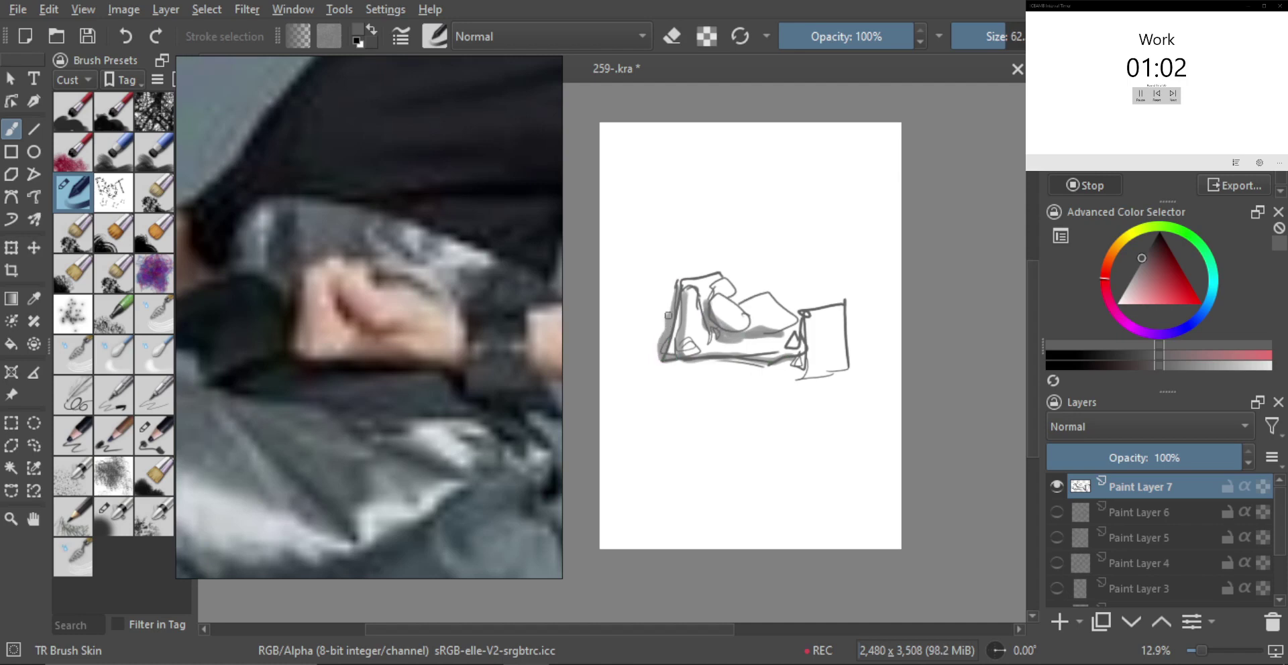
key("bracketright")
key("bracketright")
key("bracketright")
mouse_move(791, 317)
left_mouse_down()
mouse_move(790, 342)
mouse_move(772, 355)
mouse_move(721, 347)
mouse_move(772, 359)
left_mouse_up()
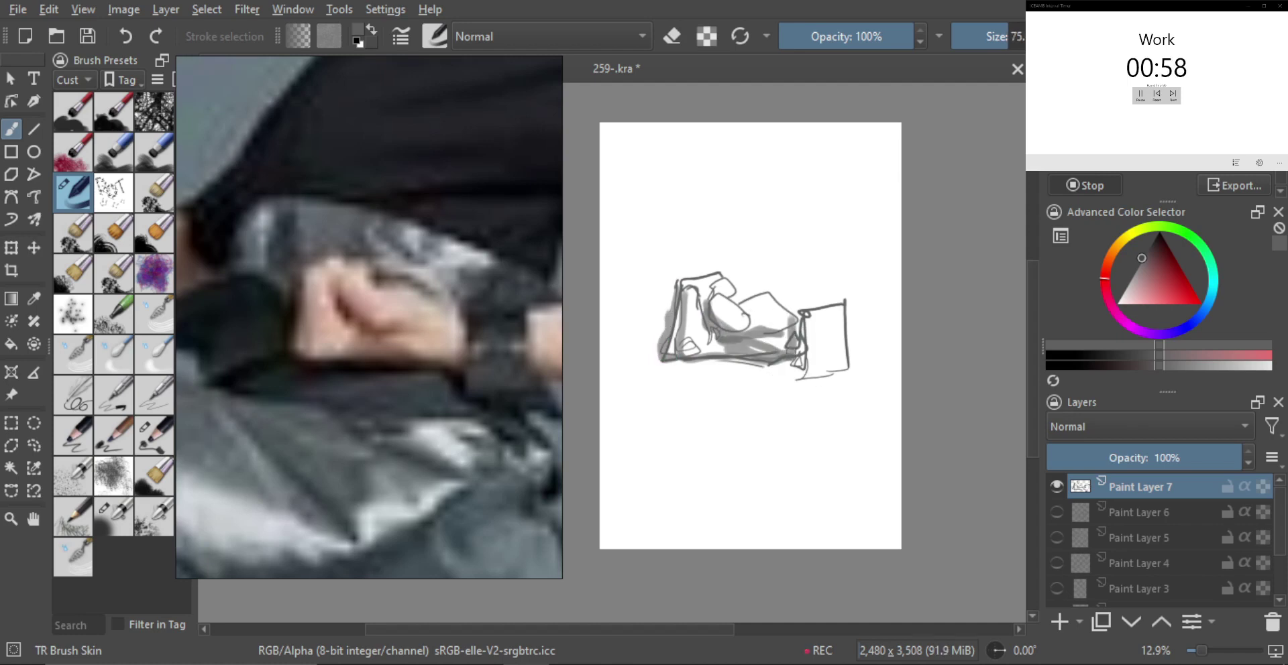
key("bracketright")
mouse_move(804, 311)
left_mouse_down()
mouse_move(809, 330)
mouse_move(832, 315)
mouse_move(831, 344)
mouse_move(805, 369)
mouse_move(845, 360)
mouse_move(819, 342)
mouse_move(866, 344)
left_mouse_up()
Step: Lower the rough sketch layer's opacity to 85% and add a new paint layer for TR Pincel Txtr3 line work
mouse_move(1218, 457)
left_mouse_down()
mouse_move(1191, 454)
mouse_move(1243, 455)
left_mouse_up()
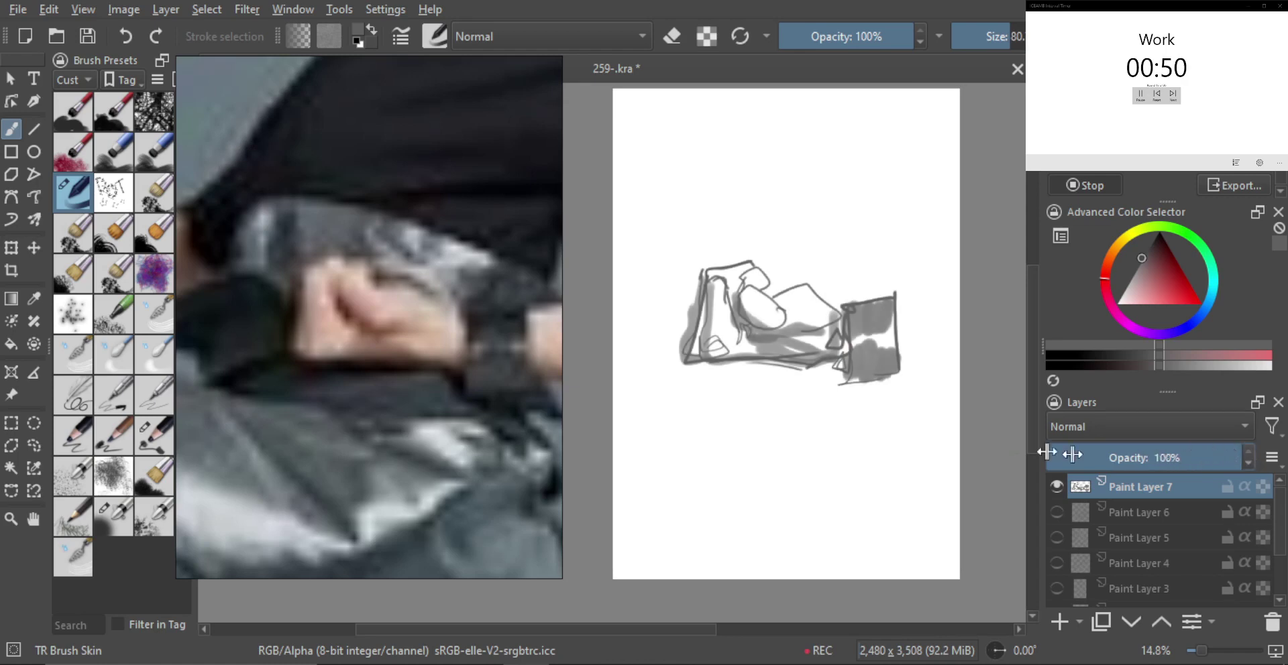
left_click(155, 435)
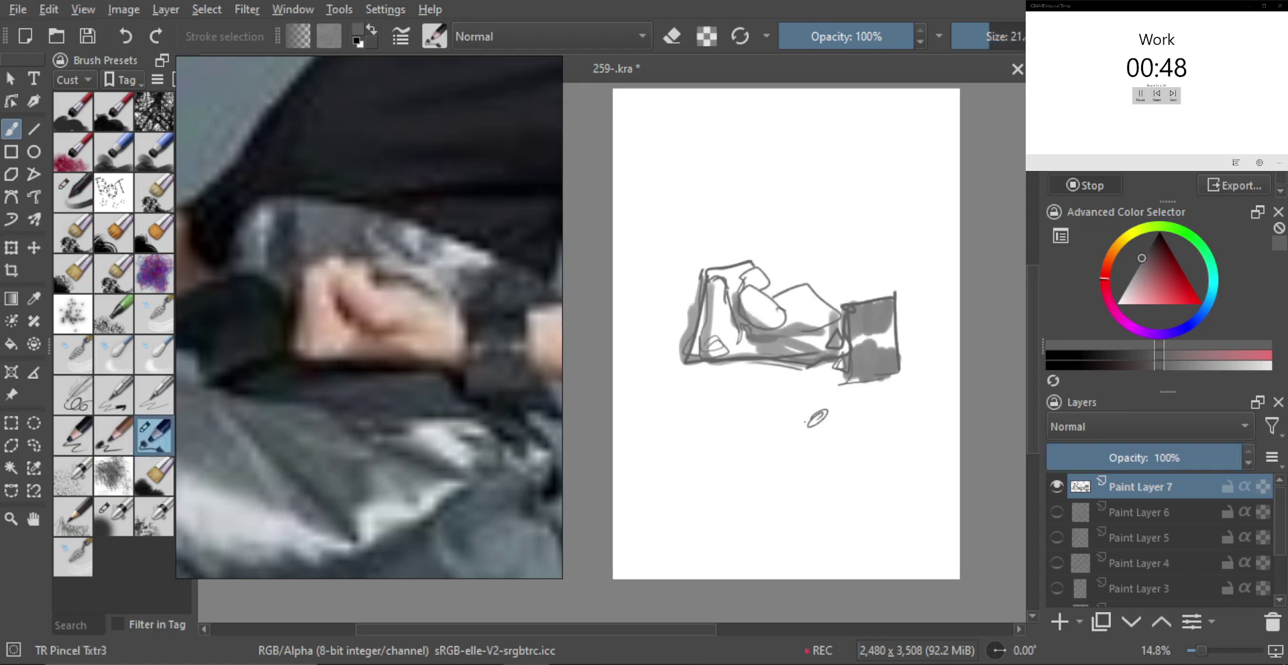
left_click_drag(1225, 460, 1185, 470)
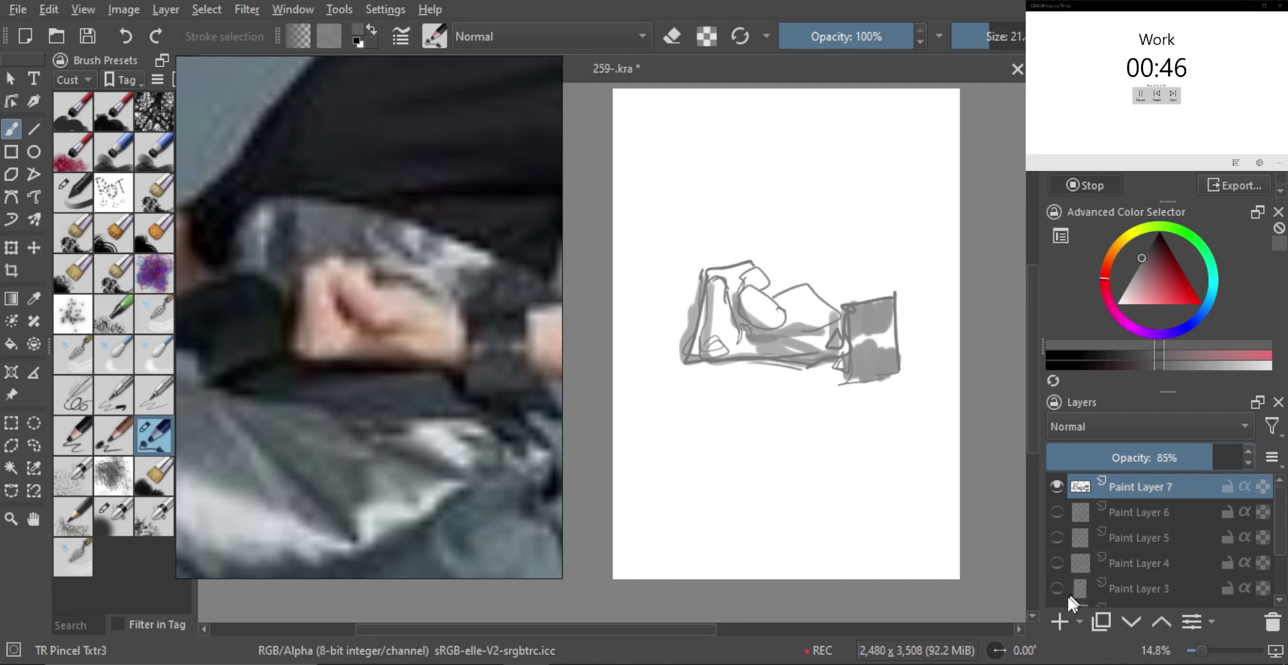
left_click(1060, 622)
left_click_drag(749, 366, 757, 343)
scroll(757, 343, "up", 1)
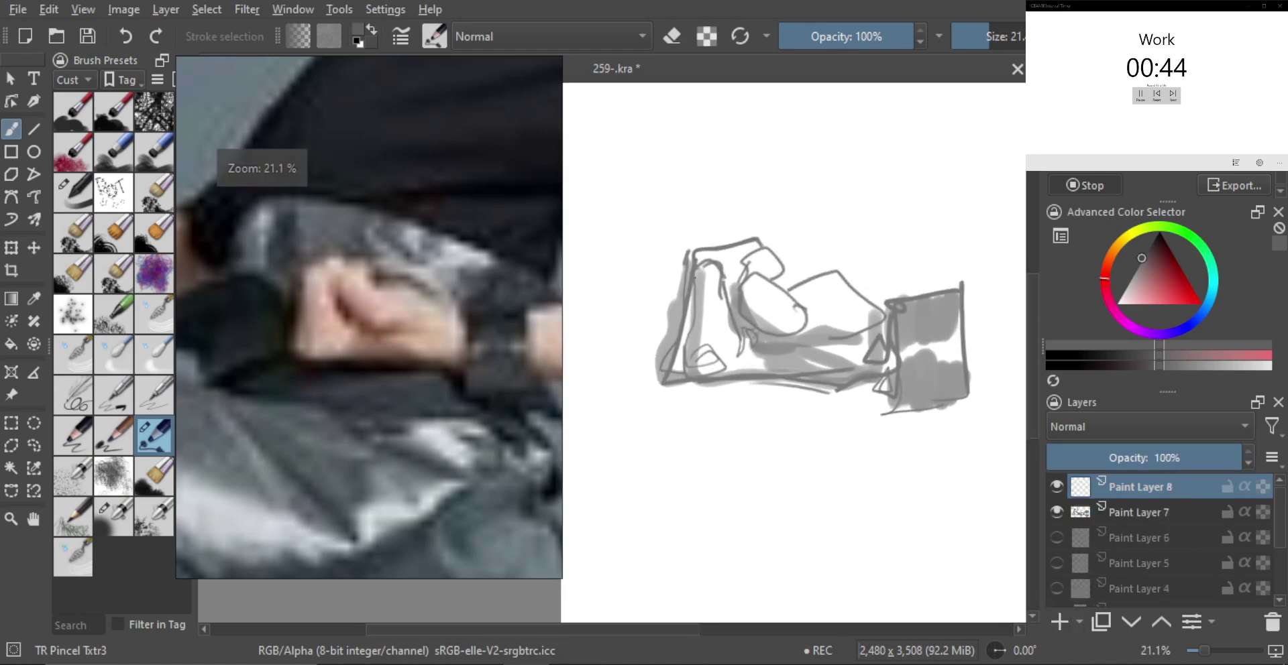
Step: Trace the index finger's side edges and upper knuckle contour with darker lines using a slightly larger brush
key("bracketright")
left_click_drag(690, 258, 687, 374)
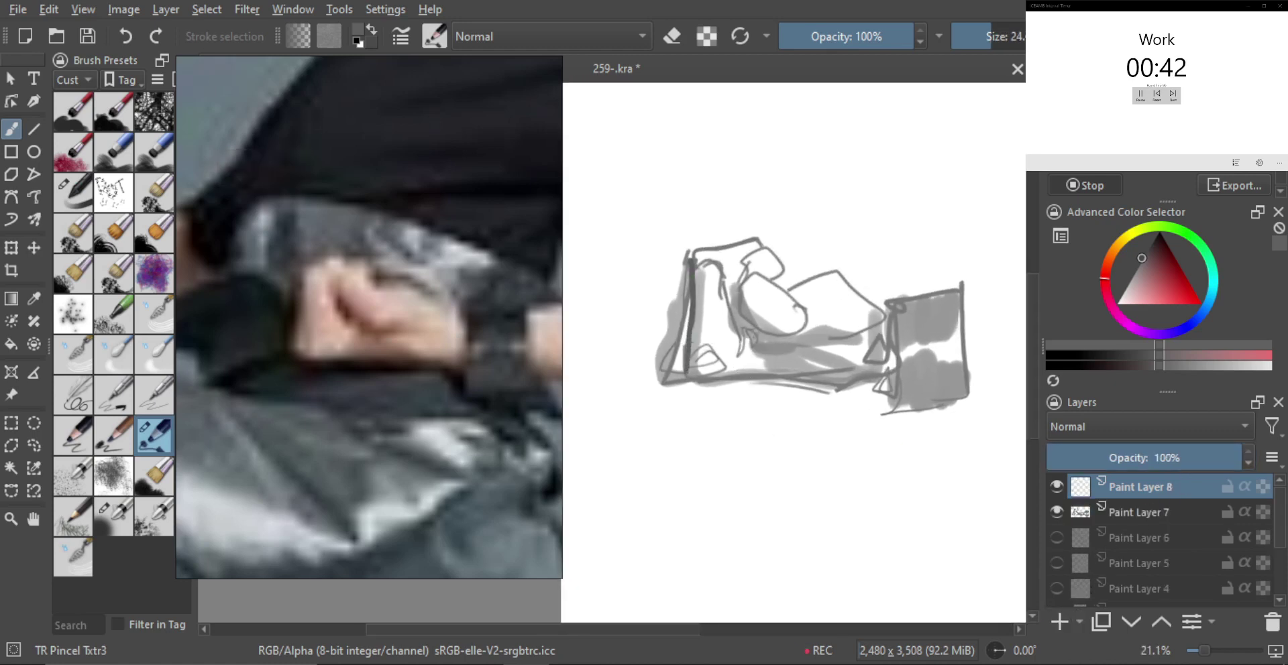
mouse_move(689, 256)
left_mouse_down()
mouse_move(718, 269)
mouse_move(766, 247)
mouse_move(765, 275)
left_mouse_up()
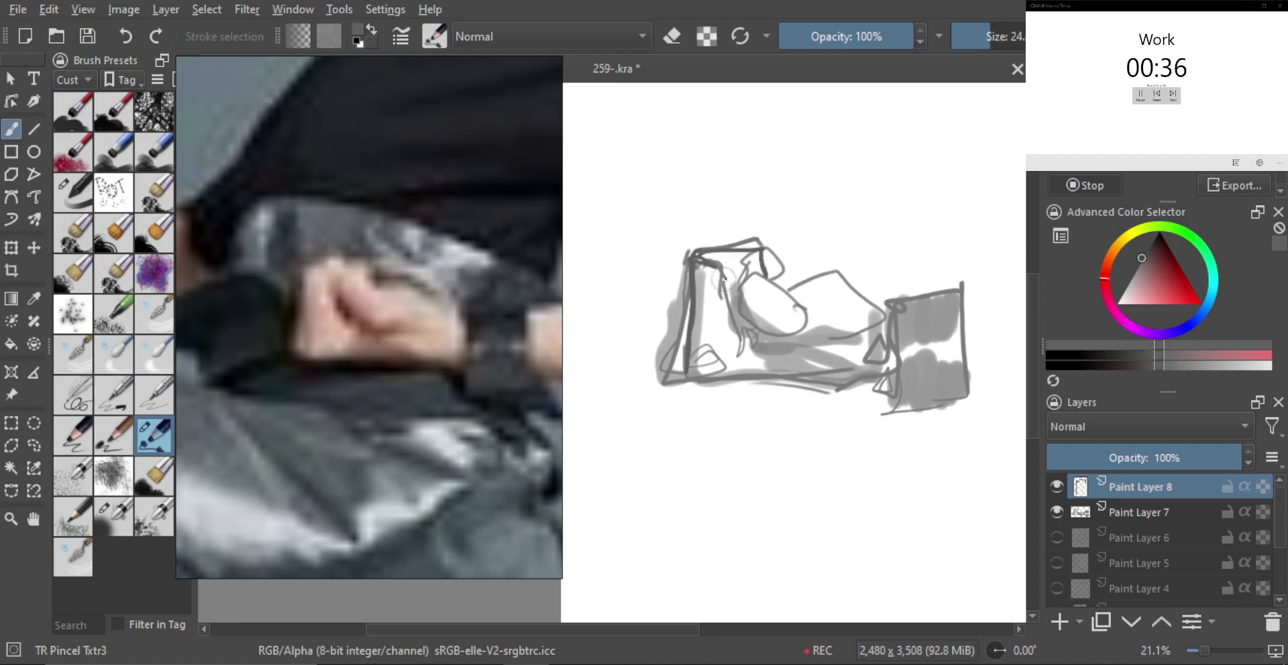
mouse_move(738, 278)
left_mouse_down()
mouse_move(720, 292)
mouse_move(727, 340)
left_mouse_up()
left_click_drag(729, 320, 738, 349)
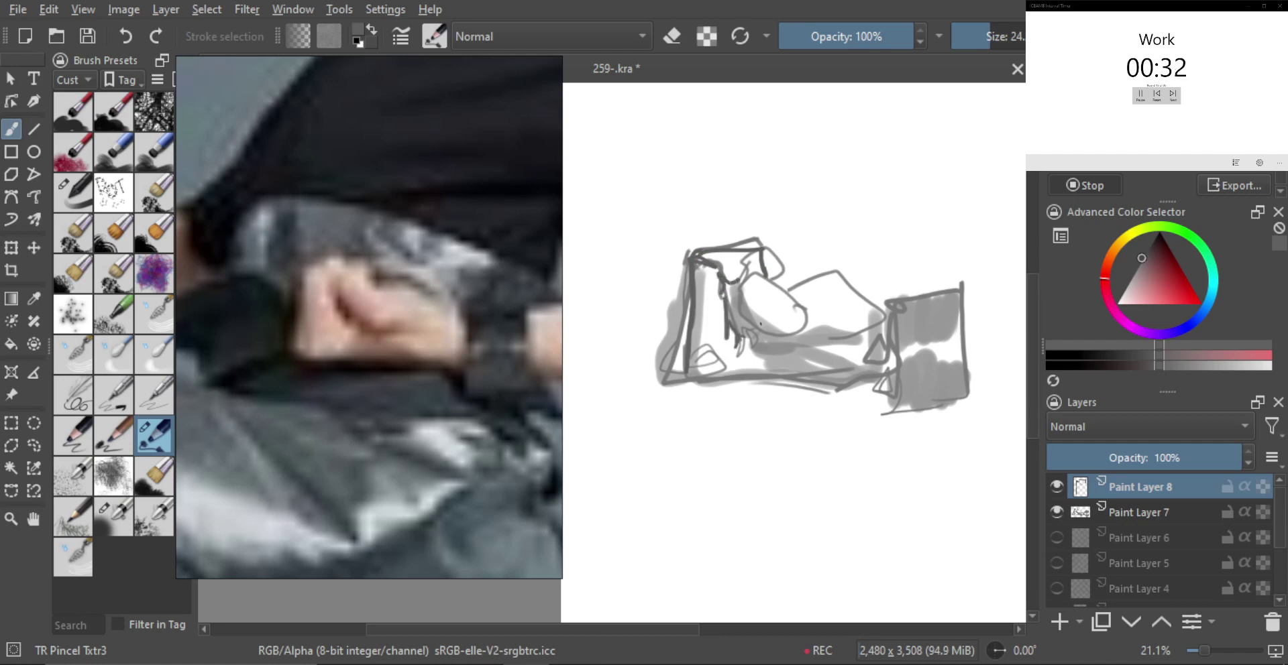
Step: Define the thumb and thumbnail with darker lines and trace the heel of the palm to the wristband
mouse_move(737, 306)
left_mouse_down()
mouse_move(768, 338)
mouse_move(798, 334)
left_mouse_up()
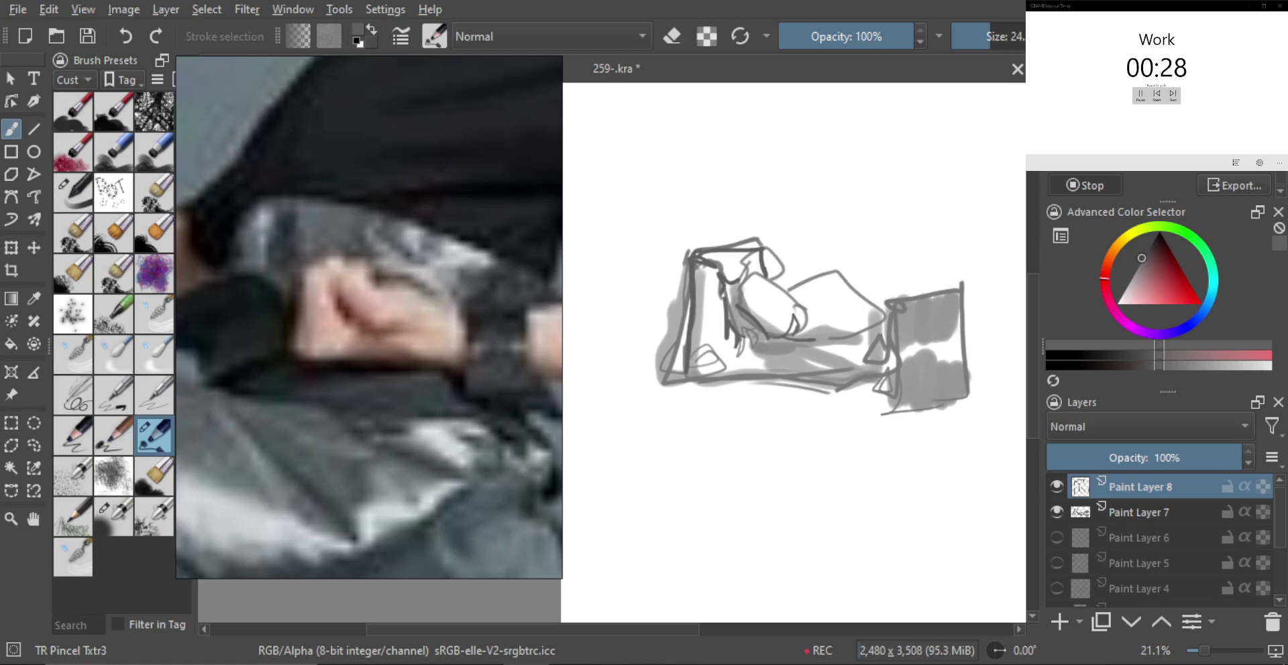
mouse_move(736, 303)
left_mouse_down()
mouse_move(761, 268)
mouse_move(788, 294)
left_mouse_up()
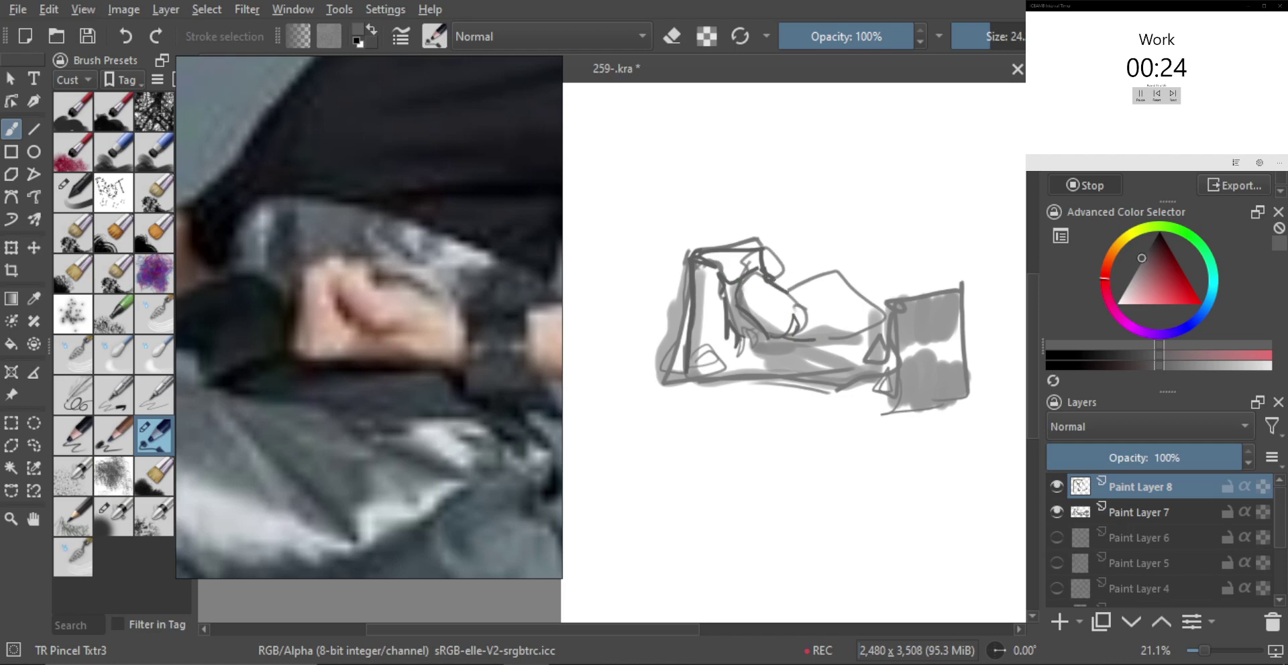
left_click(776, 275)
mouse_move(791, 293)
left_mouse_down()
mouse_move(838, 274)
mouse_move(889, 330)
left_mouse_up()
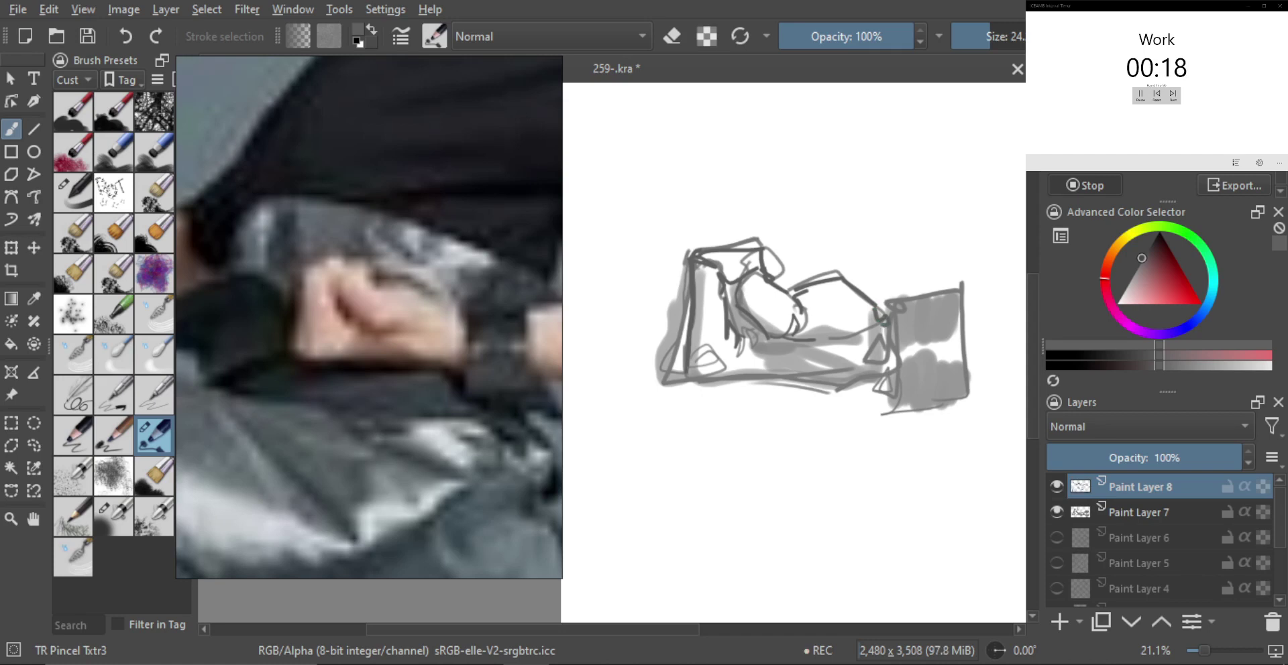
Step: Trace the fist's lower edge to the wrist and reinforce the outer finger and knuckle contours with darker lines
mouse_move(684, 385)
left_mouse_down()
mouse_move(792, 372)
mouse_move(759, 379)
mouse_move(869, 389)
left_mouse_up()
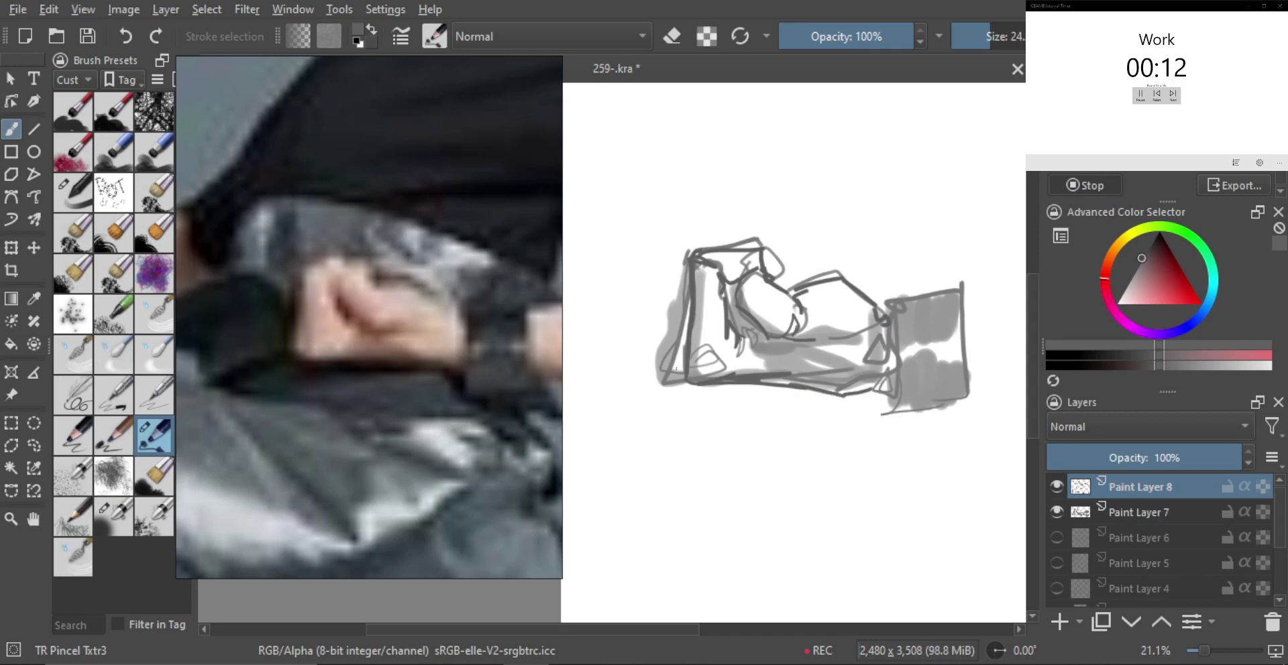
key("e")
key("e")
mouse_move(669, 356)
left_mouse_down()
mouse_move(681, 305)
mouse_move(752, 236)
mouse_move(709, 244)
mouse_move(756, 239)
left_mouse_up()
key("ctrl+z")
Step: Merge the line layer down into the rough sketch and erase the grey shading outside the fist's outer edge
key("ctrl+e")
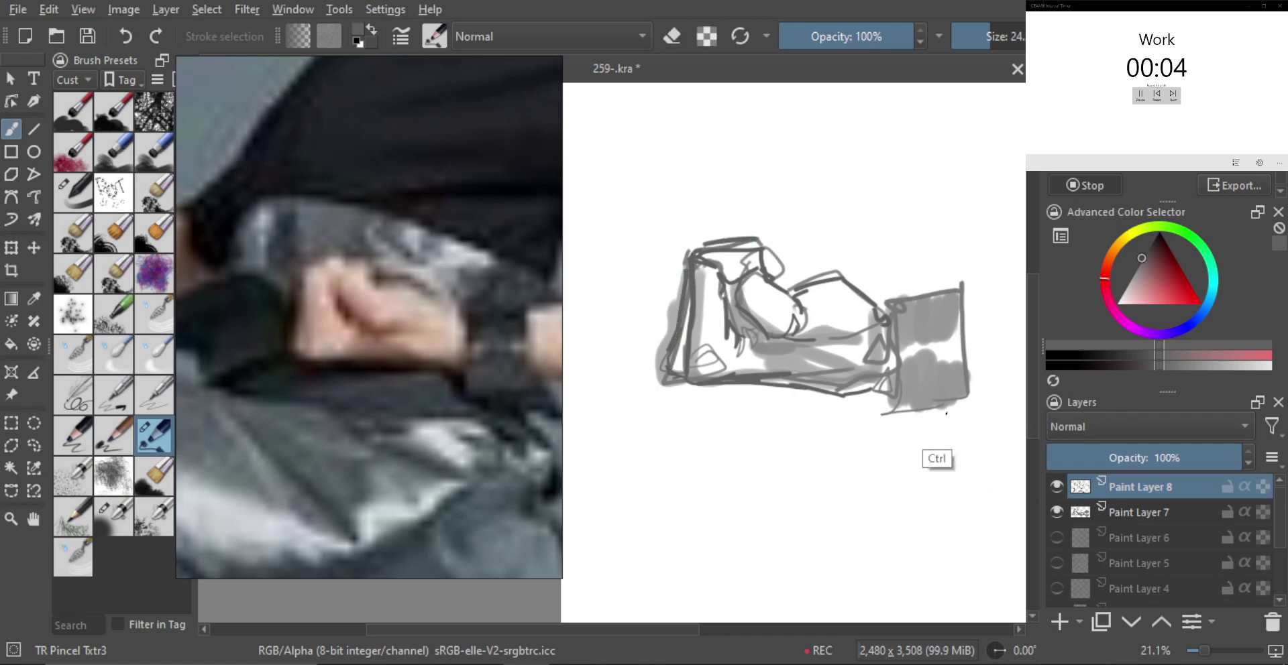
key("e")
left_click_drag(672, 301, 661, 349)
left_click_drag(674, 301, 664, 349)
left_click_drag(679, 277, 658, 381)
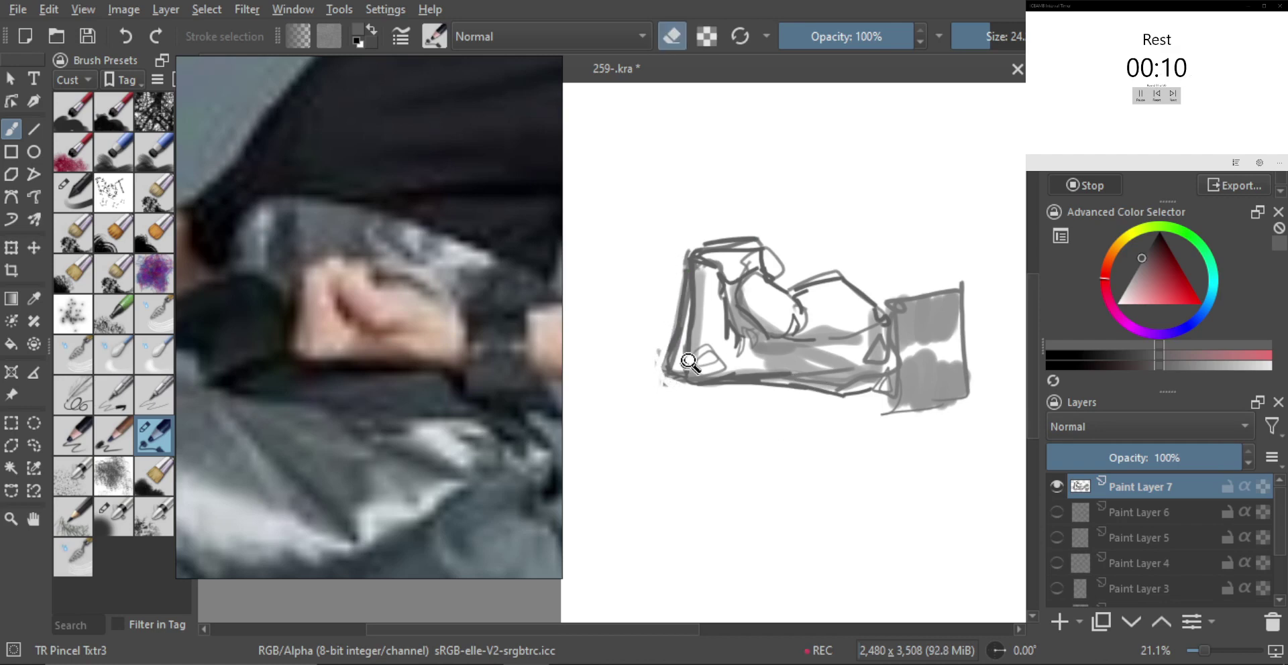
Step: Hide the finished wristband fist layer and add a new paint layer for the next sketch
scroll(738, 376, "down", 5)
scroll(756, 370, "up", 1)
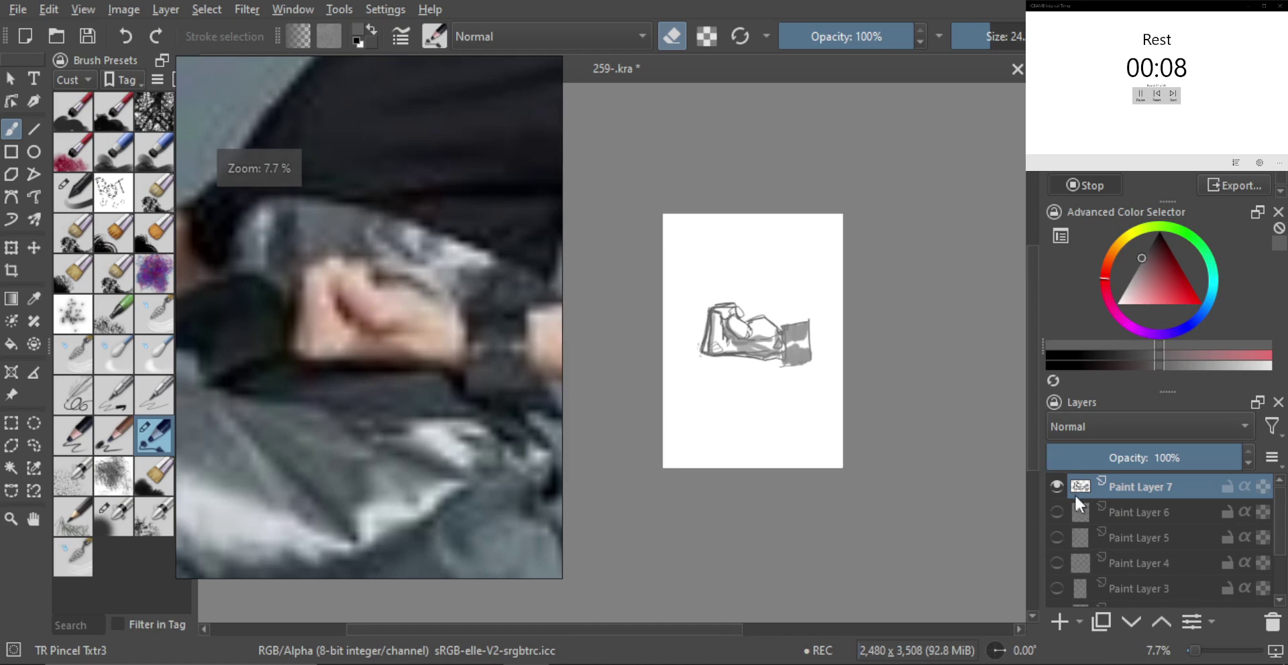
left_click(1056, 486)
left_click(1058, 622)
Step: Find the crouching man in the brown T-shirt among the reference photos and frame his raised open hand
left_click(491, 387)
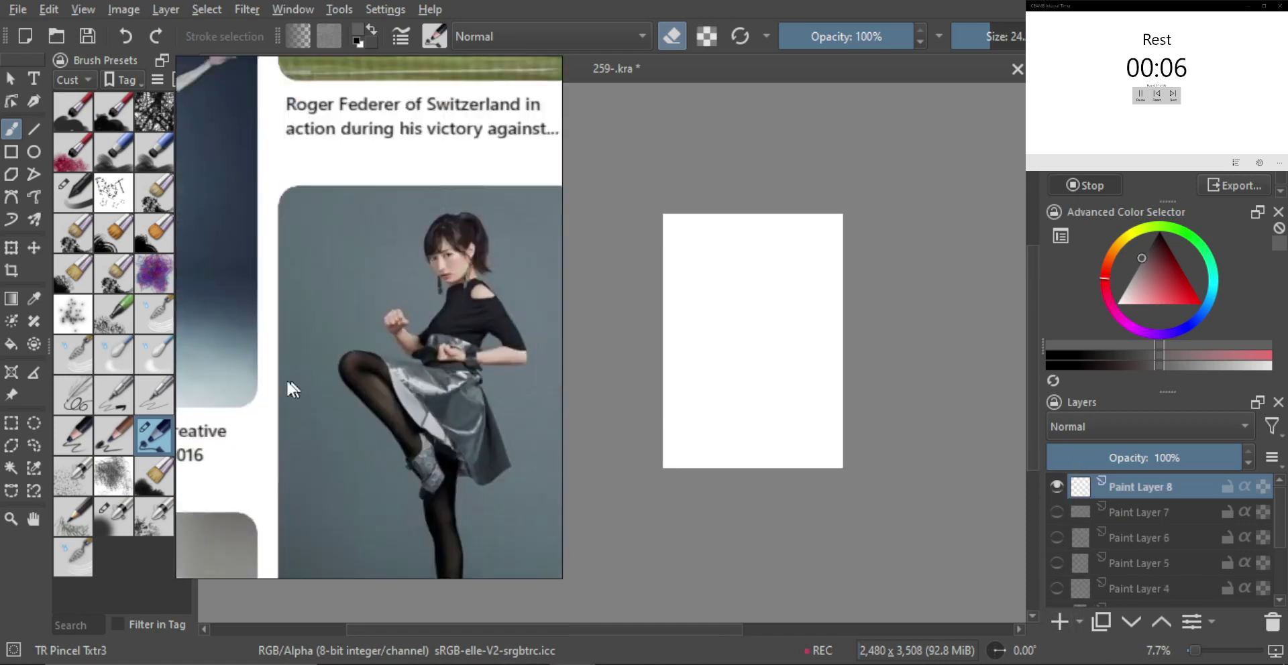
left_click_drag(430, 387, 379, 393)
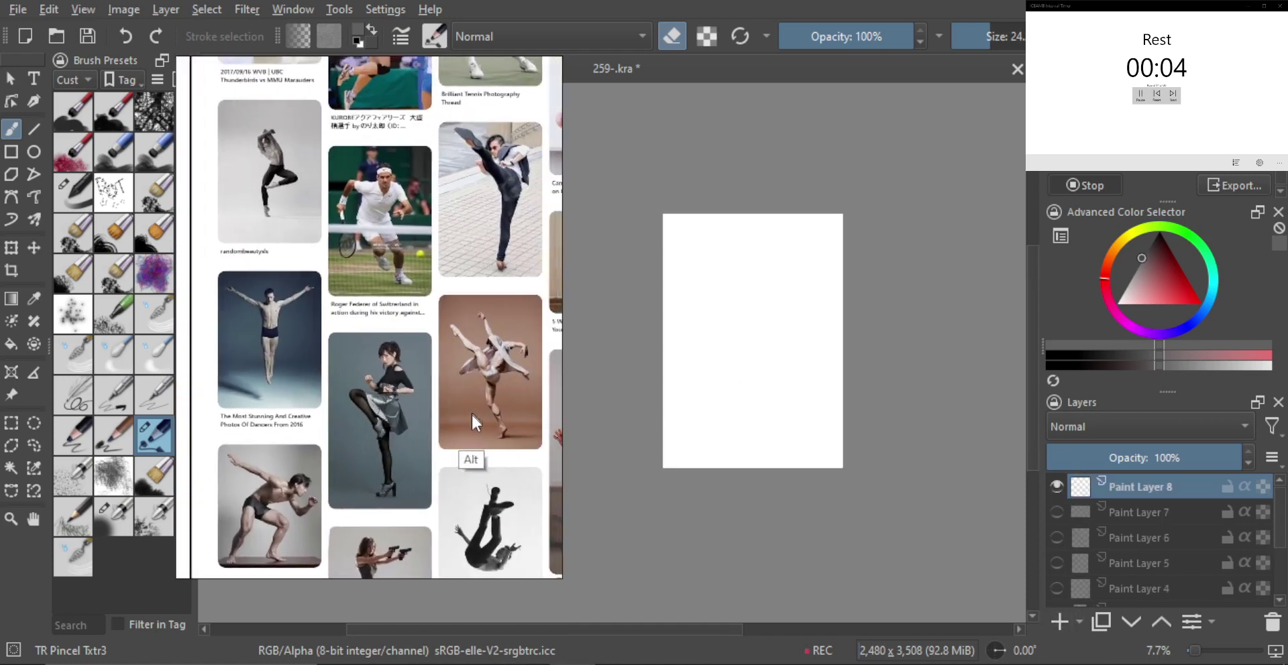
left_click_drag(471, 413, 378, 363)
scroll(442, 420, "right", 2)
left_click(429, 377)
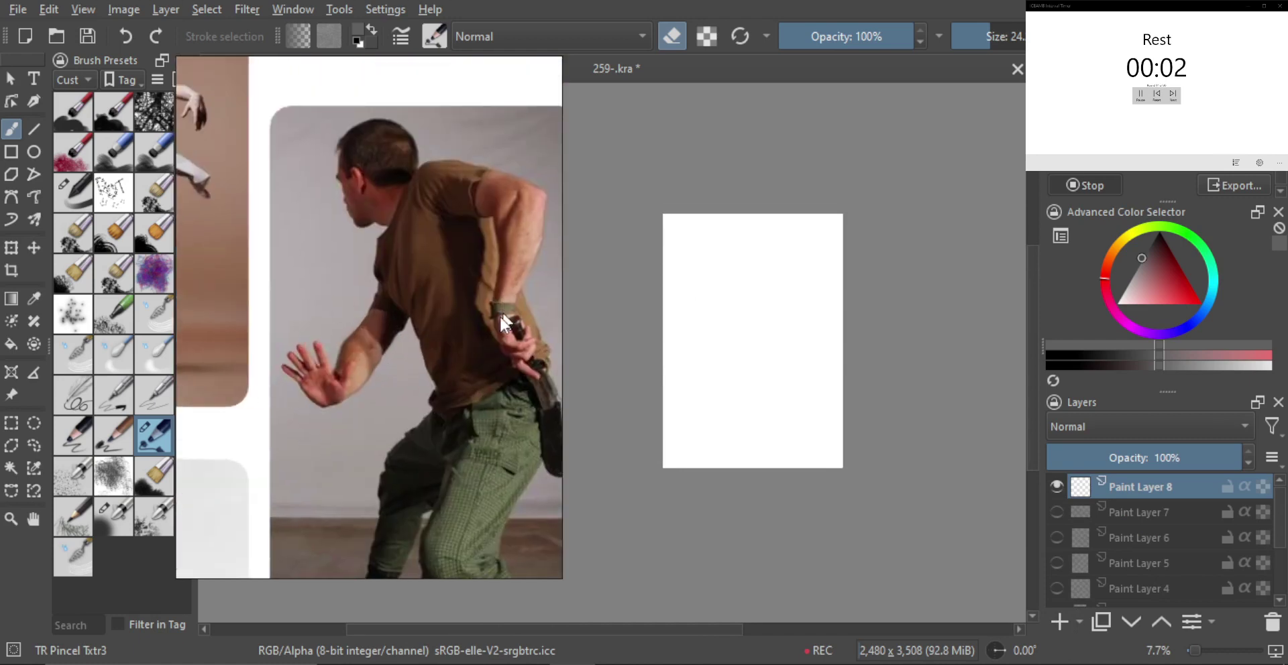
scroll(333, 360, "up", 3)
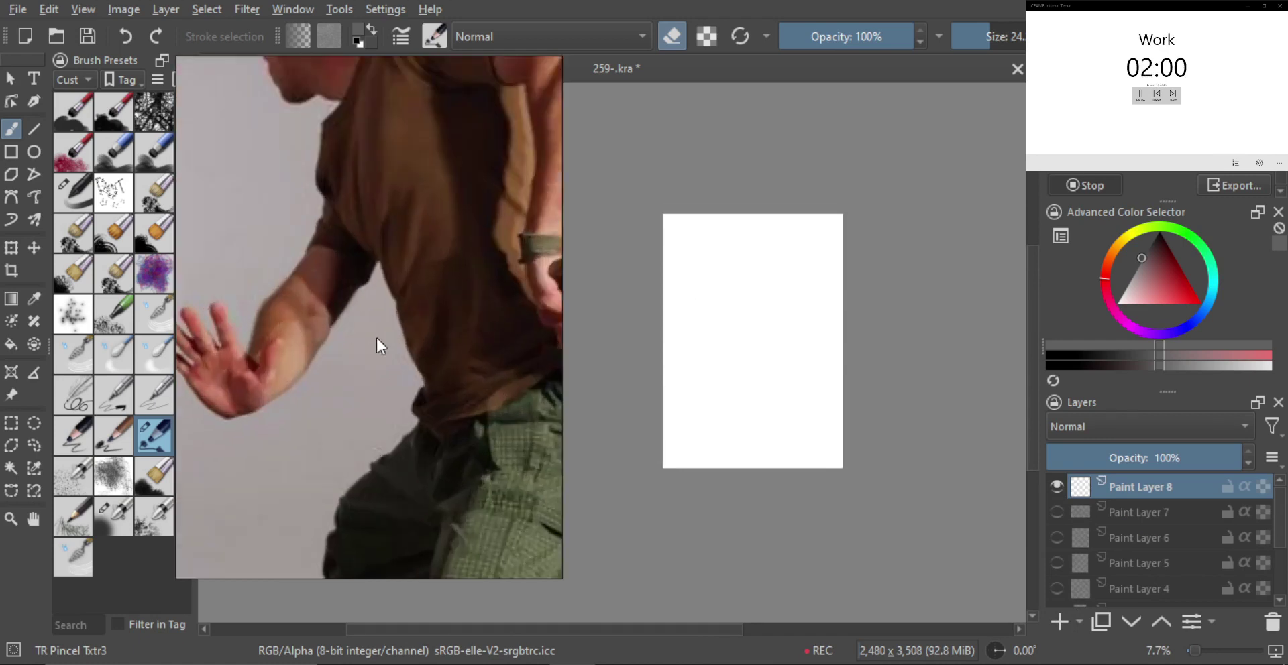
scroll(440, 374, "up", 3)
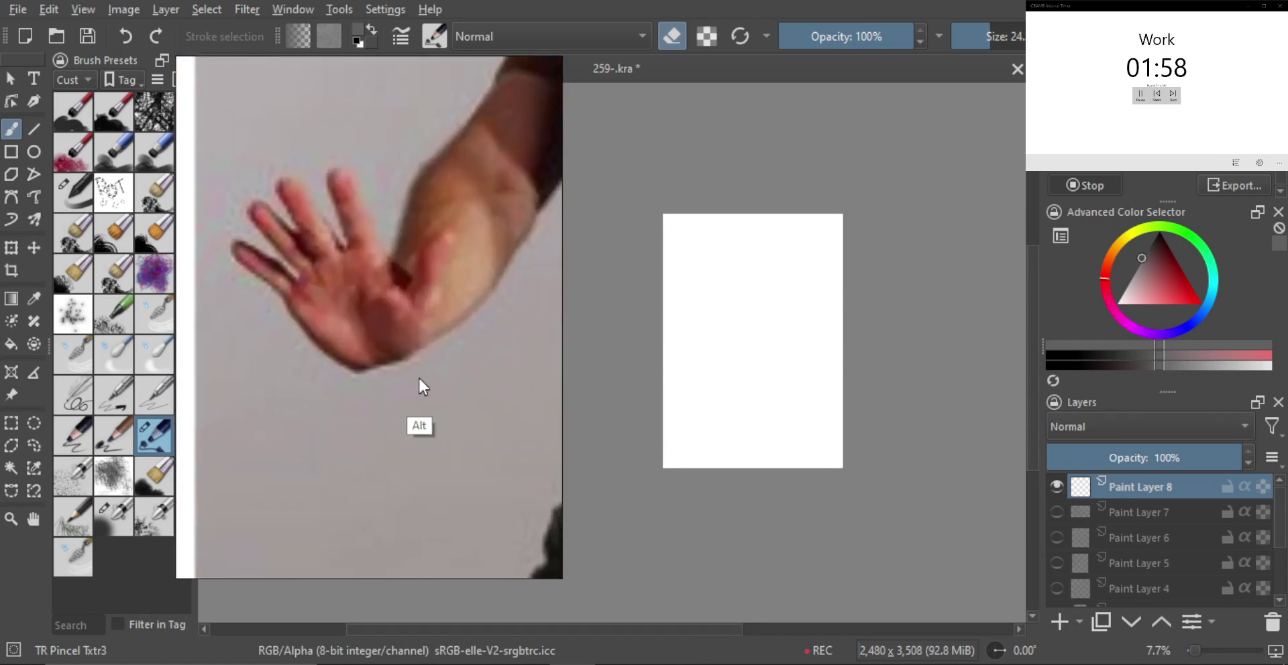
scroll(758, 342, "up", 2)
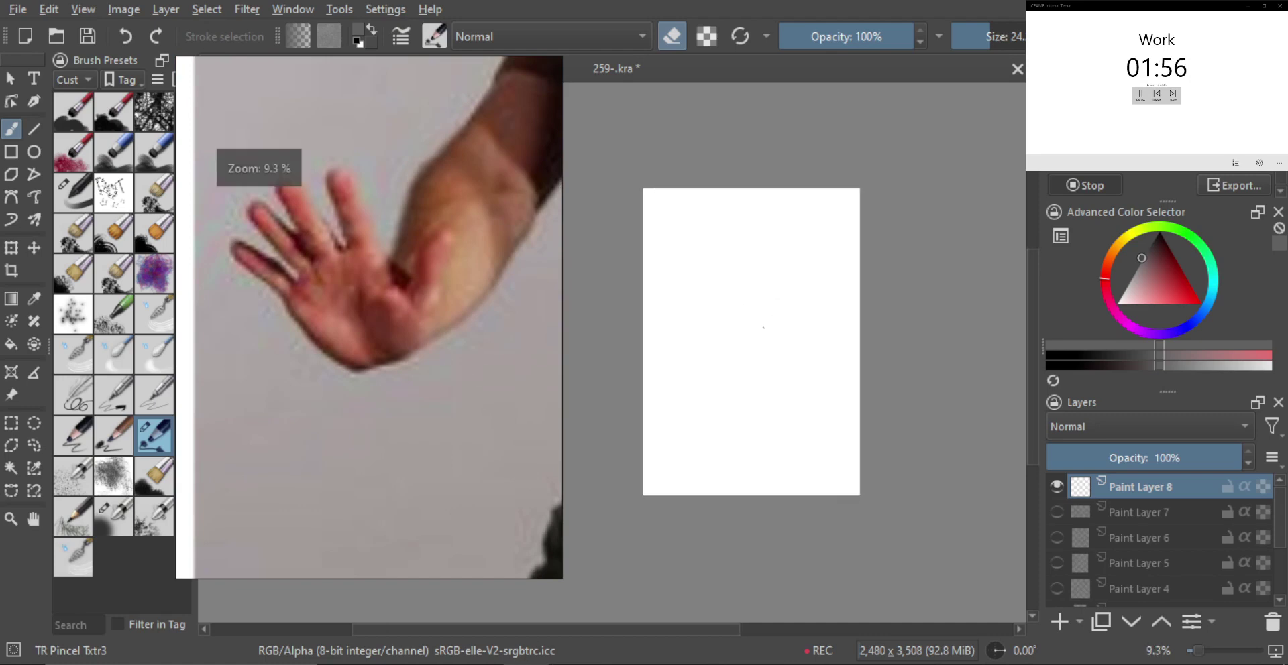
Step: Sketch the palm of the raised open hand as angular planes near the page's centre, including the thumb base and palm heel
left_click_drag(751, 344, 743, 332)
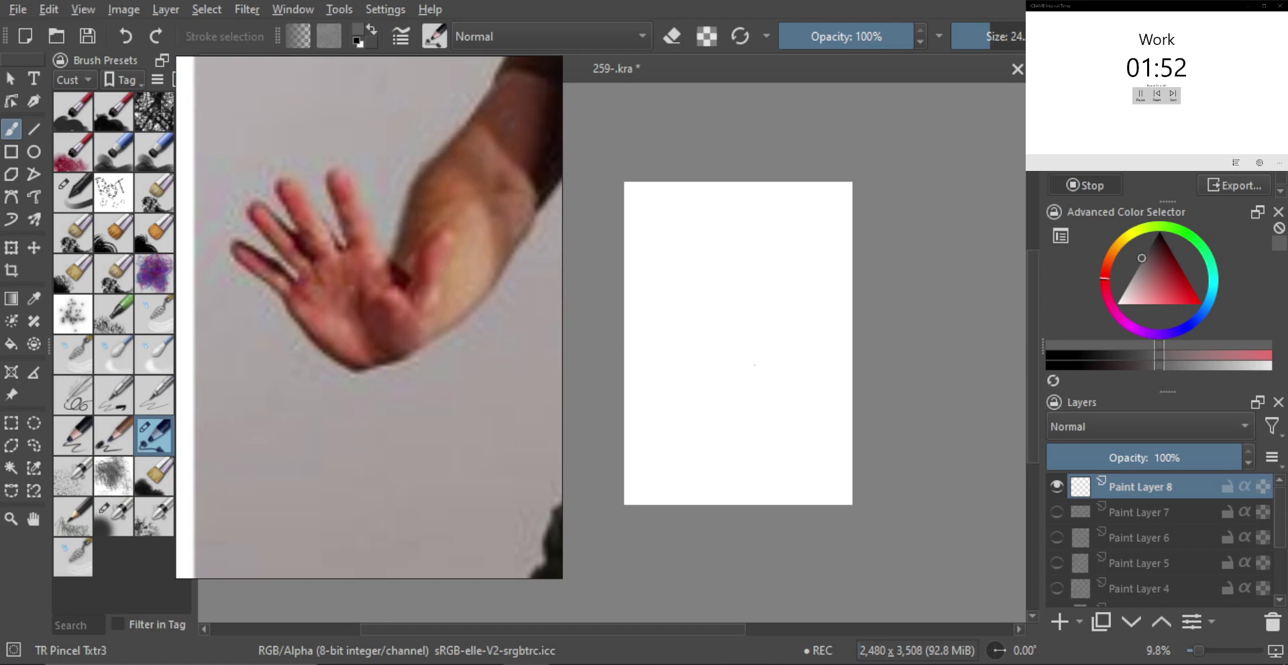
mouse_move(721, 375)
left_mouse_down()
mouse_move(688, 358)
mouse_move(739, 309)
left_mouse_up()
key("ctrl+z")
mouse_move(719, 361)
left_mouse_down()
mouse_move(727, 326)
mouse_move(767, 313)
mouse_move(772, 370)
left_mouse_up()
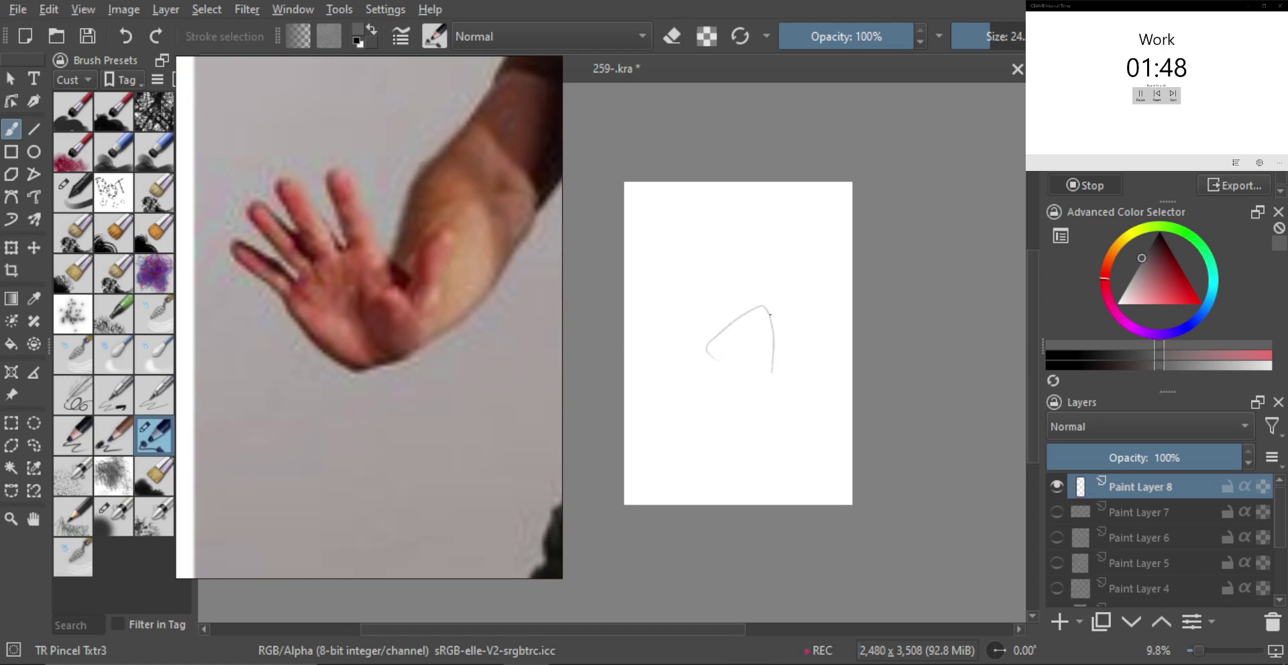
left_click_drag(770, 316, 779, 373)
mouse_move(710, 355)
left_mouse_down()
mouse_move(757, 385)
mouse_move(785, 333)
mouse_move(807, 354)
mouse_move(731, 386)
left_mouse_up()
mouse_move(698, 344)
left_mouse_down()
mouse_move(721, 350)
mouse_move(752, 300)
mouse_move(758, 347)
left_mouse_up()
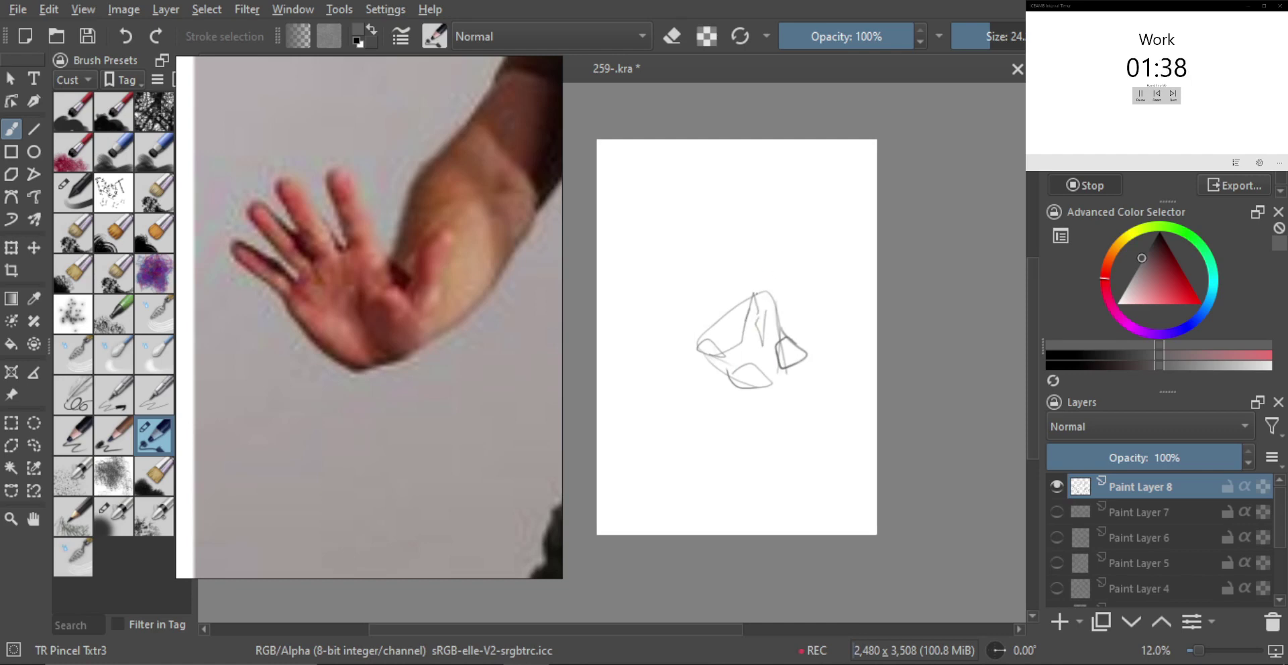
Step: Rough in the four spread fingers as loose tapered shapes fanning out from the palm
mouse_move(756, 297)
left_mouse_down()
mouse_move(762, 279)
mouse_move(722, 213)
left_mouse_up()
mouse_move(730, 287)
left_mouse_down()
mouse_move(740, 296)
mouse_move(674, 232)
left_mouse_up()
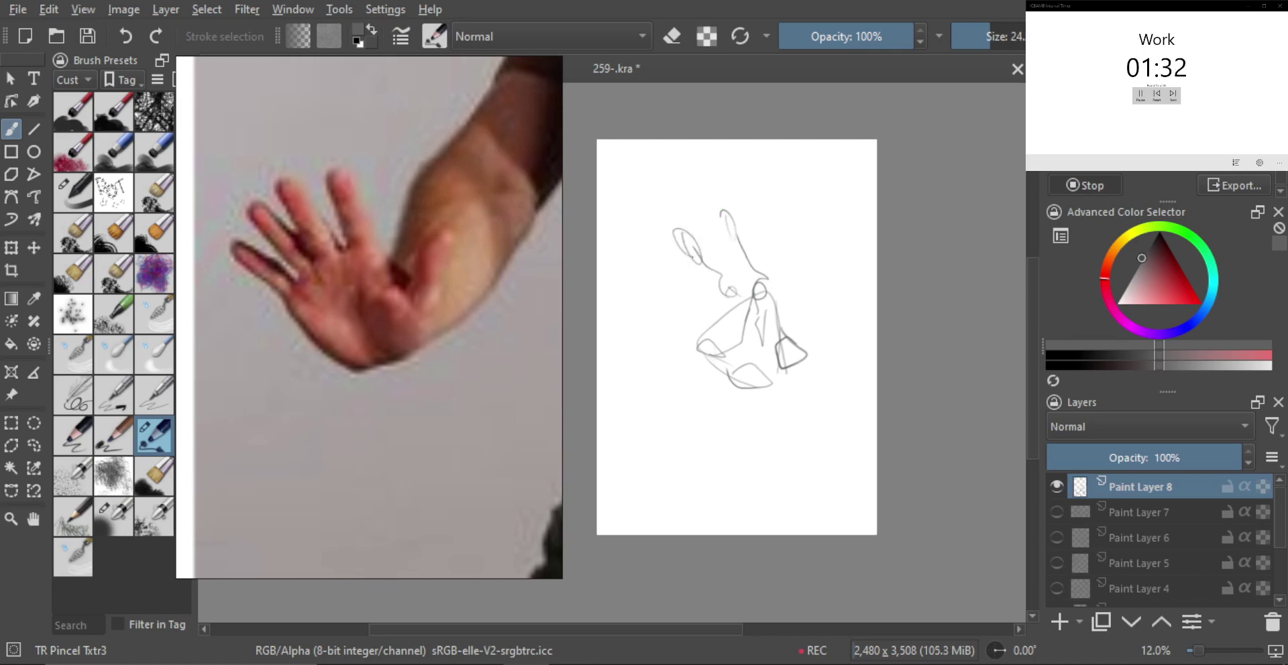
mouse_move(722, 305)
left_mouse_down()
mouse_move(710, 312)
mouse_move(648, 265)
left_mouse_up()
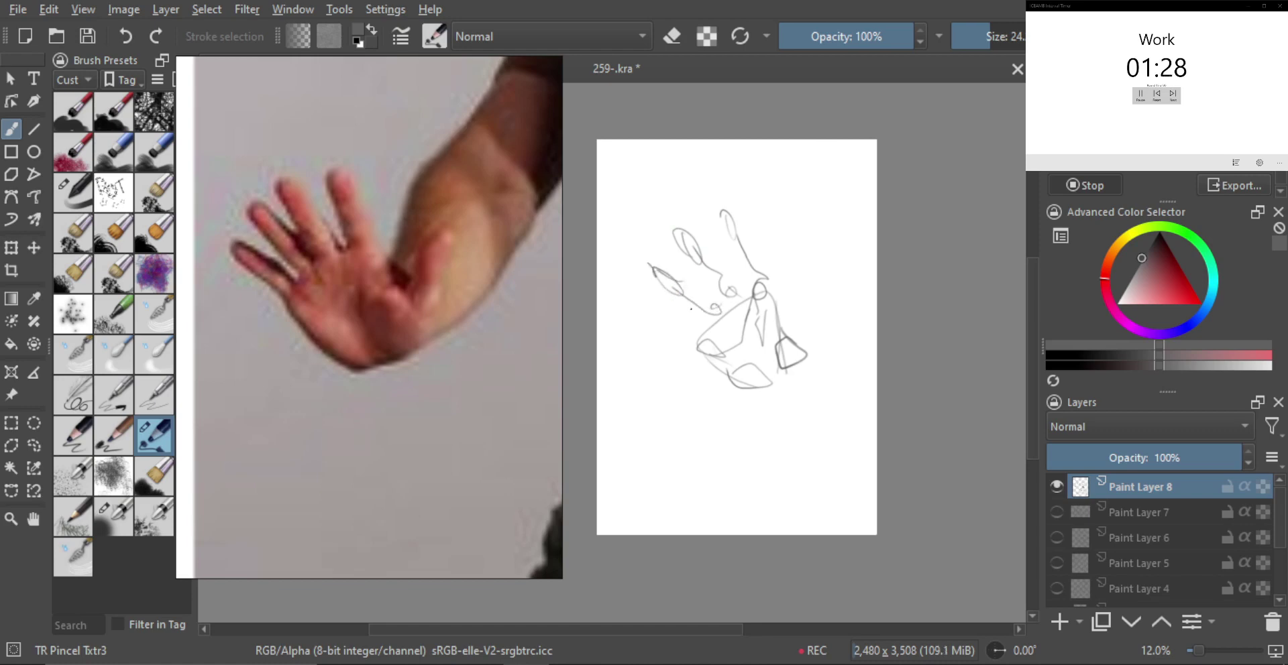
mouse_move(697, 333)
left_mouse_down()
mouse_move(639, 306)
mouse_move(674, 322)
left_mouse_up()
scroll(670, 323, "up", 1)
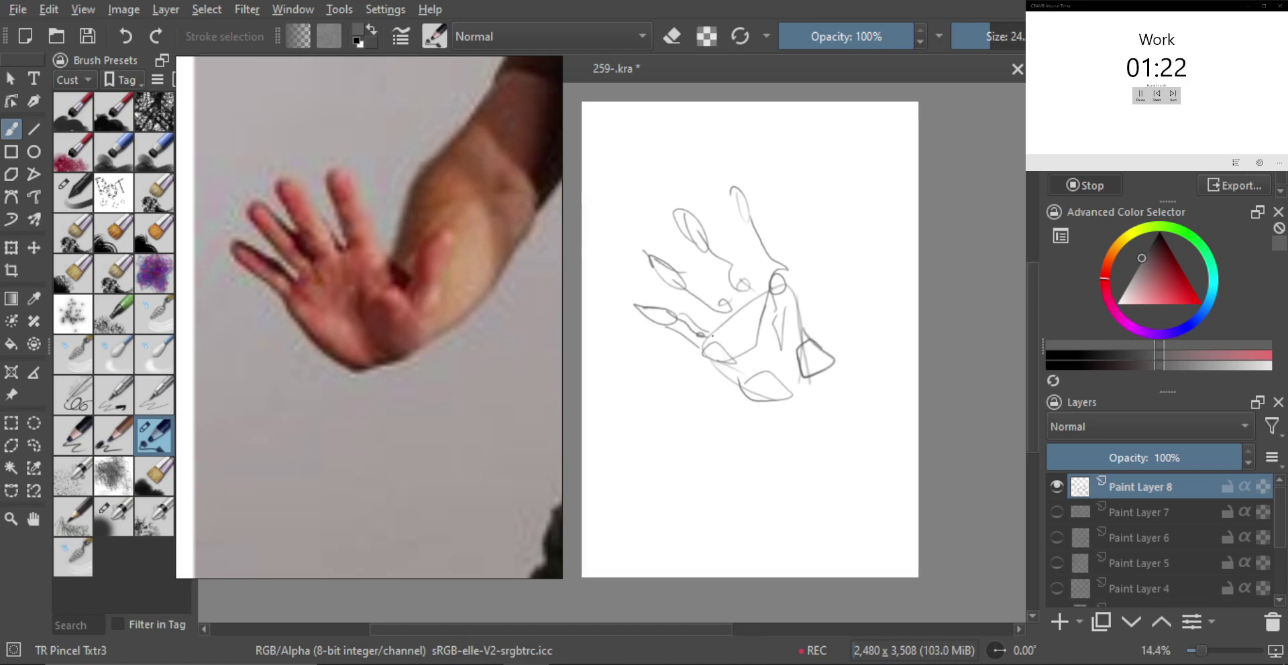
Step: Refine the four fingers with joint segments, fingertips and darker contours, working from the little finger to the index finger
left_click_drag(681, 292, 737, 337)
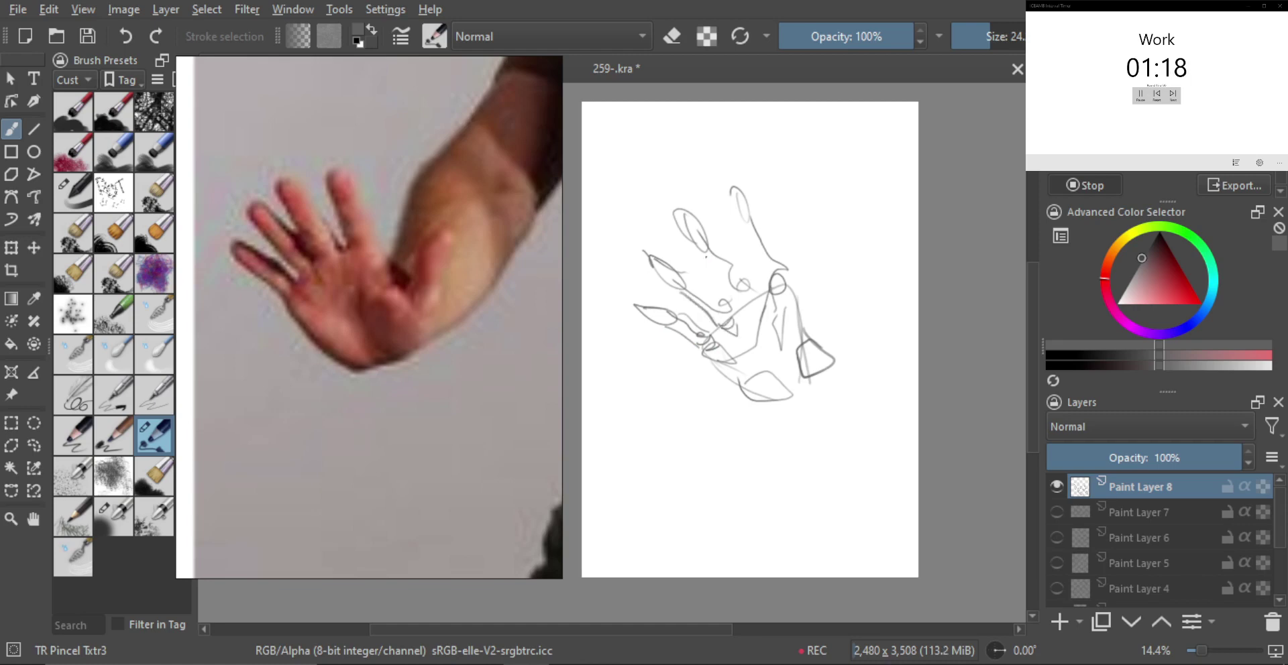
mouse_move(651, 257)
left_mouse_down()
mouse_move(684, 292)
mouse_move(671, 258)
mouse_move(687, 291)
mouse_move(731, 306)
left_mouse_up()
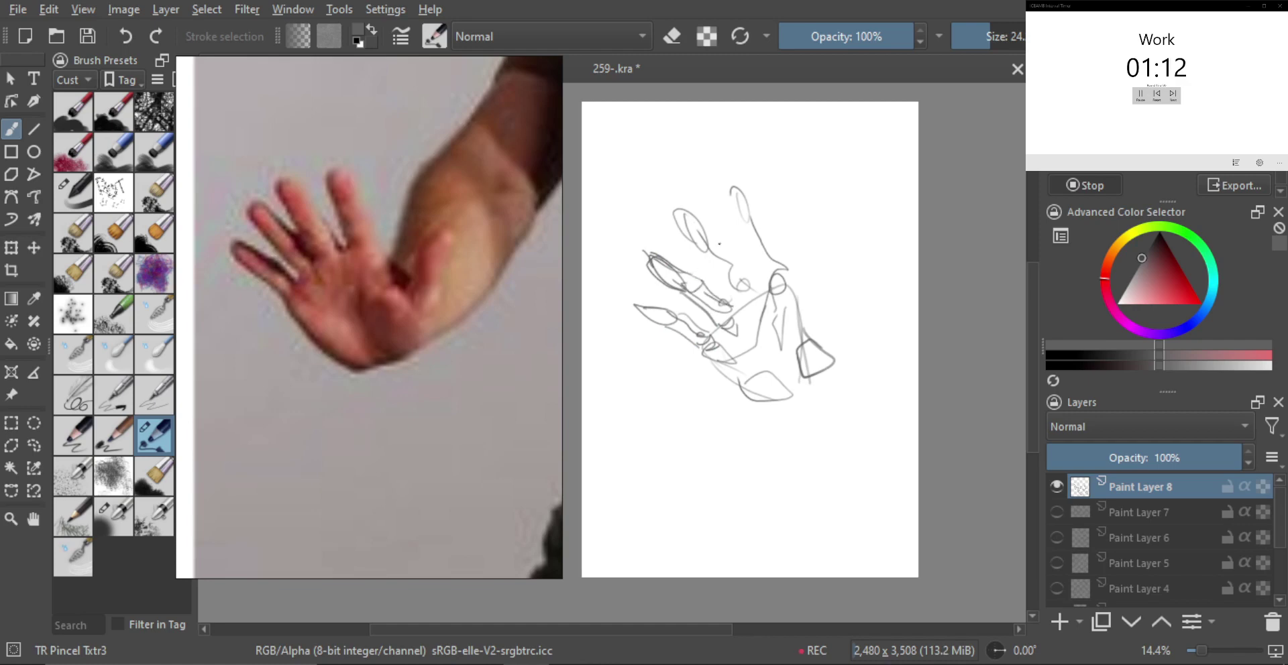
mouse_move(717, 243)
left_mouse_down()
mouse_move(682, 212)
mouse_move(679, 242)
mouse_move(722, 264)
left_mouse_up()
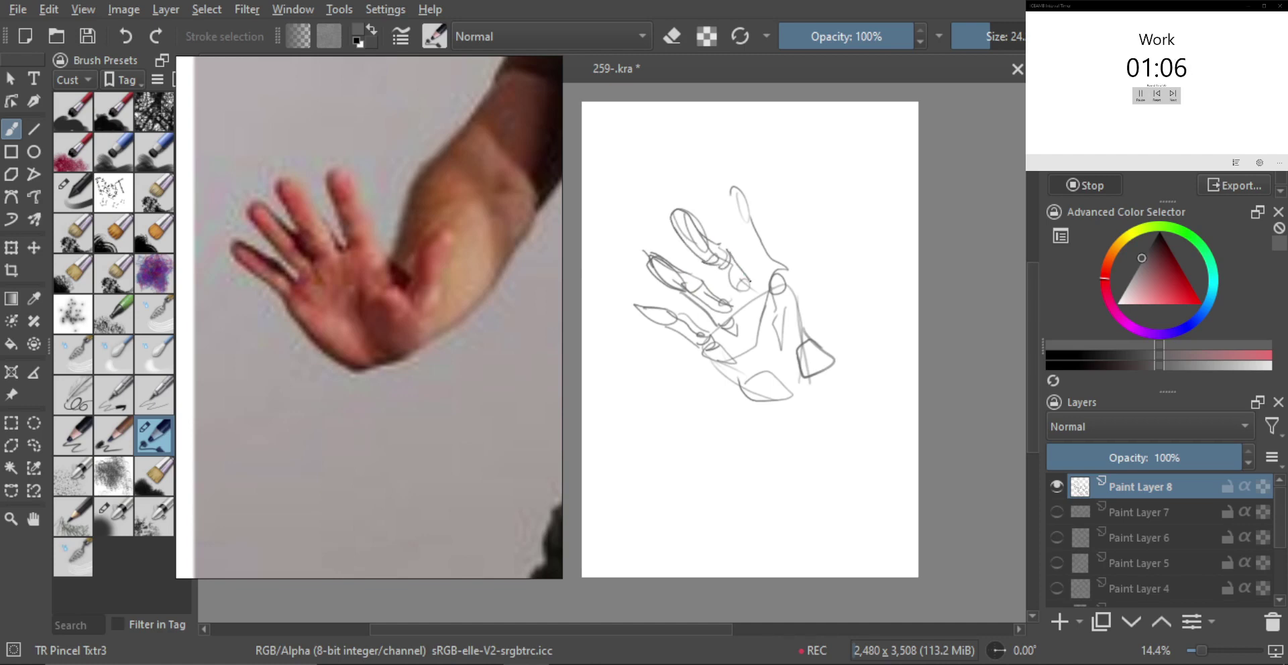
key("ctrl+z")
mouse_move(737, 257)
left_mouse_down()
mouse_move(757, 281)
mouse_move(745, 299)
left_mouse_up()
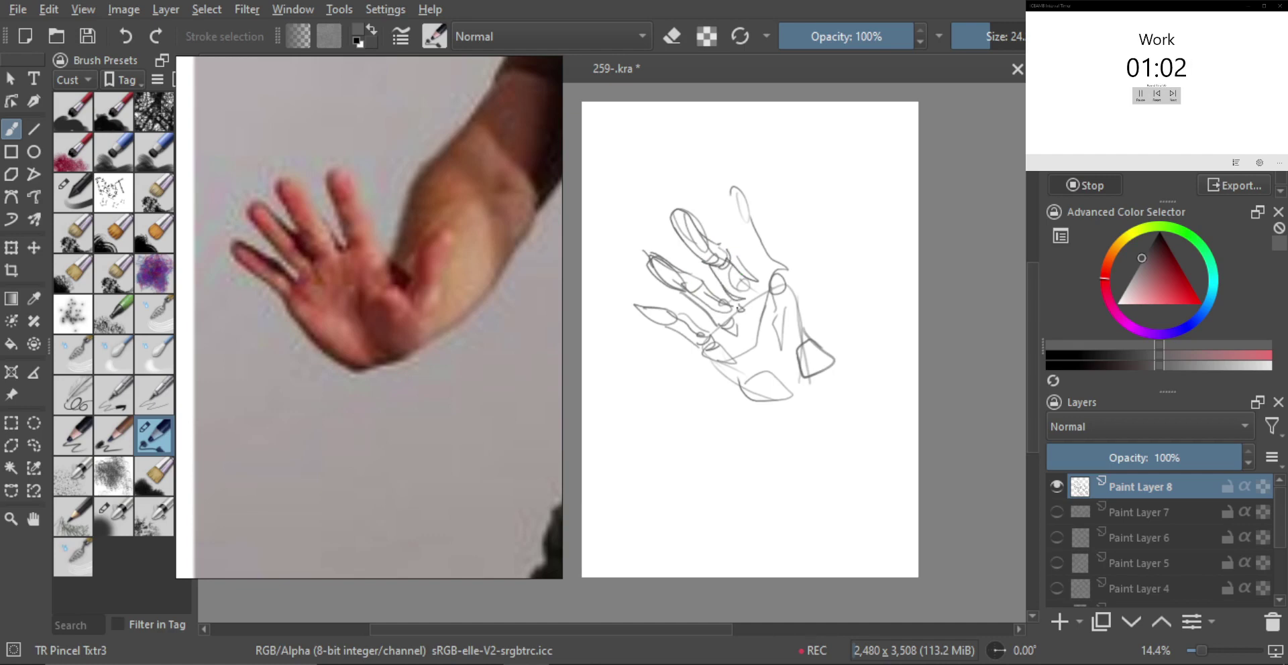
mouse_move(764, 277)
left_mouse_down()
mouse_move(778, 275)
mouse_move(752, 237)
left_mouse_up()
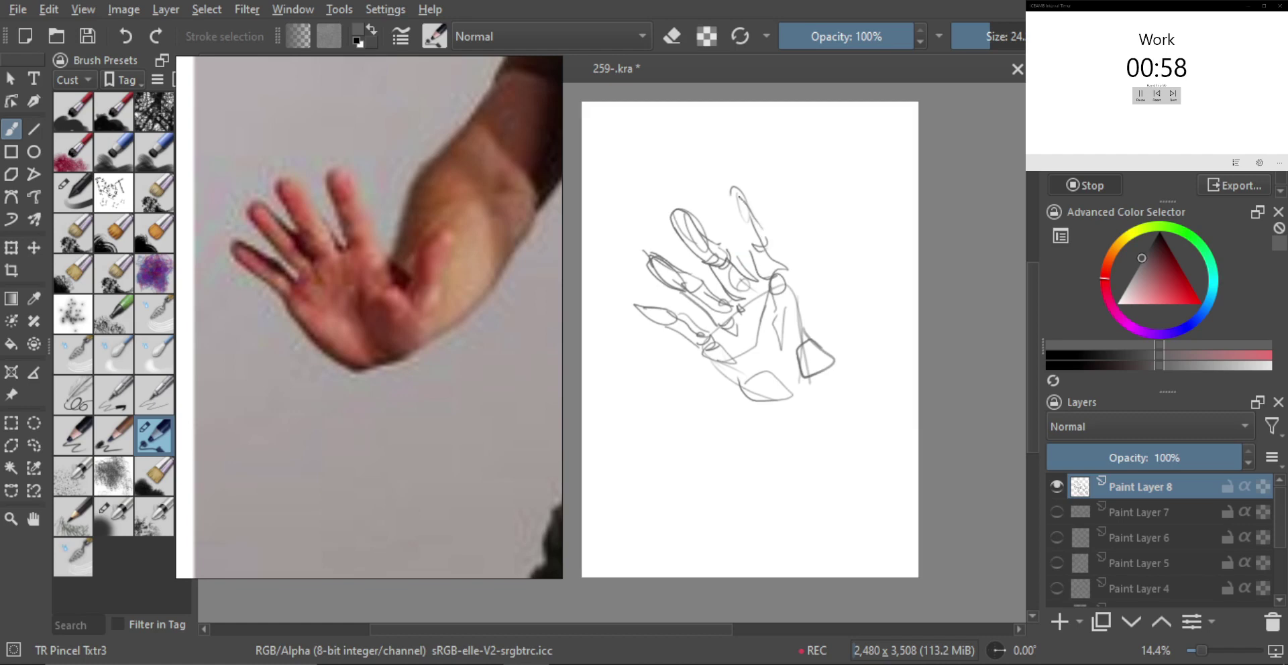
left_click_drag(738, 196, 772, 249)
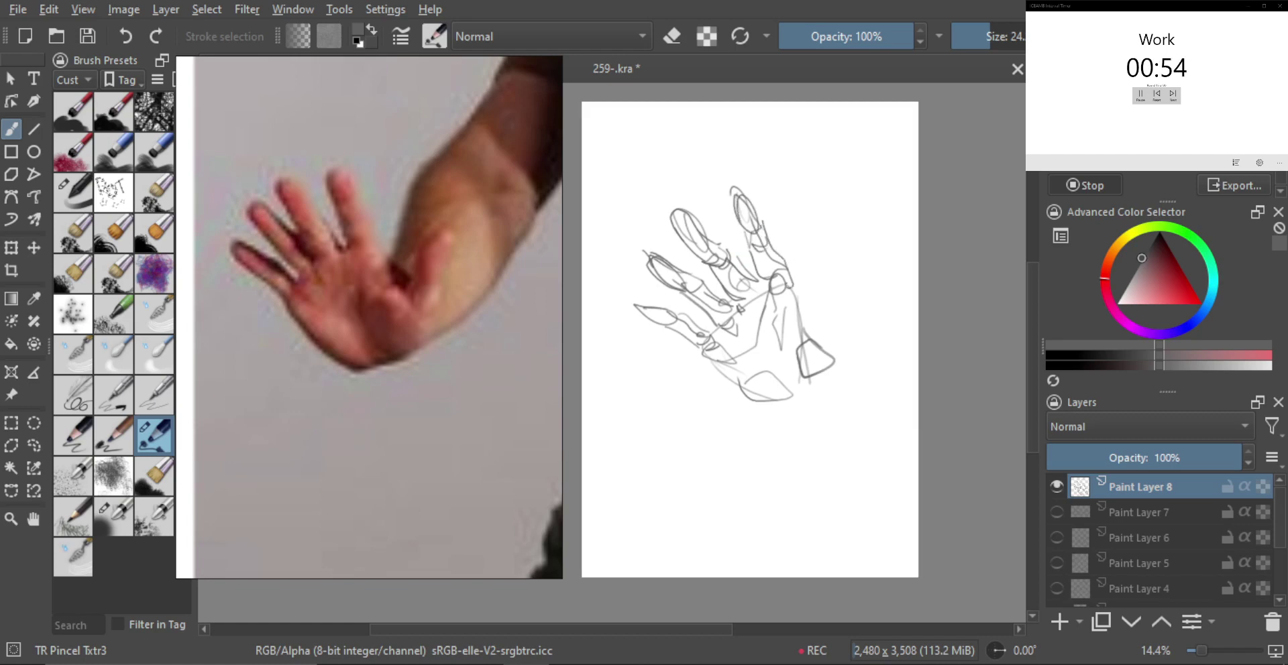
Step: Draw the bent thumb with its fleshy base and reinforce the outer edge and heel of the palm
mouse_move(807, 316)
left_mouse_down()
mouse_move(797, 285)
mouse_move(784, 335)
left_mouse_up()
mouse_move(785, 293)
left_mouse_down()
mouse_move(777, 349)
mouse_move(801, 379)
mouse_move(791, 387)
left_mouse_up()
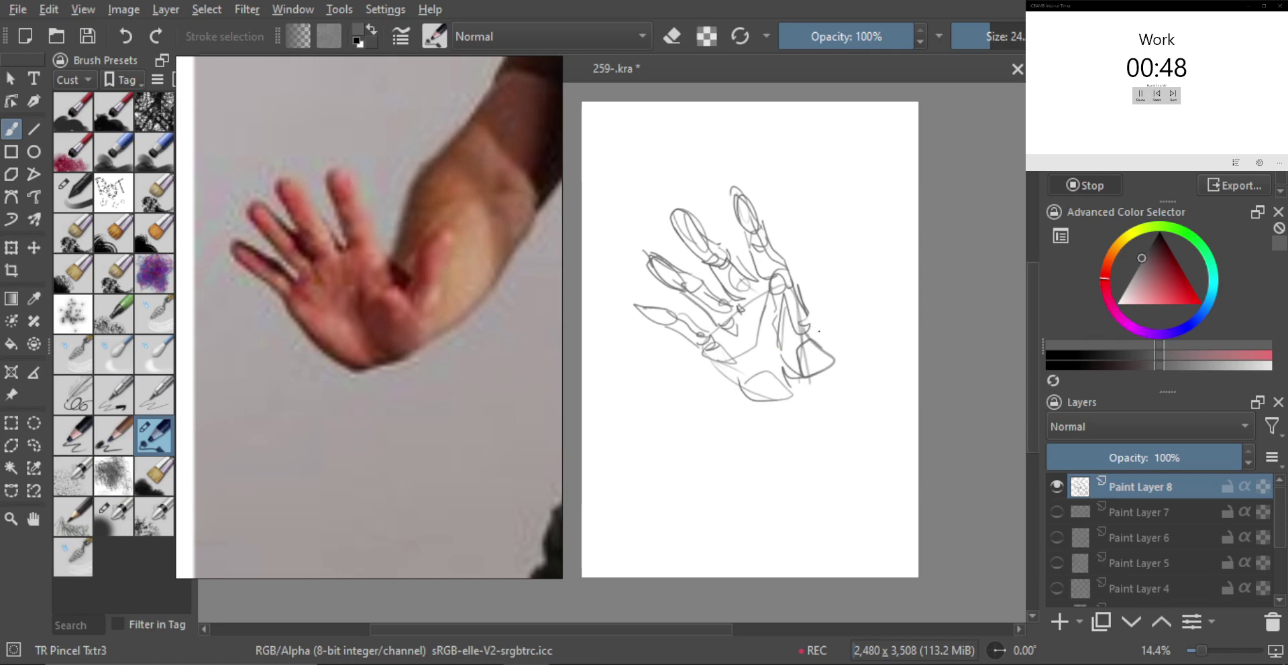
left_click_drag(802, 323, 820, 338)
mouse_move(814, 310)
left_mouse_down()
mouse_move(853, 253)
mouse_move(821, 279)
mouse_move(830, 291)
mouse_move(867, 258)
left_mouse_up()
key("ctrl+z")
mouse_move(849, 253)
left_mouse_down()
mouse_move(833, 279)
mouse_move(849, 342)
mouse_move(822, 393)
mouse_move(791, 395)
left_mouse_up()
key("ctrl+z")
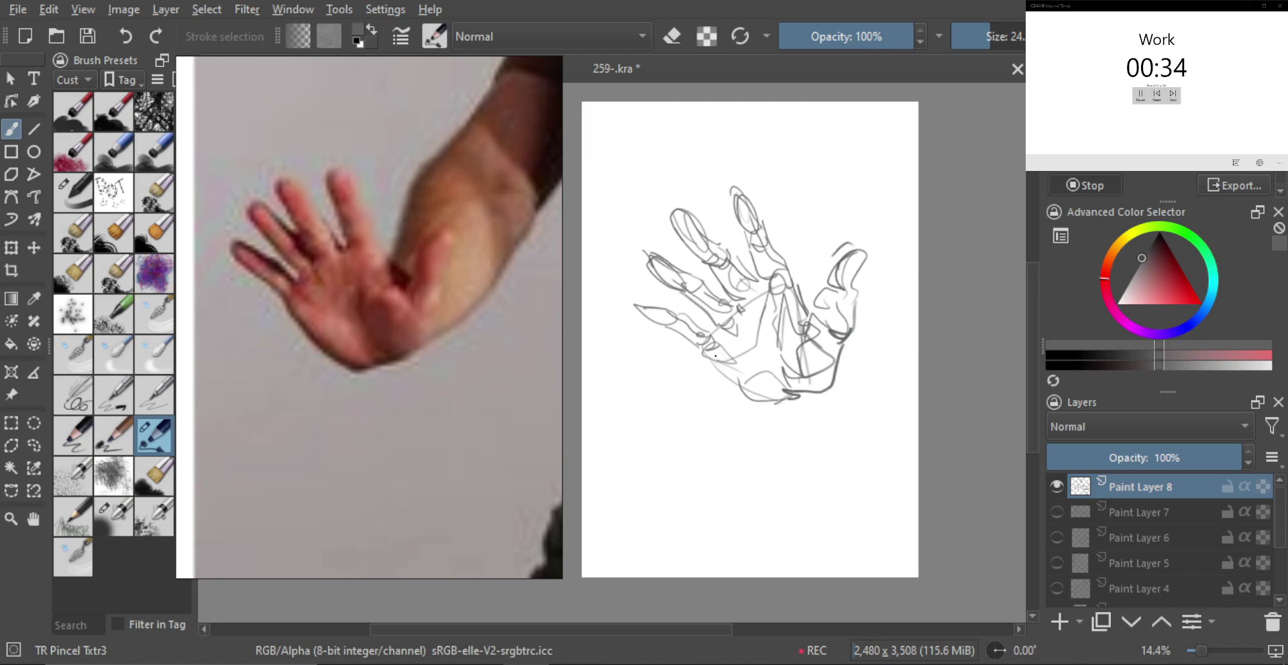
mouse_move(715, 356)
left_mouse_down()
mouse_move(702, 367)
mouse_move(735, 377)
mouse_move(725, 397)
mouse_move(746, 408)
mouse_move(802, 397)
mouse_move(764, 485)
left_mouse_up()
key("ctrl+z")
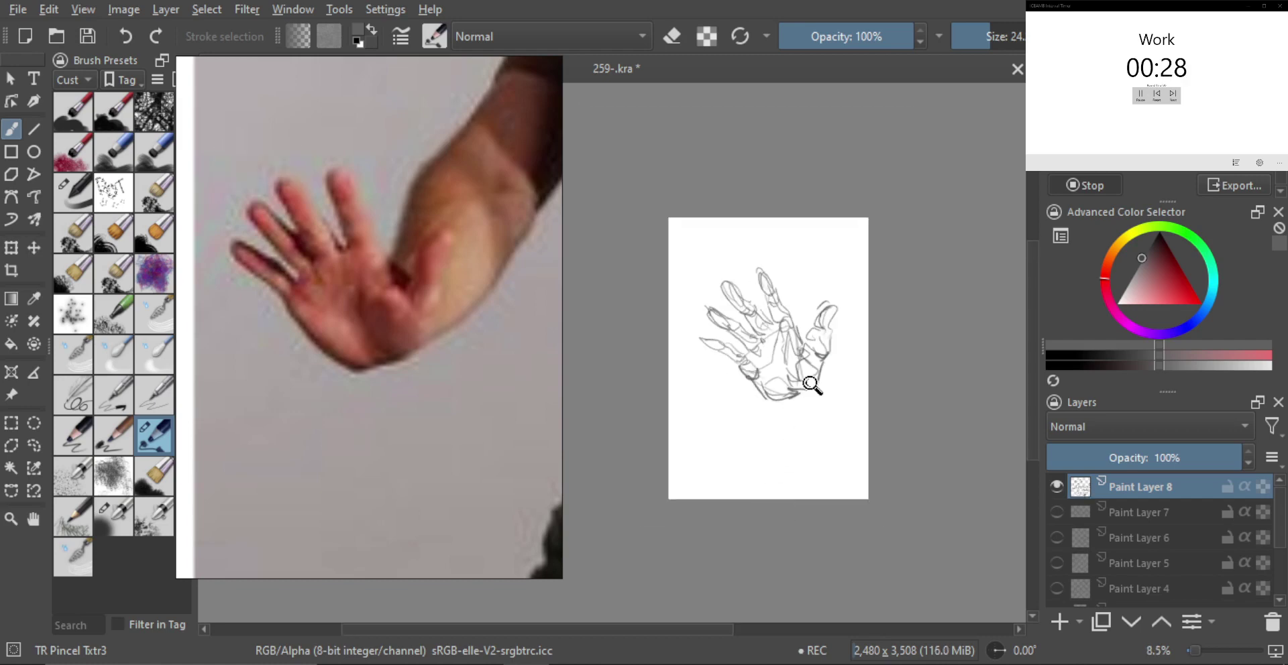
Step: Scale the open hand sketch down proportionally and reposition it on the page
key("ctrl")
key("ctrl+t")
scroll(806, 362, "up", 2)
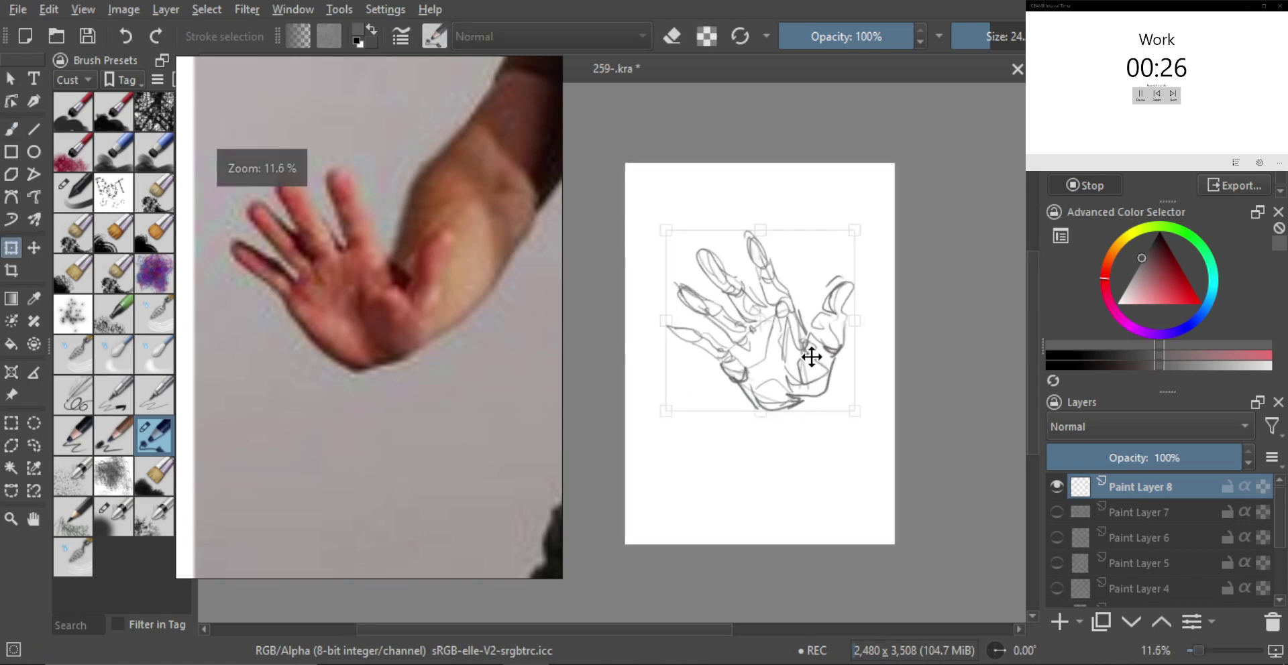
key("shift")
left_click_drag(861, 254, 829, 277)
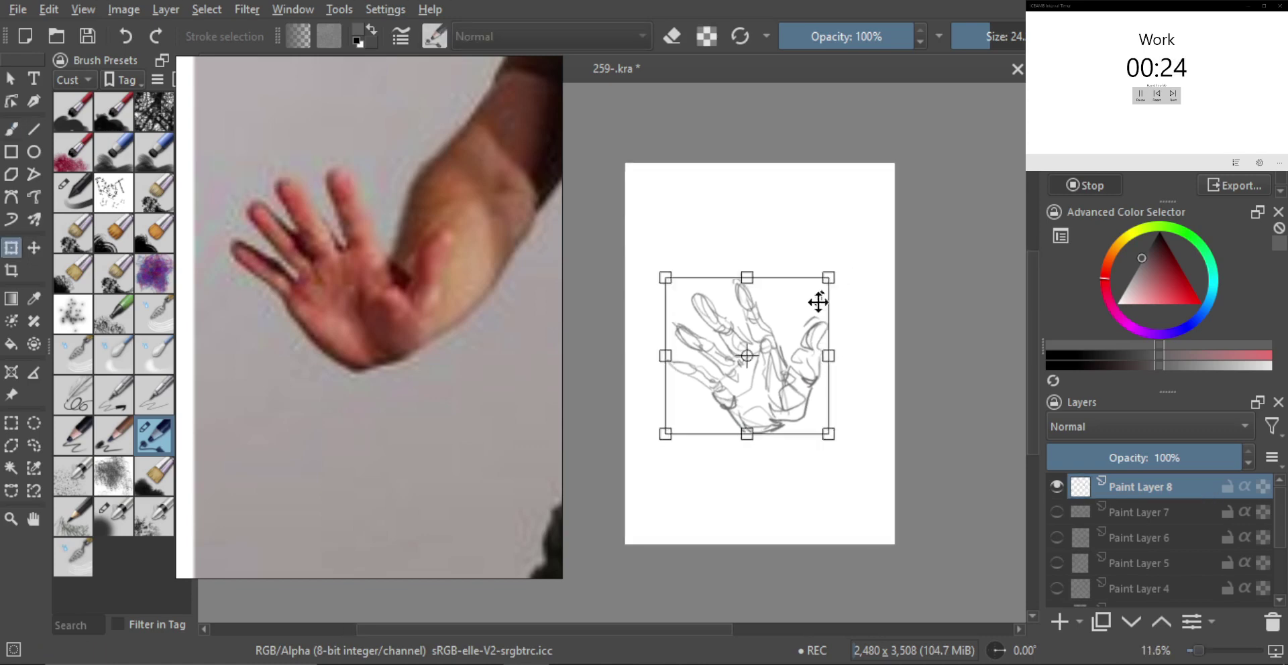
left_click_drag(779, 340, 789, 357)
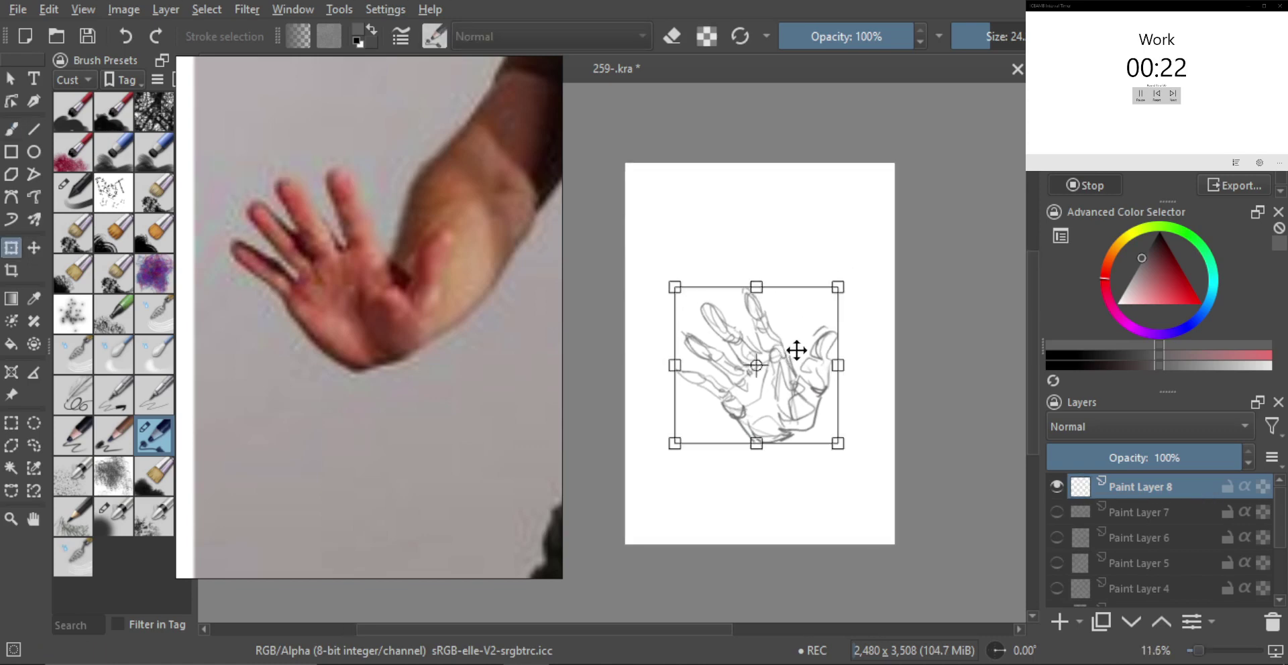
key("b")
scroll(761, 386, "up", 2)
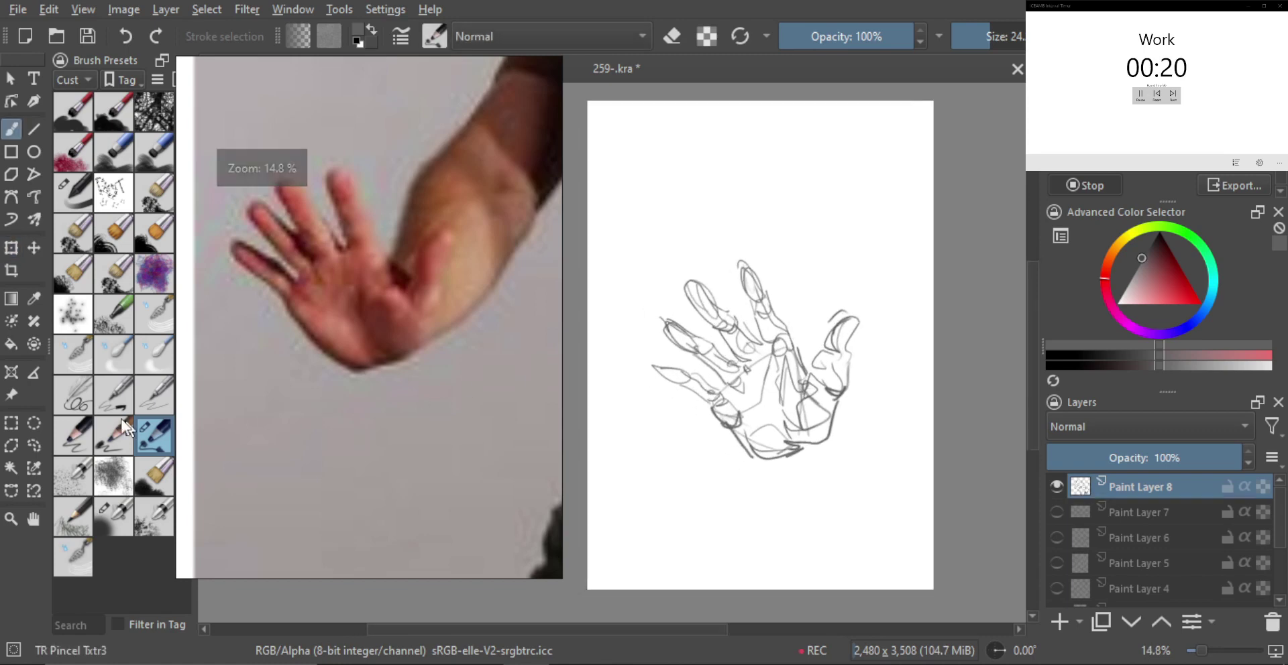
Step: Choose the TR Brush Skin preset for shading and move the hand sketch up the page
left_click(74, 194)
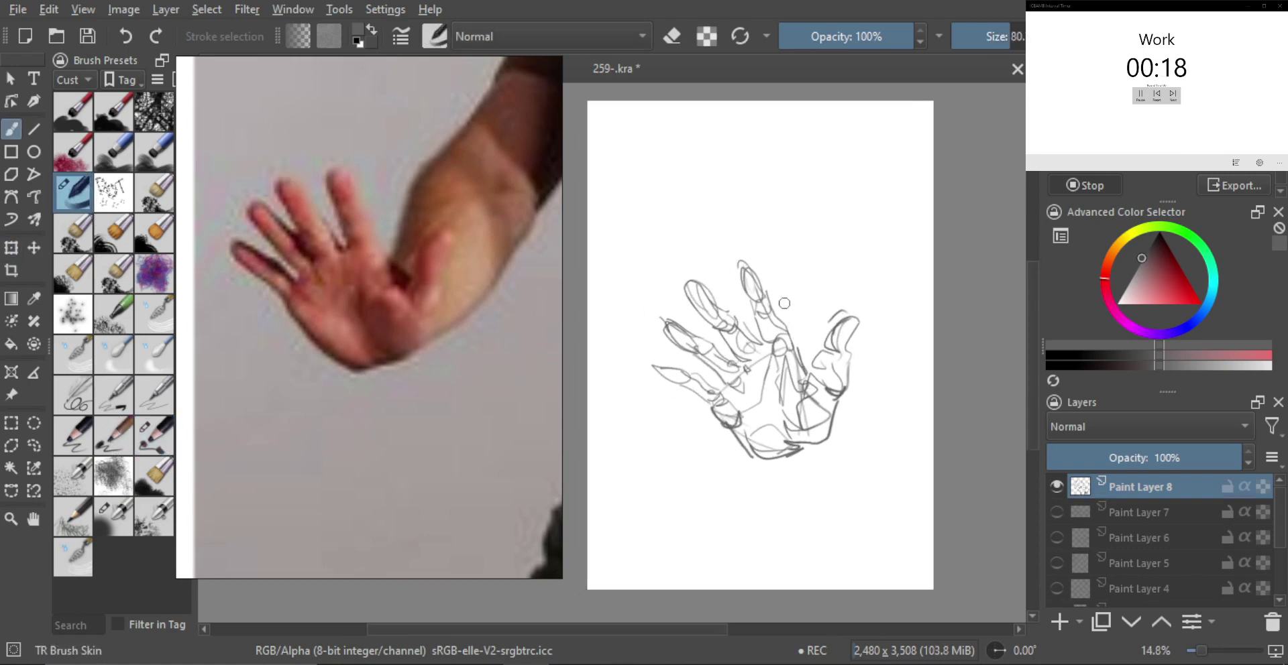
scroll(777, 331, "down", 1)
key("t")
left_click_drag(778, 374, 771, 336)
key("b")
scroll(745, 365, "up", 1)
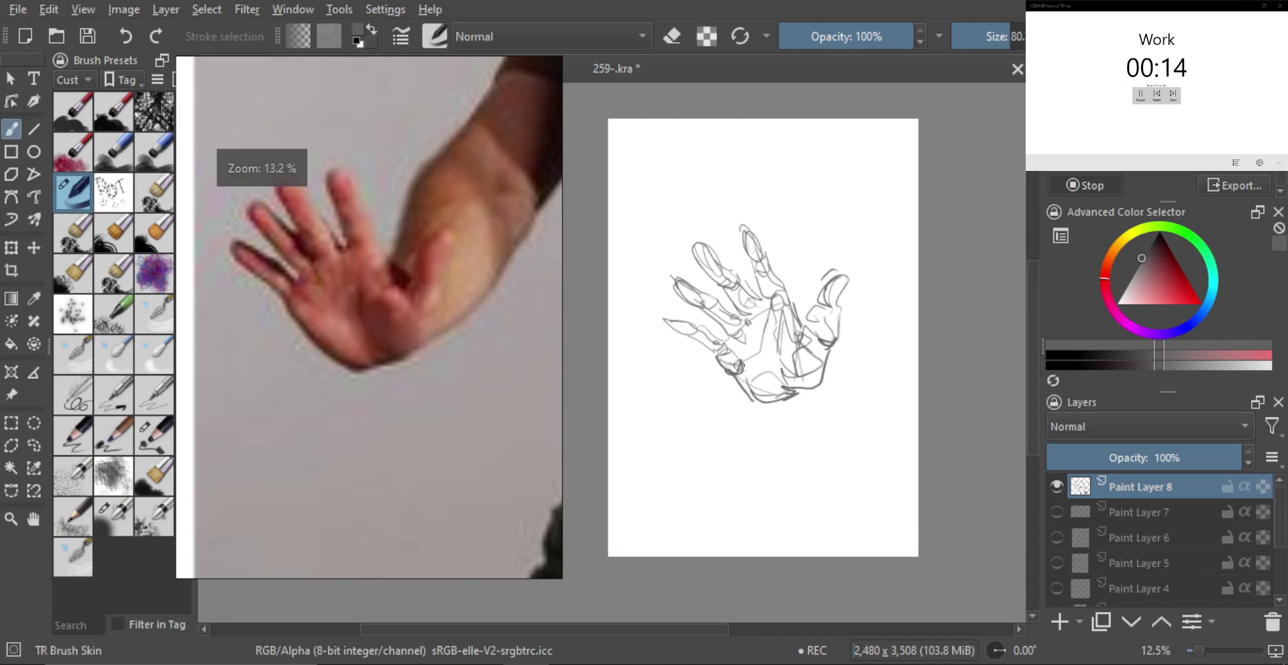
Step: Shade the fingers, palm hollow and thumb base with grey strokes
left_click_drag(675, 319, 717, 344)
key("ctrl+z")
left_click_drag(698, 293, 739, 322)
left_click_drag(705, 261, 743, 318)
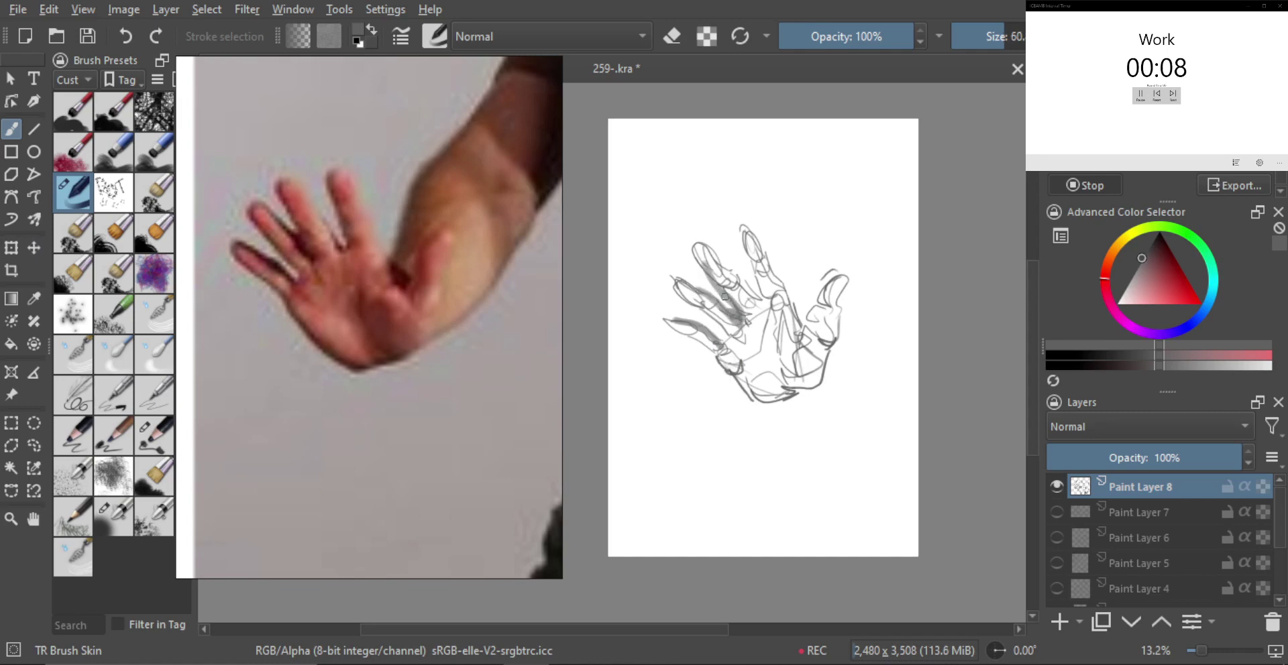
mouse_move(749, 243)
left_mouse_down()
mouse_move(766, 303)
mouse_move(749, 313)
mouse_move(756, 329)
mouse_move(729, 341)
mouse_move(726, 330)
mouse_move(810, 349)
mouse_move(792, 356)
mouse_move(804, 352)
mouse_move(800, 366)
mouse_move(734, 361)
mouse_move(784, 400)
left_mouse_up()
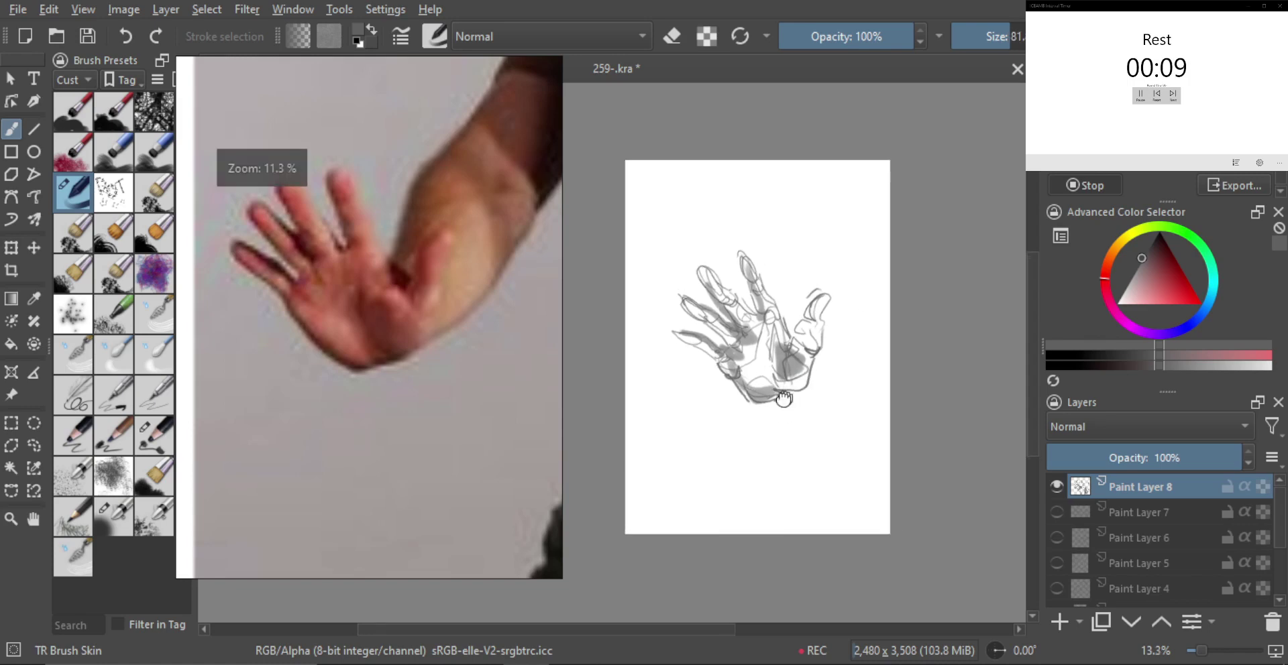
Step: Hide the finished open hand layer and add a new paint layer for the next sketch
left_click(1056, 486)
left_click(1059, 621)
Step: Find the violinist in the dark suit among the reference photos and frame his hand holding the bow
left_click(370, 362)
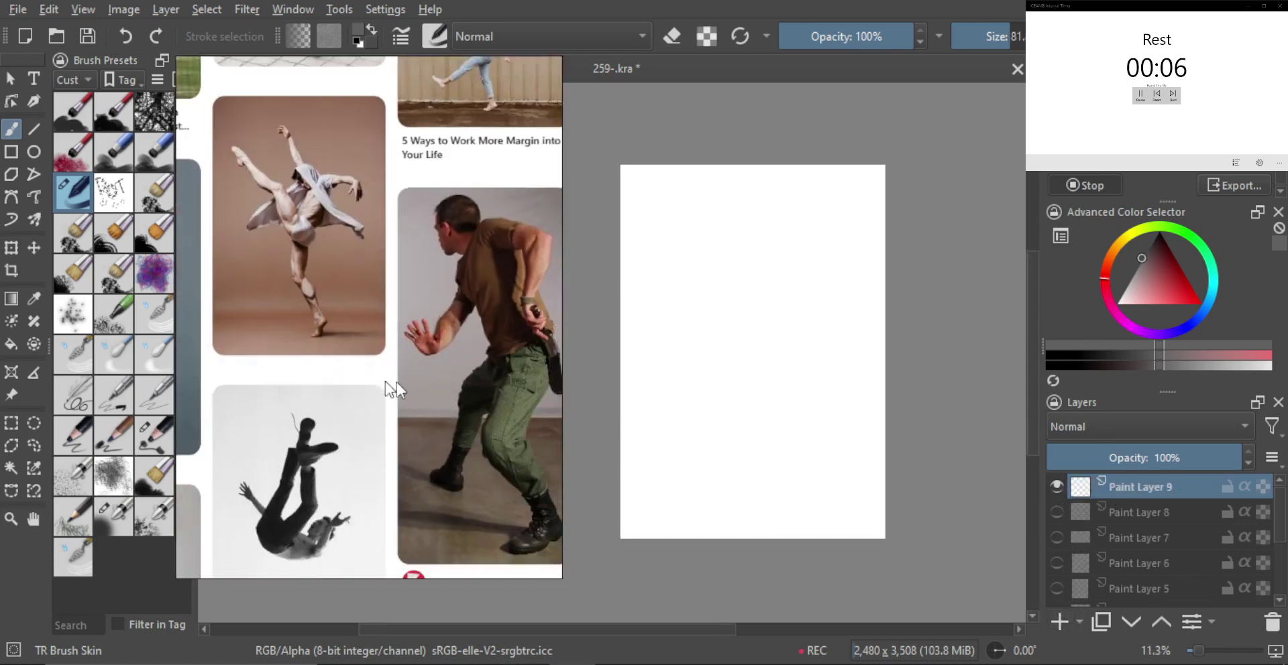
scroll(399, 401, "down", 1)
left_click_drag(403, 453, 317, 431)
scroll(383, 404, "up", 5)
left_click(416, 402)
scroll(416, 412, "down", 5)
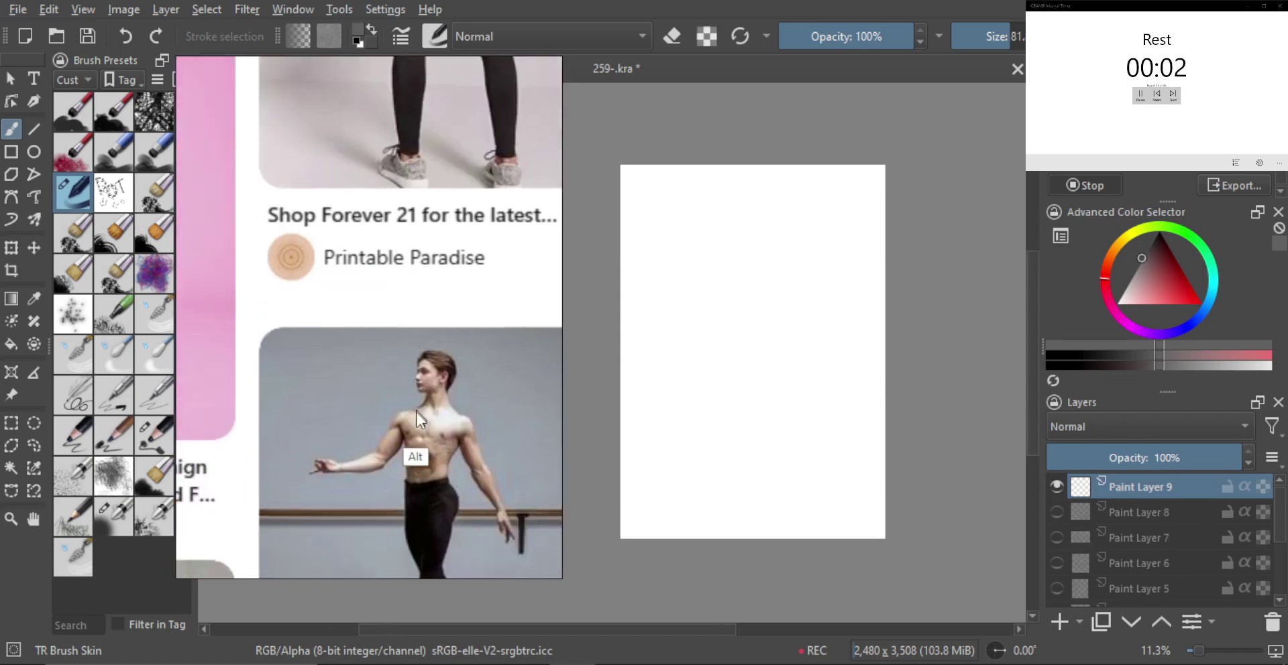
scroll(388, 336, "down", 3)
scroll(383, 336, "left", 2)
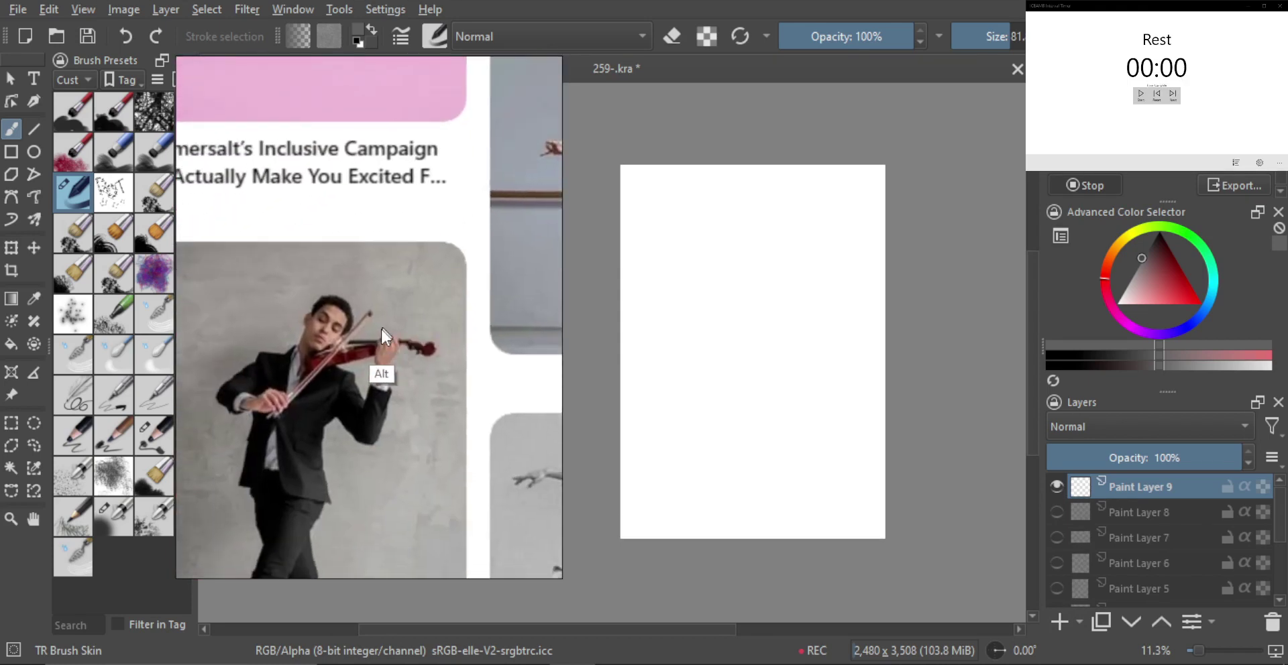
left_click(383, 335)
scroll(417, 309, "up", 2)
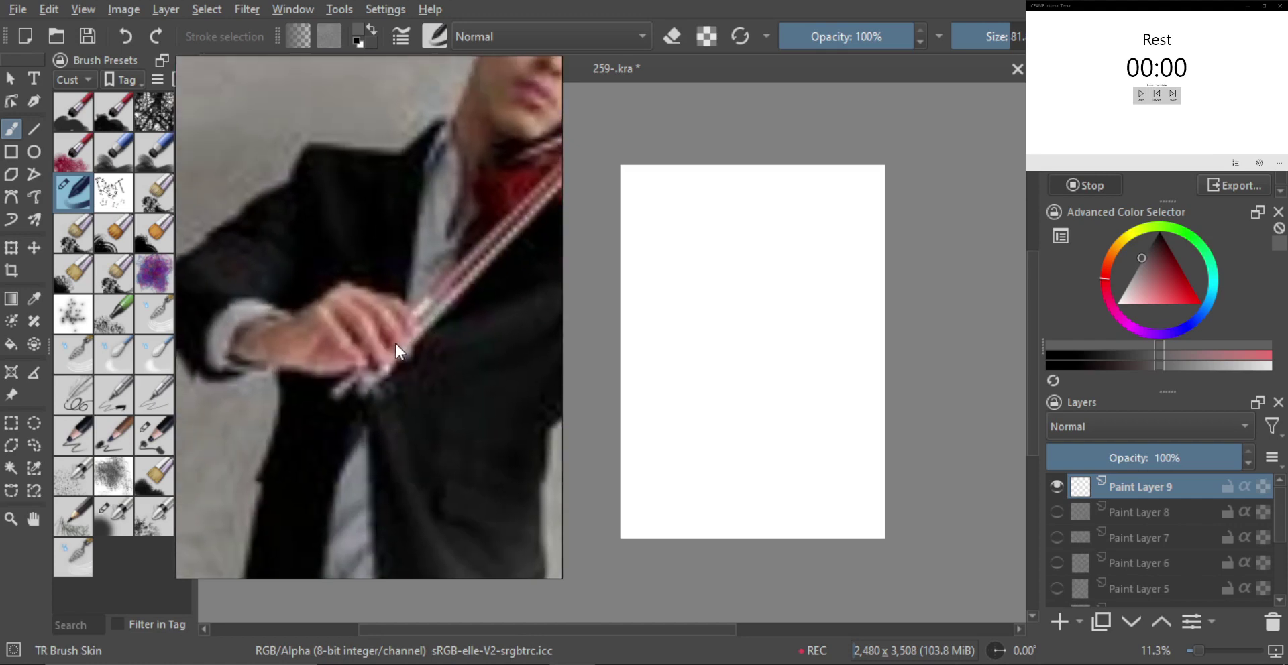
Step: Rough in the bow hand's back, knuckles and curled fingers with the TR Pincel Txtr3 brush
left_click(153, 434)
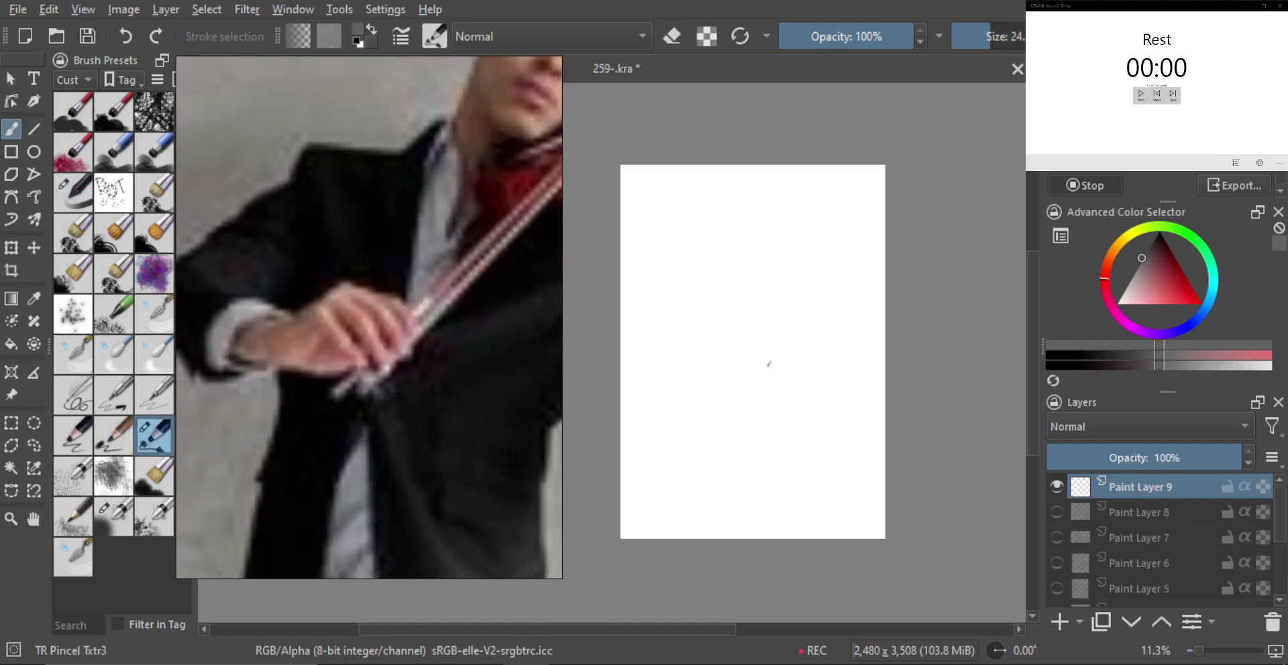
scroll(754, 349, "up", 1)
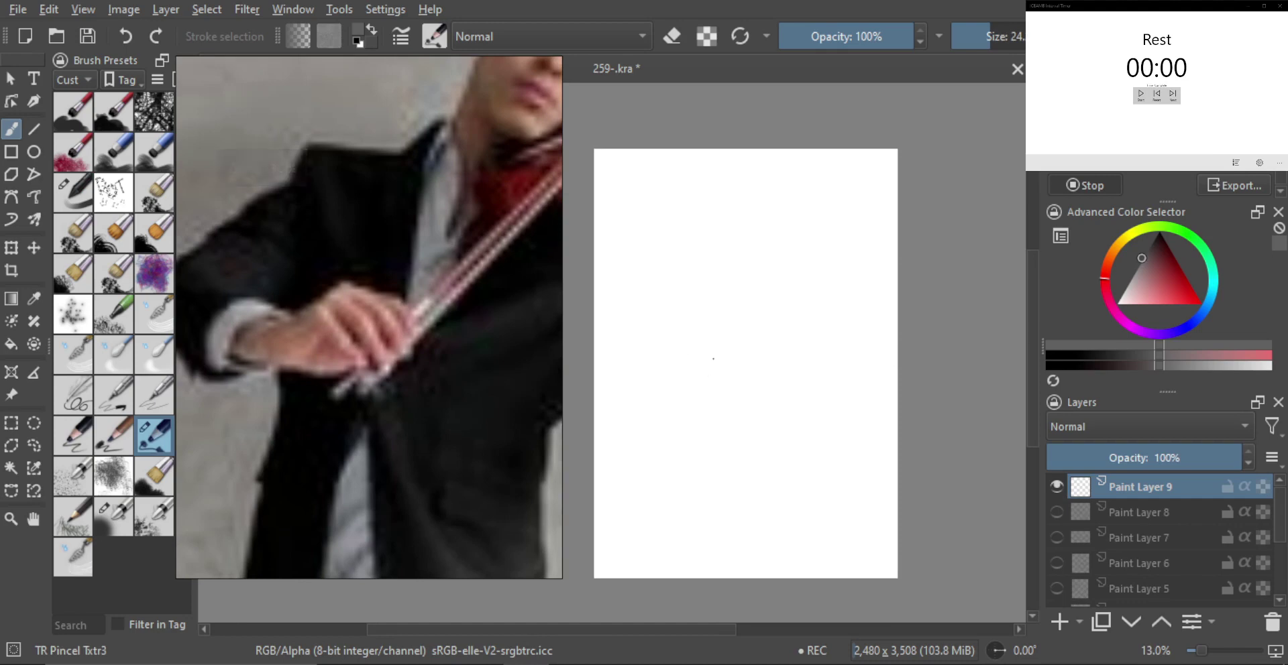
mouse_move(712, 359)
left_mouse_down()
mouse_move(686, 351)
mouse_move(733, 324)
mouse_move(719, 326)
mouse_move(767, 361)
mouse_move(731, 347)
mouse_move(759, 299)
mouse_move(799, 372)
mouse_move(777, 360)
mouse_move(769, 333)
mouse_move(776, 370)
left_mouse_up()
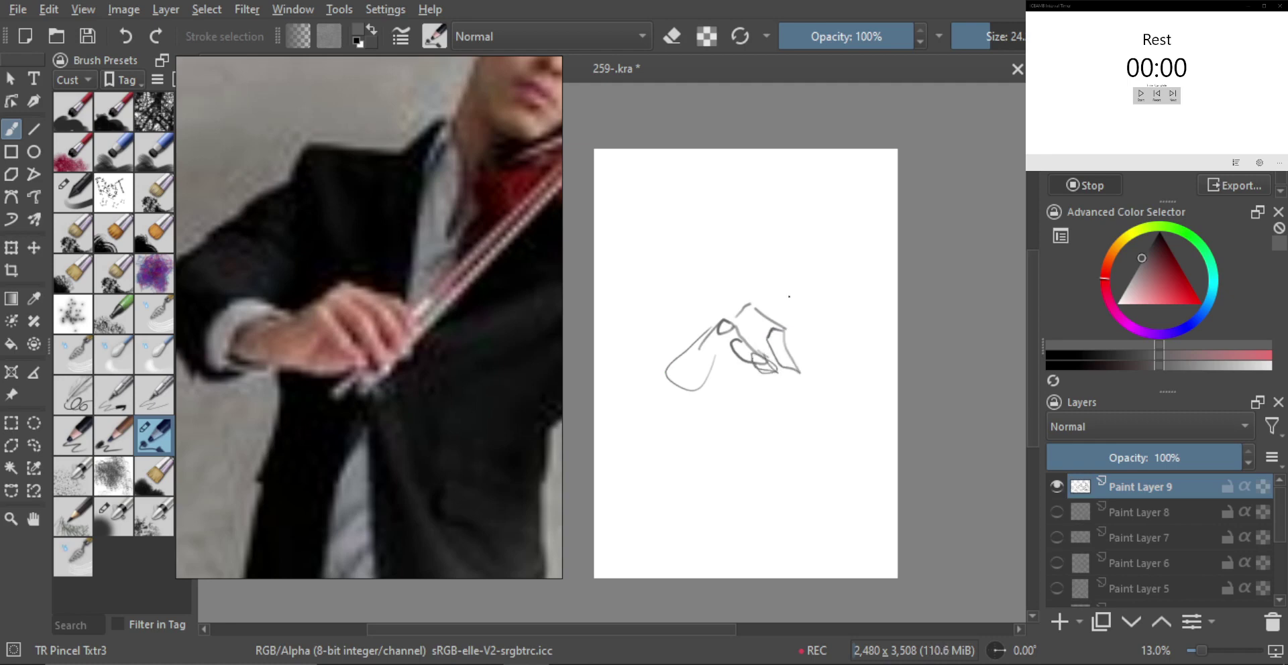
left_click(758, 303)
mouse_move(717, 317)
left_mouse_down()
mouse_move(762, 291)
mouse_move(803, 310)
mouse_move(792, 320)
mouse_move(819, 350)
mouse_move(820, 379)
mouse_move(808, 350)
mouse_move(785, 356)
left_mouse_up()
key("ctrl+z")
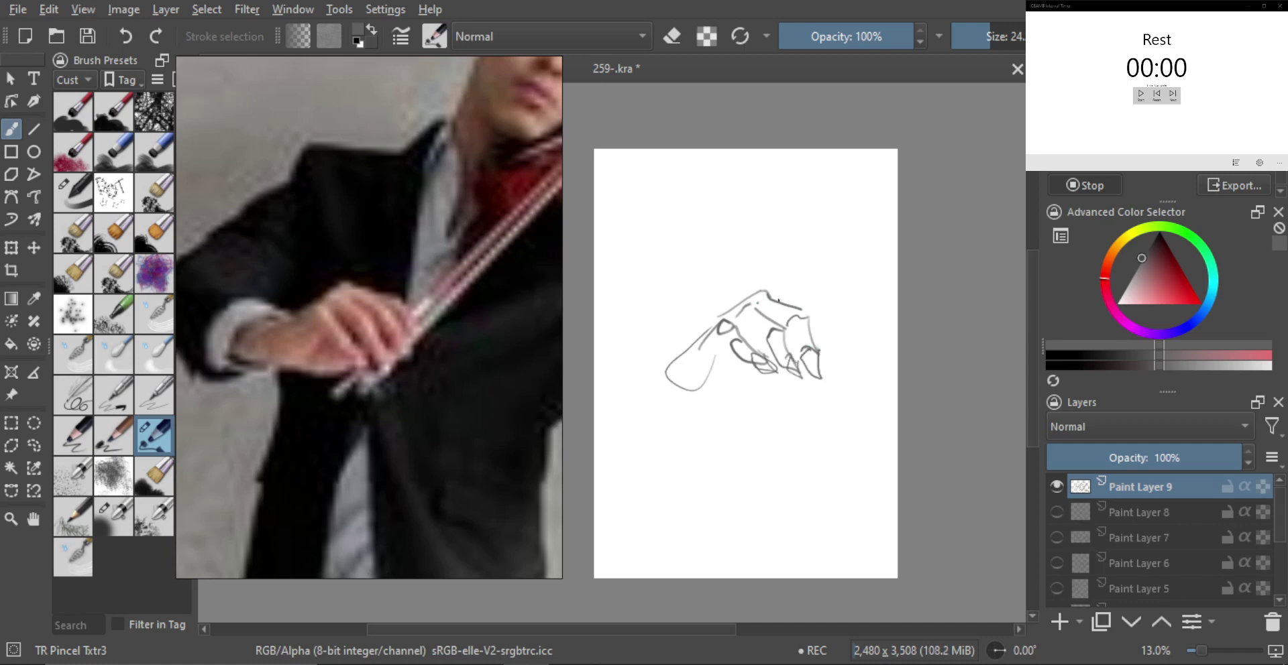
mouse_move(793, 295)
left_mouse_down()
mouse_move(829, 309)
mouse_move(839, 359)
mouse_move(824, 336)
mouse_move(830, 352)
left_mouse_up()
key("ctrl+z")
key("ctrl+z")
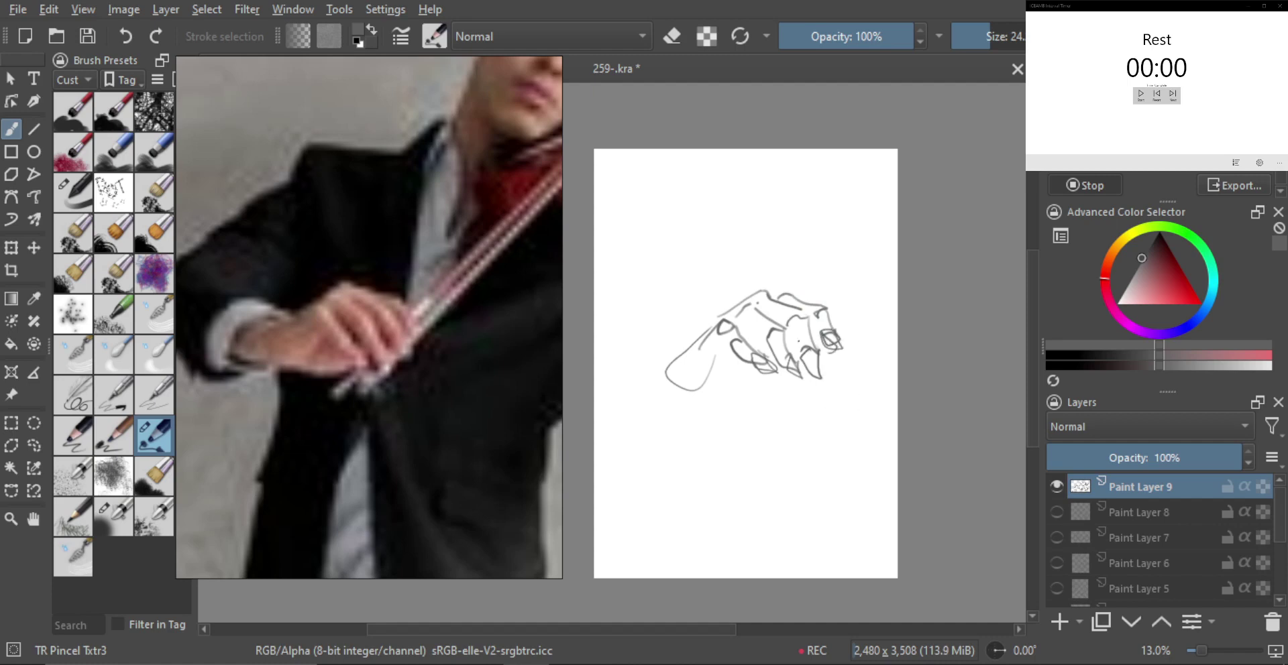
Step: Outline the bow hand from the wrist along both edges and darken the upper contour and knuckle line
mouse_move(704, 347)
left_mouse_down()
mouse_move(728, 360)
mouse_move(704, 395)
mouse_move(671, 399)
left_mouse_up()
mouse_move(672, 403)
left_mouse_down()
mouse_move(755, 392)
mouse_move(772, 374)
mouse_move(705, 401)
mouse_move(657, 377)
mouse_move(749, 295)
left_mouse_up()
key("ctrl+z")
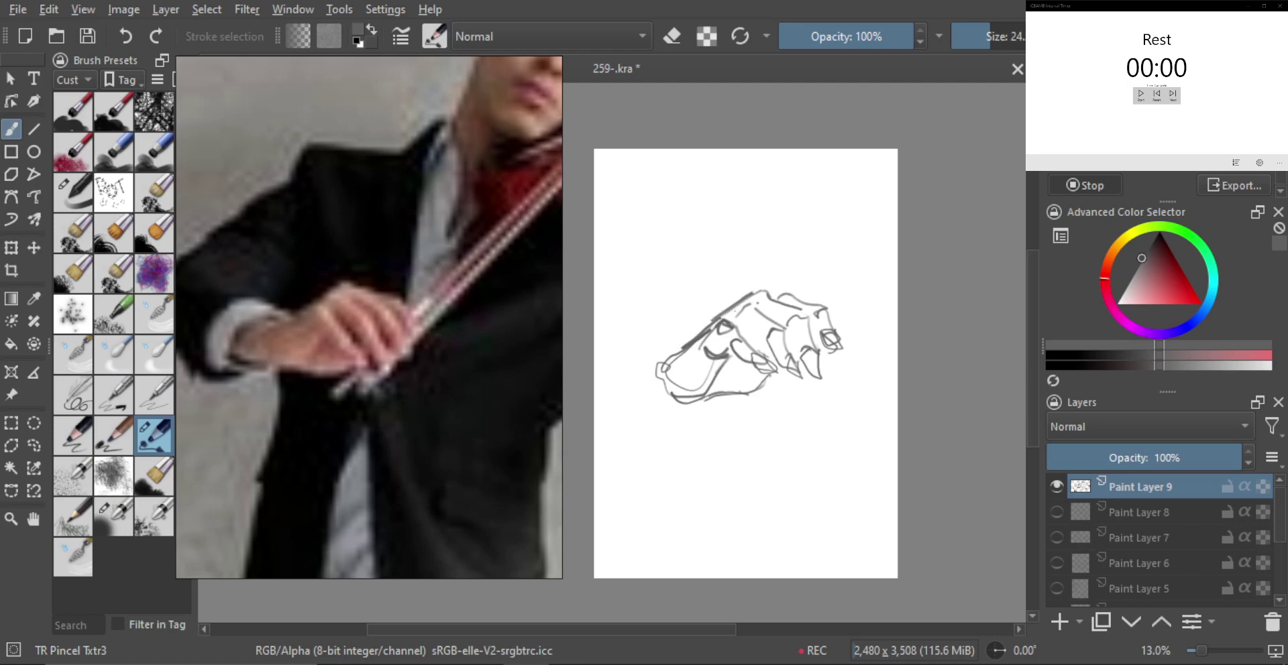
left_click_drag(705, 344, 725, 352)
mouse_move(708, 337)
left_mouse_down()
mouse_move(734, 309)
mouse_move(774, 322)
mouse_move(765, 288)
mouse_move(804, 311)
mouse_move(802, 301)
left_mouse_up()
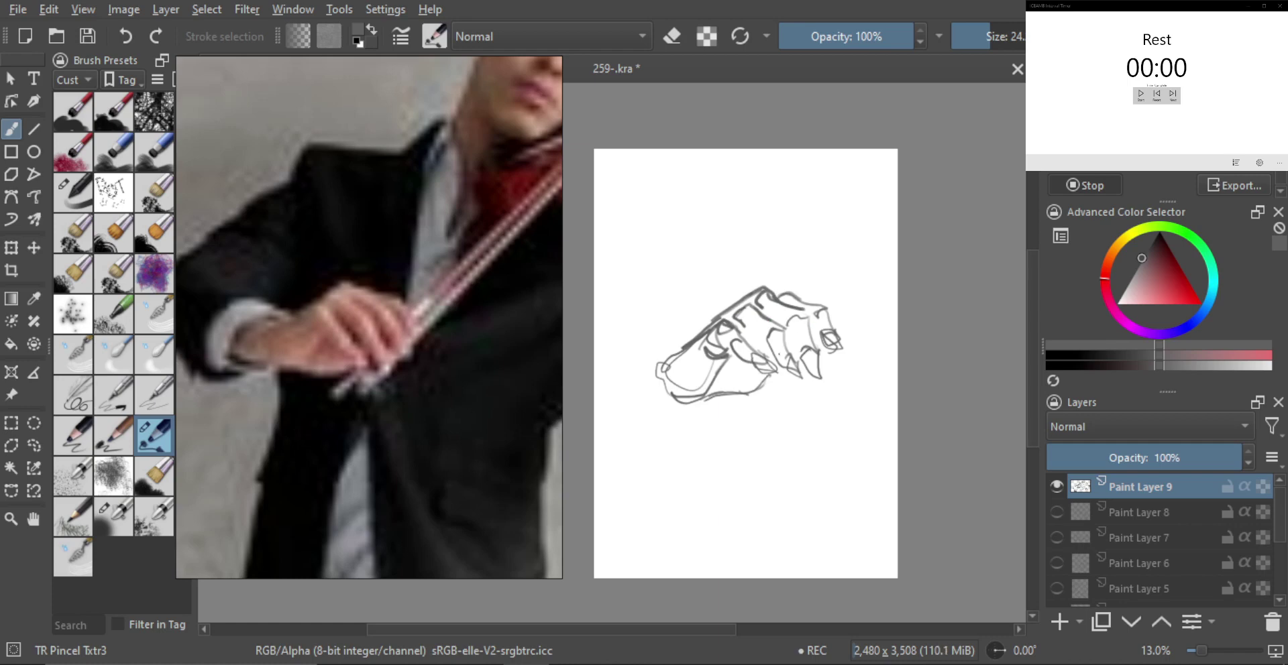
Step: Redefine the curled fingers' contours and fingertips with darker lines at brush size 26
mouse_move(769, 364)
left_mouse_down()
mouse_move(763, 375)
mouse_move(754, 360)
mouse_move(791, 381)
left_mouse_up()
key("ctrl+z")
key("bracketright")
left_click_drag(790, 355, 780, 379)
mouse_move(796, 330)
left_mouse_down()
mouse_move(768, 369)
mouse_move(793, 316)
mouse_move(808, 326)
left_mouse_up()
mouse_move(806, 320)
left_mouse_down()
mouse_move(821, 382)
mouse_move(804, 353)
left_mouse_up()
key("ctrl+z")
key("ctrl+z")
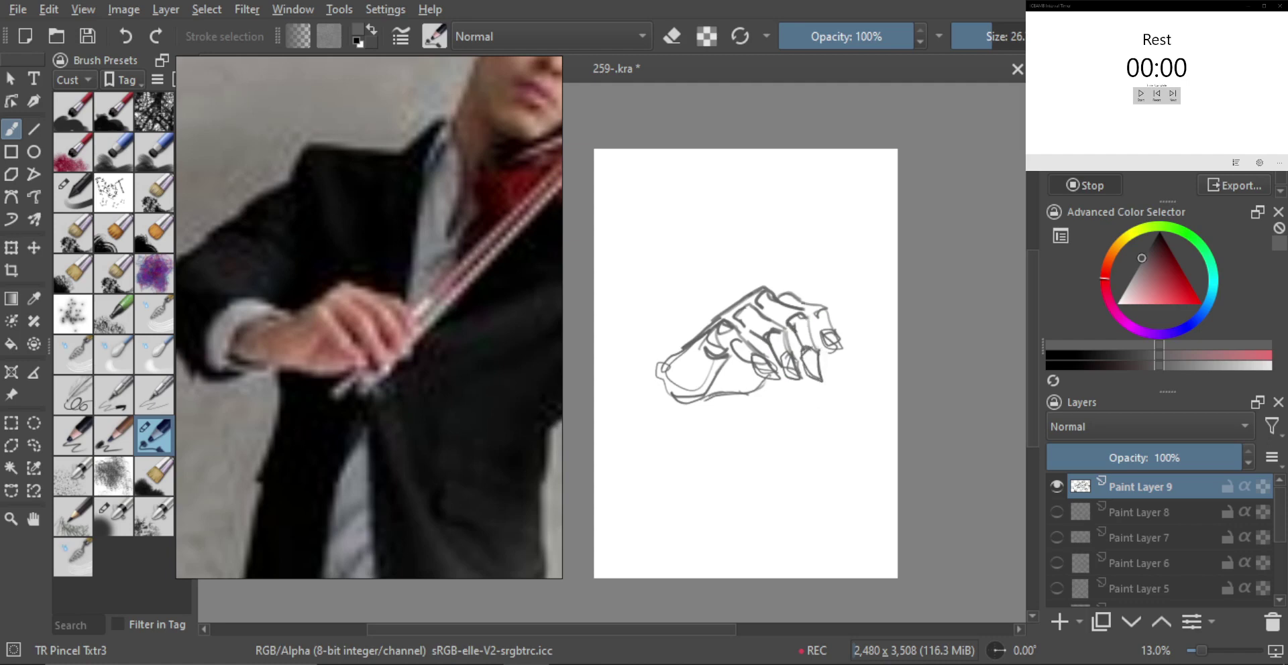
left_click_drag(802, 301, 831, 318)
mouse_move(826, 314)
left_mouse_down()
mouse_move(844, 356)
mouse_move(804, 321)
left_mouse_up()
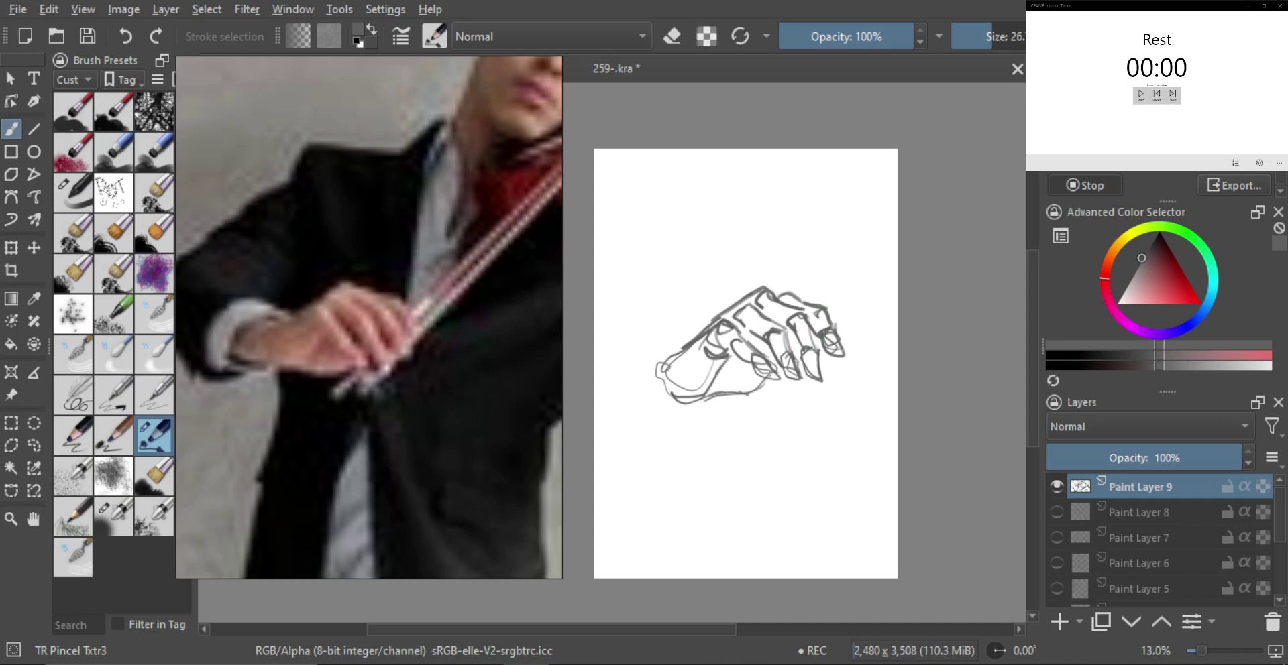
Step: Reduce the brush size to 20 and draw the wrist and curved shirt cuff behind the hand
key("bracketleft")
key("bracketleft")
mouse_move(658, 348)
left_mouse_down()
mouse_move(688, 338)
mouse_move(634, 391)
left_mouse_up()
mouse_move(637, 347)
left_mouse_down()
mouse_move(635, 388)
mouse_move(667, 398)
left_mouse_up()
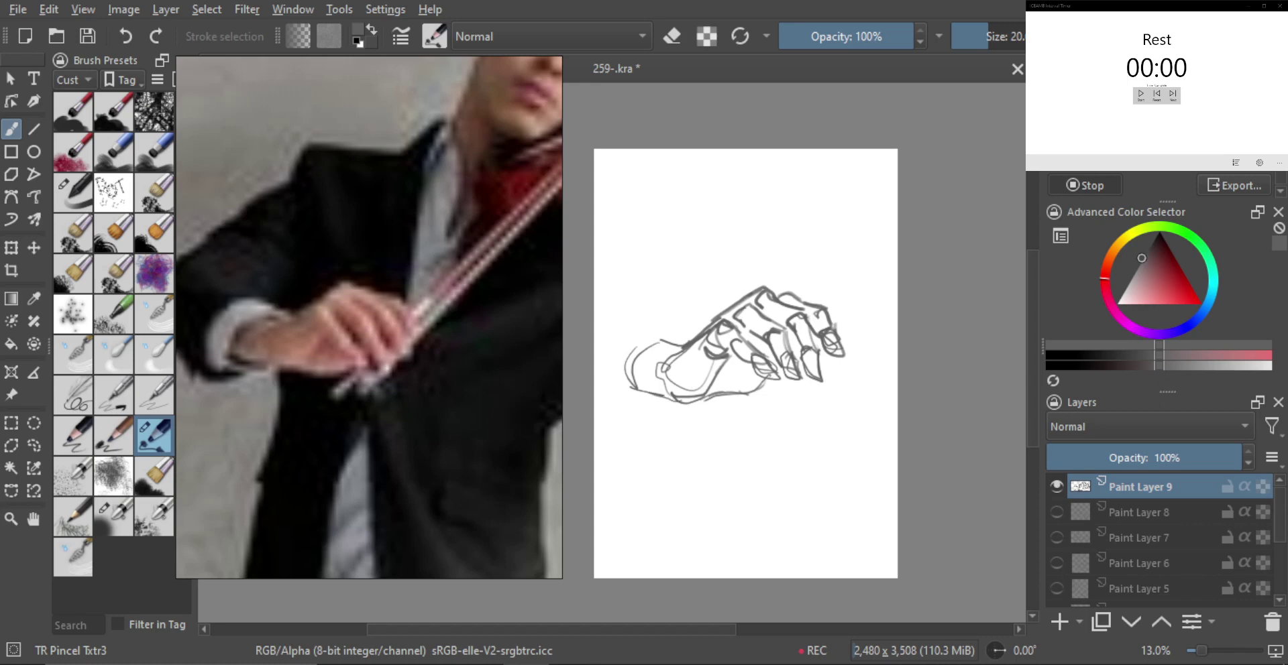
Step: Add inner contour lines around the wrist and lower palm and hatch curved shading strokes across the back of the hand
mouse_move(683, 347)
left_mouse_down()
mouse_move(665, 392)
mouse_move(715, 388)
left_mouse_up()
left_click_drag(723, 380, 761, 373)
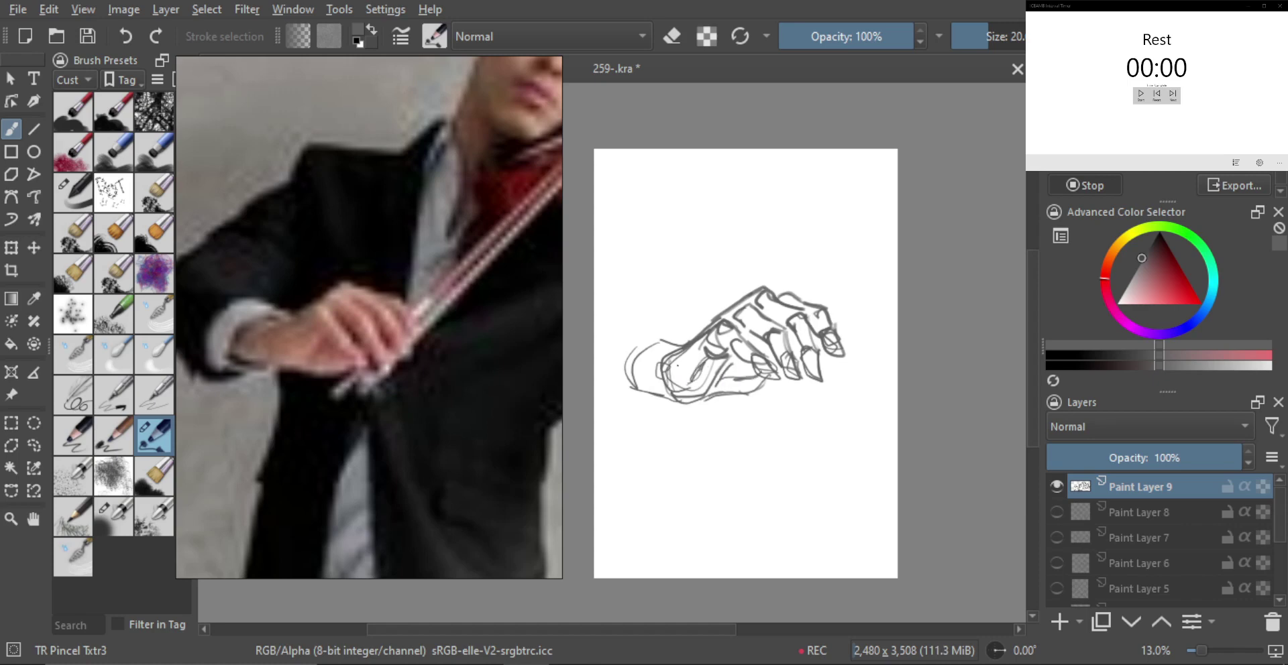
left_click_drag(679, 357, 671, 389)
mouse_move(687, 354)
left_mouse_down()
mouse_move(673, 383)
mouse_move(683, 376)
left_mouse_up()
mouse_move(698, 348)
left_mouse_down()
mouse_move(689, 374)
mouse_move(693, 364)
left_mouse_up()
left_click_drag(707, 338, 697, 360)
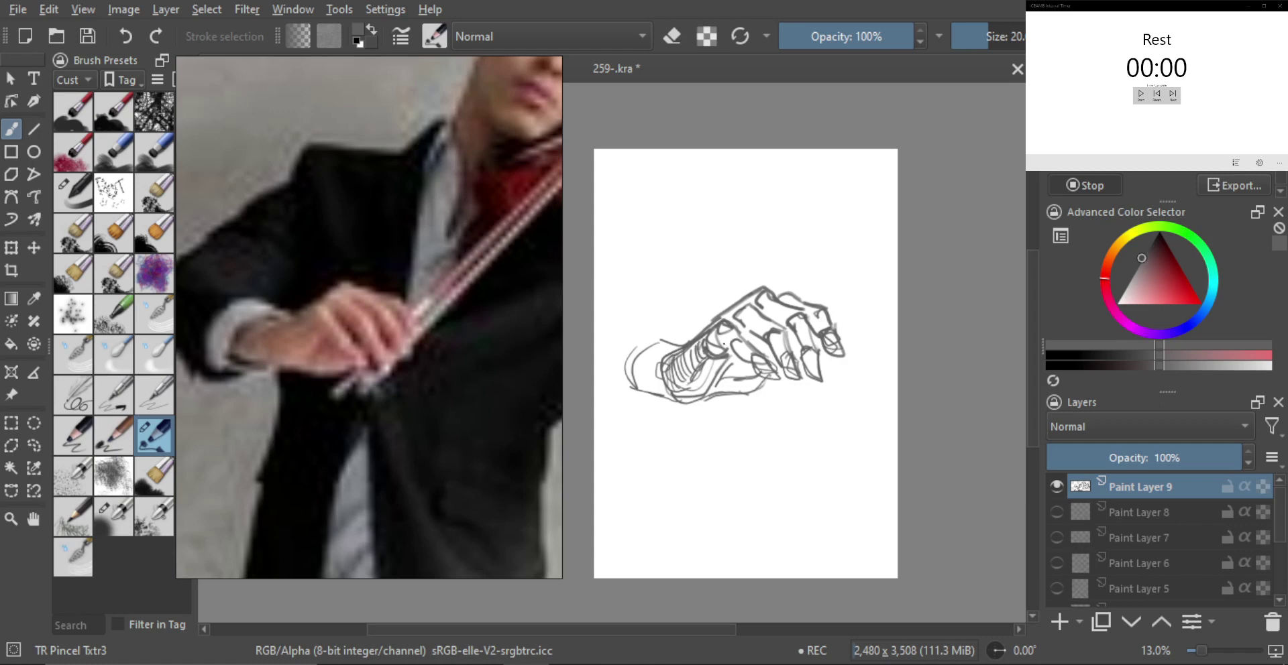
Step: Reduce the brush size to 19.29 px and hatch the shadows around the knuckles and between the fingers of the hand sketch
mouse_move(734, 342)
left_mouse_down()
mouse_move(752, 362)
mouse_move(718, 353)
left_mouse_up()
key("ctrl+z")
key("ctrl+z")
left_click_drag(731, 346, 731, 359)
left_click_drag(742, 351, 736, 361)
key("[")
mouse_move(738, 314)
left_mouse_down()
mouse_move(765, 333)
mouse_move(753, 331)
mouse_move(792, 322)
mouse_move(804, 363)
left_mouse_up()
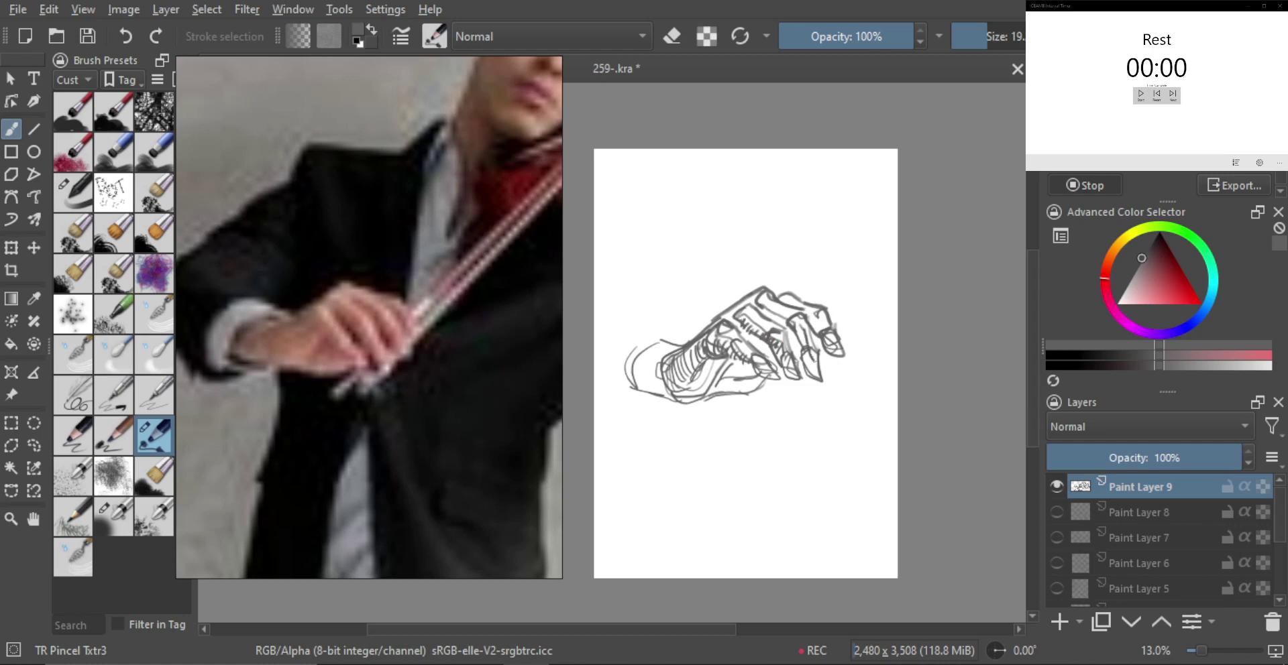
Step: Shade the shadow sides of the fingers and the thumb area with short hatching strokes
left_click_drag(776, 312, 778, 327)
left_click_drag(794, 322, 791, 336)
left_click_drag(804, 335, 801, 350)
left_click_drag(809, 352, 803, 368)
left_click_drag(803, 311, 831, 340)
left_click_drag(724, 362, 757, 378)
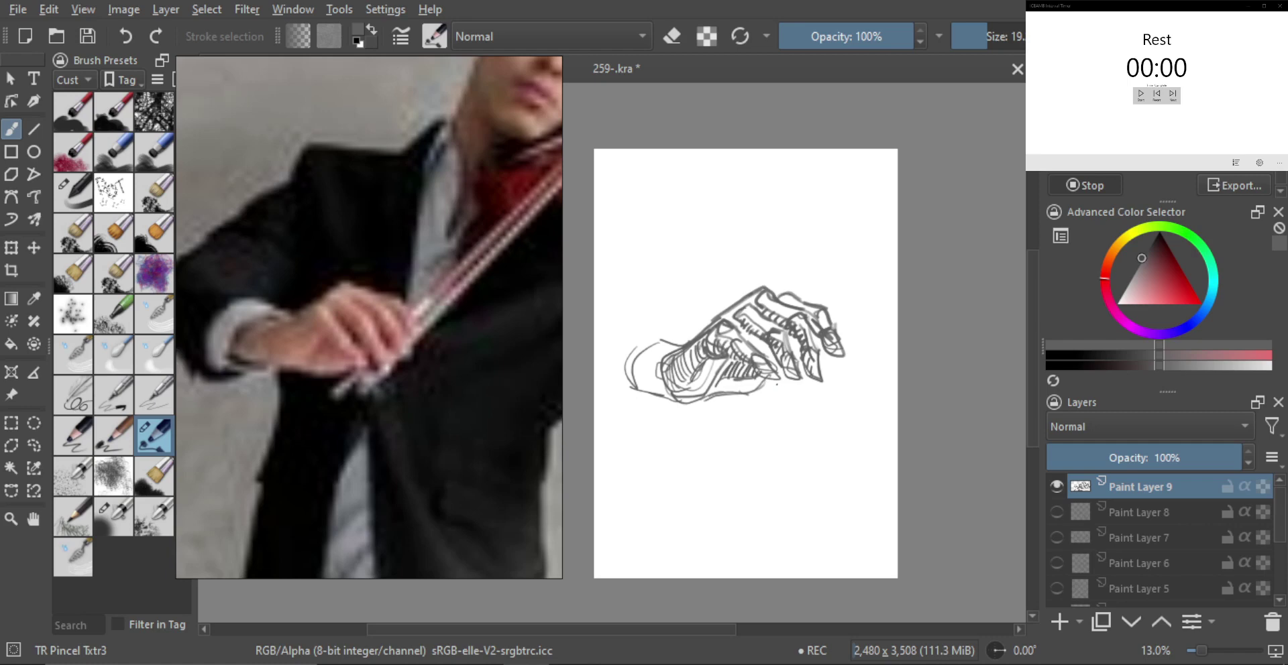
Step: Sketch the violin bow extending from both sides of the hand and reinforce the sleeve cuff contours
left_click_drag(778, 380, 732, 427)
left_click_drag(789, 380, 766, 419)
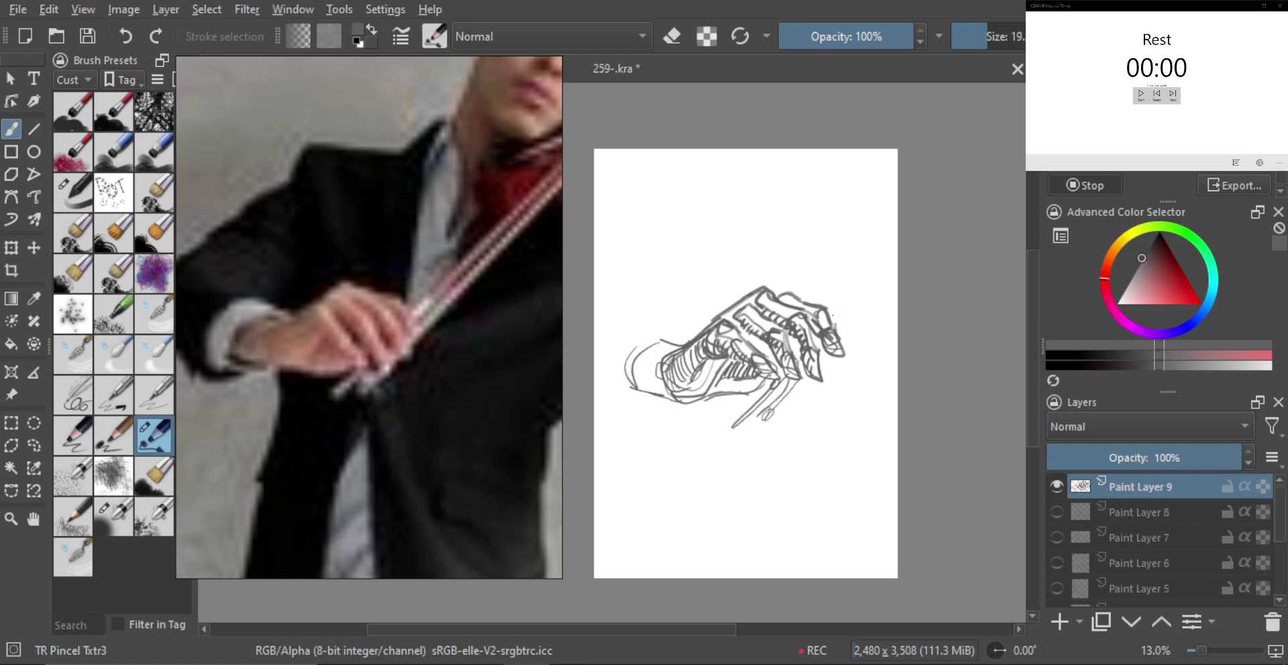
mouse_move(835, 320)
left_mouse_down()
mouse_move(862, 285)
mouse_move(852, 300)
mouse_move(864, 302)
left_mouse_up()
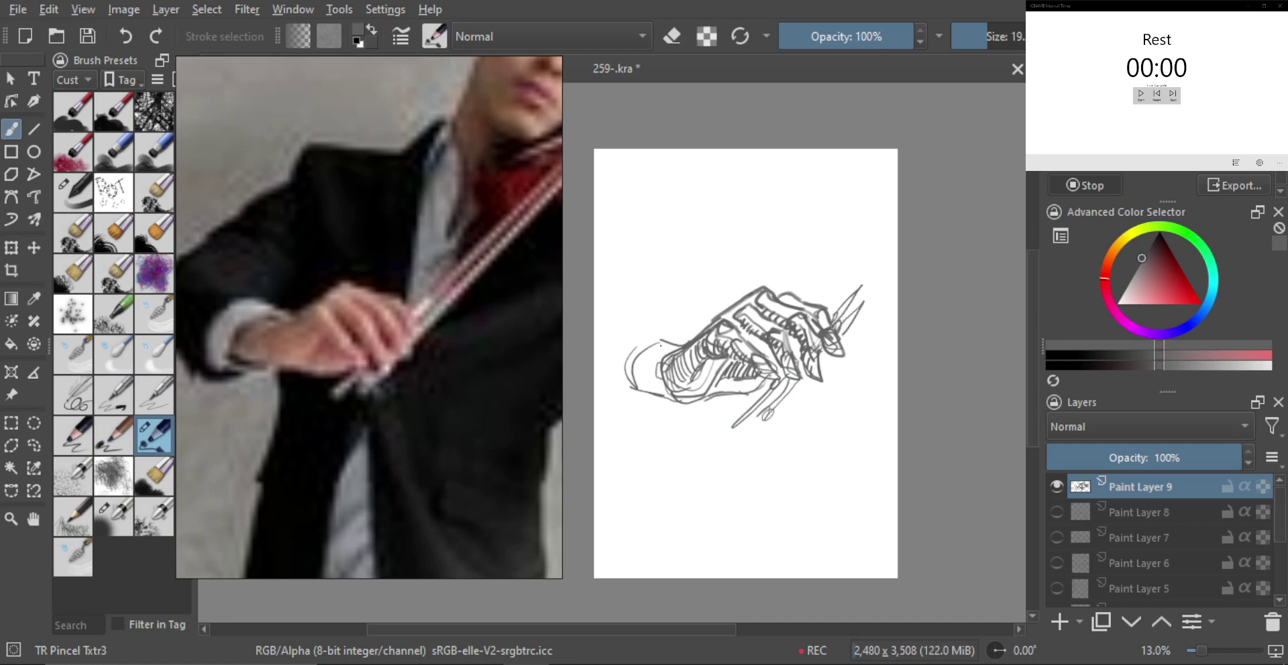
mouse_move(642, 343)
left_mouse_down()
mouse_move(664, 353)
mouse_move(635, 389)
left_mouse_up()
mouse_move(661, 346)
left_mouse_down()
mouse_move(652, 369)
mouse_move(729, 391)
mouse_move(731, 380)
left_mouse_up()
Step: Replace the visible hand sketch with a new blank paint layer and frame the violinist's raised hand in the reference
left_click(1056, 487)
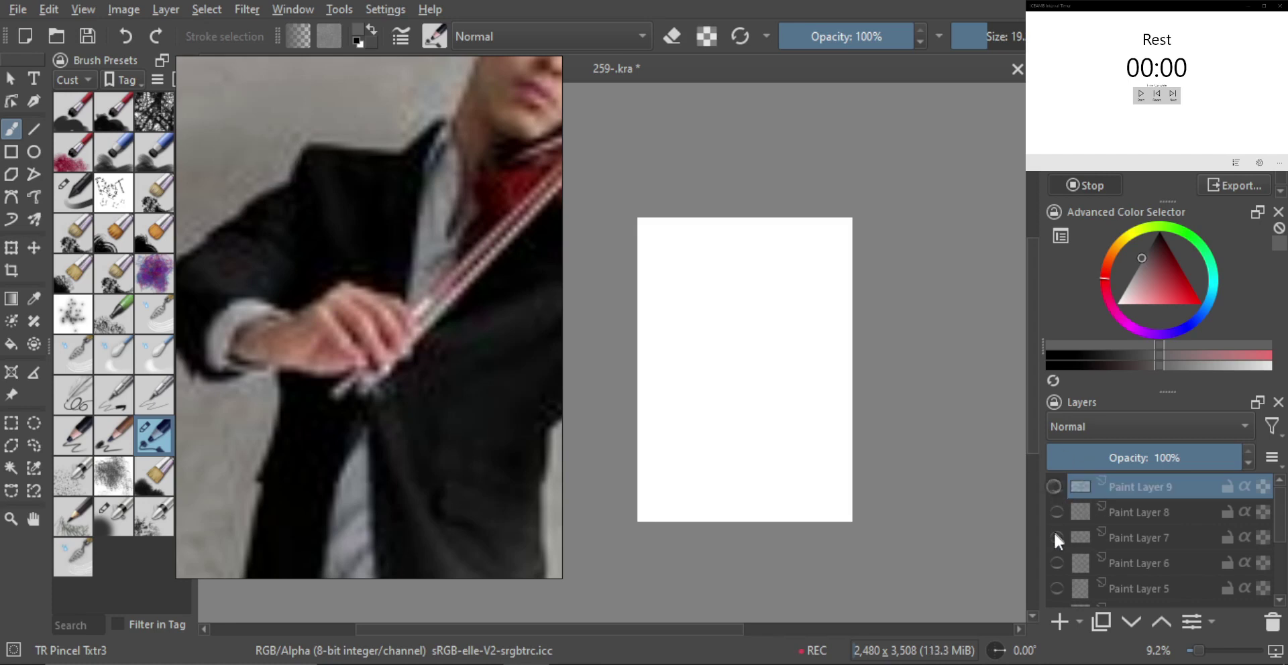
left_click(1057, 621)
scroll(437, 411, "down", 5)
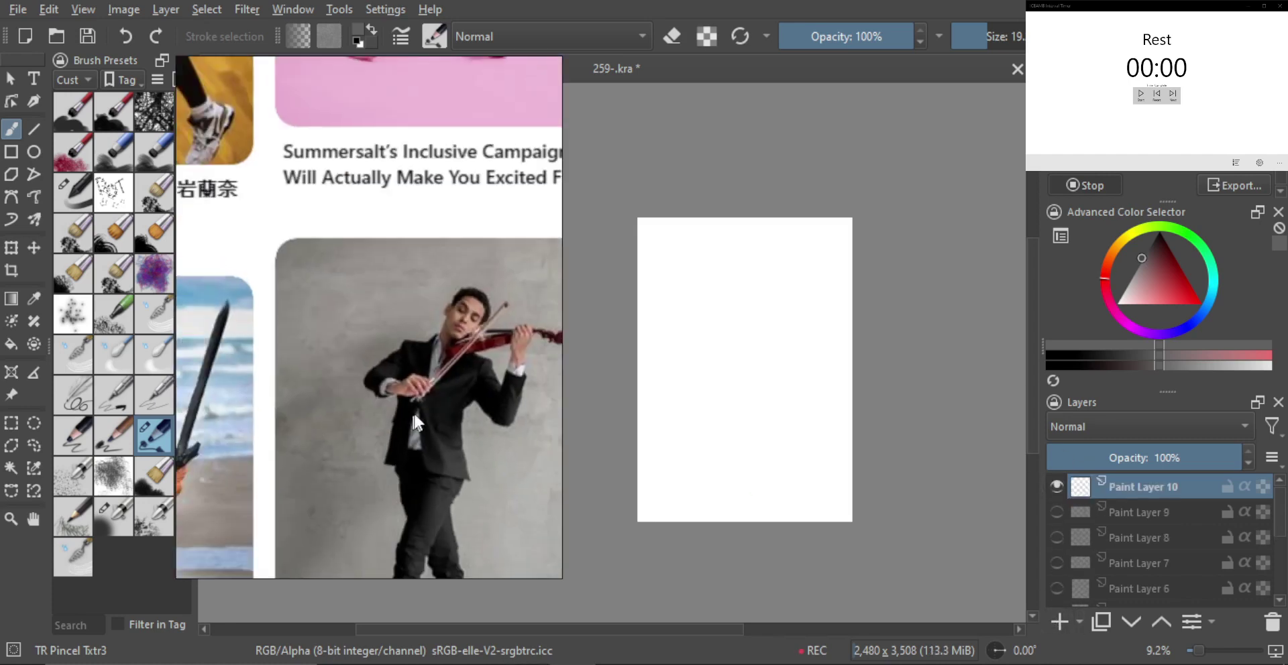
scroll(395, 406, "up", 2)
scroll(394, 404, "up", 5)
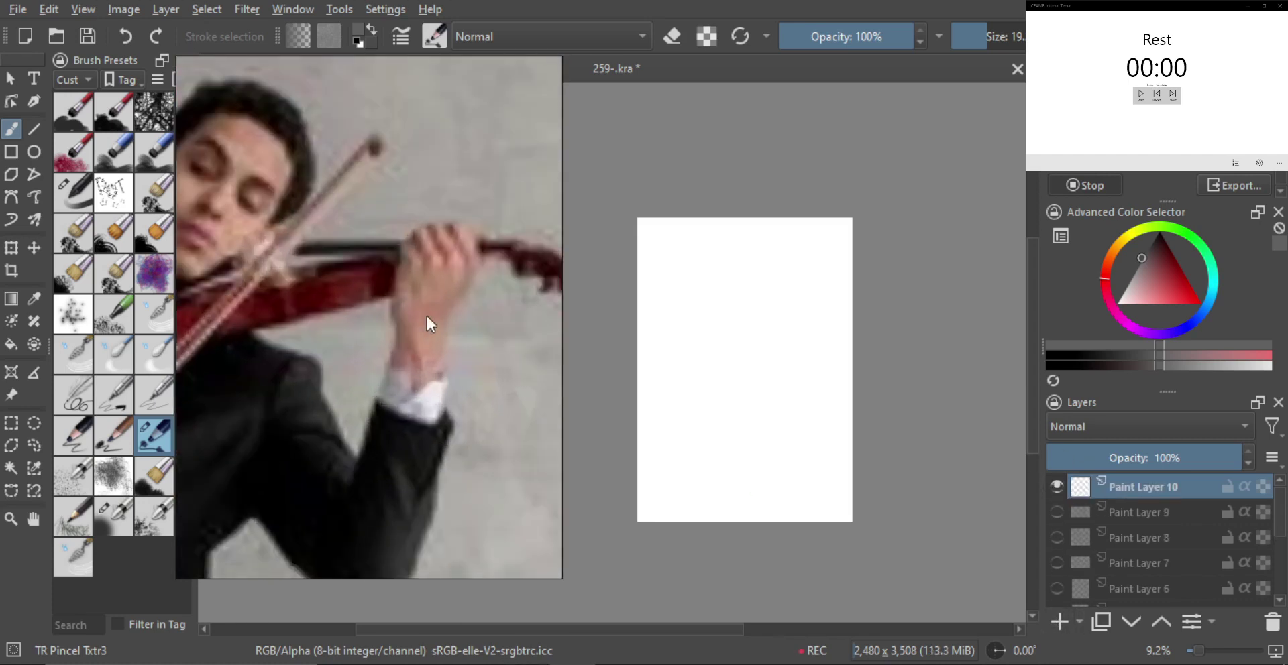
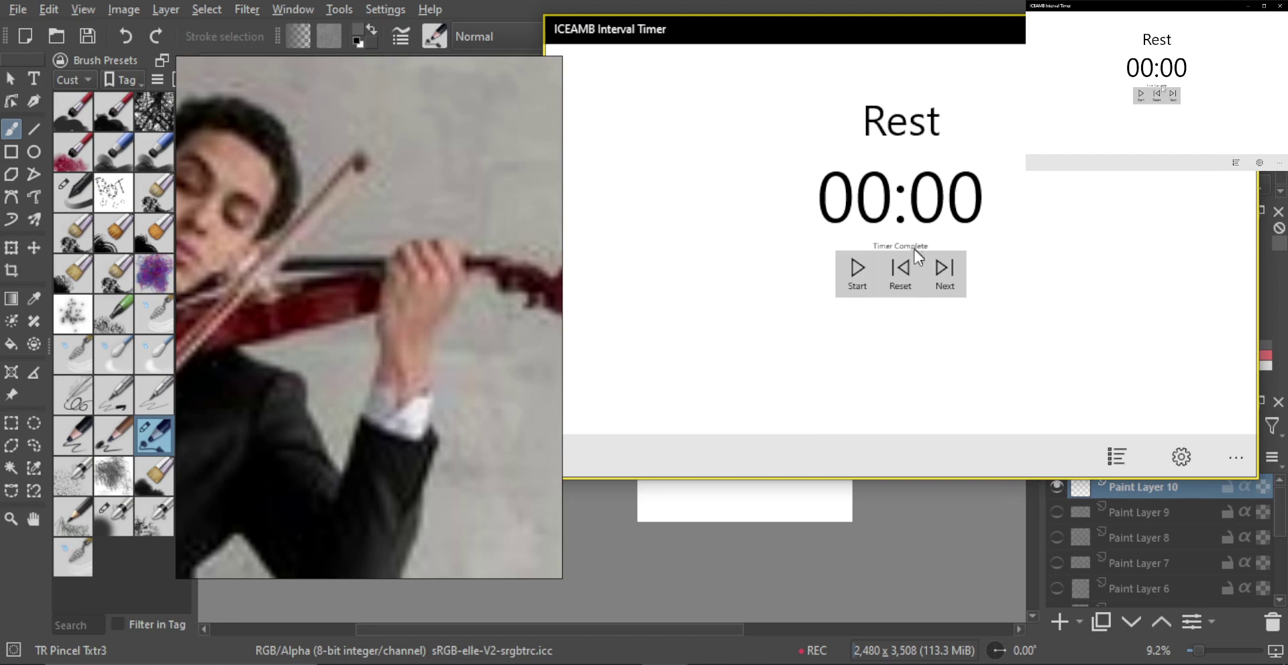
Step: Reset the interval timer to its first work round and reselect Paint Layer 10 in the drawing
left_click(890, 280)
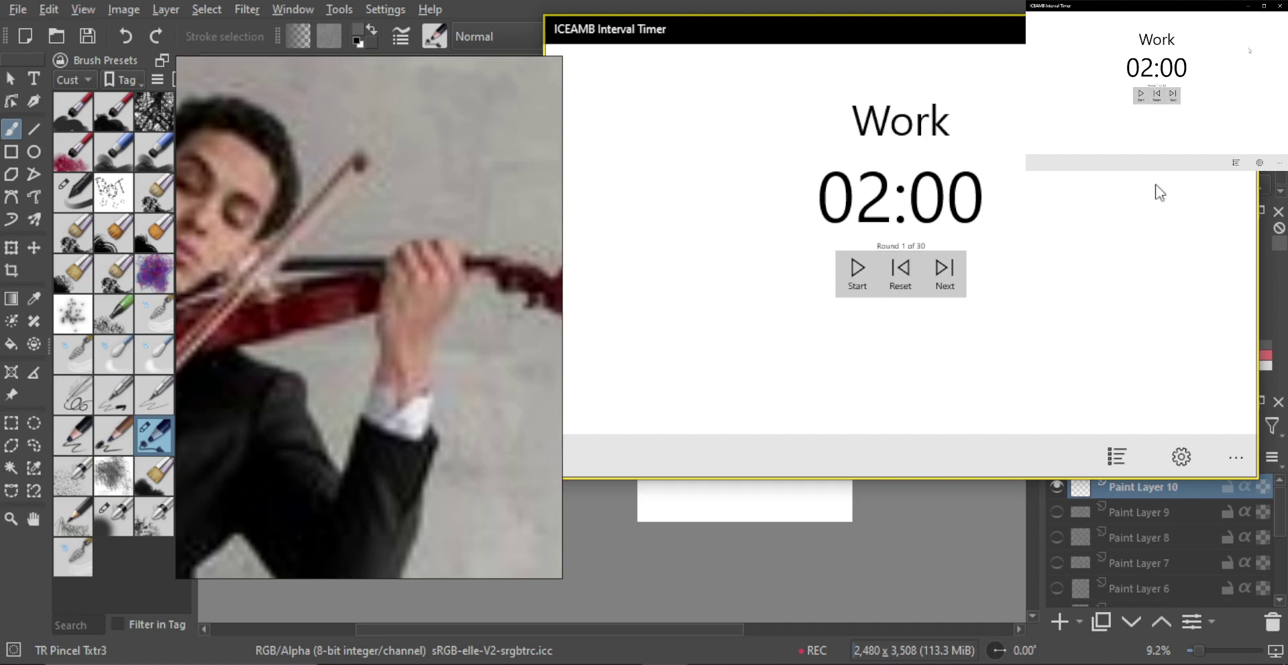
left_click(1148, 517)
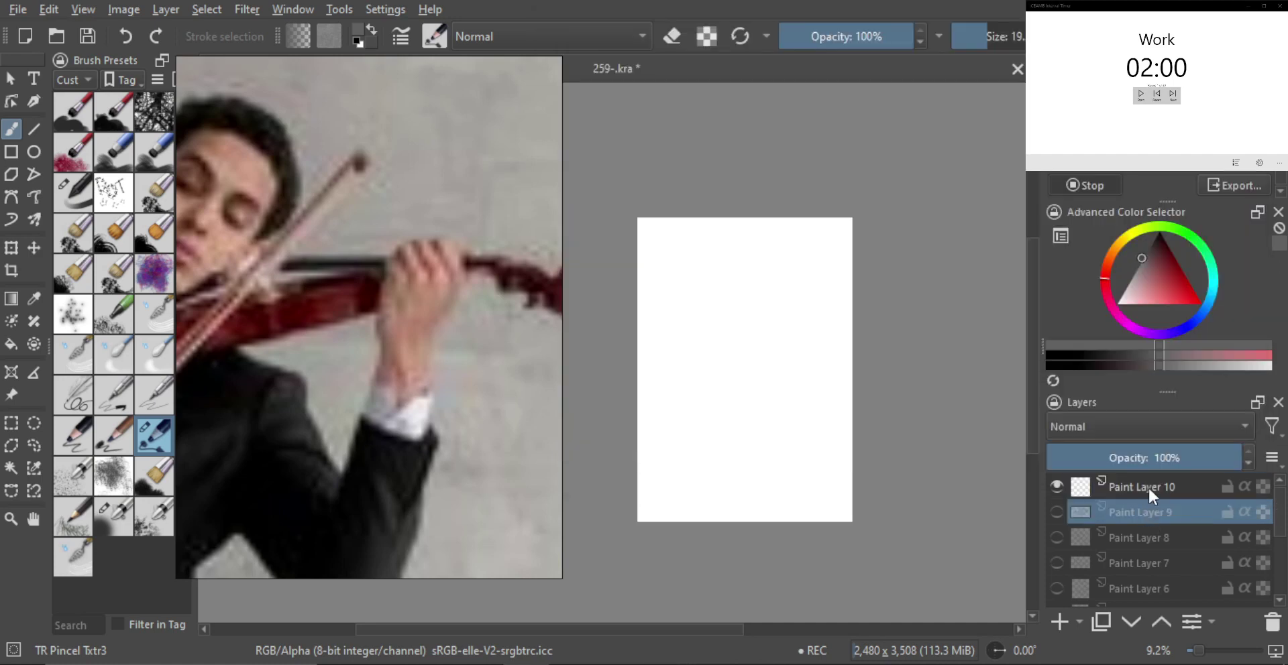
scroll(1148, 510, "down", 3)
scroll(1150, 526, "up", 3)
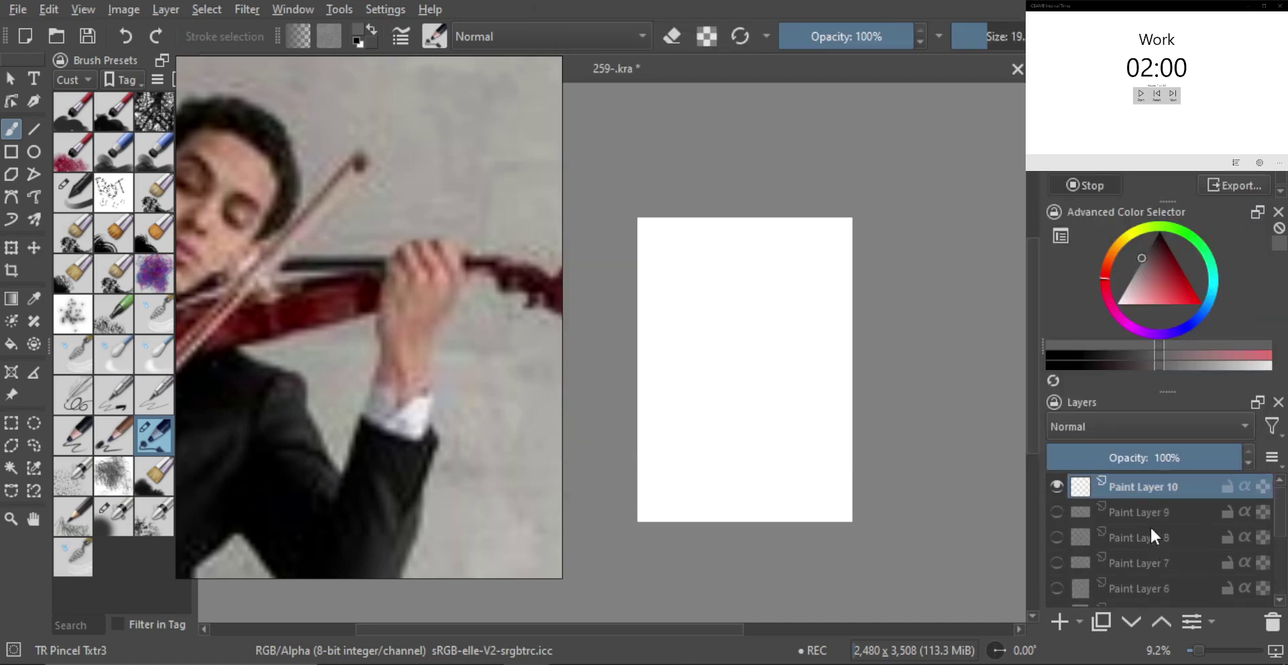
Step: Close the interval timer and zoom the reference board out to the wider collection of pose photos
left_click(664, 664)
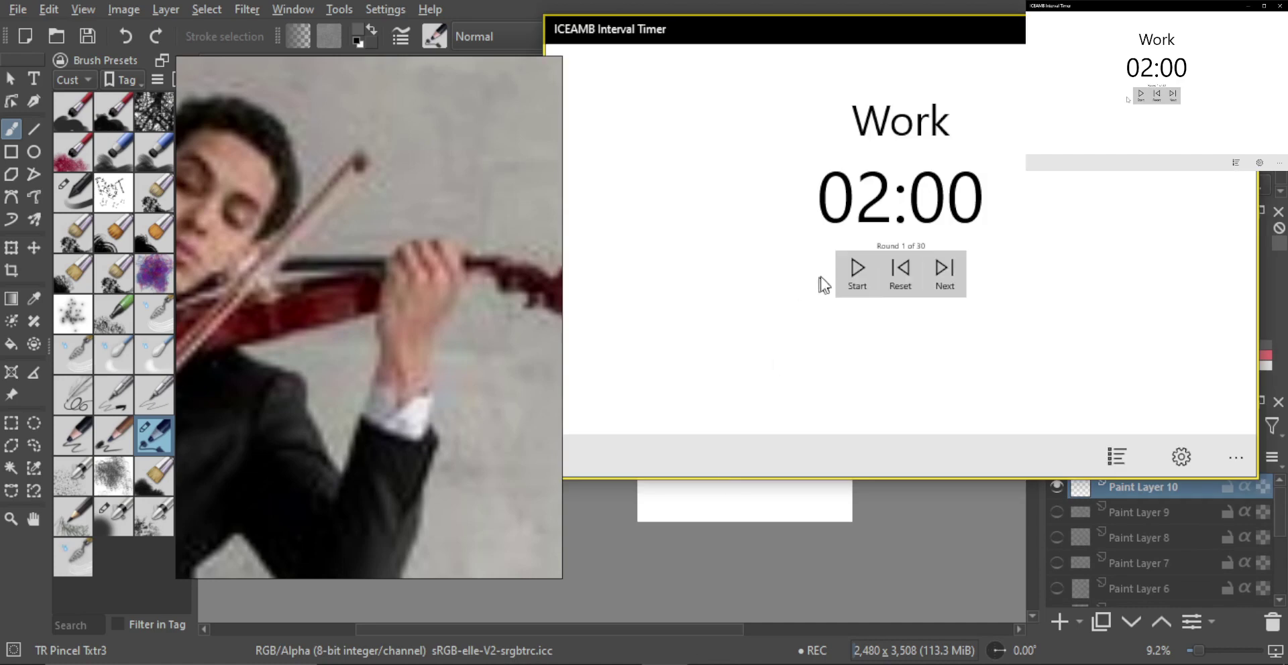
left_click(1278, 7)
scroll(455, 462, "down", 5)
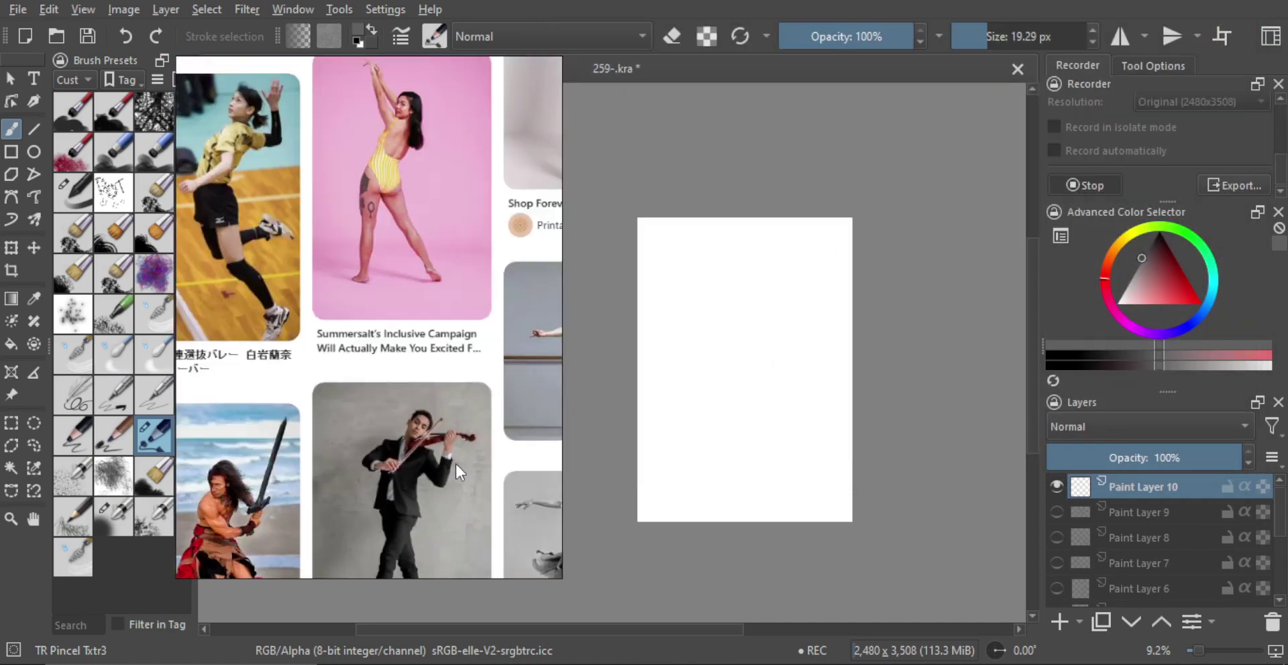
scroll(456, 467, "down", 5)
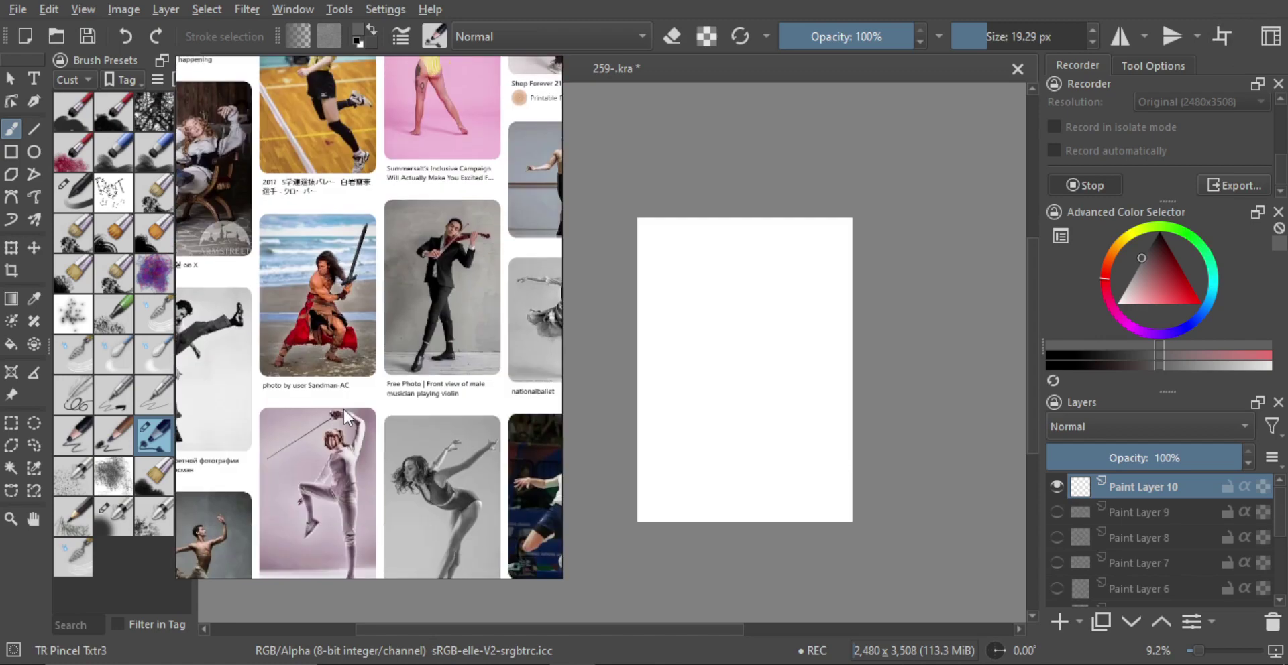
scroll(378, 416, "down", 5)
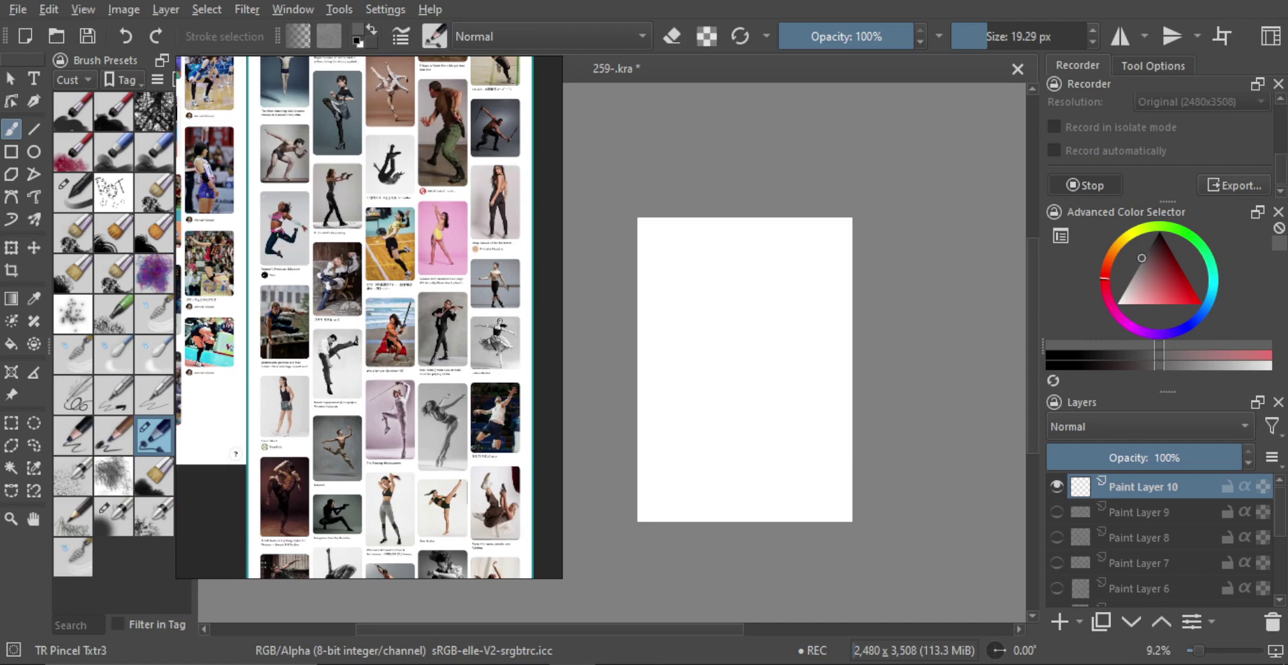
left_click_drag(754, 357, 787, 317)
left_click_drag(712, 396, 741, 379)
key("ctrl+z")
key("ctrl+z")
Step: Block in the back of a new hand with an angled wrist, a straight side and a row of knuckle circles
left_click_drag(745, 332, 755, 312)
left_click_drag(751, 308, 762, 297)
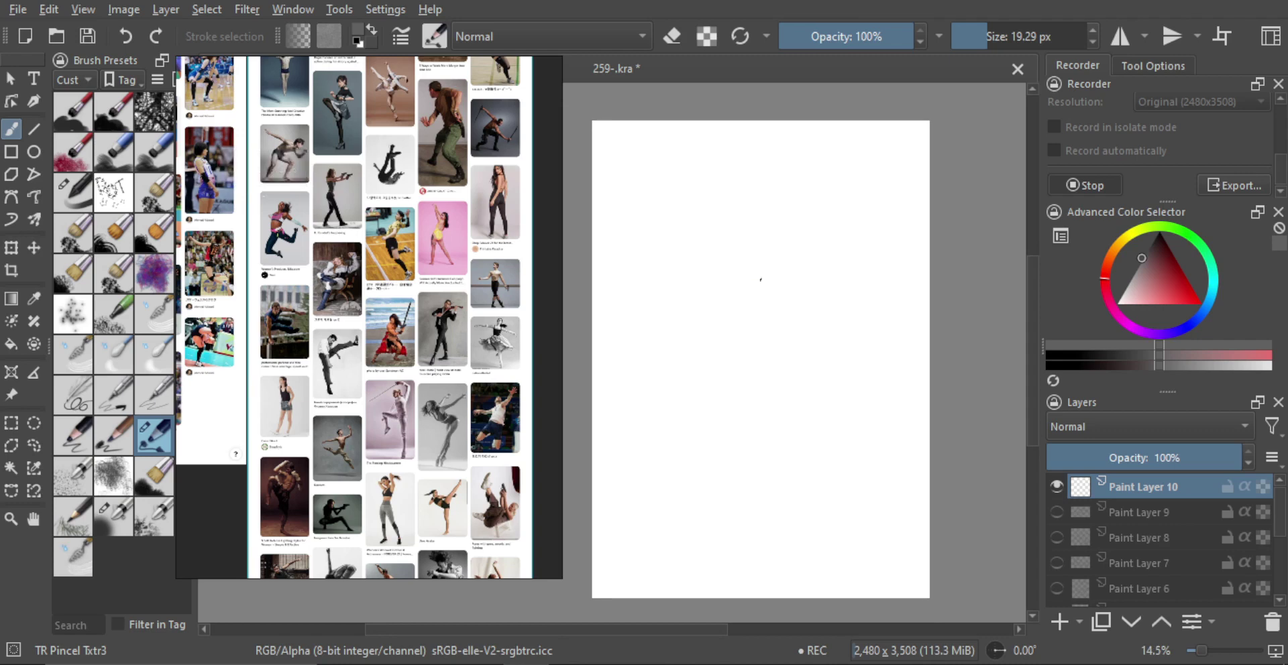
mouse_move(751, 278)
left_mouse_down()
mouse_move(701, 319)
mouse_move(707, 343)
mouse_move(705, 329)
mouse_move(783, 350)
mouse_move(720, 332)
mouse_move(790, 342)
left_mouse_up()
key("ctrl+z")
left_click_drag(726, 460, 727, 444)
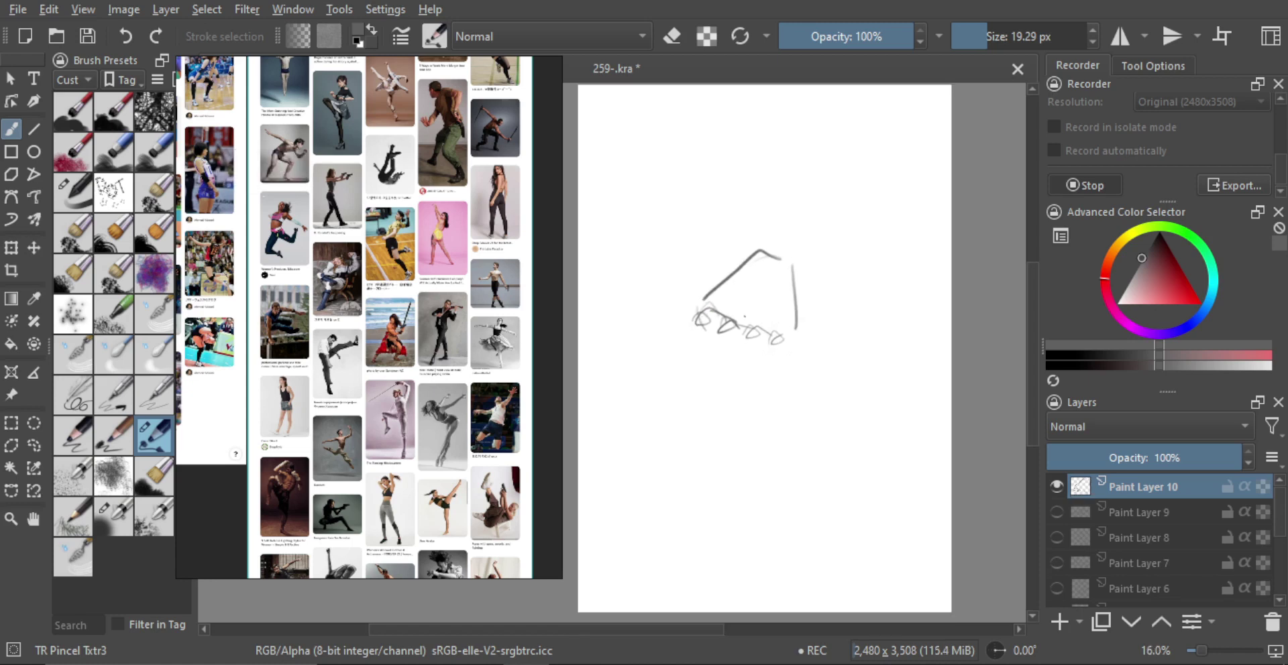
Step: Sketch the rounded mass of the fingers below the knuckles and the segmented little finger
mouse_move(704, 309)
left_mouse_down()
mouse_move(683, 401)
mouse_move(753, 369)
mouse_move(764, 347)
left_mouse_up()
mouse_move(754, 373)
left_mouse_down()
mouse_move(723, 417)
mouse_move(776, 340)
mouse_move(769, 438)
mouse_move(790, 357)
mouse_move(780, 316)
mouse_move(748, 322)
mouse_move(747, 336)
left_mouse_up()
scroll(748, 355, "up", 1)
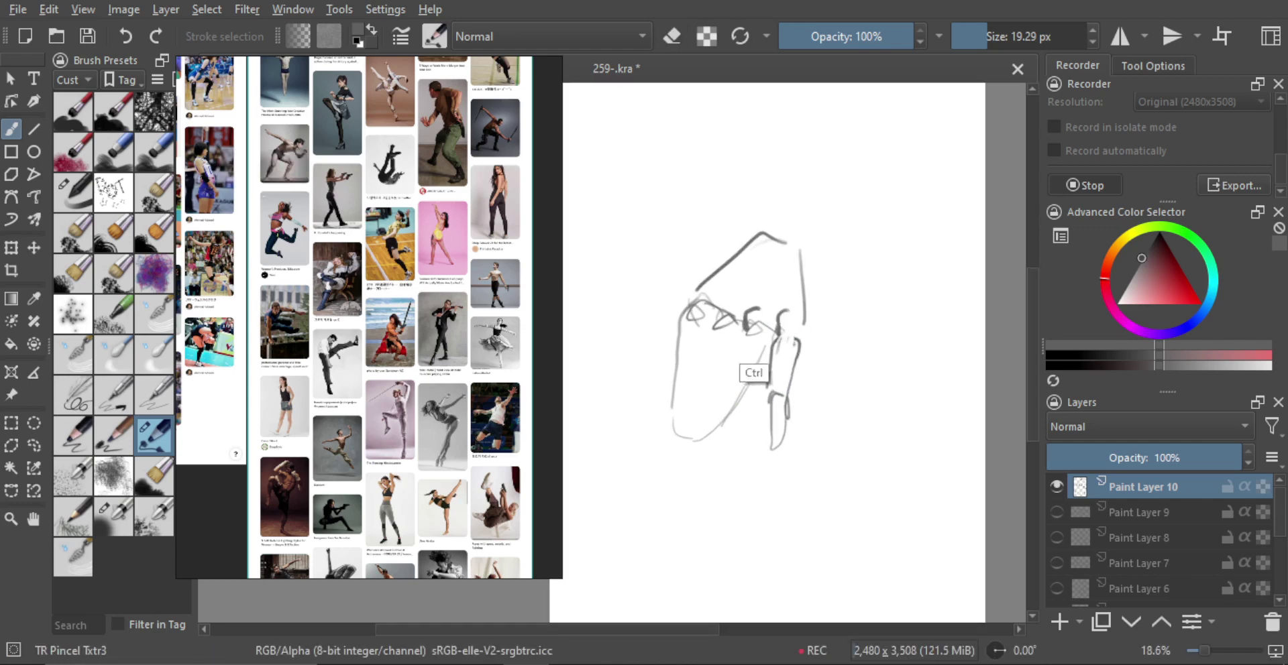
Step: Undo the last knuckle strokes and draw tendon lines running from the wrist to the knuckles
key("ctrl+z")
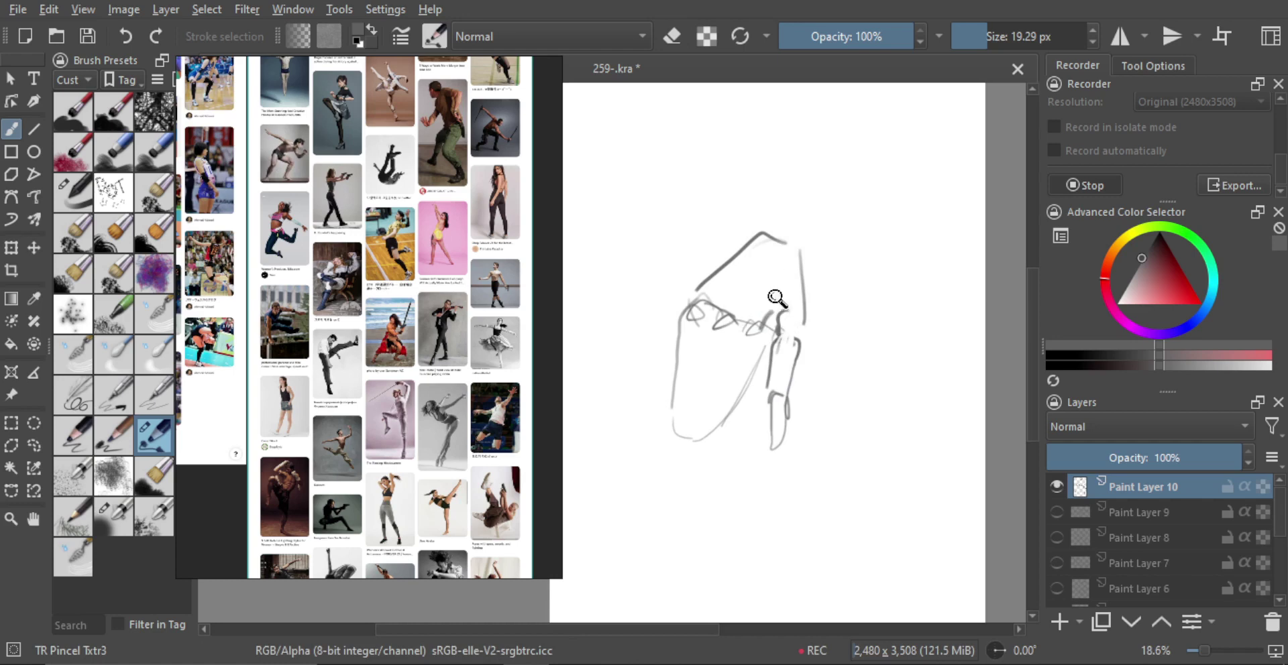
key("ctrl+z")
mouse_move(774, 273)
left_mouse_down()
mouse_move(756, 318)
mouse_move(774, 274)
mouse_move(795, 318)
left_mouse_up()
mouse_move(759, 253)
left_mouse_down()
mouse_move(723, 309)
mouse_move(749, 275)
left_mouse_up()
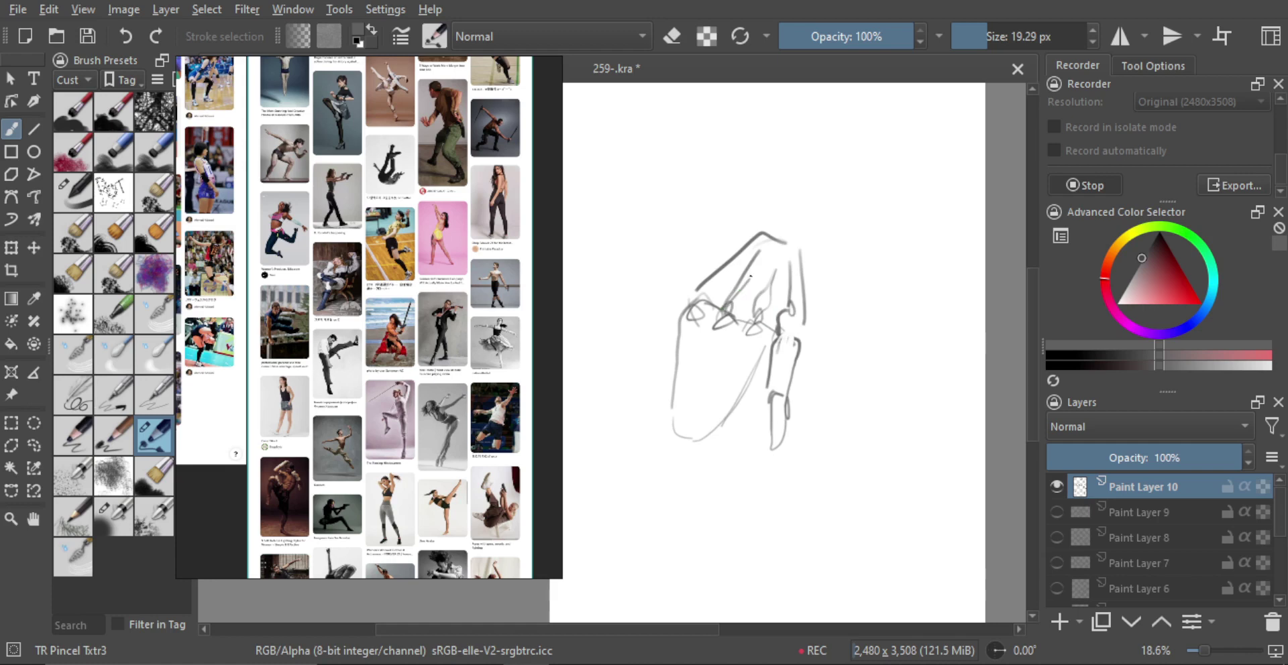
Step: Draw short dividing lines between the fingers and add the tapered fingertips below the joints
scroll(704, 403, "up", 1)
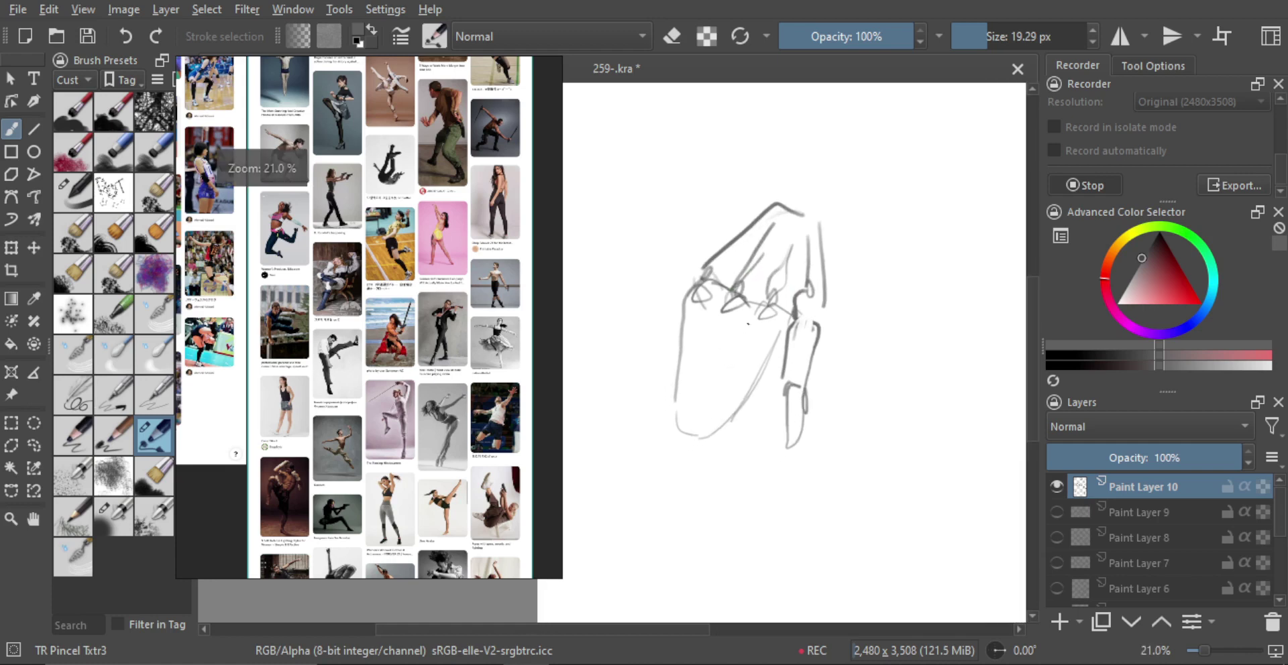
mouse_move(745, 318)
left_mouse_down()
mouse_move(732, 369)
mouse_move(708, 345)
mouse_move(743, 397)
mouse_move(693, 375)
mouse_move(725, 389)
mouse_move(683, 467)
mouse_move(721, 391)
mouse_move(711, 435)
mouse_move(746, 387)
mouse_move(711, 450)
left_mouse_up()
key("ctrl+z")
left_click_drag(745, 395, 723, 444)
left_click_drag(749, 387, 739, 427)
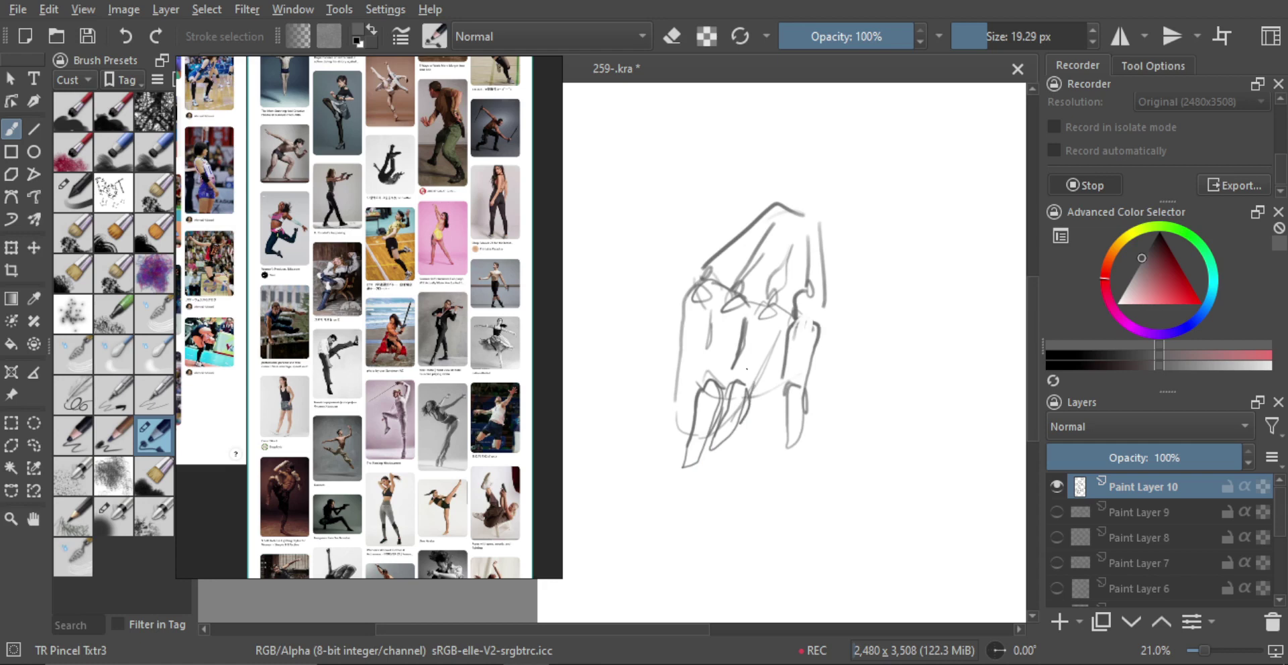
Step: Darken the index finger's outer contour and the line separating it from the middle finger
mouse_move(679, 388)
left_mouse_down()
mouse_move(698, 379)
mouse_move(687, 370)
mouse_move(676, 440)
mouse_move(693, 429)
mouse_move(674, 394)
mouse_move(682, 313)
left_mouse_up()
key("ctrl+z")
left_click_drag(706, 267, 682, 373)
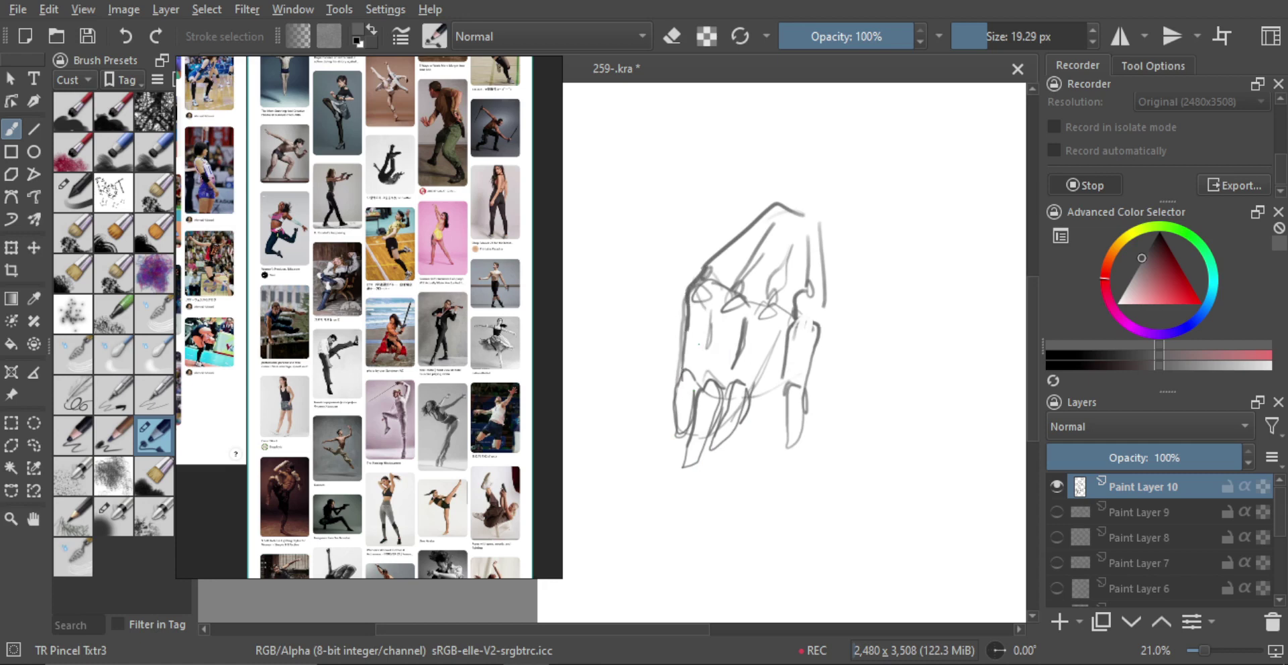
left_click_drag(708, 319, 707, 349)
left_click_drag(710, 329, 701, 379)
Step: Refine the contour between the middle and ring fingers, and undo the last strokes near the little finger
key("e")
left_click_drag(744, 320, 725, 399)
key("e")
mouse_move(774, 346)
left_mouse_down()
mouse_move(757, 380)
mouse_move(784, 355)
mouse_move(789, 439)
left_mouse_up()
key("ctrl+z")
key("ctrl+z")
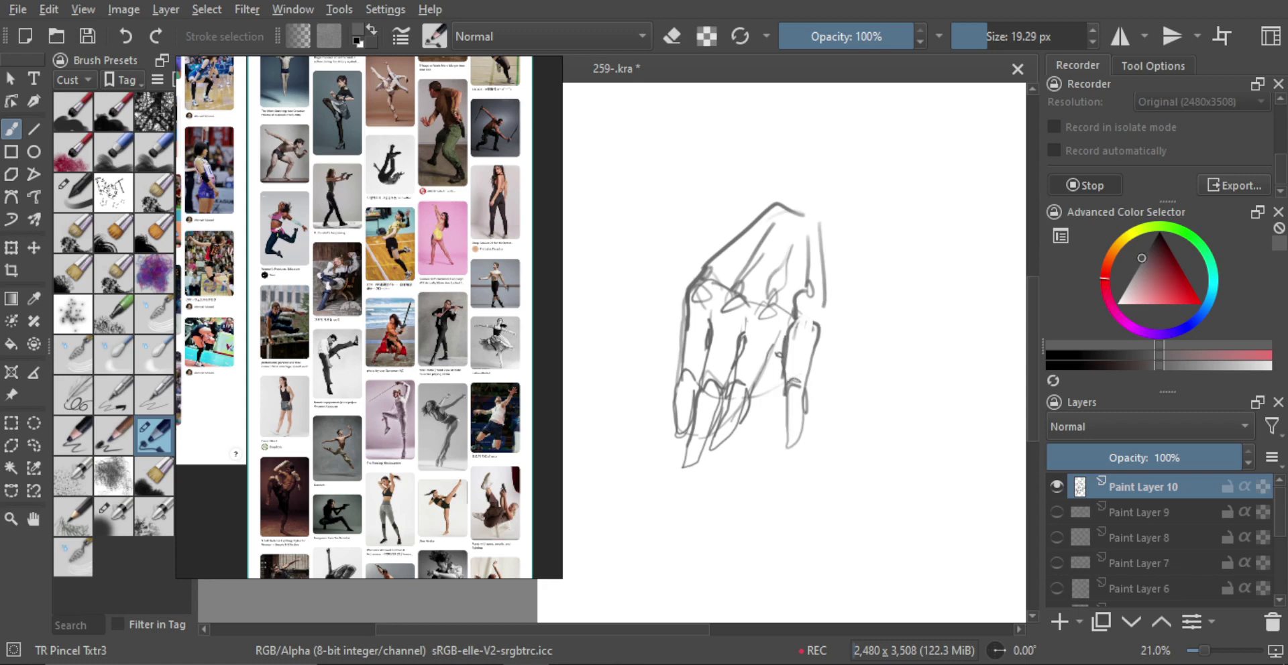
Step: Redraw the little finger's contours, clean up its tip and reinforce the outer side of the hand
mouse_move(786, 396)
left_mouse_down()
mouse_move(786, 429)
mouse_move(802, 404)
mouse_move(786, 381)
mouse_move(805, 410)
mouse_move(802, 373)
left_mouse_up()
key("ctrl+z")
key("e")
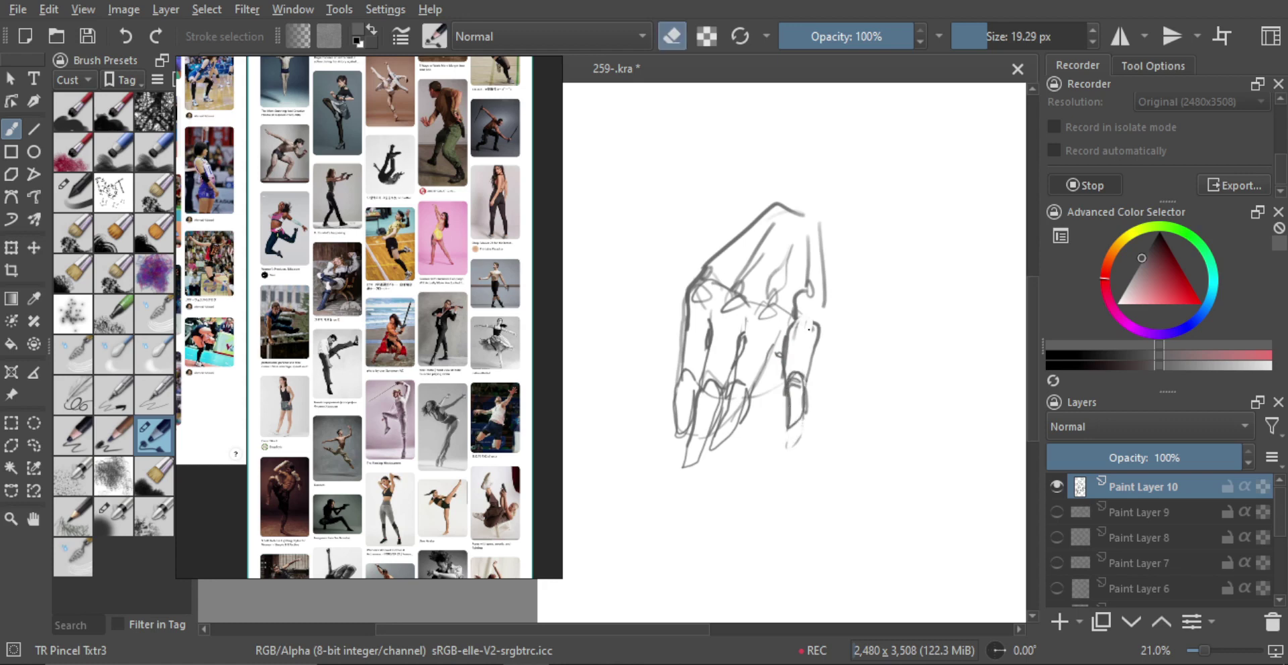
key("e")
mouse_move(821, 305)
left_mouse_down()
mouse_move(806, 377)
mouse_move(810, 217)
mouse_move(824, 306)
mouse_move(825, 273)
left_mouse_up()
key("ctrl+z")
key("e")
key("e")
scroll(825, 246, "down", 3)
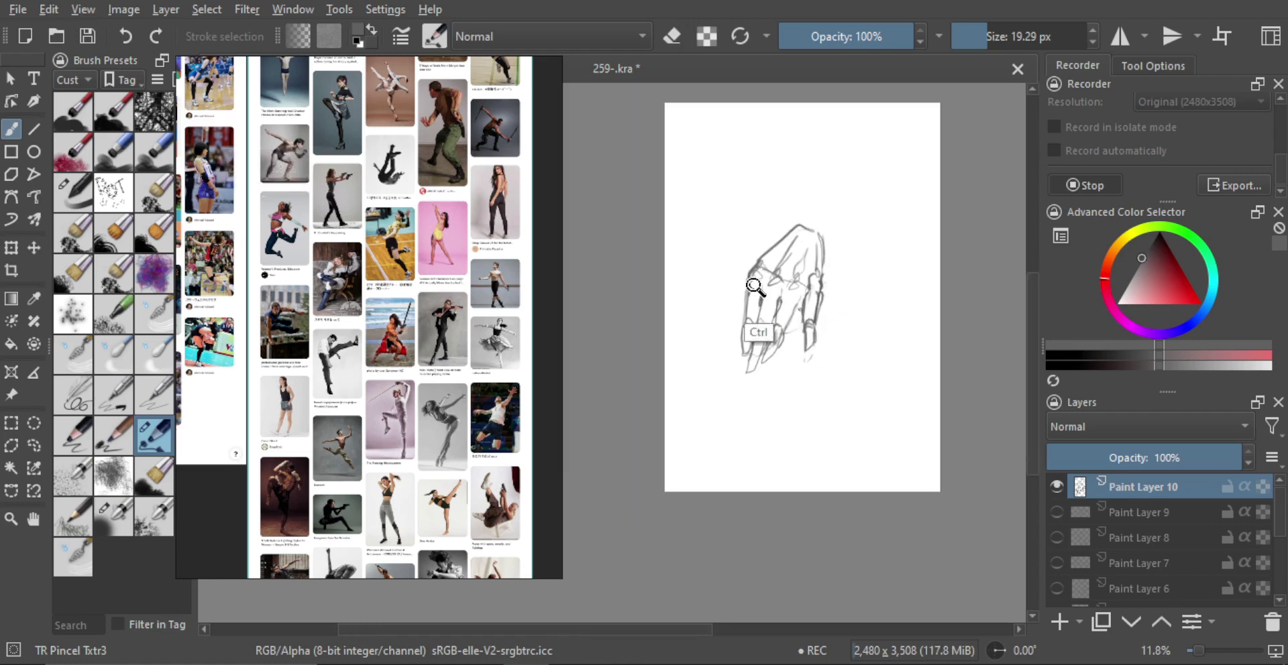
Step: Draw the thumb extending outward from the wrist side of the hand, undoing unwanted strokes
scroll(784, 189, "up", 3)
left_click_drag(781, 259, 737, 292)
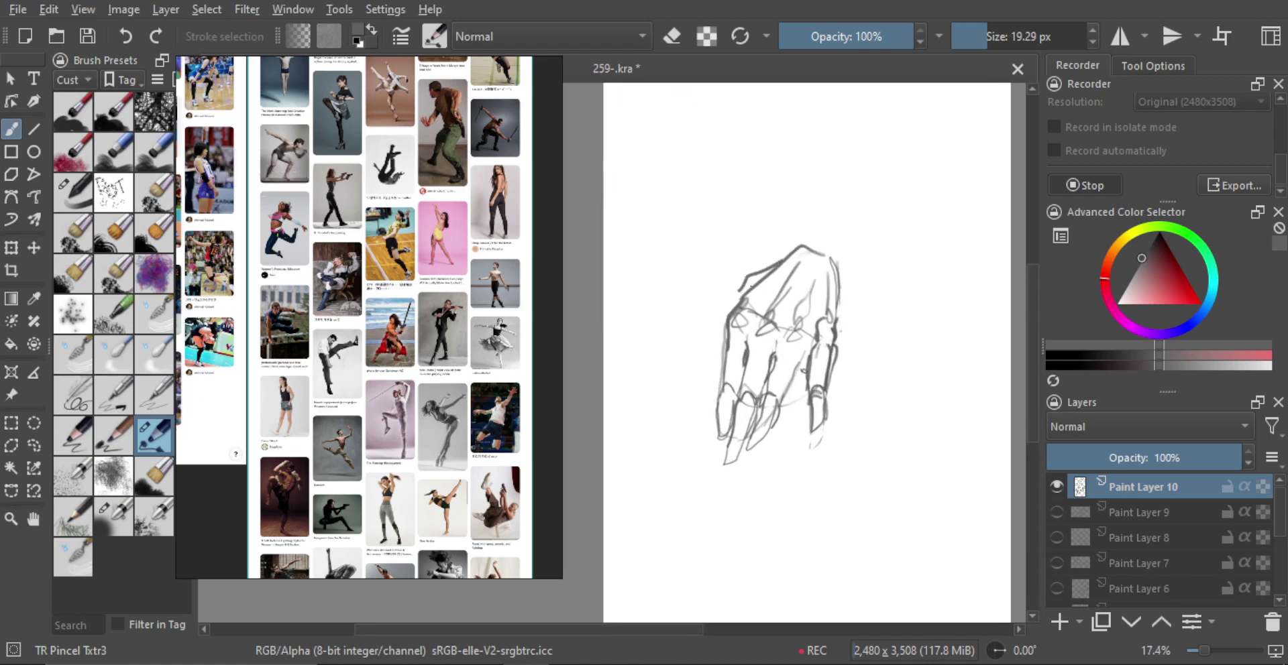
key("ctrl+z")
mouse_move(794, 249)
left_mouse_down()
mouse_move(695, 326)
mouse_move(714, 328)
mouse_move(671, 344)
mouse_move(716, 334)
left_mouse_up()
key("ctrl+z")
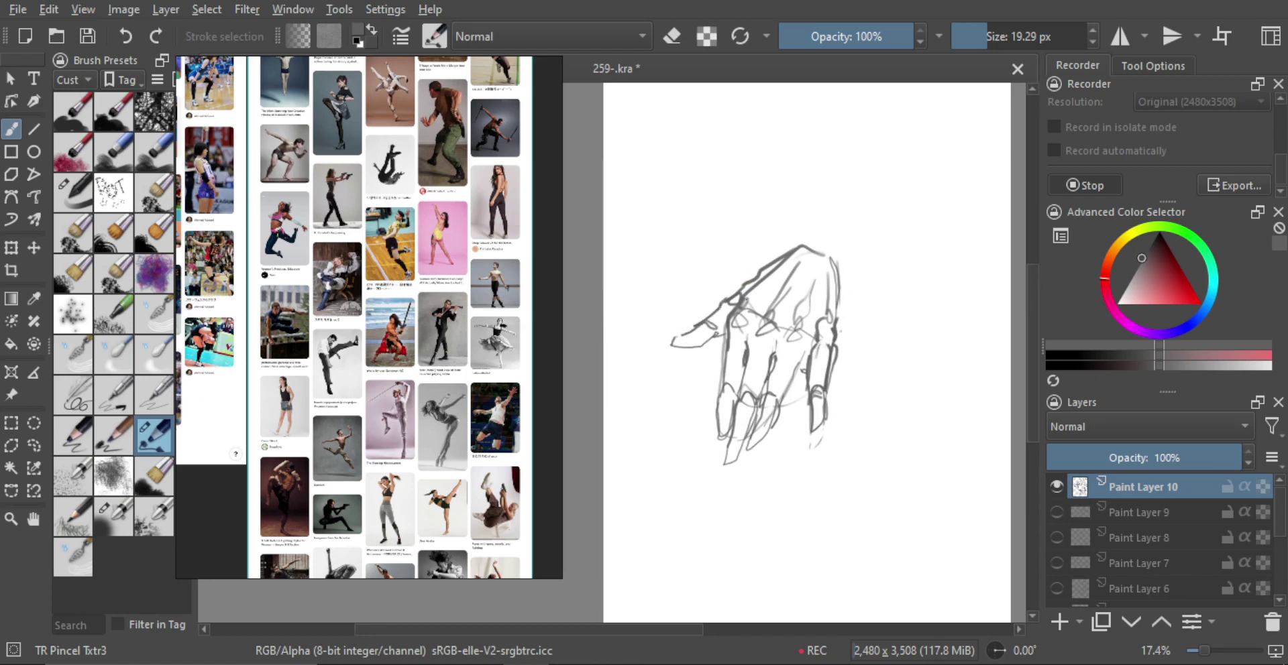
Step: Hide the hand sketch on Paint Layer 10 and add a new blank paint layer above it
key("minus")
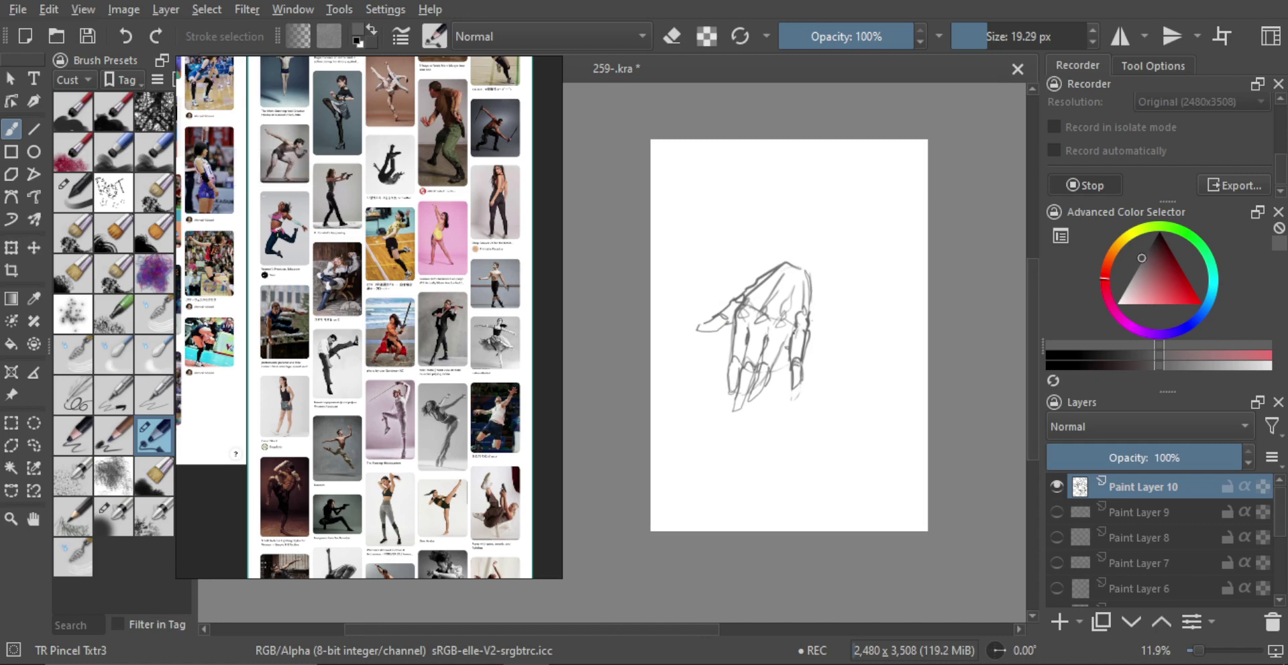
key("plus")
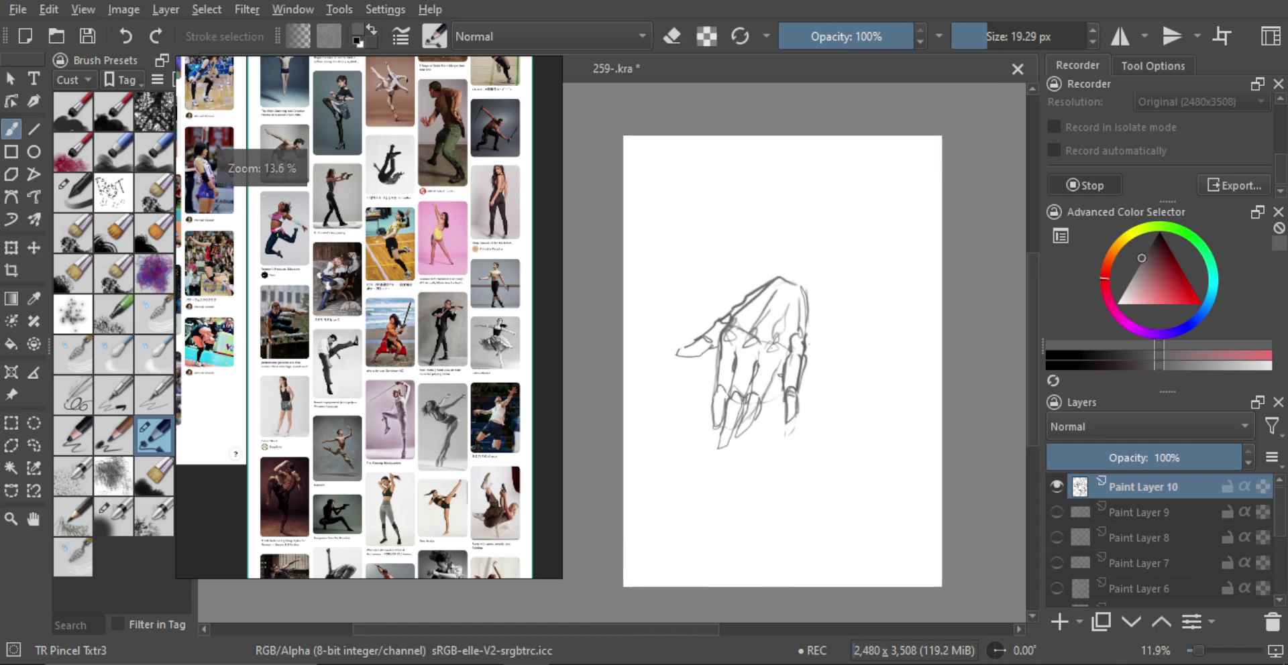
left_click(1056, 487)
left_click(1059, 621)
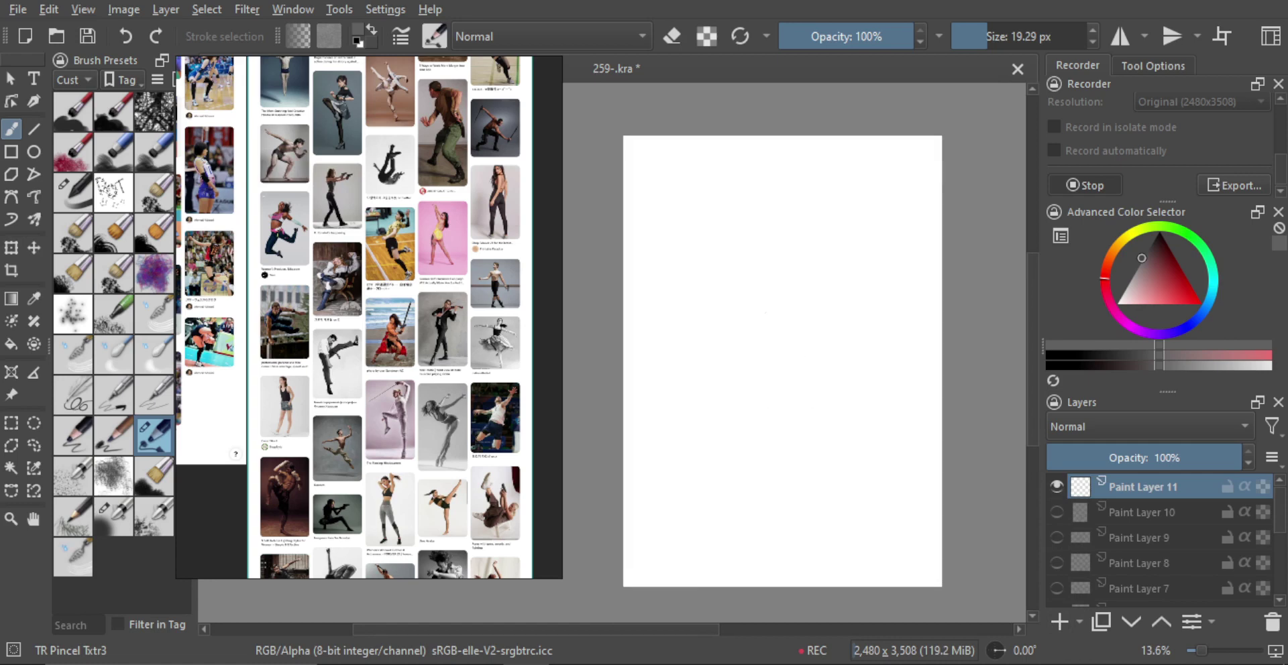
Step: Block in an open hand's palm with an angled side contour, a row of knuckle circles and a large oval mound
scroll(782, 329, "up", 1)
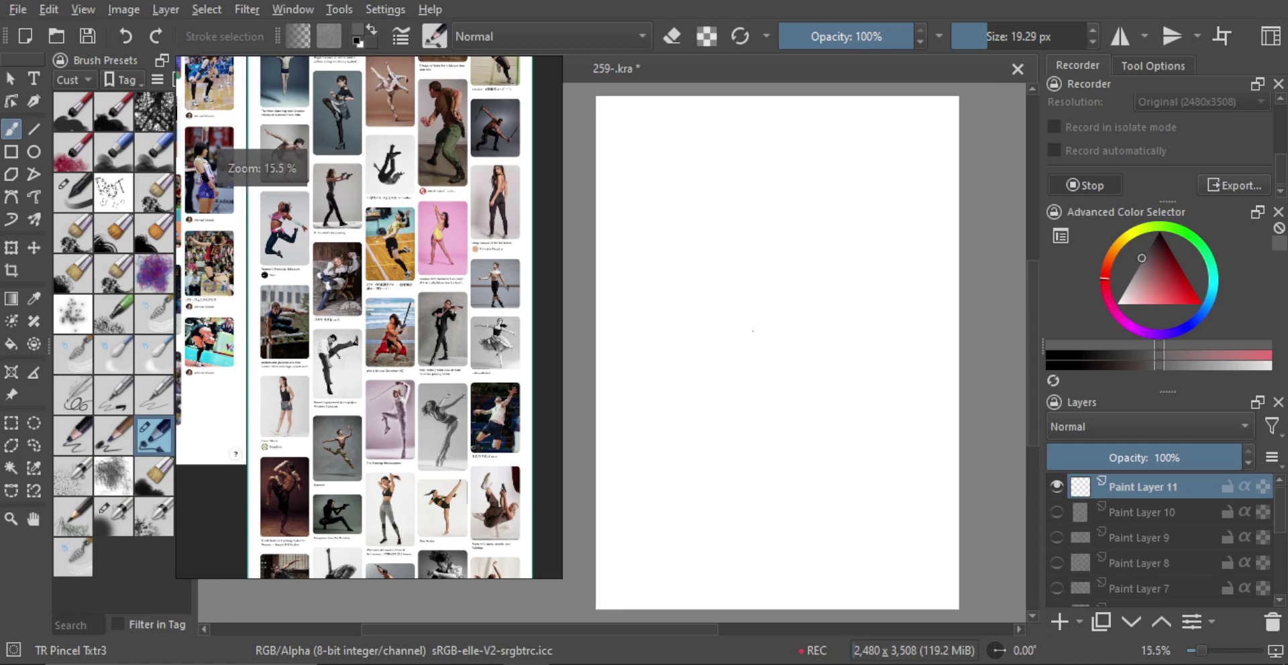
mouse_move(751, 394)
left_mouse_down()
mouse_move(718, 349)
mouse_move(732, 285)
mouse_move(807, 284)
mouse_move(816, 323)
mouse_move(743, 284)
left_mouse_up()
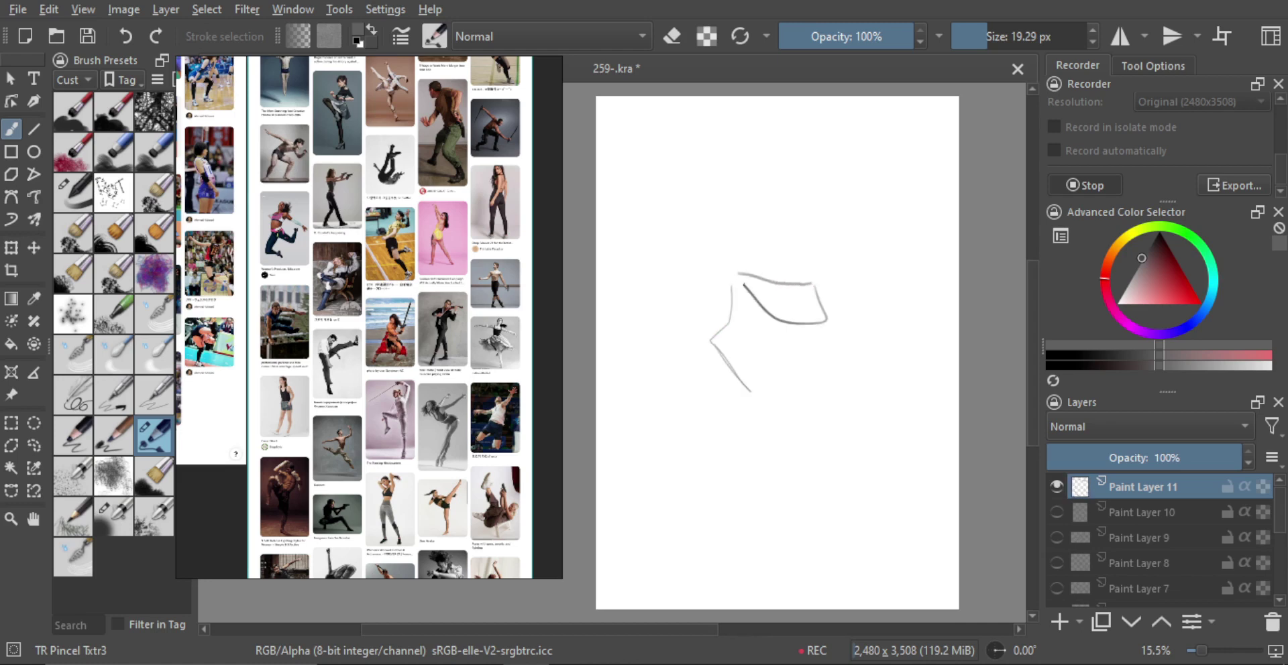
mouse_move(809, 333)
left_mouse_down()
mouse_move(804, 405)
mouse_move(789, 349)
mouse_move(823, 275)
left_mouse_up()
mouse_move(740, 268)
left_mouse_down()
mouse_move(746, 286)
mouse_move(803, 285)
mouse_move(792, 289)
left_mouse_up()
Step: Sketch four raised fingers with guide lines and oval fingertips above the knuckle line
mouse_move(819, 258)
left_mouse_down()
mouse_move(819, 247)
mouse_move(814, 277)
mouse_move(839, 214)
mouse_move(834, 260)
left_mouse_up()
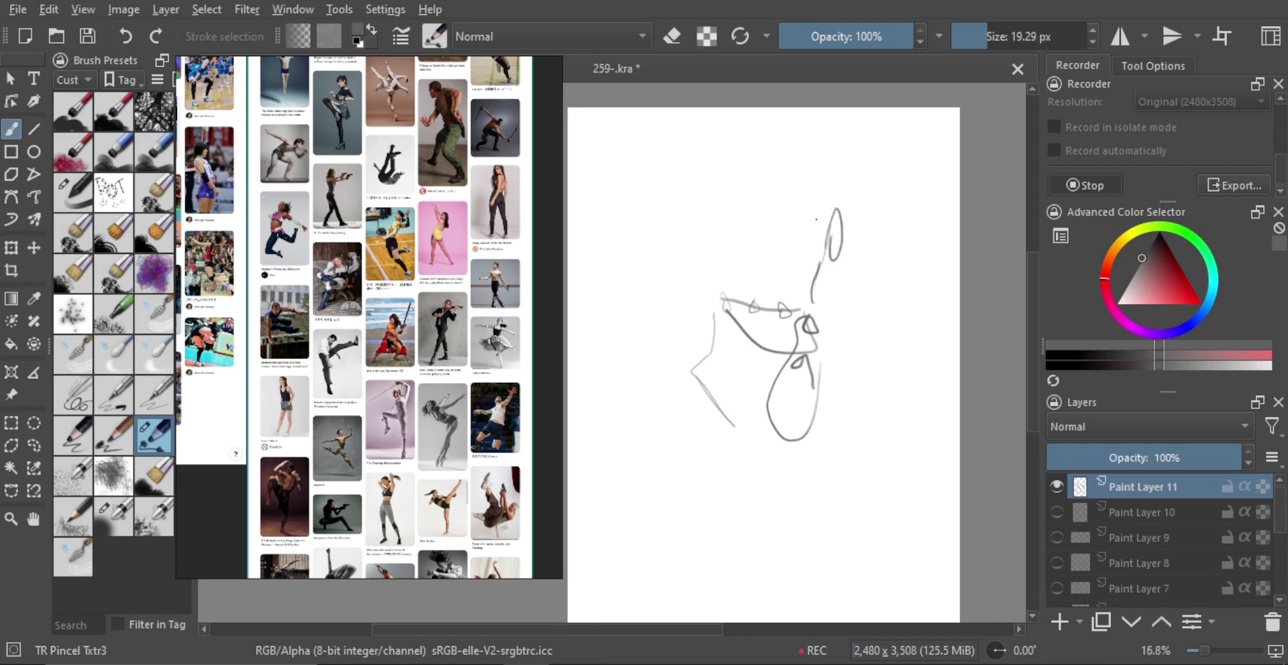
mouse_move(782, 290)
left_mouse_down()
mouse_move(800, 191)
mouse_move(807, 229)
mouse_move(799, 182)
mouse_move(797, 216)
left_mouse_up()
mouse_move(756, 281)
left_mouse_down()
mouse_move(762, 137)
mouse_move(768, 192)
mouse_move(718, 250)
mouse_move(714, 205)
mouse_move(728, 223)
mouse_move(715, 225)
left_mouse_up()
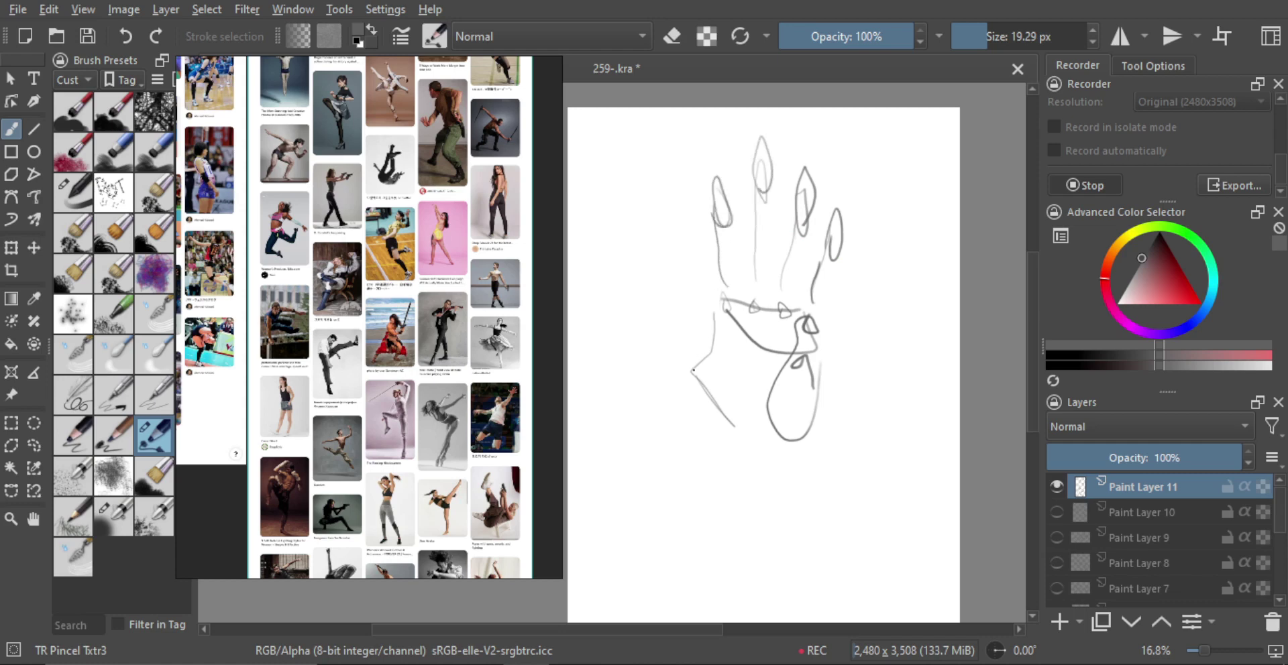
Step: Draw the outstretched thumb with its palm mound, then outline the index finger's sides and fingertip, undoing unwanted strokes
mouse_move(677, 350)
left_mouse_down()
mouse_move(619, 310)
mouse_move(713, 313)
mouse_move(681, 328)
mouse_move(638, 304)
mouse_move(607, 311)
mouse_move(666, 333)
mouse_move(730, 438)
mouse_move(761, 408)
mouse_move(737, 356)
left_mouse_up()
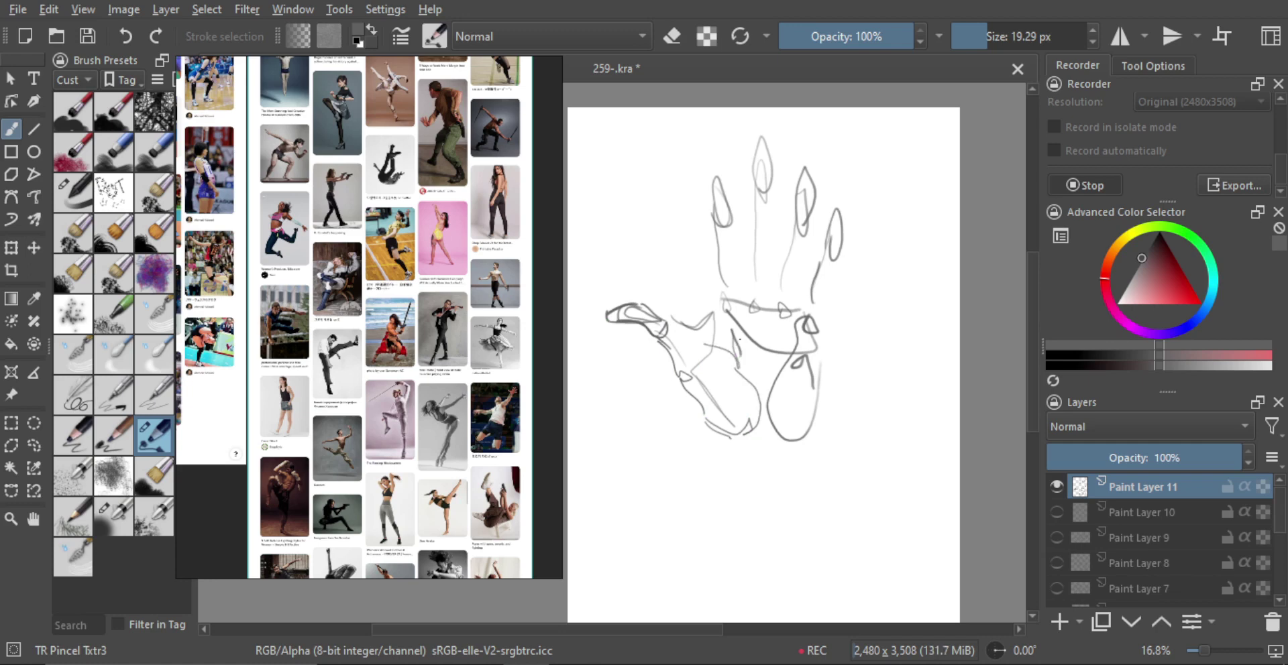
mouse_move(689, 324)
left_mouse_down()
mouse_move(712, 286)
mouse_move(710, 218)
mouse_move(717, 270)
left_mouse_up()
mouse_move(716, 215)
left_mouse_down()
mouse_move(720, 179)
mouse_move(730, 222)
left_mouse_up()
mouse_move(712, 174)
left_mouse_down()
mouse_move(731, 235)
mouse_move(732, 191)
mouse_move(723, 223)
left_mouse_up()
key("ctrl+z")
key("ctrl+z")
mouse_move(714, 169)
left_mouse_down()
mouse_move(710, 221)
mouse_move(736, 281)
mouse_move(753, 273)
mouse_move(752, 205)
mouse_move(765, 206)
mouse_move(763, 228)
left_mouse_up()
key("ctrl+z")
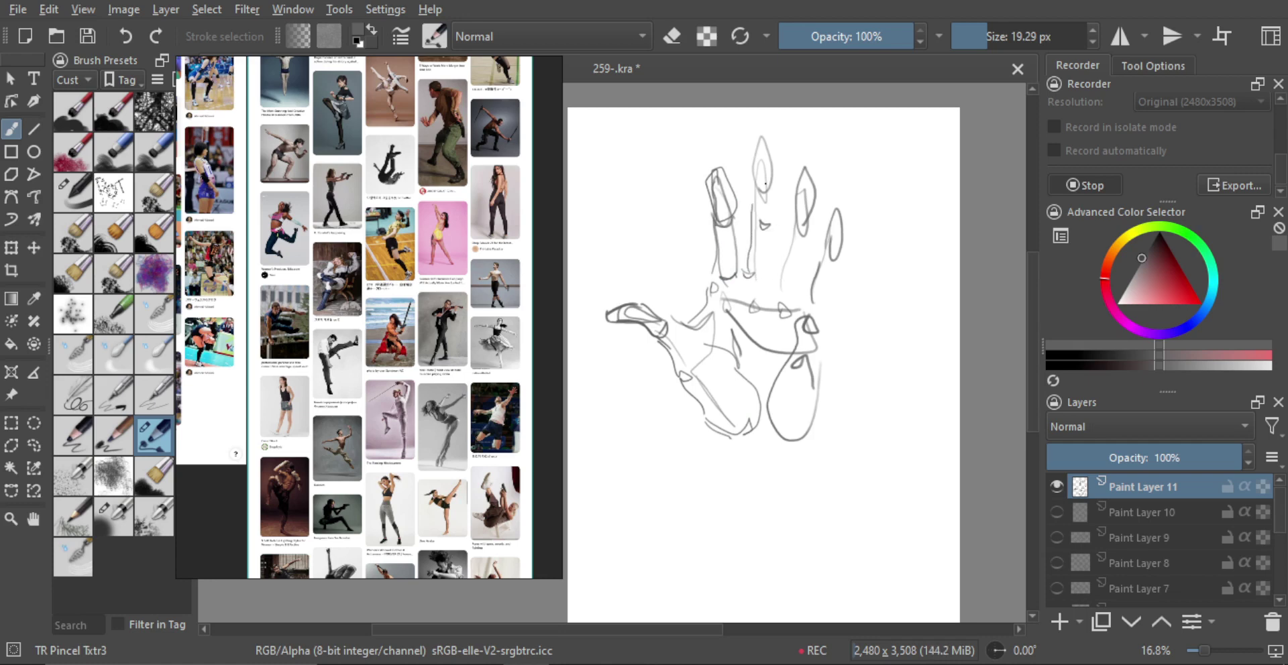
Step: Outline the middle finger with a rounded fingertip and straight sides down to the knuckle line, undoing failed strokes
mouse_move(758, 186)
left_mouse_down()
mouse_move(777, 178)
mouse_move(775, 136)
mouse_move(756, 183)
left_mouse_up()
left_click_drag(764, 139, 781, 195)
key("ctrl+z")
key("ctrl+z")
key("ctrl+z")
left_click_drag(756, 144, 774, 137)
mouse_move(760, 134)
left_mouse_down()
mouse_move(755, 175)
mouse_move(774, 141)
mouse_move(771, 190)
mouse_move(750, 252)
left_mouse_up()
left_click_drag(778, 186, 772, 271)
key("ctrl+z")
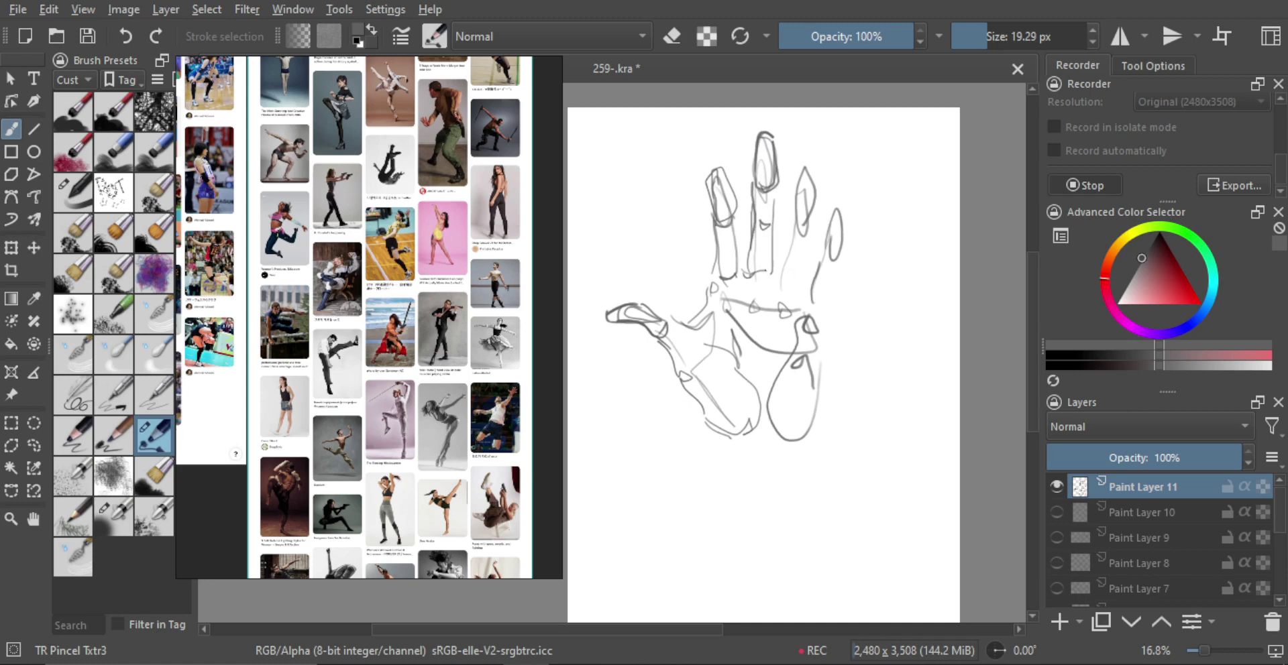
Step: Outline the ring finger around its oval fingertip, undoing the strokes that miss
mouse_move(739, 266)
left_mouse_down()
mouse_move(797, 282)
mouse_move(788, 230)
mouse_move(809, 228)
mouse_move(797, 216)
mouse_move(816, 171)
left_mouse_up()
key("ctrl+z")
mouse_move(797, 215)
left_mouse_down()
mouse_move(818, 173)
mouse_move(823, 199)
mouse_move(804, 177)
mouse_move(814, 215)
mouse_move(807, 177)
left_mouse_up()
key("ctrl+z")
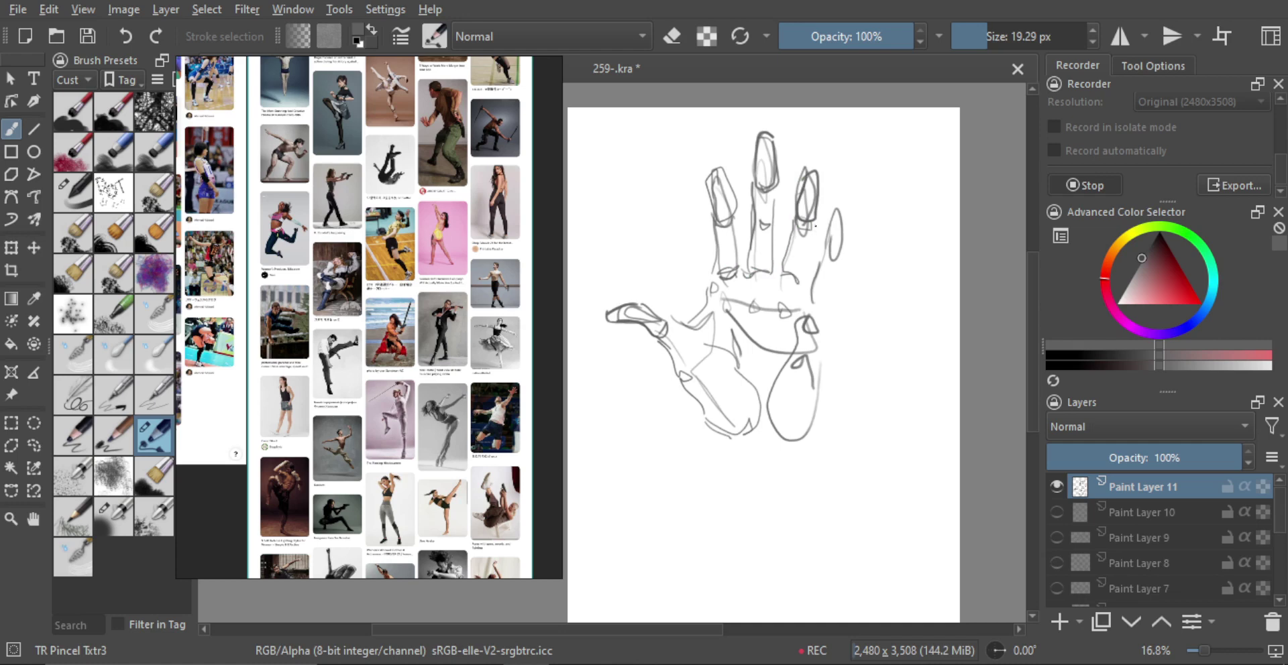
Step: Outline the little finger down to its base and draw the outer edge of the palm beneath it
mouse_move(815, 226)
left_mouse_down()
mouse_move(804, 285)
mouse_move(834, 236)
mouse_move(832, 262)
mouse_move(846, 246)
mouse_move(836, 229)
mouse_move(808, 326)
left_mouse_up()
key("ctrl+z")
key("ctrl+z")
key("ctrl+z")
key("ctrl+z")
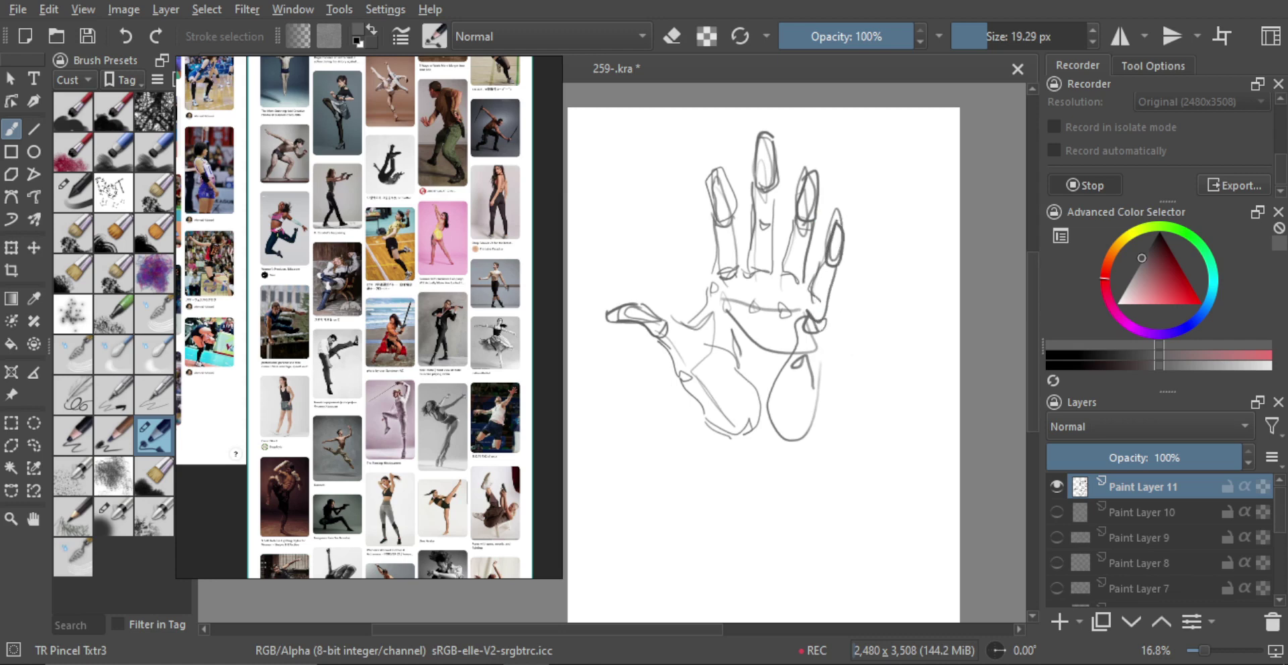
left_click_drag(821, 350, 817, 381)
key("ctrl+z")
mouse_move(827, 327)
left_mouse_down()
mouse_move(813, 417)
mouse_move(777, 441)
mouse_move(795, 408)
mouse_move(790, 451)
mouse_move(795, 383)
left_mouse_up()
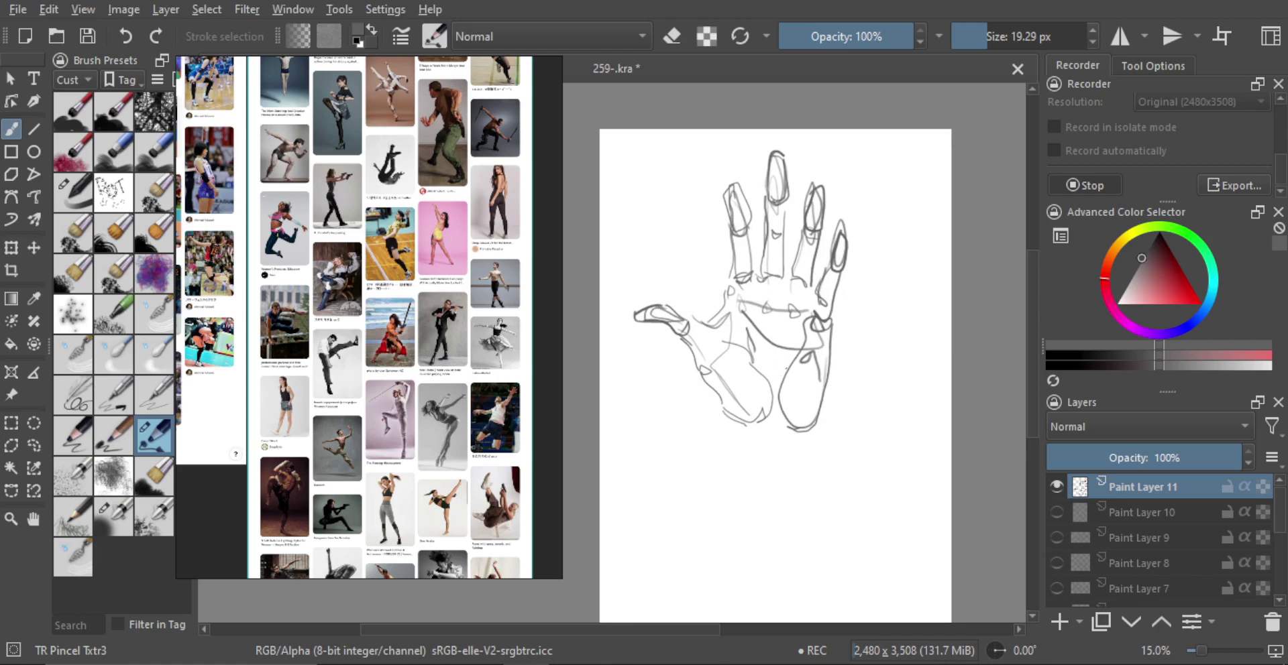
Step: Move the open-hand sketch down towards the middle of the page
key("t")
left_click_drag(762, 398, 776, 481)
left_click_drag(798, 424, 799, 448)
left_click_drag(799, 448, 774, 385)
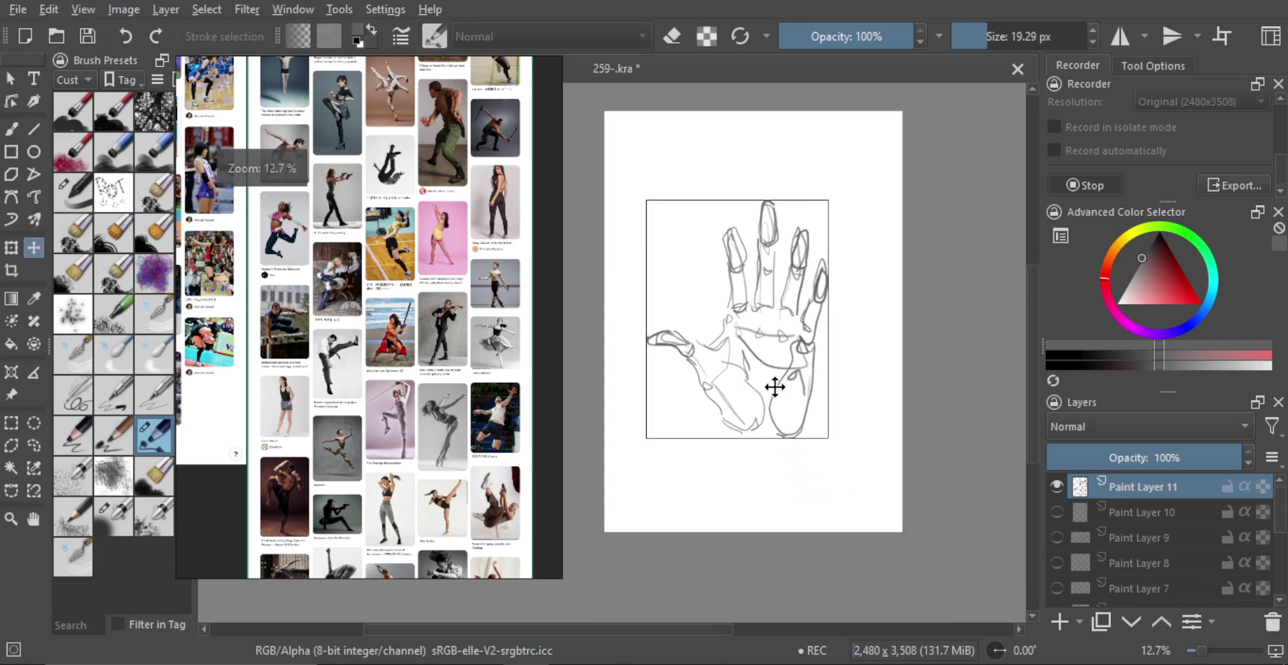
Step: Hide the open-hand sketch on Paint Layer 11 and add a new blank paint layer above it
left_click(1057, 487)
left_click(1059, 622)
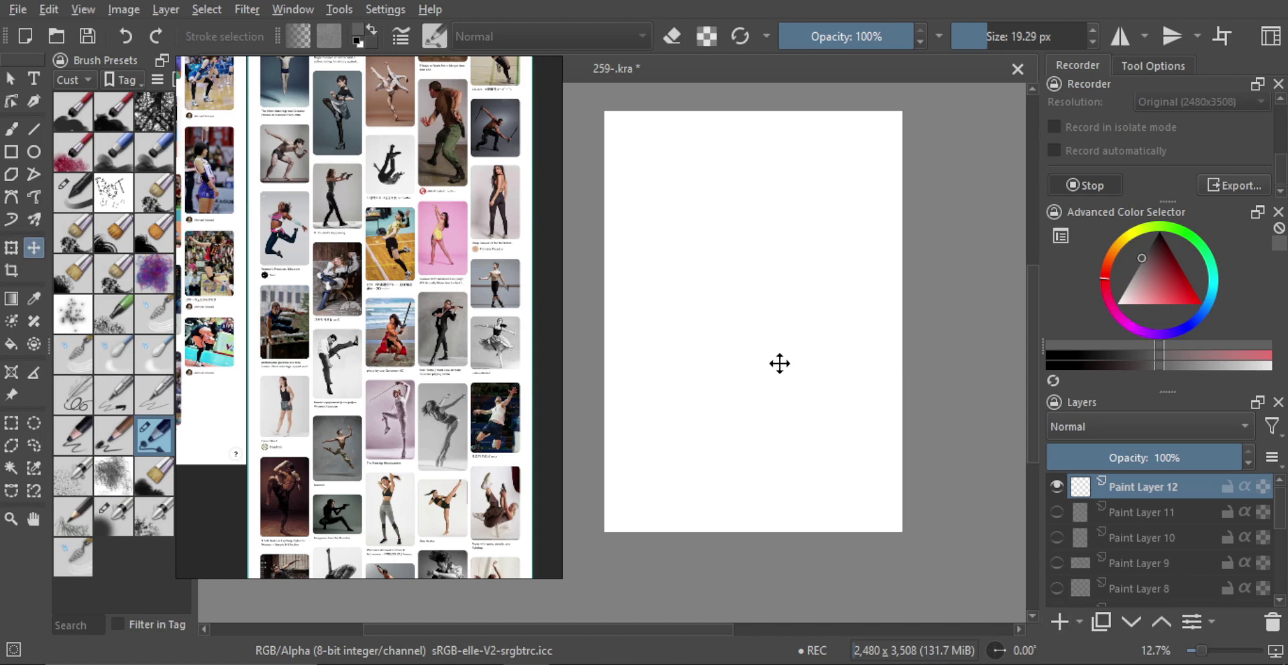
Step: Sketch the rounded heel of a hand lying sideways, closed off by a wavy inner contour
key("b")
mouse_move(748, 332)
left_mouse_down()
mouse_move(767, 300)
mouse_move(714, 278)
mouse_move(659, 328)
mouse_move(675, 347)
mouse_move(707, 354)
left_mouse_up()
scroll(752, 309, "up", 1)
scroll(730, 325, "up", 1)
mouse_move(729, 274)
left_mouse_down()
mouse_move(751, 267)
mouse_move(708, 298)
mouse_move(704, 353)
left_mouse_up()
scroll(742, 298, "up", 1)
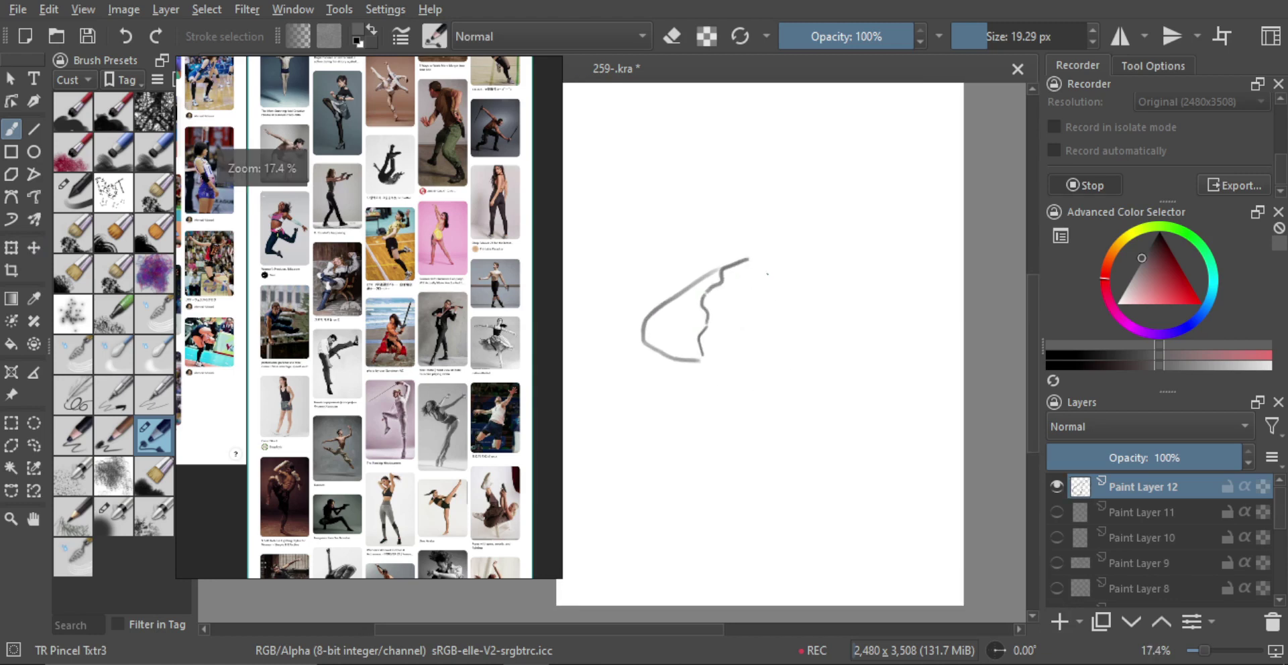
Step: Add the upper contour and a narrow finger shape along the lower edge of the sideways hand, undoing unwanted strokes
mouse_move(758, 259)
left_mouse_down()
mouse_move(834, 269)
mouse_move(813, 295)
mouse_move(807, 262)
mouse_move(836, 281)
mouse_move(789, 323)
mouse_move(718, 332)
mouse_move(743, 332)
mouse_move(746, 348)
mouse_move(814, 320)
mouse_move(797, 345)
mouse_move(755, 356)
mouse_move(751, 341)
mouse_move(707, 365)
left_mouse_up()
key("ctrl+z")
key("ctrl+z")
scroll(733, 366, "up", 1)
key("ctrl+z")
key("ctrl+z")
key("ctrl+z")
left_click_drag(690, 359, 710, 367)
left_click_drag(742, 310, 726, 296, "ctrl")
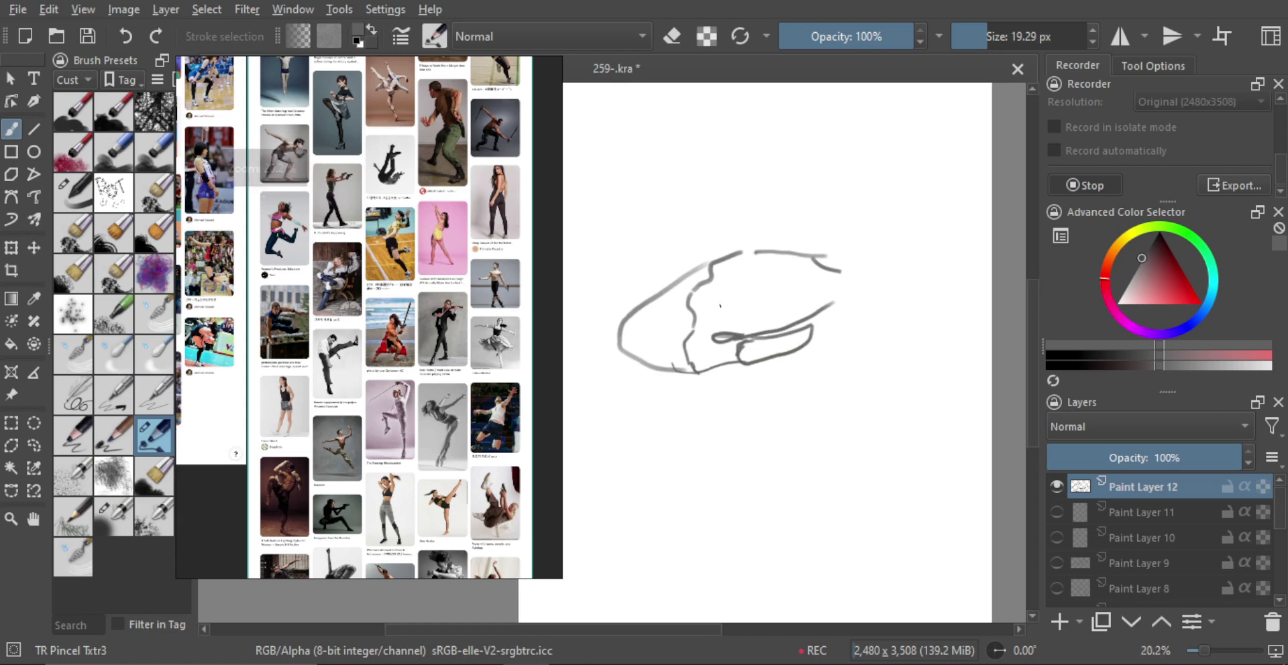
key("ctrl")
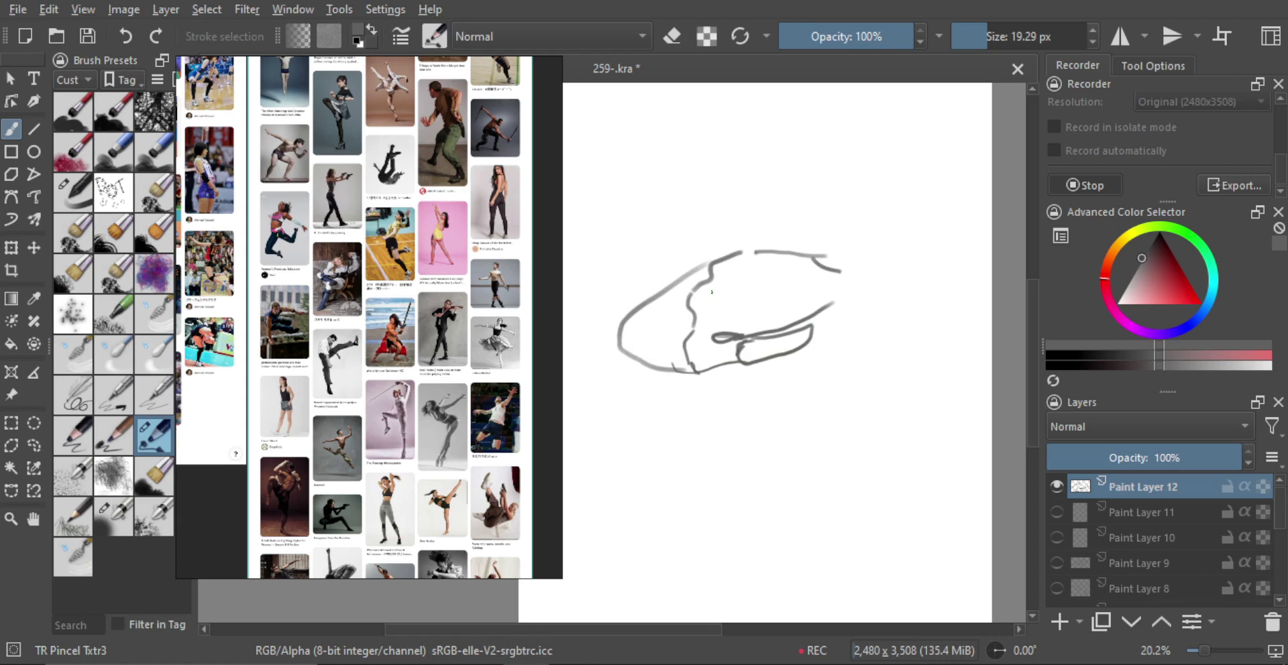
Step: Draw another tapered finger pointing outward above the lower finger, undoing repeated failed strokes
mouse_move(725, 297)
left_mouse_down()
mouse_move(776, 298)
mouse_move(739, 305)
mouse_move(781, 304)
mouse_move(777, 320)
mouse_move(846, 282)
mouse_move(831, 309)
mouse_move(803, 297)
mouse_move(866, 298)
mouse_move(833, 321)
mouse_move(812, 321)
mouse_move(848, 305)
mouse_move(790, 320)
mouse_move(853, 304)
mouse_move(775, 325)
left_mouse_up()
key("ctrl+z")
key("ctrl+z")
key("ctrl+z")
key("ctrl+z")
key("ctrl+z")
key("ctrl+z")
key("ctrl+z")
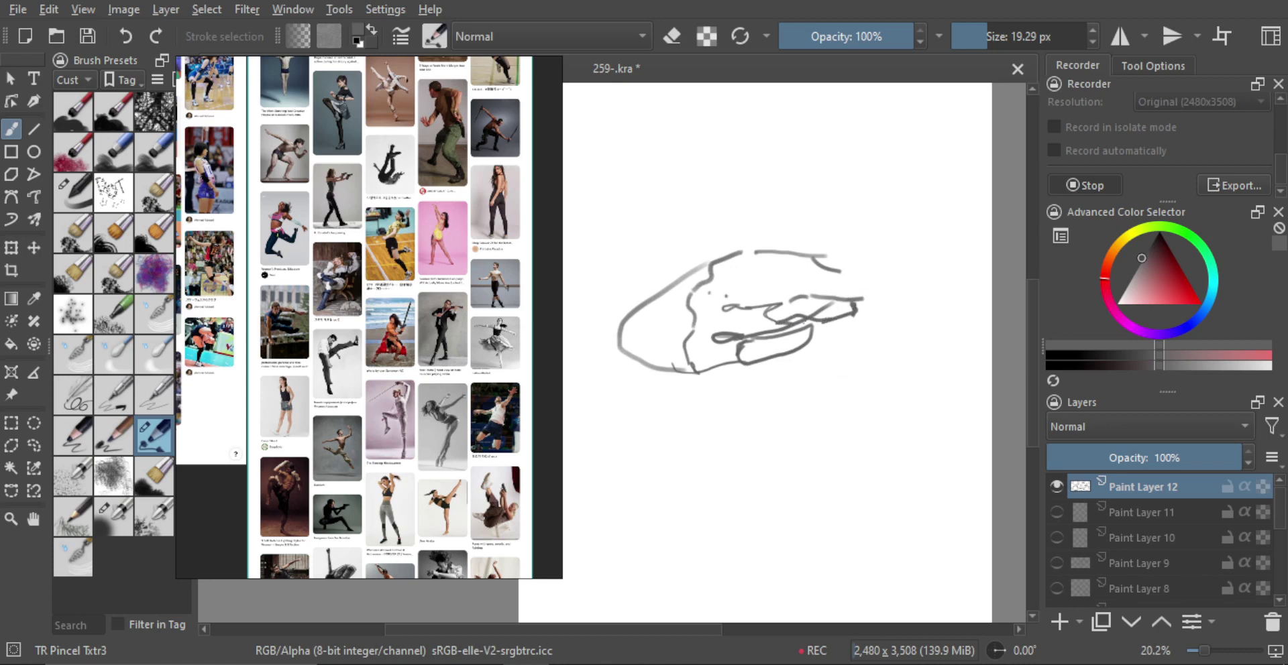
Step: Draw the upper fingers' contour running out to the pointed fingertips, undoing unwanted strokes
mouse_move(741, 269)
left_mouse_down()
mouse_move(793, 289)
mouse_move(874, 287)
mouse_move(854, 305)
mouse_move(880, 293)
mouse_move(868, 304)
mouse_move(839, 269)
mouse_move(865, 287)
left_mouse_up()
key("ctrl+z")
key("ctrl+z")
key("ctrl+z")
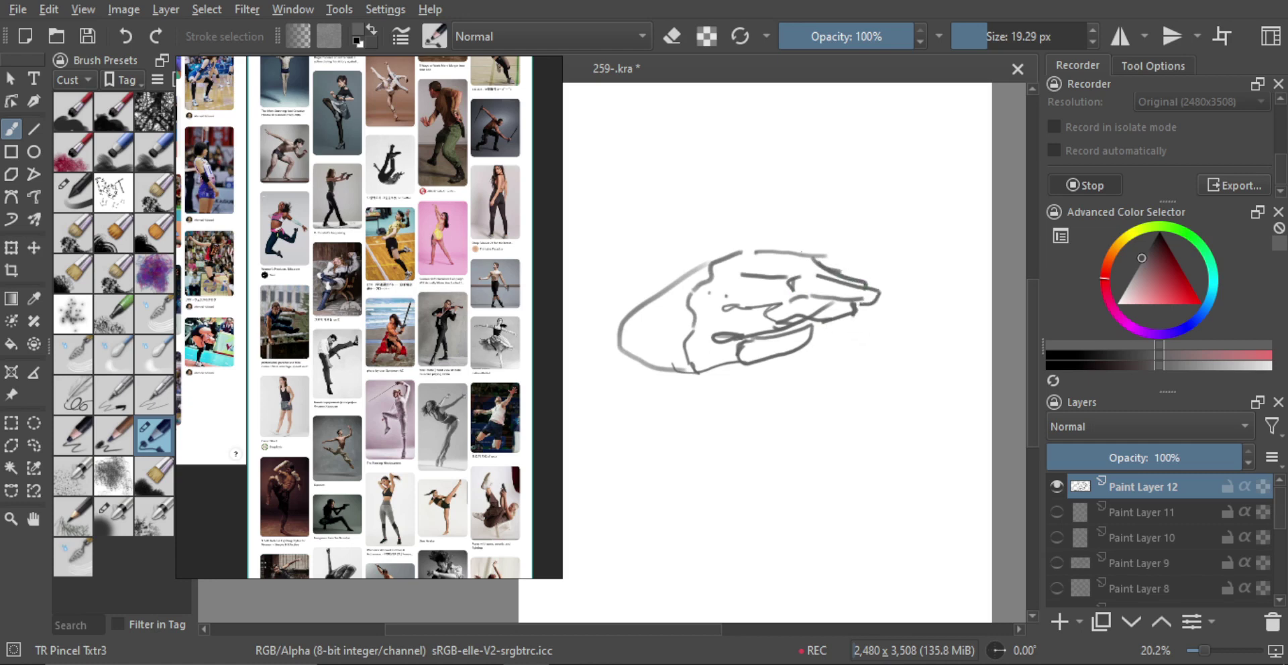
Step: Add knuckle detail to the upper fingers and slim the lowest finger by erasing part of its edge
mouse_move(793, 256)
left_mouse_down()
mouse_move(819, 279)
mouse_move(788, 268)
left_mouse_up()
key("ctrl+z")
key("e")
left_click_drag(749, 364, 803, 335)
key("e")
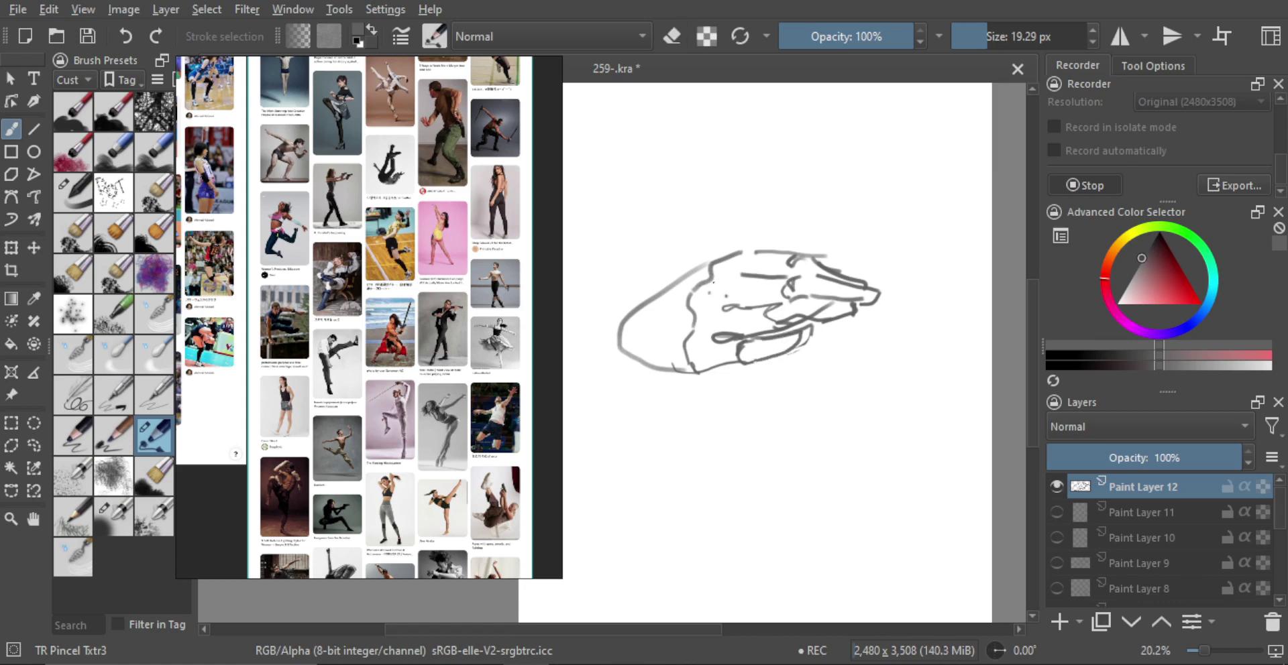
Step: Reinforce the sideways hand's outline with thicker strokes along the upper contour and the rounded heel
left_click_drag(742, 273, 706, 279)
mouse_move(755, 259)
left_mouse_down()
mouse_move(797, 254)
mouse_move(699, 263)
mouse_move(644, 306)
left_mouse_up()
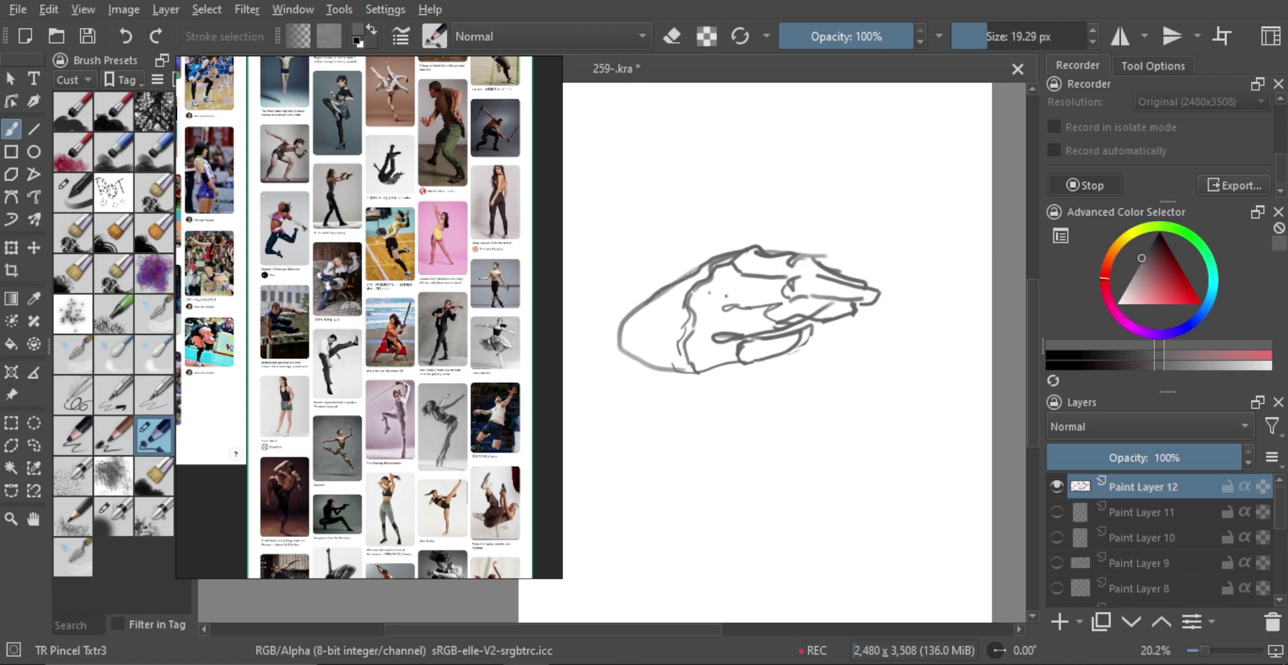
mouse_move(852, 304)
left_mouse_down()
mouse_move(833, 362)
mouse_move(877, 275)
left_mouse_up()
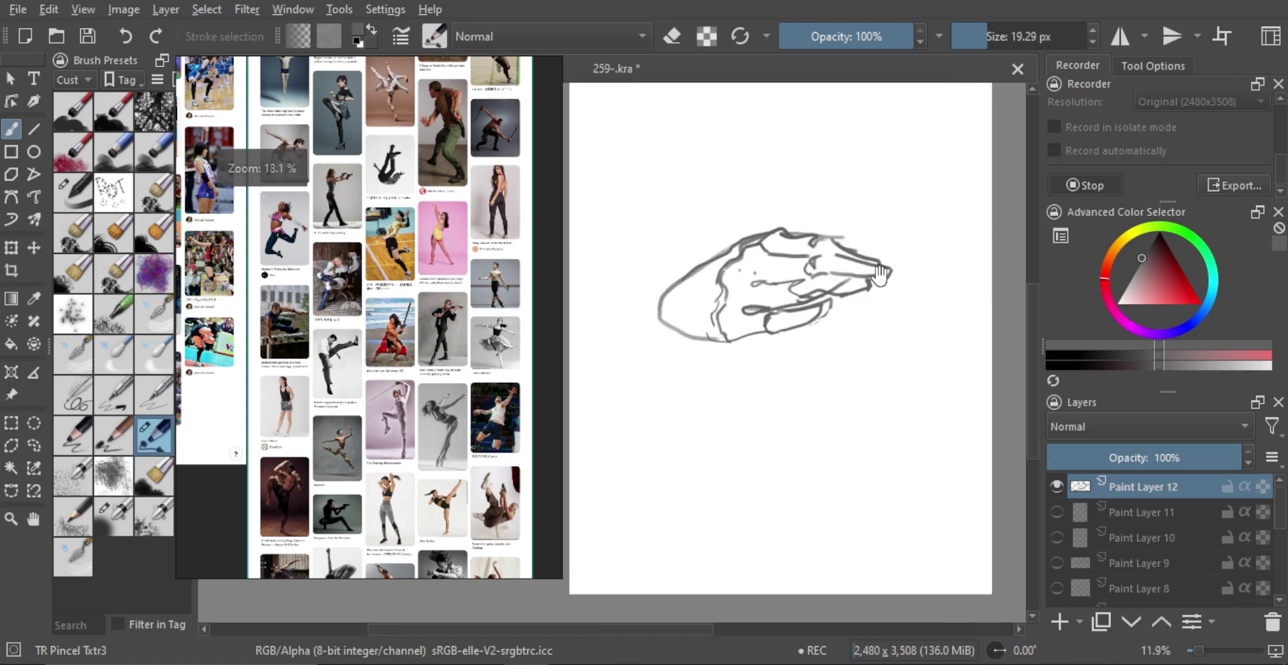
mouse_move(754, 353)
left_mouse_down()
mouse_move(749, 332)
mouse_move(718, 343)
left_mouse_up()
left_click_drag(654, 287, 684, 341)
Step: Block in a smaller hand above the sideways one with a wedge, an angled palm contour and a knuckle circle
scroll(758, 316, "down", 4)
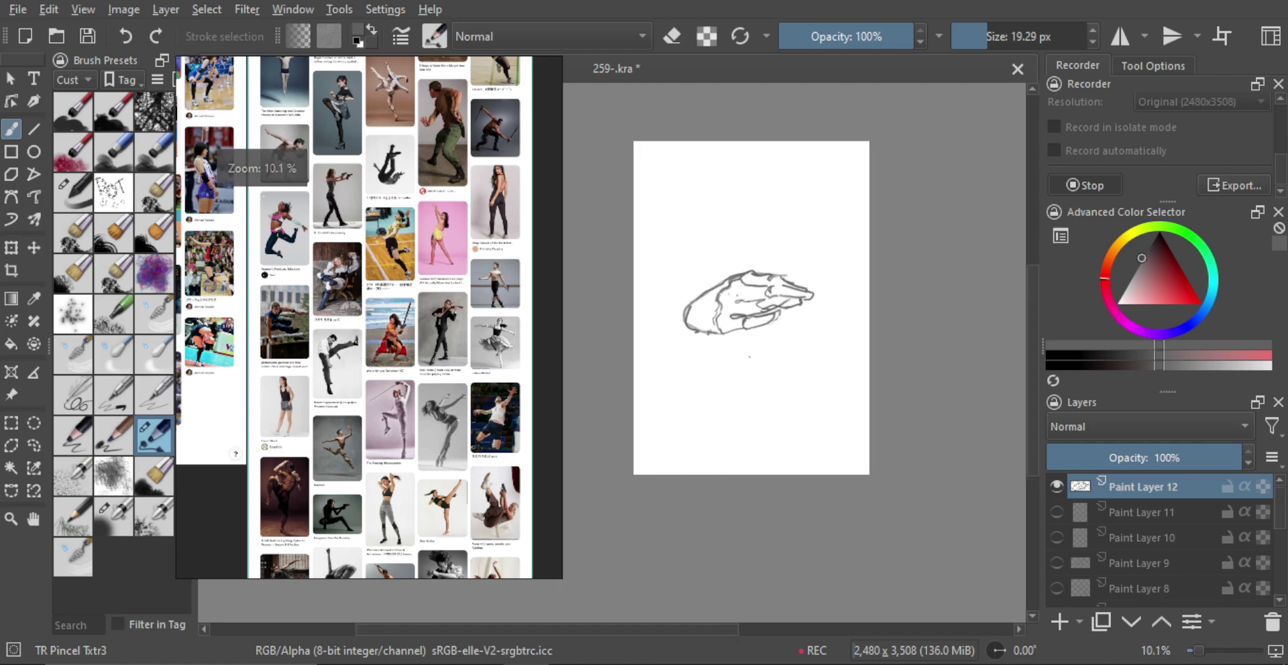
scroll(758, 316, "up", 2)
scroll(759, 315, "down", 1)
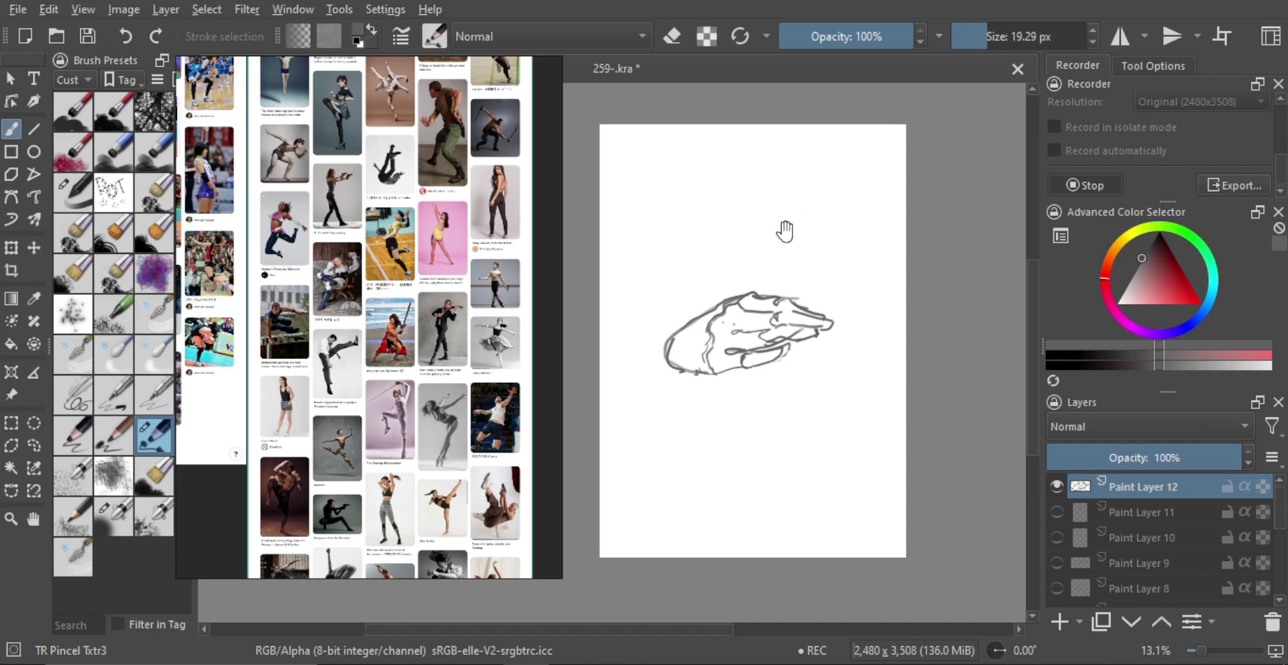
scroll(778, 230, "up", 1)
mouse_move(793, 216)
left_mouse_down()
mouse_move(822, 286)
mouse_move(785, 226)
left_mouse_up()
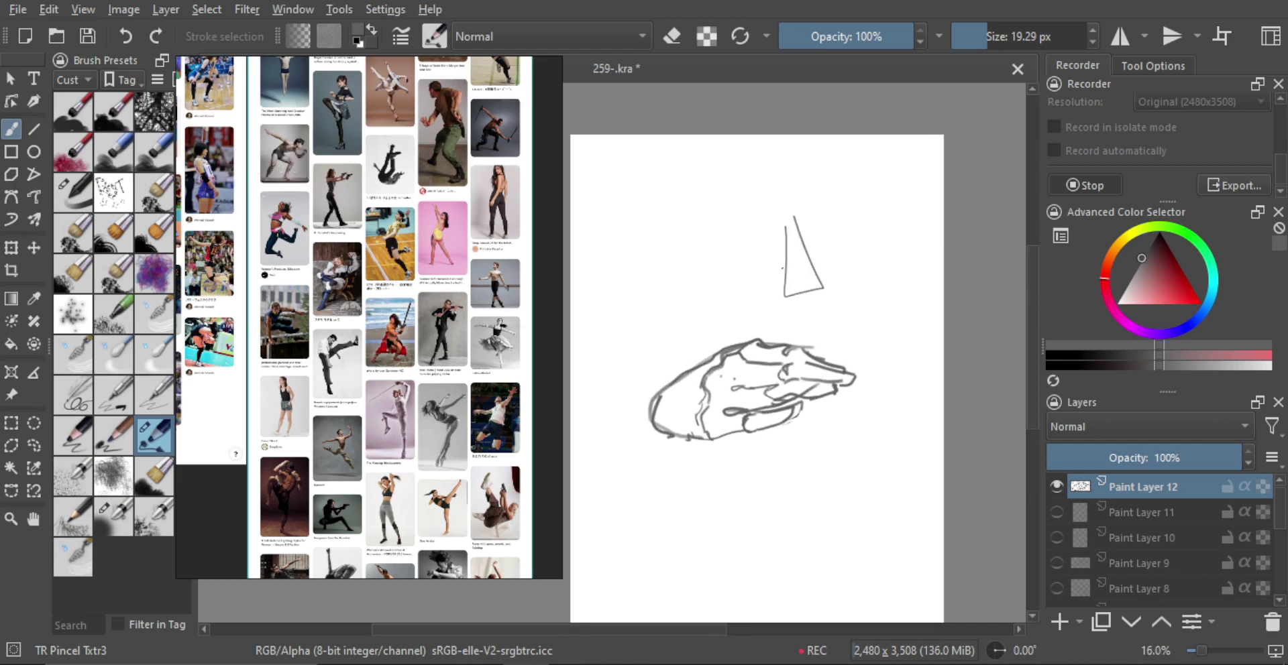
mouse_move(779, 295)
left_mouse_down()
mouse_move(732, 265)
mouse_move(741, 250)
mouse_move(777, 249)
mouse_move(774, 209)
mouse_move(755, 247)
mouse_move(787, 254)
left_mouse_up()
scroll(759, 240, "up", 1)
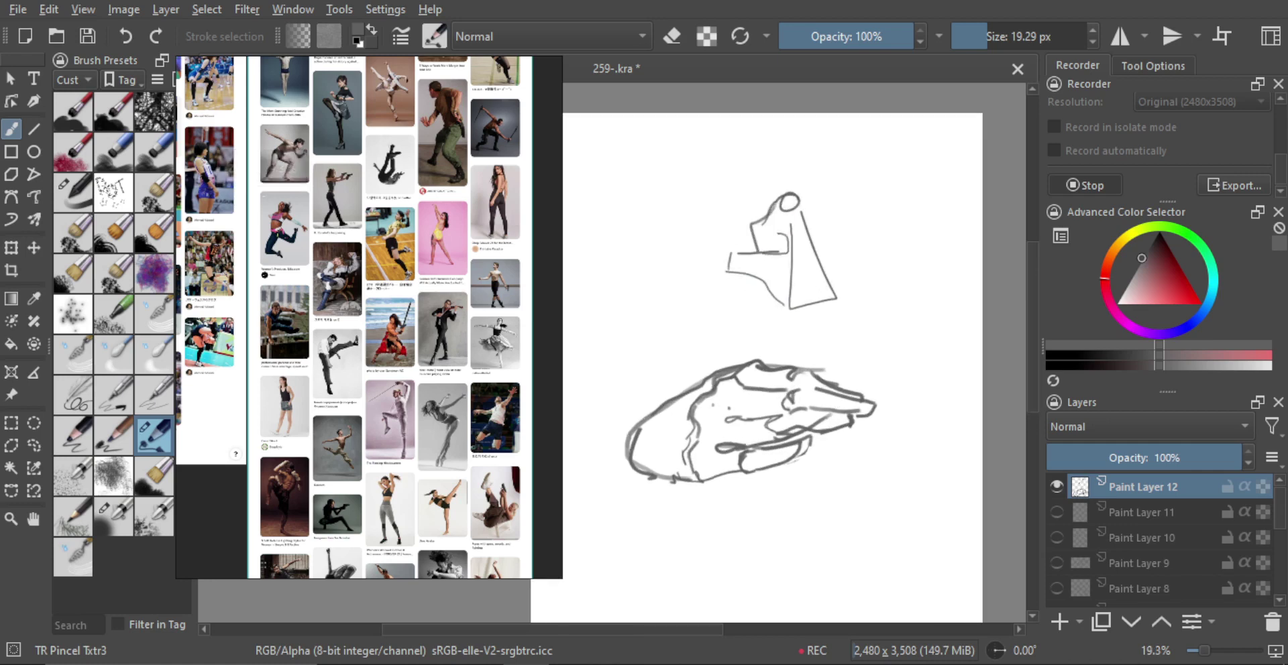
Step: Add overlapping bent fingers beside the knuckle circle of the small hand, undoing unwanted strokes
key("ctrl+z")
mouse_move(783, 193)
left_mouse_down()
mouse_move(738, 215)
mouse_move(743, 248)
left_mouse_up()
left_click_drag(755, 181, 731, 228)
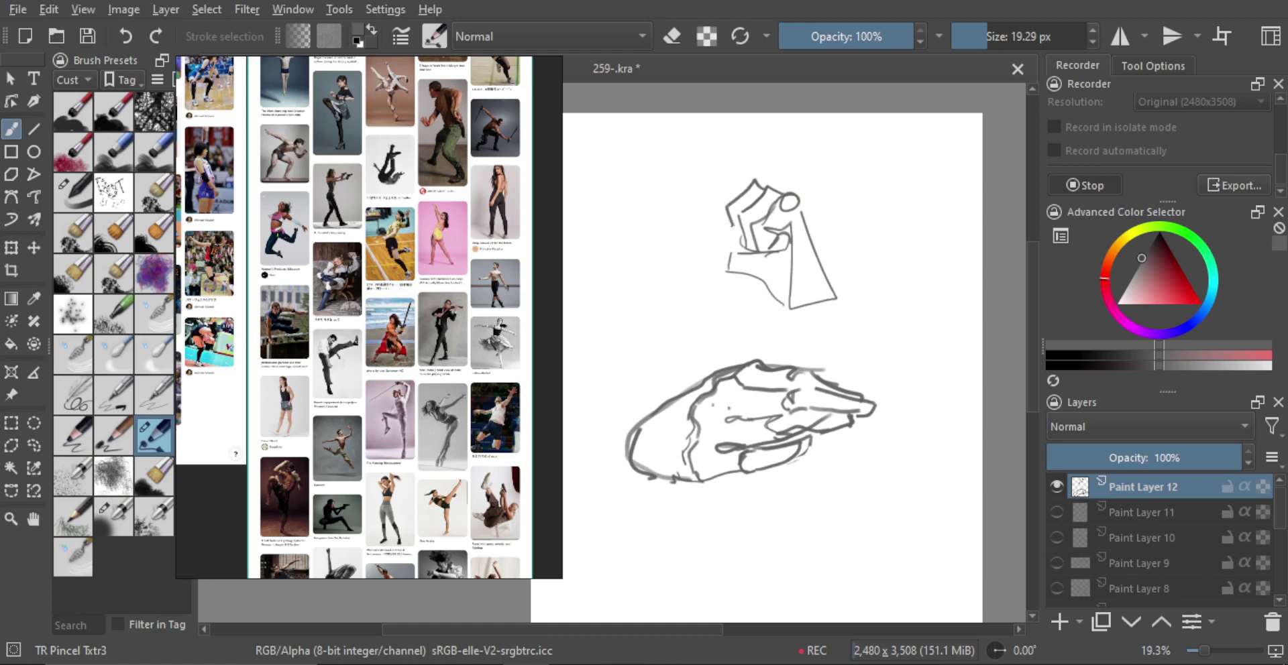
mouse_move(748, 182)
left_mouse_down()
mouse_move(709, 225)
mouse_move(734, 239)
left_mouse_up()
key("ctrl+z")
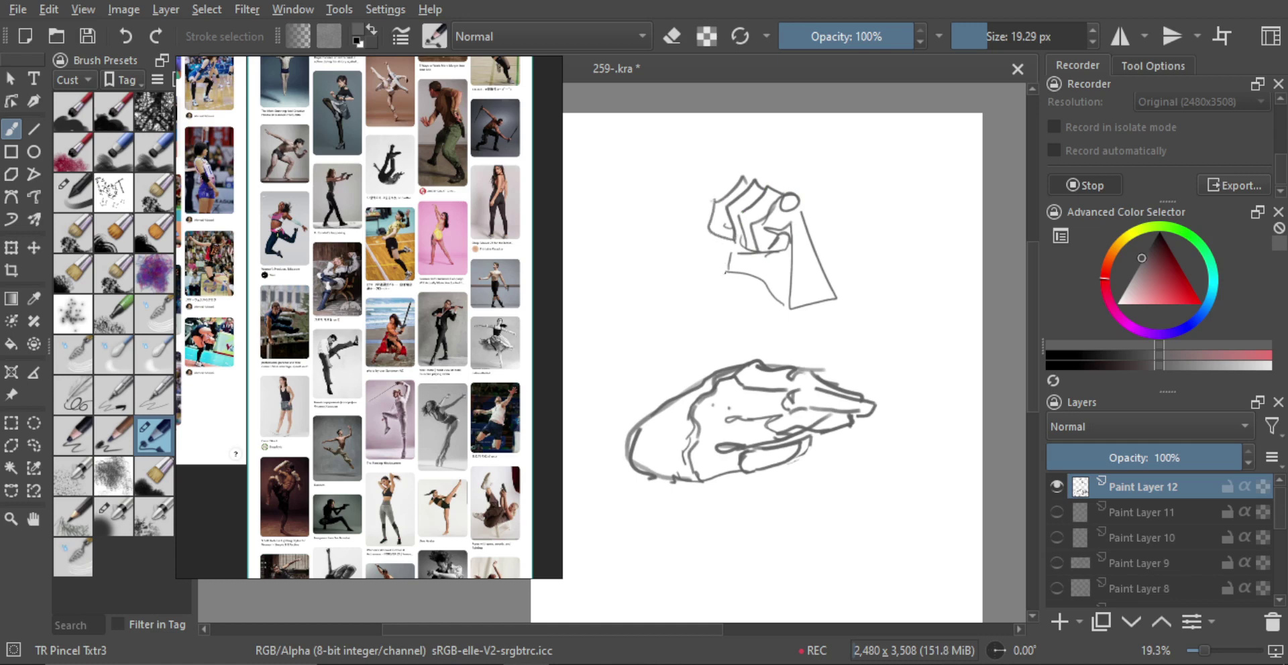
Step: Round off the small hand's outermost curled finger with ovals and add contour lines to the lower palm
mouse_move(703, 248)
left_mouse_down()
mouse_move(737, 247)
mouse_move(730, 260)
mouse_move(738, 244)
mouse_move(716, 239)
mouse_move(738, 249)
mouse_move(709, 234)
left_mouse_up()
key("ctrl+z")
key("ctrl+z")
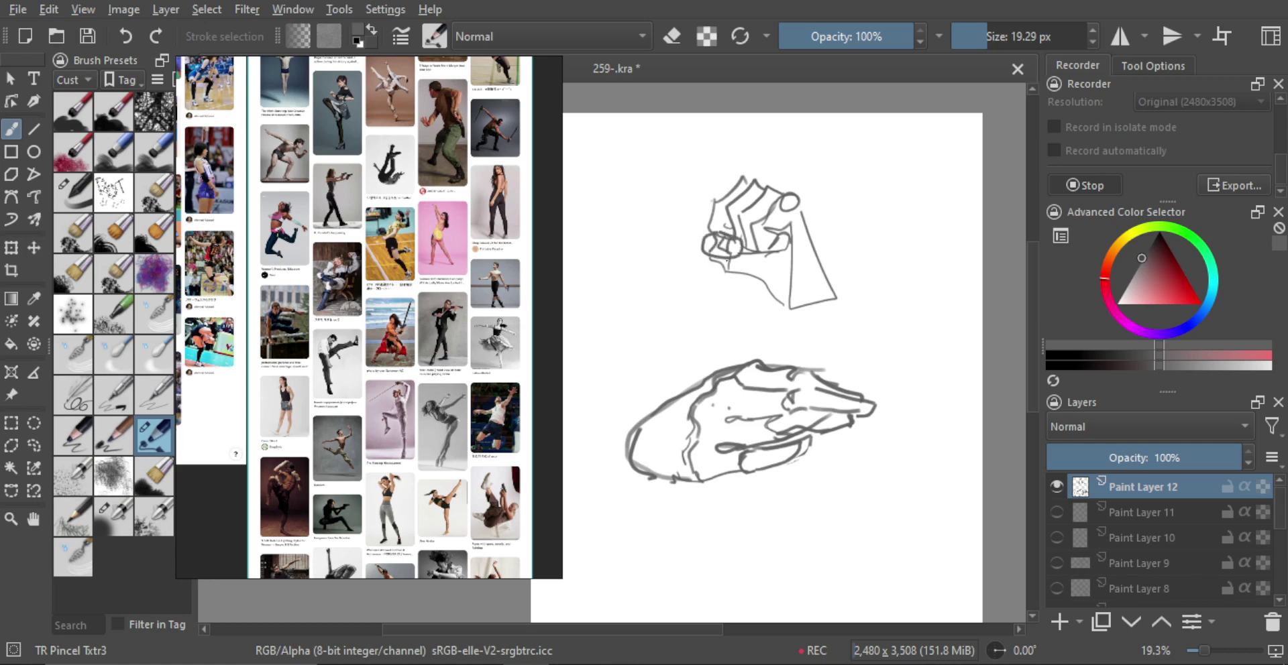
mouse_move(730, 288)
left_mouse_down()
mouse_move(762, 274)
mouse_move(782, 302)
left_mouse_up()
left_click_drag(789, 241, 787, 291)
Step: Browse the pose reference board for hand poses and enlarge the photo of the running woman in a white top
scroll(797, 266, "down", 2)
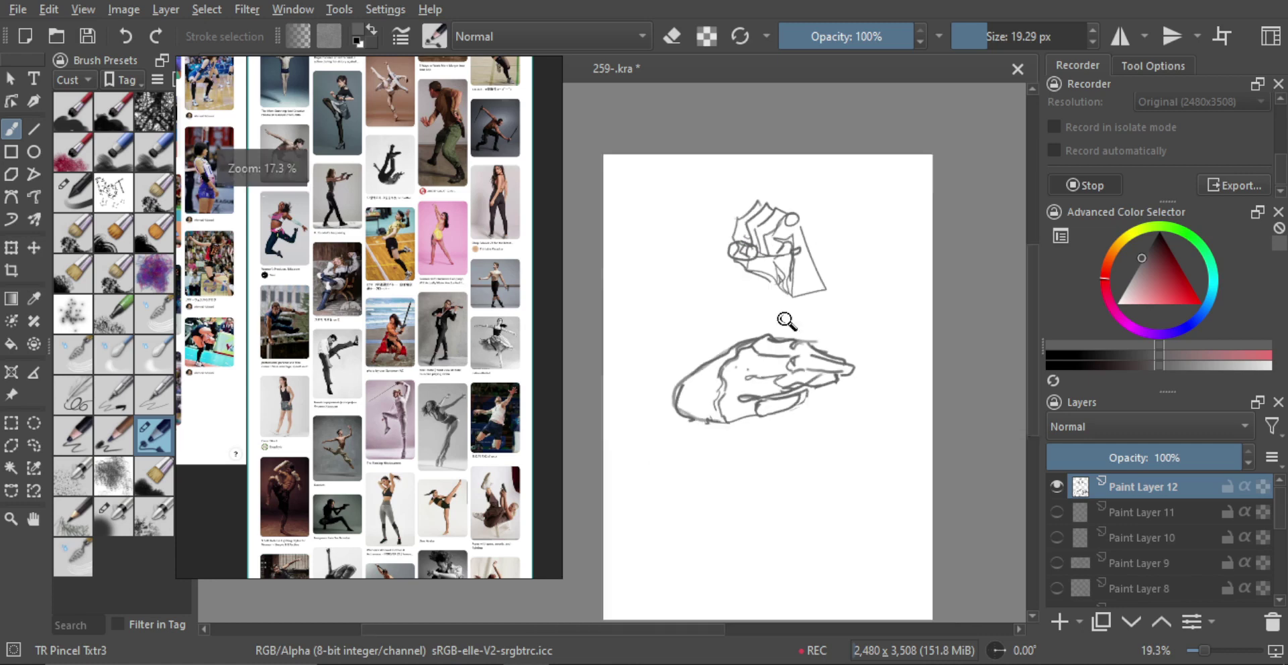
key("plus")
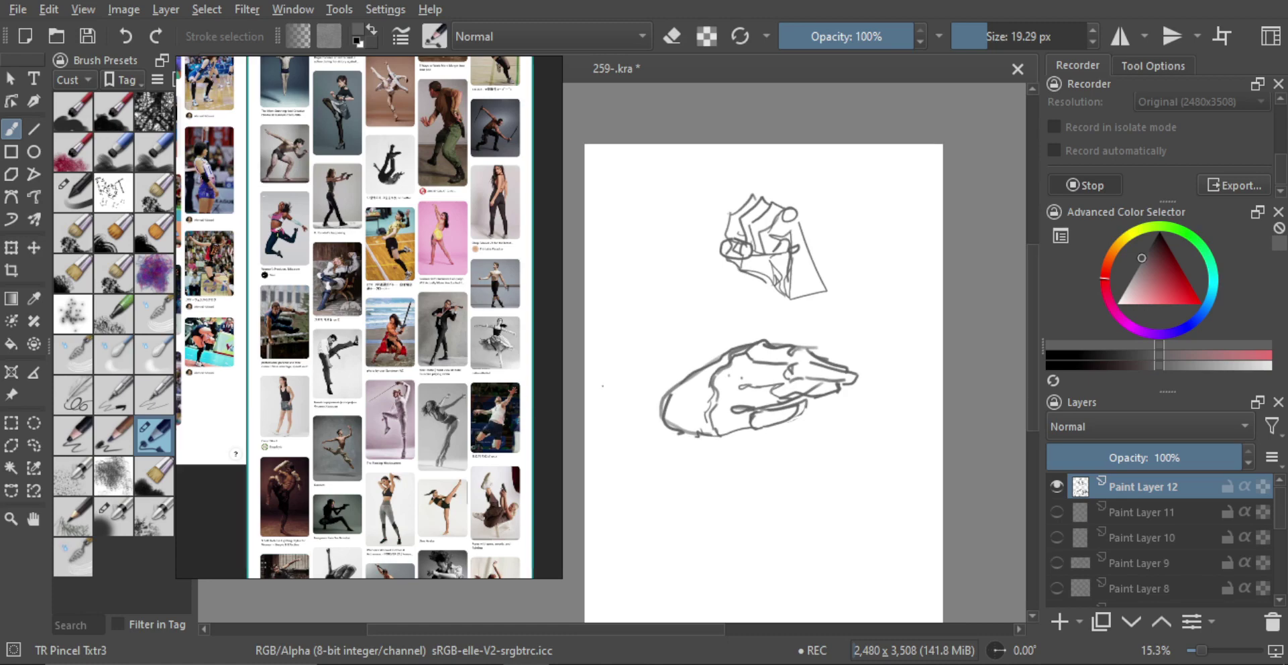
left_click_drag(793, 466, 820, 441)
scroll(791, 469, "down", 2)
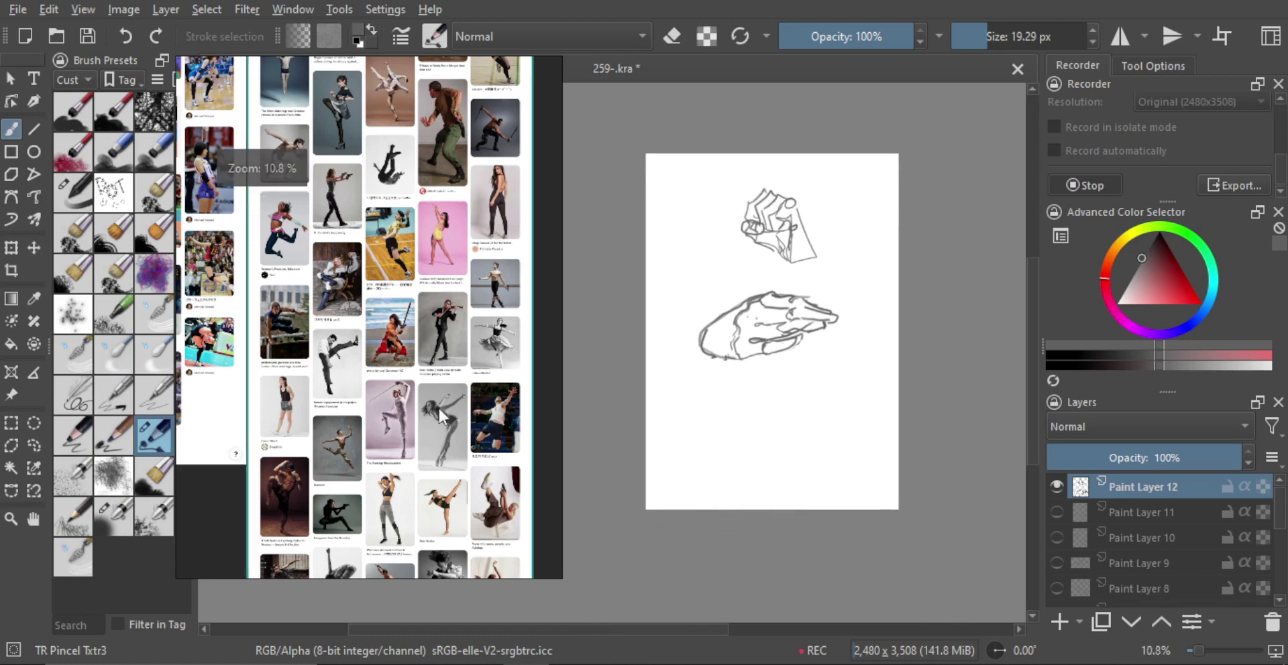
scroll(429, 467, "down", 1)
left_click_drag(429, 462, 402, 405)
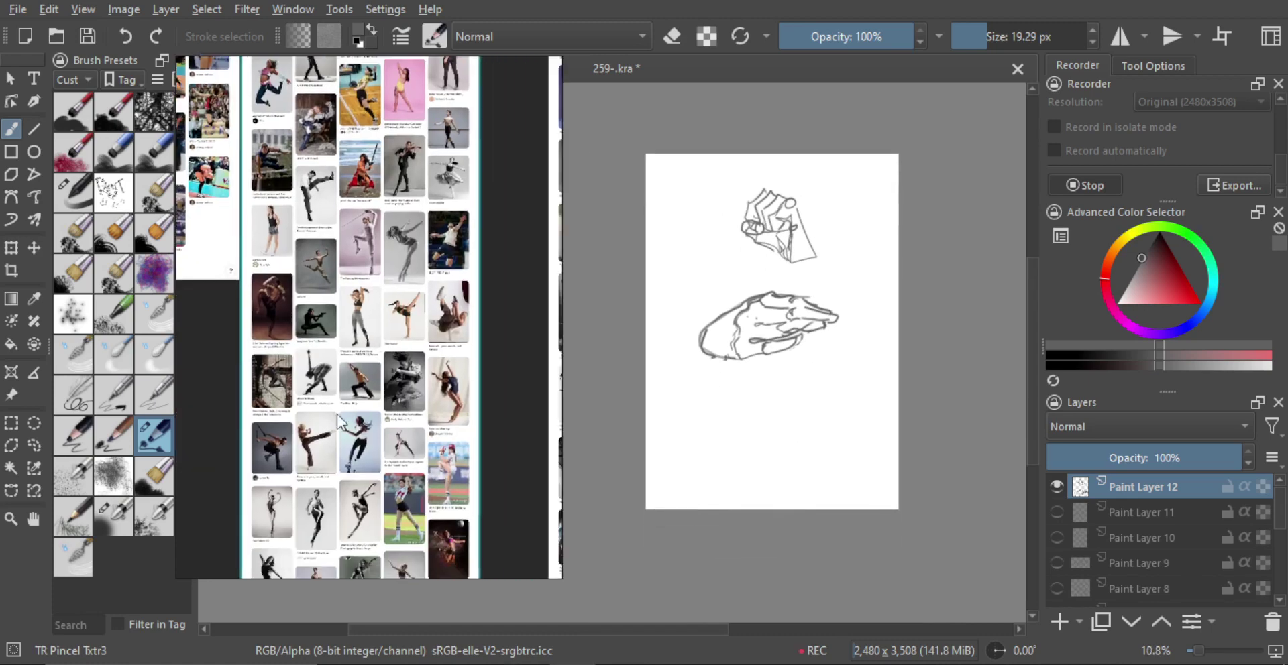
scroll(403, 405, "up", 3)
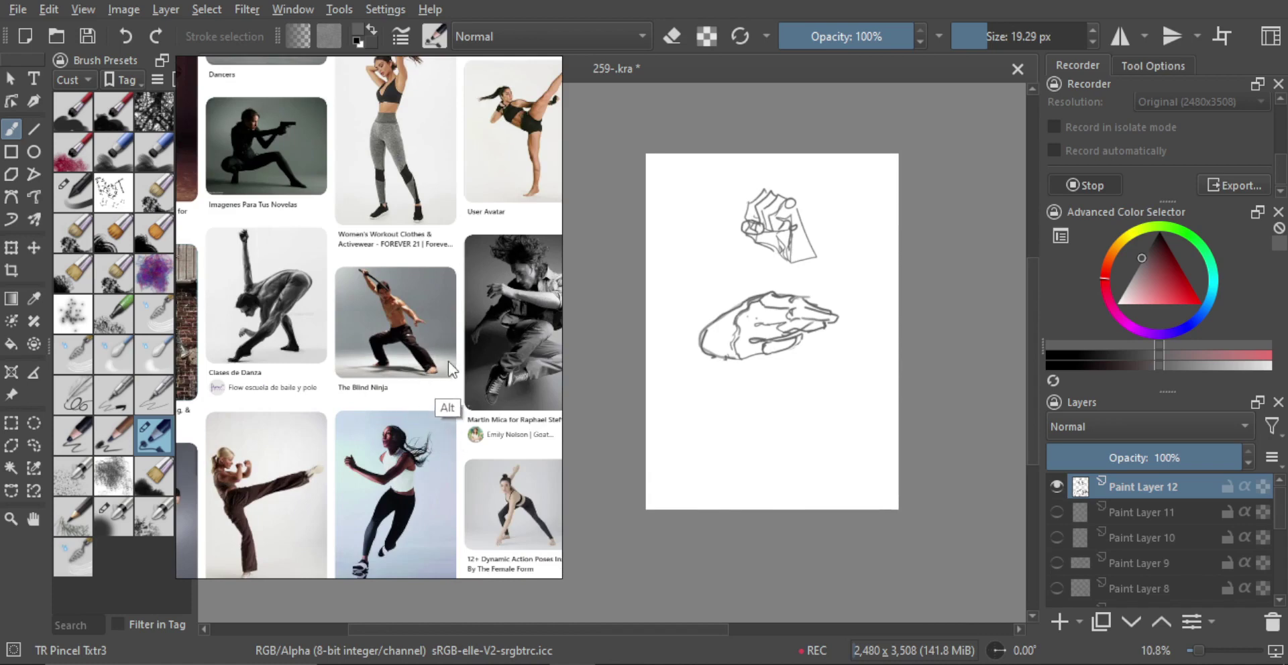
left_click_drag(458, 342, 399, 455)
scroll(400, 461, "up", 6)
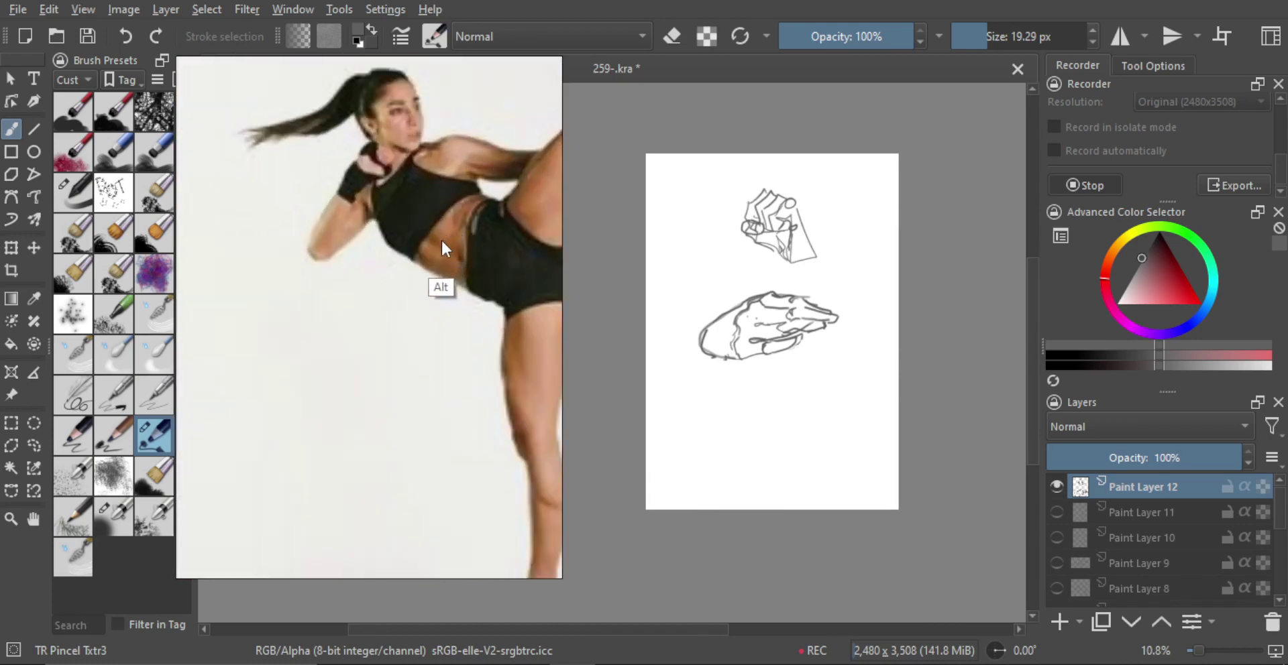
left_click_drag(441, 239, 357, 313)
scroll(357, 313, "up", 4)
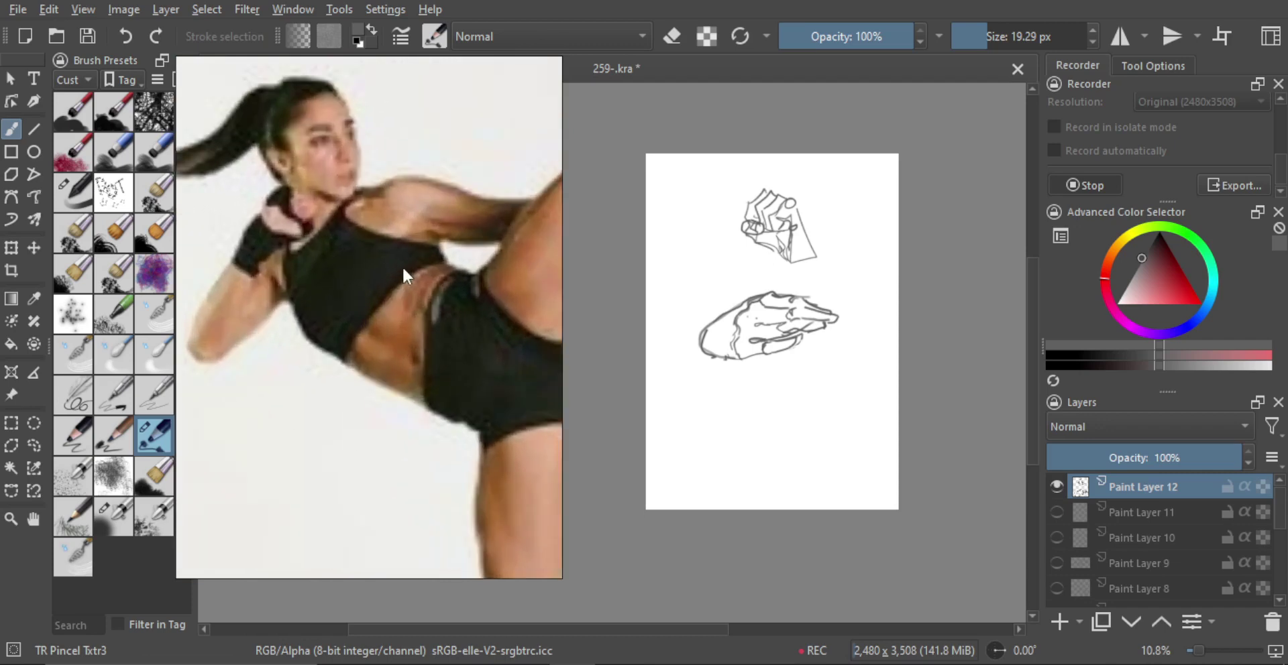
scroll(387, 298, "down", 8)
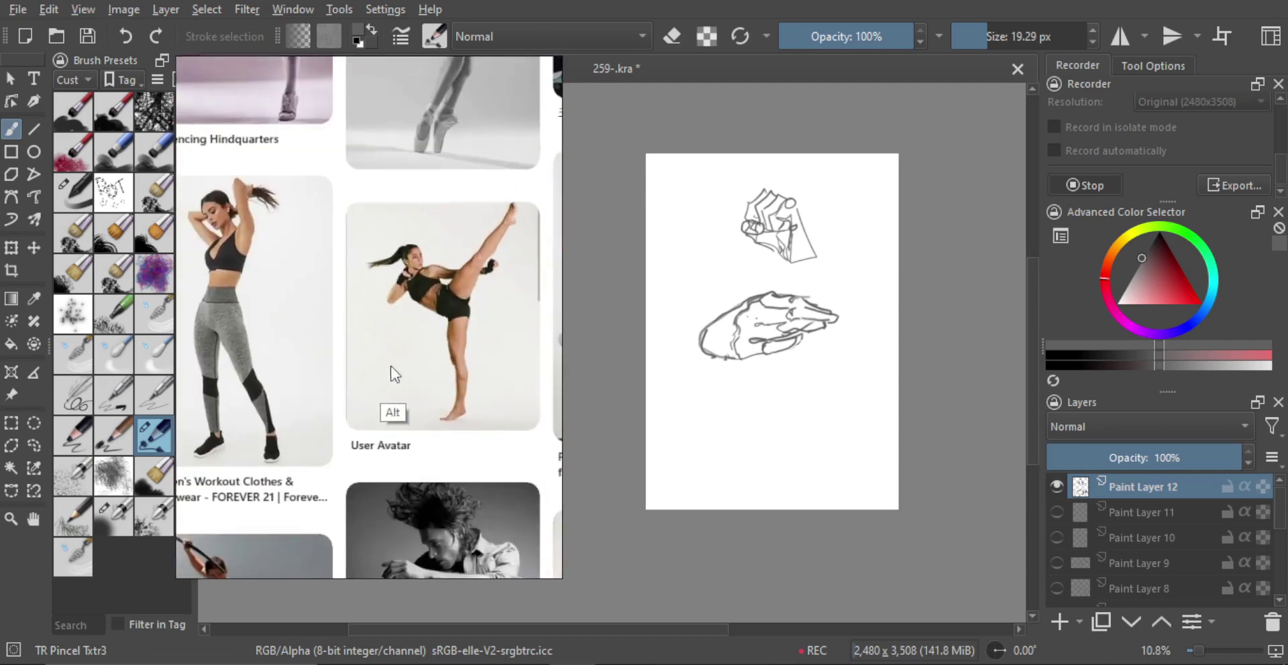
left_click_drag(359, 408, 451, 279)
left_click_drag(354, 363, 393, 206)
left_click_drag(393, 359, 397, 296)
scroll(340, 348, "up", 4)
scroll(398, 276, "up", 2)
scroll(392, 287, "down", 1)
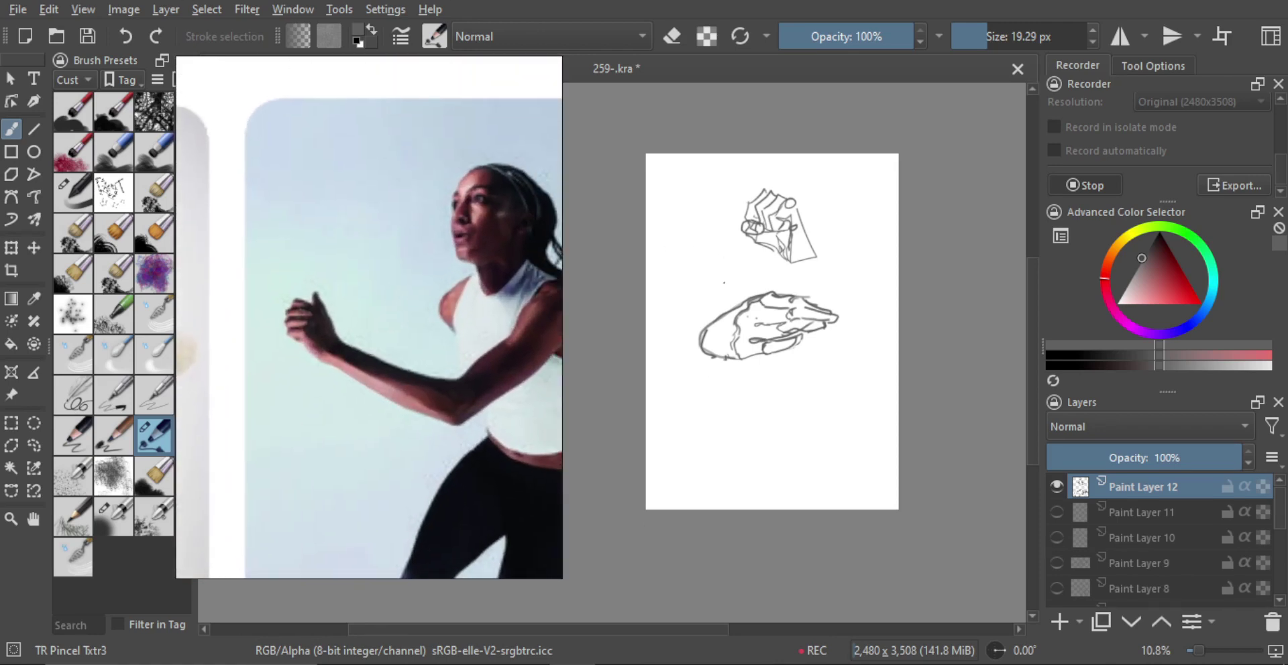
Step: Sketch the running woman's raised hand below the sideways hand with an angular outline, finger divisions and a curved thumb side
left_click_drag(697, 285, 724, 231)
left_click_drag(724, 232, 713, 318)
left_click_drag(714, 319, 722, 299)
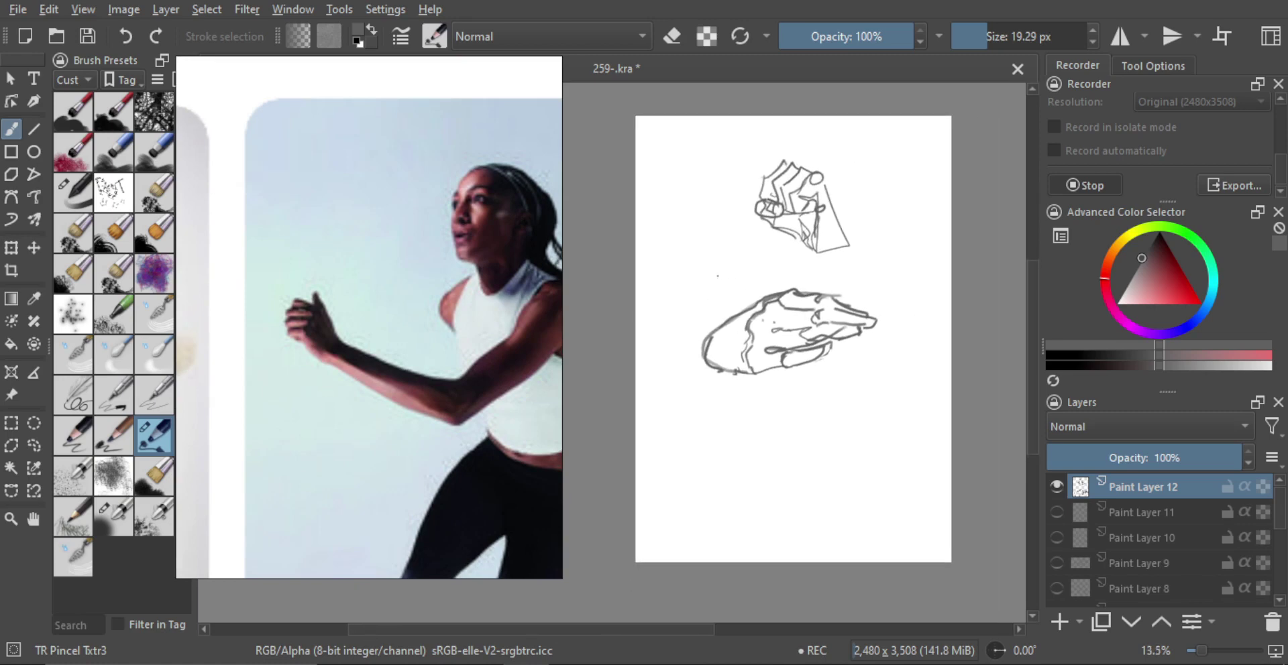
scroll(724, 315, "up", 1)
scroll(729, 340, "down", 1)
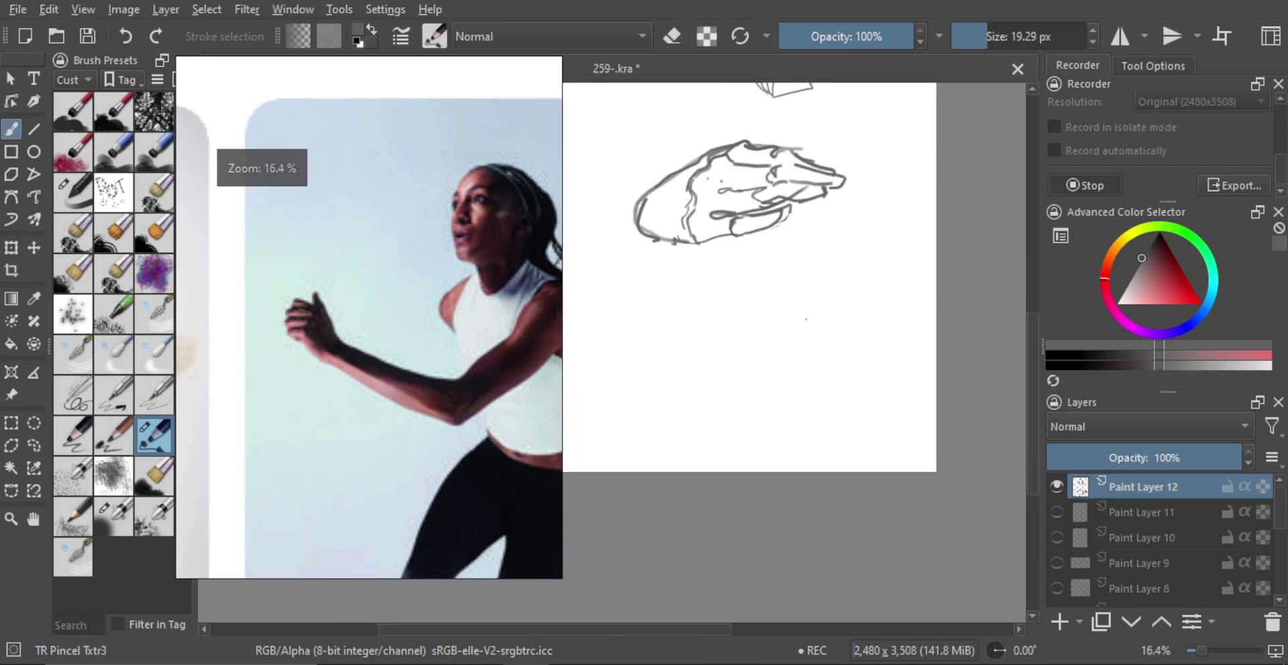
mouse_move(852, 370)
left_mouse_down()
mouse_move(837, 303)
mouse_move(776, 287)
left_mouse_up()
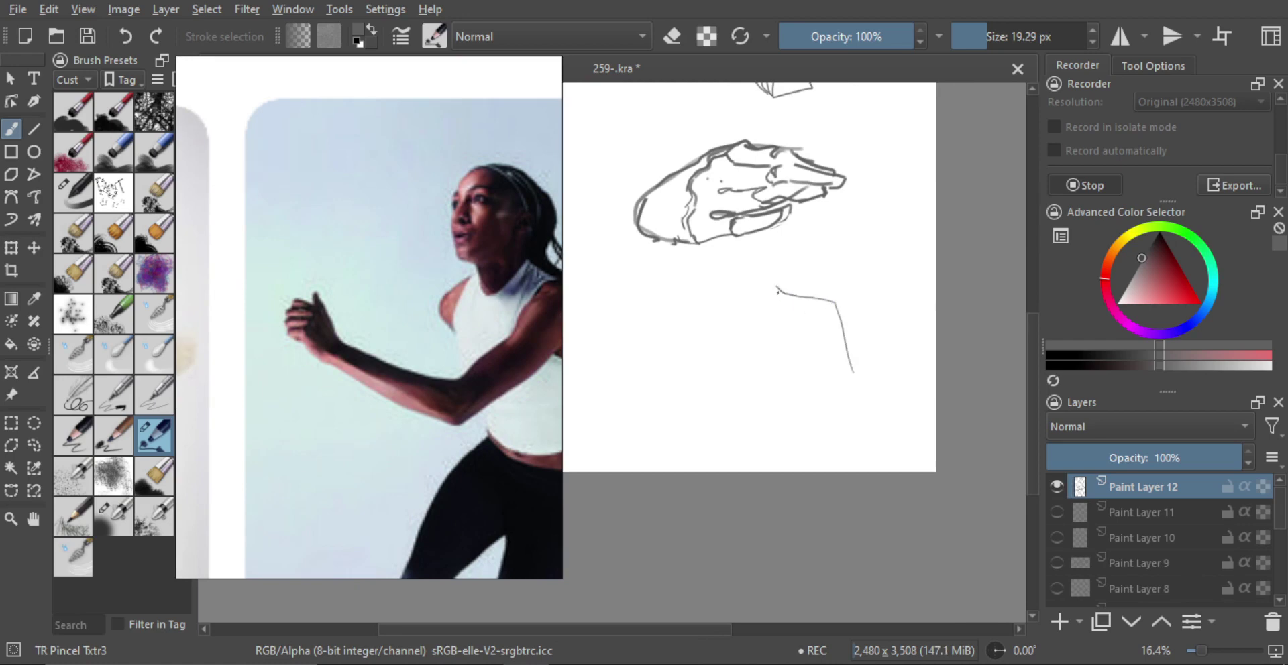
mouse_move(770, 292)
left_mouse_down()
mouse_move(771, 354)
mouse_move(822, 300)
left_mouse_up()
mouse_move(821, 301)
left_mouse_down()
mouse_move(795, 359)
mouse_move(825, 398)
mouse_move(851, 365)
mouse_move(832, 273)
mouse_move(772, 300)
mouse_move(817, 302)
left_mouse_up()
left_click_drag(773, 345, 802, 376)
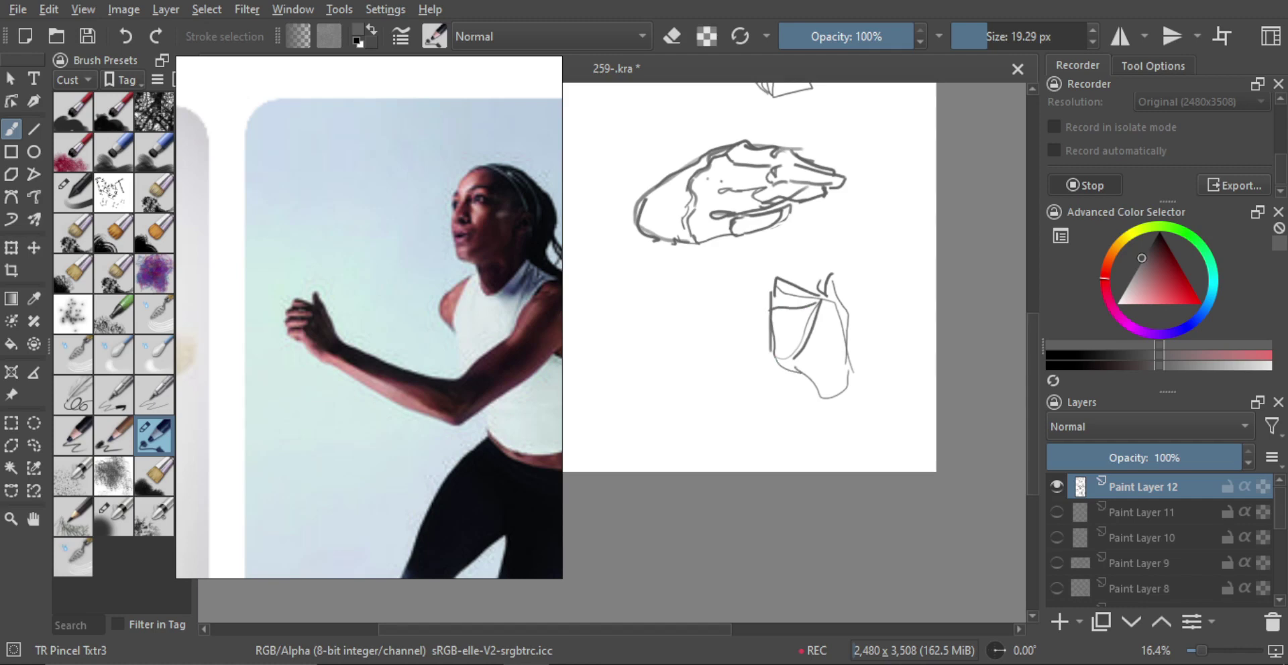
left_click_drag(783, 325, 801, 318)
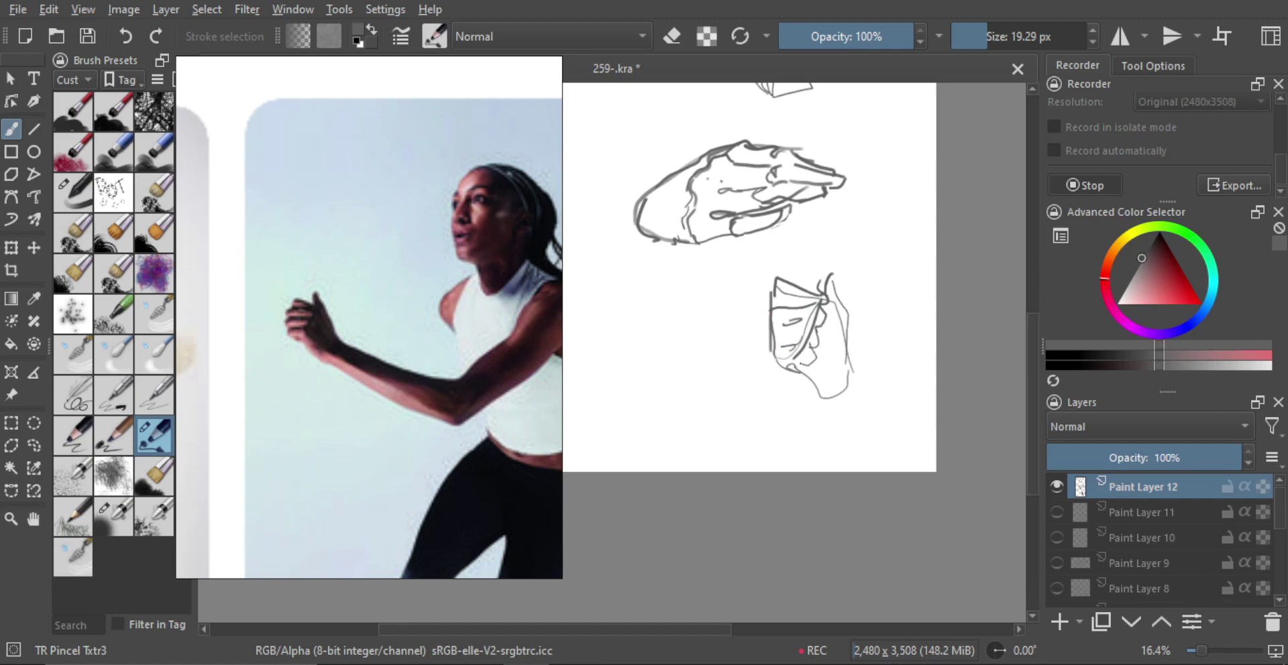
mouse_move(799, 373)
left_mouse_down()
mouse_move(821, 378)
mouse_move(830, 475)
left_mouse_up()
Step: Bring the kicking woman's photo into close view and sketch her two fists above the sideways hand, undoing unwanted strokes
left_click_drag(355, 360, 444, 248)
left_click_drag(409, 325, 336, 316)
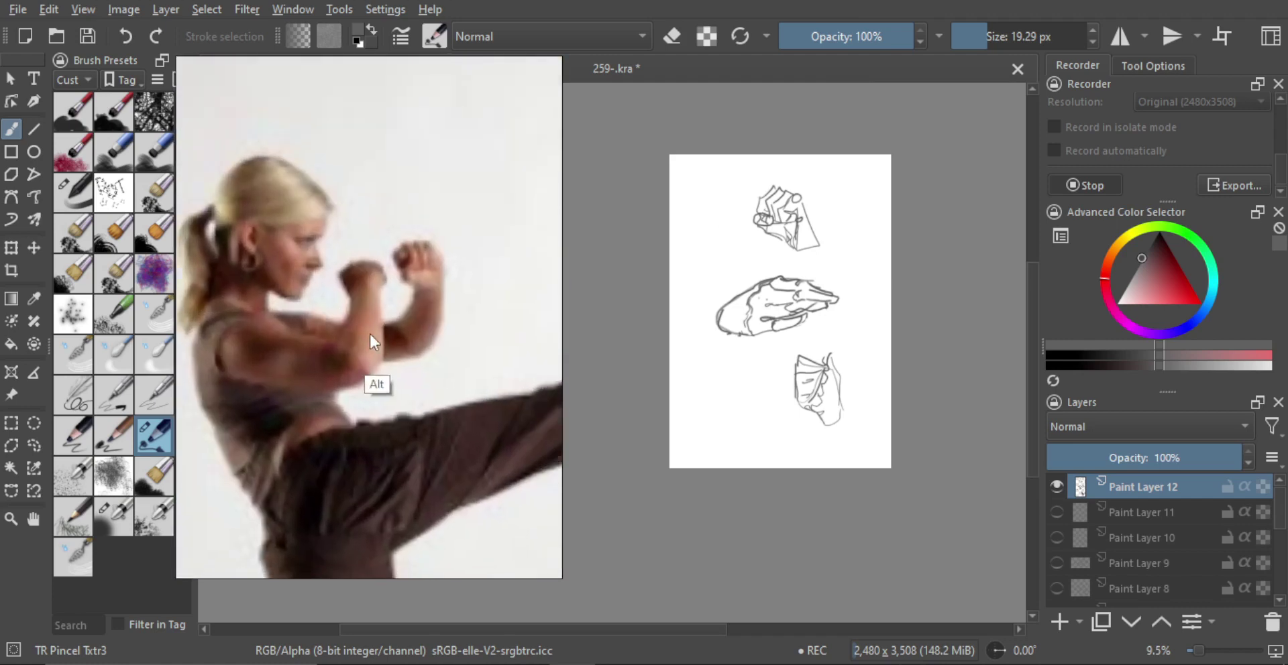
left_click_drag(746, 253, 712, 287)
mouse_move(715, 238)
left_mouse_down()
mouse_move(747, 246)
mouse_move(754, 282)
mouse_move(749, 272)
mouse_move(772, 272)
mouse_move(773, 299)
mouse_move(753, 273)
mouse_move(773, 231)
mouse_move(748, 242)
mouse_move(779, 271)
mouse_move(712, 233)
mouse_move(699, 277)
mouse_move(688, 254)
mouse_move(708, 250)
mouse_move(686, 232)
mouse_move(714, 214)
mouse_move(744, 240)
mouse_move(719, 294)
mouse_move(745, 266)
mouse_move(702, 219)
mouse_move(734, 240)
left_mouse_up()
key("ctrl+z")
key("ctrl+z")
left_click_drag(730, 232, 732, 250)
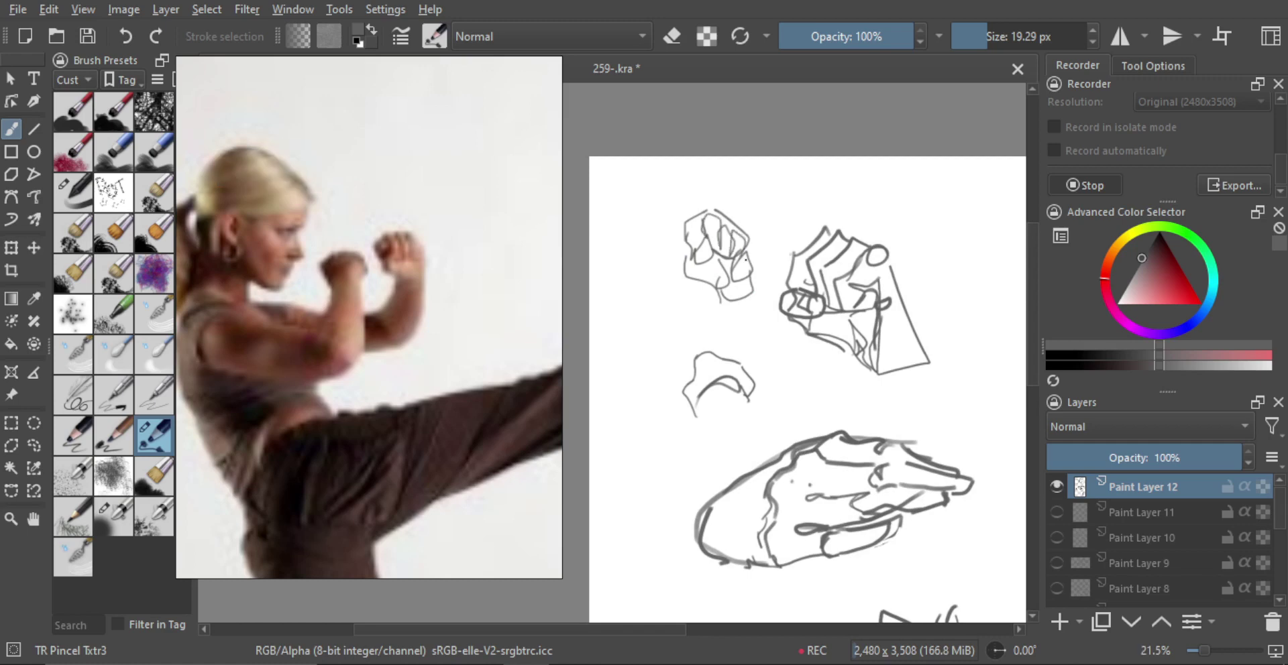
Step: Reinforce the knuckle and finger contours of the uppermost small fist
scroll(707, 236, "down", 2)
scroll(712, 236, "up", 4)
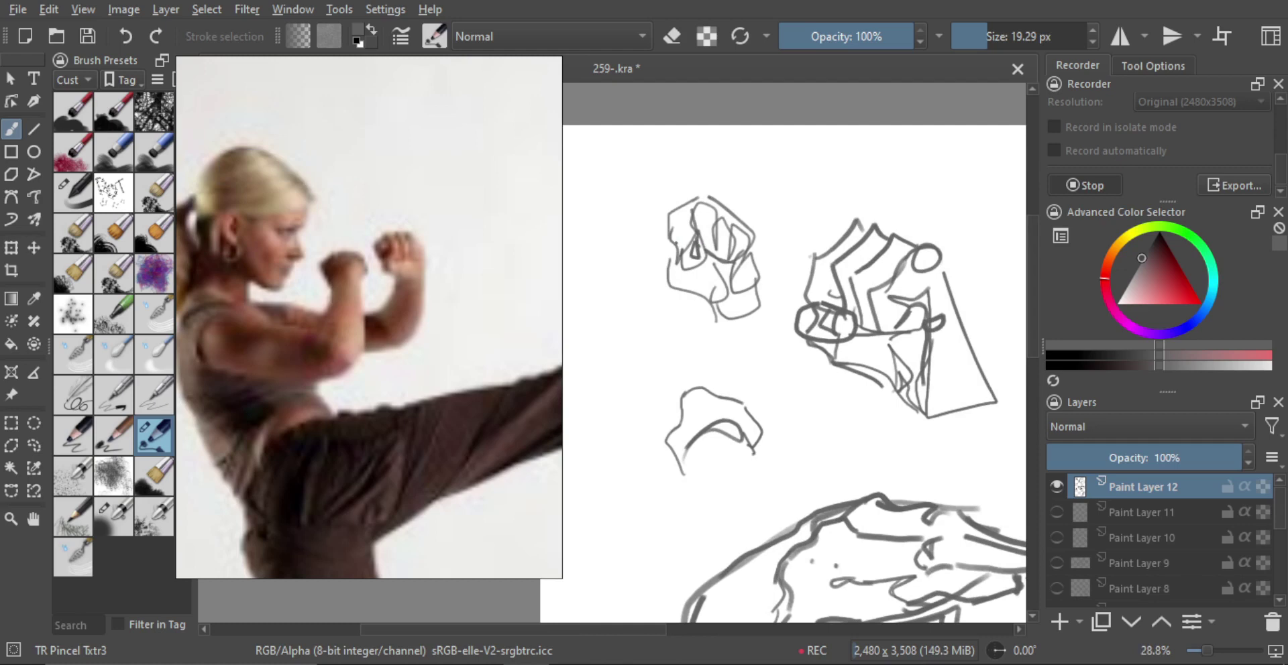
mouse_move(670, 232)
left_mouse_down()
mouse_move(678, 246)
mouse_move(691, 239)
left_mouse_up()
scroll(728, 258, "down", 4)
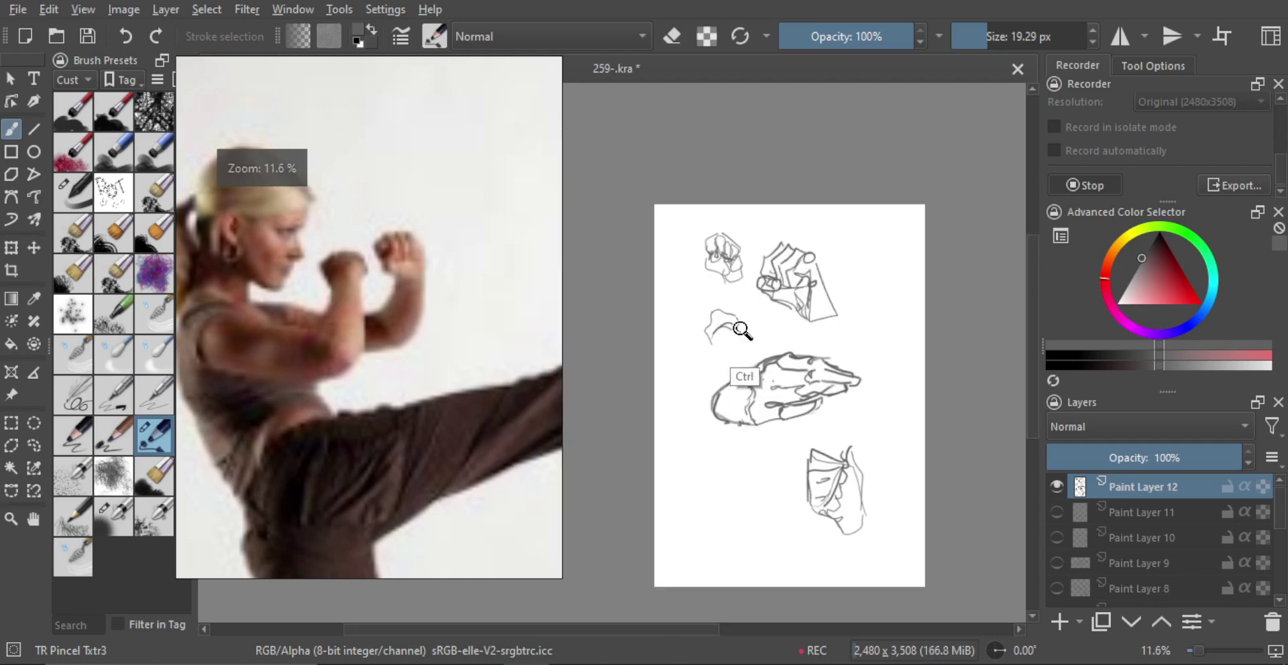
scroll(741, 301, "down", 1)
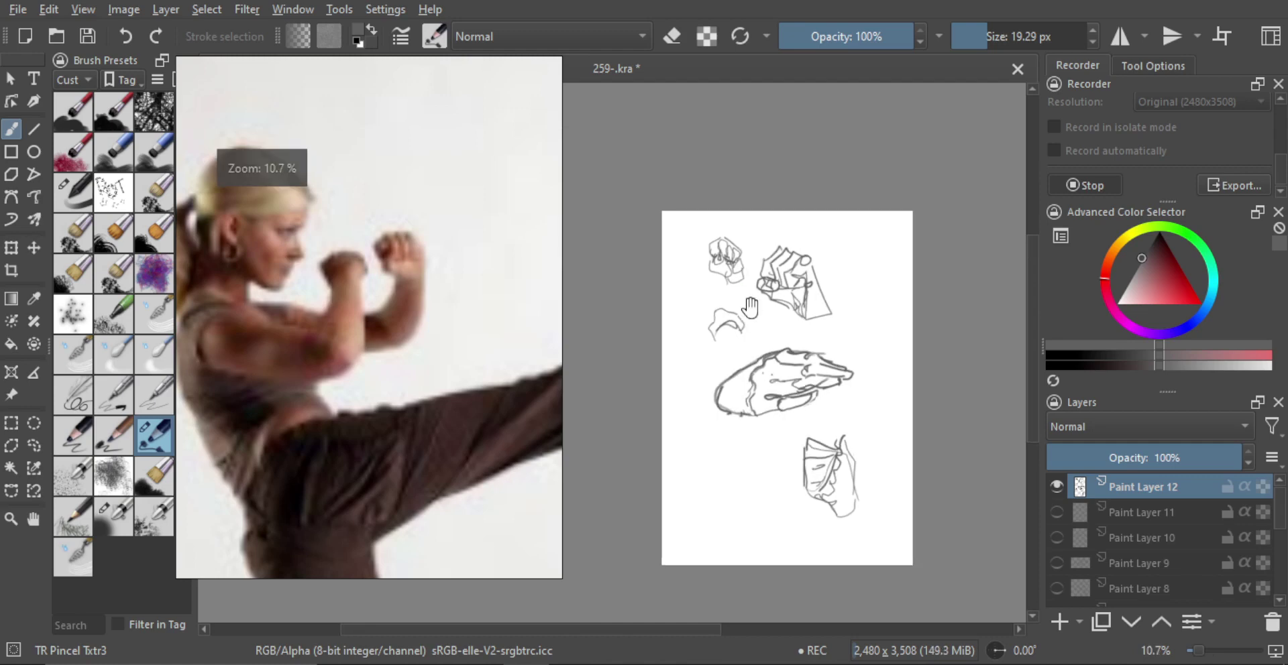
Step: Enlarge the photo of the leaping man with two blades and block in his fist's angular outline beside the lowest hand
scroll(748, 302, "up", 2)
left_click_drag(751, 301, 749, 249)
scroll(435, 365, "down", 6)
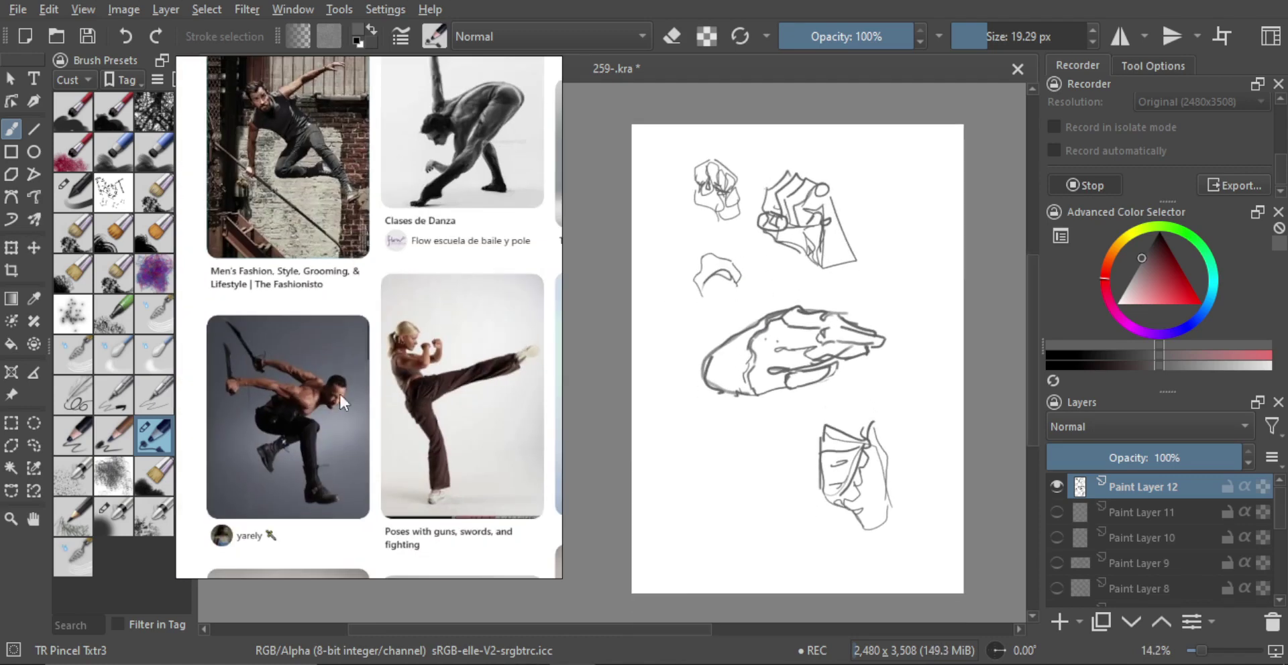
left_click(361, 392)
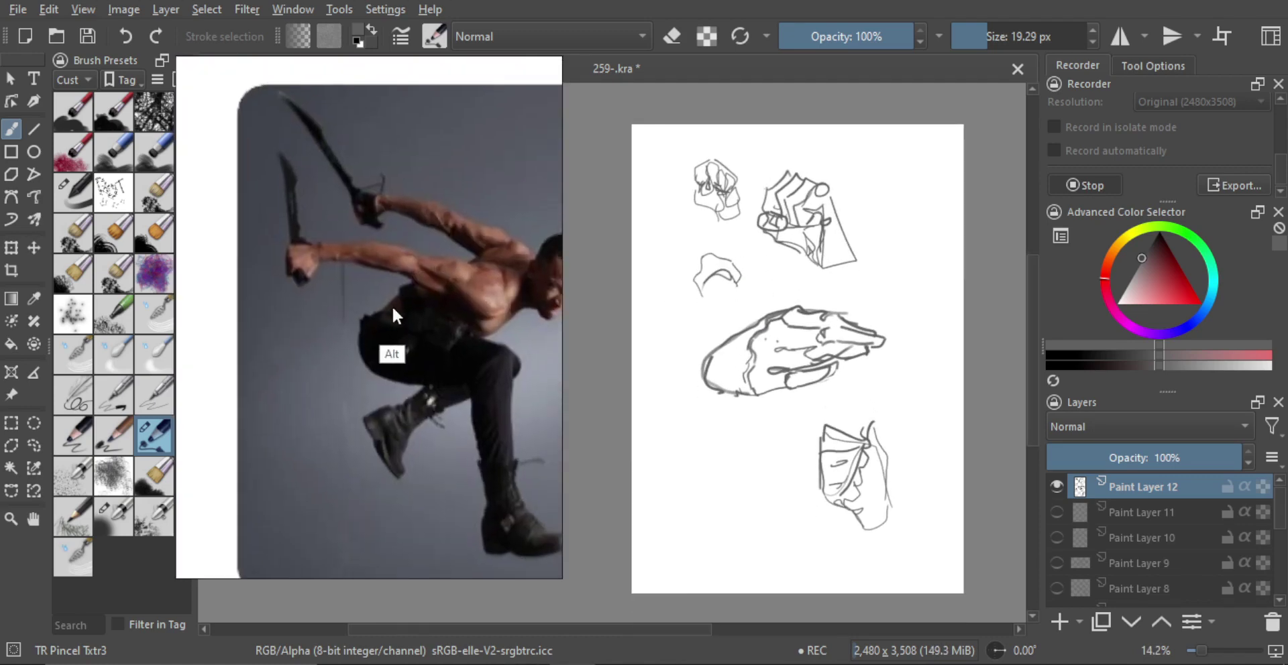
scroll(738, 456, "up", 3)
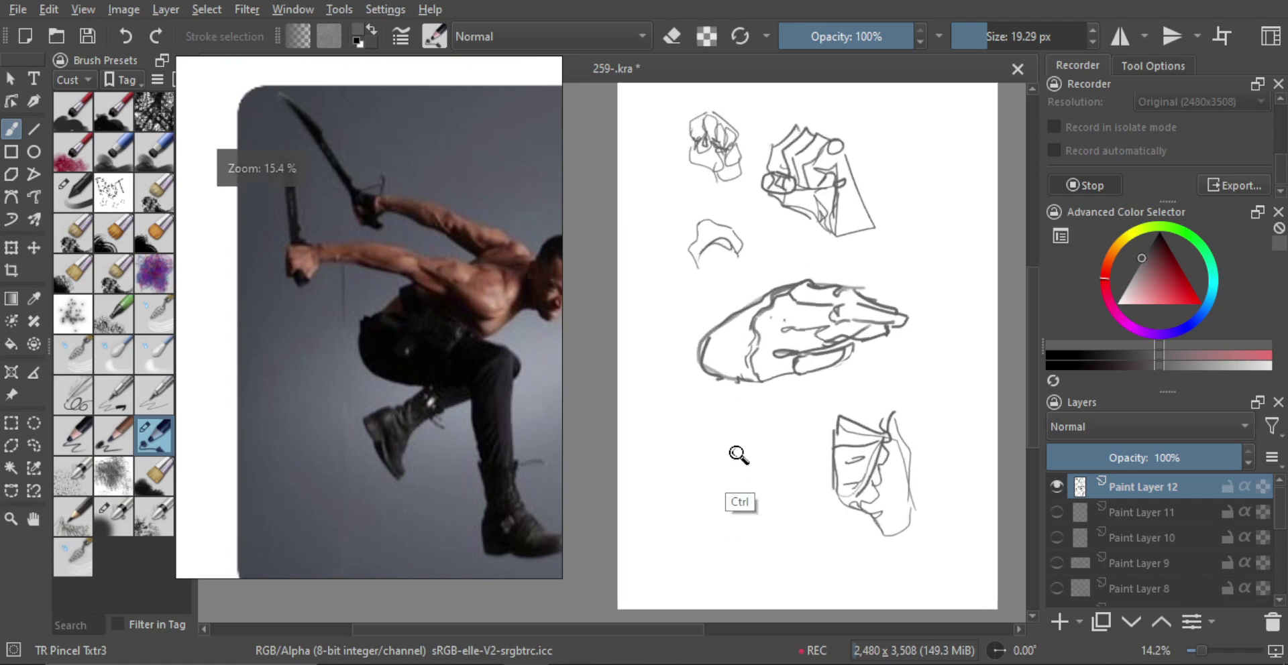
left_click_drag(763, 371, 761, 393)
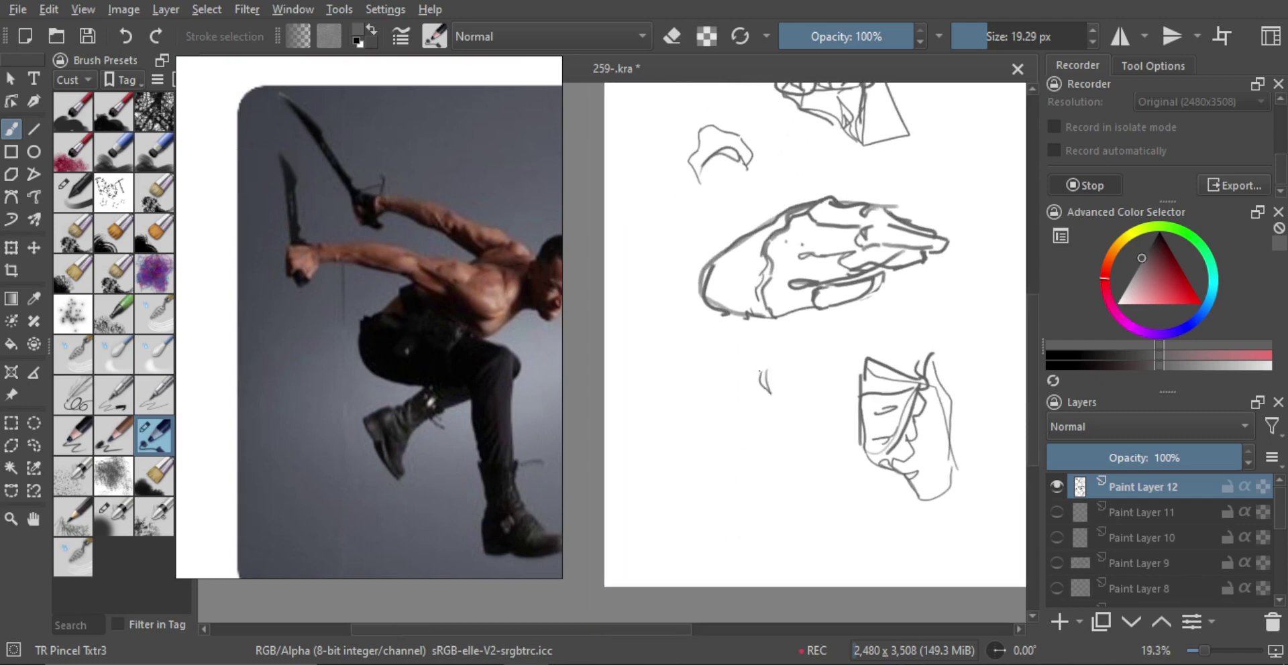
mouse_move(706, 361)
left_mouse_down()
mouse_move(763, 369)
mouse_move(700, 368)
mouse_move(707, 414)
left_mouse_up()
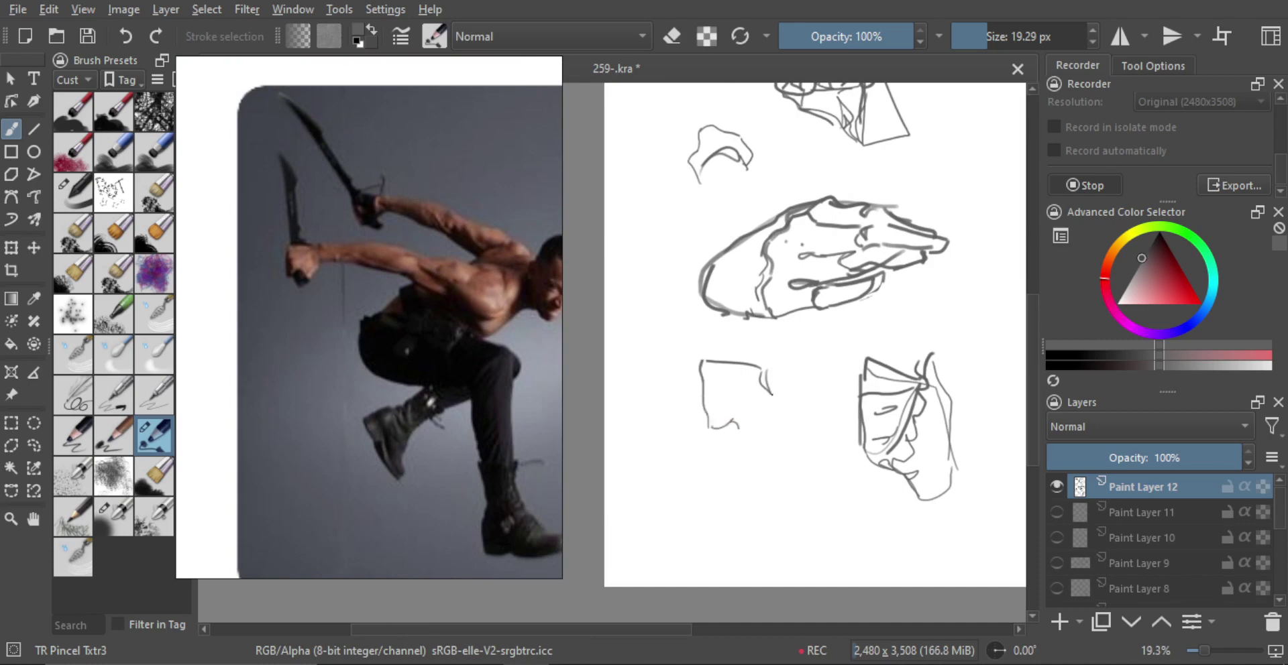
left_click_drag(766, 373, 738, 433)
Step: Add small curled finger ovals along the new fist's lower edge and short blade-handle strokes above it
left_click_drag(701, 361, 709, 386)
left_click_drag(725, 425, 741, 448)
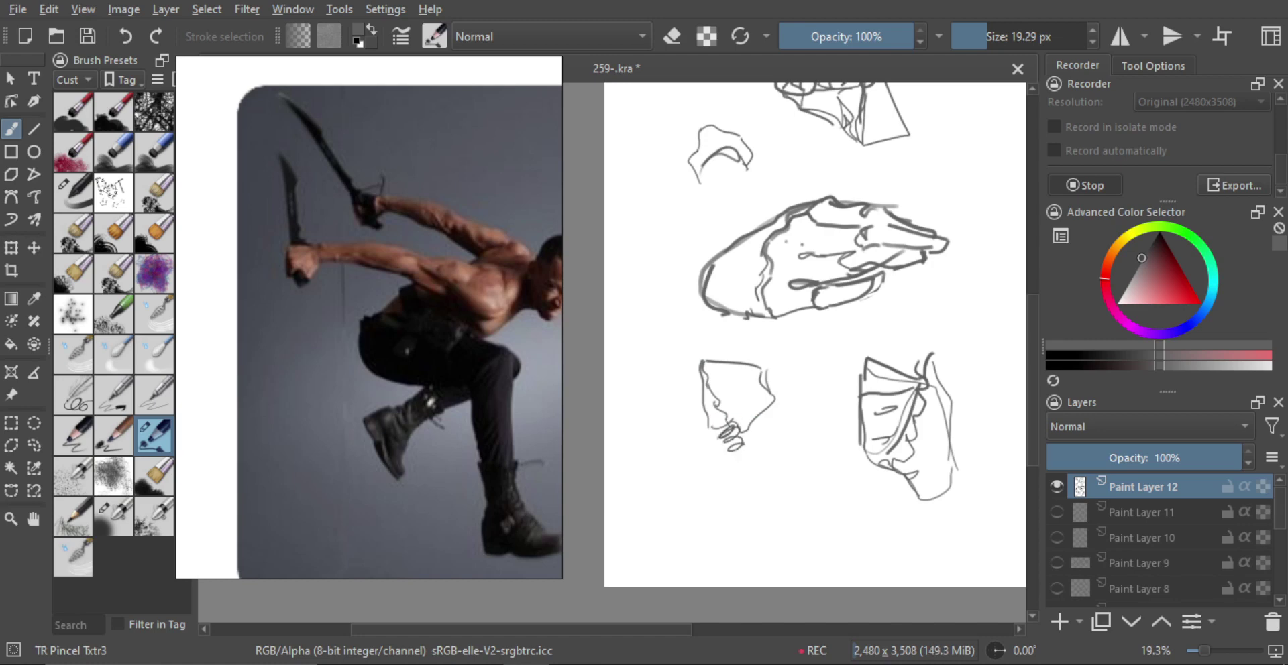
mouse_move(705, 359)
left_mouse_down()
mouse_move(724, 352)
mouse_move(706, 346)
mouse_move(770, 399)
left_mouse_up()
left_click_drag(745, 443, 761, 416)
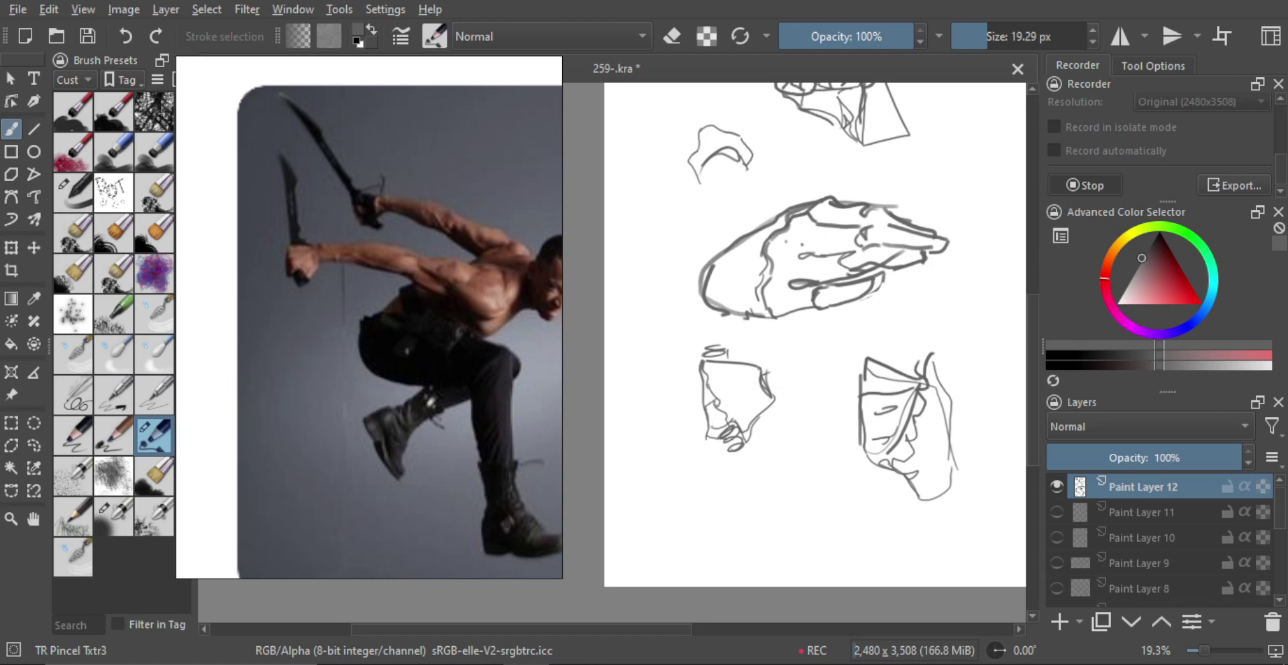
mouse_move(702, 387)
left_mouse_down()
mouse_move(703, 424)
mouse_move(696, 375)
left_mouse_up()
Step: Hide Paint Layer 12 and add a new empty paint layer above it
scroll(771, 374, "down", 2)
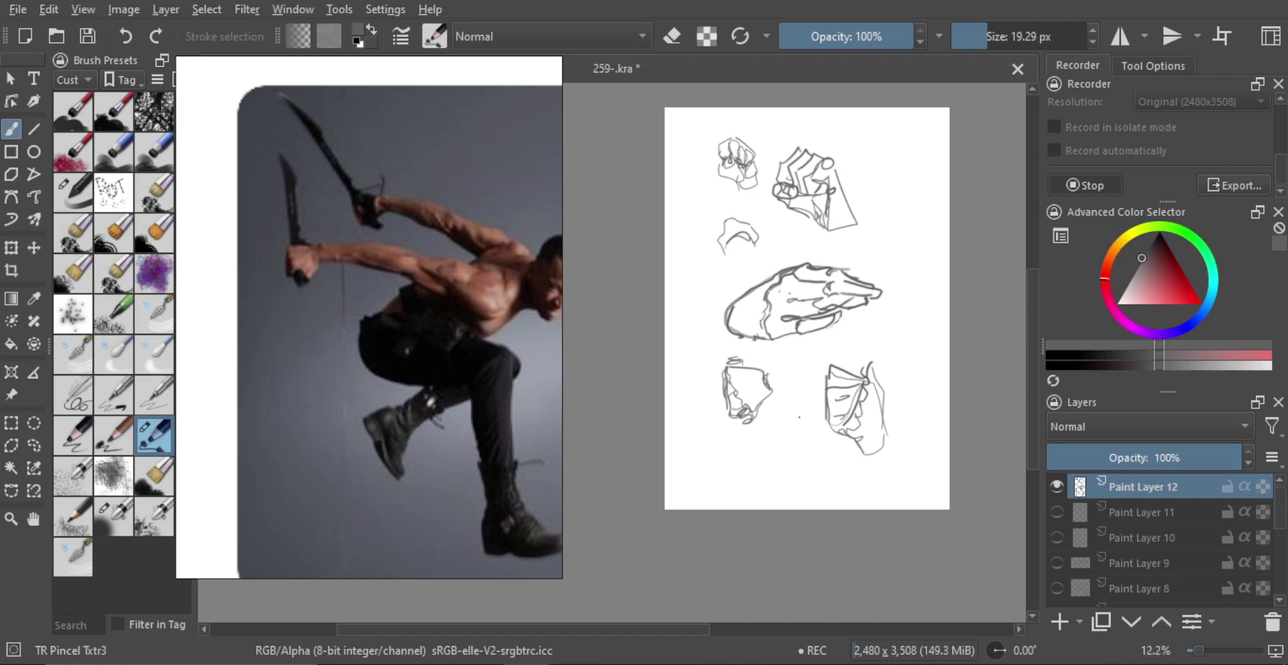
scroll(813, 351, "down", 1)
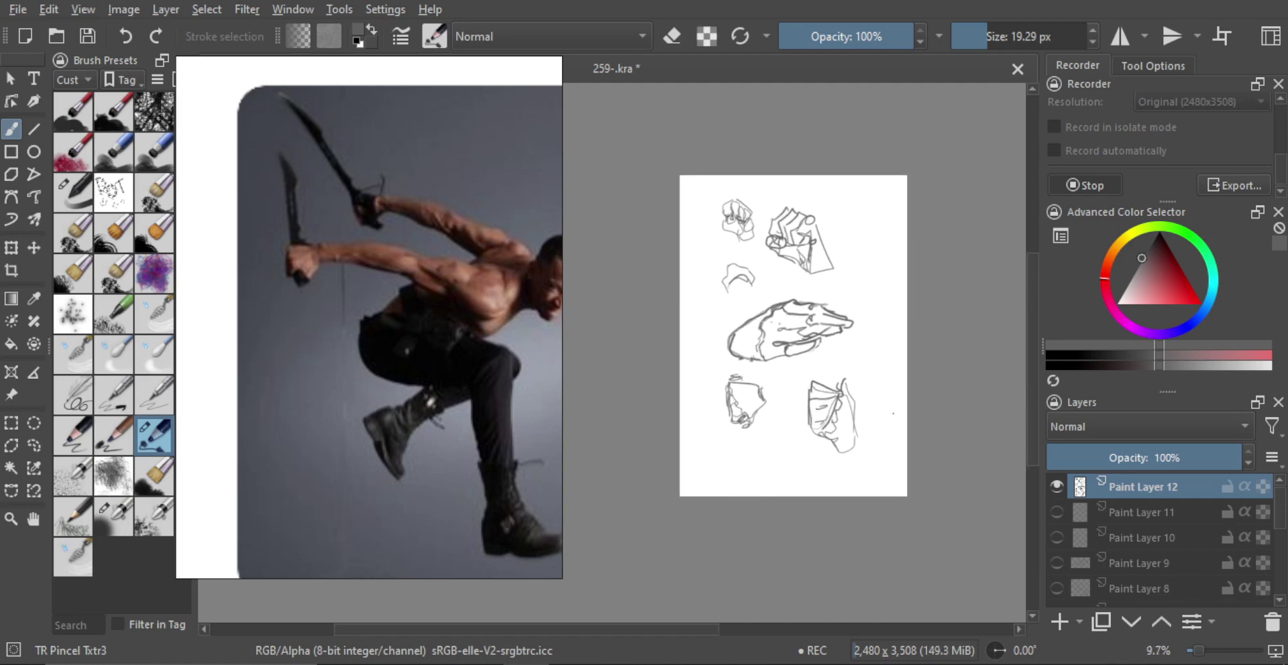
left_click(1056, 486)
left_click(1059, 621)
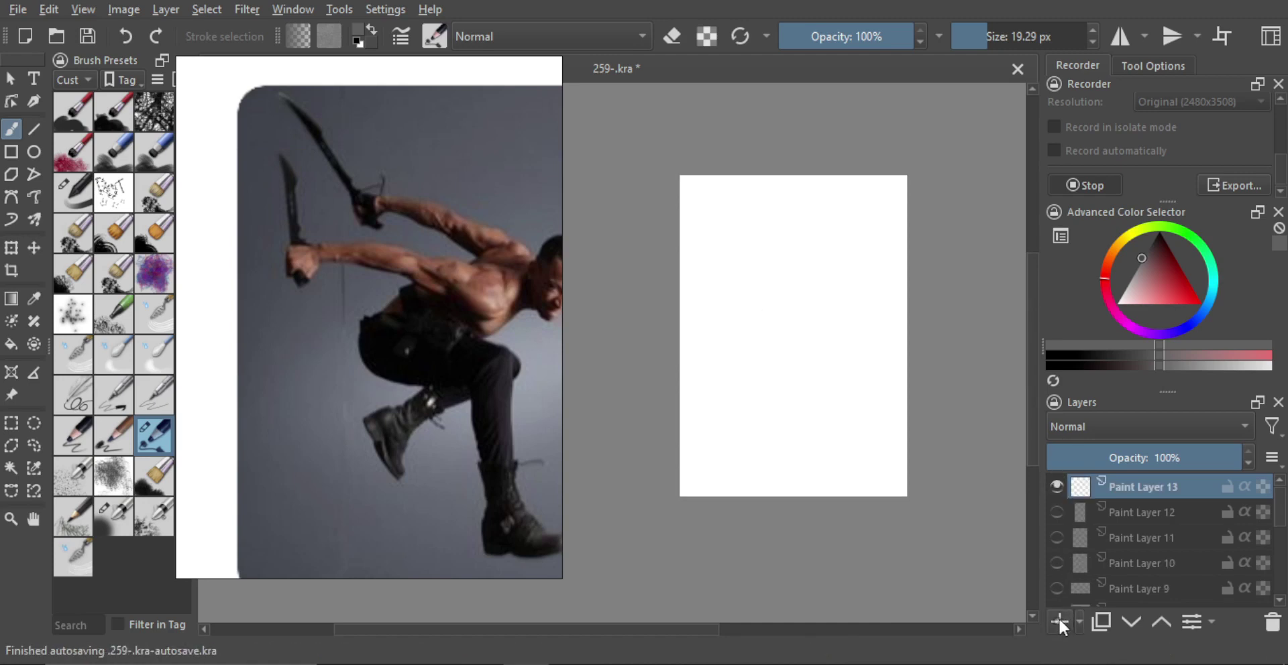
Step: Browse the pose reference board for gripping hands and enlarge the photo of the man holding a pole overhead
scroll(362, 354, "down", 6)
left_click_drag(403, 385, 369, 352)
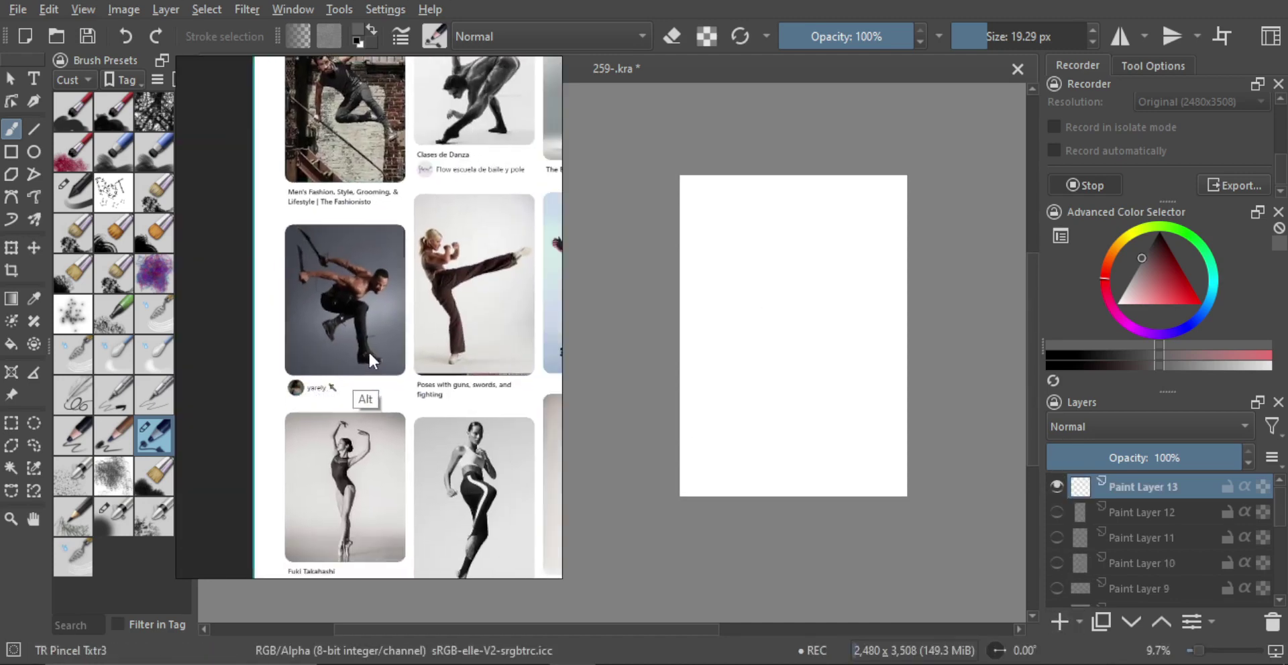
scroll(344, 290, "down", 1)
scroll(424, 274, "up", 3, "ctrl")
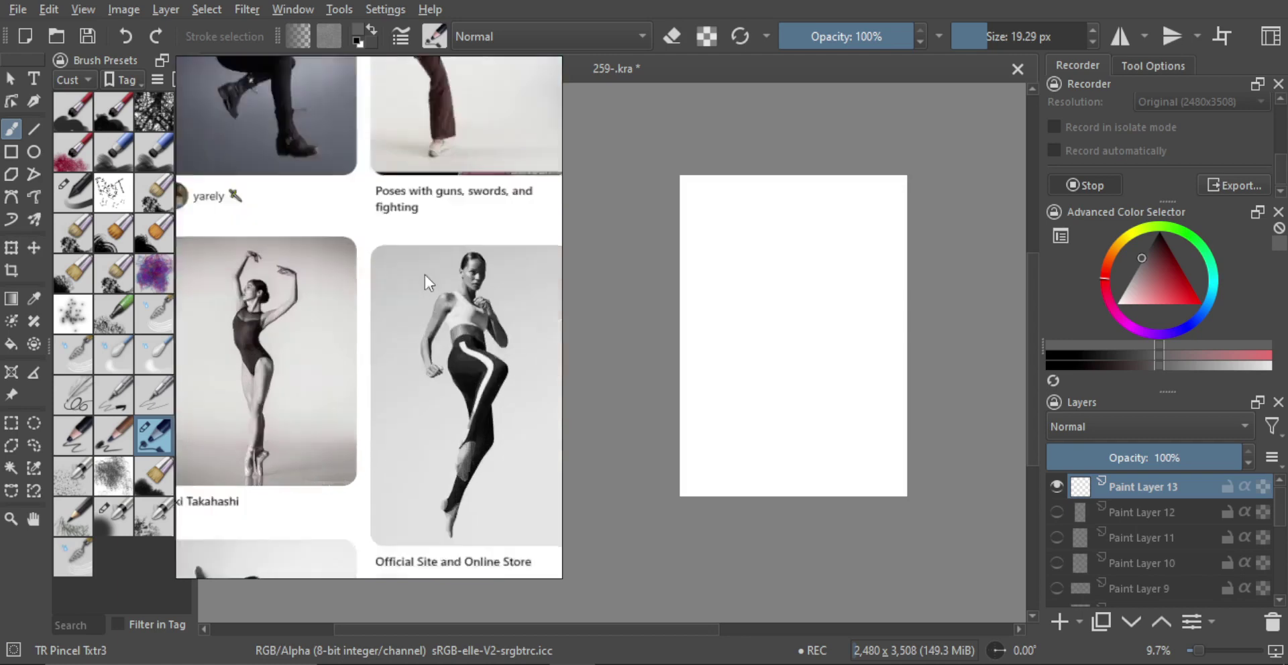
scroll(462, 396, "down", 2, "ctrl")
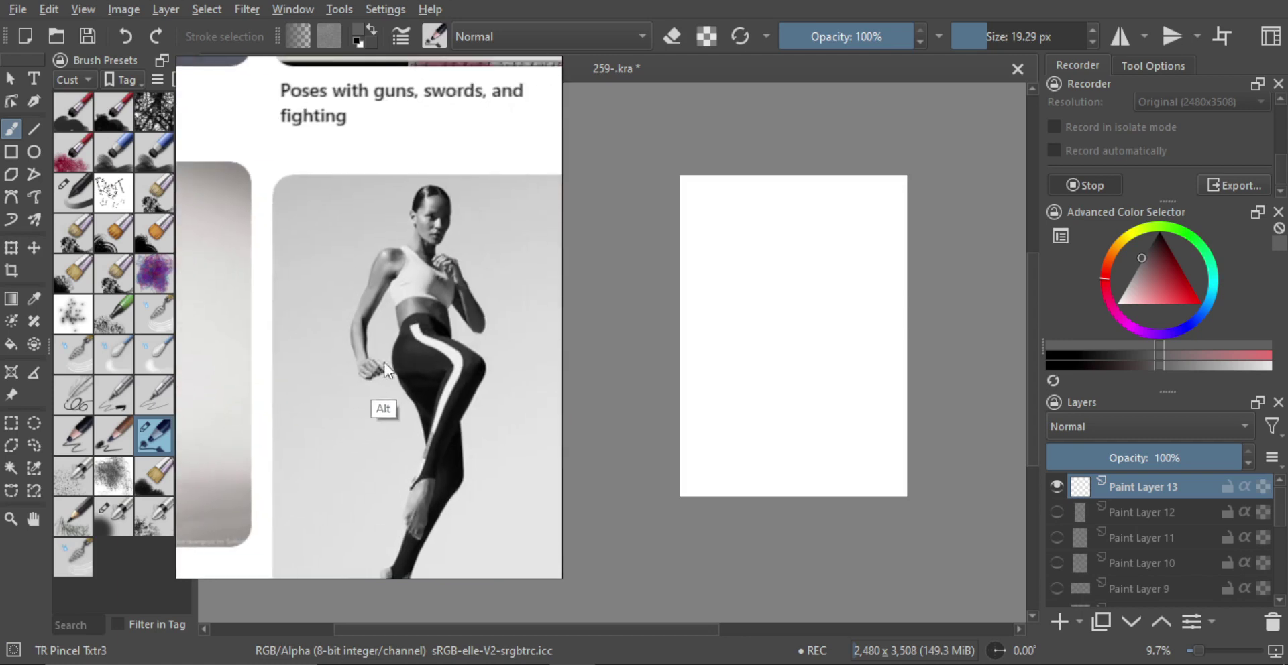
scroll(396, 352, "up", 2, "ctrl")
scroll(442, 362, "down", 2, "ctrl")
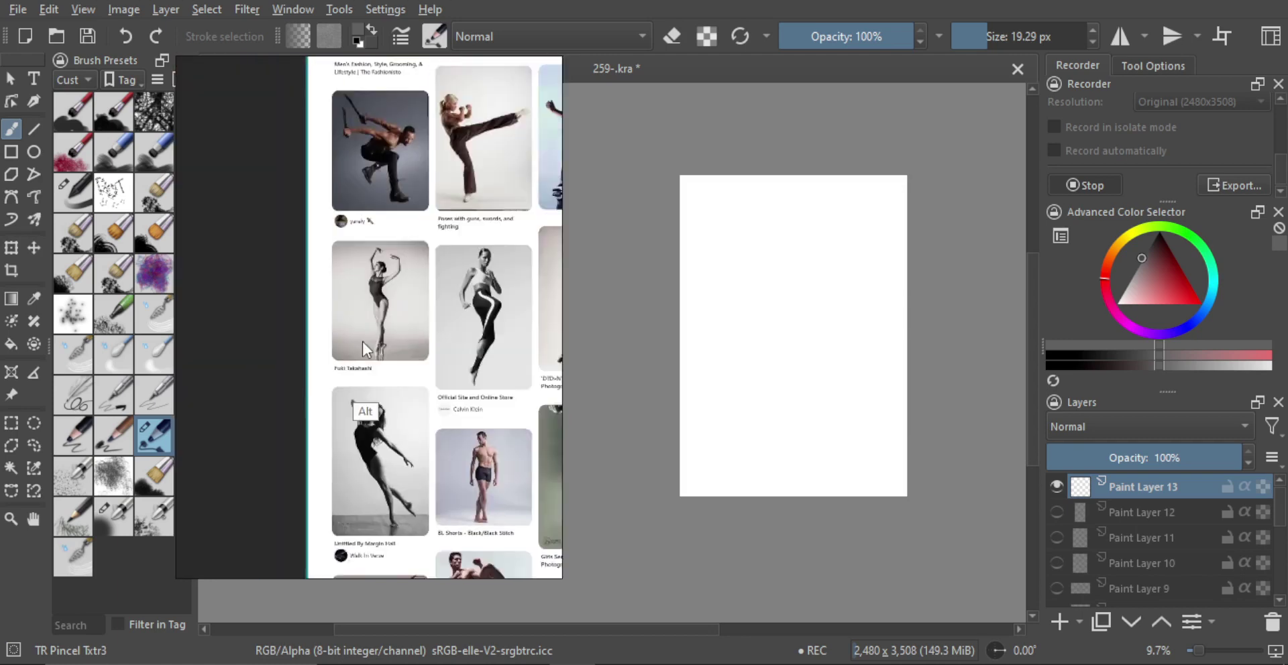
left_click_drag(449, 456, 391, 336, "alt")
left_click_drag(418, 414, 355, 306, "alt")
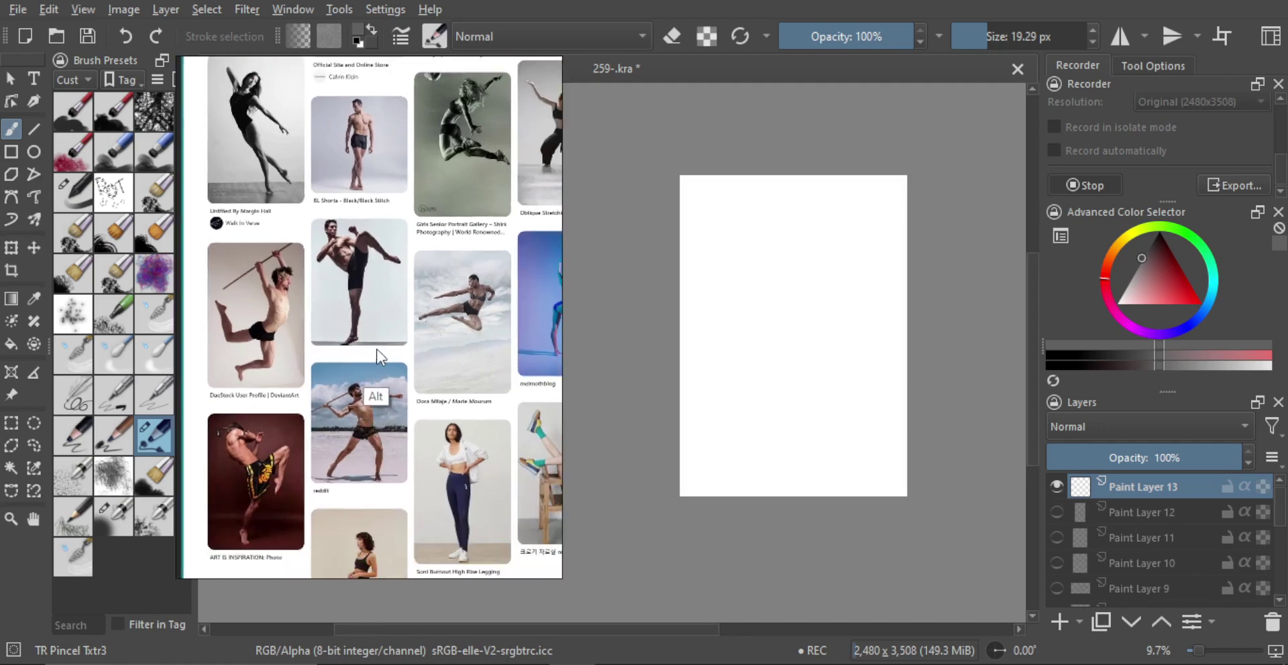
scroll(352, 400, "up", 5, "ctrl")
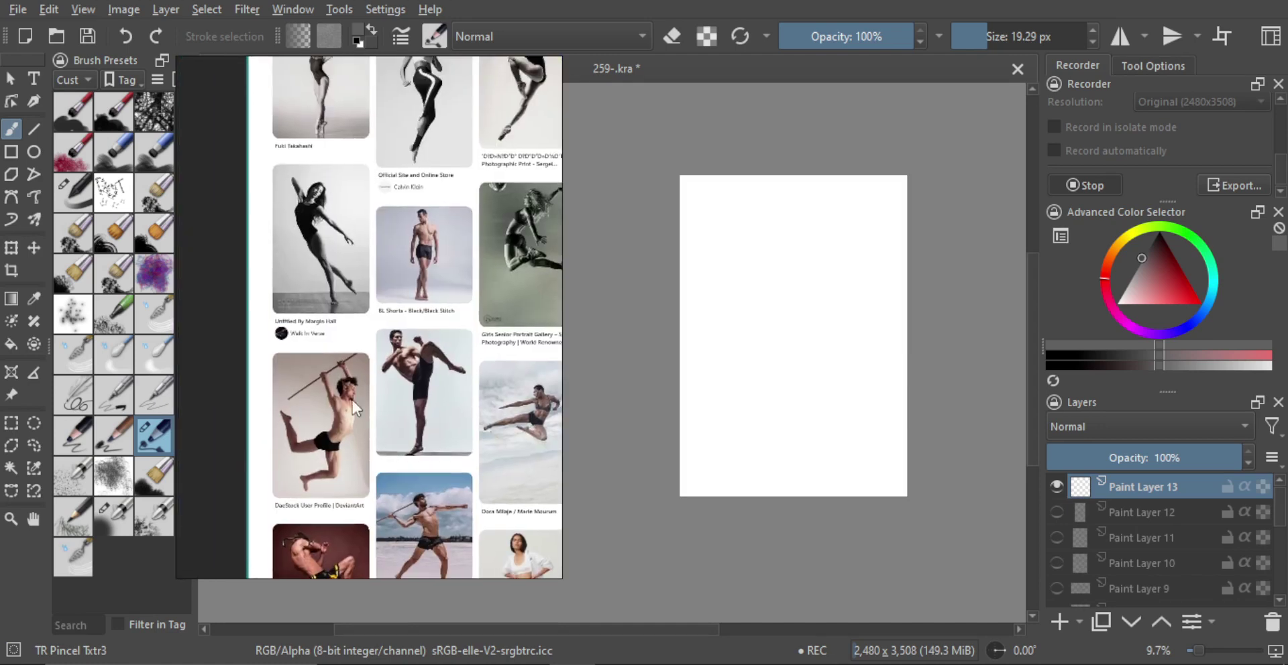
scroll(392, 340, "down", 3)
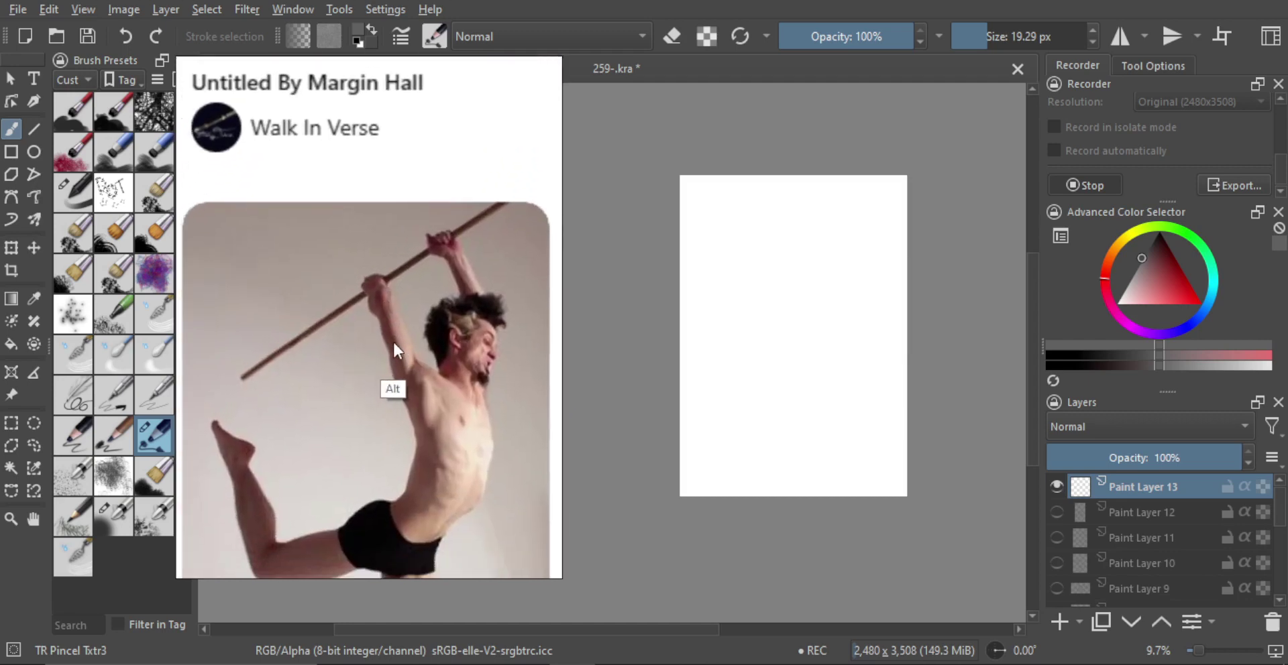
scroll(397, 340, "up", 3)
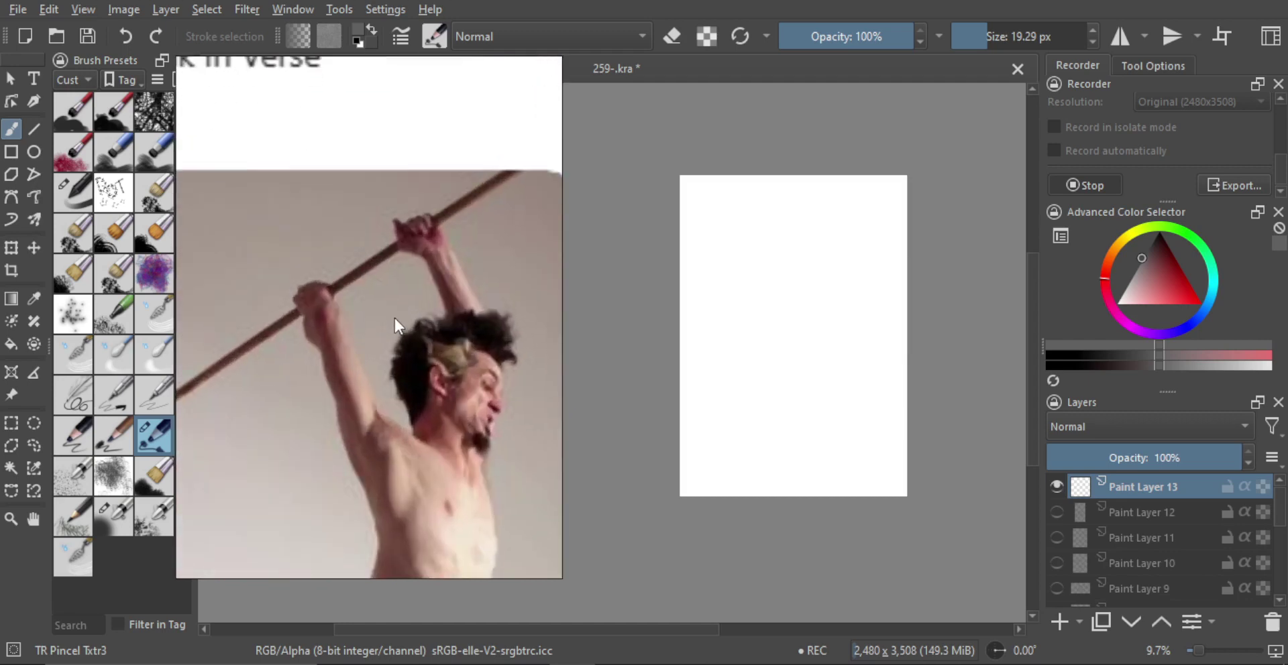
Step: Sketch the man's two gripping hands along a short diagonal pole line, undoing the first attempt
left_click_drag(770, 320, 804, 293)
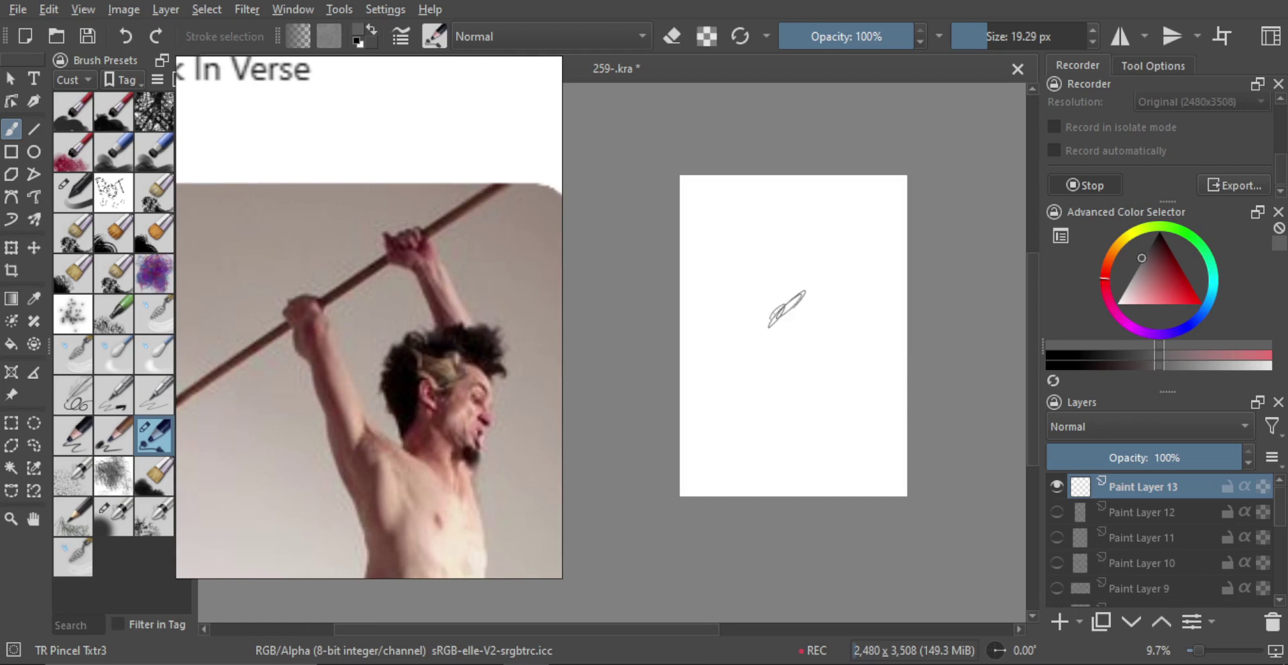
key("ctrl+z")
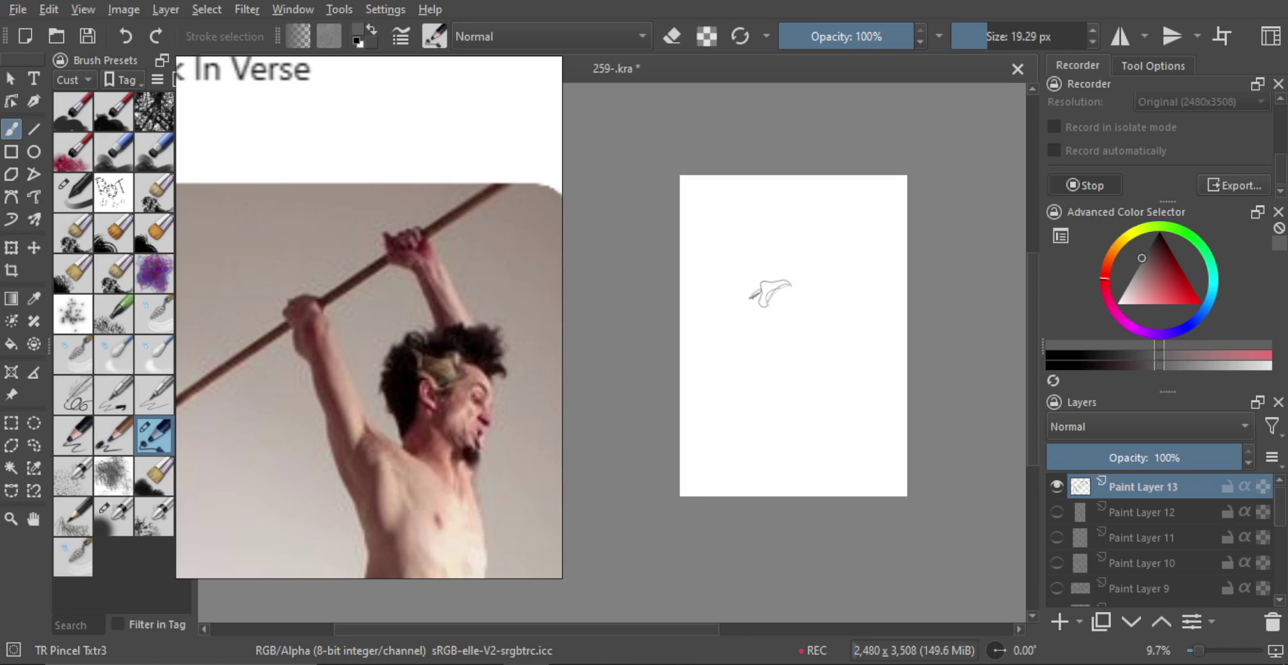
left_click_drag(782, 284, 803, 274)
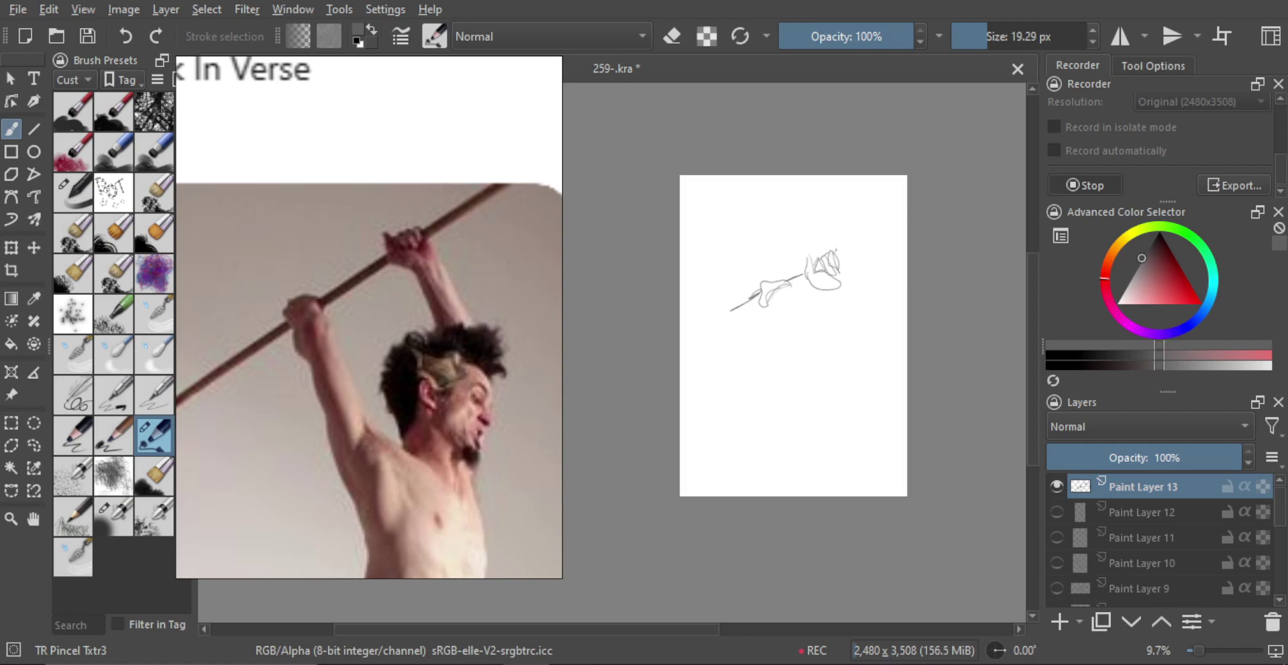
left_click_drag(837, 249, 843, 286)
left_click_drag(797, 329, 798, 330)
left_click_drag(789, 289, 805, 329)
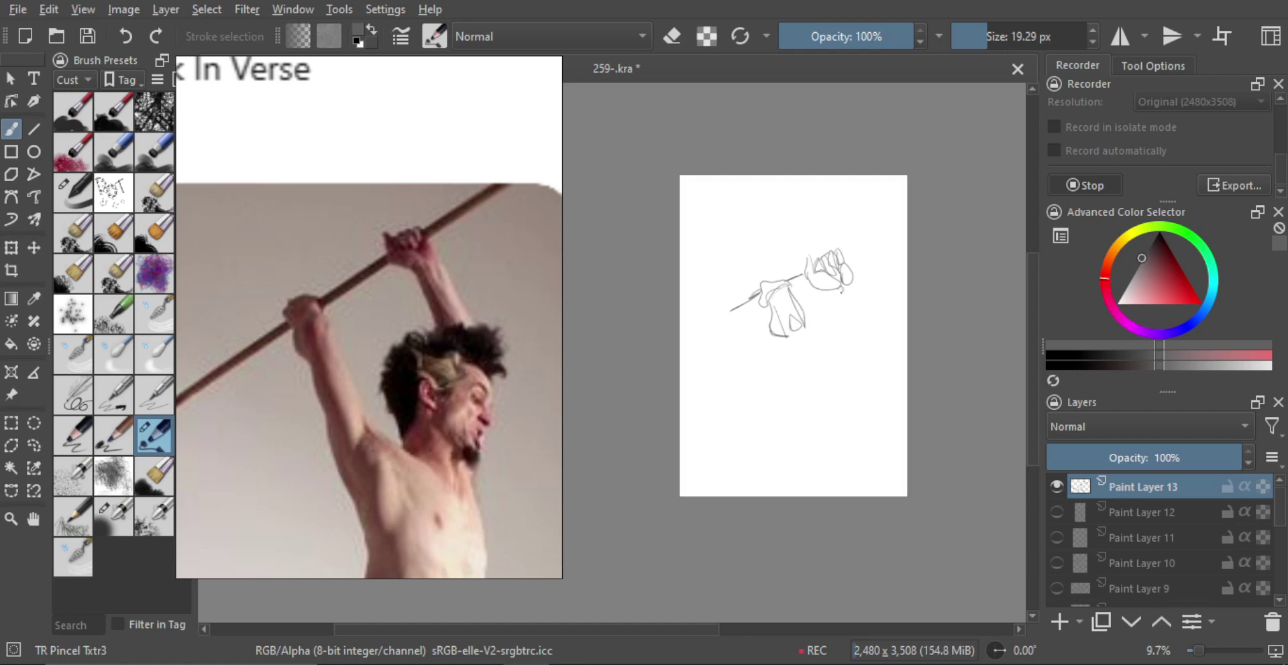
Step: Extend the diagonal pole beyond both gripping hands, redoing the misplaced line
mouse_move(842, 285)
left_mouse_down()
mouse_move(852, 313)
mouse_move(794, 278)
mouse_move(715, 323)
left_mouse_up()
key("ctrl+z")
left_click_drag(747, 305, 710, 328)
mouse_move(789, 288)
left_mouse_down()
mouse_move(871, 239)
mouse_move(853, 252)
left_mouse_up()
Step: Hide the pole-grip sketch on Paint Layer 13 and add another empty paint layer
scroll(797, 307, "down", 2)
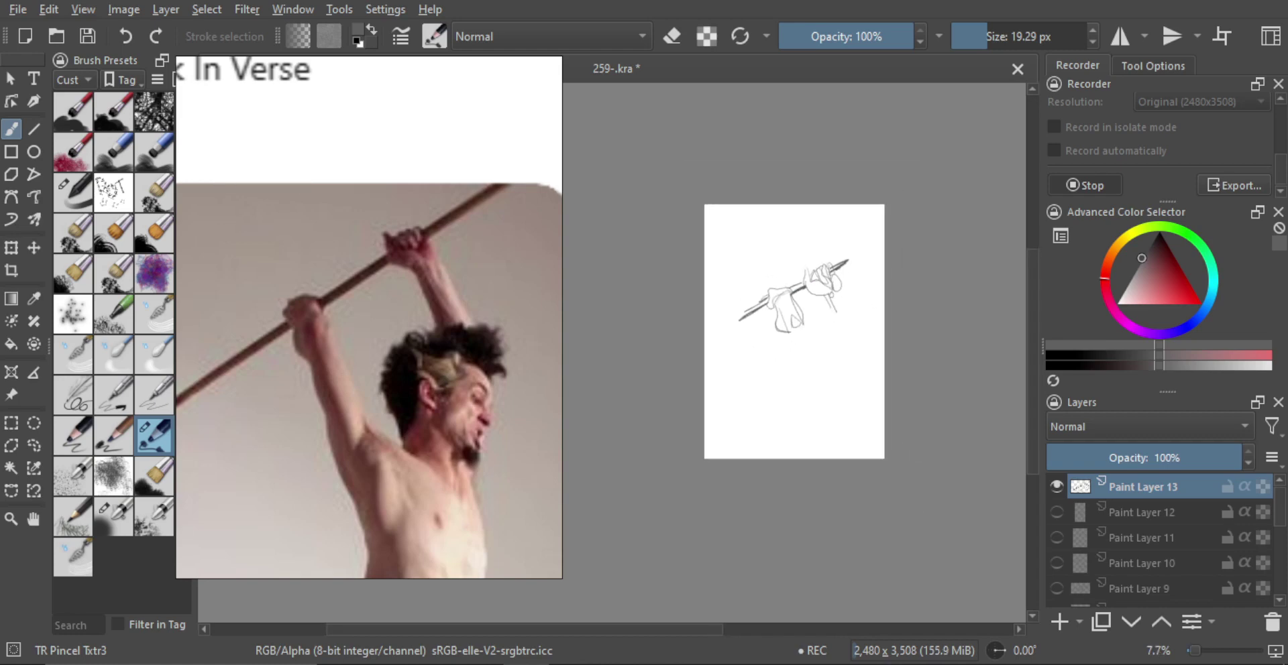
left_click(1050, 490)
left_click(1060, 620)
Step: Browse the reference board from the posed-figure photos to the gesture drawings and enlarge the painted ballet dancers
scroll(477, 399, "down", 5)
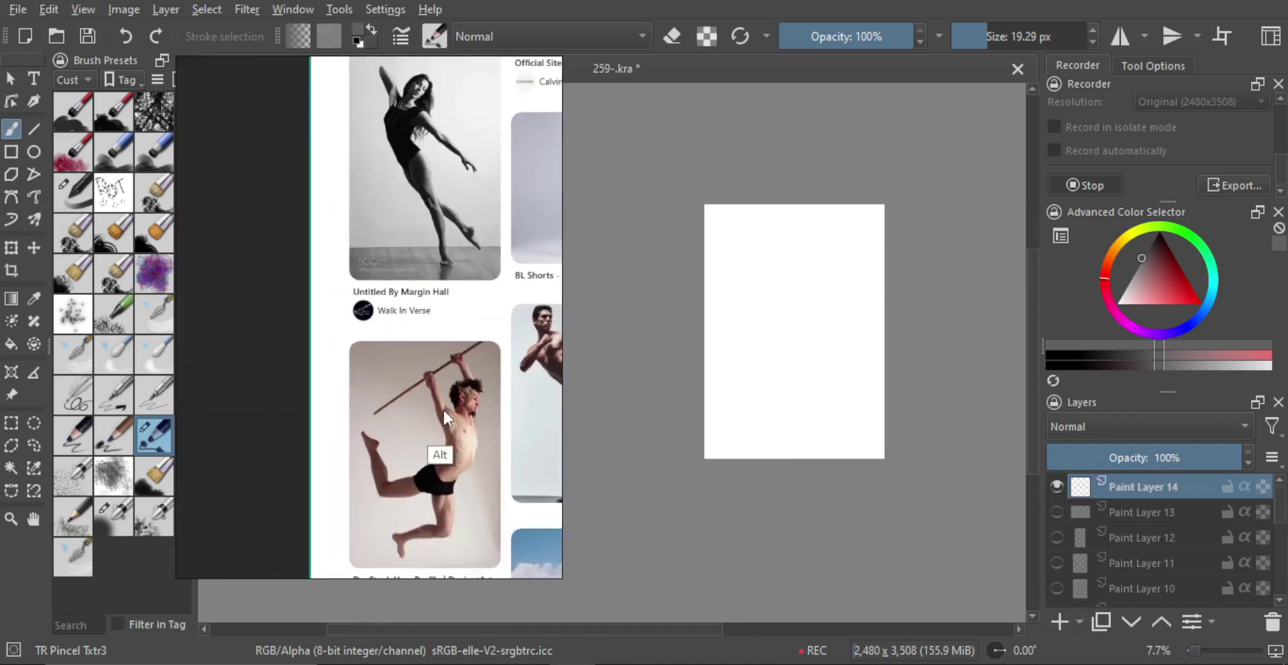
left_click_drag(461, 430, 419, 445)
left_click_drag(525, 450, 453, 389)
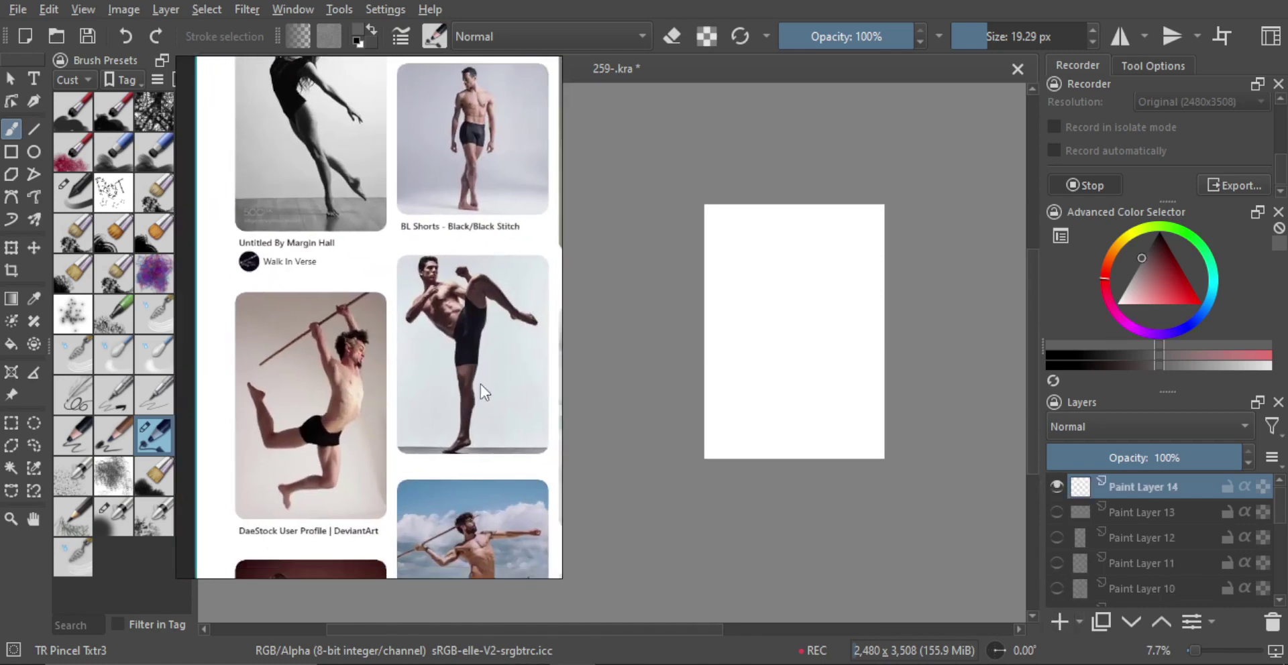
scroll(480, 384, "down", 5)
left_click_drag(315, 269, 433, 284)
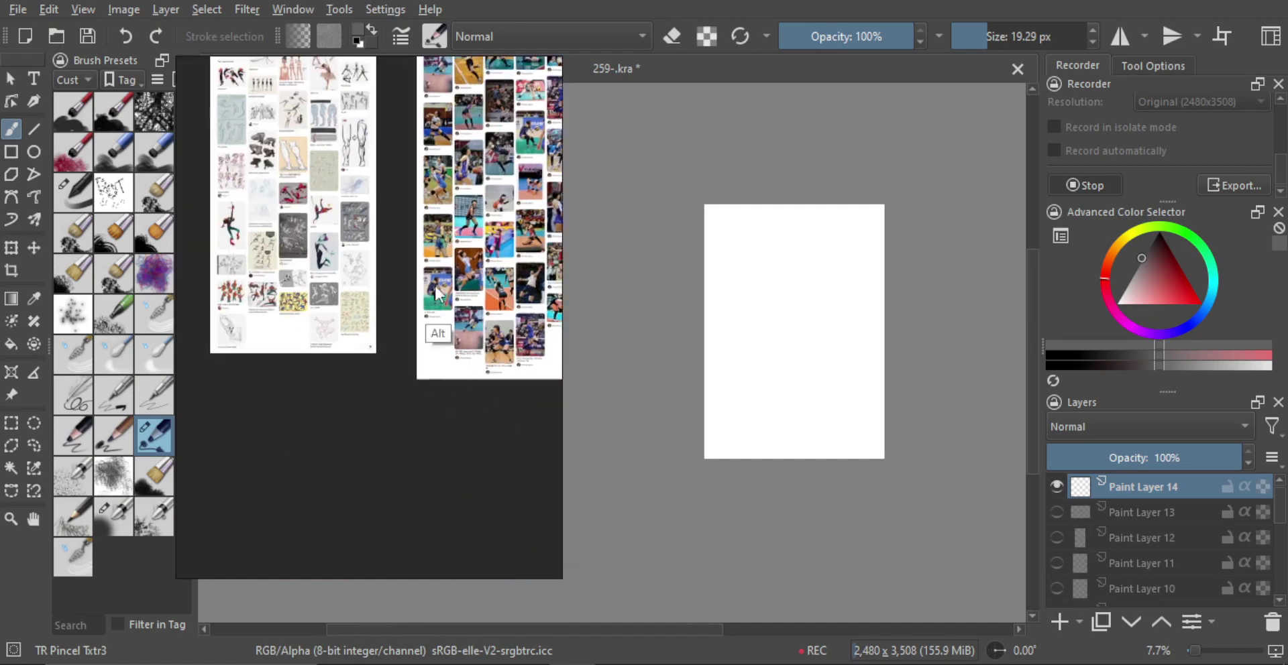
mouse_move(330, 168)
left_mouse_down()
mouse_move(396, 274)
mouse_move(420, 345)
left_mouse_up()
scroll(345, 296, "up", 6)
left_click_drag(415, 215, 333, 377)
scroll(365, 249, "up", 4)
scroll(436, 201, "up", 6)
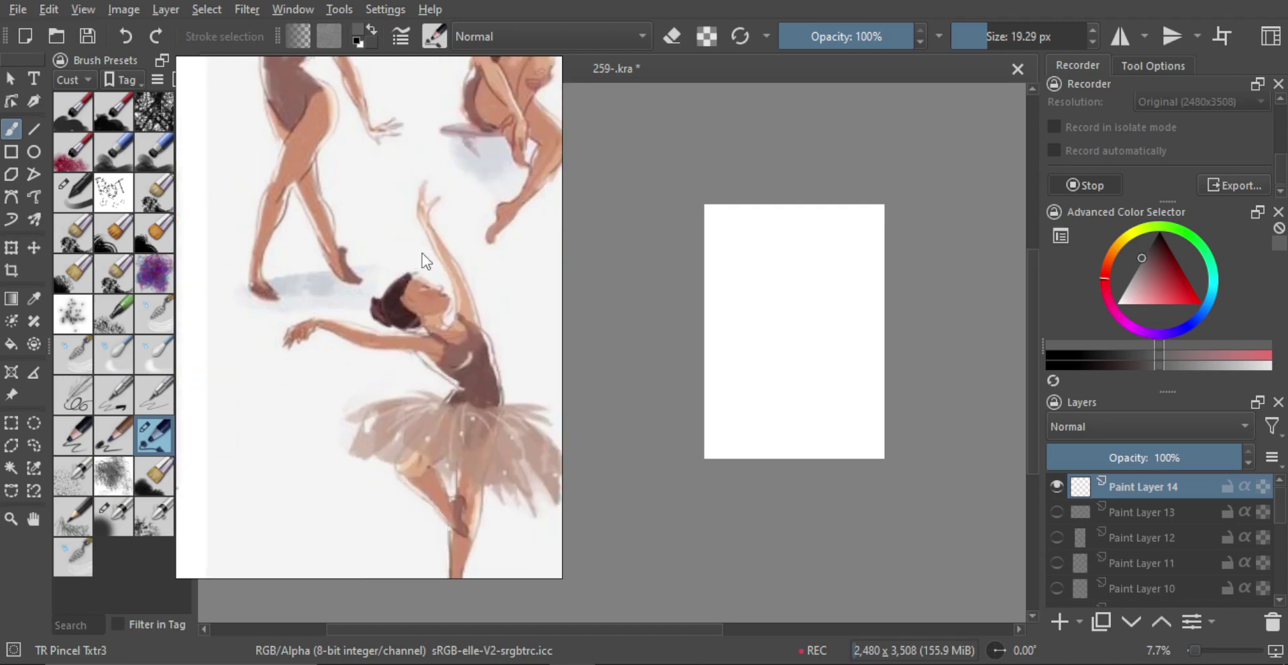
Step: Look through the neighbouring dancer drawings and enlarge the pencil dancer with one arm raised
scroll(413, 268, "down", 6)
scroll(458, 211, "up", 7)
scroll(402, 259, "up", 4)
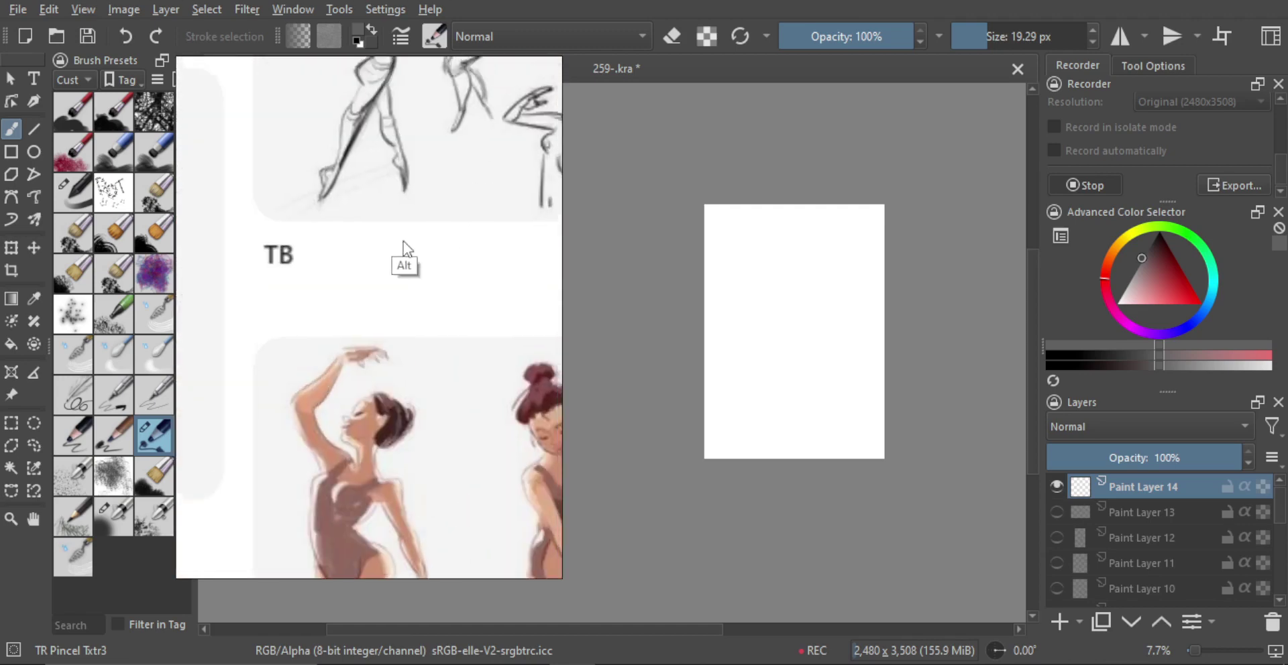
scroll(377, 272, "up", 3)
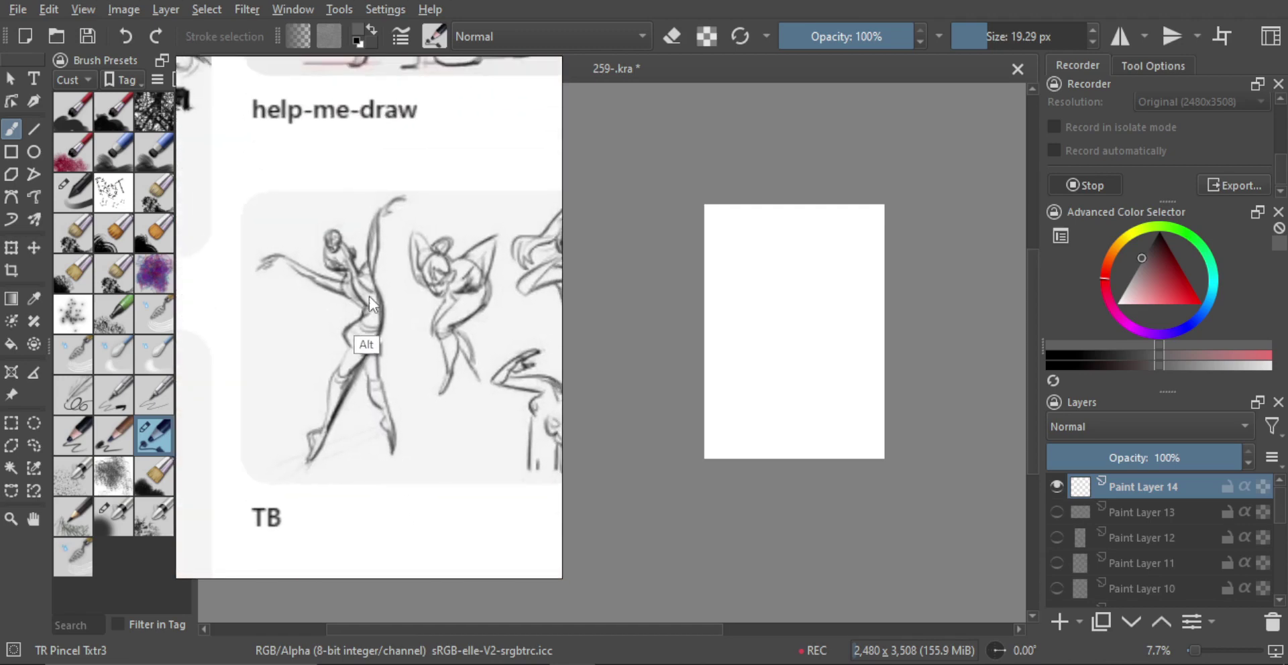
scroll(375, 295, "down", 2)
scroll(405, 273, "up", 6)
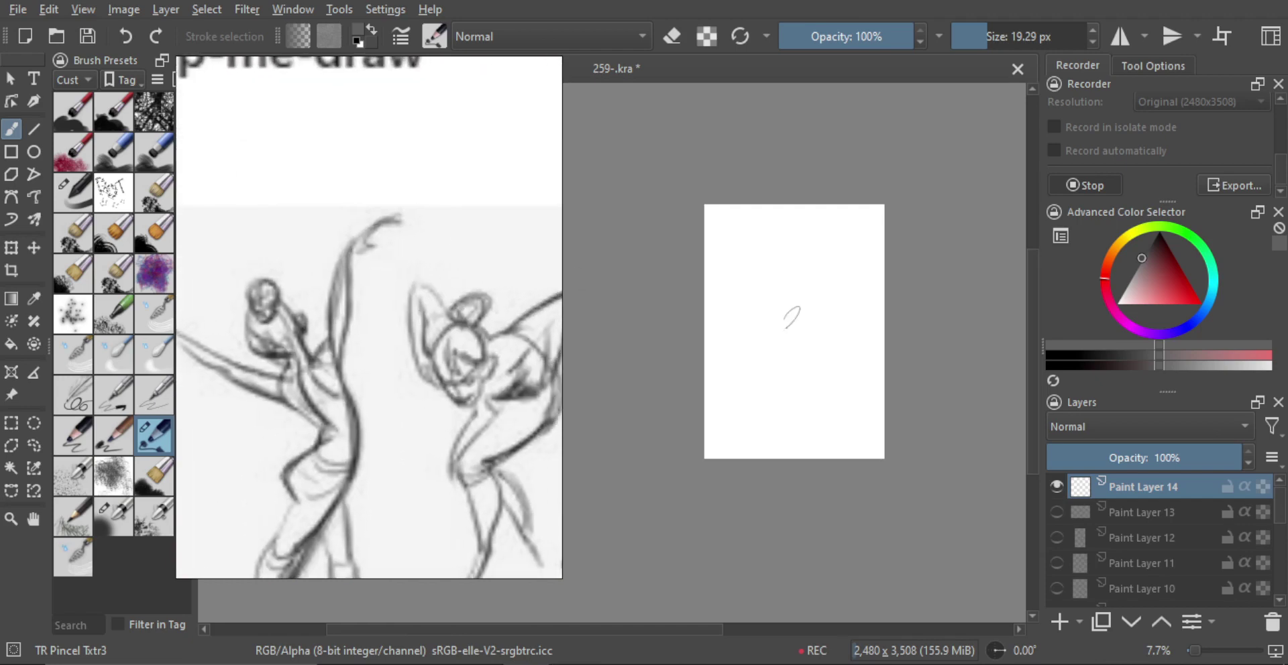
Step: Sketch a hand with a curved back, thumb and short extended fingers near the top of the page, redoing the misplaced finger strokes
mouse_move(778, 312)
left_mouse_down("ctrl")
mouse_move(831, 230)
mouse_move(783, 290)
left_mouse_up("ctrl")
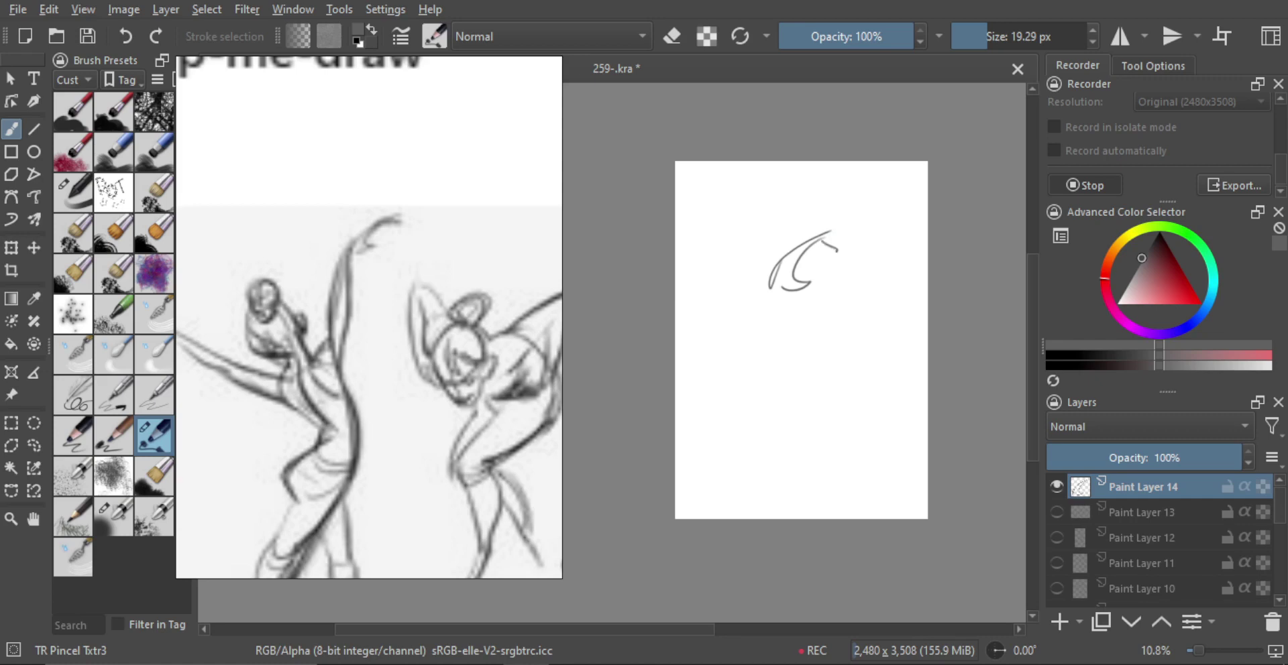
key("ctrl+z")
left_click_drag(809, 244, 841, 249)
key("ctrl+z")
mouse_move(812, 246)
left_mouse_down()
mouse_move(823, 259)
mouse_move(808, 283)
mouse_move(830, 282)
left_mouse_up()
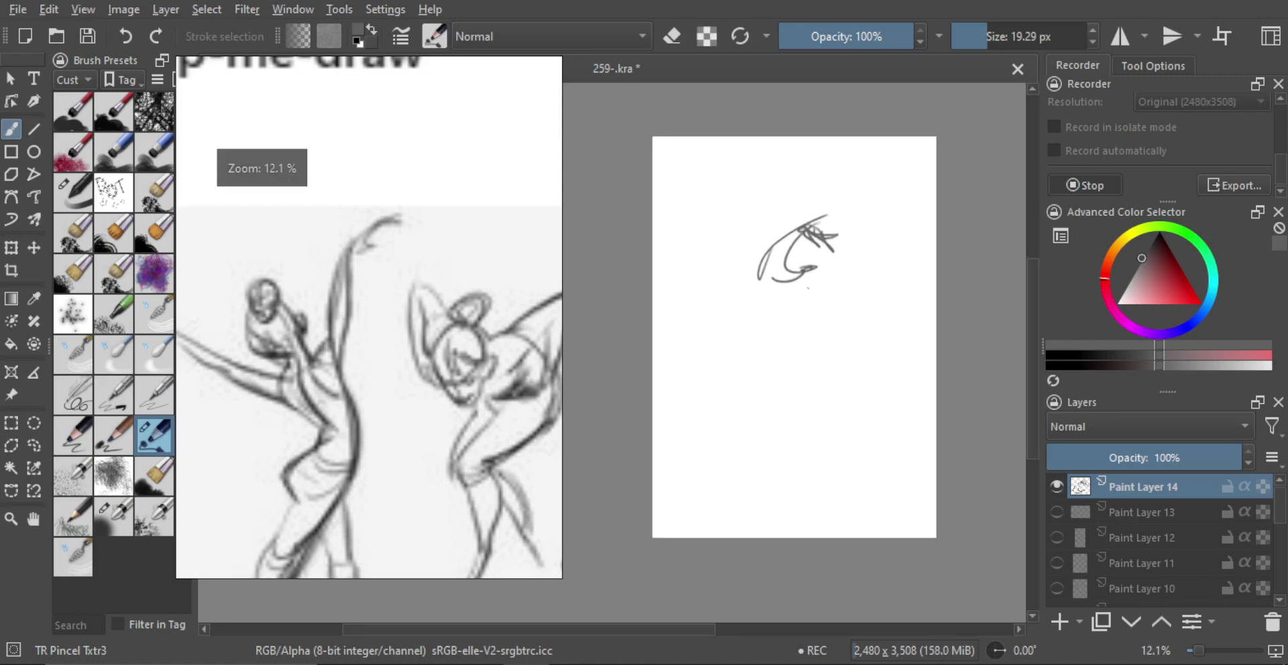
Step: Sketch a second hand with overlapping fingers directly below the first, undoing the misplaced strokes
mouse_move(772, 340)
left_mouse_down()
mouse_move(828, 283)
mouse_move(823, 307)
mouse_move(801, 296)
mouse_move(771, 335)
left_mouse_up()
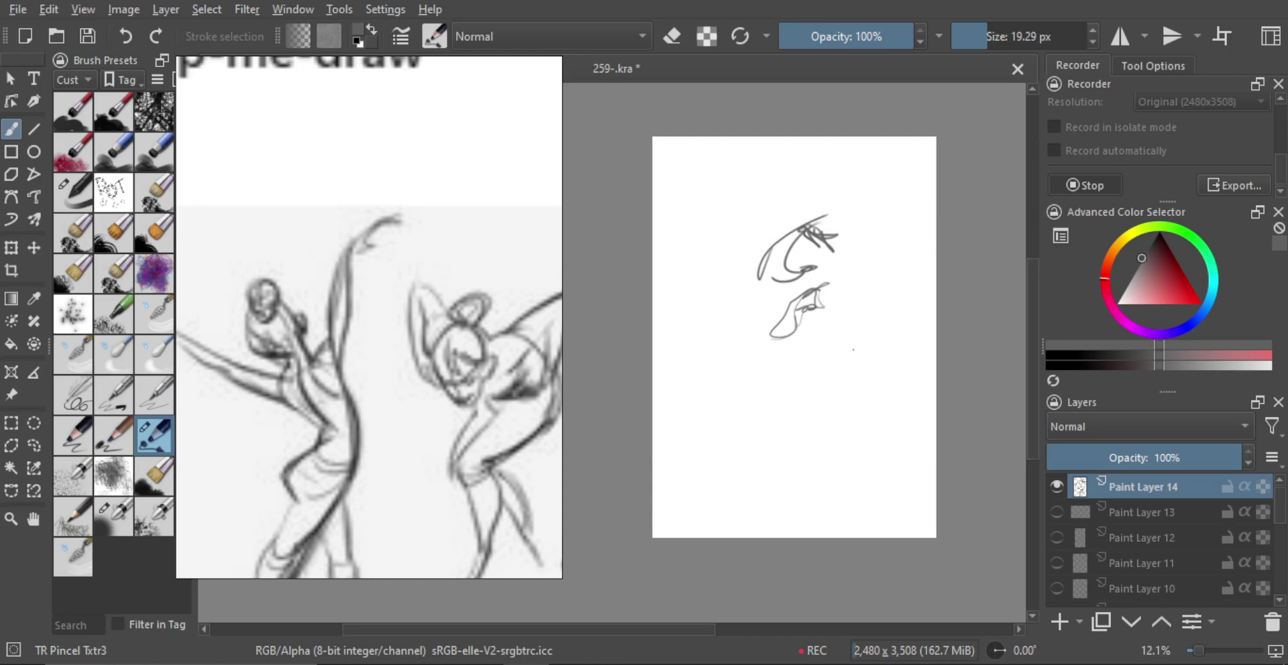
mouse_move(820, 340)
left_mouse_down()
mouse_move(820, 272)
mouse_move(766, 330)
mouse_move(775, 282)
mouse_move(819, 286)
mouse_move(802, 264)
mouse_move(847, 282)
mouse_move(821, 282)
mouse_move(840, 303)
mouse_move(822, 279)
mouse_move(841, 299)
mouse_move(841, 281)
mouse_move(870, 296)
mouse_move(790, 325)
mouse_move(832, 301)
mouse_move(807, 309)
mouse_move(810, 381)
left_mouse_up()
key("ctrl+z")
key("ctrl+z")
key("ctrl+z")
key("ctrl+z")
key("ctrl+z")
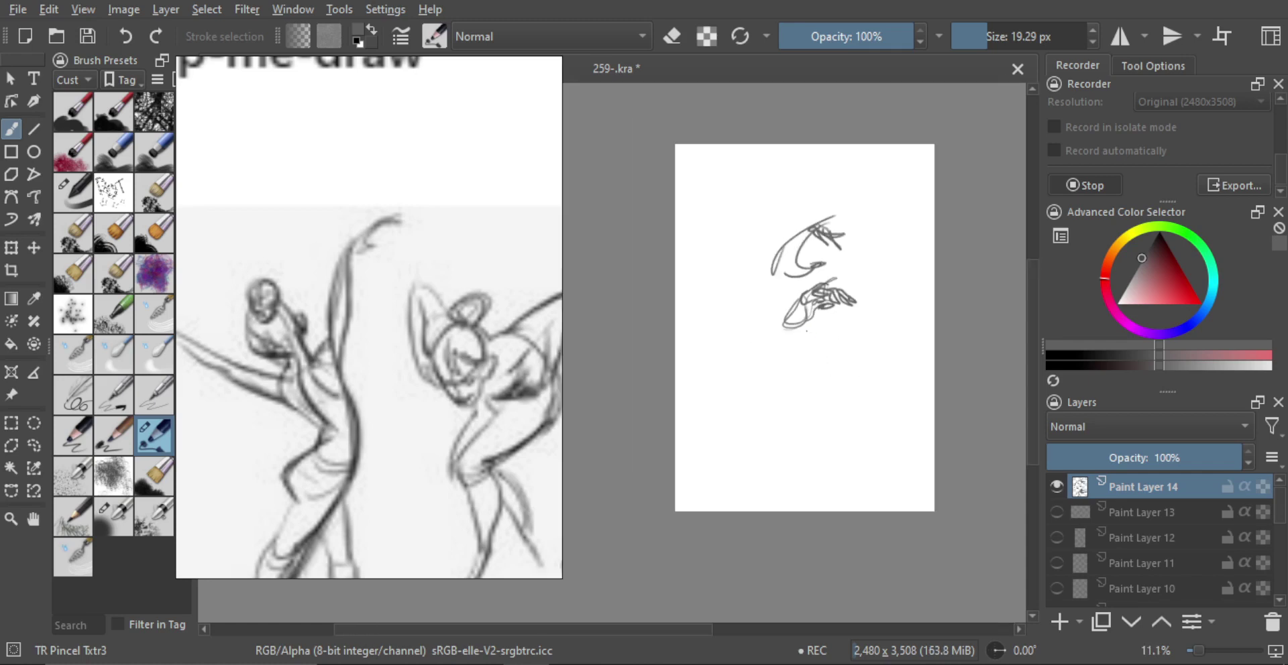
Step: Find the pencil sketch of the woman with outstretched arms on the reference board and enlarge her hands
mouse_move(444, 347)
left_mouse_down()
mouse_move(312, 351)
mouse_move(447, 358)
left_mouse_up()
left_click_drag(341, 264, 411, 395)
left_click_drag(416, 353, 489, 372)
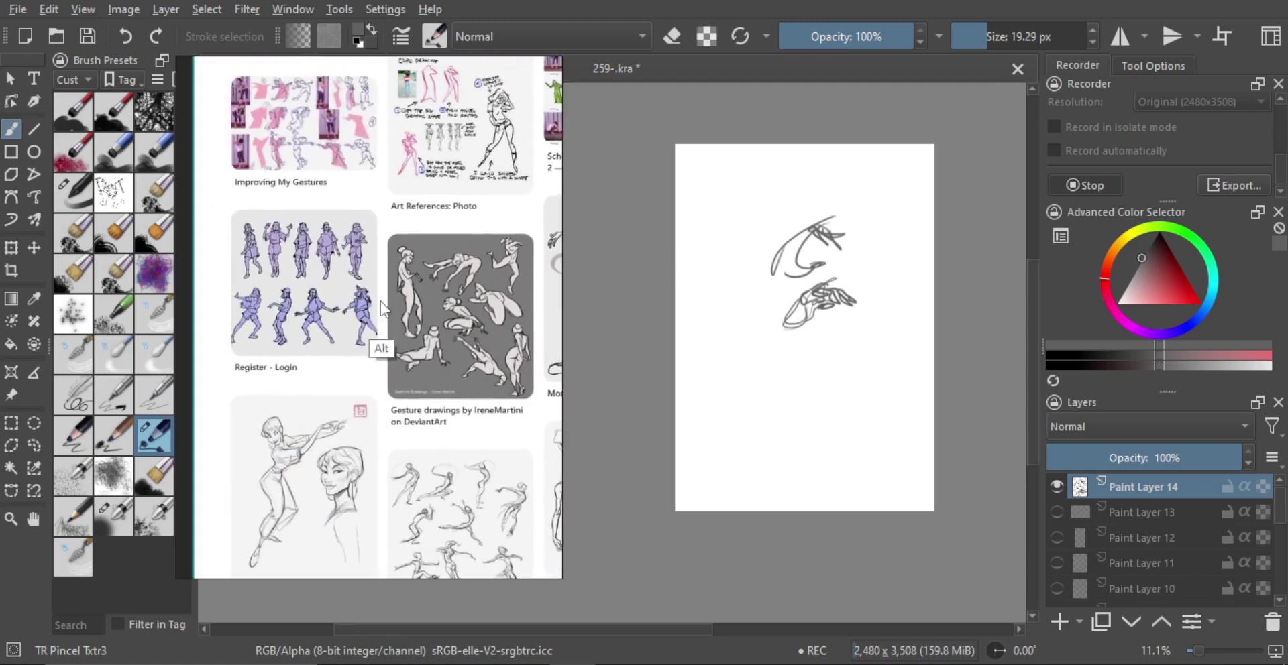
mouse_move(381, 308)
left_mouse_down()
mouse_move(410, 255)
mouse_move(400, 213)
left_mouse_up()
mouse_move(318, 372)
left_mouse_down()
mouse_move(413, 269)
mouse_move(401, 338)
mouse_move(419, 287)
mouse_move(403, 306)
left_mouse_up()
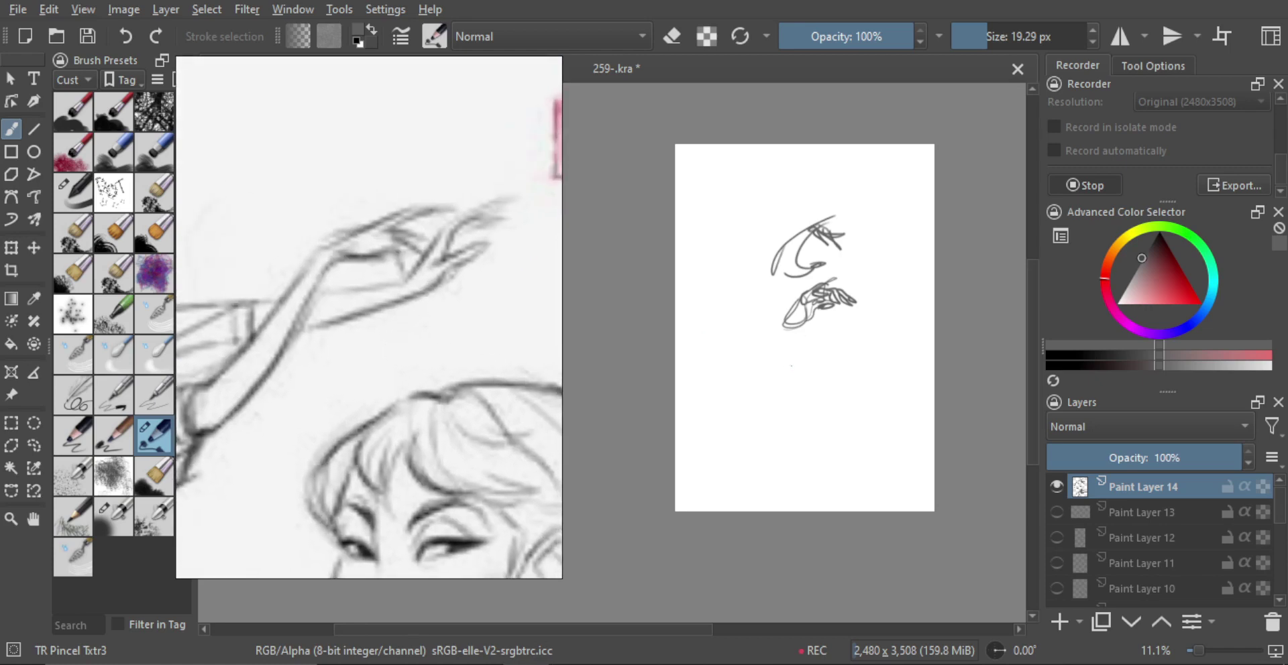
scroll(793, 373, "up", 2)
Step: Sketch the forearm, wrist joint and angular palm of a reaching hand below the other two, redoing one palm edge
mouse_move(750, 374)
left_mouse_down()
mouse_move(758, 404)
mouse_move(764, 390)
mouse_move(727, 441)
mouse_move(768, 357)
mouse_move(808, 349)
left_mouse_up()
scroll(752, 375, "up", 2)
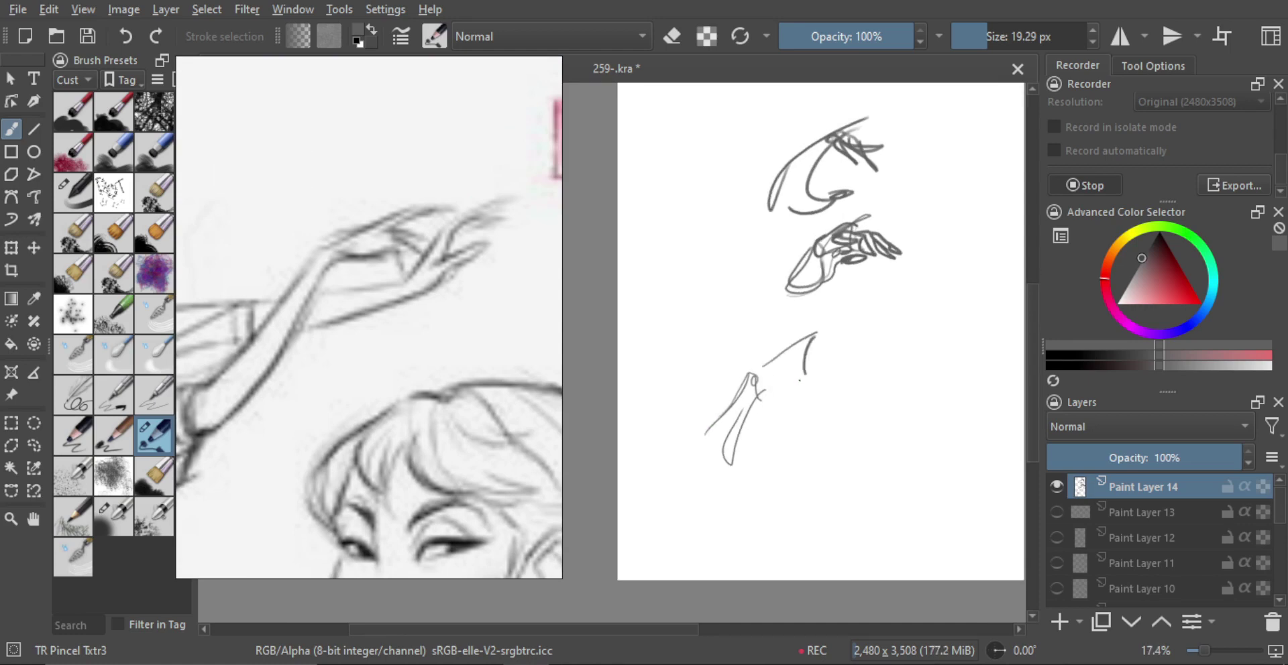
key("ctrl+z")
left_click_drag(809, 378, 763, 400)
scroll(816, 363, "up", 1)
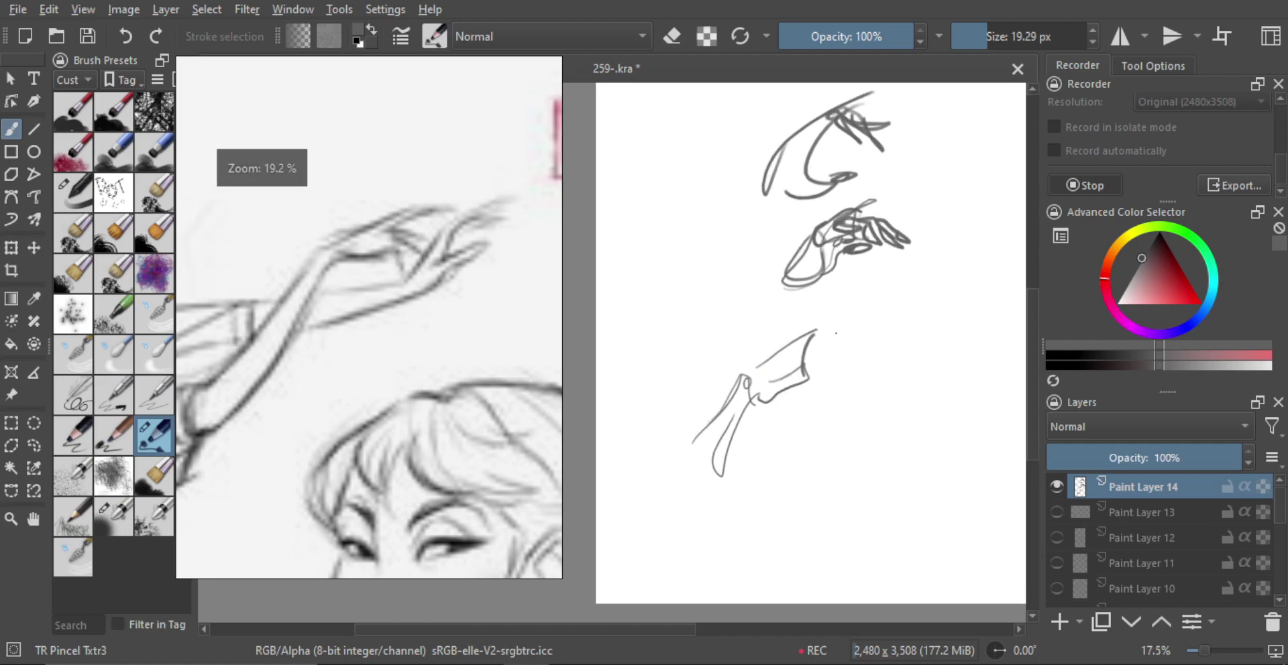
scroll(816, 362, "up", 1)
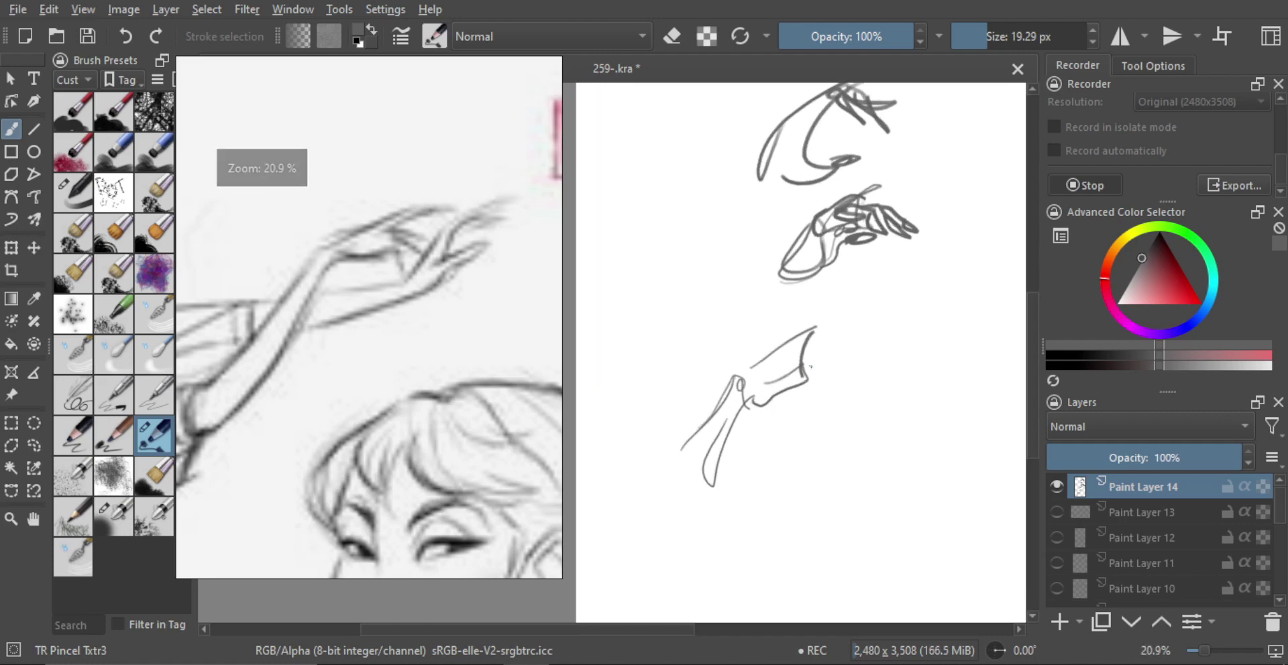
Step: Add the fingers to the reaching hand's palm, undoing the misplaced finger strokes
left_click_drag(809, 366, 837, 398)
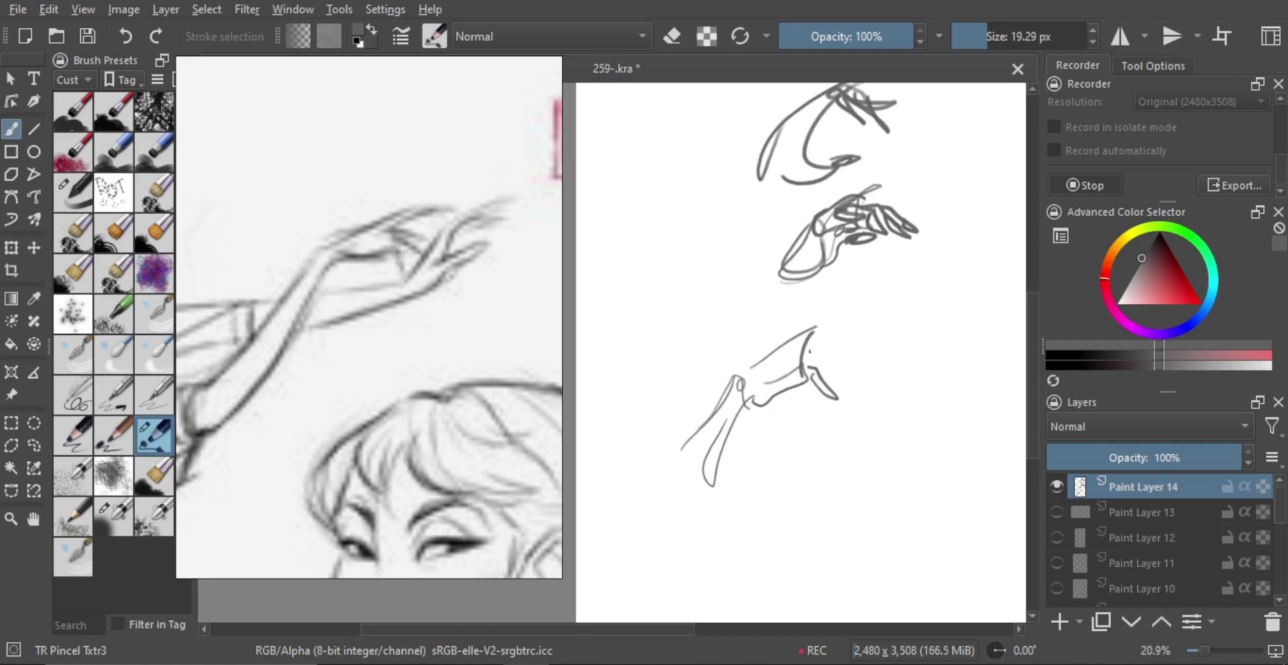
mouse_move(806, 351)
left_mouse_down()
mouse_move(863, 373)
mouse_move(845, 376)
left_mouse_up()
key("ctrl+z")
mouse_move(811, 353)
left_mouse_down()
mouse_move(823, 362)
mouse_move(849, 323)
mouse_move(864, 333)
mouse_move(842, 346)
left_mouse_up()
key("ctrl+z")
left_click_drag(855, 343, 855, 402)
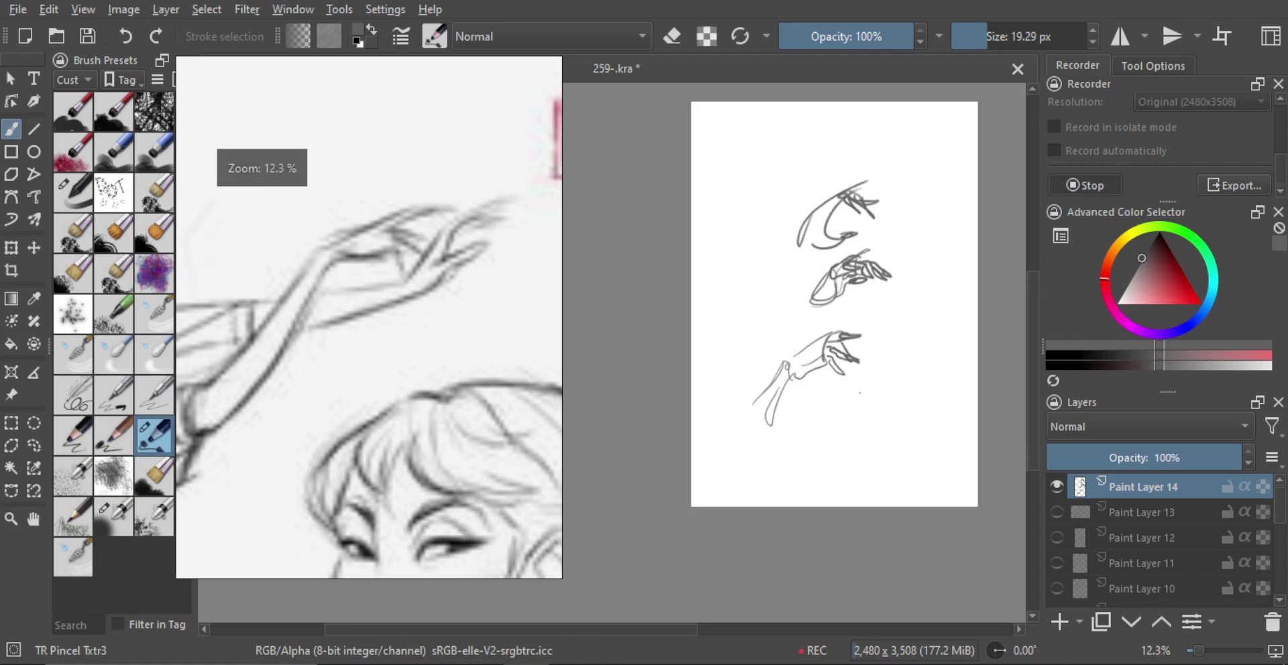
Step: Hide Paint Layer 14 and sketch a simple palm-and-thumb shape on a new paint layer
left_click(1057, 487)
key("Insert")
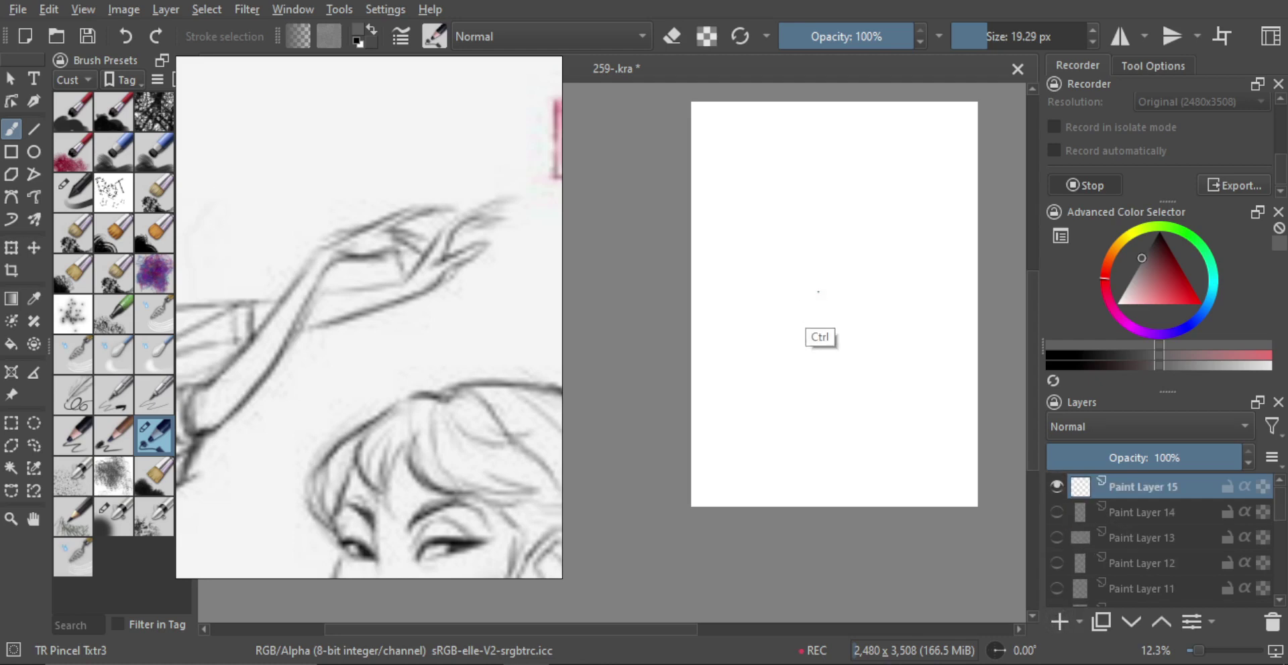
scroll(816, 336, "up", 2)
mouse_move(827, 235)
left_mouse_down()
mouse_move(790, 253)
mouse_move(762, 204)
mouse_move(762, 263)
mouse_move(711, 273)
left_mouse_up()
scroll(742, 245, "up", 1)
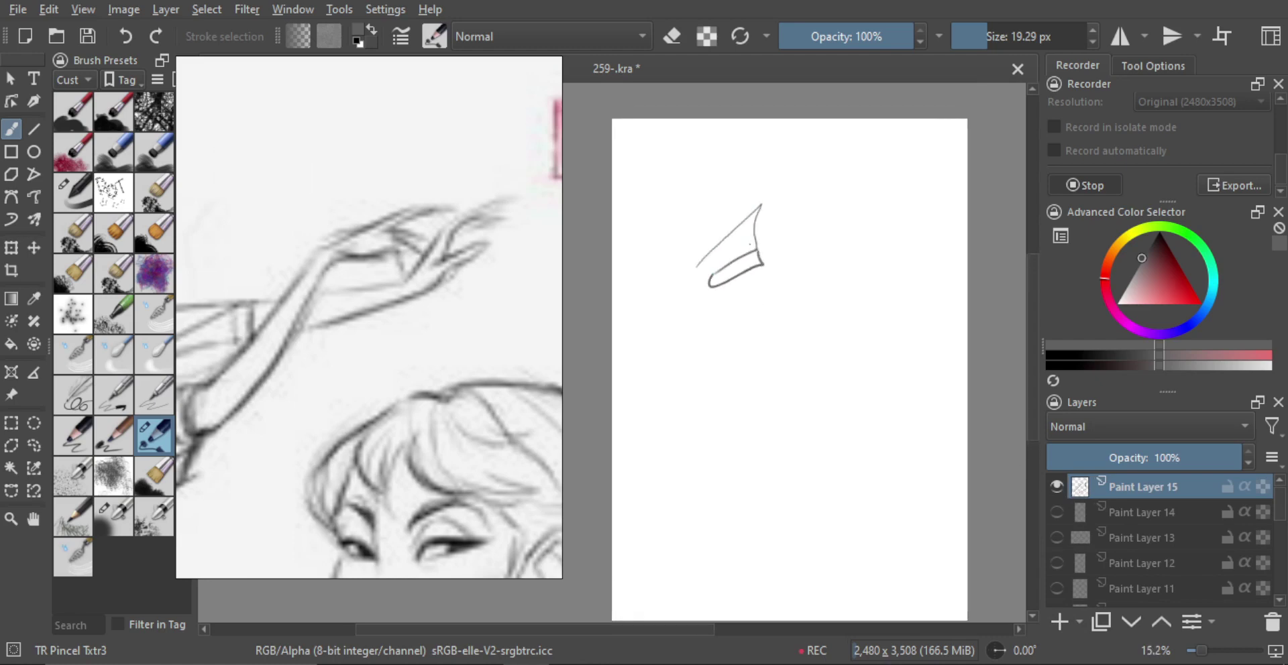
scroll(791, 268, "up", 1)
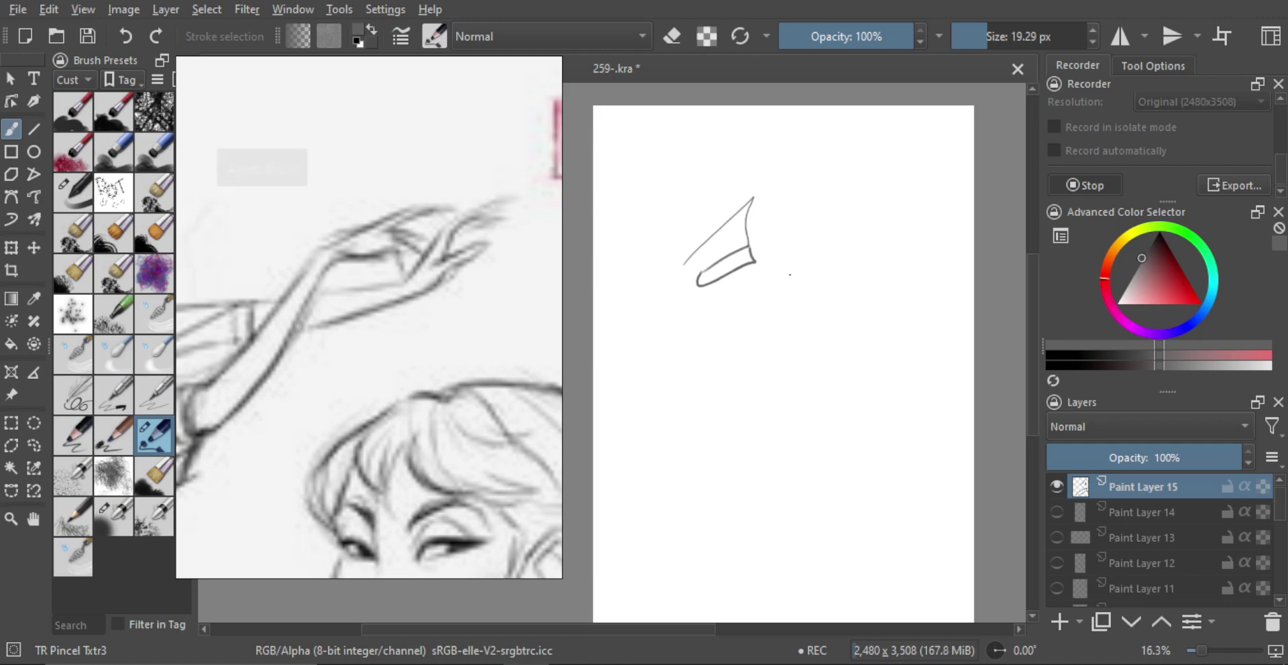
Step: Sketch an upright palm-and-thumb shape below and to the right of the first, undoing the extra stroke
mouse_move(814, 318)
left_mouse_down()
mouse_move(782, 316)
mouse_move(785, 339)
mouse_move(823, 349)
left_mouse_up()
mouse_move(825, 306)
left_mouse_down()
mouse_move(829, 348)
mouse_move(791, 382)
mouse_move(796, 405)
mouse_move(787, 379)
left_mouse_up()
key("ctrl+z")
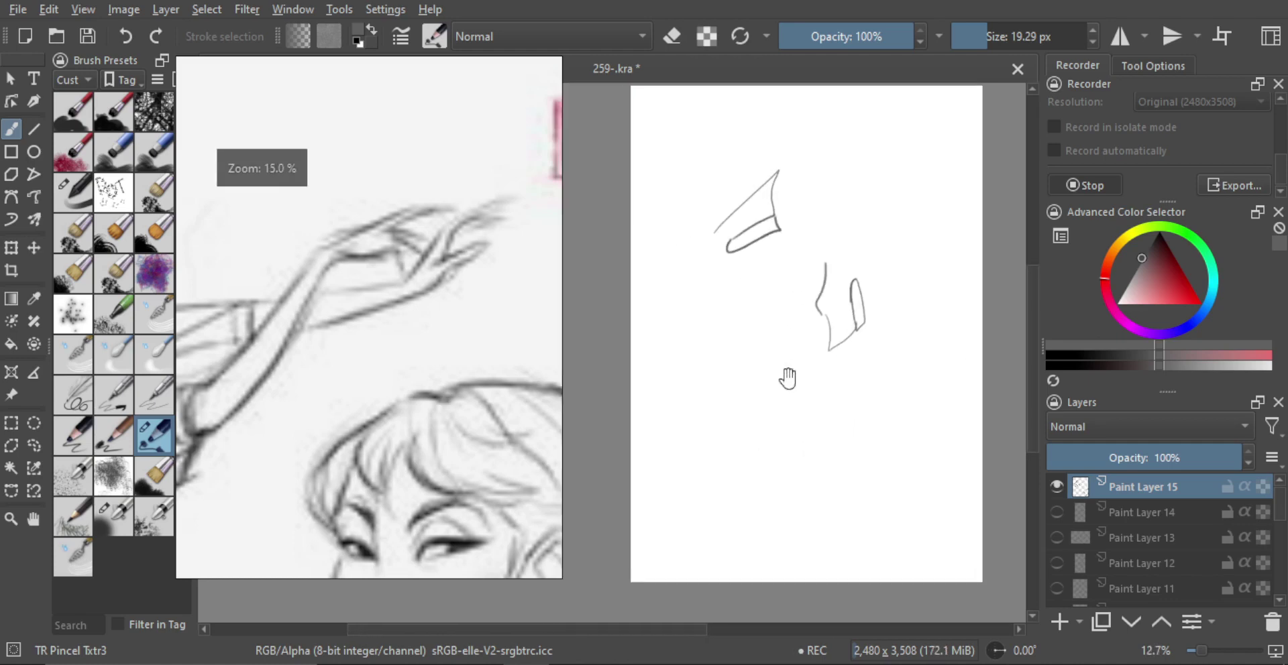
Step: Sketch a third hand with curled fingers and overlapping palm shapes on the lower left of the page, filling the inner gap dark
mouse_move(705, 402)
left_mouse_down()
mouse_move(726, 333)
mouse_move(738, 386)
mouse_move(719, 407)
mouse_move(747, 374)
mouse_move(718, 395)
left_mouse_up()
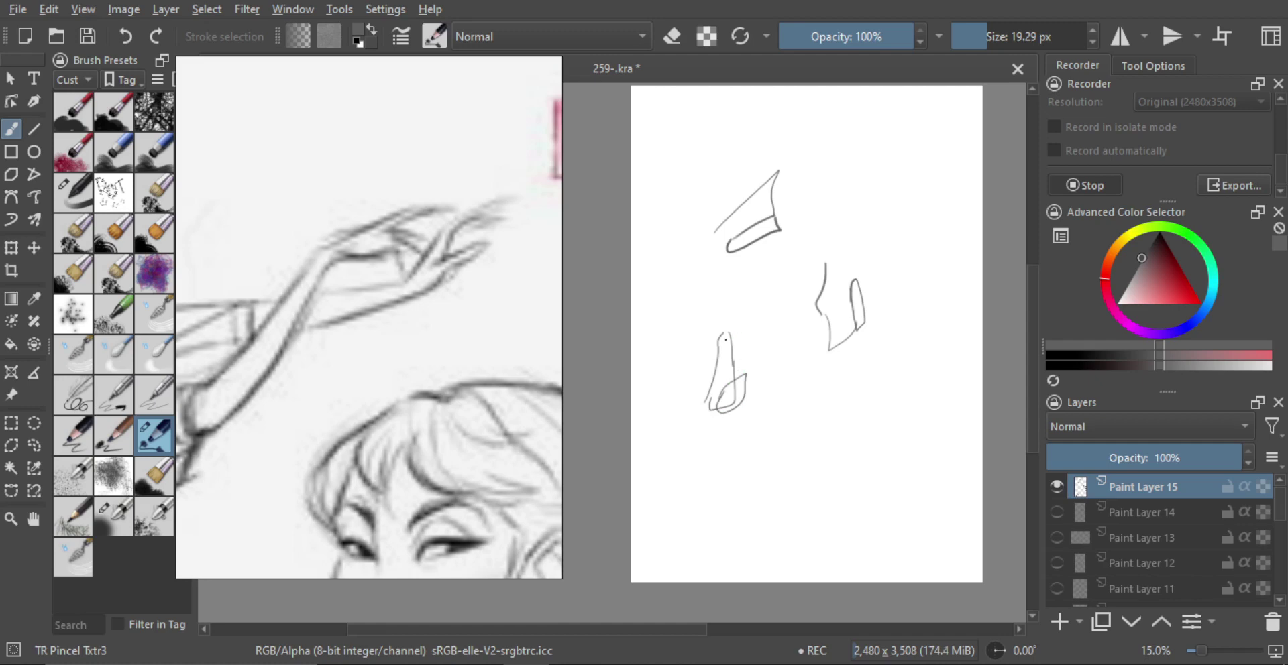
mouse_move(768, 320)
left_mouse_down()
mouse_move(729, 349)
mouse_move(759, 360)
mouse_move(757, 374)
mouse_move(770, 344)
mouse_move(740, 414)
left_mouse_up()
scroll(738, 371, "up", 1)
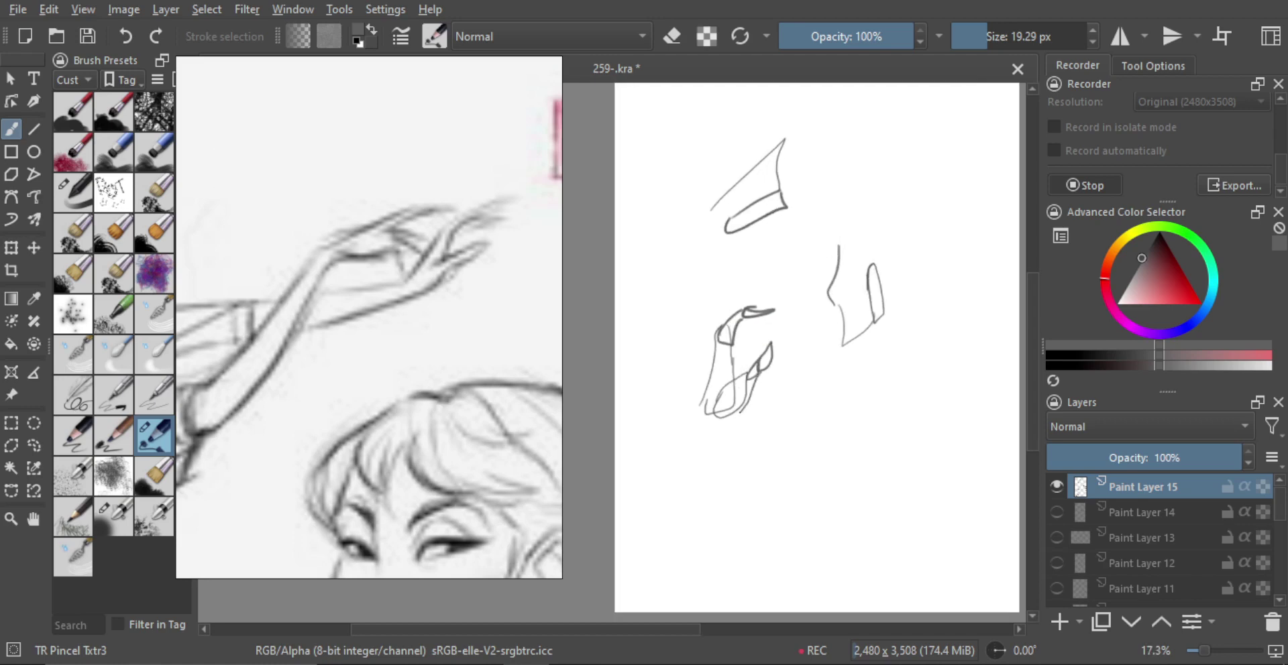
left_click_drag(752, 316, 772, 332)
left_click_drag(741, 341, 739, 373)
left_click_drag(743, 320, 734, 375)
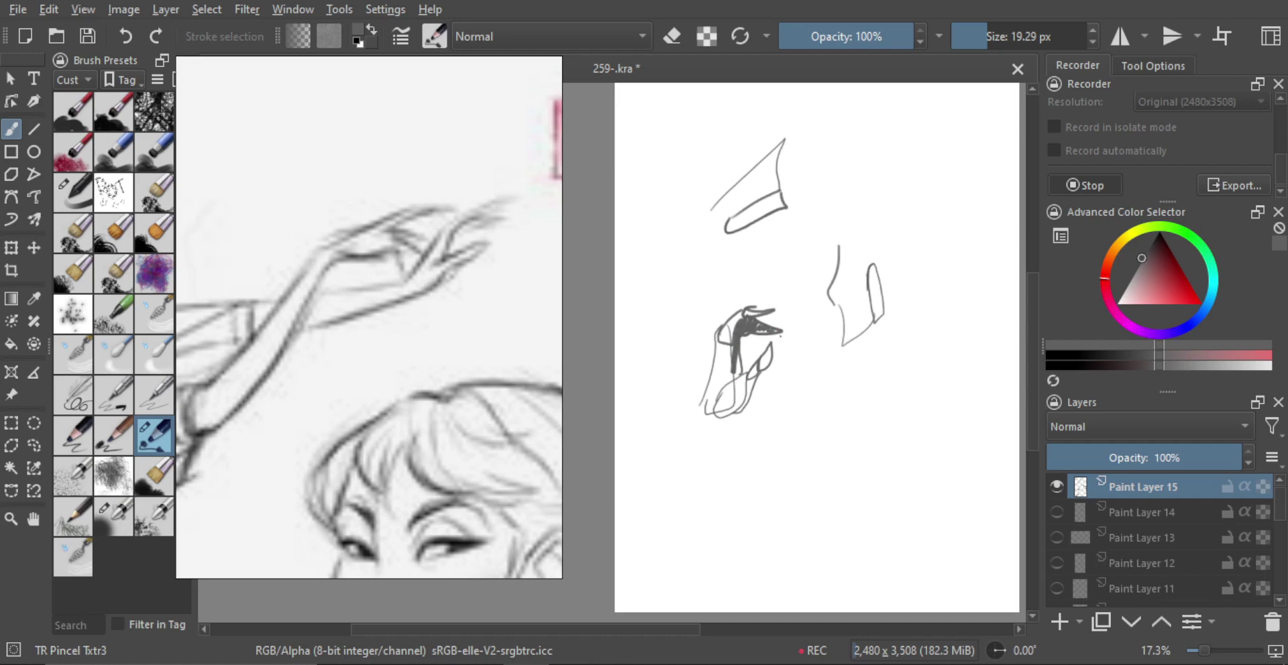
Step: Refine the lower-left hand by adding an outer wrist line and reshaping the dark area between its fingers
scroll(755, 328, "down", 2)
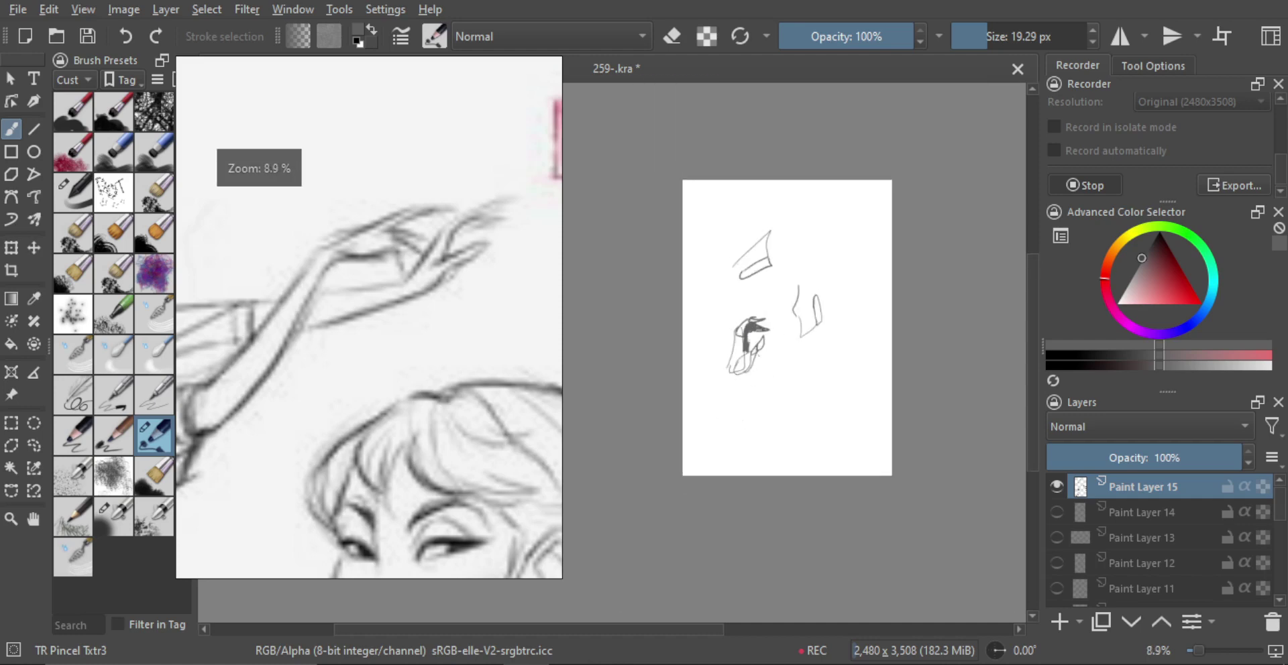
scroll(755, 328, "up", 2)
mouse_move(682, 418)
left_mouse_down()
mouse_move(696, 344)
mouse_move(774, 313)
mouse_move(719, 328)
mouse_move(758, 314)
mouse_move(712, 383)
left_mouse_up()
key("e")
key("e")
key("e")
key("e")
key("ctrl+z")
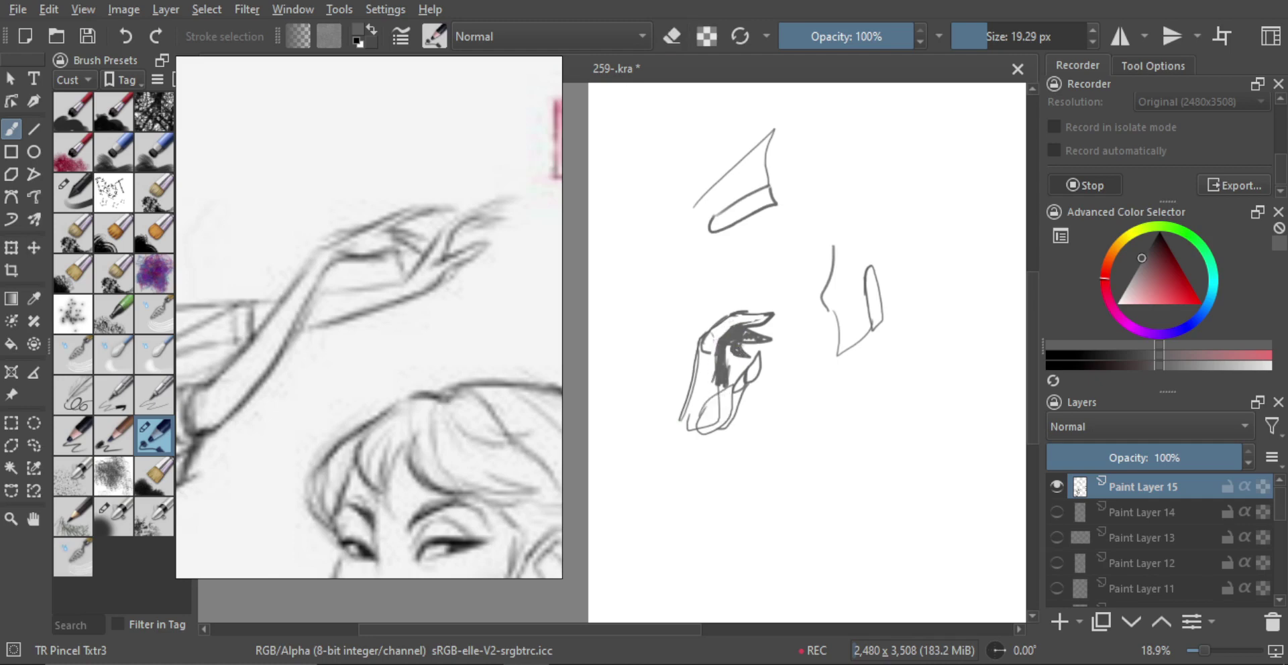
Step: Build the fingers and knuckle contours onto the upper palm-and-thumb shape, undoing the misplaced strokes
mouse_move(754, 368)
left_mouse_down("ctrl")
mouse_move(758, 423)
mouse_move(758, 325)
mouse_move(791, 329)
mouse_move(739, 340)
left_mouse_up("ctrl")
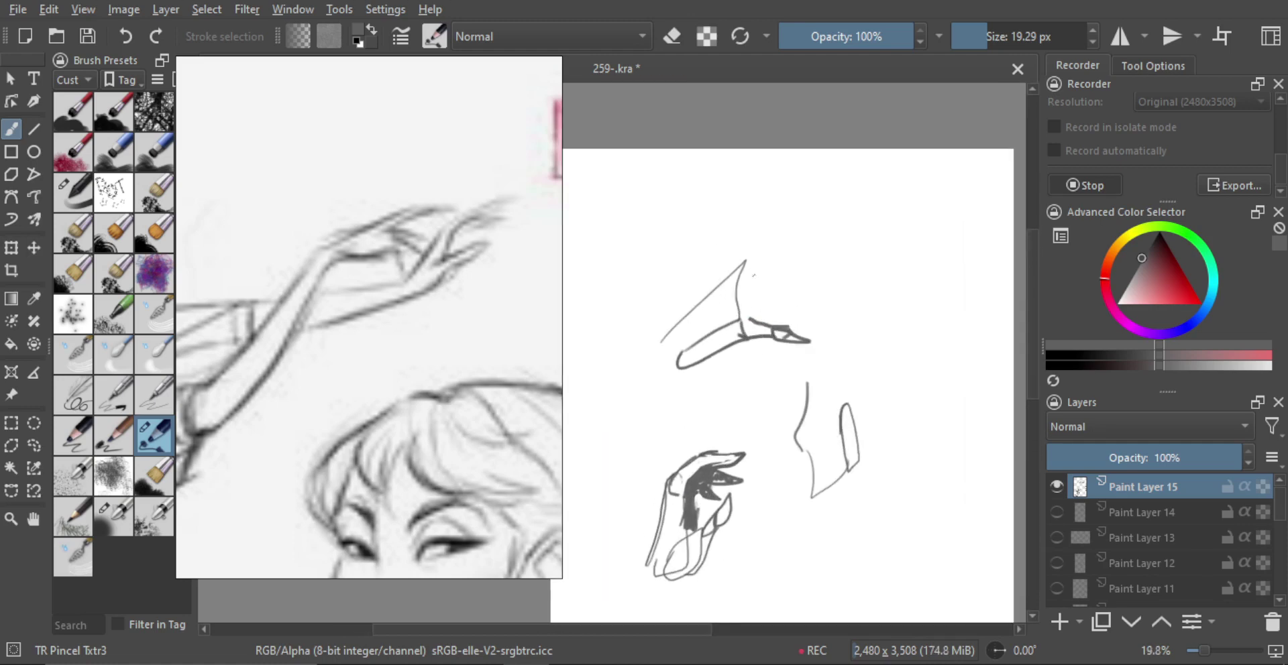
mouse_move(748, 272)
left_mouse_down()
mouse_move(790, 288)
mouse_move(779, 314)
mouse_move(823, 329)
mouse_move(770, 319)
left_mouse_up()
key("ctrl+z")
mouse_move(757, 258)
left_mouse_down()
mouse_move(797, 258)
mouse_move(784, 276)
mouse_move(719, 290)
left_mouse_up()
key("ctrl+z")
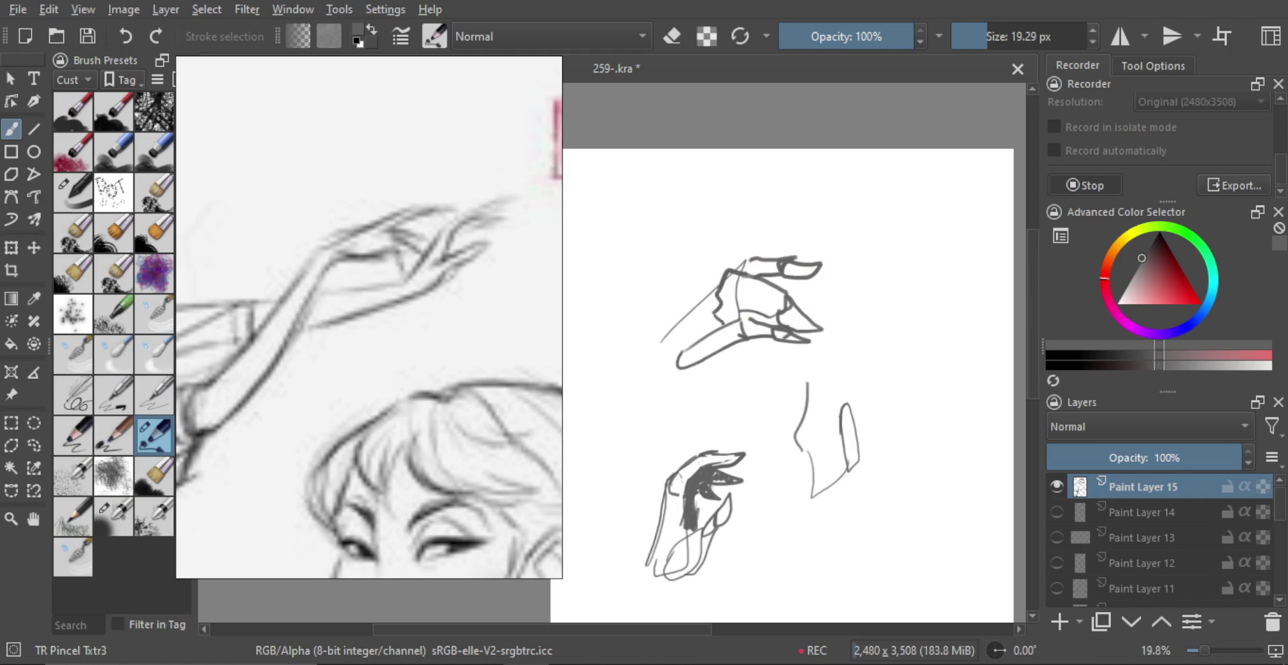
Step: Rework the upper hand's contours and add a dark fingertip between its extended fingers, undoing unwanted strokes
key("ctrl+z")
key("ctrl+z")
left_click_drag(712, 358, 760, 340)
key("ctrl+z")
mouse_move(797, 302)
left_mouse_down()
mouse_move(817, 303)
mouse_move(779, 386)
mouse_move(831, 350)
mouse_move(823, 319)
left_mouse_up()
key("ctrl+z")
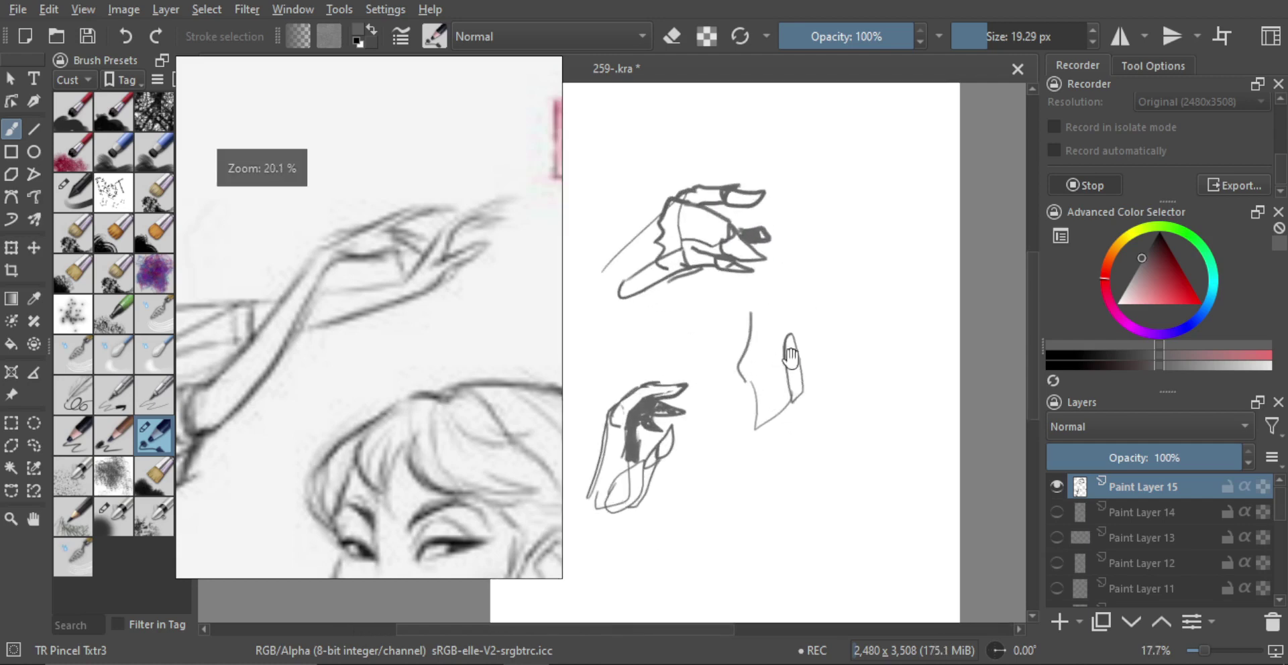
Step: Sketch the thumb, palm edge and first long fingertip of the downward-pointing hand, undoing the misplaced strokes
mouse_move(735, 396)
left_mouse_down()
mouse_move(733, 352)
mouse_move(731, 373)
mouse_move(748, 379)
left_mouse_up()
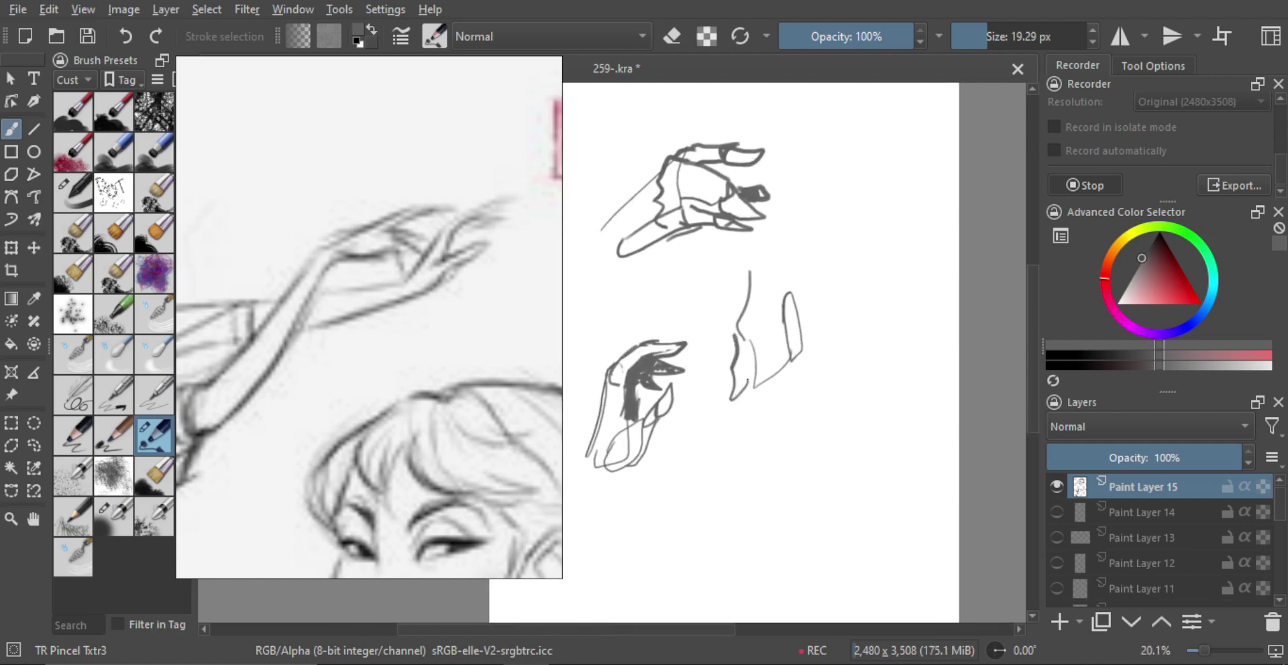
scroll(748, 399, "up", 1)
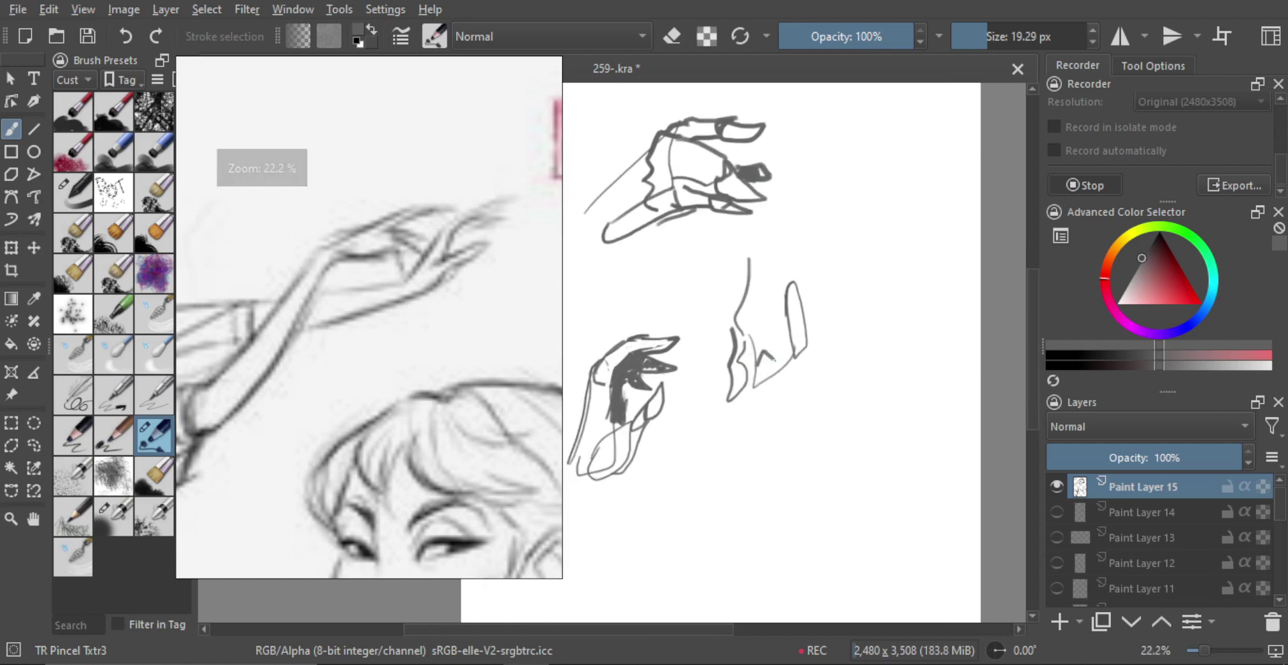
scroll(761, 387, "up", 1)
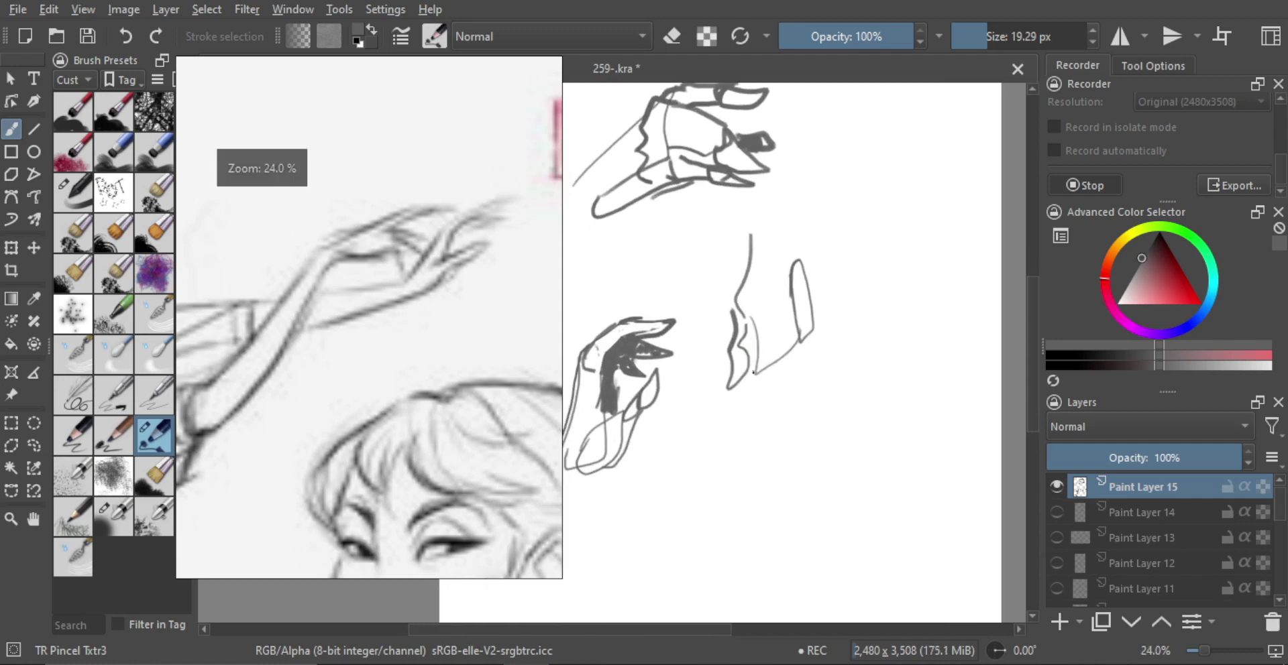
left_click_drag(746, 332, 750, 410)
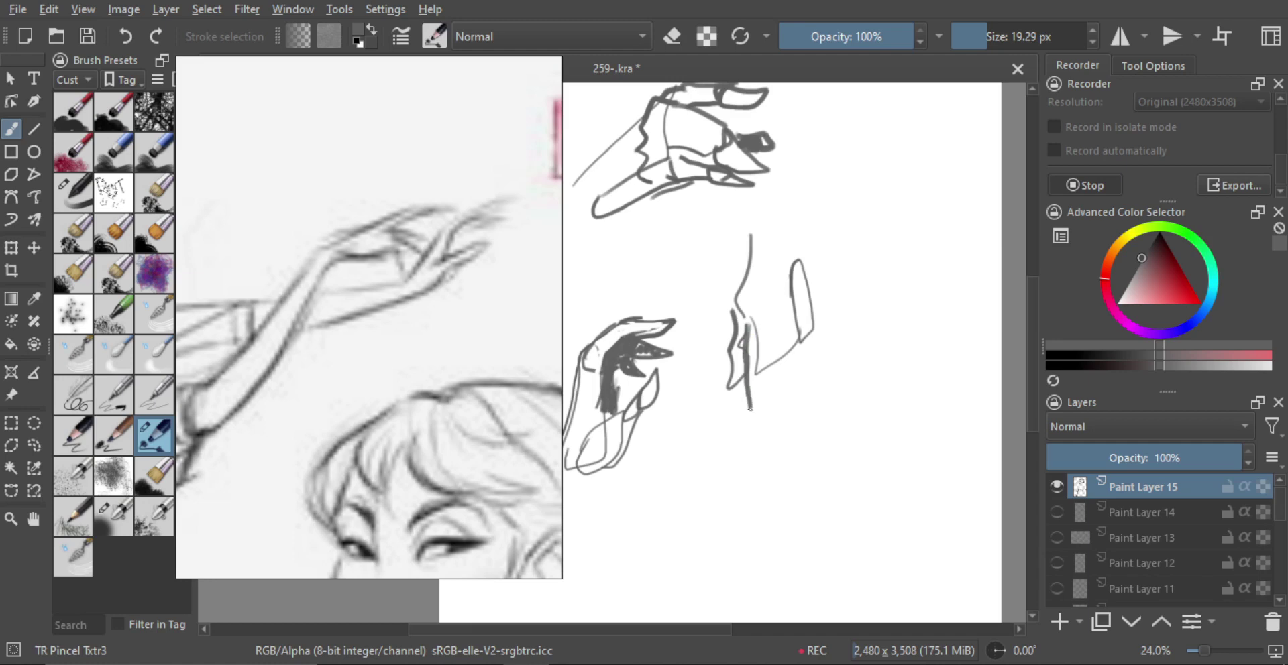
key("ctrl+z")
key("ctrl+z")
mouse_move(754, 418)
left_mouse_down()
mouse_move(776, 462)
mouse_move(803, 360)
mouse_move(769, 403)
mouse_move(766, 433)
mouse_move(785, 435)
mouse_move(771, 462)
left_mouse_up()
scroll(797, 467, "up", 1)
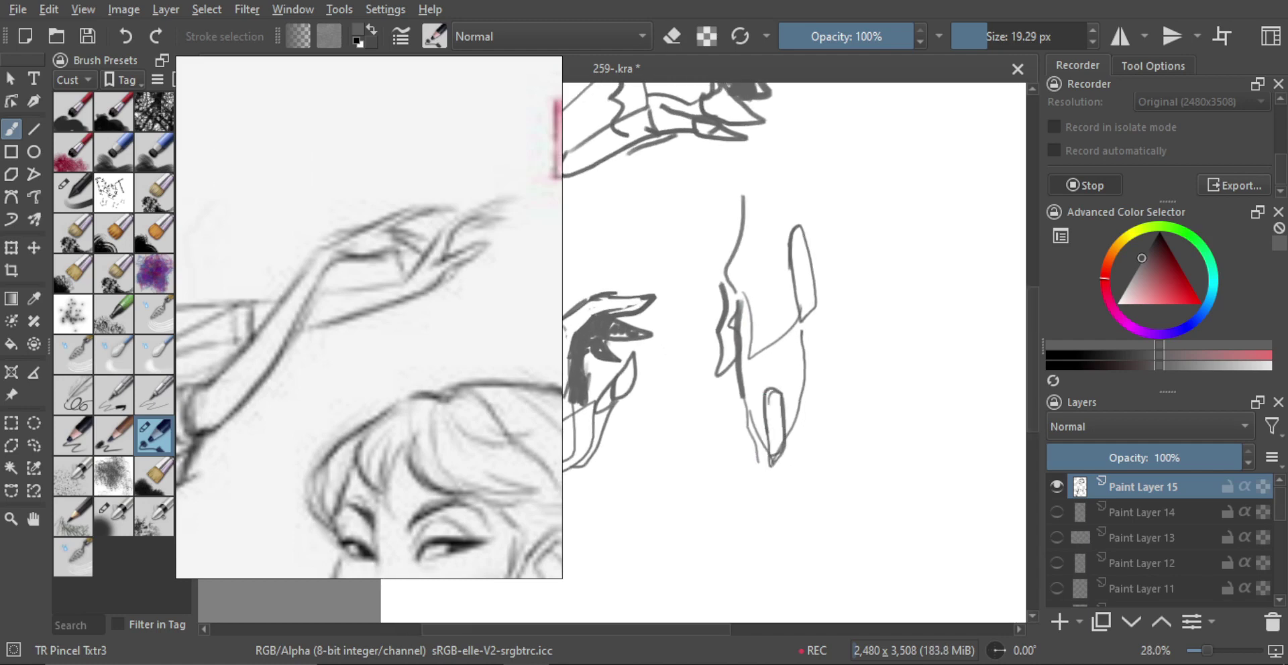
Step: Add the remaining pointed fingers and the small outer finger to the downward-pointing hand, undoing unwanted strokes
left_click_drag(748, 408, 764, 444)
key("ctrl+z")
left_click_drag(783, 393, 797, 367)
left_click_drag(808, 314, 802, 346)
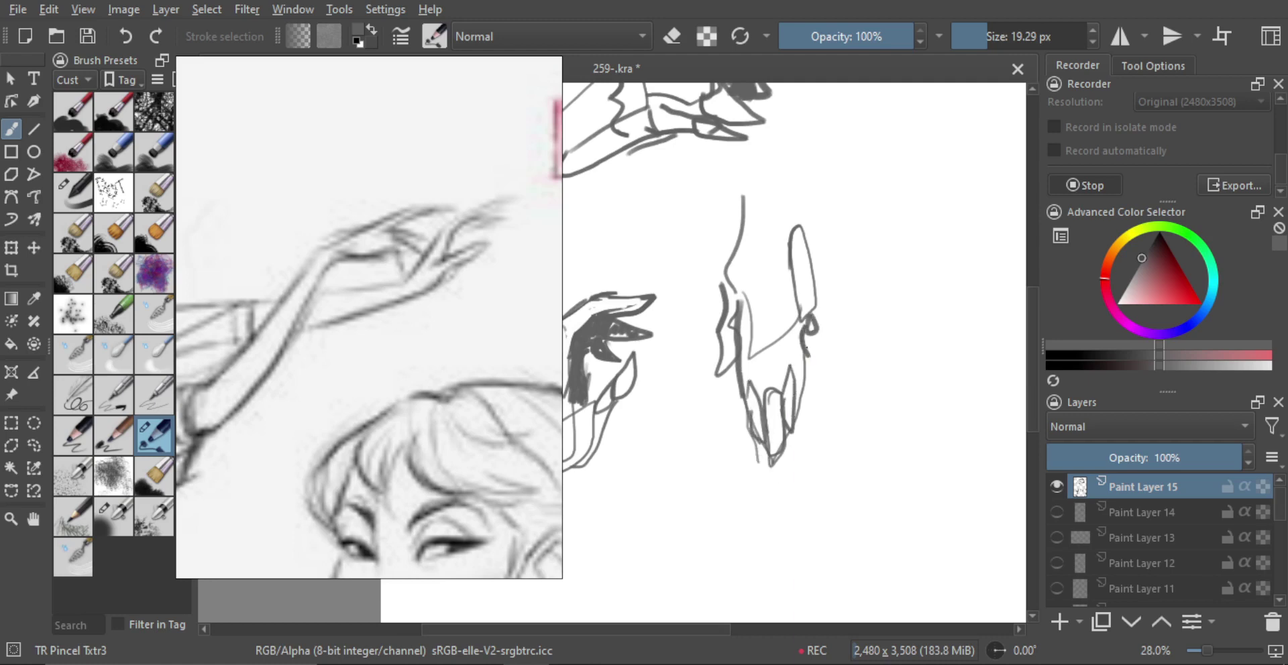
mouse_move(809, 393)
left_mouse_down()
mouse_move(817, 326)
mouse_move(781, 366)
mouse_move(778, 353)
left_mouse_up()
key("ctrl+z")
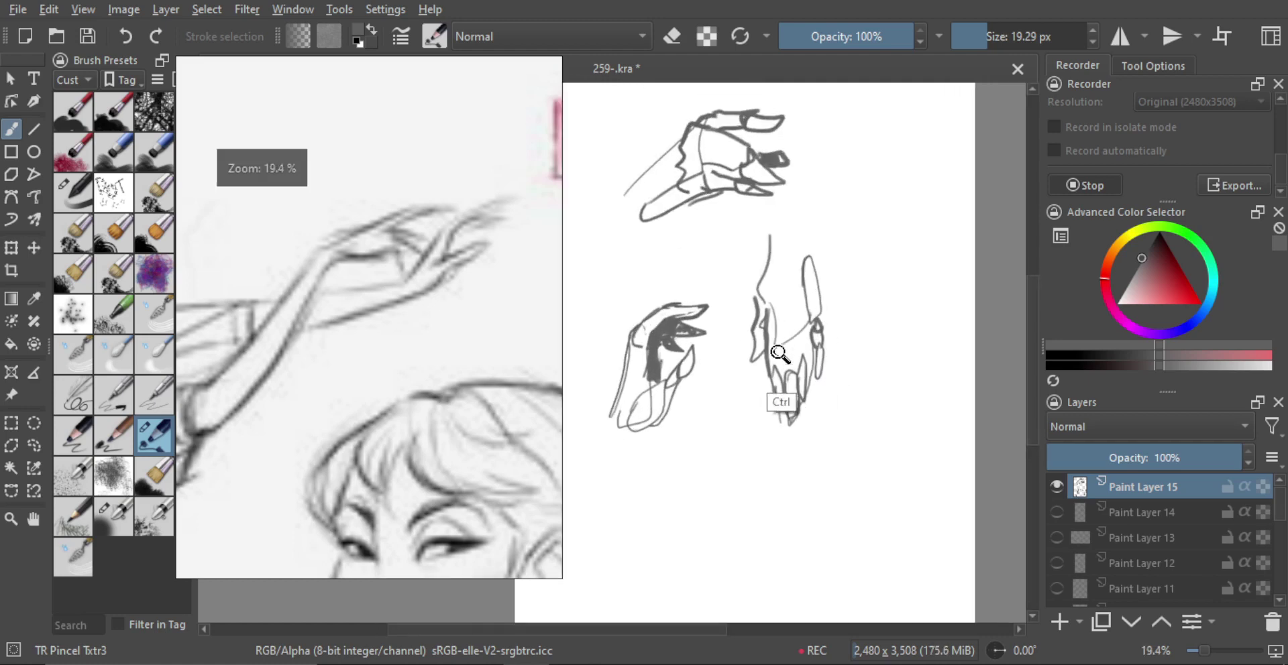
scroll(780, 354, "up", 1)
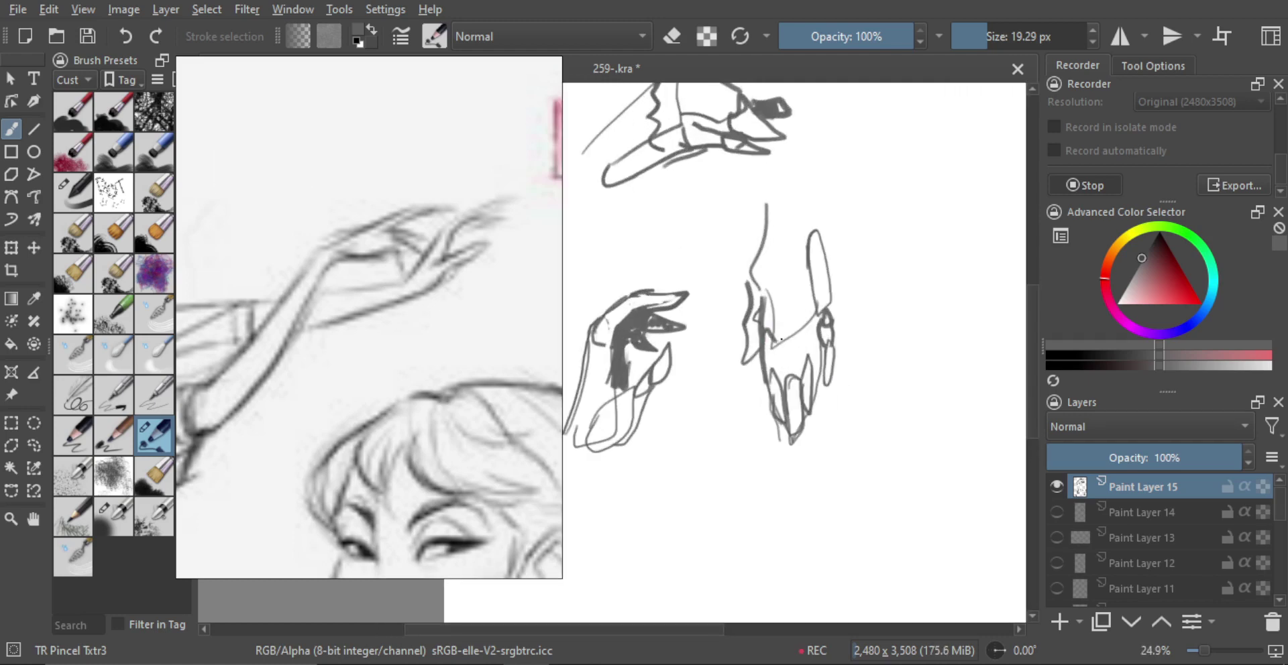
key("ctrl+z")
left_click_drag(813, 325, 833, 298)
Step: Hide Paint Layer 15 and add a new paint layer above it
scroll(830, 377, "down", 4)
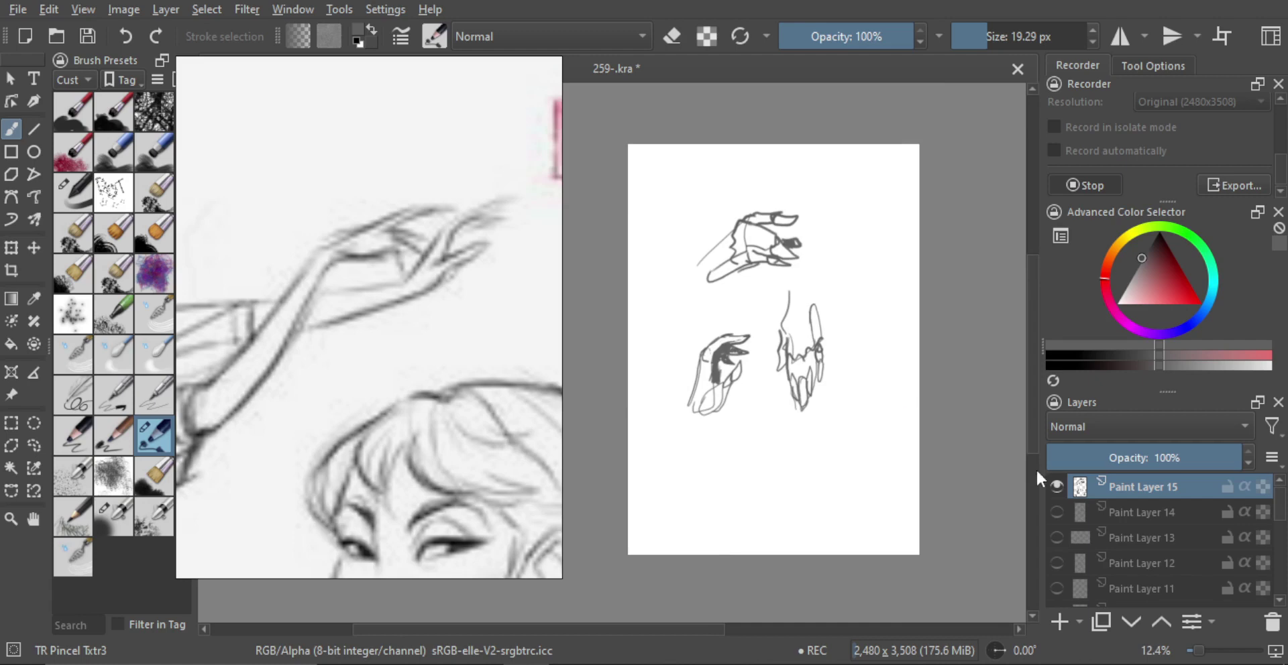
left_click(1059, 482)
left_click(1057, 621)
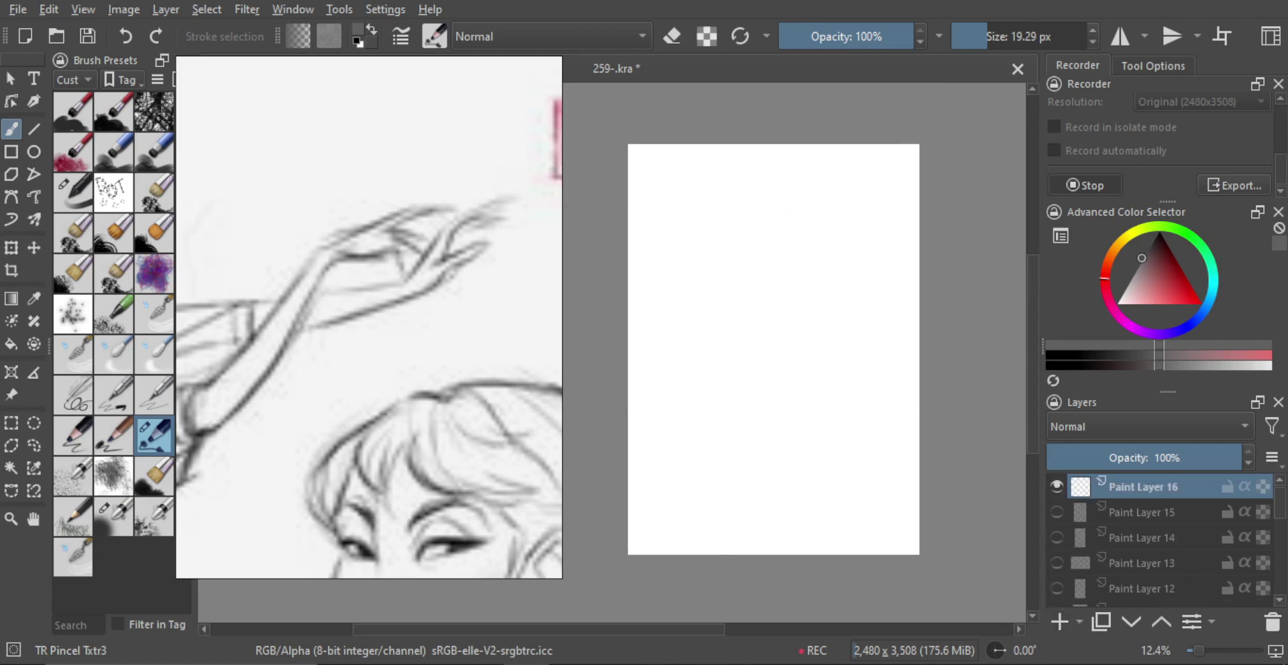
Step: Browse the fashion reference photos for a figure whose pose shows the hands clearly
scroll(427, 343, "down", 8)
left_click_drag(402, 364, 438, 319, "alt")
left_click_drag(281, 352, 445, 313, "alt")
left_click_drag(371, 382, 402, 368, "alt")
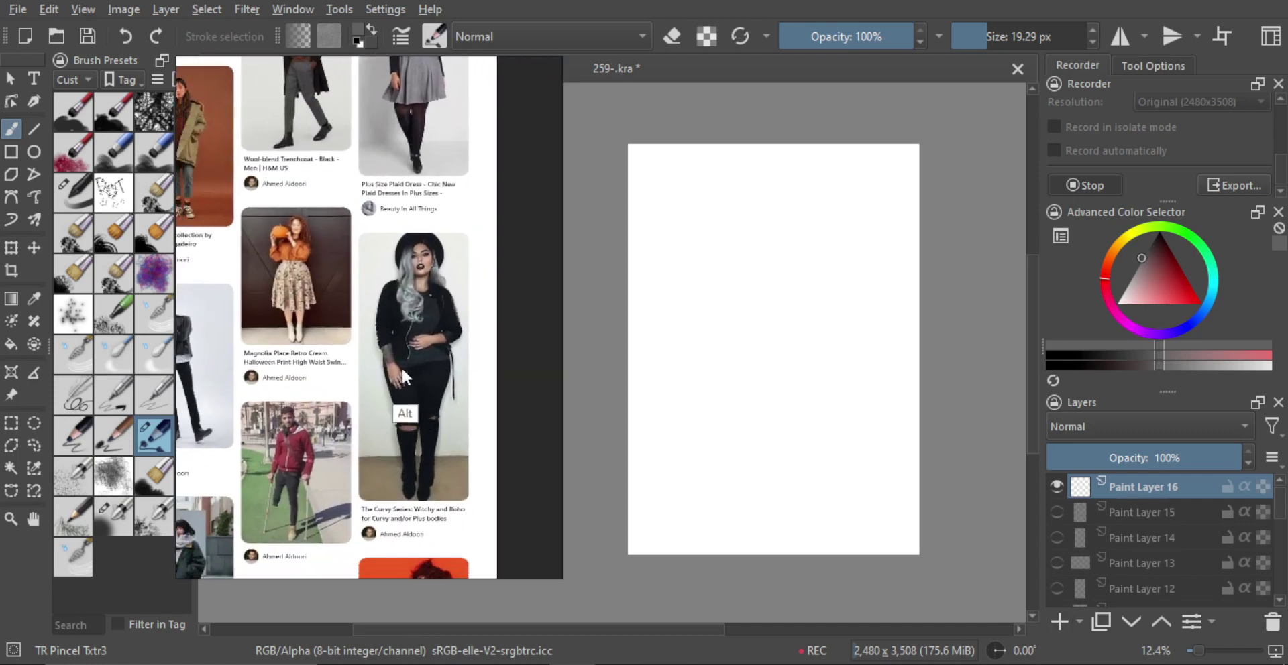
left_click_drag(332, 417, 394, 328, "alt")
scroll(394, 328, "down", 5)
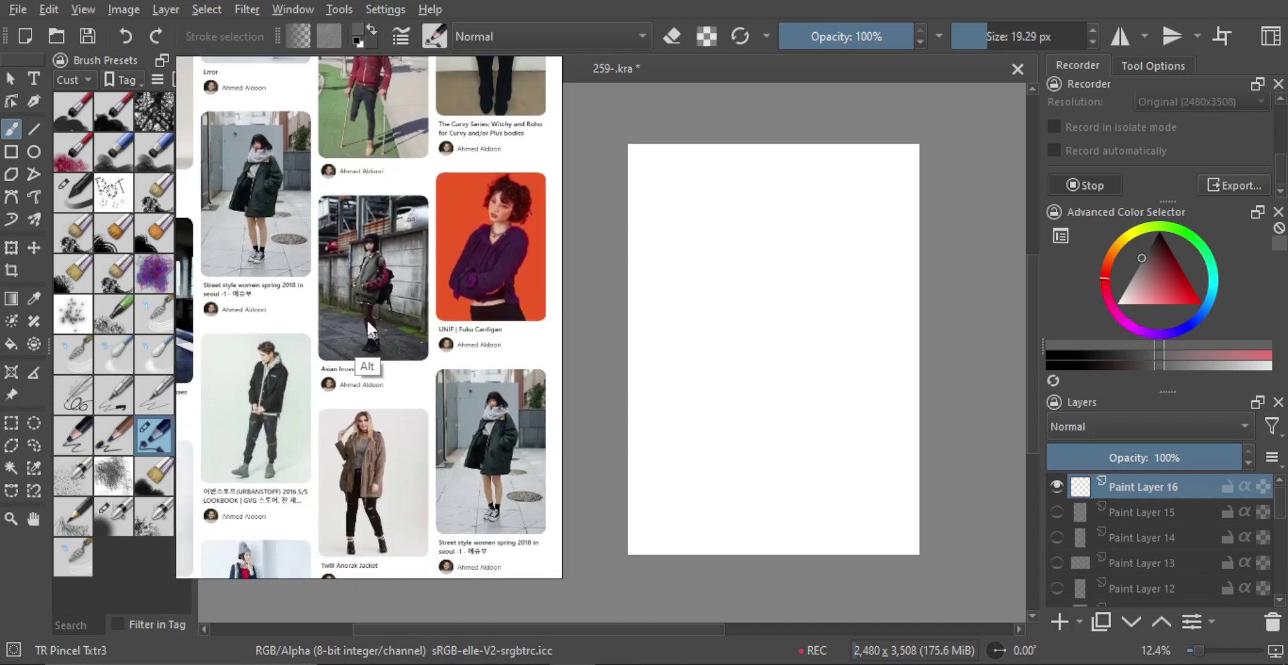
scroll(387, 444, "down", 6)
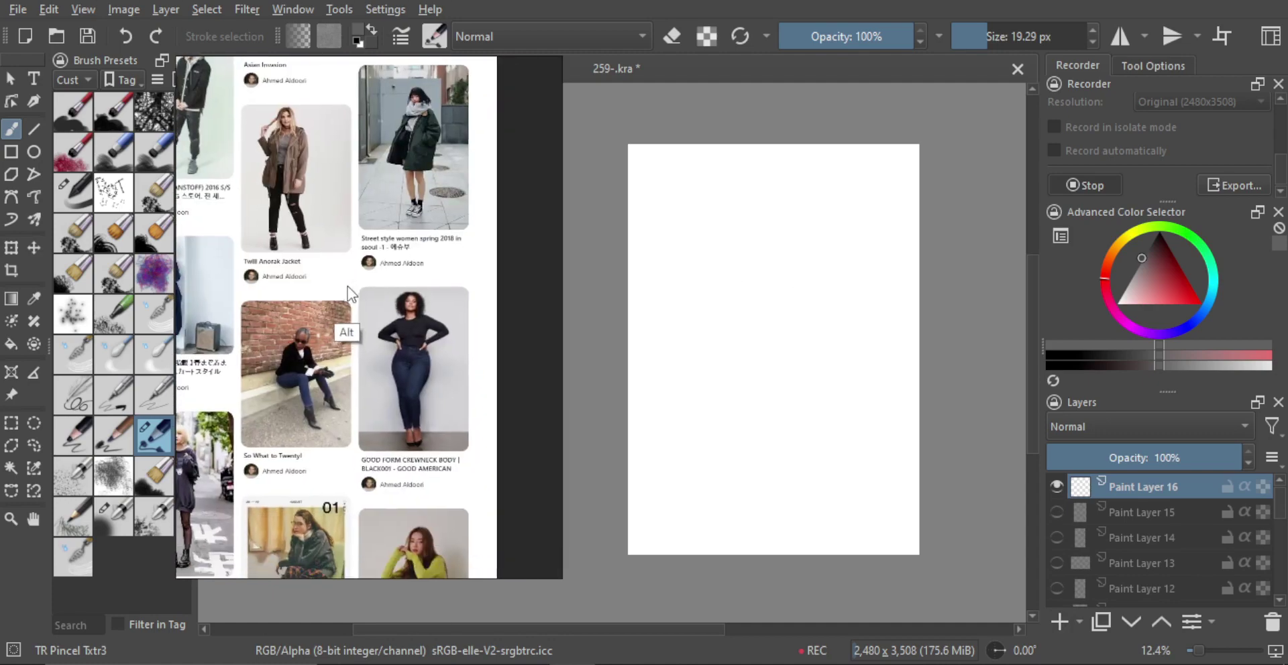
scroll(343, 402, "down", 2)
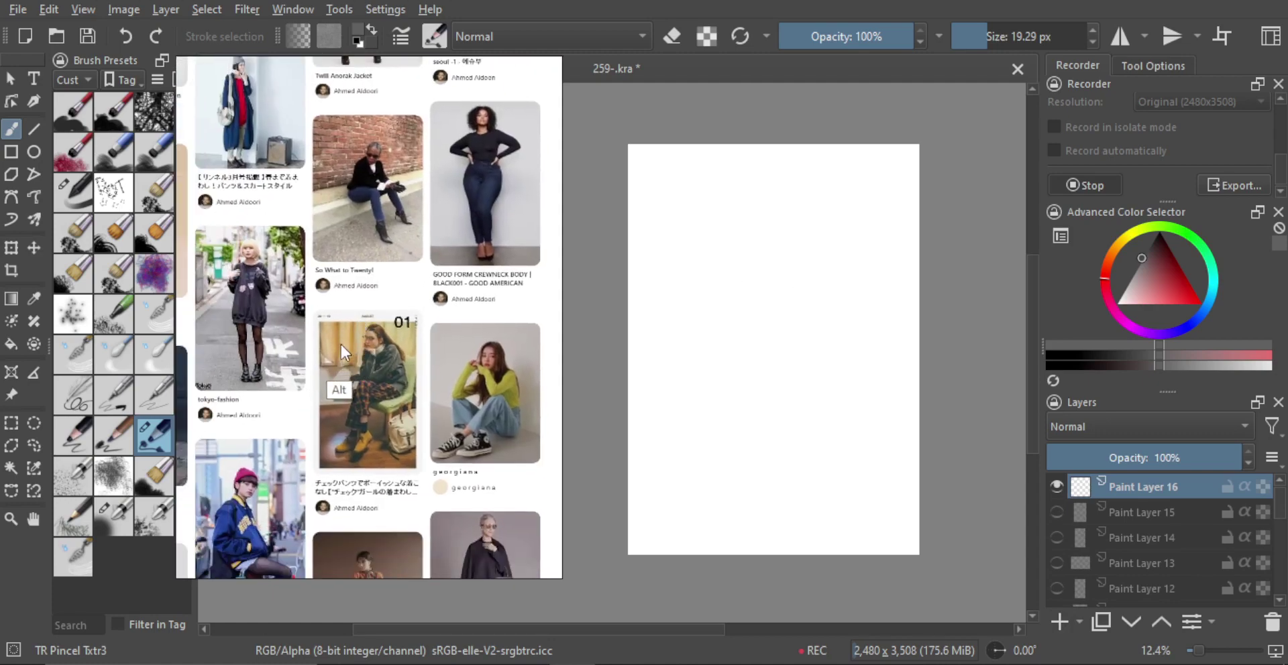
scroll(375, 386, "down", 4)
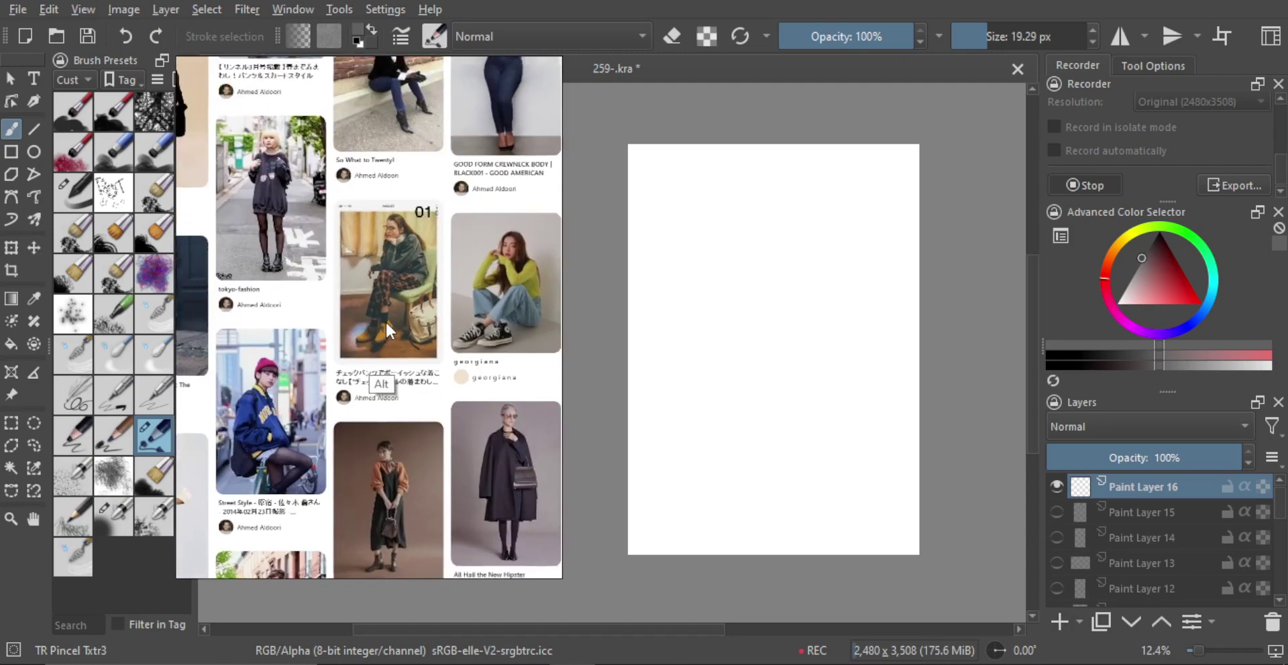
scroll(375, 389, "down", 4)
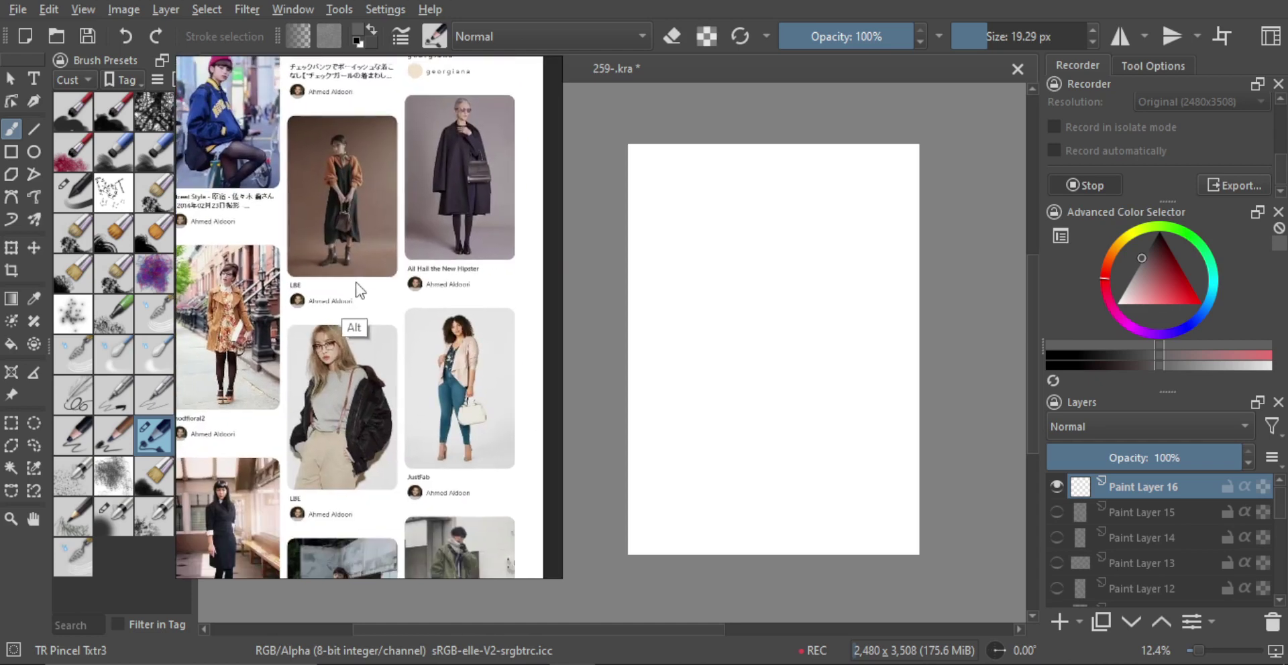
scroll(369, 348, "down", 3)
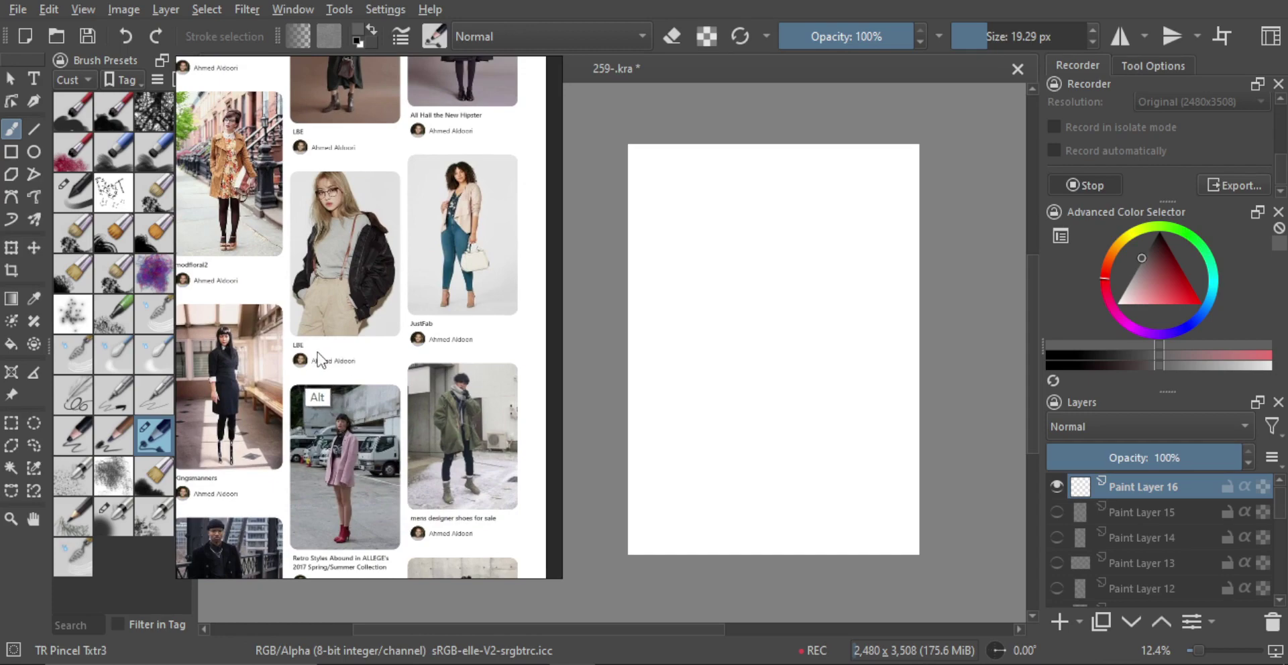
left_click_drag(263, 375, 356, 339)
scroll(348, 339, "up", 3)
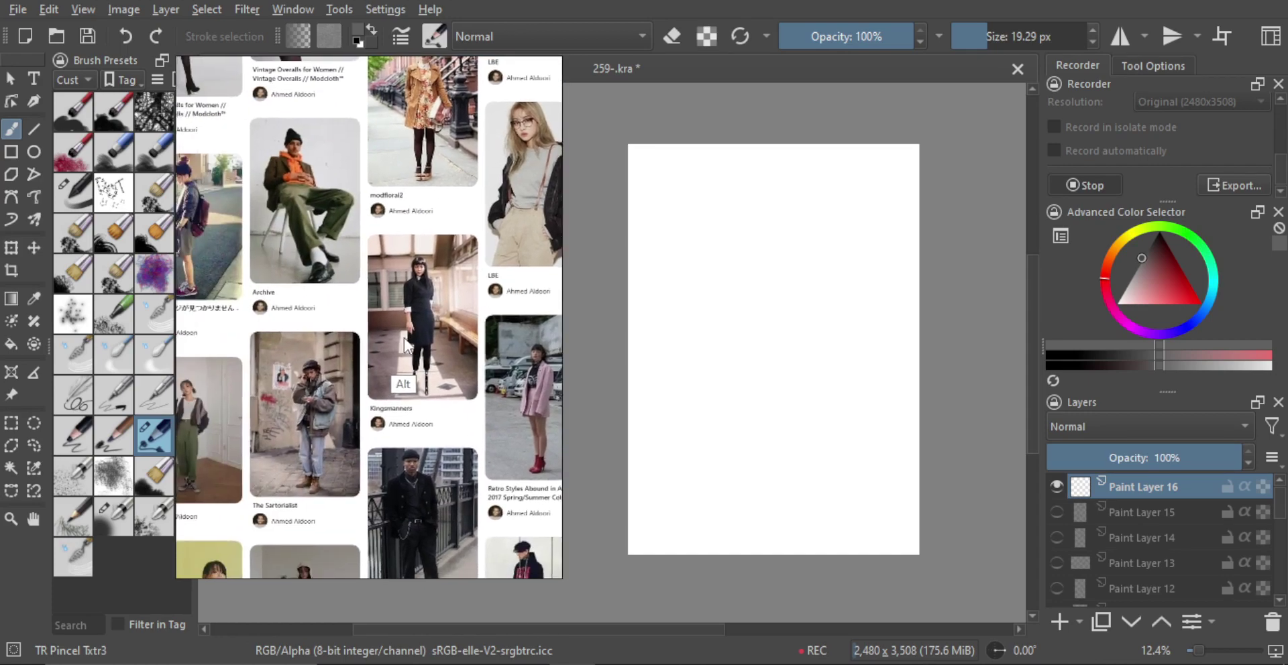
scroll(332, 339, "up", 5)
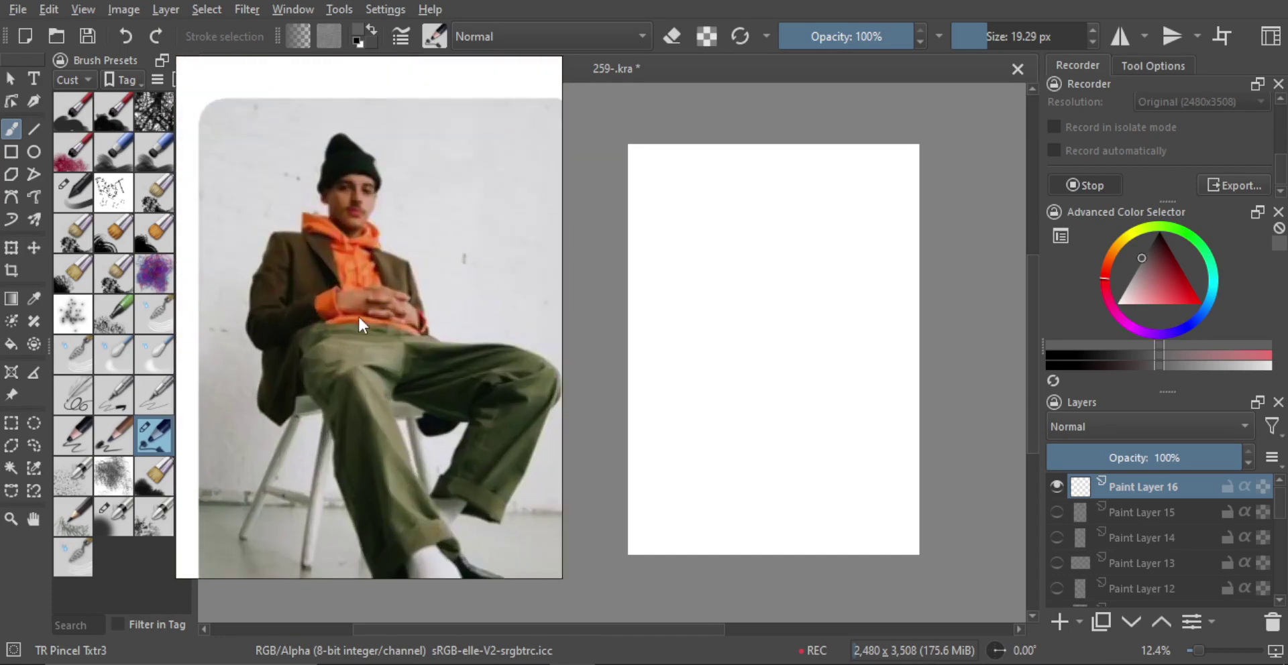
scroll(408, 352, "down", 5)
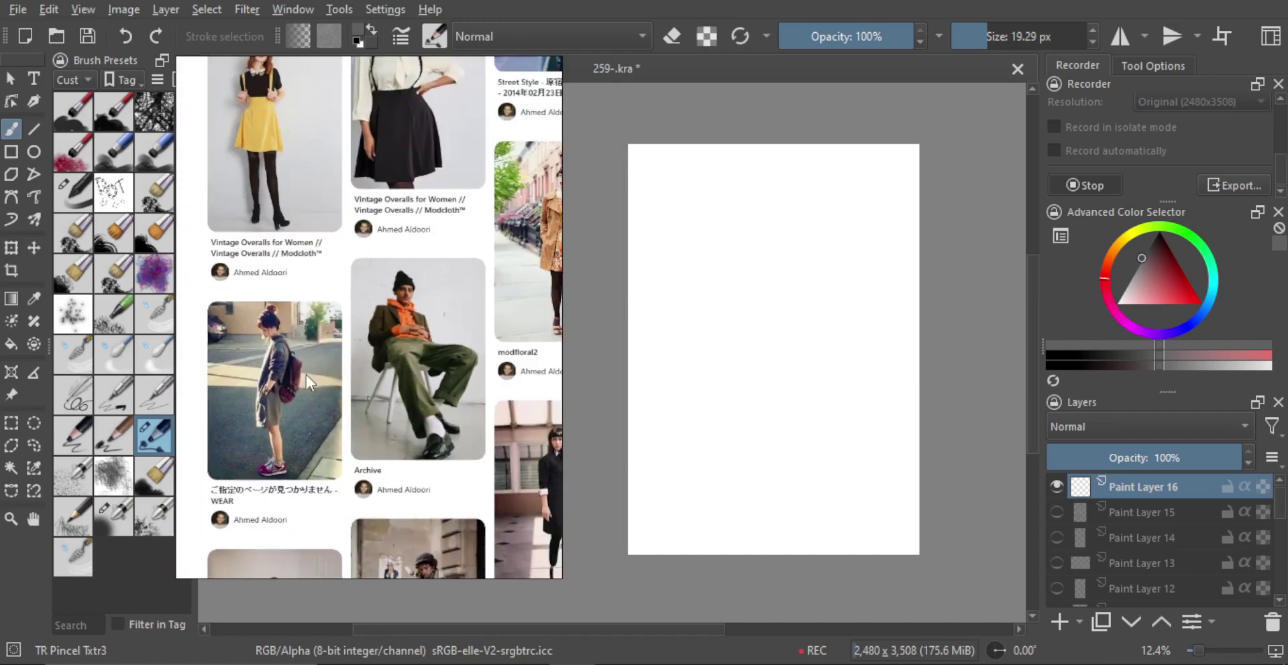
left_click_drag(315, 386, 377, 349)
left_click_drag(389, 401, 358, 252)
left_click_drag(401, 411, 291, 301)
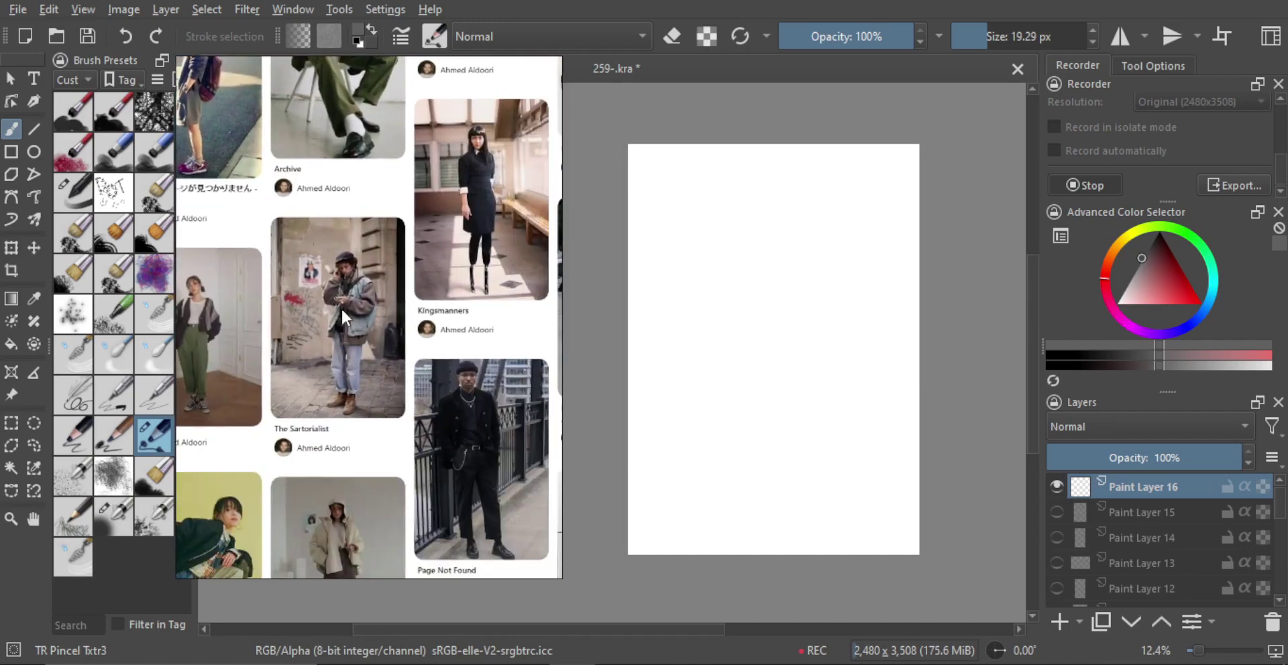
scroll(342, 345, "up", 5)
scroll(403, 333, "down", 5)
left_click_drag(299, 385, 265, 211)
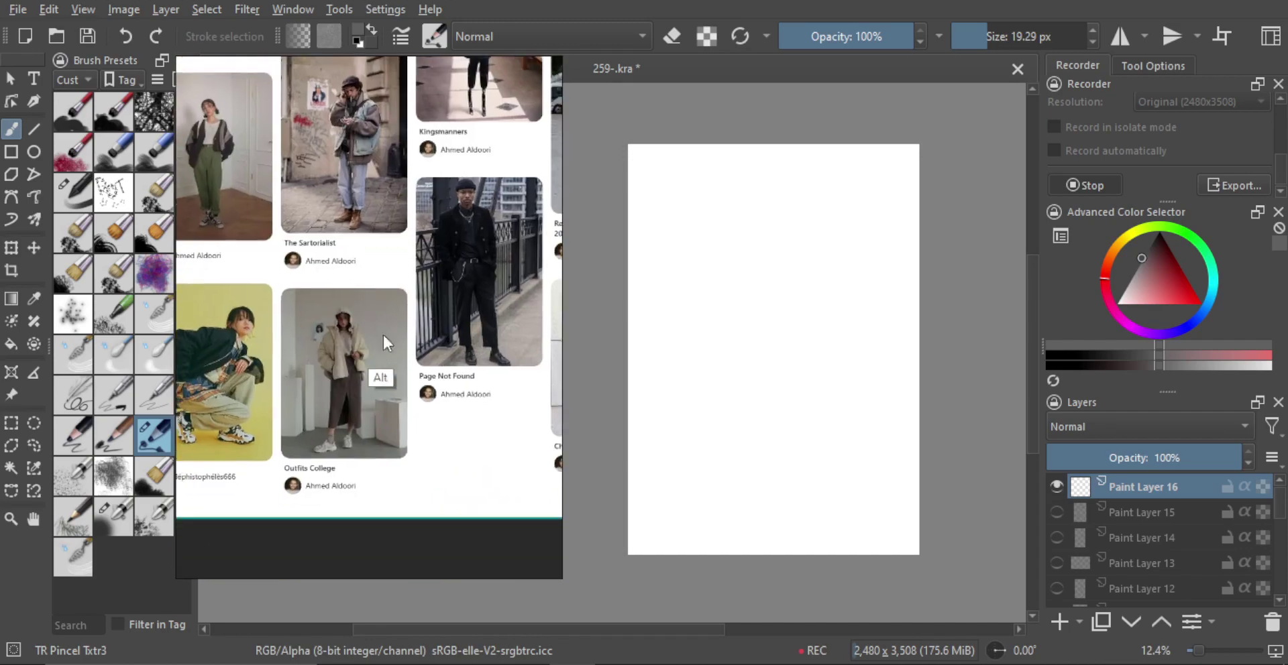
left_click_drag(291, 374, 369, 373)
Step: Zoom the reference in on the crouching figure's hand resting on the knee
scroll(307, 398, "up", 5)
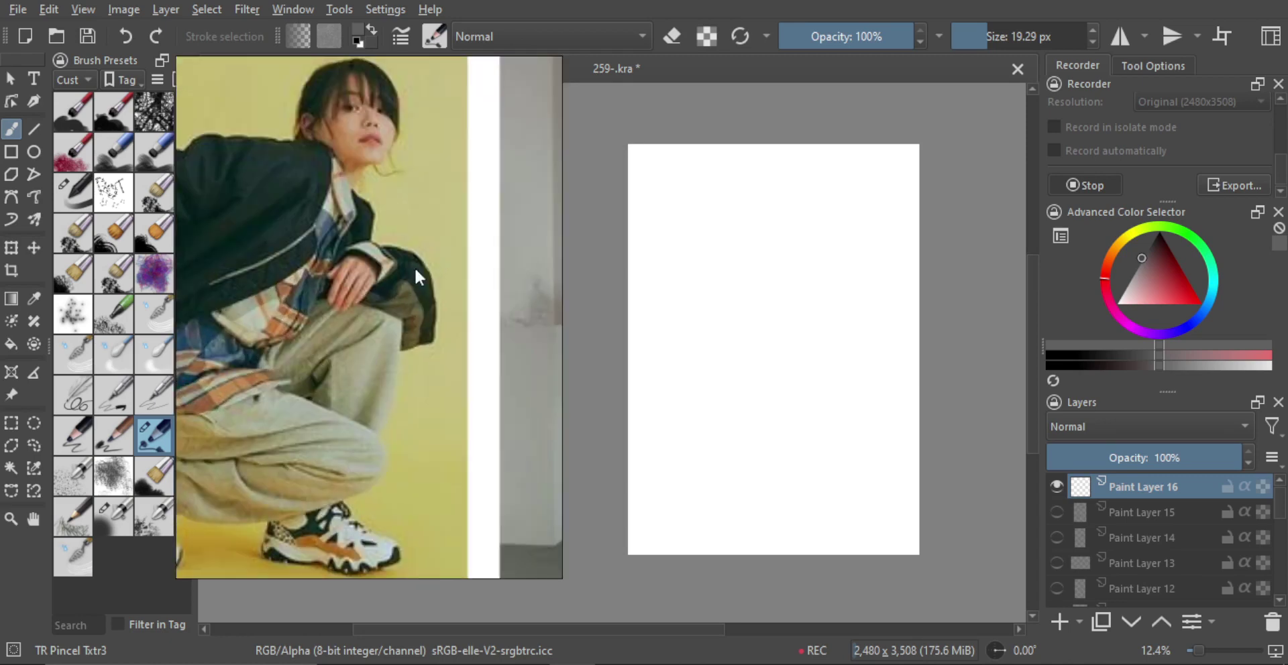
left_click_drag(397, 293, 407, 345)
scroll(378, 338, "up", 3)
scroll(397, 333, "up", 2)
scroll(404, 328, "up", 2)
scroll(407, 339, "up", 2)
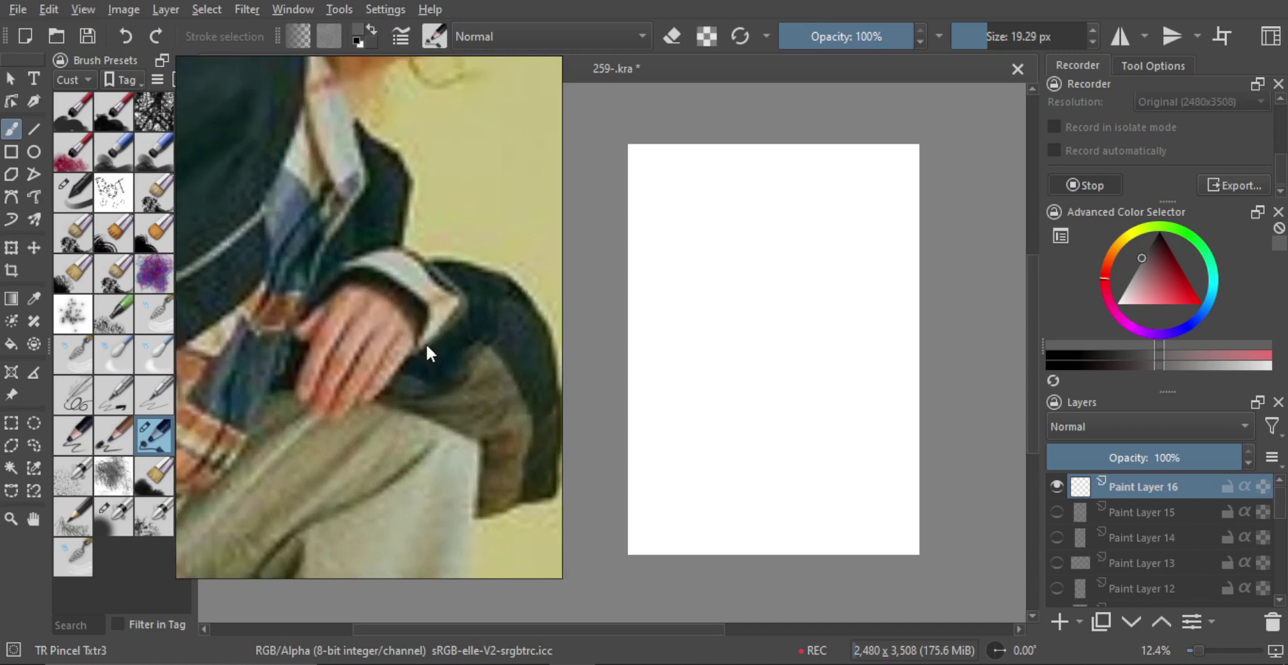
Step: Sketch the arched sleeve cuff and the large outer sleeve curve on the new layer, following the crouching figure
left_click_drag(743, 339, 781, 311)
key("ctrl+z")
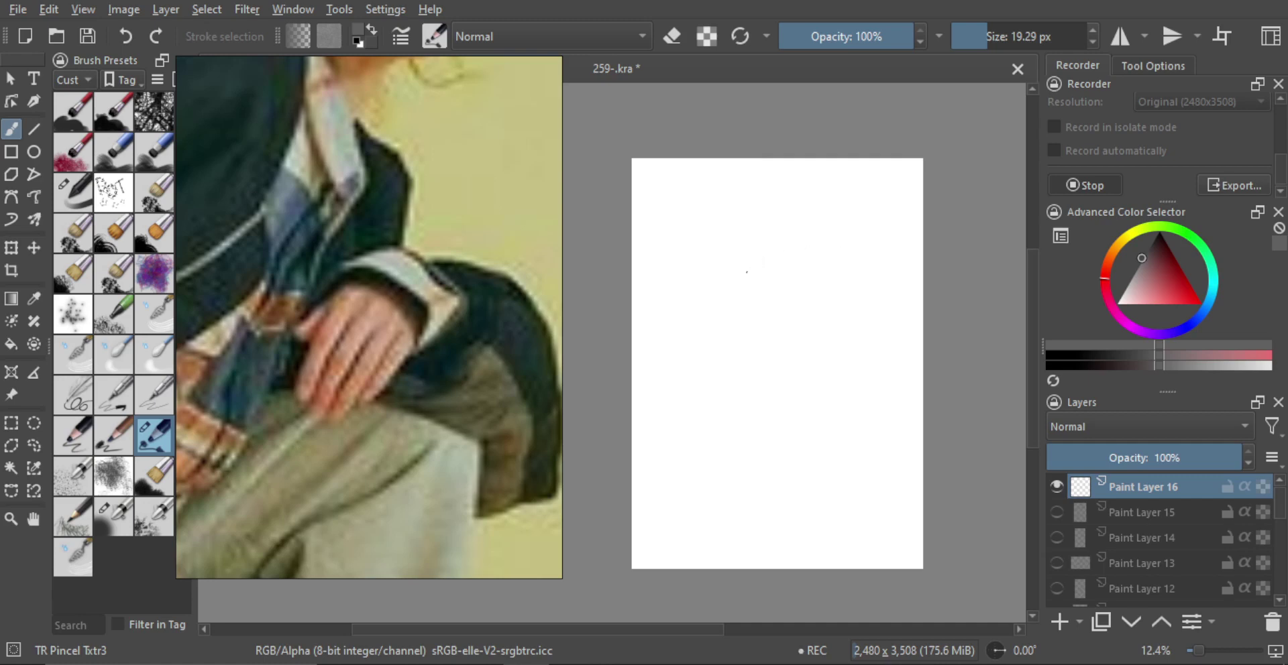
mouse_move(746, 272)
left_mouse_down()
mouse_move(834, 323)
mouse_move(820, 292)
mouse_move(745, 271)
mouse_move(835, 336)
mouse_move(837, 307)
left_mouse_up()
mouse_move(728, 300)
left_mouse_down()
mouse_move(716, 295)
mouse_move(752, 236)
mouse_move(828, 258)
mouse_move(842, 282)
left_mouse_up()
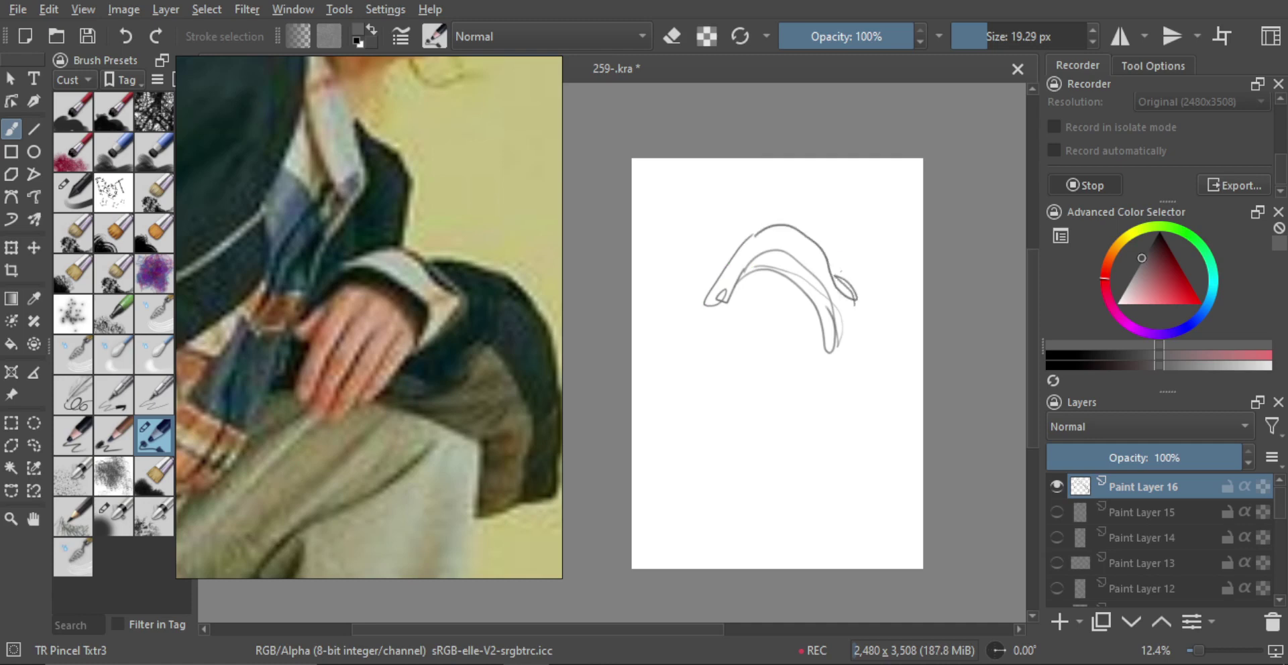
mouse_move(822, 239)
left_mouse_down()
mouse_move(848, 268)
mouse_move(852, 234)
mouse_move(895, 275)
mouse_move(833, 384)
left_mouse_up()
mouse_move(852, 366)
left_mouse_down()
mouse_move(833, 359)
mouse_move(796, 394)
left_mouse_up()
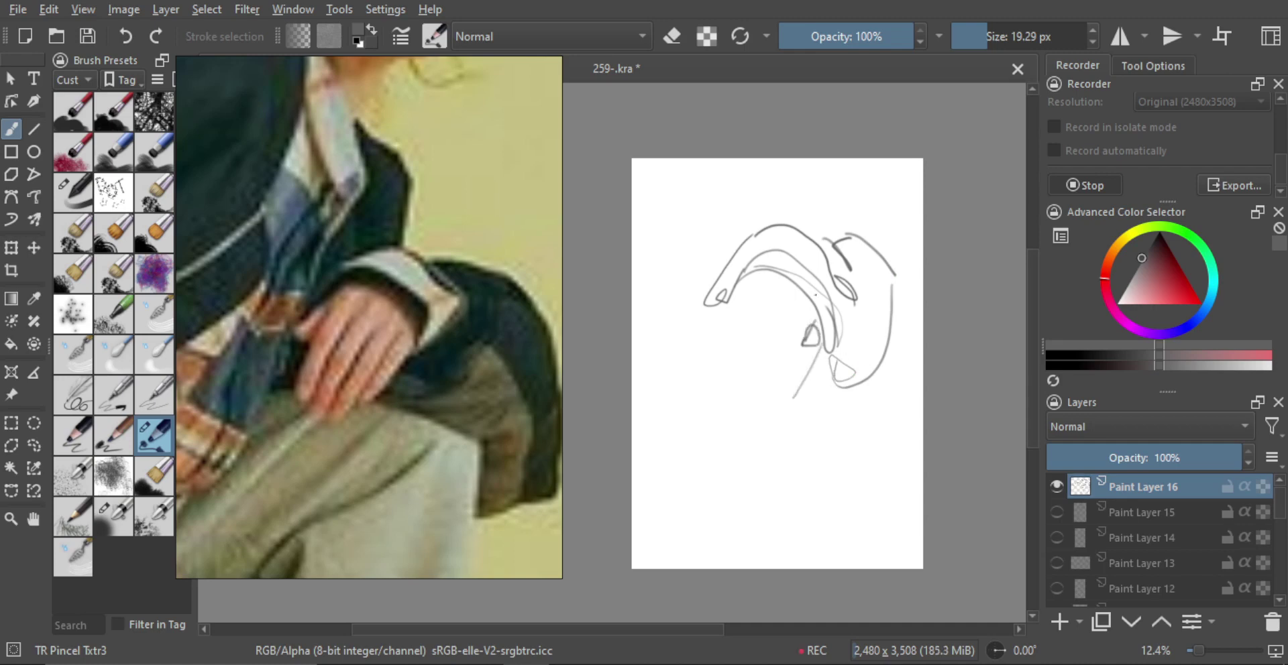
Step: Block in the back of the hand beneath the cuff with side contours and first finger lines, undoing misplaced strokes
mouse_move(748, 316)
left_mouse_down()
mouse_move(796, 342)
mouse_move(770, 324)
mouse_move(784, 339)
mouse_move(803, 322)
mouse_move(819, 338)
mouse_move(803, 328)
mouse_move(786, 382)
mouse_move(803, 378)
mouse_move(799, 368)
mouse_move(787, 383)
mouse_move(770, 415)
mouse_move(780, 418)
mouse_move(799, 369)
mouse_move(778, 393)
left_mouse_up()
mouse_move(737, 312)
left_mouse_down()
mouse_move(720, 396)
mouse_move(742, 427)
mouse_move(730, 395)
mouse_move(738, 380)
mouse_move(759, 385)
mouse_move(731, 438)
mouse_move(748, 423)
left_mouse_up()
key("ctrl+z")
mouse_move(752, 386)
left_mouse_down()
mouse_move(743, 431)
mouse_move(775, 381)
mouse_move(764, 423)
left_mouse_up()
key("ctrl+z")
key("ctrl+z")
key("ctrl+z")
key("ctrl+z")
key("ctrl+z")
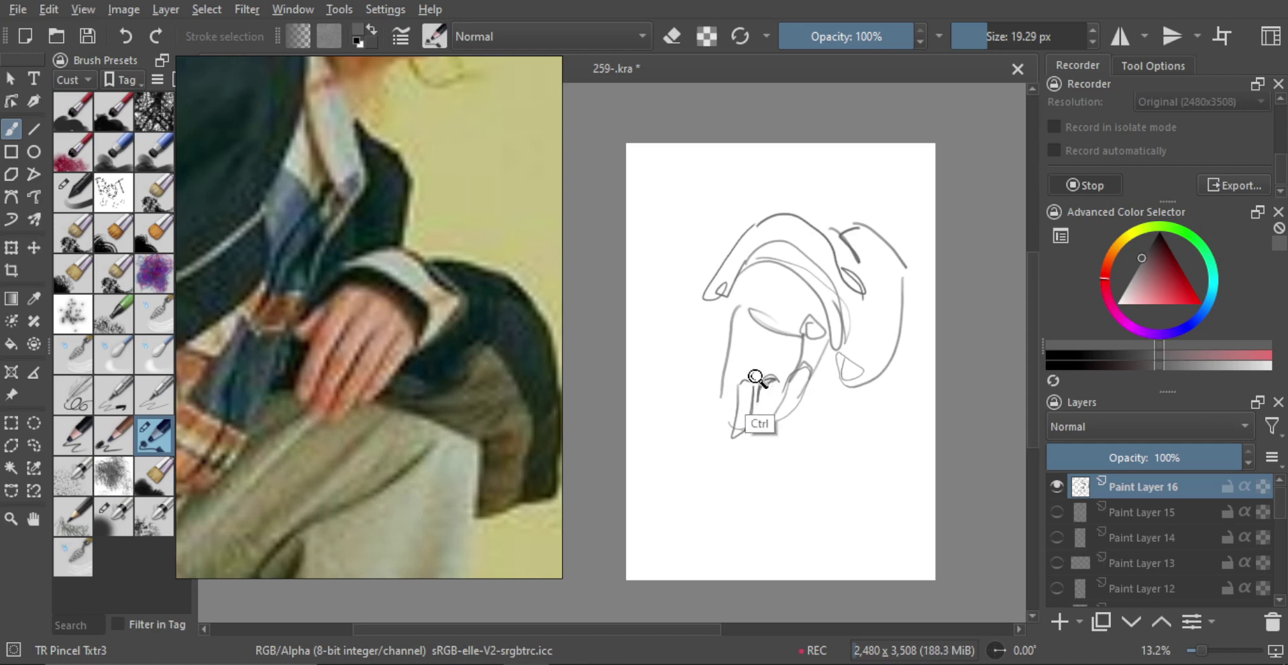
Step: Outline the curled fingertips at the lower end of the hand, undoing the strokes that miss
left_click_drag(738, 384, 736, 436)
mouse_move(738, 395)
left_mouse_down()
mouse_move(756, 375)
mouse_move(751, 422)
mouse_move(759, 416)
left_mouse_up()
key("ctrl+z")
mouse_move(751, 427)
left_mouse_down()
mouse_move(775, 396)
mouse_move(772, 410)
mouse_move(765, 380)
mouse_move(776, 405)
mouse_move(761, 429)
left_mouse_up()
key("ctrl+z")
mouse_move(786, 382)
left_mouse_down()
mouse_move(769, 418)
mouse_move(795, 381)
mouse_move(780, 418)
left_mouse_up()
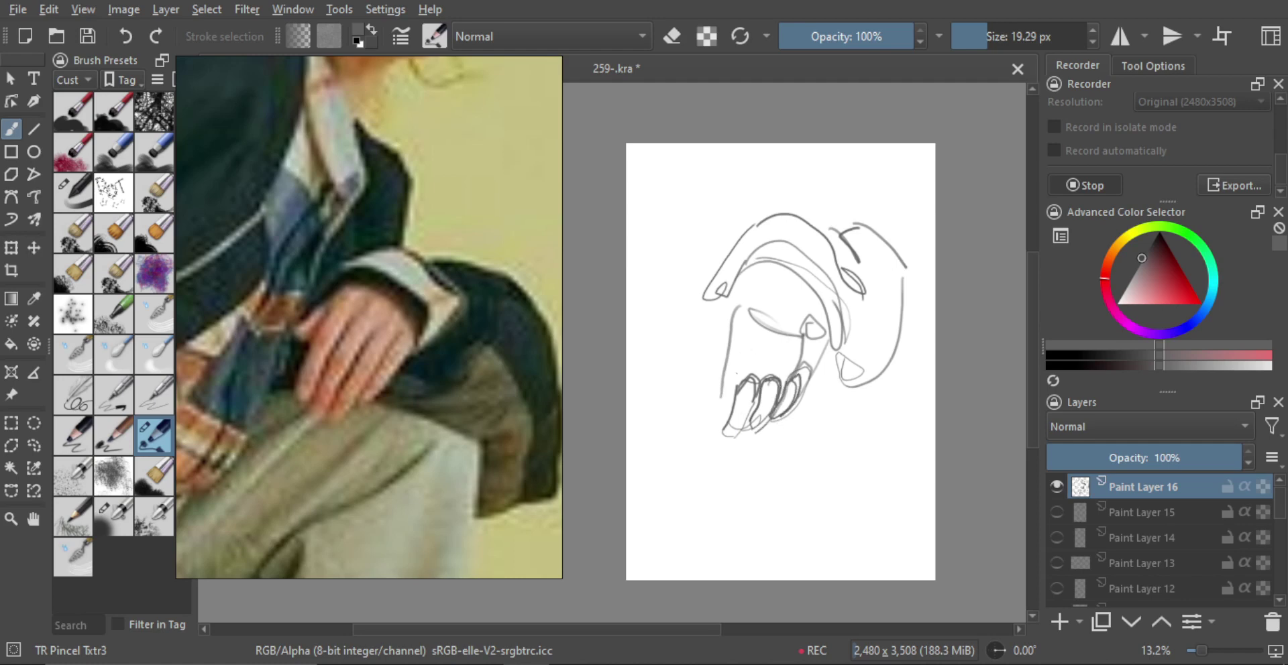
Step: Draw the last fingertip, the knuckle ridge and the dividing lines between the fingers, undoing stray strokes
mouse_move(723, 378)
left_mouse_down()
mouse_move(738, 373)
mouse_move(726, 421)
mouse_move(721, 374)
mouse_move(725, 431)
mouse_move(750, 408)
mouse_move(752, 336)
mouse_move(744, 371)
mouse_move(784, 337)
mouse_move(768, 371)
mouse_move(730, 336)
mouse_move(757, 322)
mouse_move(738, 311)
mouse_move(819, 350)
left_mouse_up()
key("ctrl+z")
key("ctrl+z")
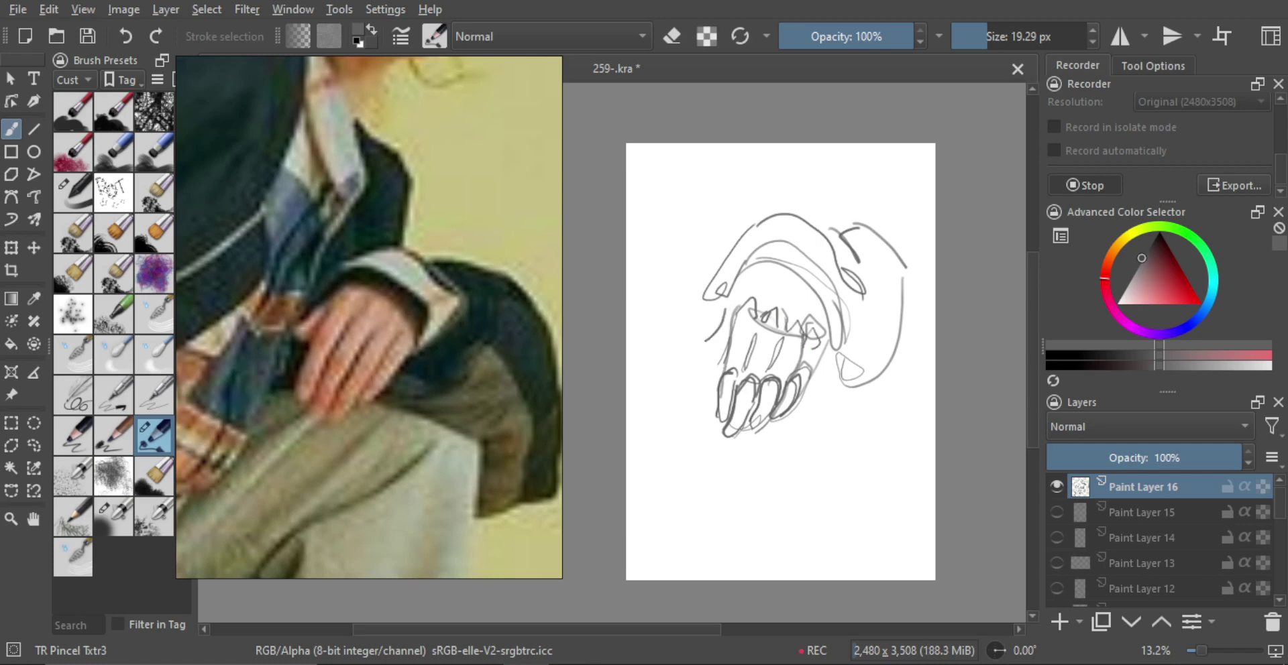
Step: Add inner cuff bands and the thumb shape around the hand, and lightly erase the lines across the middle of the fingers
mouse_move(703, 330)
left_mouse_down()
mouse_move(705, 347)
mouse_move(727, 343)
mouse_move(724, 302)
mouse_move(741, 274)
mouse_move(826, 310)
mouse_move(837, 336)
left_mouse_up()
mouse_move(737, 296)
left_mouse_down()
mouse_move(837, 336)
mouse_move(823, 334)
mouse_move(796, 383)
mouse_move(741, 374)
mouse_move(751, 385)
mouse_move(784, 372)
mouse_move(776, 391)
mouse_move(785, 385)
left_mouse_up()
scroll(798, 384, "down", 1)
key("e")
key("e")
scroll(805, 366, "down", 1)
scroll(821, 323, "up", 2)
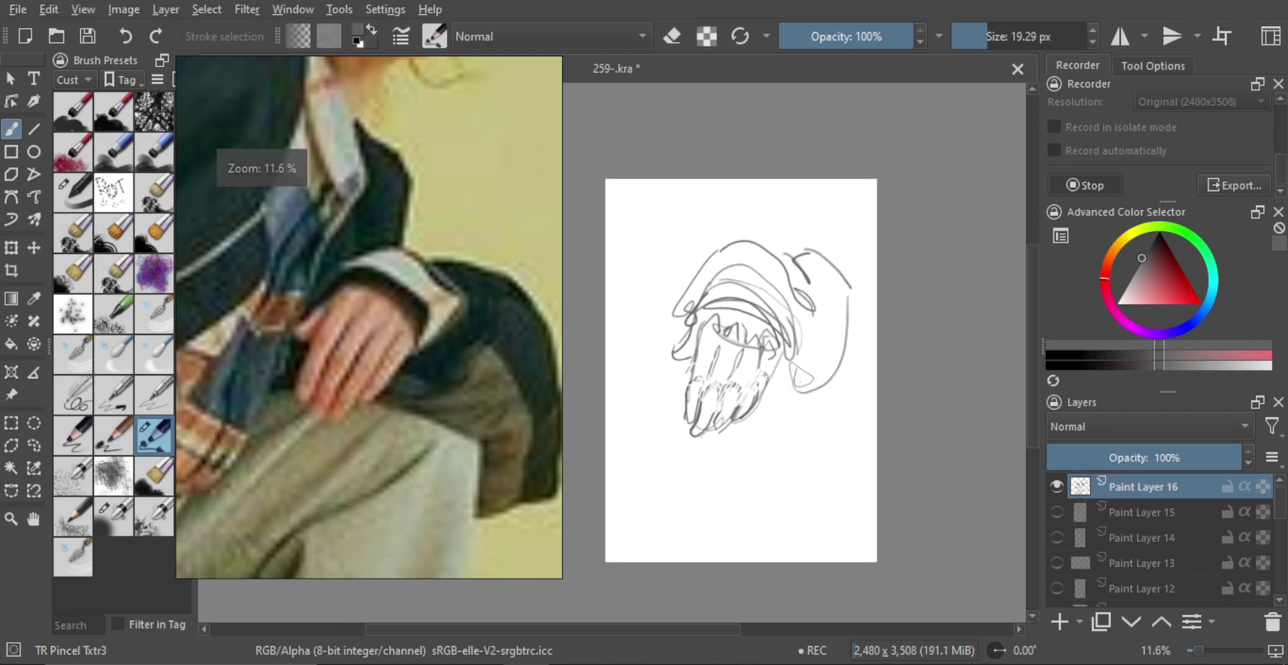
Step: Draw curved fabric fold lines fanning out from beside the fingers below the sleeve
mouse_move(762, 393)
left_mouse_down()
mouse_move(795, 385)
mouse_move(763, 393)
left_mouse_up()
left_click_drag(763, 394, 822, 404)
mouse_move(775, 398)
left_mouse_down()
mouse_move(814, 407)
mouse_move(803, 418)
mouse_move(847, 417)
left_mouse_up()
left_click_drag(786, 410, 824, 446)
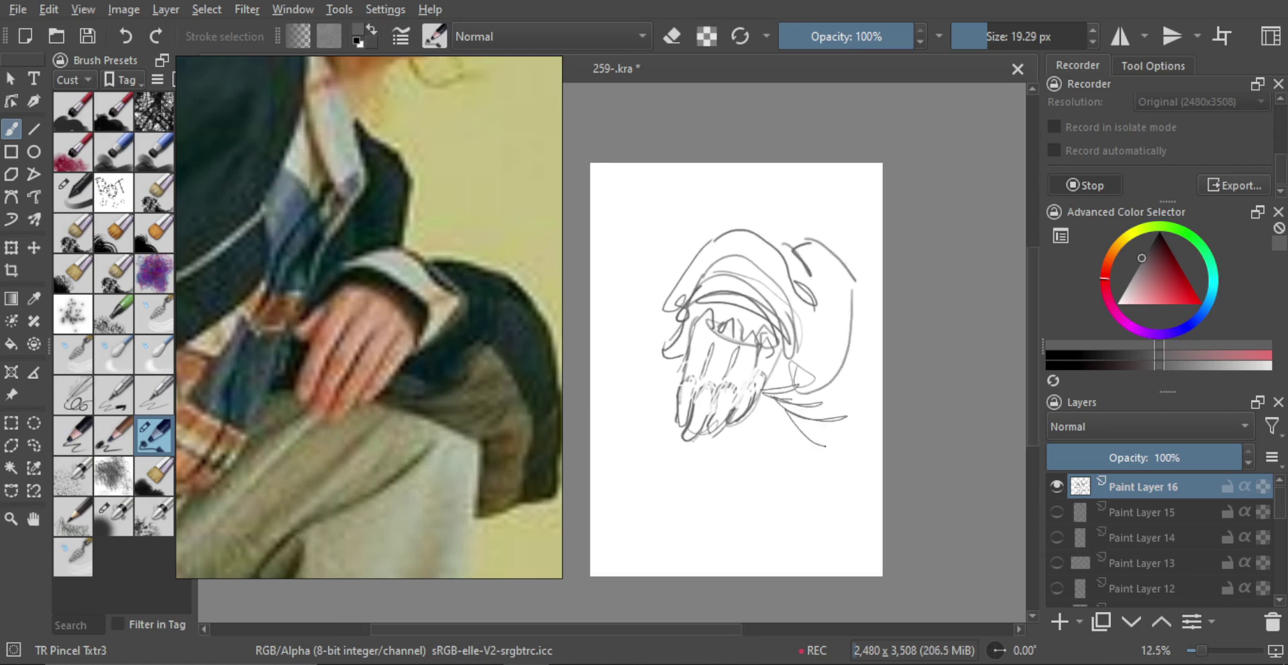
Step: Shade the whole hand with soft grey using a large brush of about 150 to 230 px
scroll(810, 408, "down", 1)
scroll(812, 396, "up", 1)
scroll(764, 421, "up", 1)
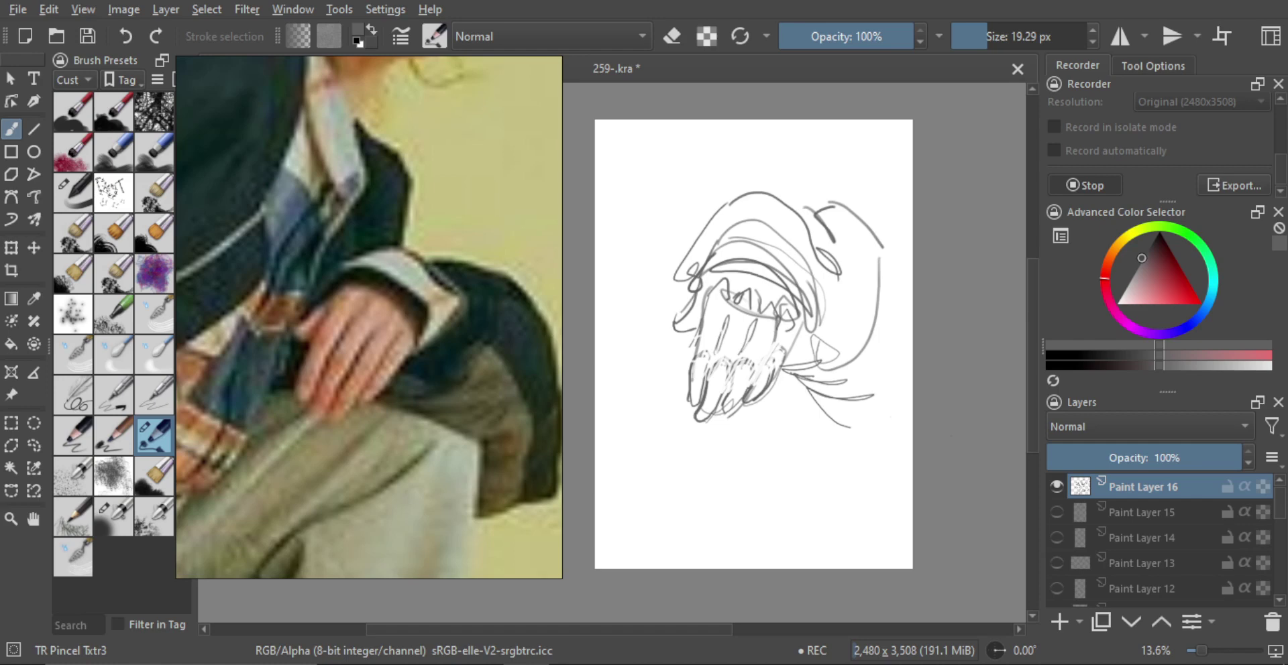
scroll(663, 307, "up", 1)
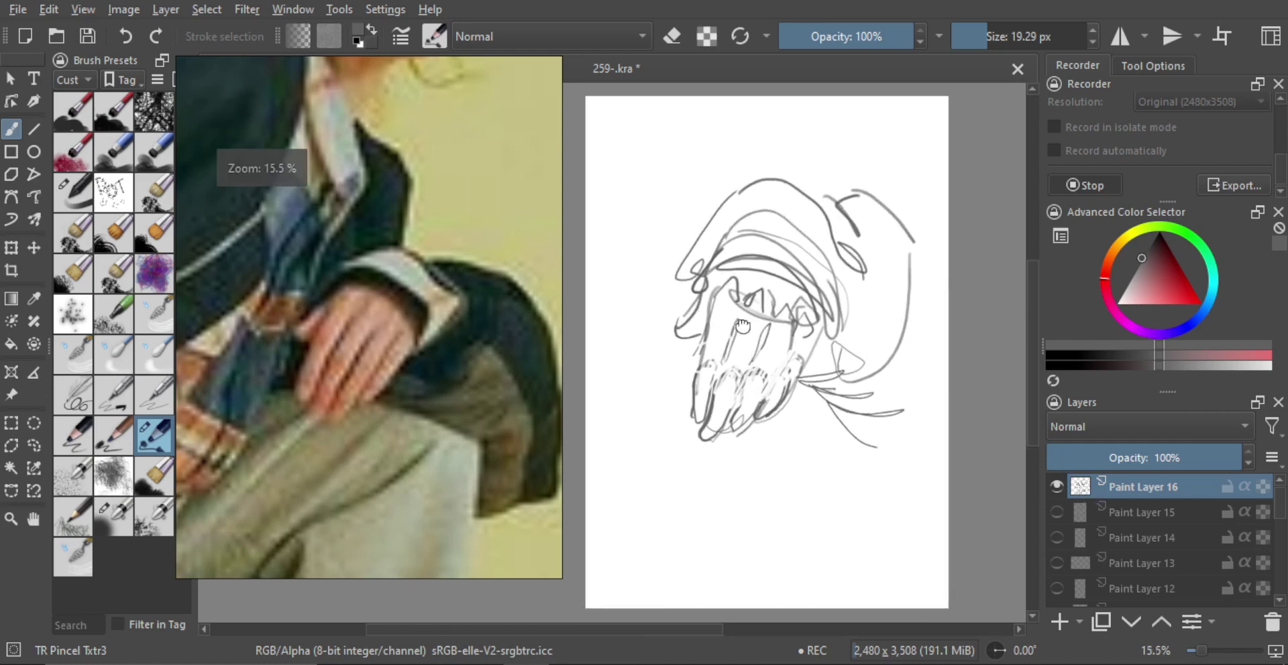
left_click_drag(737, 302, 762, 321, "shift")
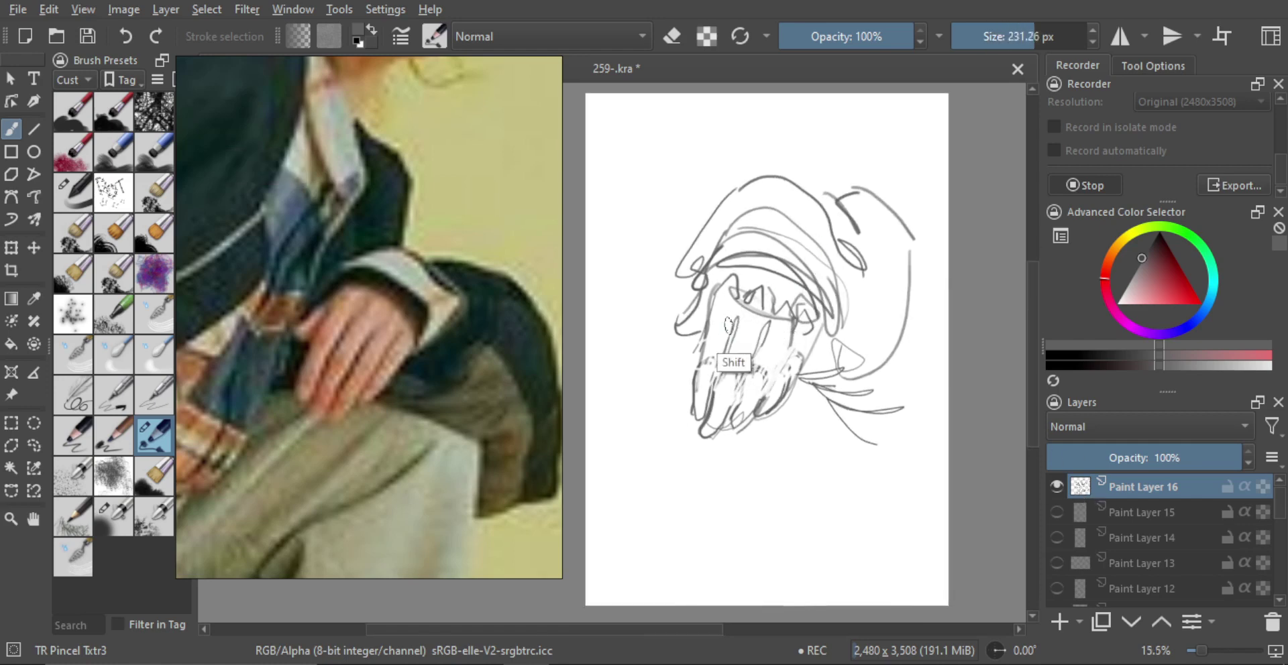
mouse_move(726, 282)
left_mouse_down()
mouse_move(699, 320)
mouse_move(730, 335)
mouse_move(717, 438)
mouse_move(766, 308)
mouse_move(809, 348)
left_mouse_up()
key("e")
mouse_move(731, 325)
left_mouse_down()
mouse_move(713, 406)
mouse_move(744, 299)
mouse_move(712, 342)
mouse_move(728, 276)
mouse_move(724, 376)
mouse_move(750, 408)
mouse_move(776, 351)
left_mouse_up()
mouse_move(692, 307)
left_mouse_down("shift")
mouse_move(670, 301)
mouse_move(684, 298)
mouse_move(670, 392)
mouse_move(682, 386)
mouse_move(678, 430)
mouse_move(693, 426)
mouse_move(690, 446)
mouse_move(703, 451)
mouse_move(694, 427)
mouse_move(703, 442)
mouse_move(741, 441)
mouse_move(793, 403)
left_mouse_up("shift")
key("e")
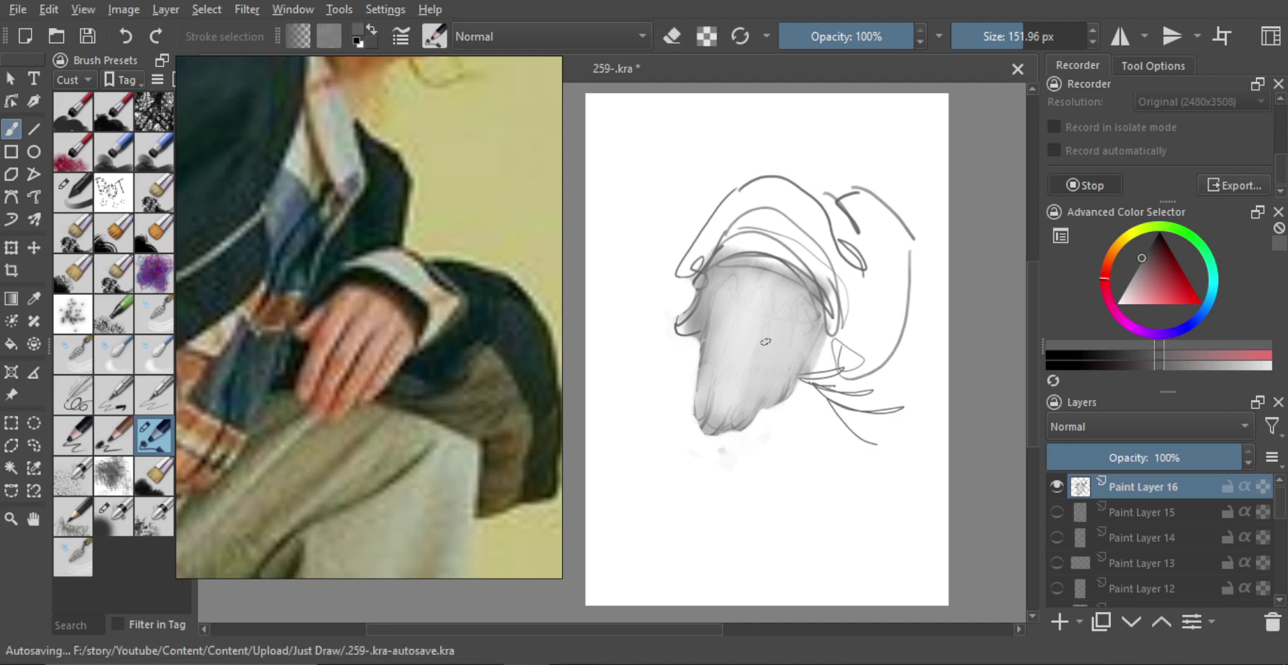
mouse_move(752, 344)
left_mouse_down()
mouse_move(764, 334)
mouse_move(717, 356)
mouse_move(710, 403)
mouse_move(692, 412)
mouse_move(729, 303)
mouse_move(719, 317)
left_mouse_up()
Step: Erase light highlight strokes along the fingers, knuckles and fingertips with an eraser of about 40 px
key("e")
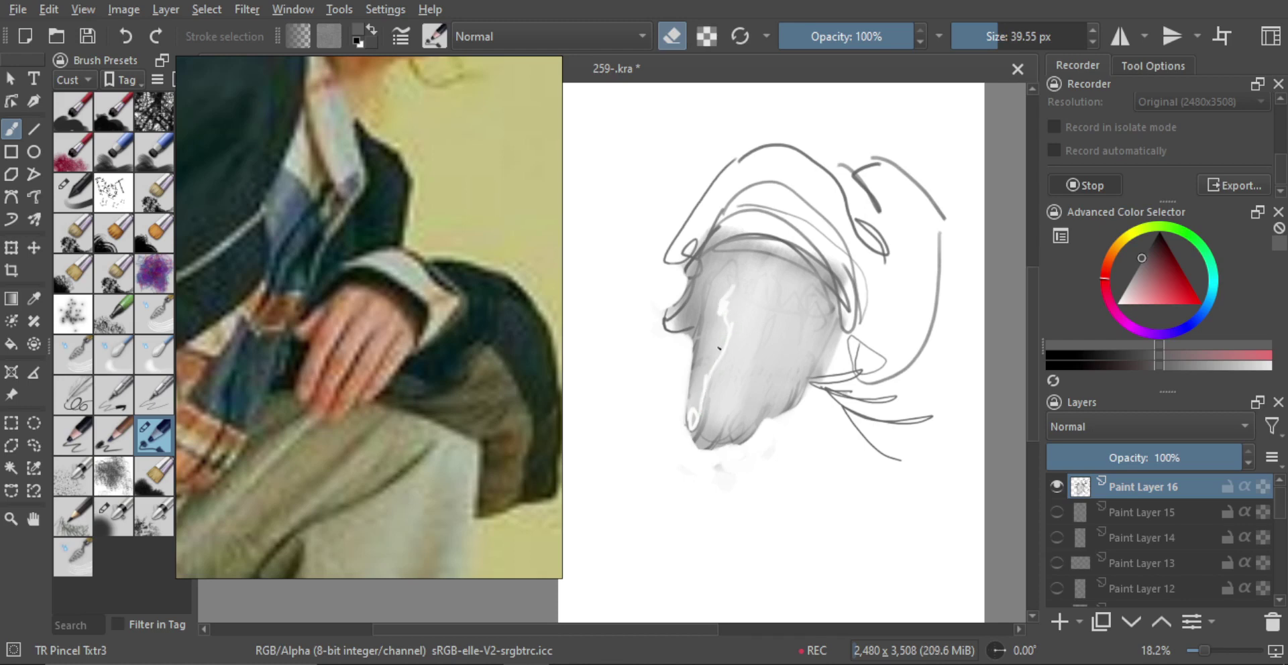
mouse_move(722, 366)
left_mouse_down()
mouse_move(760, 285)
mouse_move(784, 314)
mouse_move(766, 399)
mouse_move(768, 380)
mouse_move(748, 424)
mouse_move(703, 430)
mouse_move(712, 438)
mouse_move(777, 411)
mouse_move(816, 340)
mouse_move(813, 303)
mouse_move(788, 317)
mouse_move(806, 316)
mouse_move(817, 344)
mouse_move(800, 316)
mouse_move(776, 361)
left_mouse_up()
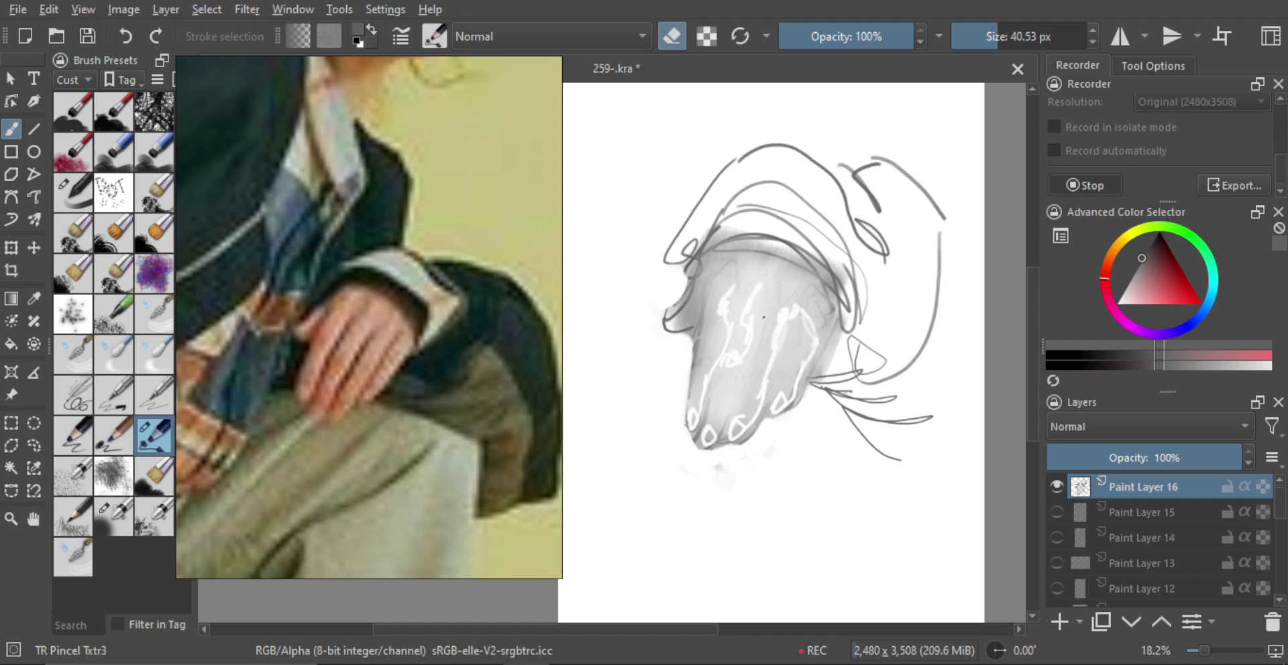
left_click_drag(758, 297, 753, 329)
mouse_move(694, 287)
left_mouse_down()
mouse_move(674, 318)
mouse_move(696, 282)
mouse_move(668, 310)
mouse_move(724, 324)
mouse_move(733, 311)
mouse_move(719, 301)
left_mouse_up()
Step: Outline the hand's outer edge, fingertips and little finger in dark grey at about 25 px, undoing the strokes that miss
key("e")
left_click_drag(705, 384, 686, 396)
left_click_drag(683, 327, 677, 376)
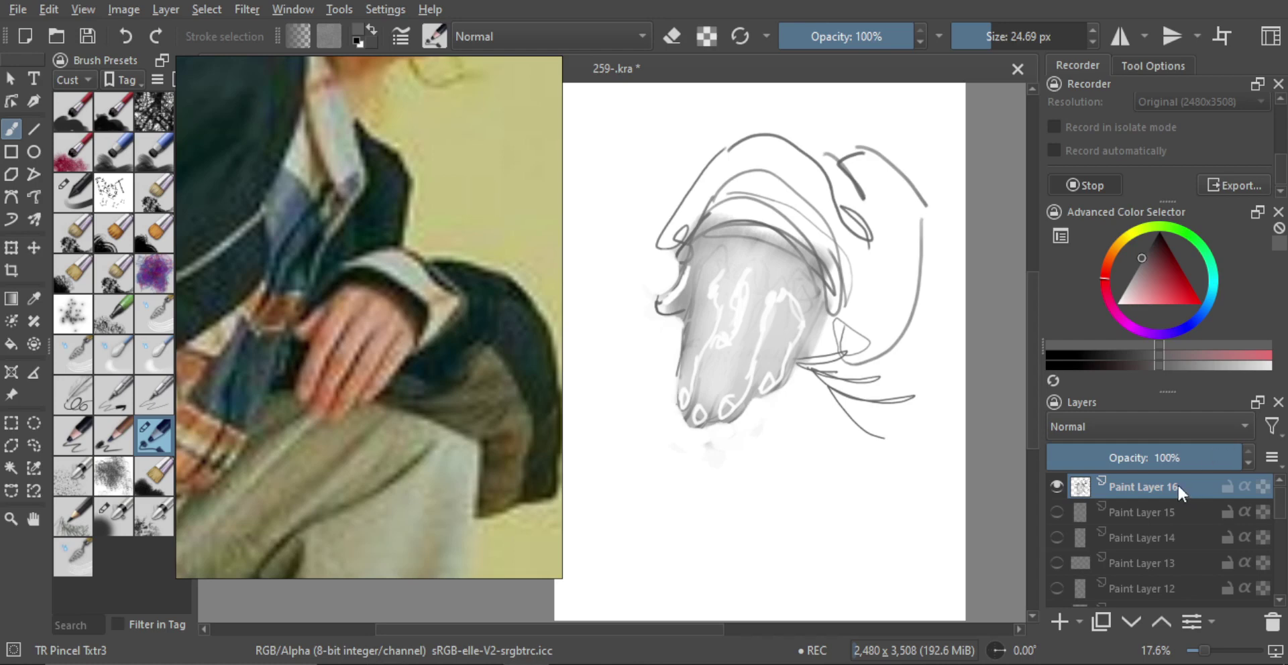
mouse_move(651, 355)
left_mouse_down()
mouse_move(647, 367)
mouse_move(667, 328)
mouse_move(668, 398)
mouse_move(687, 432)
mouse_move(731, 418)
left_mouse_up()
key("ctrl+z")
key("ctrl+z")
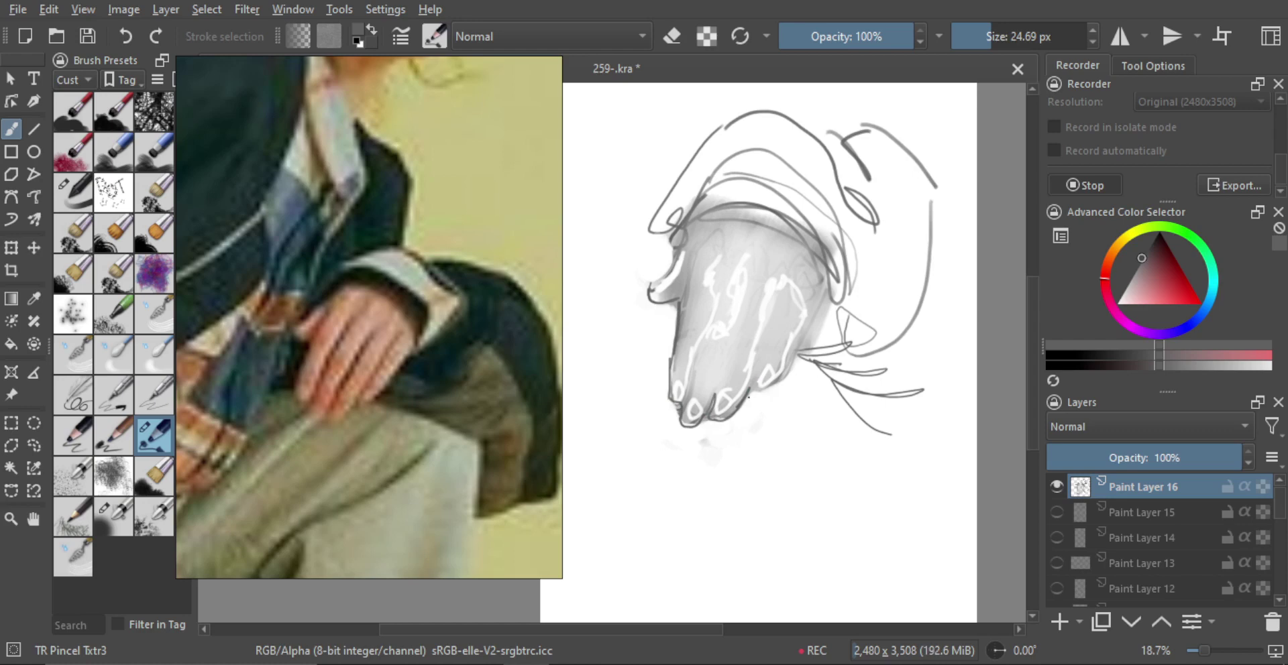
mouse_move(779, 340)
left_mouse_down()
mouse_move(789, 334)
mouse_move(749, 387)
mouse_move(791, 350)
mouse_move(794, 364)
left_mouse_up()
key("ctrl+z")
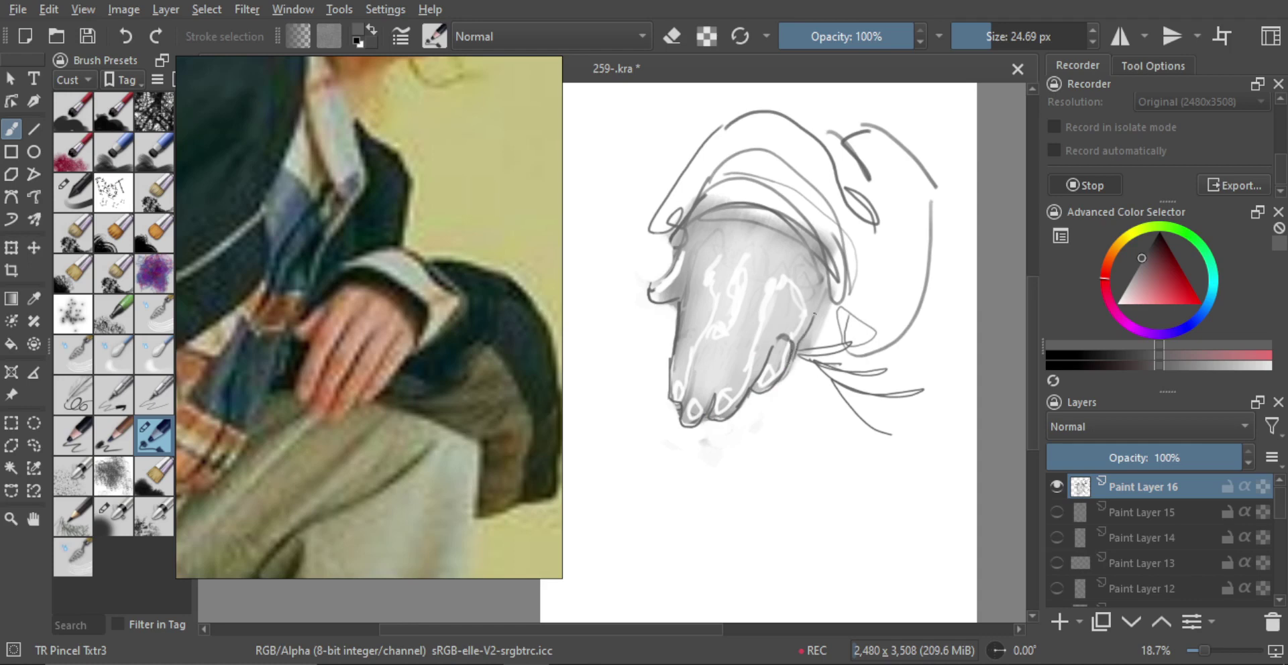
Step: Draw the cuff's shadow edge across the wrist and hatch the band beneath it with a brush of about 22 px
left_click_drag(813, 314, 809, 272)
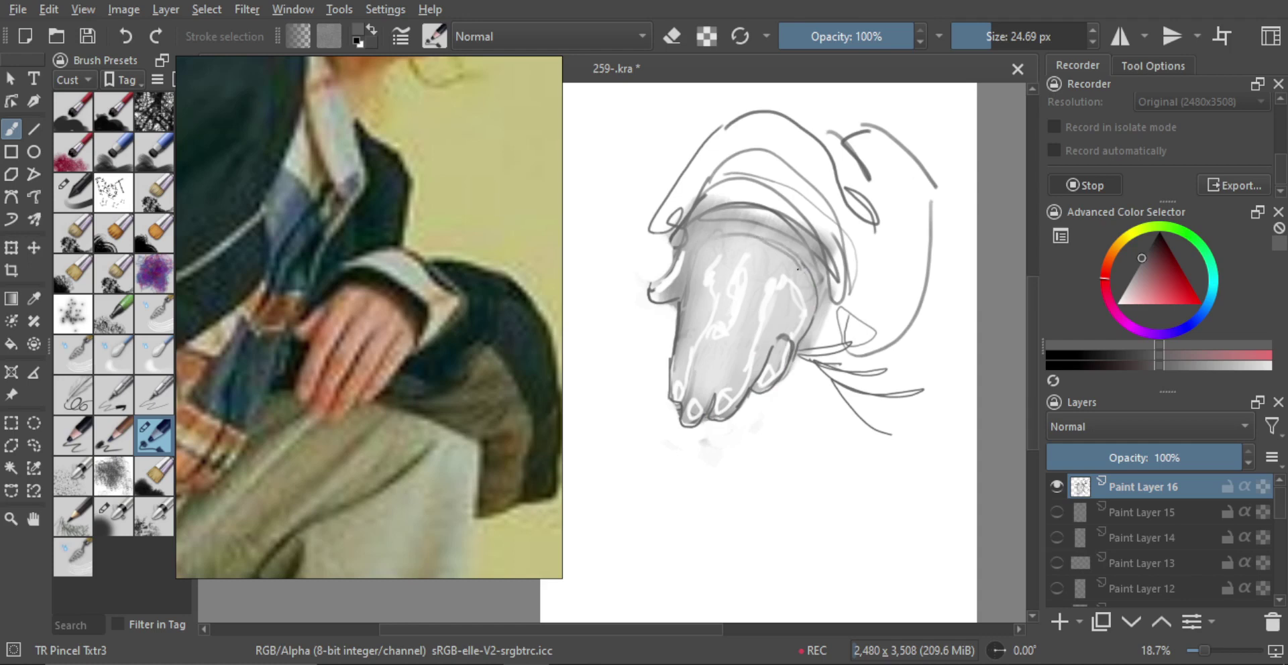
left_click_drag(708, 243, 684, 251, "shift")
left_click_drag(692, 228, 692, 248)
mouse_move(702, 228)
left_mouse_down()
mouse_move(698, 243)
mouse_move(714, 222)
mouse_move(749, 221)
mouse_move(802, 242)
mouse_move(818, 296)
left_mouse_up()
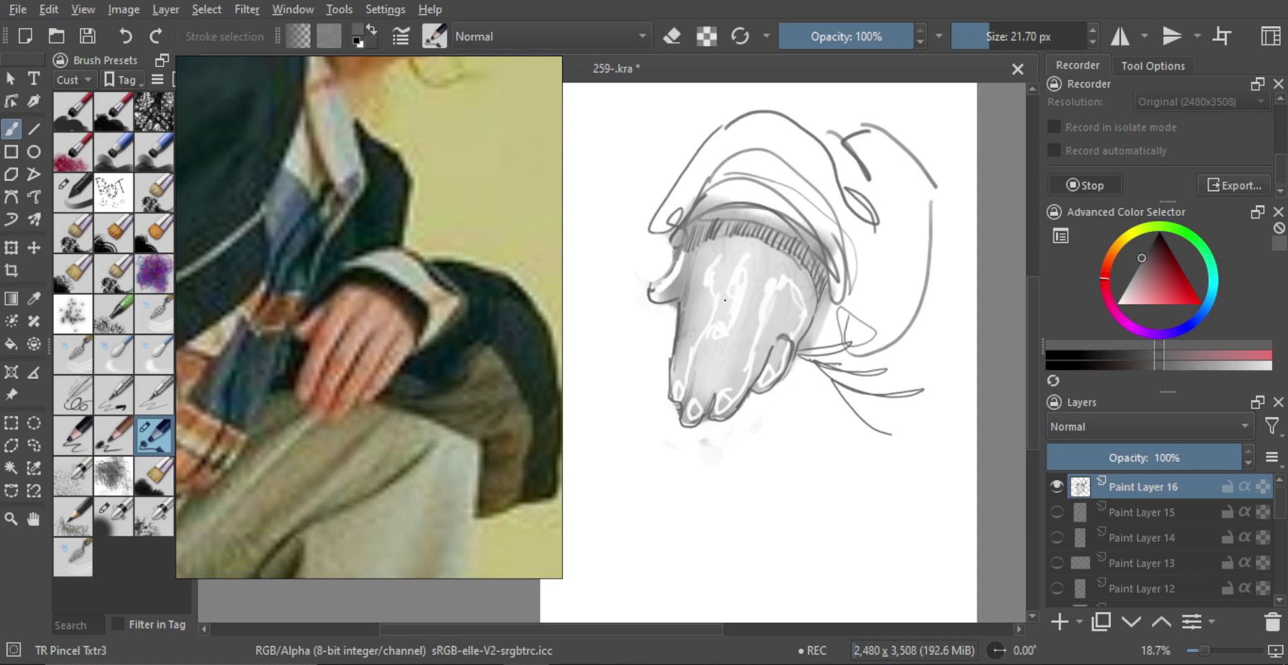
Step: Draw dark dividing lines between the fingers and strengthen the thumb's edge
left_click_drag(726, 267, 723, 294)
mouse_move(683, 399)
left_mouse_down()
mouse_move(716, 306)
mouse_move(692, 372)
mouse_move(701, 338)
left_mouse_up()
mouse_move(713, 391)
left_mouse_down()
mouse_move(747, 310)
mouse_move(716, 393)
mouse_move(740, 331)
left_mouse_up()
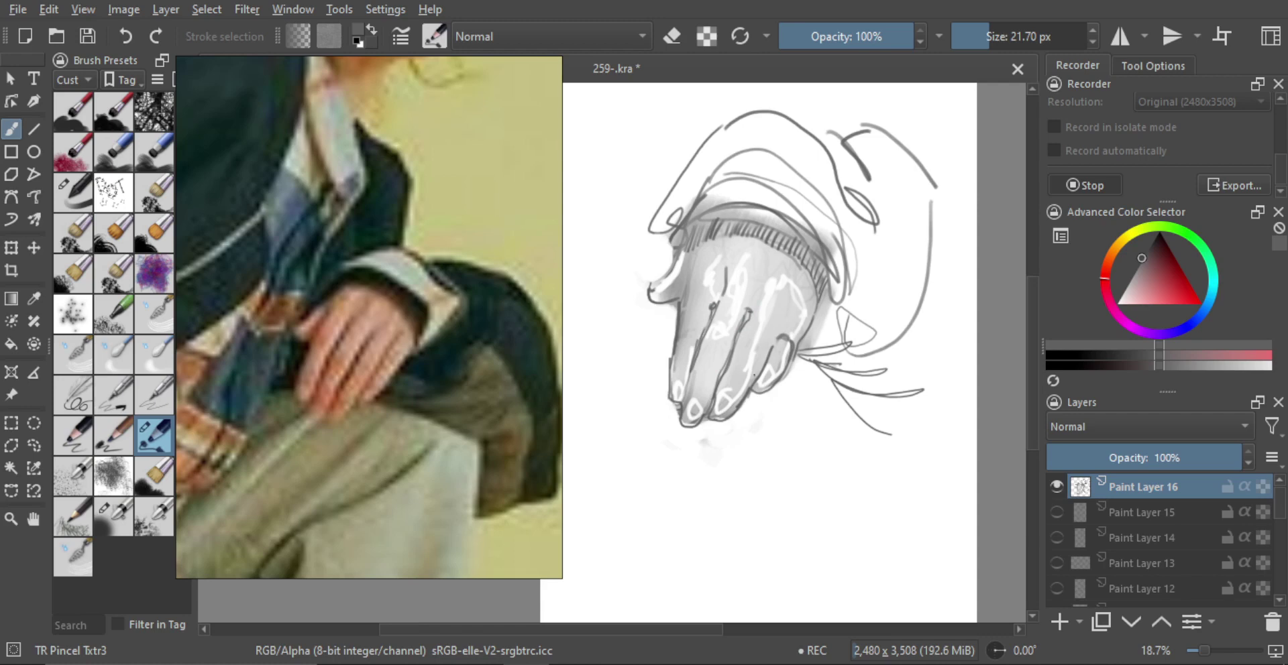
key("e")
mouse_move(749, 390)
left_mouse_down()
mouse_move(733, 416)
mouse_move(774, 338)
left_mouse_up()
key("e")
mouse_move(691, 270)
left_mouse_down()
mouse_move(683, 292)
mouse_move(704, 349)
mouse_move(742, 296)
mouse_move(737, 305)
mouse_move(721, 289)
mouse_move(746, 259)
left_mouse_up()
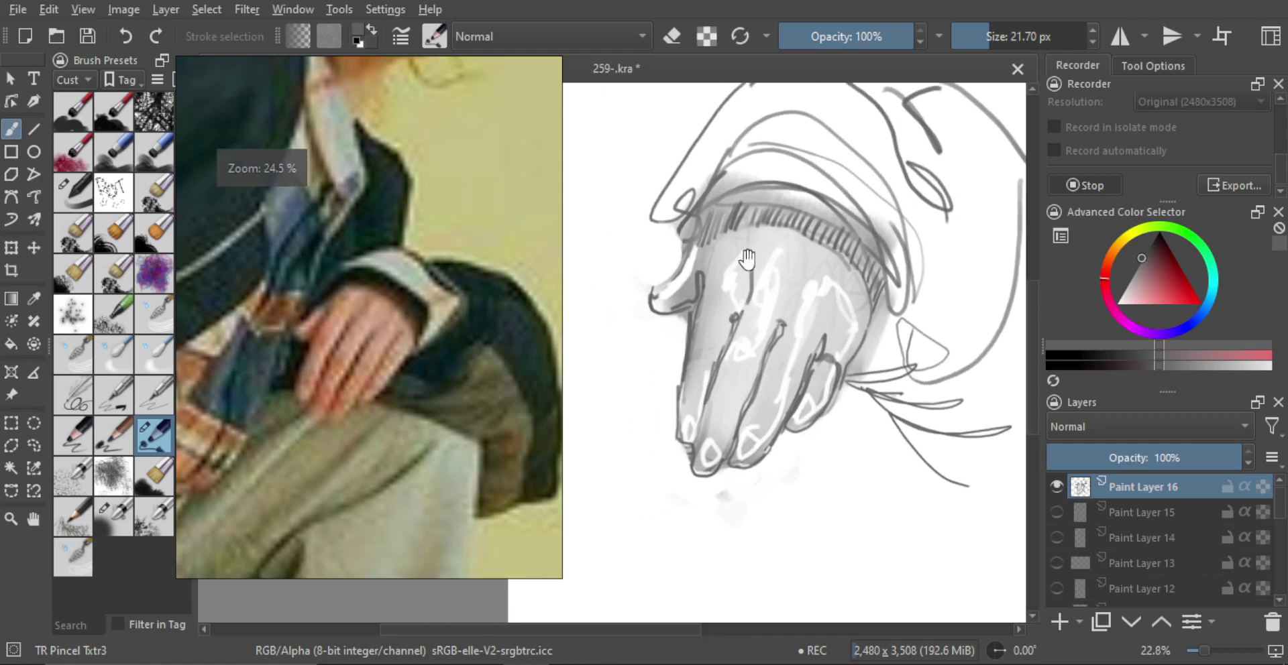
Step: Sample a mid grey from the hand and paint shadow patches on the knuckle and finger joints, undoing stray strokes
left_click(685, 293, "alt")
mouse_move(706, 303)
left_mouse_down("shift")
mouse_move(713, 292)
mouse_move(744, 300)
mouse_move(731, 295)
mouse_move(744, 275)
mouse_move(740, 308)
mouse_move(743, 283)
left_mouse_up("shift")
key("ctrl+z")
mouse_move(697, 350)
left_mouse_down()
mouse_move(684, 431)
mouse_move(686, 410)
mouse_move(732, 394)
mouse_move(718, 372)
mouse_move(697, 374)
left_mouse_up()
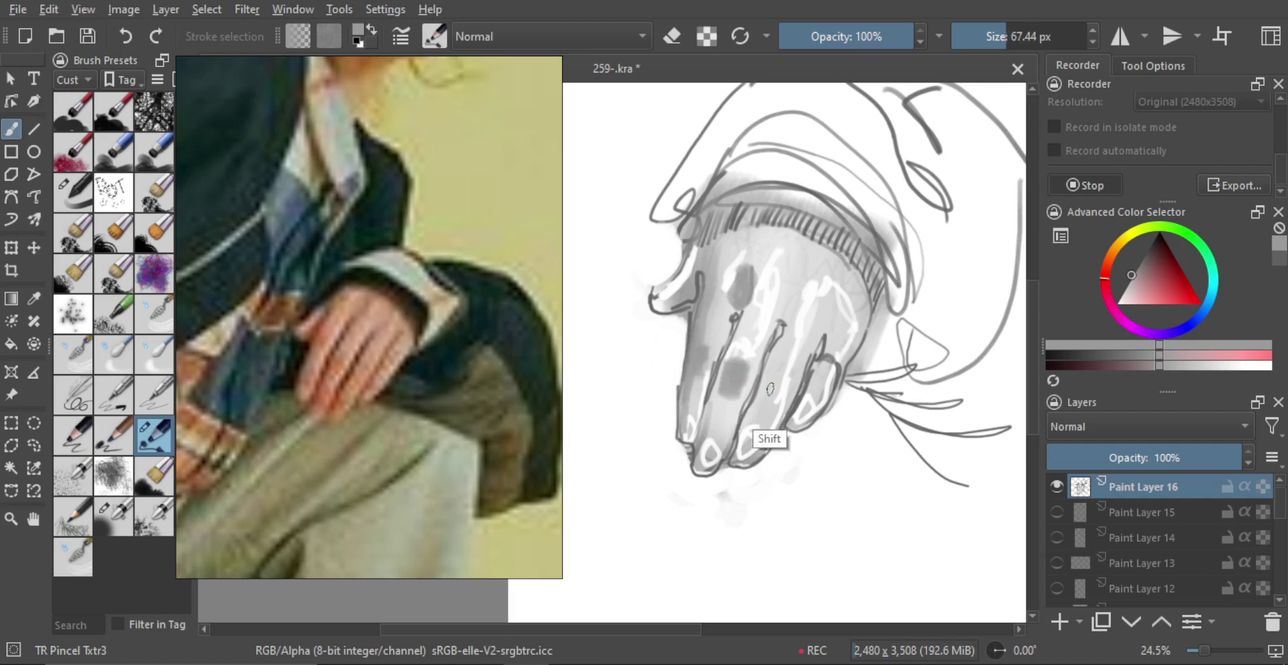
left_click_drag(770, 389, 773, 389, "shift")
mouse_move(773, 381)
left_mouse_down()
mouse_move(772, 398)
mouse_move(804, 390)
mouse_move(813, 402)
left_mouse_up()
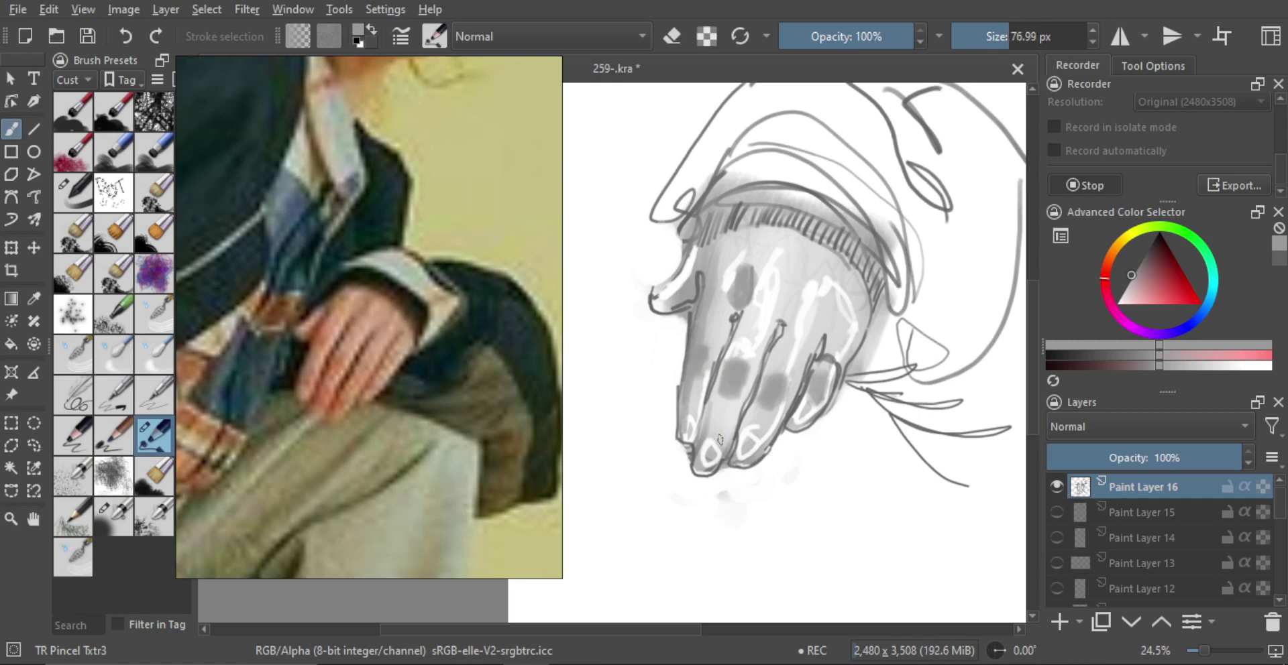
mouse_move(713, 429)
left_mouse_down()
mouse_move(700, 470)
mouse_move(714, 452)
mouse_move(709, 477)
mouse_move(704, 463)
mouse_move(736, 432)
mouse_move(732, 475)
left_mouse_up()
key("ctrl+z")
mouse_move(756, 404)
left_mouse_down()
mouse_move(745, 458)
mouse_move(687, 437)
mouse_move(786, 413)
mouse_move(762, 361)
left_mouse_up()
mouse_move(748, 354)
left_mouse_down("shift")
mouse_move(754, 326)
mouse_move(732, 396)
left_mouse_up("shift")
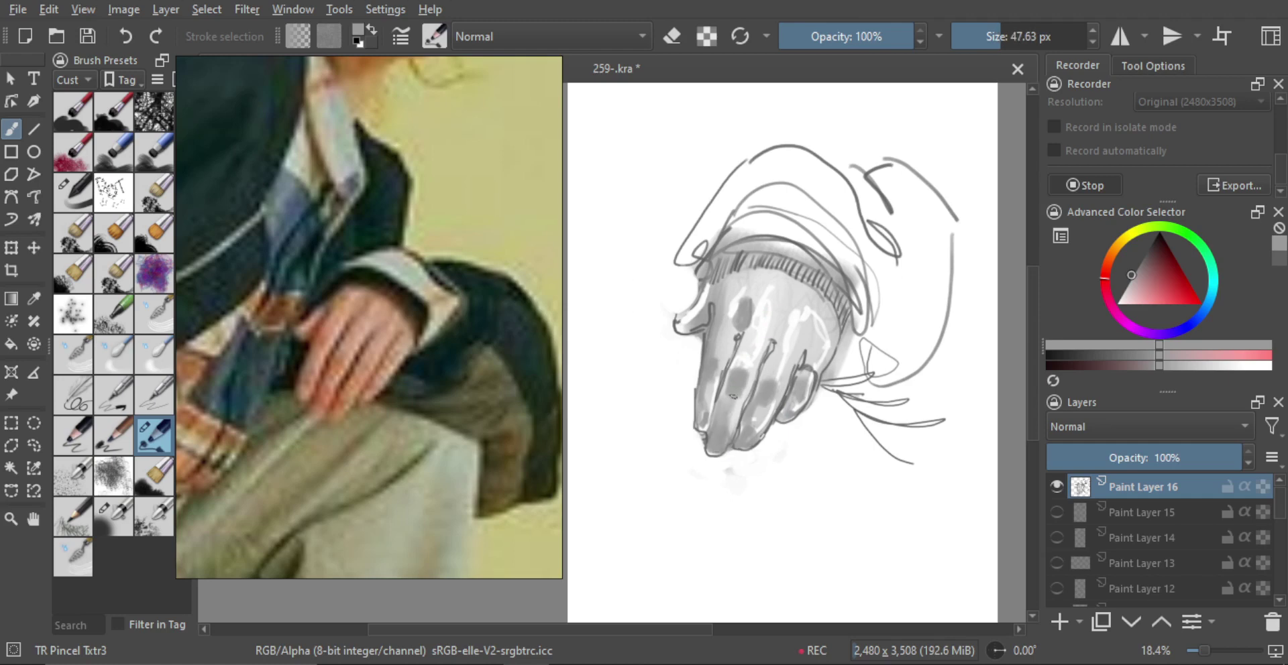
Step: Paint mid-grey shadows on the thumb side, over the wrist hatching and between the knuckle highlights
left_click_drag(720, 338, 708, 321)
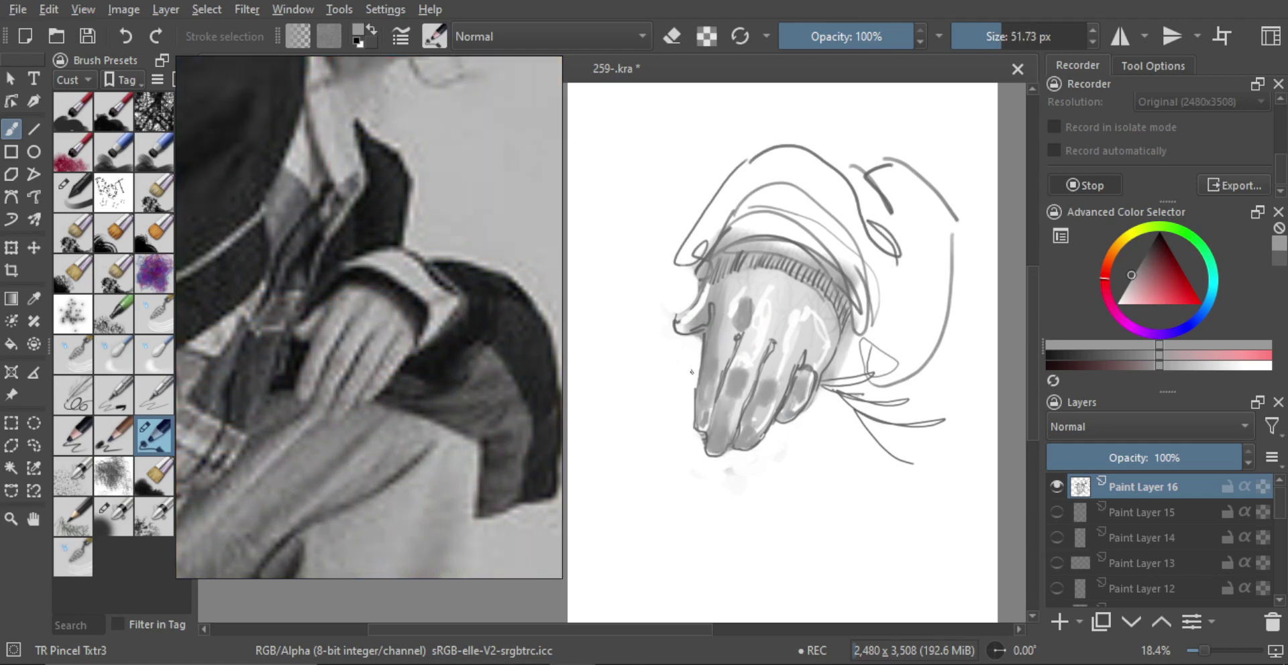
mouse_move(679, 325)
left_mouse_down()
mouse_move(702, 315)
mouse_move(703, 328)
left_mouse_up()
mouse_move(719, 308)
left_mouse_down()
mouse_move(718, 273)
mouse_move(756, 260)
mouse_move(789, 265)
mouse_move(832, 301)
mouse_move(816, 280)
mouse_move(834, 323)
mouse_move(757, 293)
mouse_move(737, 310)
mouse_move(764, 282)
mouse_move(789, 295)
mouse_move(782, 332)
mouse_move(793, 282)
left_mouse_up()
mouse_move(816, 331)
left_mouse_down("shift")
mouse_move(805, 315)
mouse_move(811, 348)
mouse_move(831, 302)
mouse_move(802, 398)
left_mouse_up("shift")
Step: Sample a light grey and blend it over the back of the hand, the joint patches and the fingertips
left_click(724, 341, "alt")
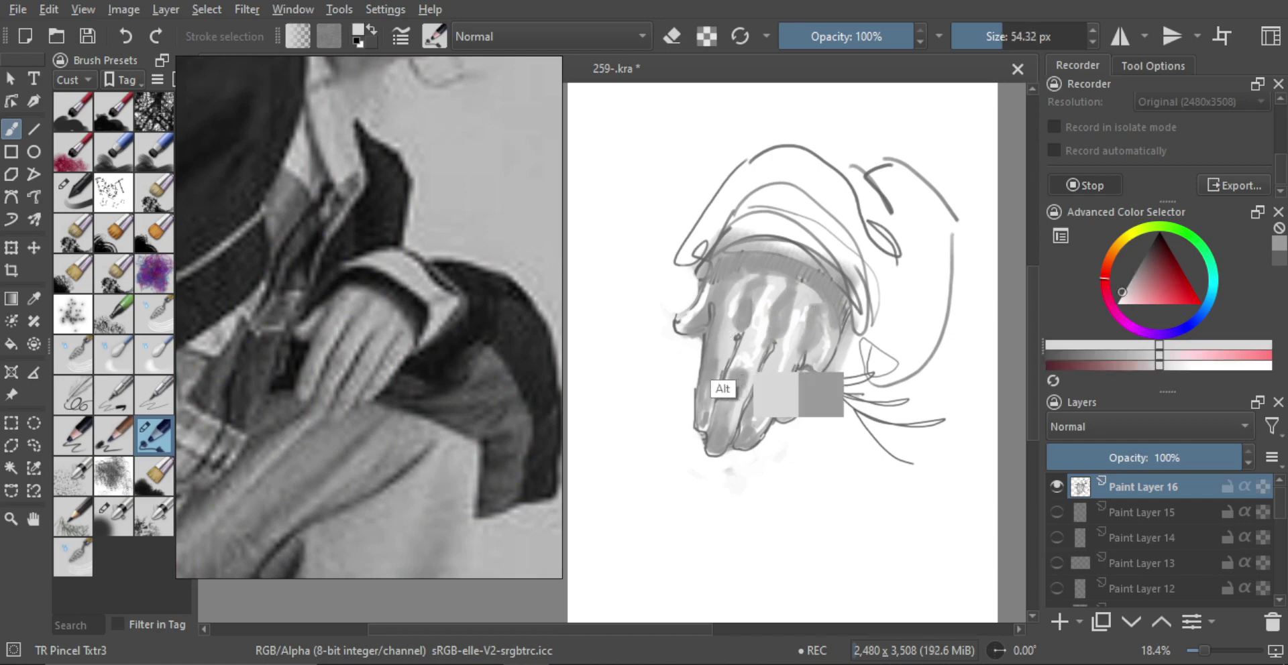
left_click_drag(724, 341, 729, 342, "shift")
mouse_move(737, 287)
left_mouse_down()
mouse_move(737, 322)
mouse_move(745, 287)
mouse_move(751, 320)
mouse_move(750, 295)
mouse_move(771, 305)
mouse_move(771, 293)
mouse_move(770, 336)
mouse_move(785, 283)
mouse_move(778, 331)
mouse_move(803, 333)
mouse_move(809, 298)
mouse_move(812, 352)
left_mouse_up()
key("bracketleft")
left_click_drag(707, 412, 714, 359)
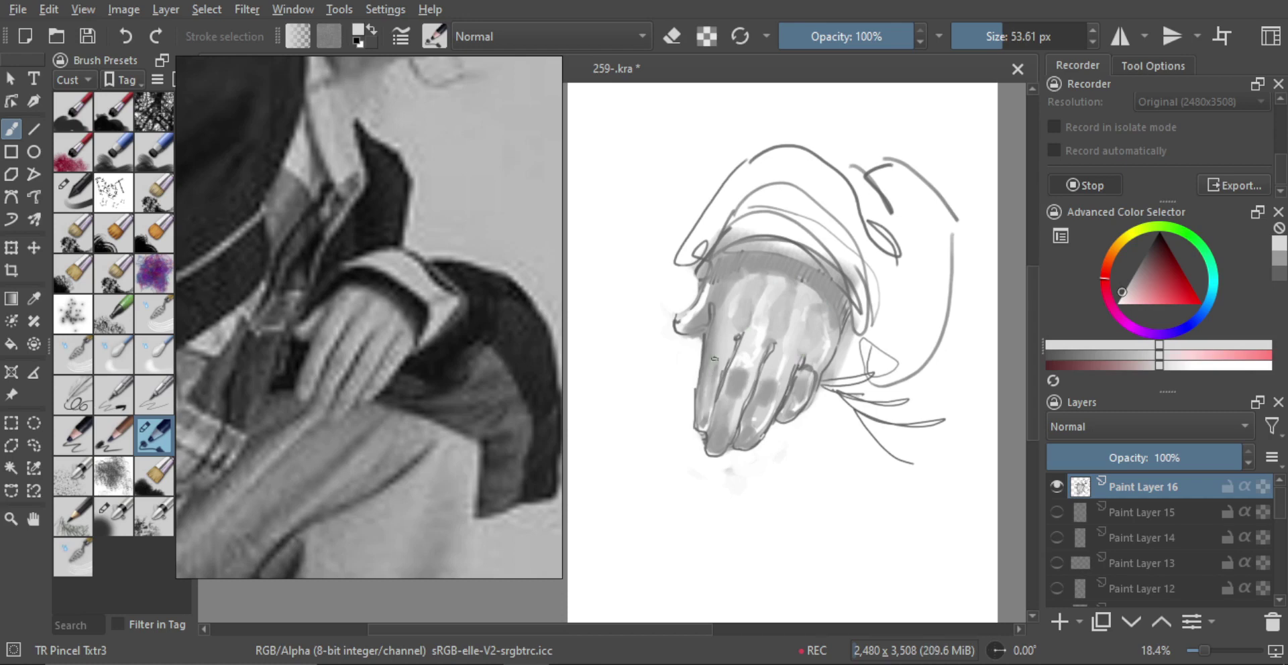
key("bracketright")
mouse_move(722, 432)
left_mouse_down()
mouse_move(756, 361)
mouse_move(745, 436)
left_mouse_up()
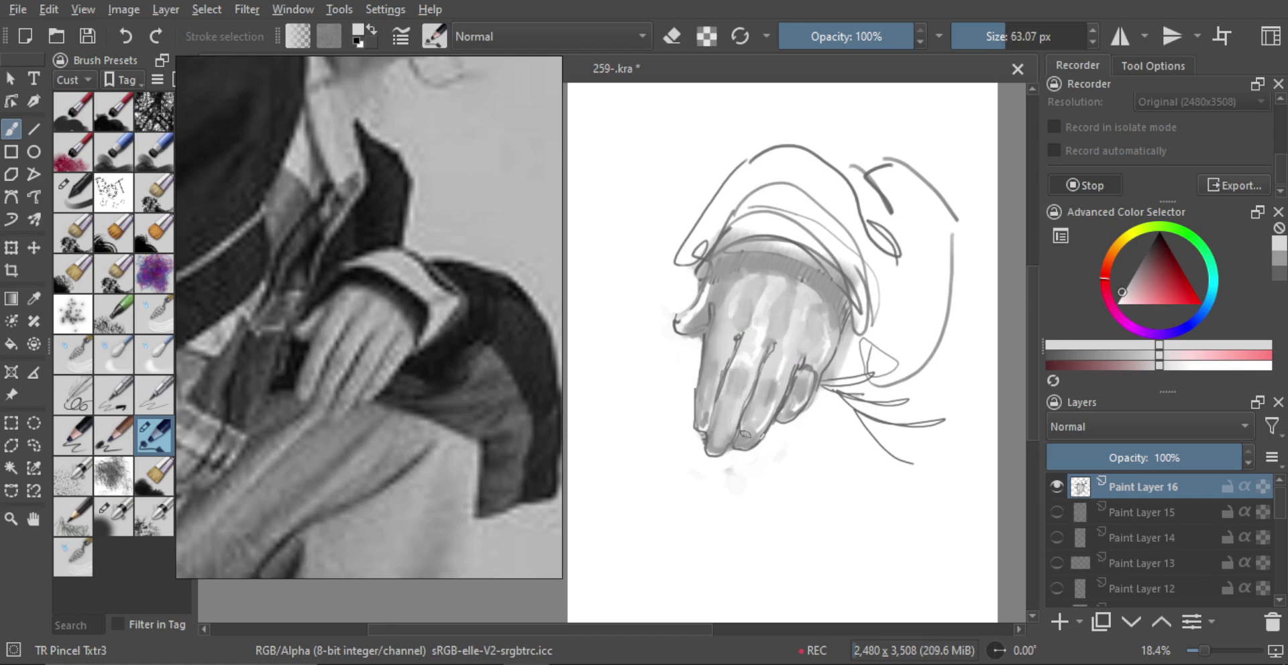
left_click_drag(770, 391, 750, 437)
left_click_drag(805, 365, 786, 414)
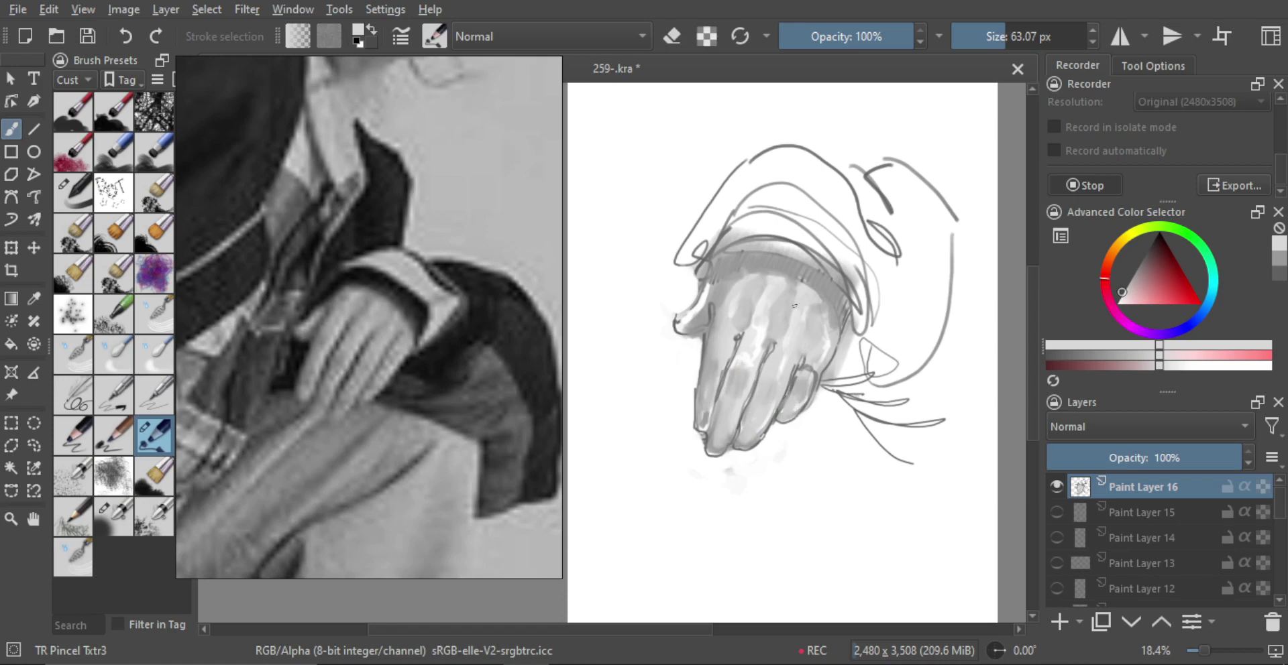
Step: Reduce the brush to about 29 px and paint light strokes along each finger to soften the dark dividing lines
key("bracketleft")
key("bracketleft")
key("bracketleft")
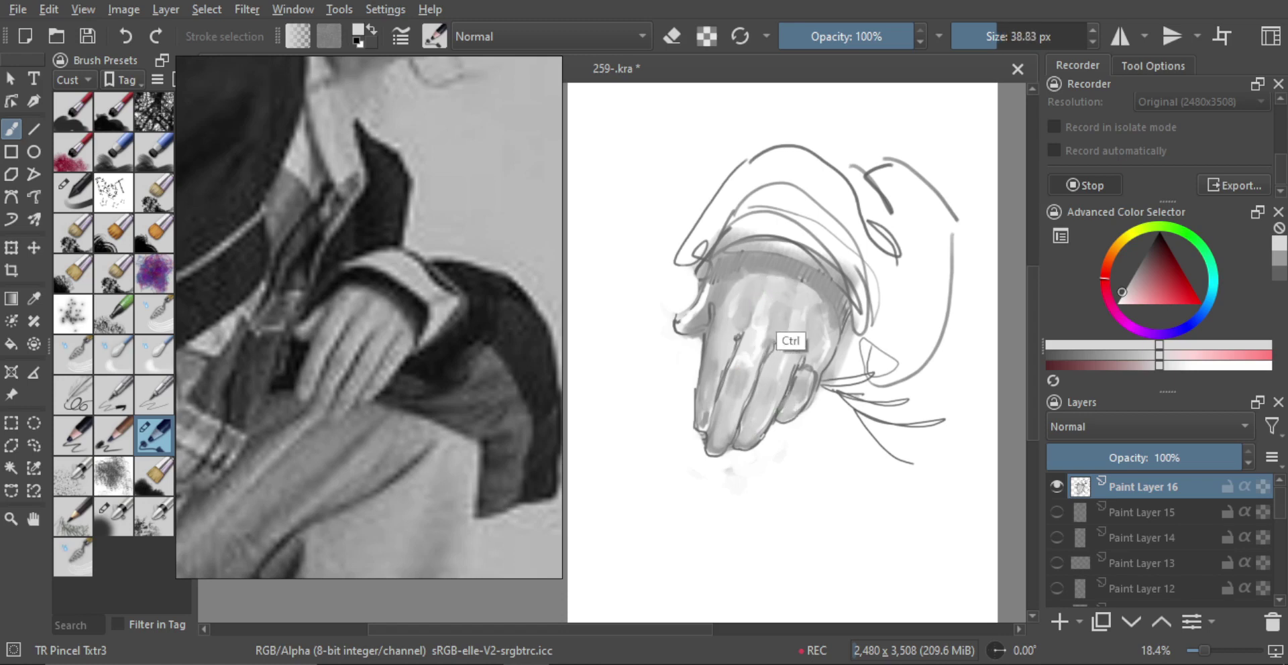
key("bracketleft")
key("bracketleft")
mouse_move(746, 327)
left_mouse_down()
mouse_move(729, 383)
mouse_move(725, 366)
left_mouse_up()
left_click_drag(725, 371, 709, 432)
left_click_drag(729, 361, 719, 387)
left_click_drag(772, 343, 738, 442)
left_click_drag(797, 366, 774, 420)
mouse_move(803, 357)
left_mouse_down()
mouse_move(785, 401)
mouse_move(811, 388)
left_mouse_up()
left_click_drag(806, 345, 777, 440)
scroll(776, 440, "down", 1)
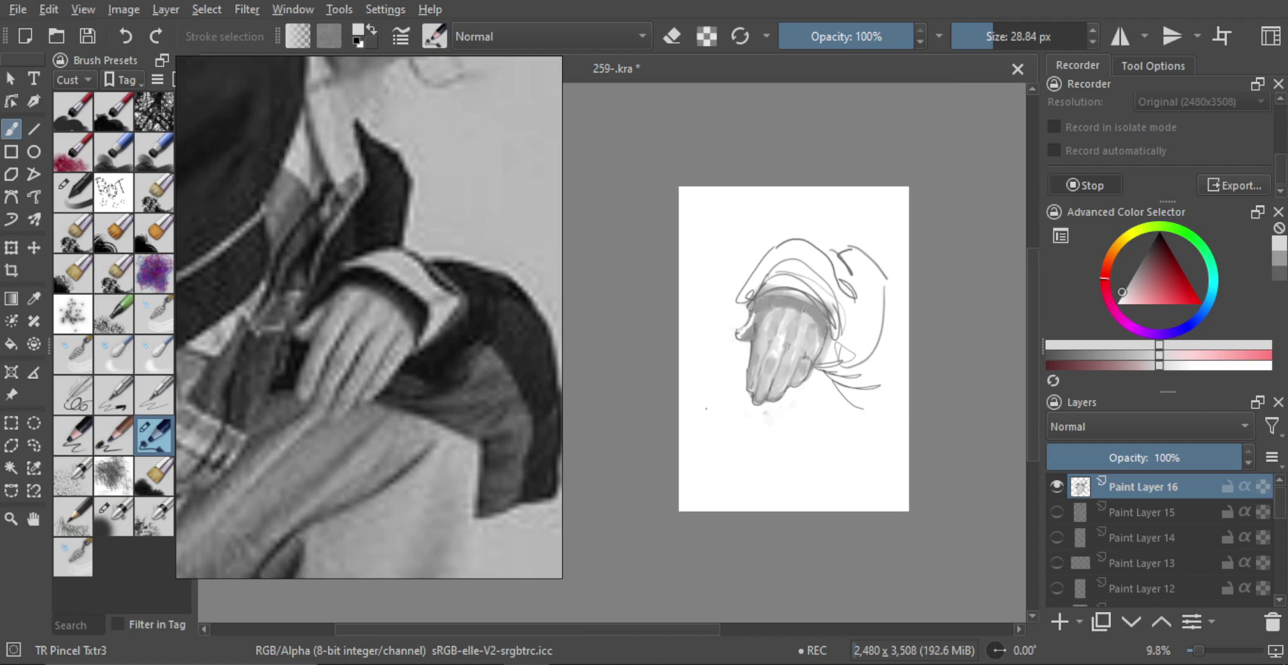
Step: Sample the dark grey, clean up the fingertip edge and redraw a thin 8 px line between the first two fingers
scroll(772, 383, "up", 3)
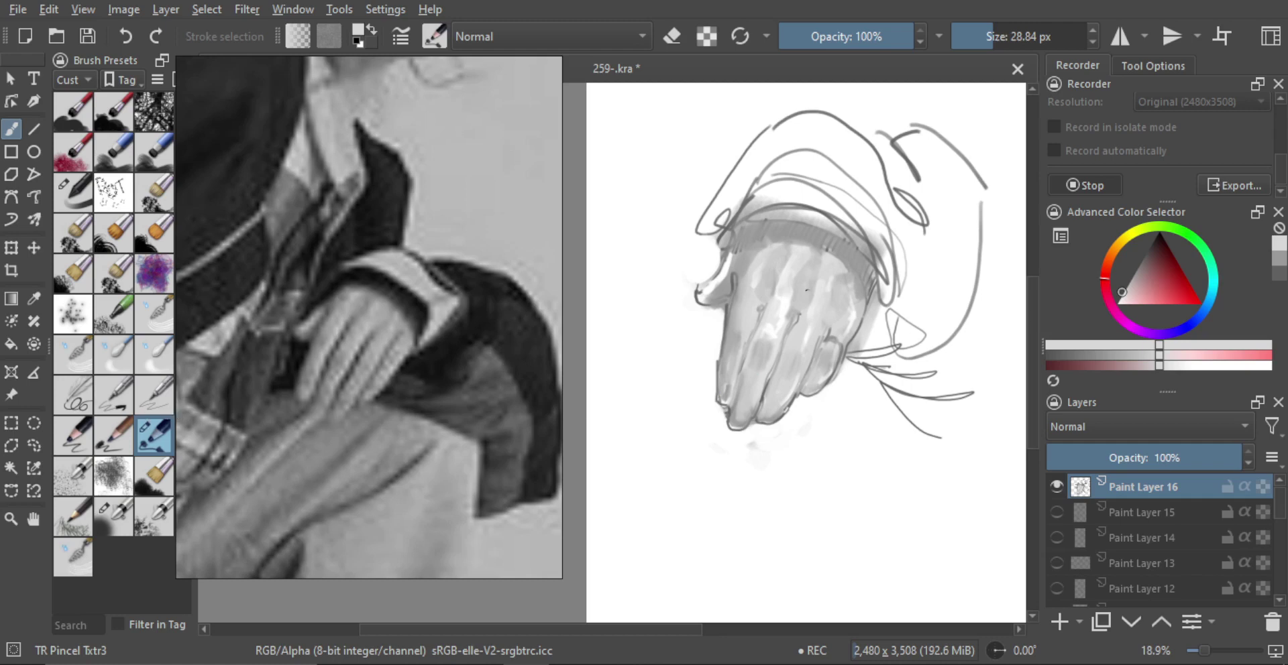
key("alt")
left_click(729, 227, "alt")
left_click_drag(786, 362, 758, 373)
key("e")
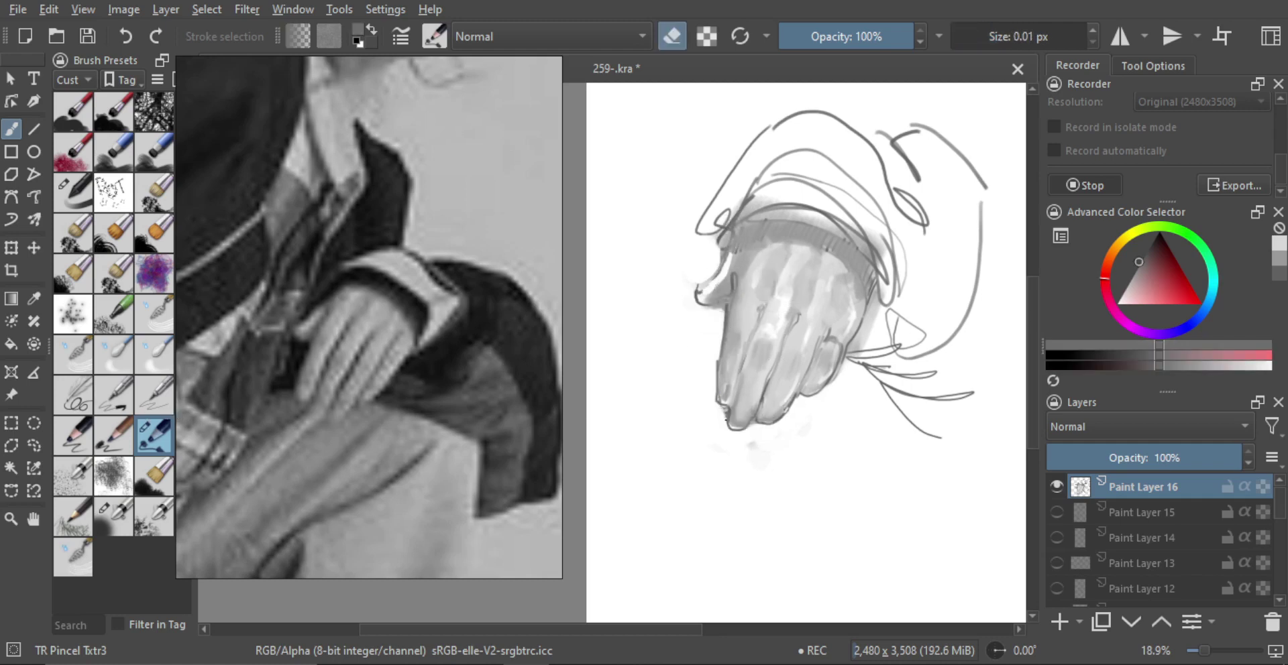
key("e")
key("e")
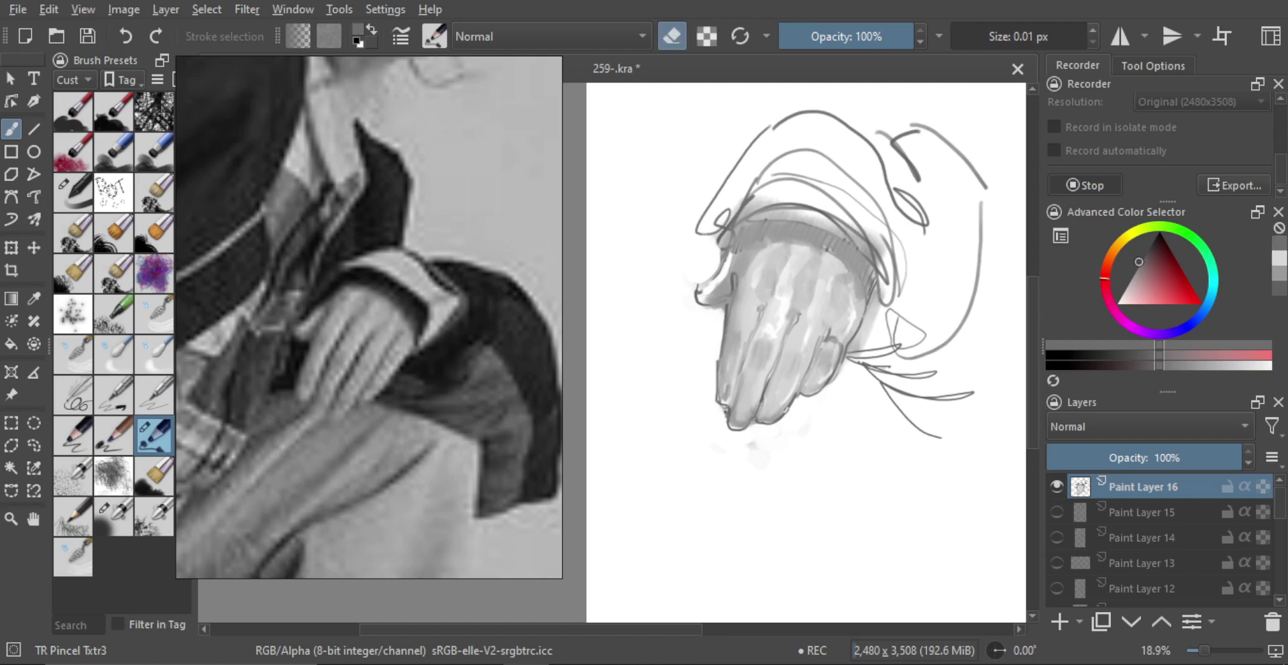
mouse_move(731, 461)
left_mouse_down()
mouse_move(745, 460)
mouse_move(735, 443)
left_mouse_up()
key("e")
left_click(723, 401)
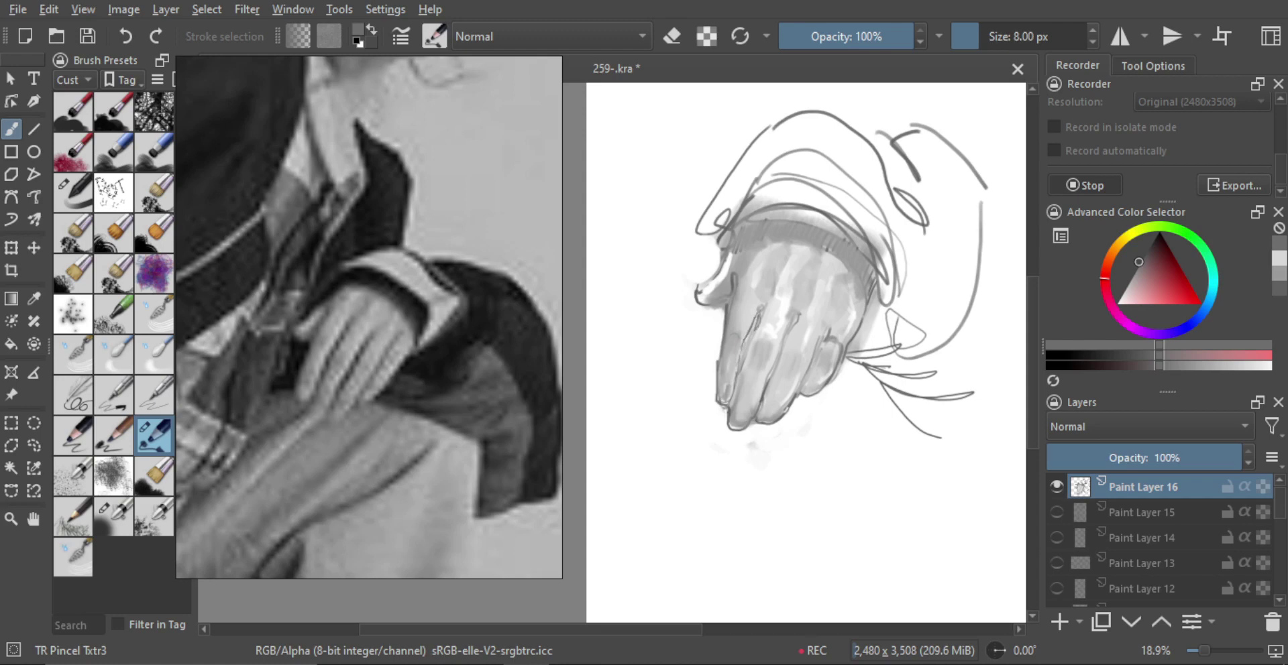
key("e")
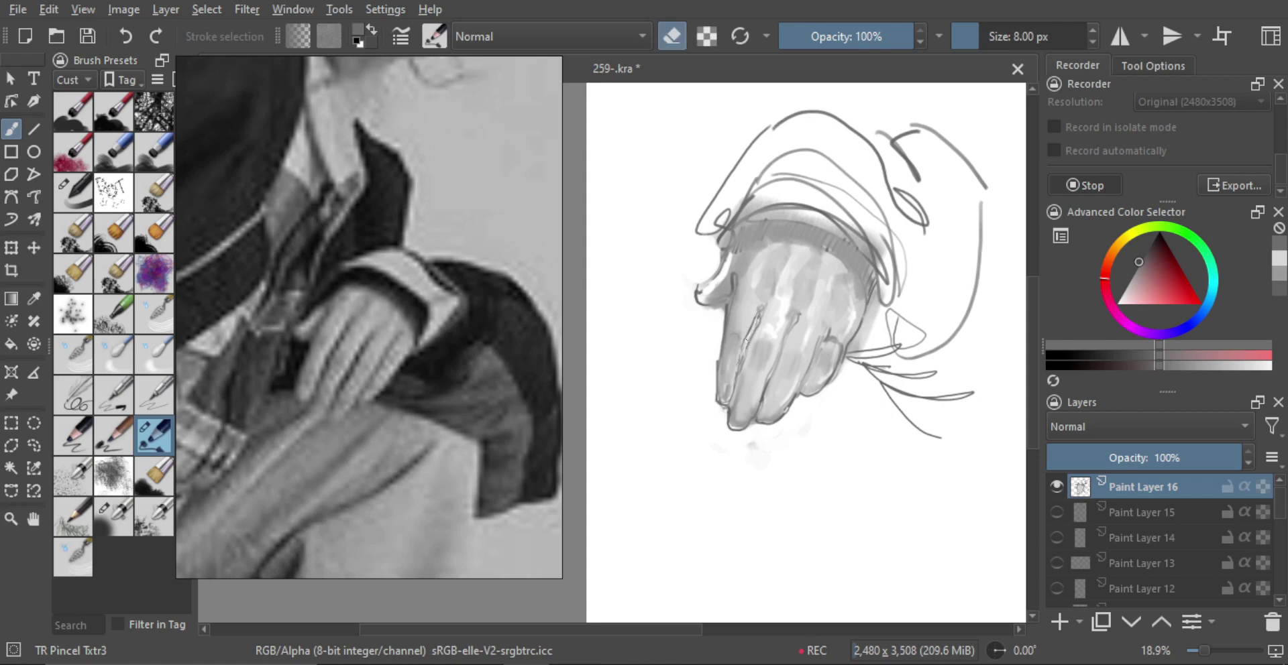
key("e")
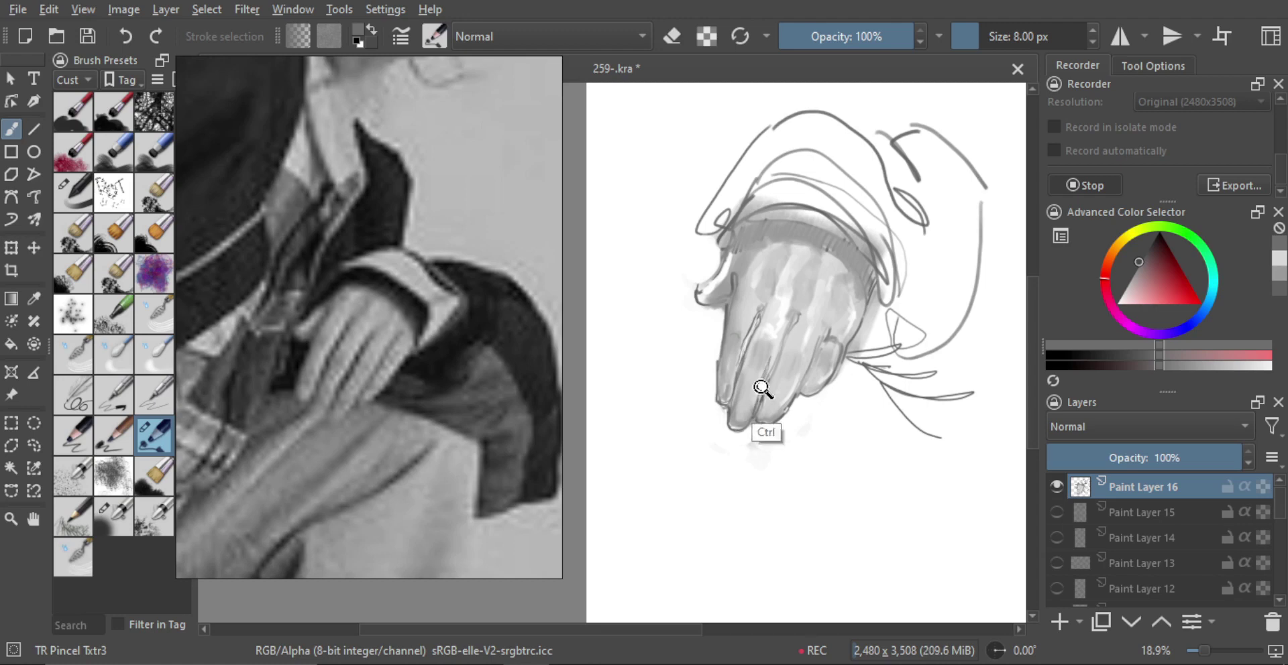
Step: Draw a thin line of about 9 px between the two middle fingers and trim it with the eraser
left_click_drag(761, 340, 768, 339, "shift")
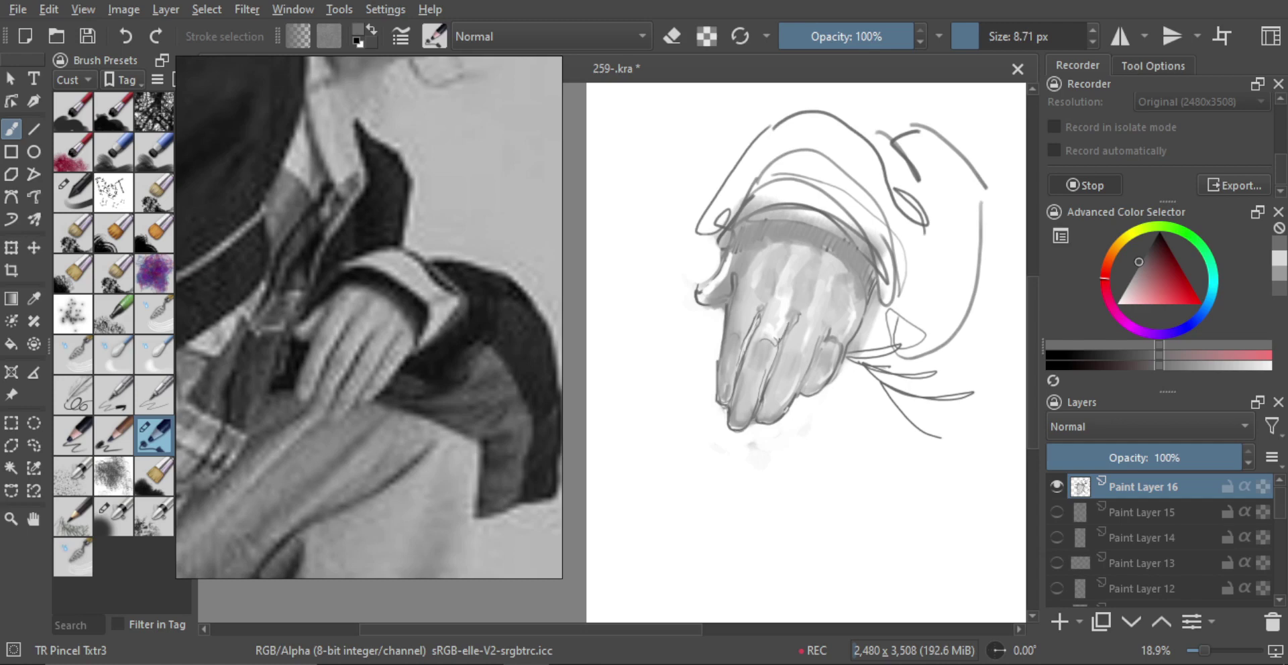
key("e")
left_click_drag(778, 355, 763, 399)
key("e")
left_click_drag(787, 333, 768, 381)
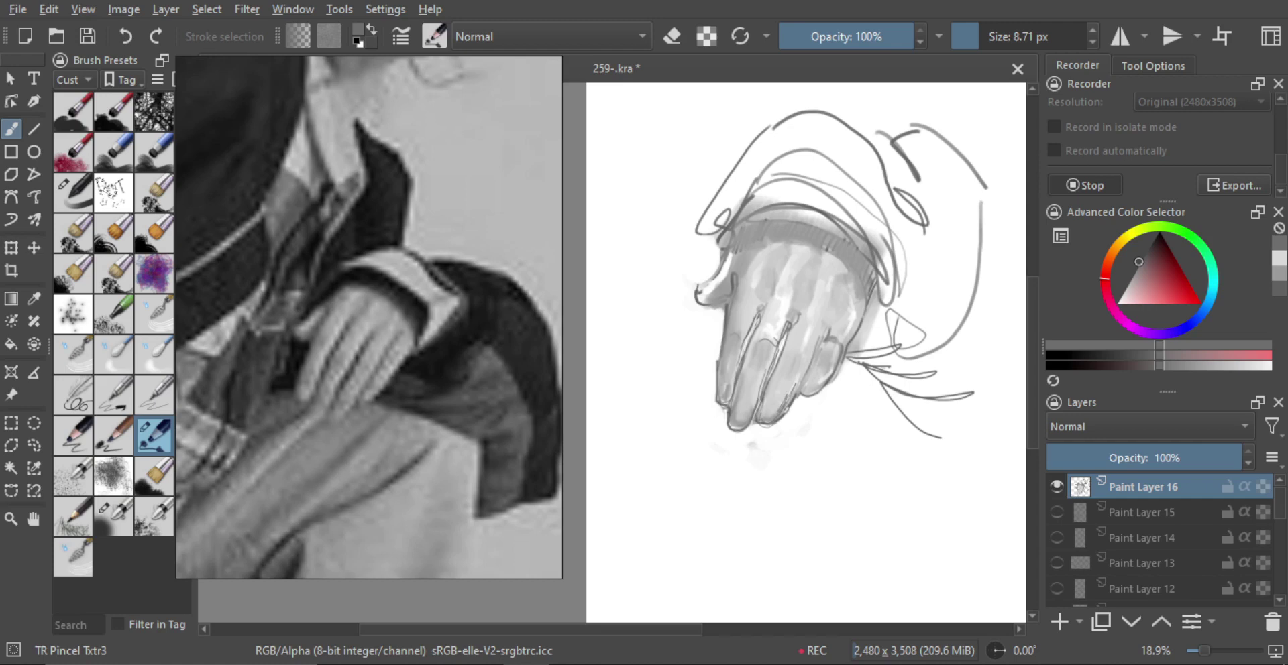
key("e")
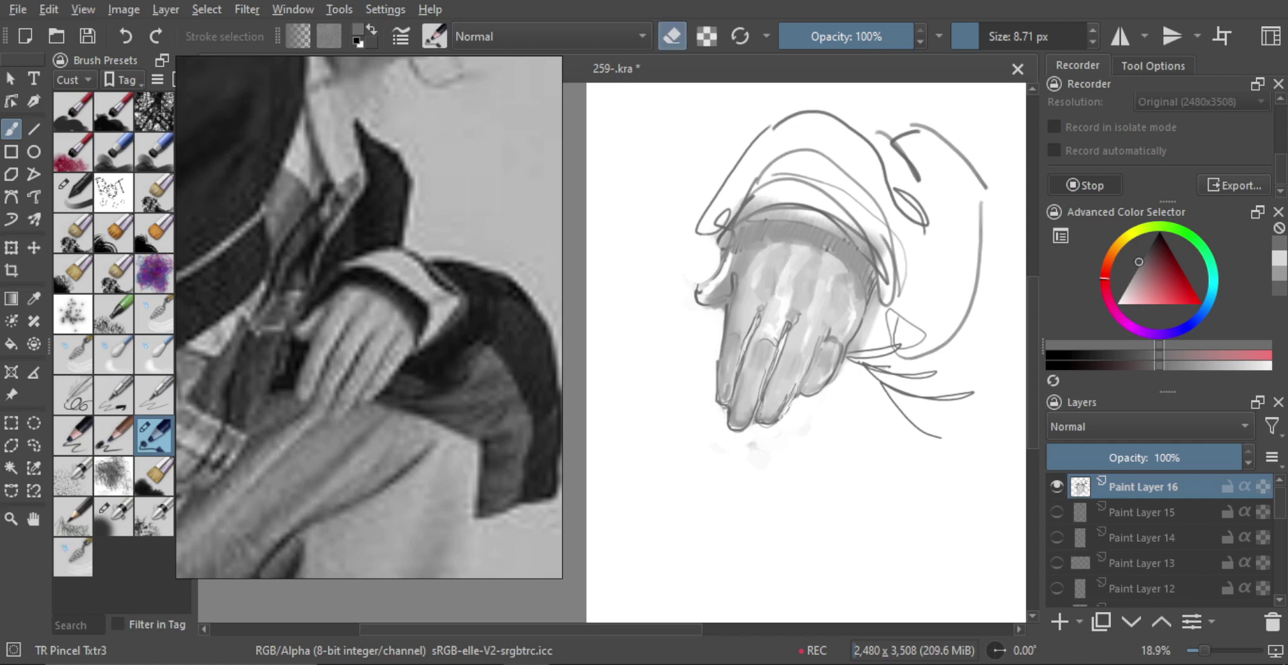
key("e")
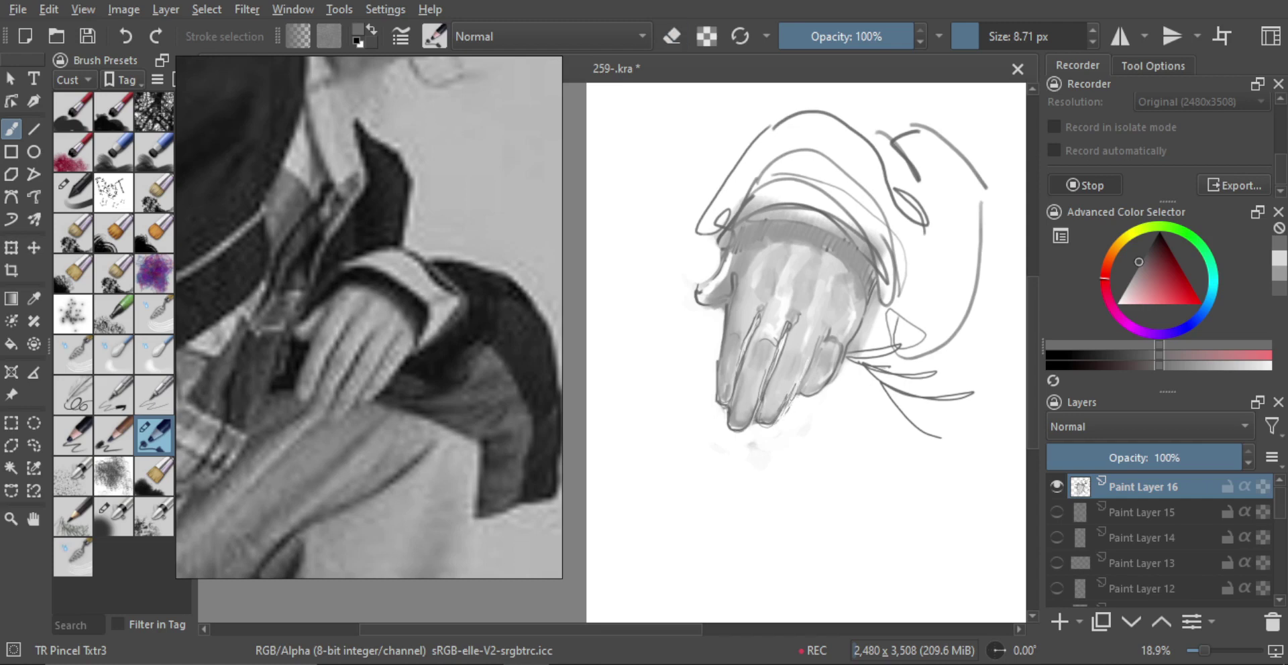
Step: Draw the line beside the little finger and darken the finger gaps, undoing the long line over the knuckles
left_click_drag(819, 339, 803, 375)
mouse_move(768, 294)
left_mouse_down()
mouse_move(757, 325)
mouse_move(813, 354)
mouse_move(784, 332)
left_mouse_up()
left_click_drag(780, 259, 772, 285)
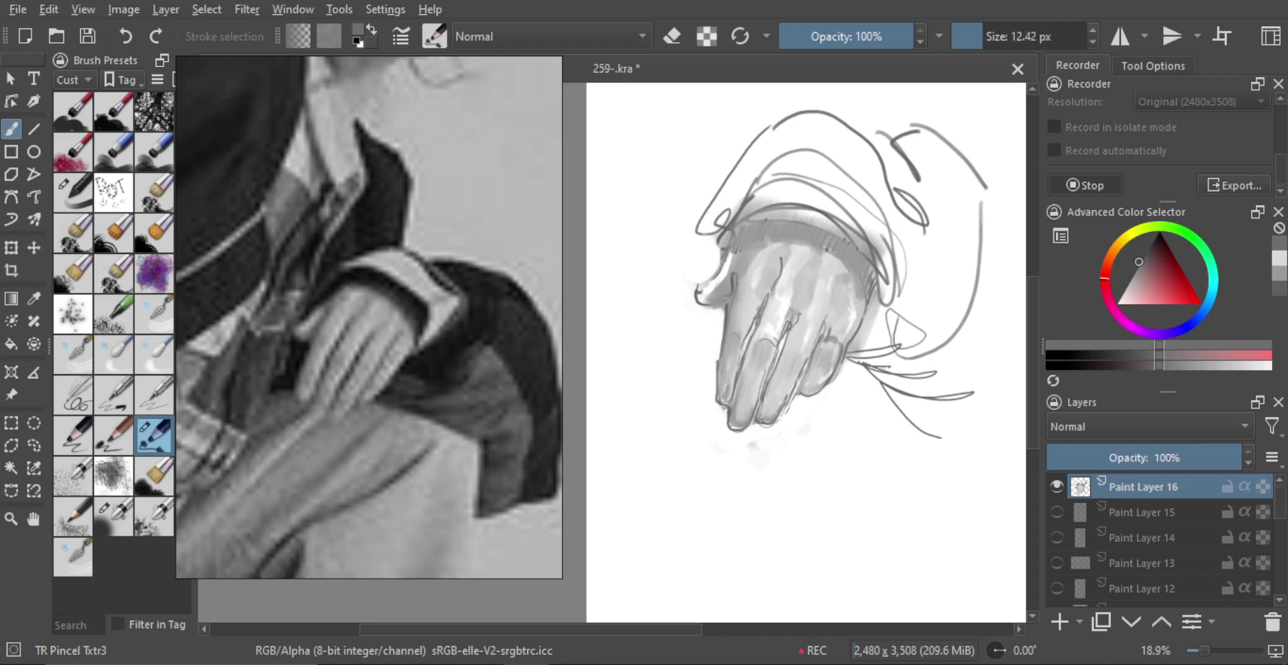
key("ctrl+z")
left_click_drag(781, 329, 765, 328)
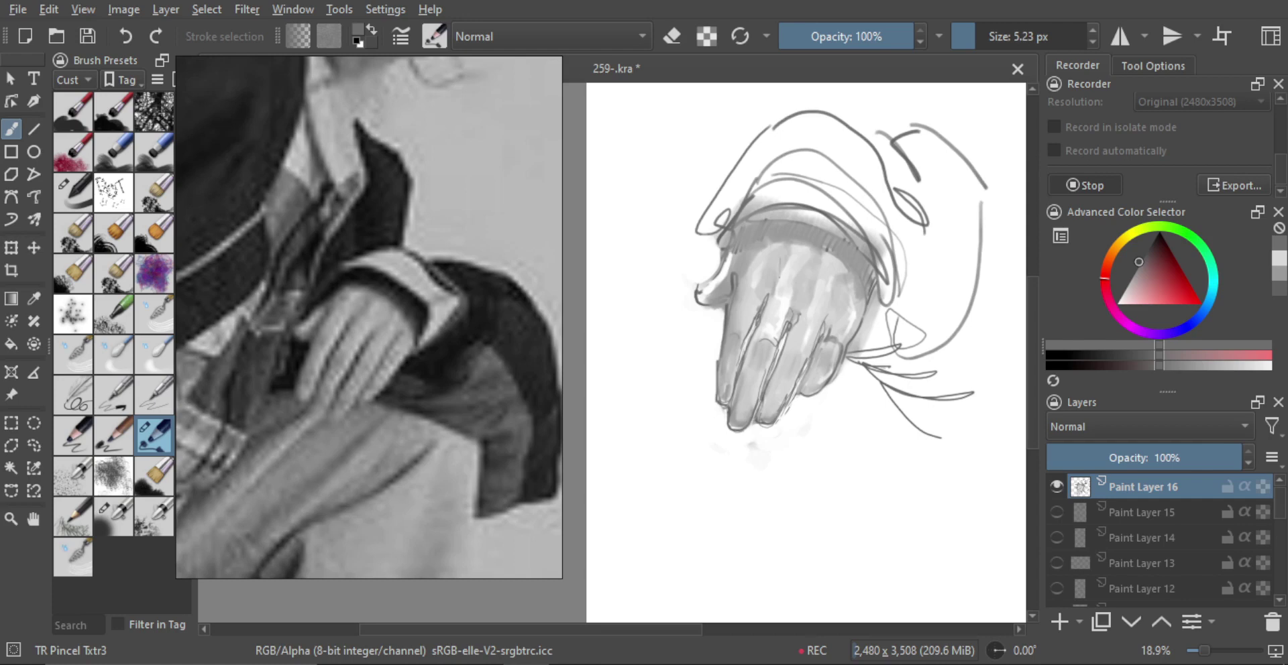
Step: Enlarge the brush to about 11 px and redraw the dark lines at the fingertips and beside the little finger
left_click_drag(804, 276, 809, 301, "shift")
mouse_move(742, 389)
left_mouse_down()
mouse_move(778, 387)
mouse_move(777, 403)
mouse_move(735, 434)
left_mouse_up()
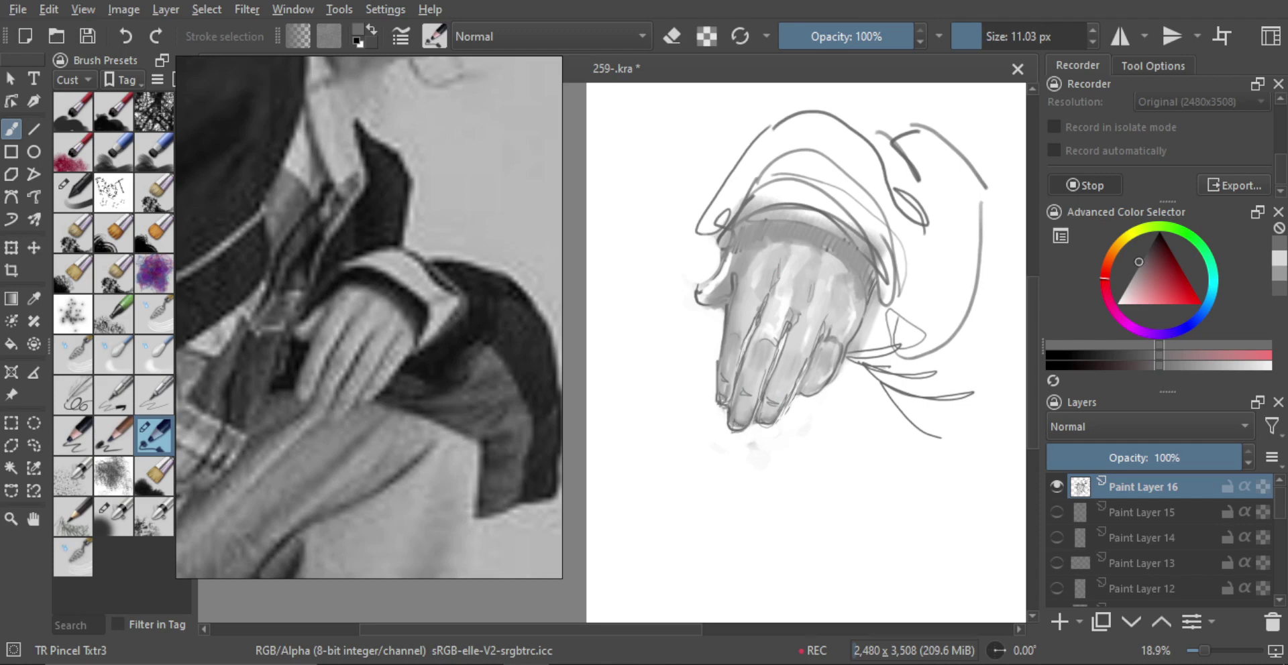
mouse_move(773, 382)
left_mouse_down()
mouse_move(773, 437)
mouse_move(791, 384)
mouse_move(828, 374)
mouse_move(808, 391)
mouse_move(826, 330)
mouse_move(838, 340)
left_mouse_up()
Step: Sample greys from the drawing and repaint the little finger with light shading, reshaping the outline of its tip
key("e")
left_click(833, 323, "alt")
key("e")
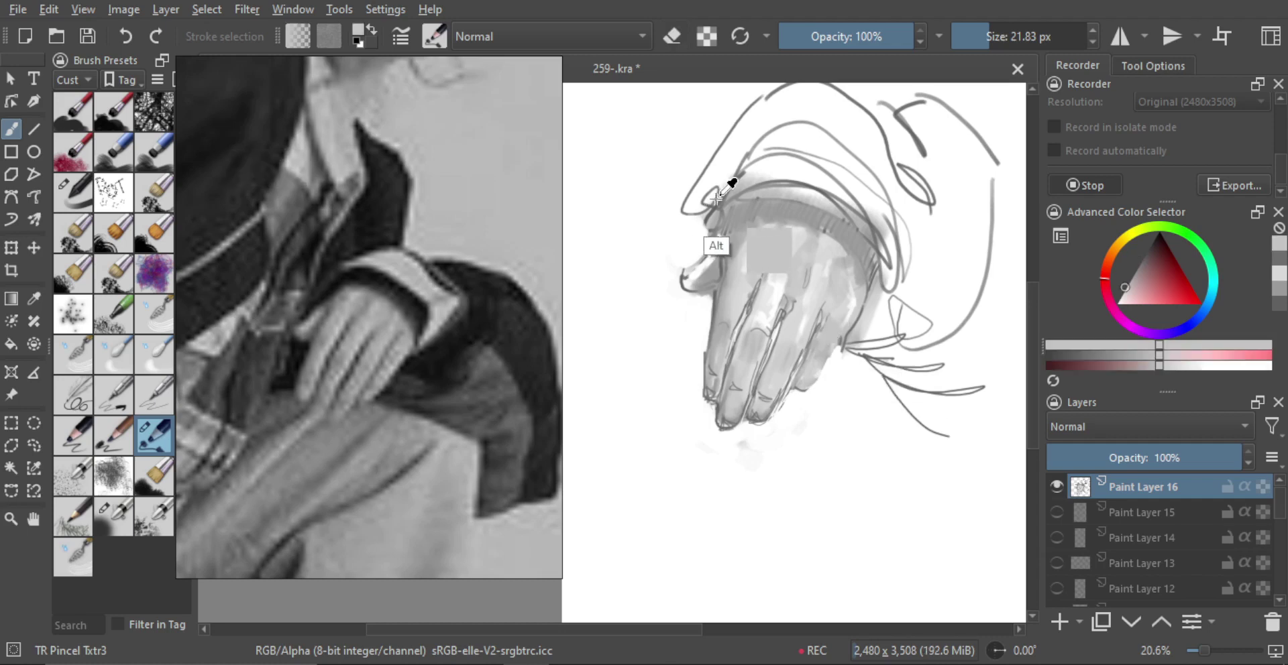
left_click(719, 200, "alt")
mouse_move(825, 375)
left_mouse_down()
mouse_move(808, 365)
mouse_move(787, 398)
left_mouse_up()
scroll(821, 370, "up", 1)
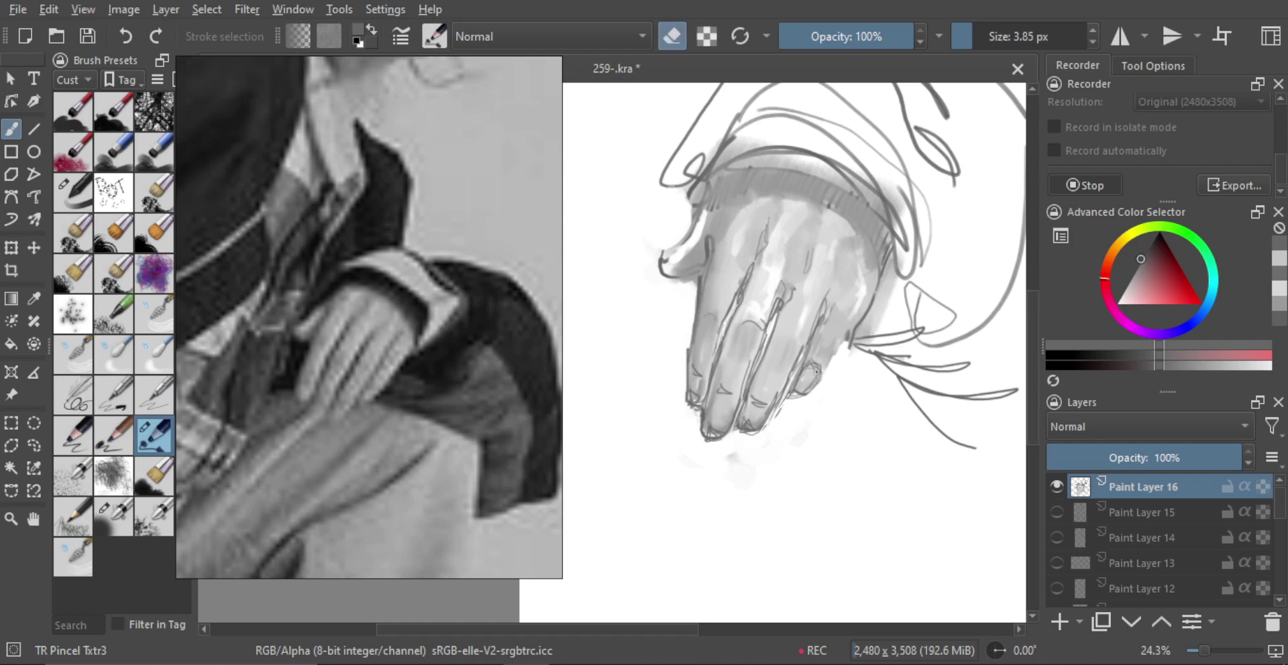
Step: Sample a light grey near the little fingertip and touch up its edge, enlarging the brush to about 10 px
left_click(789, 403, "ctrl")
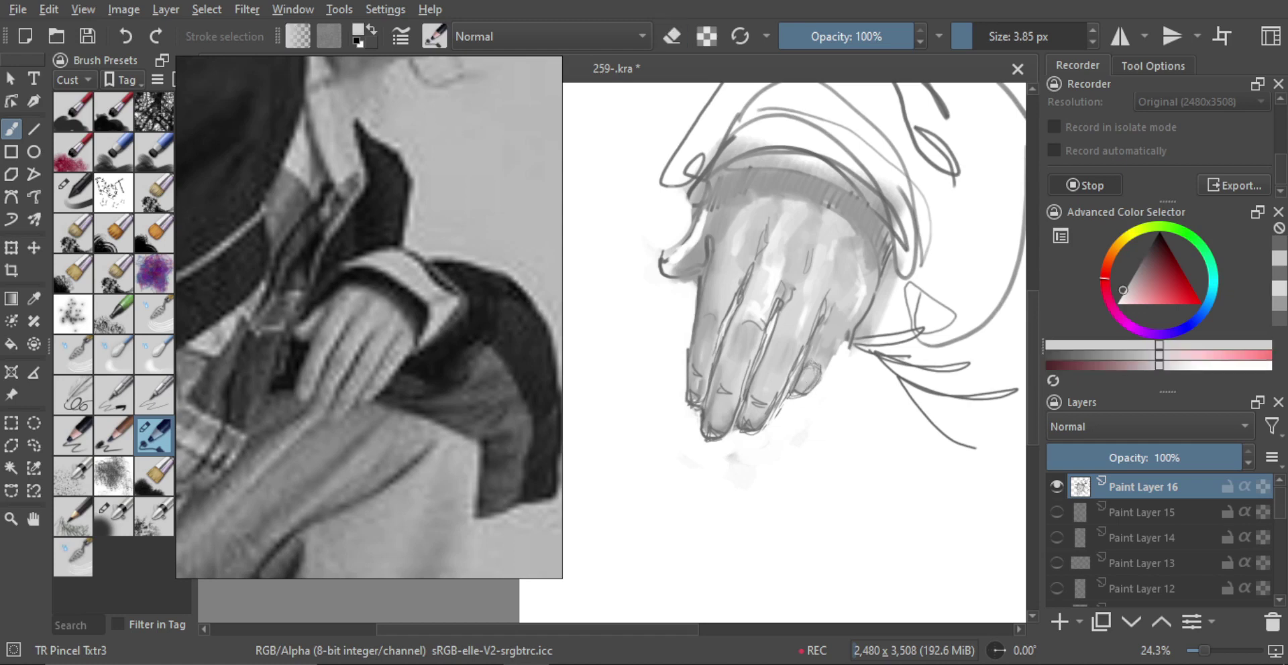
left_click(790, 402)
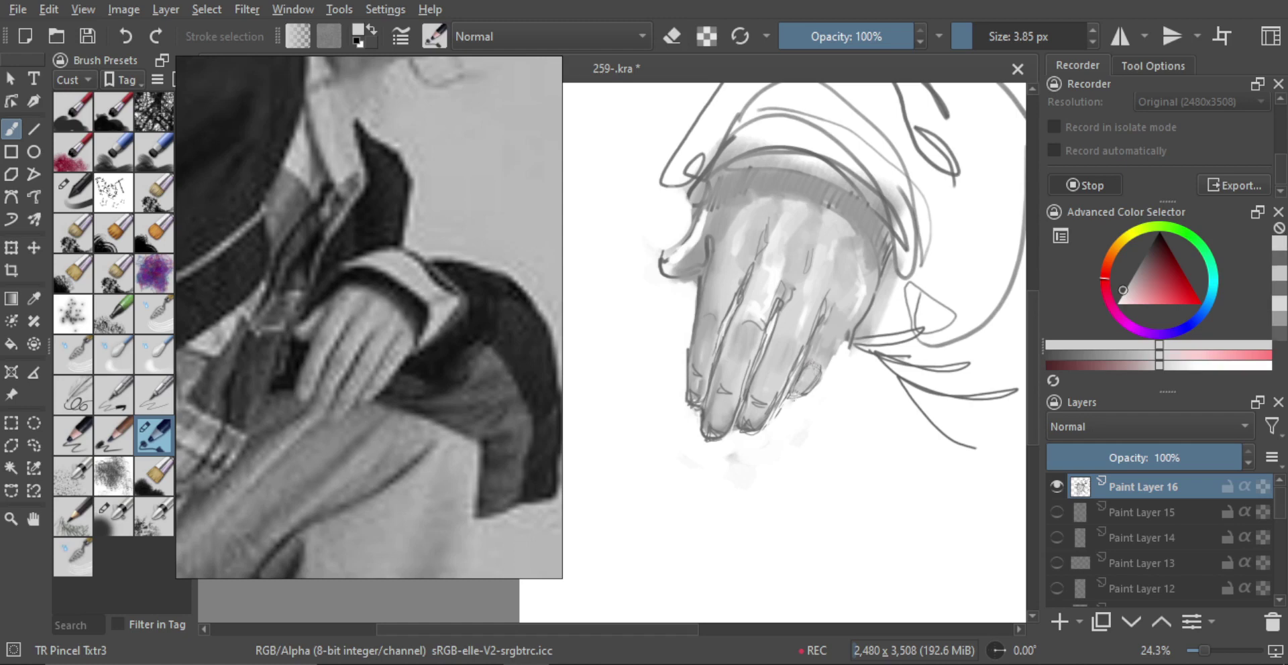
key("e")
key("]")
key("e")
left_click_drag(782, 403, 802, 371)
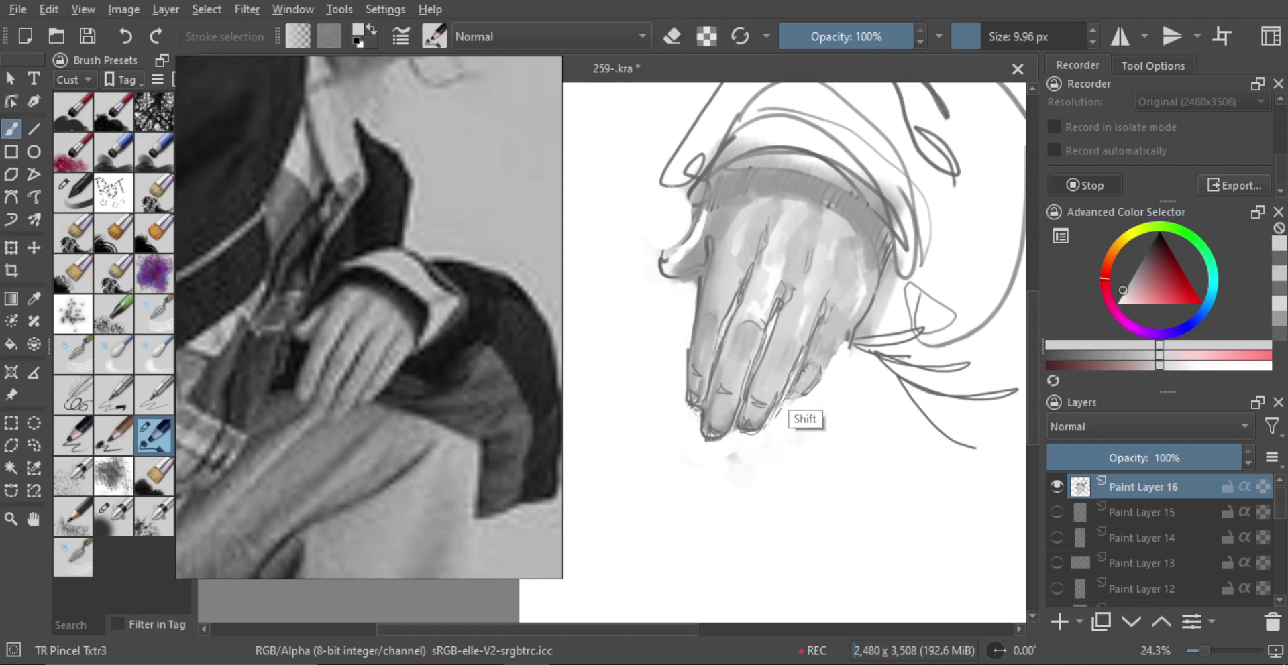
Step: Sample the dark grey from a fingertip outline and darken the line beside the little finger with a brush of about 15 px
left_click(702, 415, "alt")
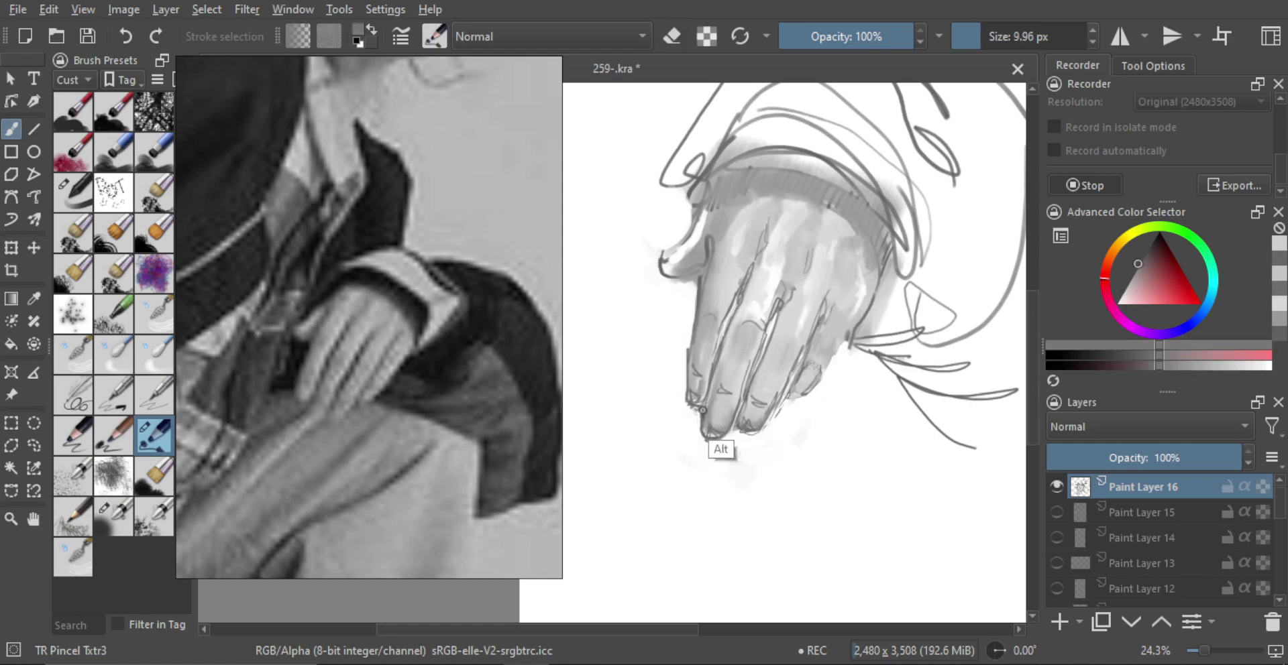
key("bracketright")
key("bracketright")
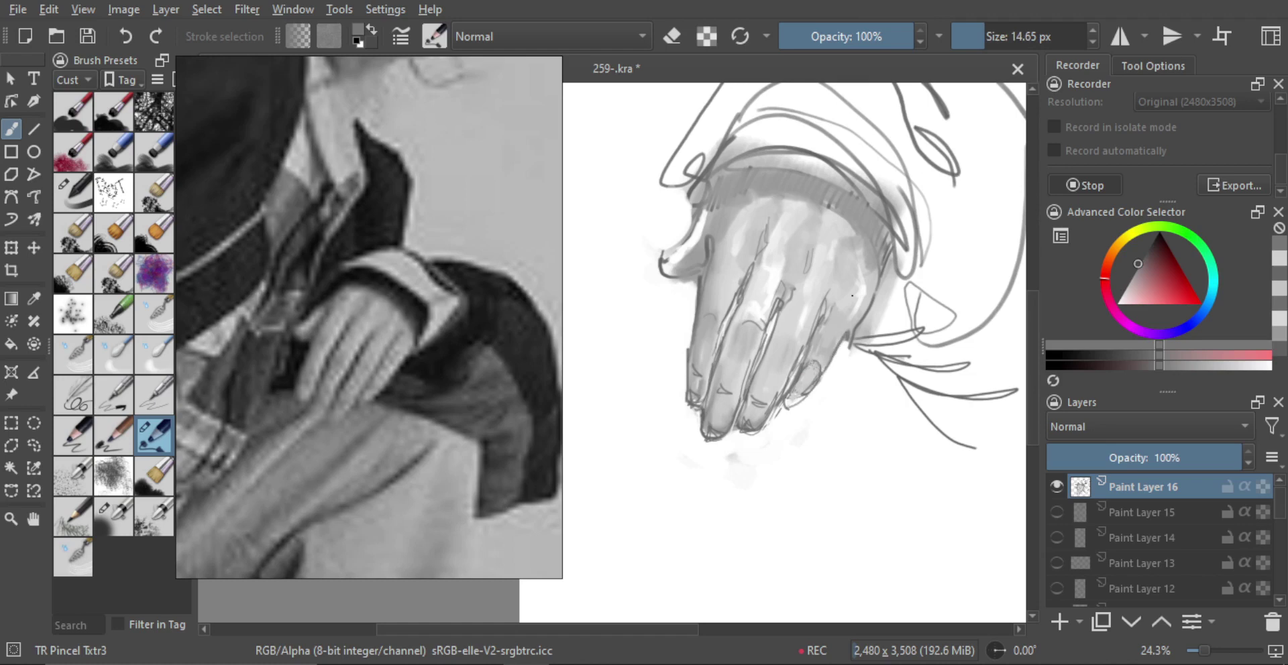
key("bracketleft")
key("bracketleft")
key("bracketright")
key("bracketright")
key("e")
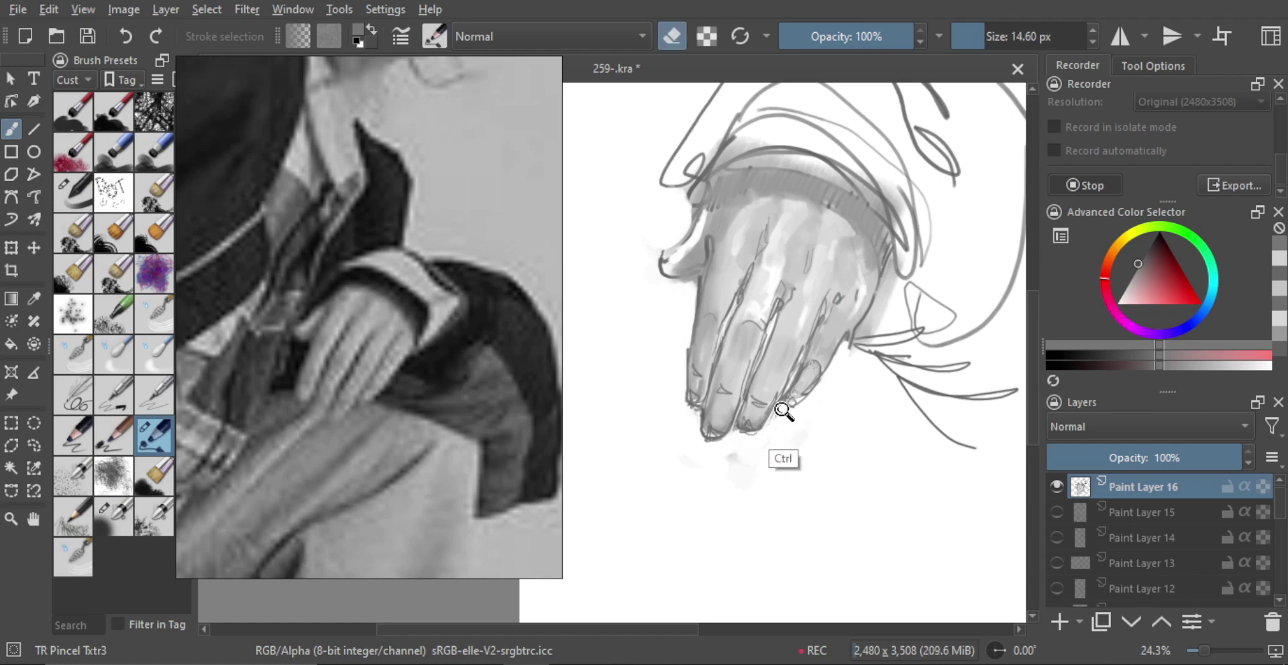
Step: Set the brush to about 39 px, pick a darker grey and paint the shadow band inside the cuff above the hand
scroll(789, 405, "down", 2)
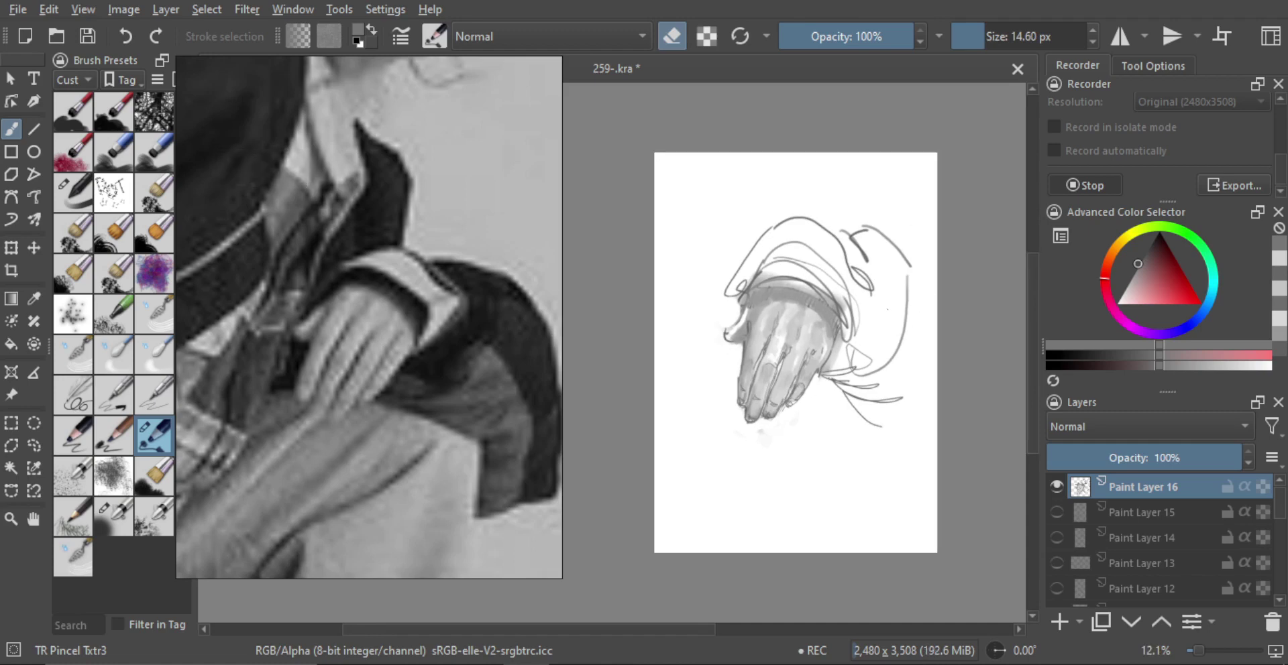
scroll(919, 311, "up", 1)
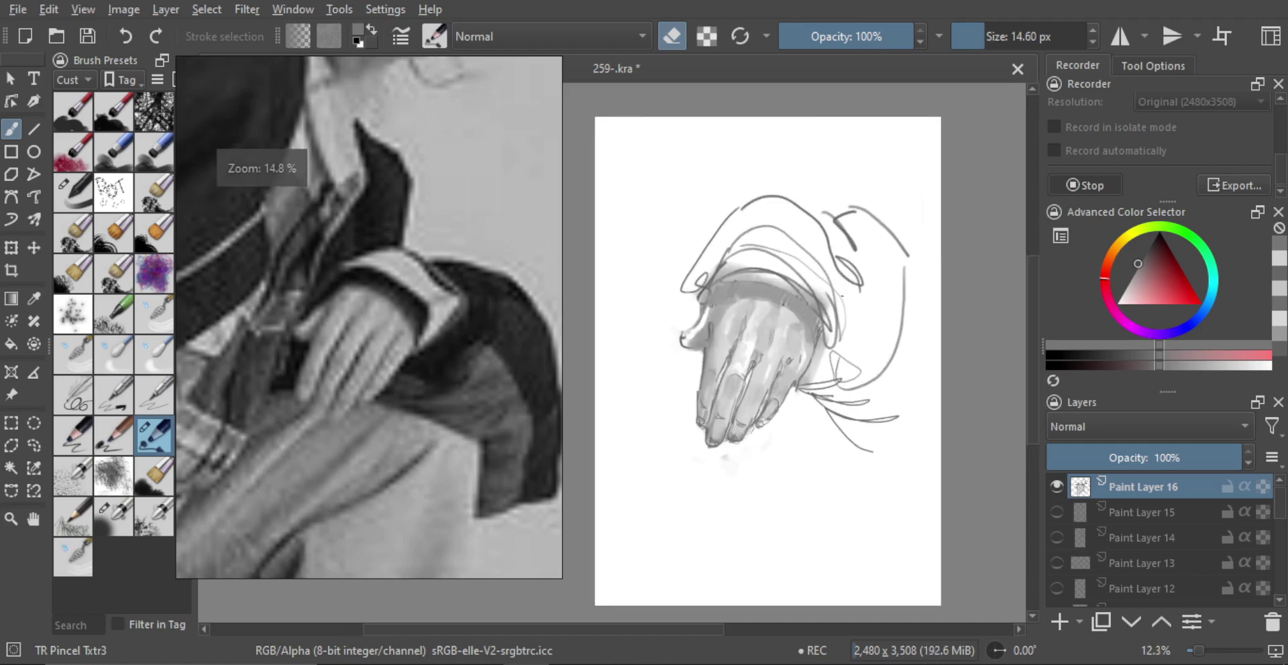
left_click_drag(802, 285, 832, 286, "shift")
left_click(784, 291, "ctrl")
key("e")
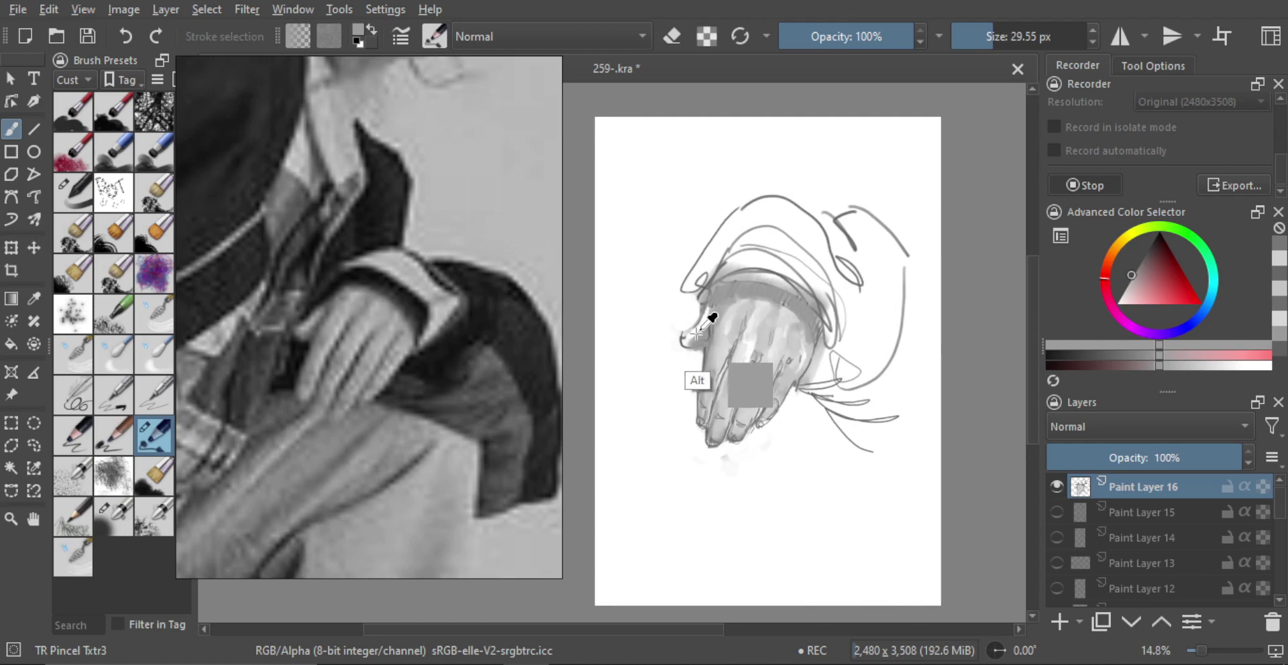
left_click(715, 287, "ctrl")
left_click_drag(717, 296, 723, 295, "shift")
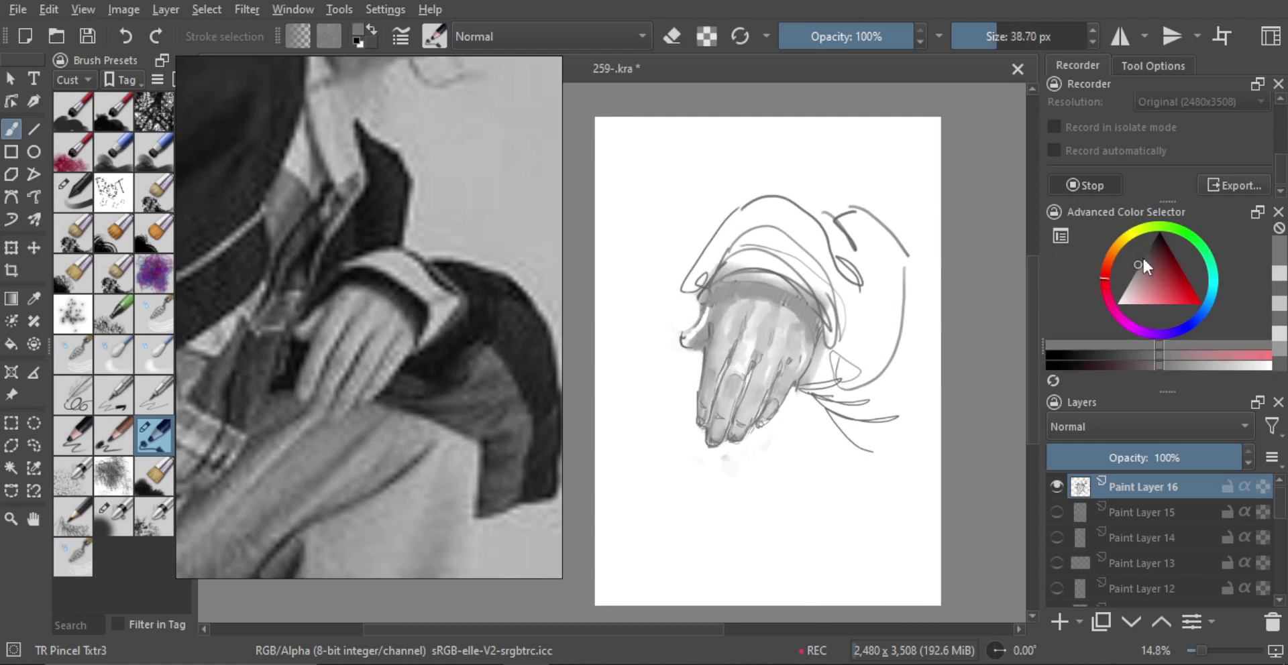
left_click(1143, 253)
mouse_move(710, 298)
left_mouse_down()
mouse_move(728, 281)
mouse_move(781, 276)
mouse_move(820, 322)
left_mouse_up()
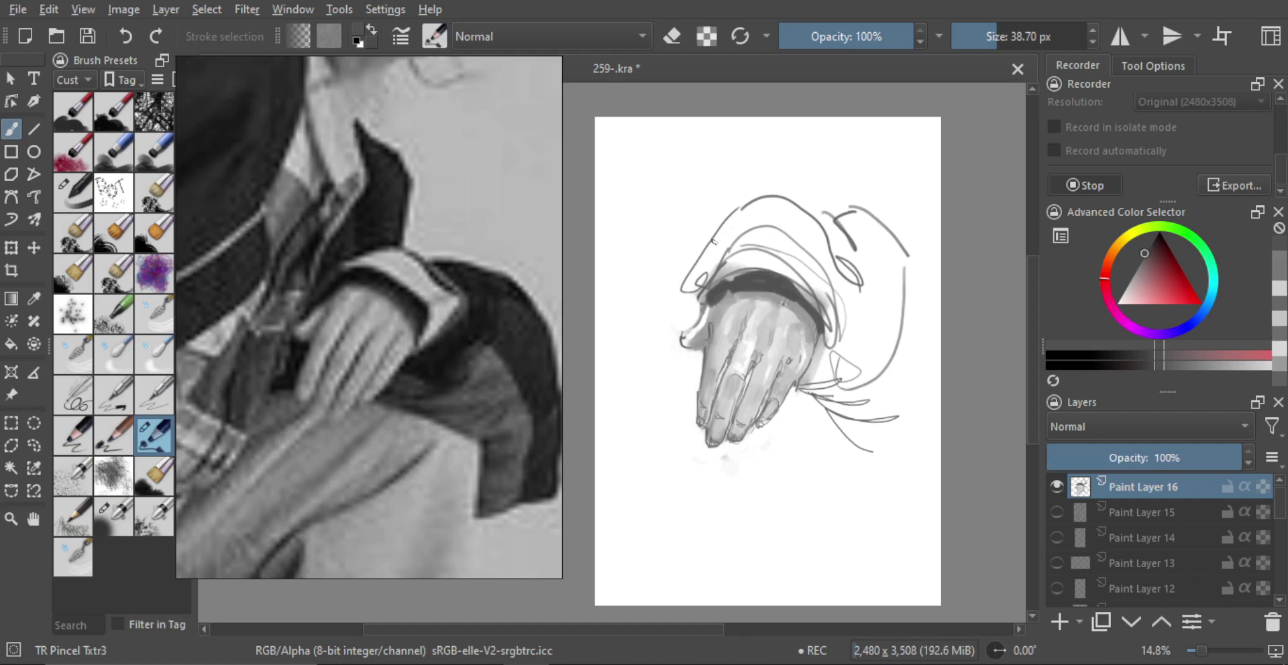
Step: Enlarge the brush to about 53 px and shade both outer edges of the folded cuff with dark grey
mouse_move(689, 281)
left_mouse_down()
mouse_move(712, 245)
mouse_move(698, 282)
mouse_move(761, 267)
left_mouse_up()
left_click_drag(875, 277, 881, 277)
left_click_drag(833, 227, 847, 288)
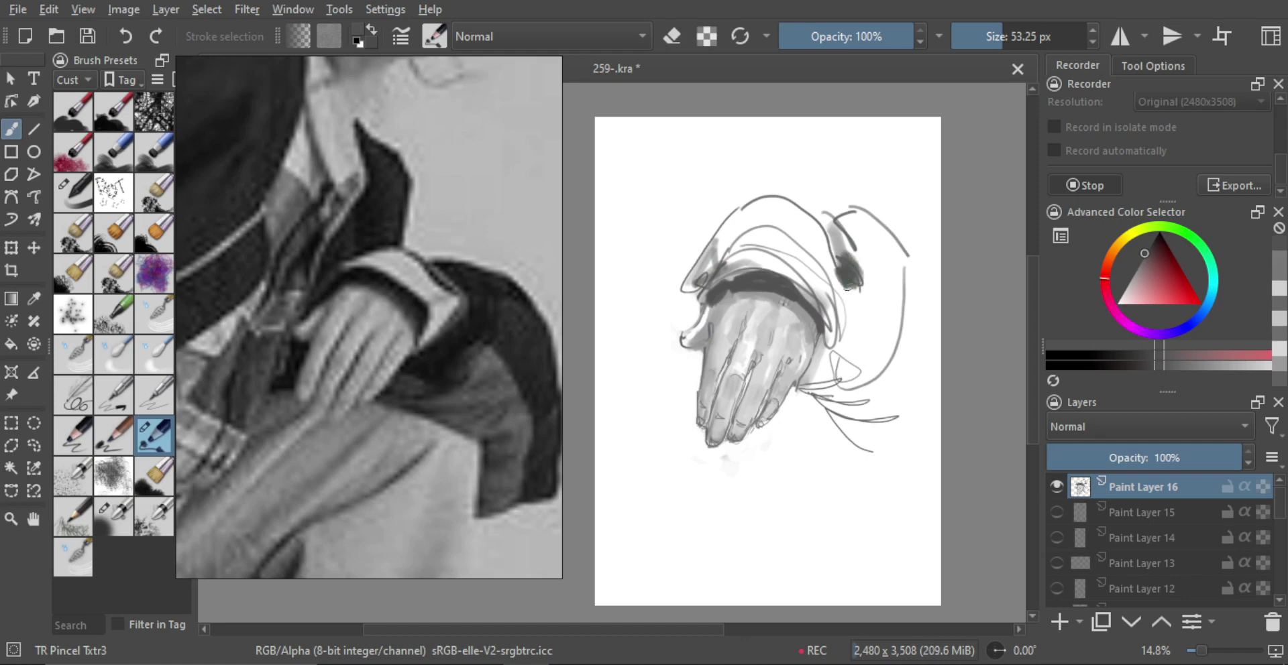
Step: Block in the sleeve folds beside the hand with dark and sampled lighter greys, using a brush of up to about 91 px
left_click_drag(842, 360, 846, 360)
mouse_move(858, 303)
left_mouse_down()
mouse_move(825, 345)
mouse_move(865, 332)
mouse_move(826, 358)
mouse_move(867, 364)
mouse_move(832, 370)
mouse_move(852, 390)
mouse_move(822, 383)
mouse_move(820, 358)
mouse_move(811, 385)
mouse_move(890, 419)
mouse_move(871, 451)
left_mouse_up()
mouse_move(877, 362)
left_mouse_down()
mouse_move(888, 360)
mouse_move(872, 332)
left_mouse_up()
left_click(854, 348, "alt")
mouse_move(871, 300)
left_mouse_down()
mouse_move(857, 336)
mouse_move(881, 332)
mouse_move(851, 367)
mouse_move(886, 341)
mouse_move(856, 391)
mouse_move(867, 399)
mouse_move(835, 393)
mouse_move(907, 429)
mouse_move(887, 424)
mouse_move(850, 322)
left_mouse_up()
mouse_move(864, 285)
left_mouse_down()
mouse_move(873, 305)
mouse_move(887, 276)
mouse_move(877, 301)
mouse_move(898, 455)
mouse_move(819, 435)
mouse_move(778, 403)
left_mouse_up()
left_click(880, 343, "ctrl")
mouse_move(759, 421)
left_mouse_down()
mouse_move(775, 433)
mouse_move(769, 417)
left_mouse_up()
Step: Shift the whole hand and sleeve drawing slightly to the left on the page with the Move tool
key("t")
key("Return")
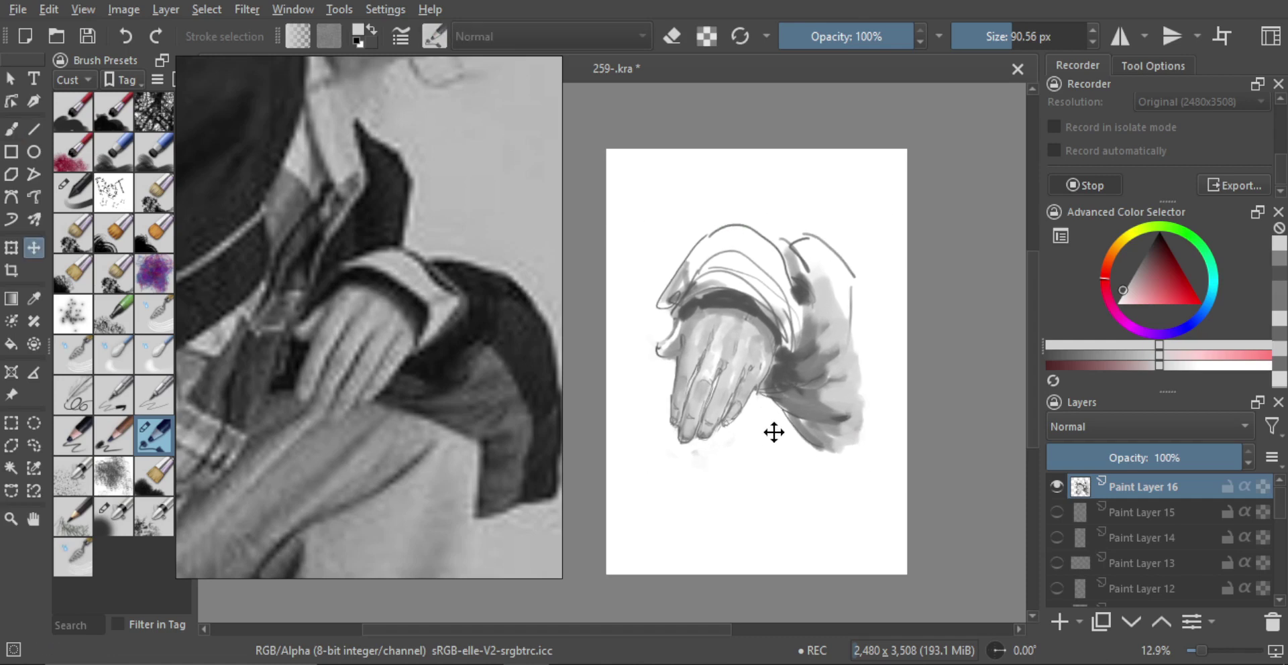
left_click_drag(799, 380, 803, 427)
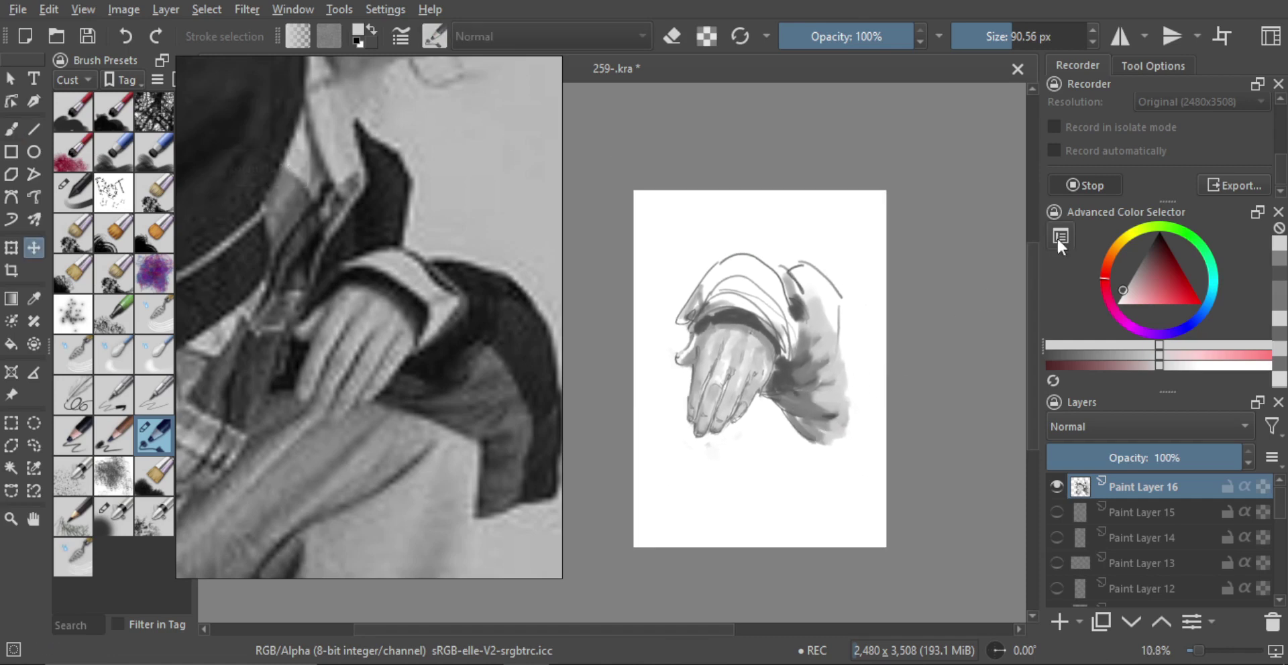